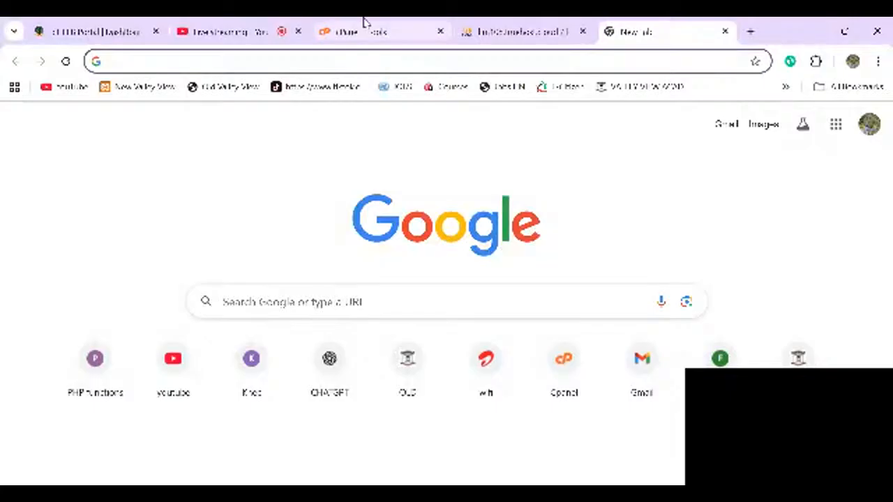
- Switch to the 'Live streaming - YouTube' tab in Chrome
click(233, 28)
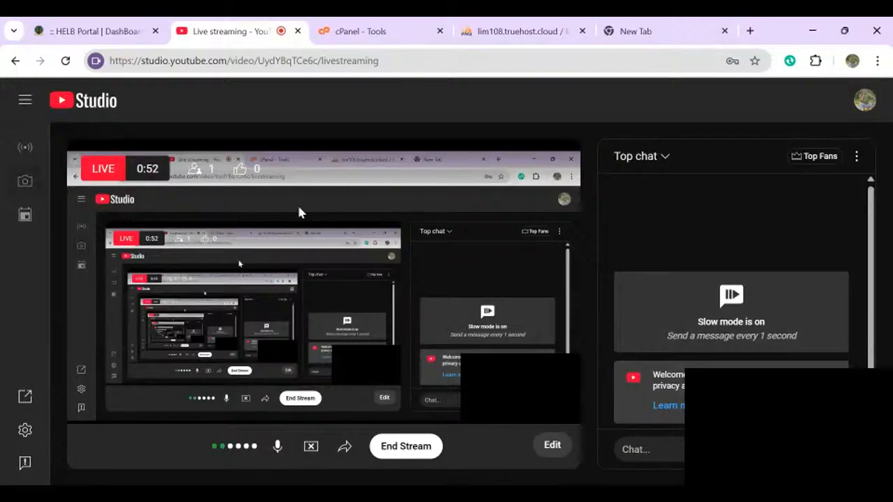
- Switch back to the blank New Tab page, leaving the live stream running
click(639, 28)
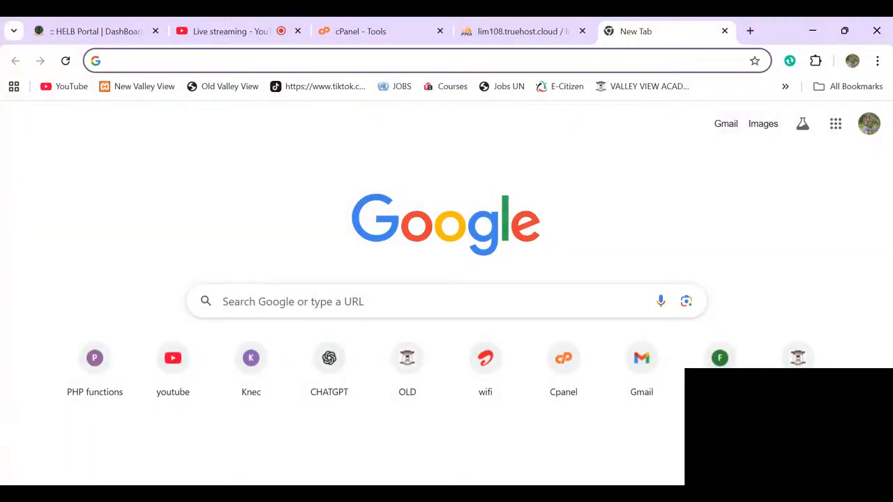
- Load secondarydemo.edulearn.co.ke in the address bar
text(secondarydemo.ed)
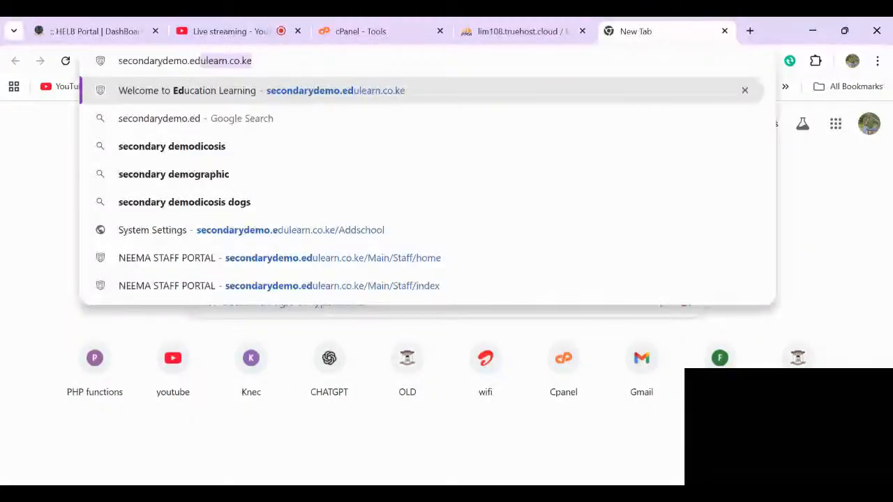
text(ulearn.co.ke)
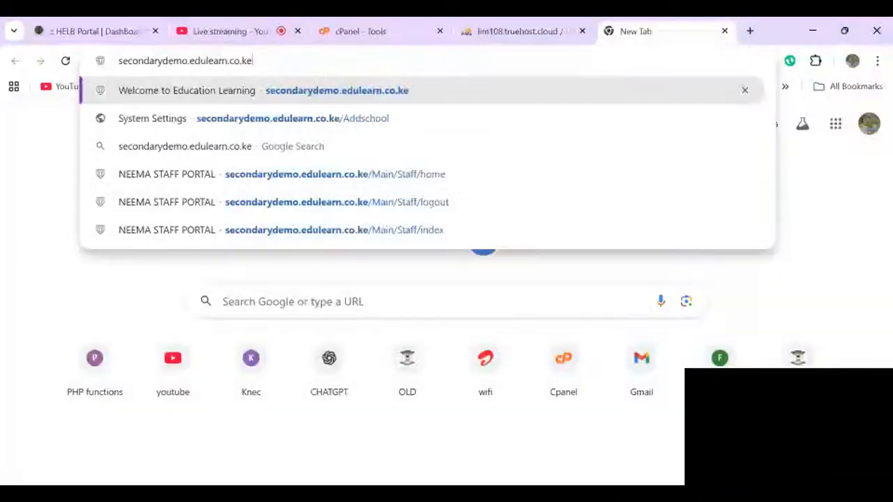
key(Return)
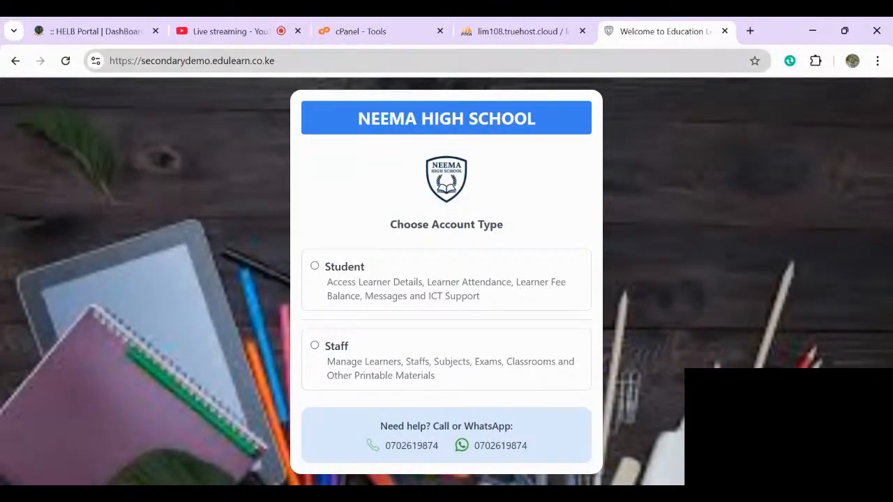
- Append /Addschool to the portal URL to open the System Settings page
click(307, 61)
click(307, 60)
text(/)
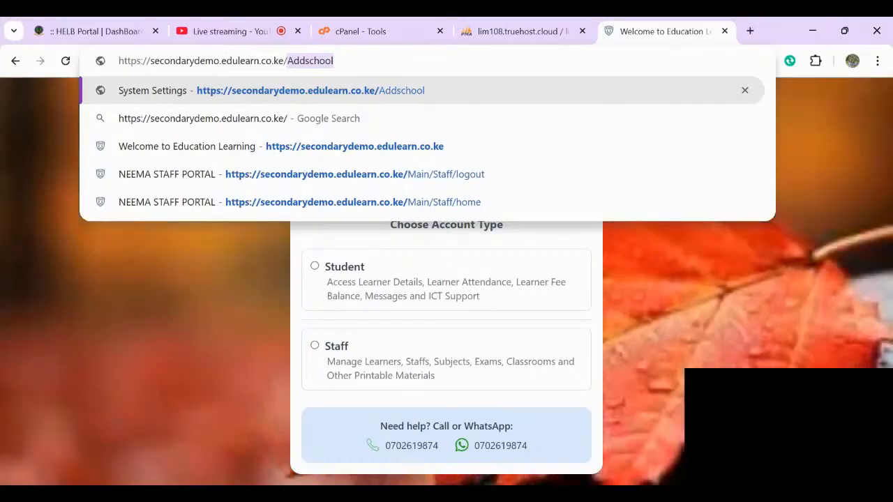
key(Return)
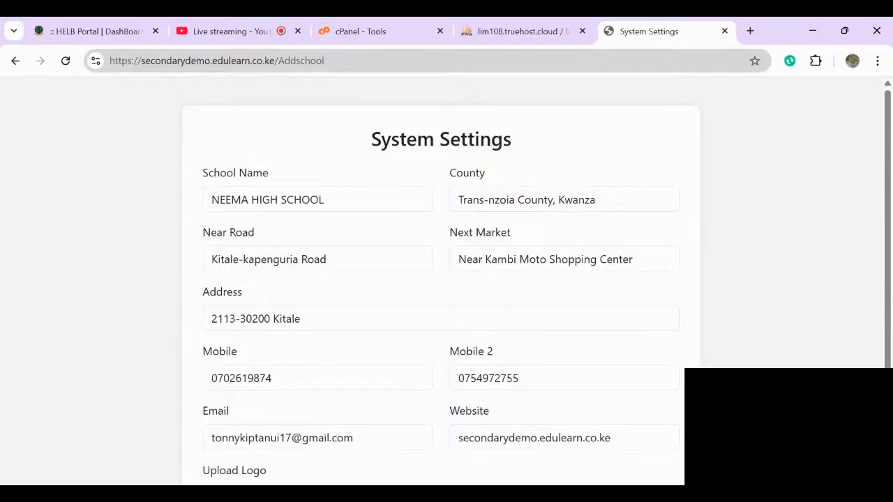
- Scroll down System Settings and open the 'Add Super Admin' form
scroll(441, 279, down, 1)
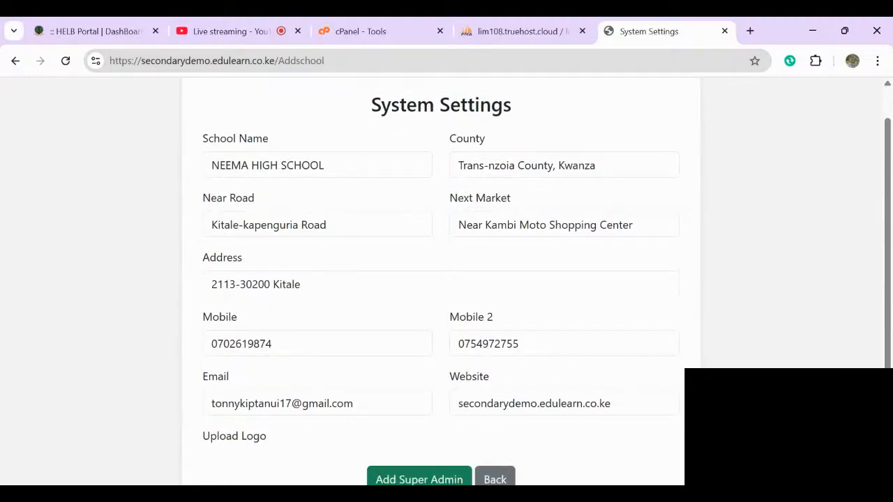
scroll(441, 279, down, 1)
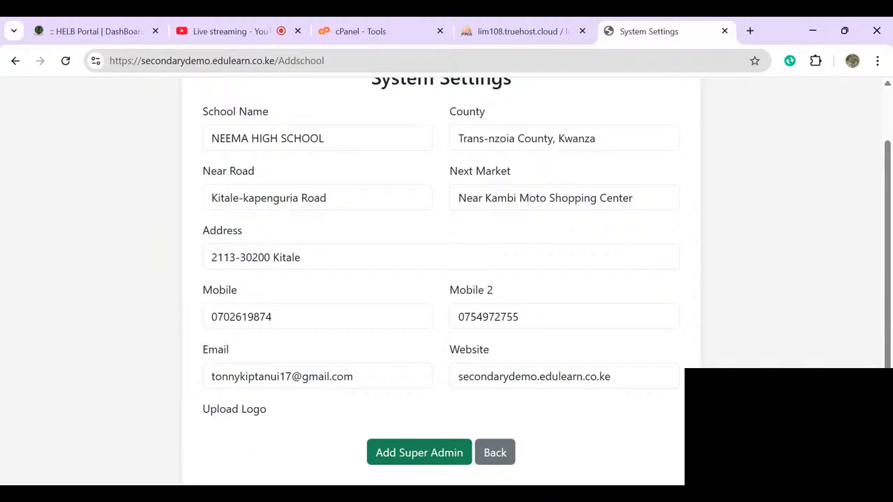
click(419, 453)
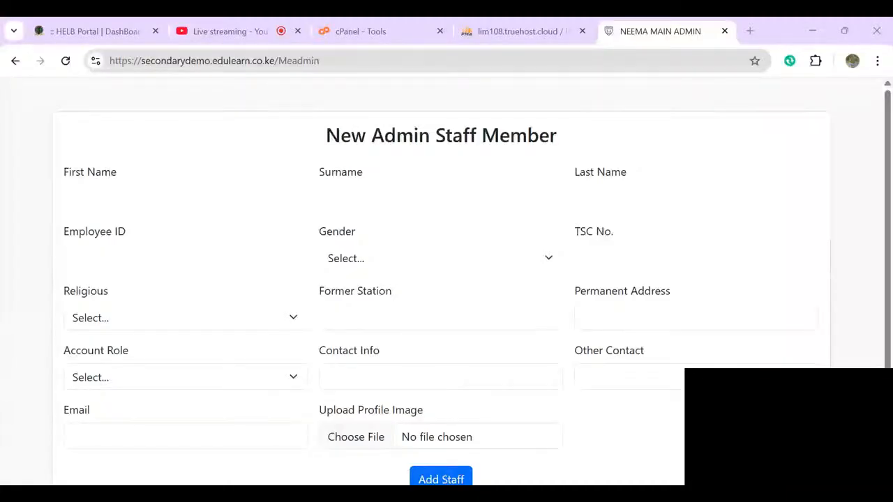
- Autofill the staff member's personal details and set Former Station to Kapchepkor Secondary School
click(185, 198)
click(176, 216)
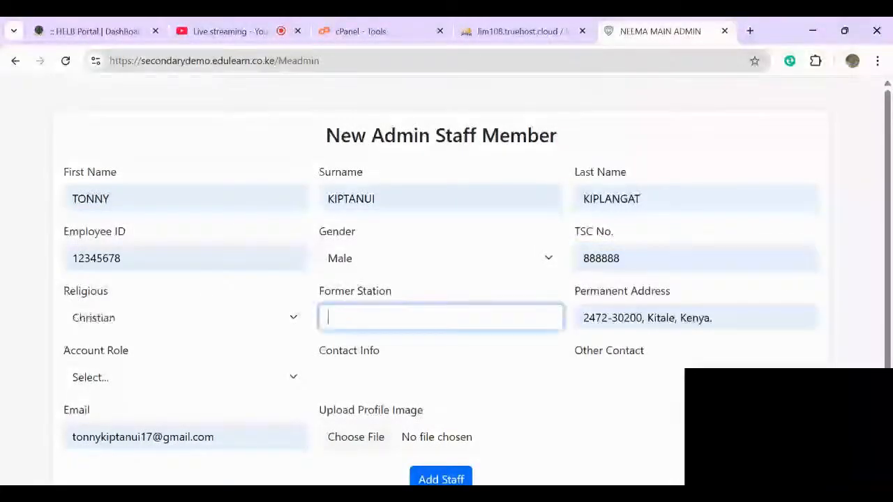
text(Lodwar)
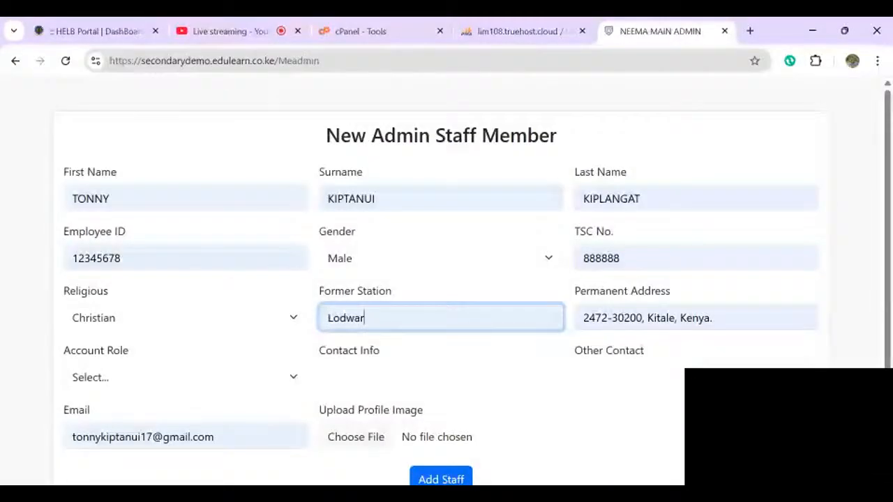
key(ctrl+a)
key(BackSpace)
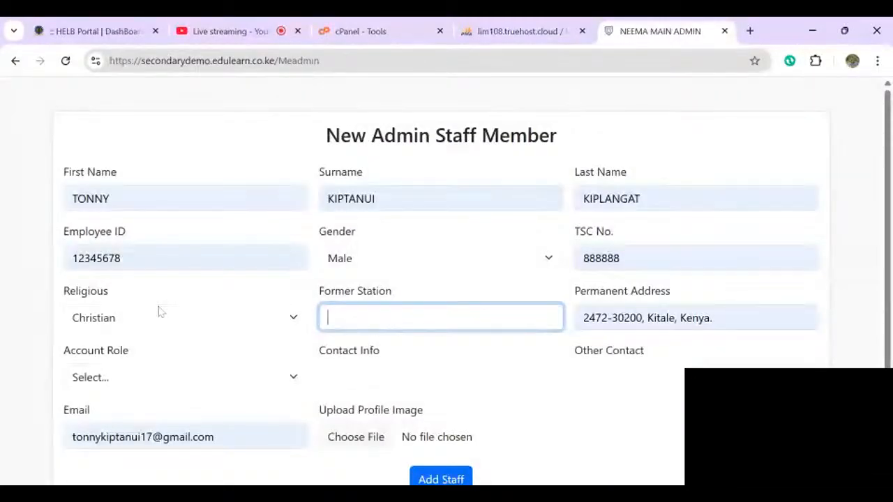
text(k)
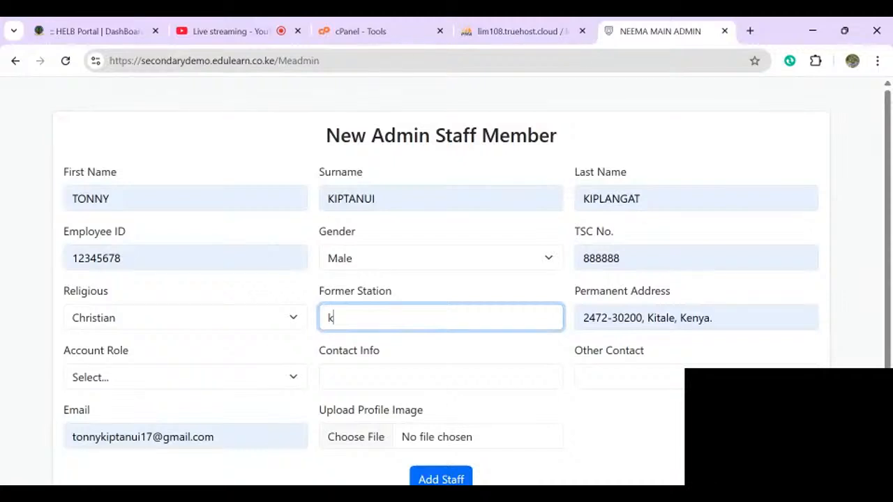
click(433, 374)
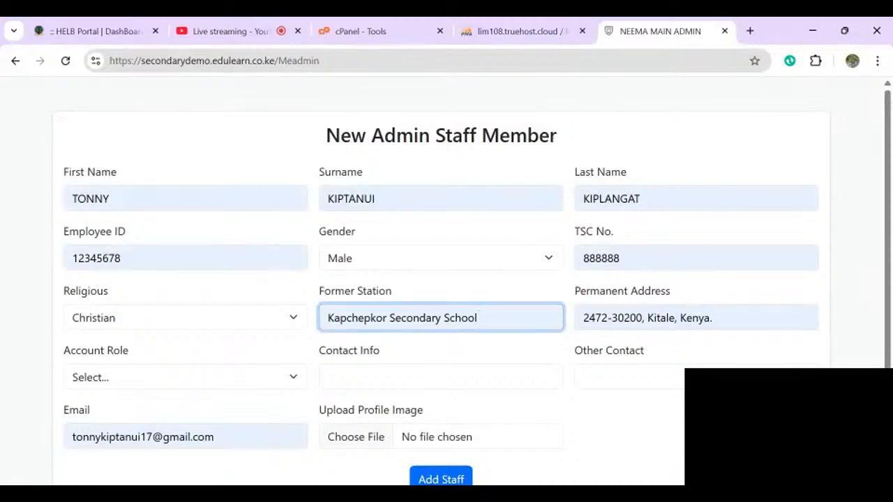
- Set Super Admin as account role, attach 86932922 (1).jpg, and submit the form
click(128, 382)
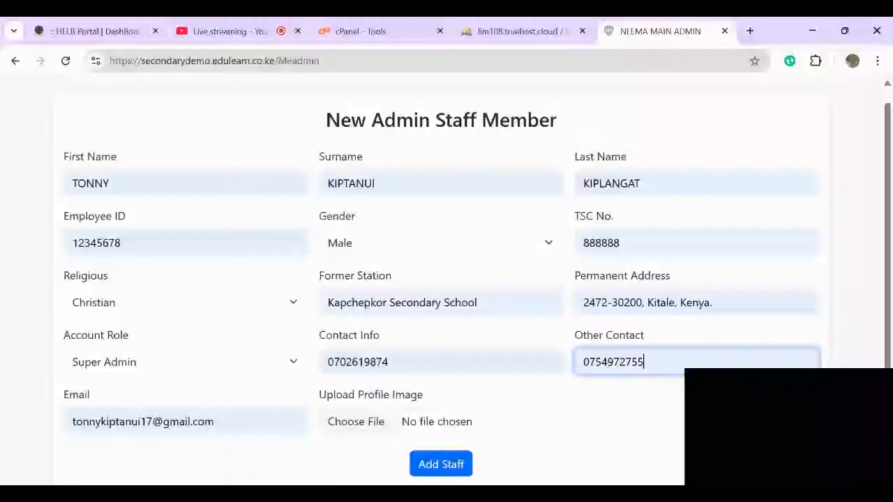
scroll(446, 279, down, 1)
click(343, 393)
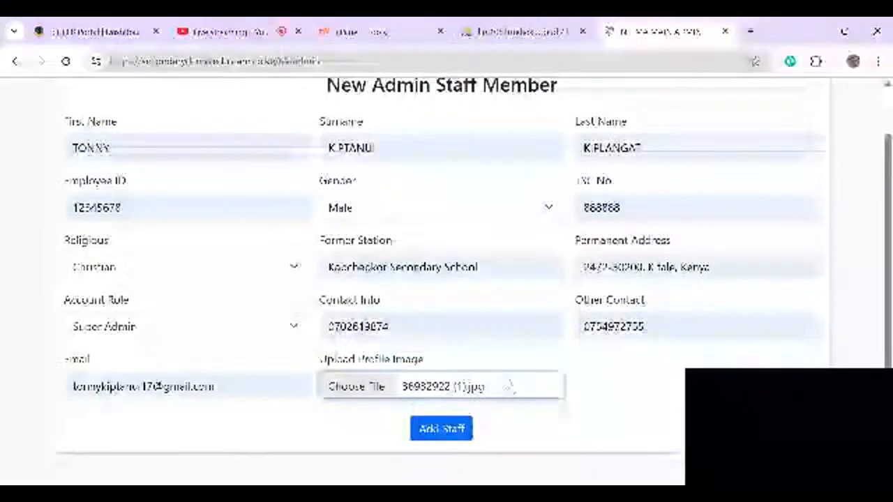
click(441, 430)
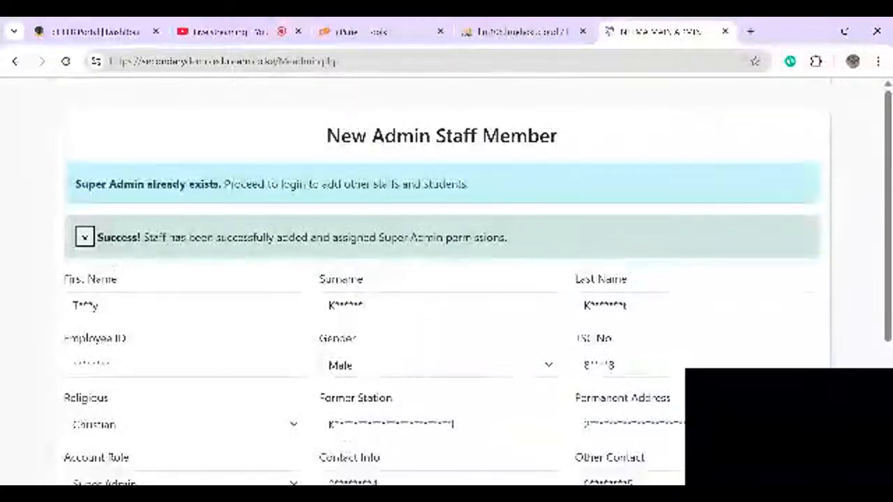
- Review the Success confirmation and continue to the staff login page via Login Now
scroll(399, 441, down, 2)
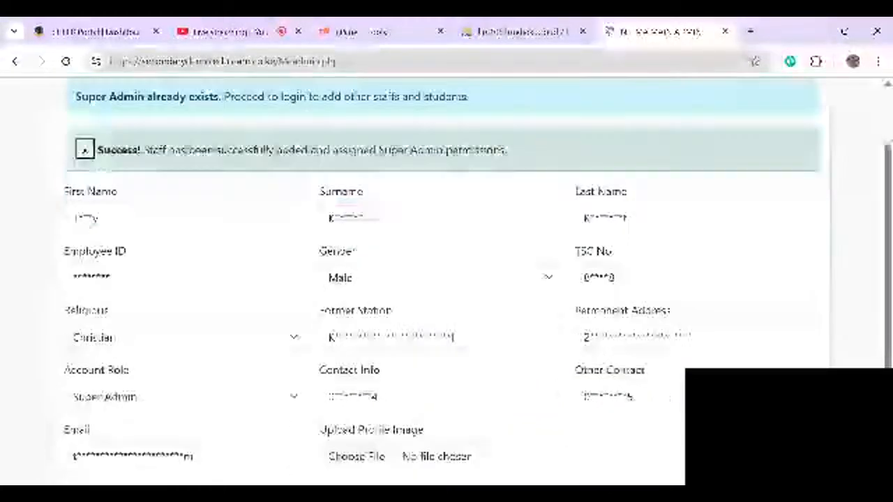
scroll(477, 285, down, 1)
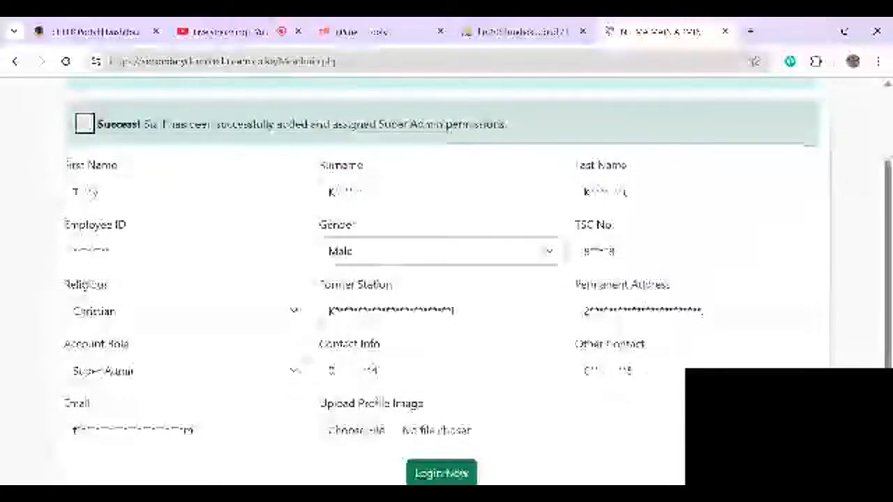
scroll(412, 419, down, 1)
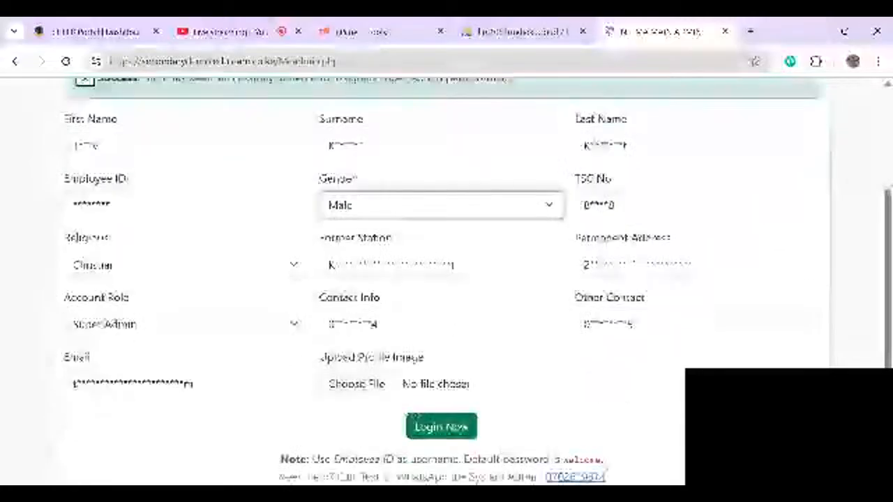
key(Down)
key(Up)
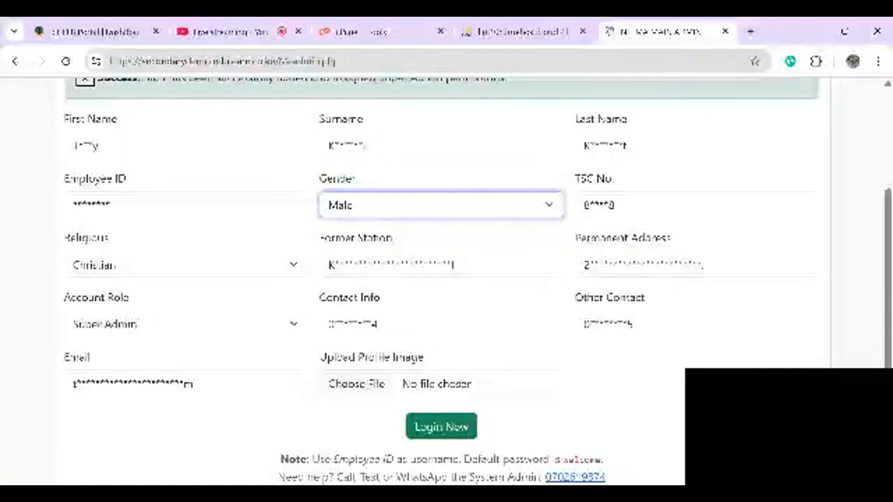
scroll(446, 279, up, 1)
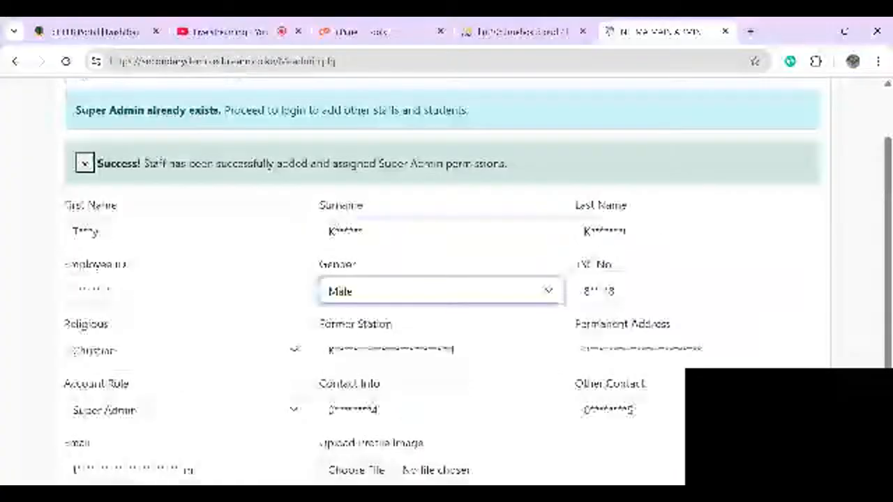
scroll(446, 279, up, 1)
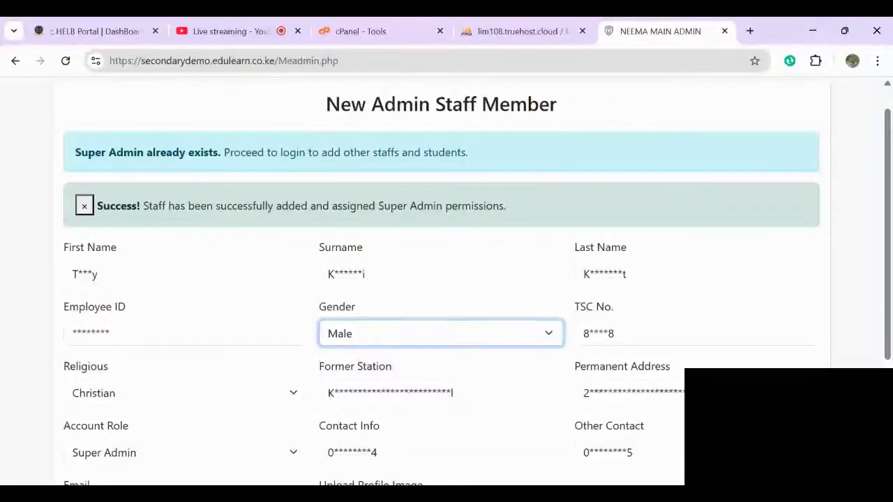
scroll(446, 279, down, 3)
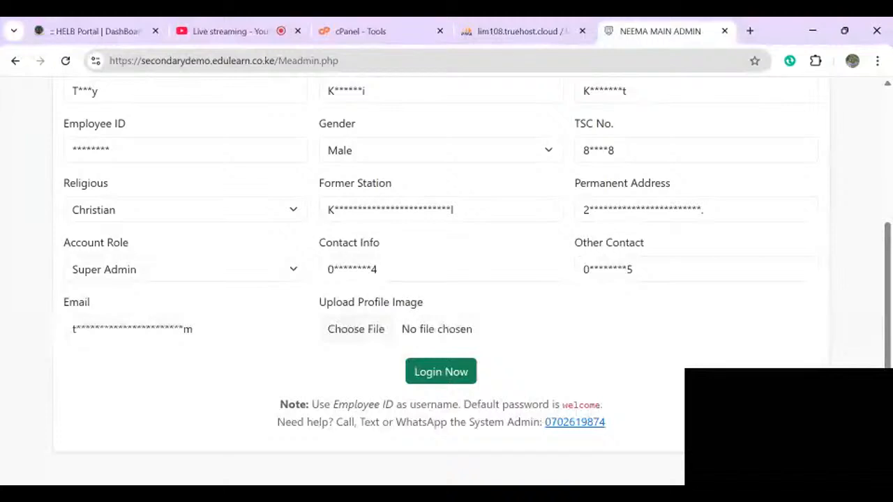
scroll(441, 279, up, 1)
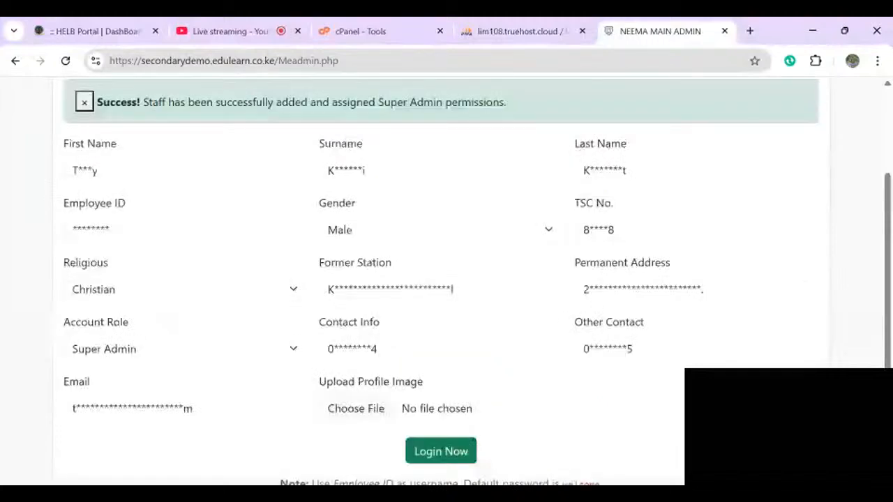
scroll(441, 371, down, 1)
click(441, 372)
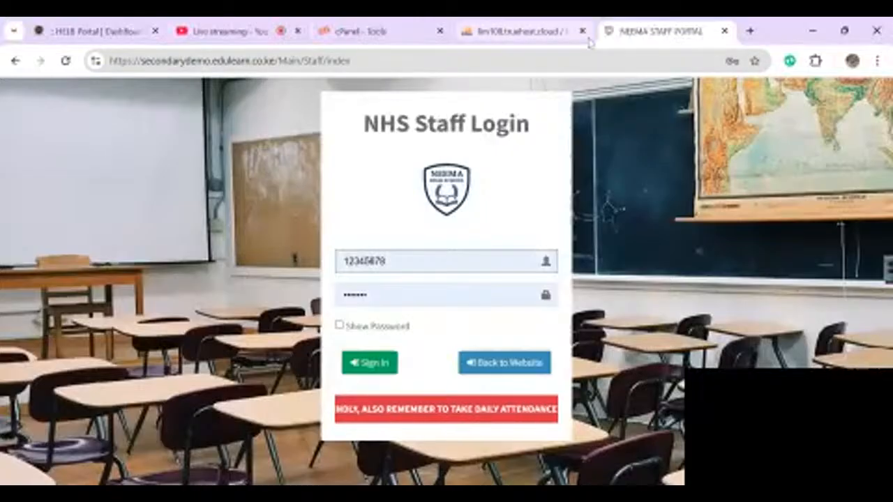
- Reload the secondarydemo.edulearn.co.ke welcome page and choose the Staff account type
drag(350, 61, 38, 73)
text(s)
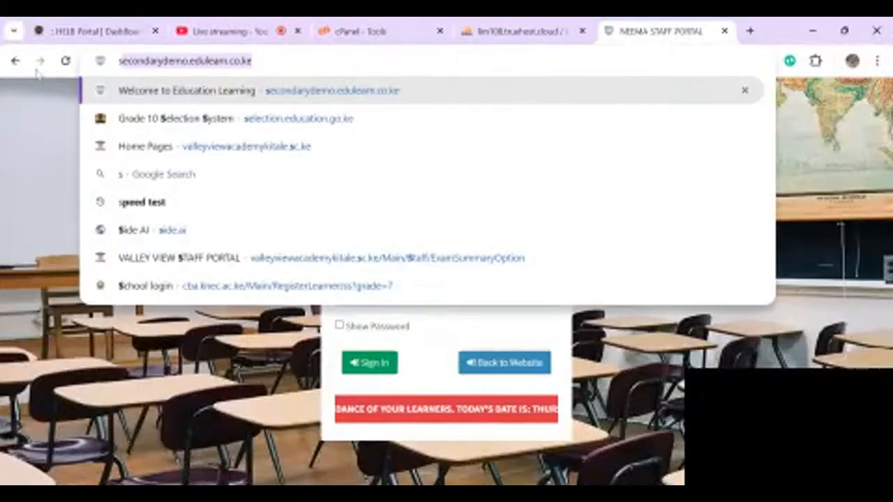
text(ec)
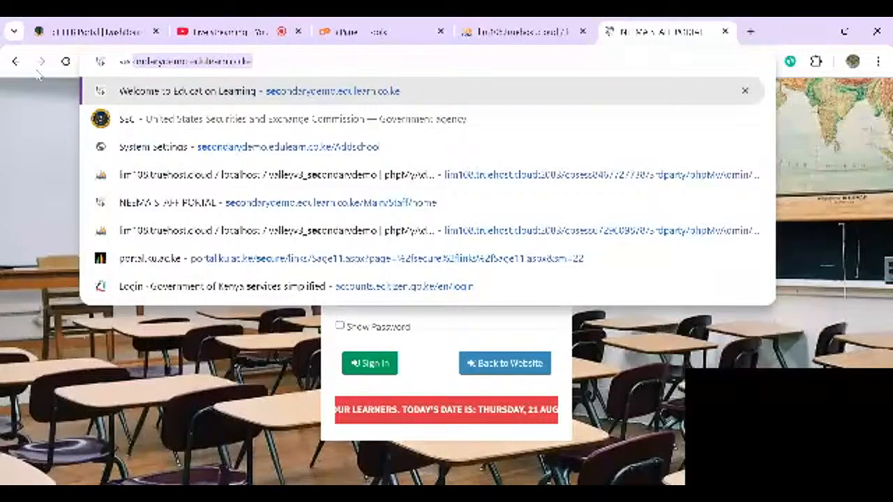
key(Right)
key(Return)
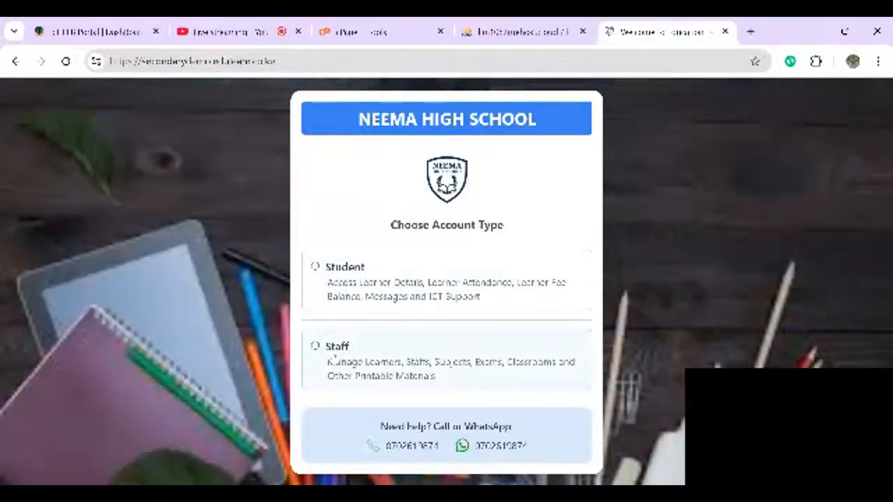
click(336, 357)
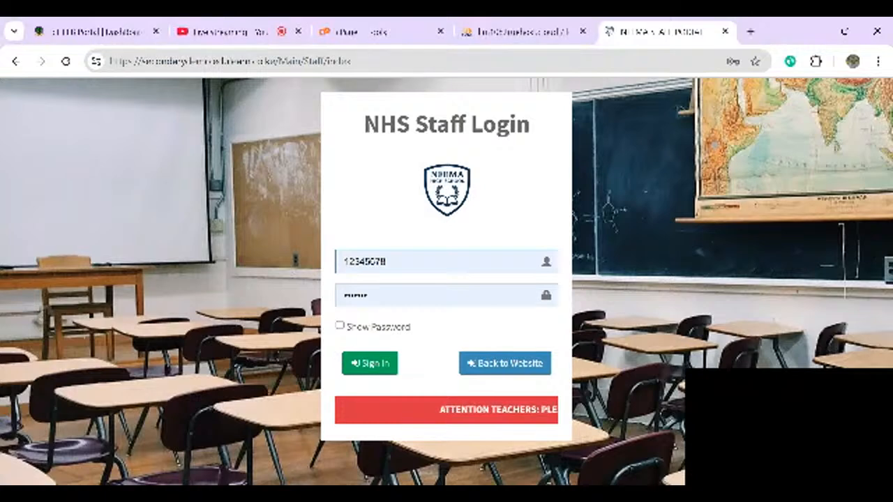
- Re-enter the staff employee ID and password, show the password, and sign in
click(443, 254)
key(BackSpace)
key(BackSpace)
key(BackSpace)
key(BackSpace)
key(BackSpace)
key(BackSpace)
key(BackSpace)
key(BackSpace)
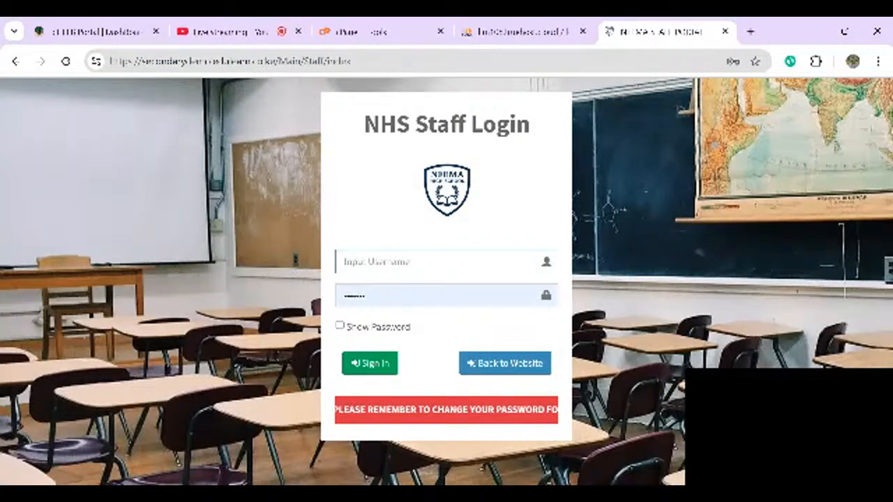
text(1234)
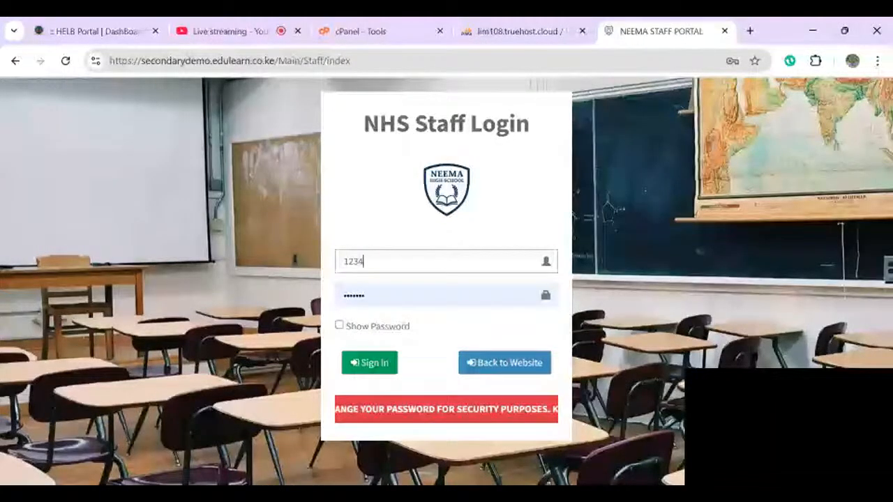
text(5678)
click(443, 295)
key(BackSpace)
key(BackSpace)
key(BackSpace)
key(BackSpace)
key(BackSpace)
key(BackSpace)
key(BackSpace)
text(1234567)
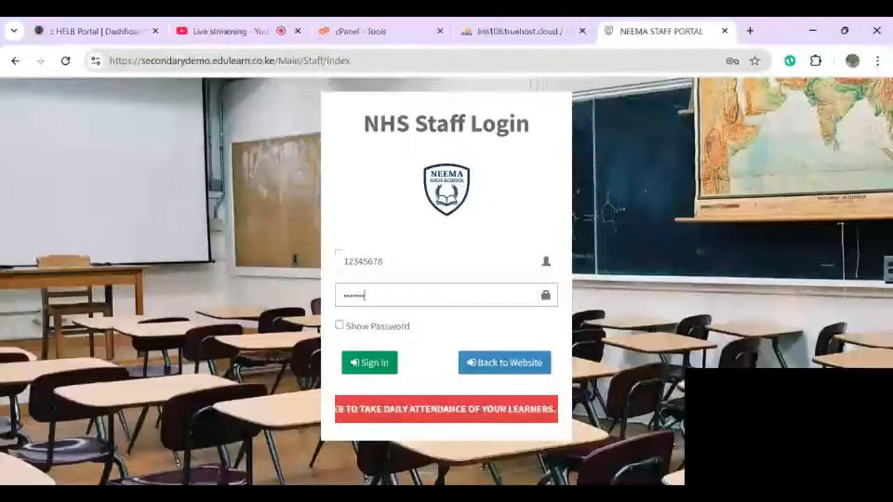
click(340, 326)
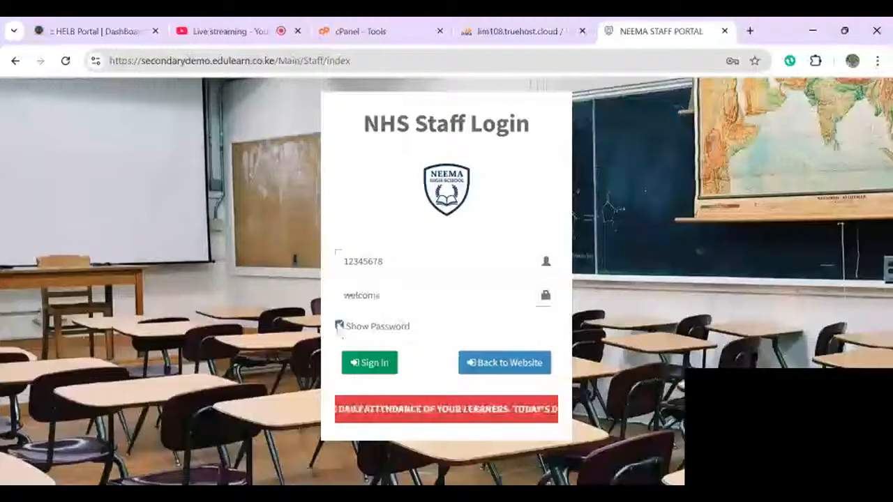
click(368, 364)
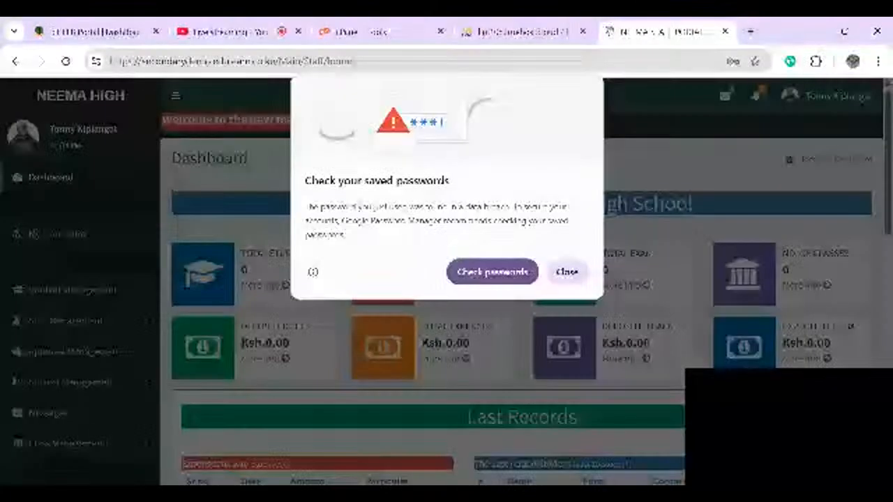
- Close Chrome's saved-password popup and scroll through the dashboard's statistics and Last Records tables
click(567, 272)
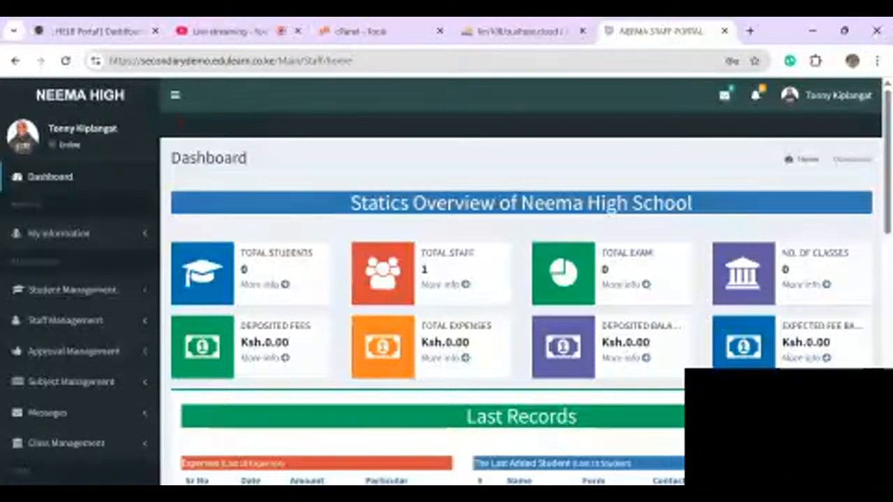
scroll(519, 279, down, 3)
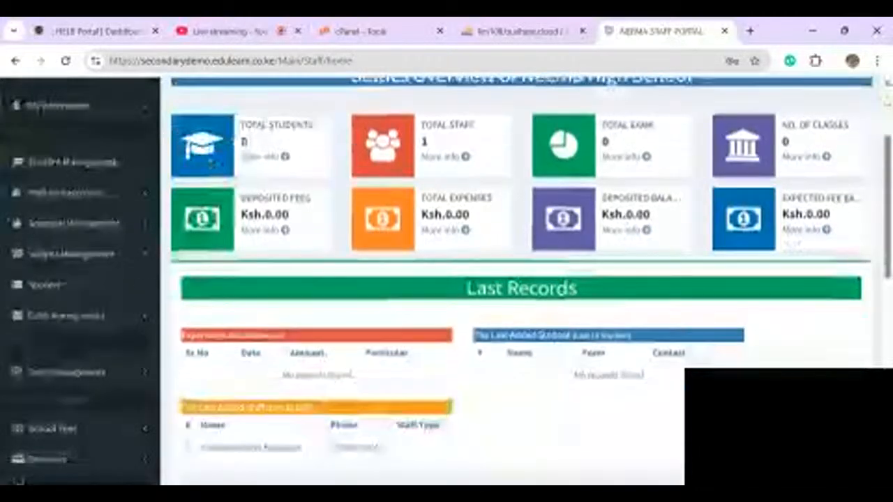
scroll(519, 279, down, 3)
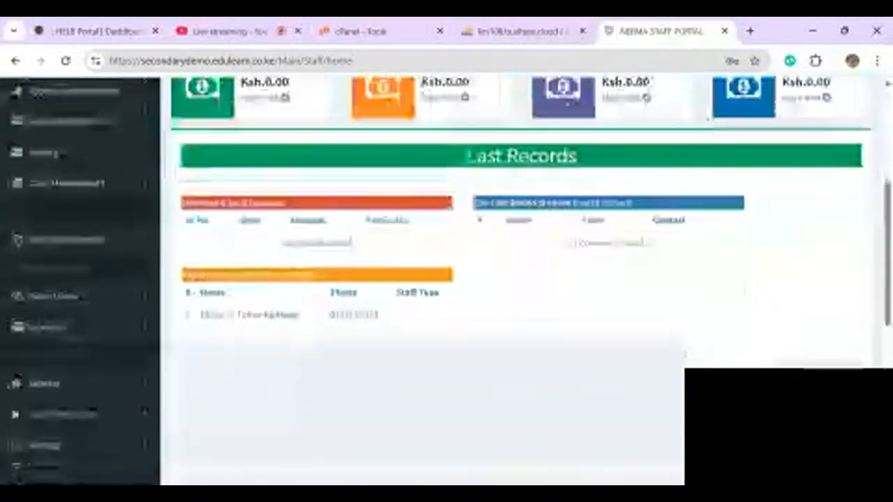
scroll(520, 279, down, 3)
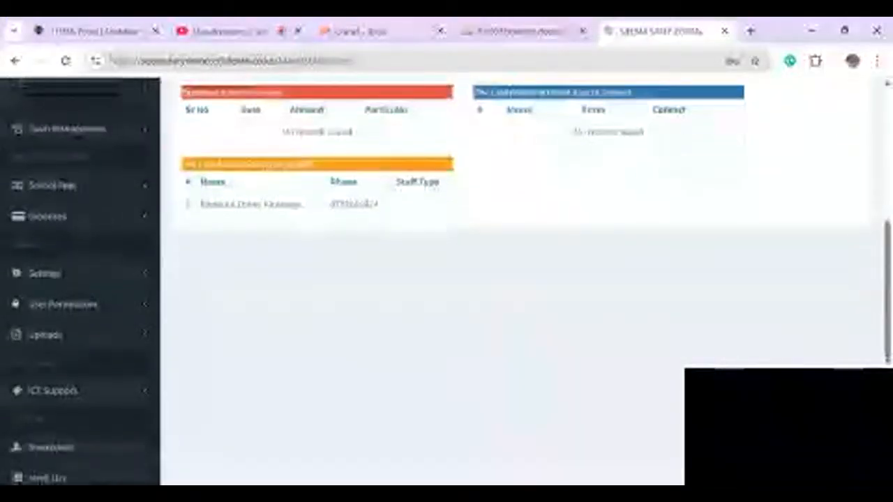
scroll(520, 279, up, 8)
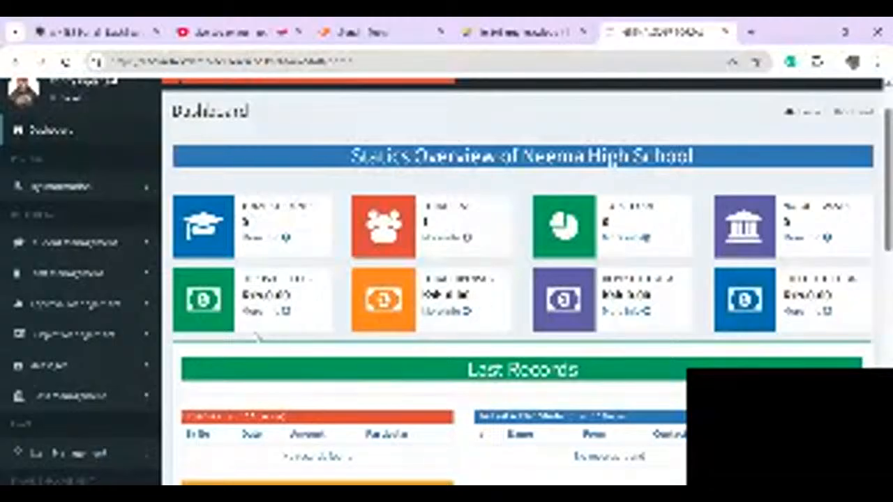
scroll(259, 337, down, 1)
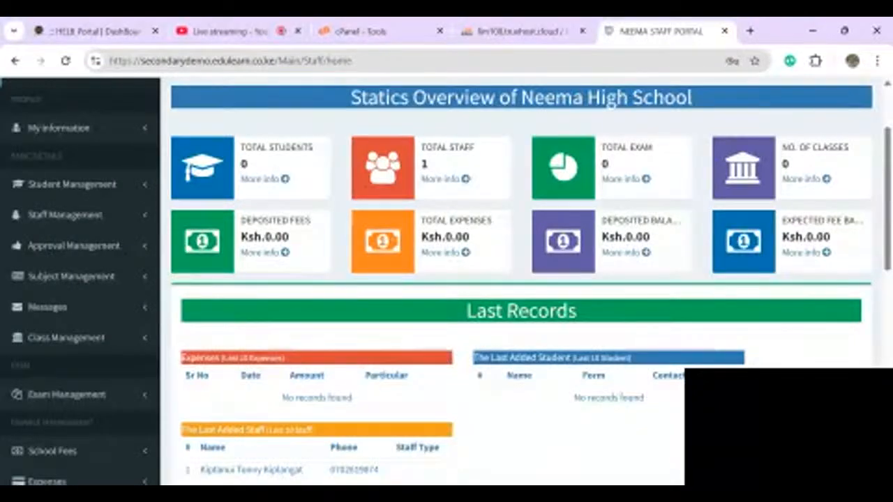
scroll(446, 279, down, 1)
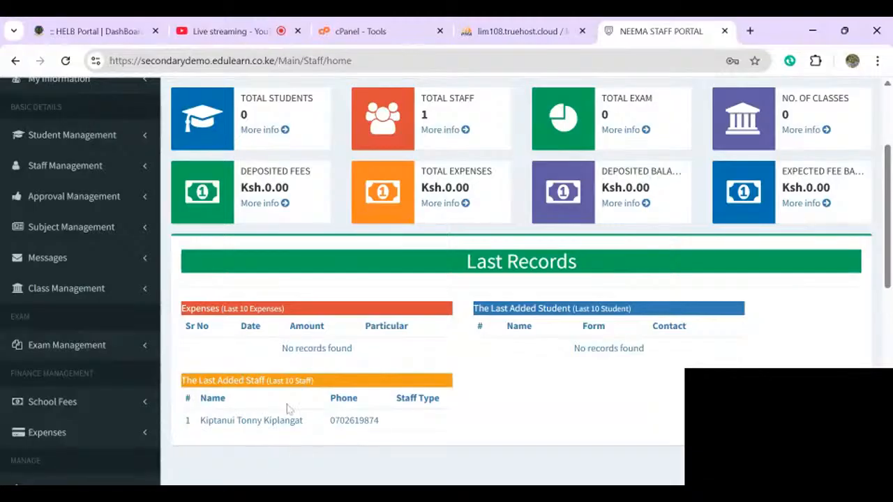
scroll(288, 409, up, 3)
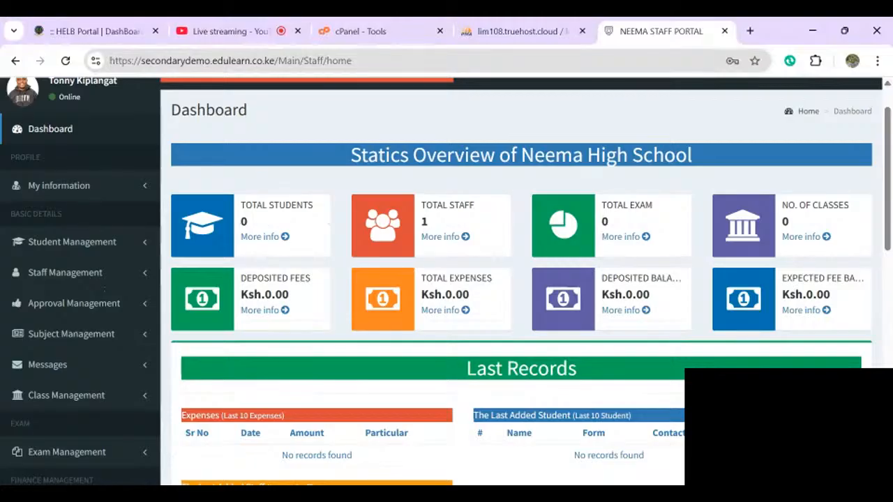
- In View Staff, inspect the only staff member's details, then open that record for editing
click(64, 276)
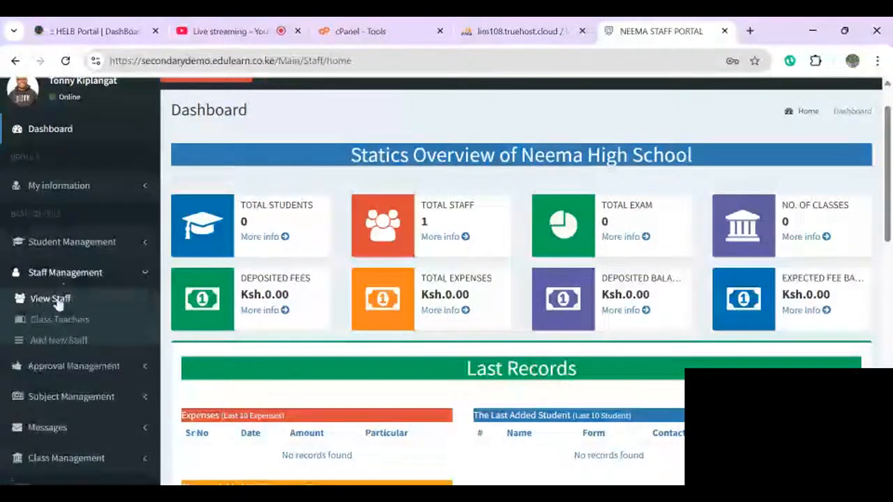
click(56, 298)
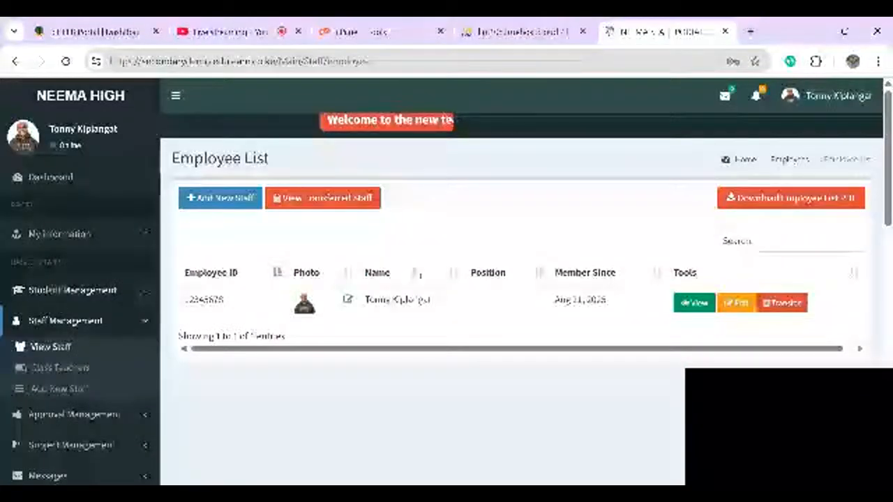
click(695, 302)
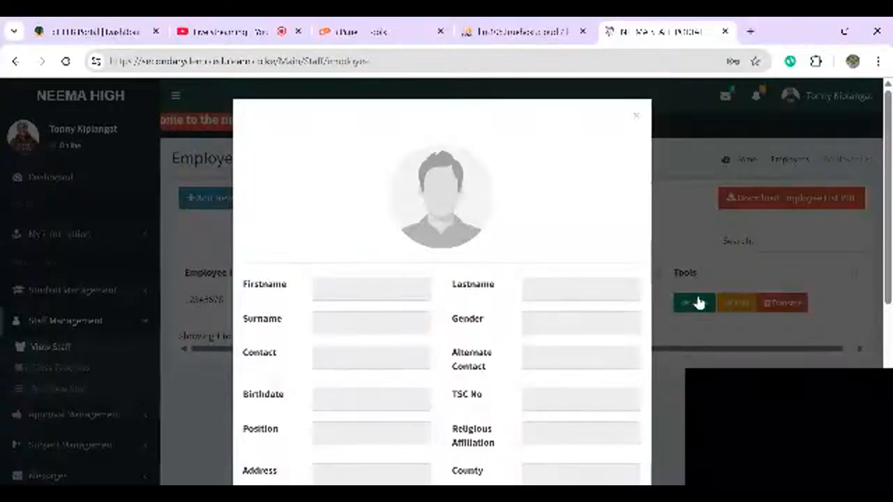
click(634, 116)
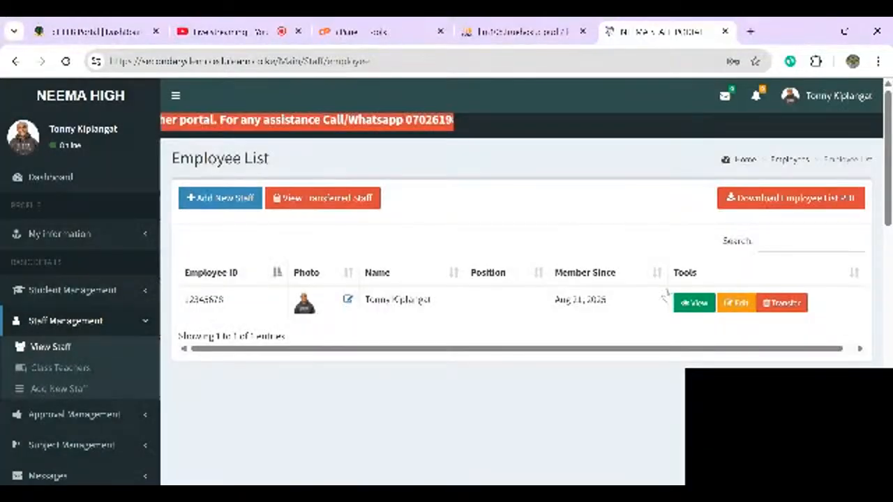
click(738, 304)
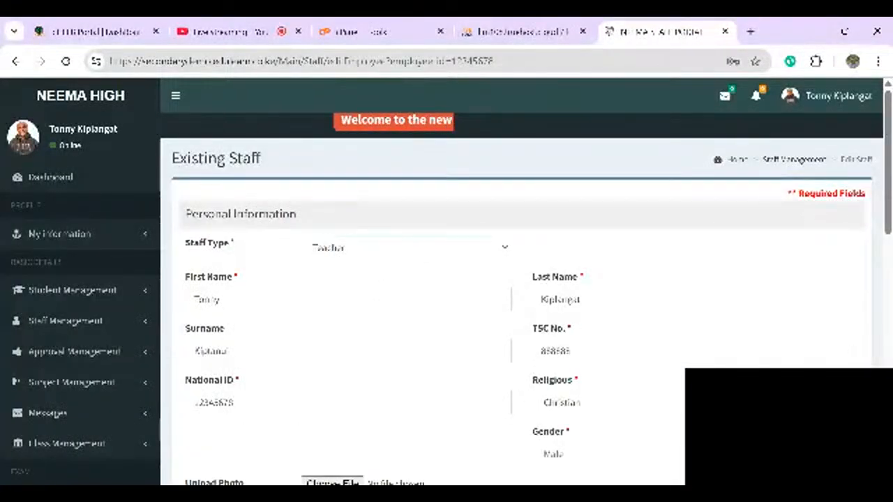
- Review the edit form with role Super Admin and position Principal, then update the staff record
scroll(512, 414, down, 2)
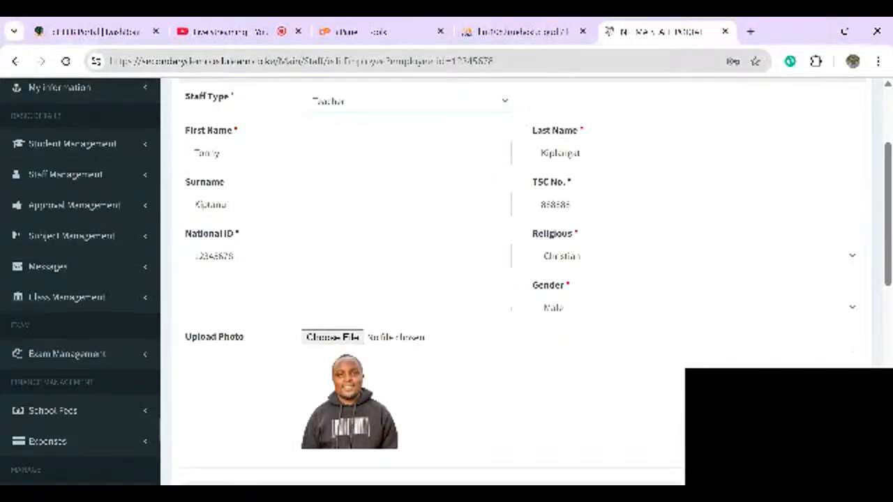
scroll(513, 279, down, 3)
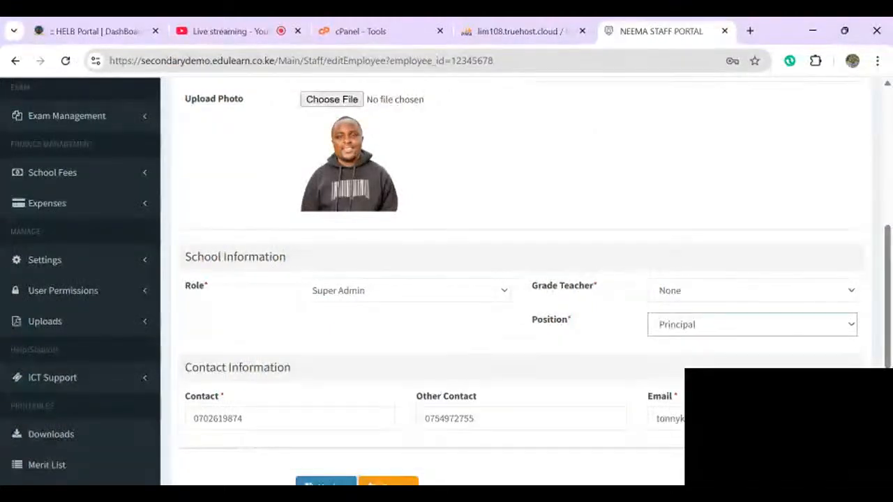
scroll(513, 279, up, 2)
scroll(512, 279, down, 1)
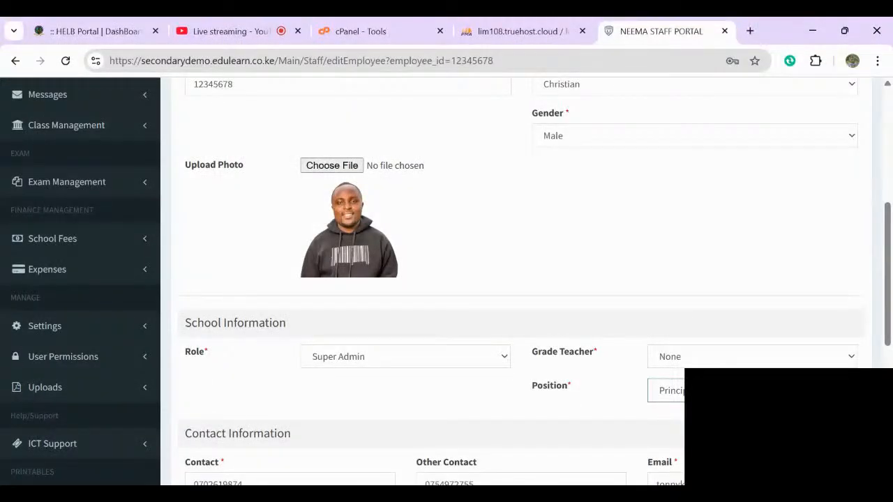
scroll(446, 279, down, 3)
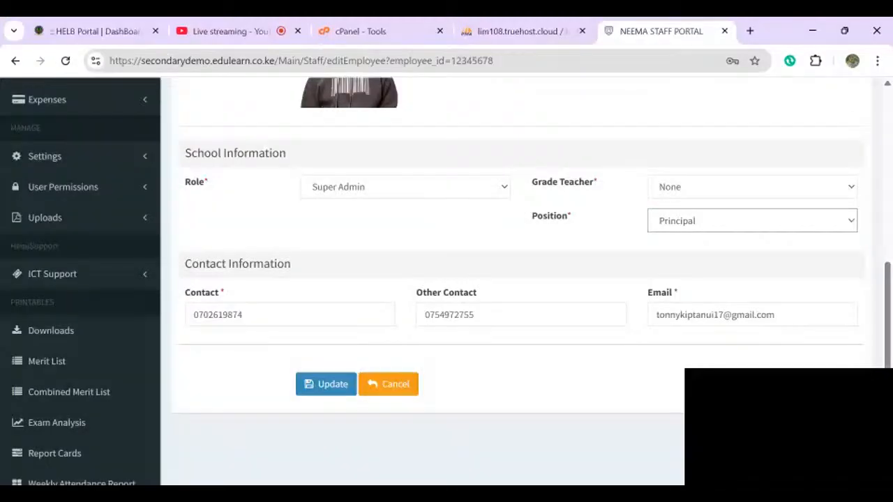
scroll(516, 279, up, 1)
click(752, 263)
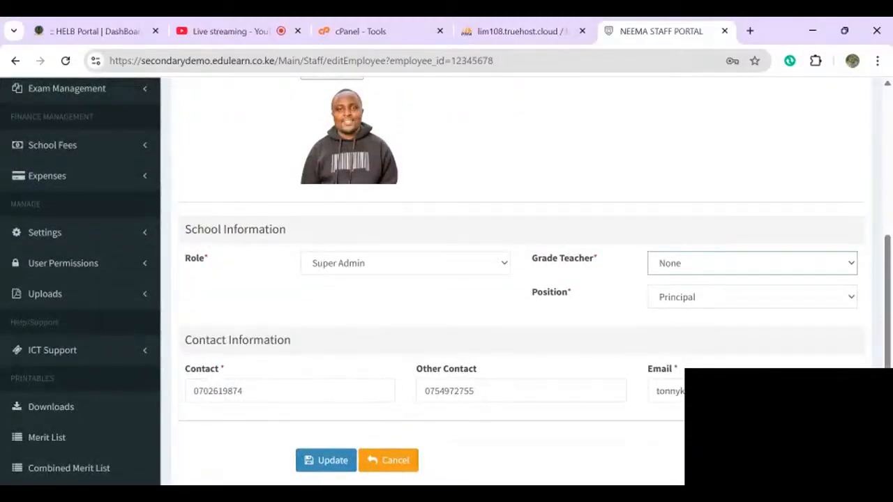
scroll(516, 279, up, 4)
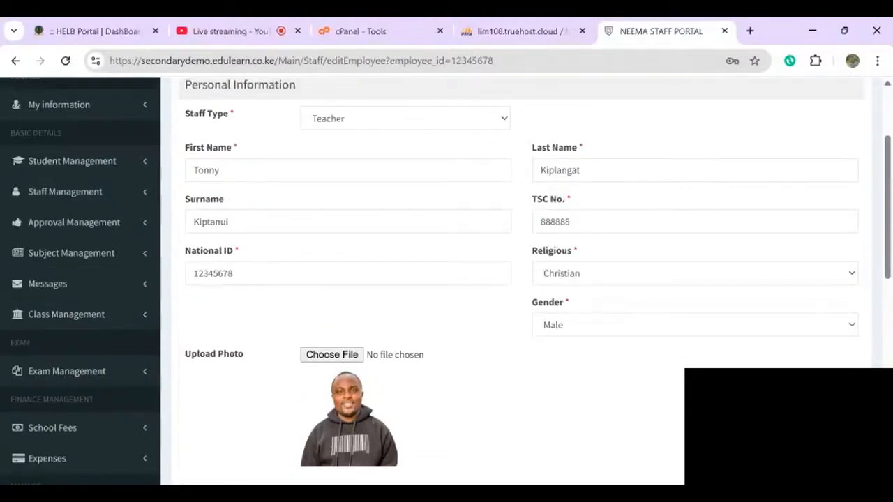
scroll(516, 279, up, 1)
scroll(516, 279, down, 1)
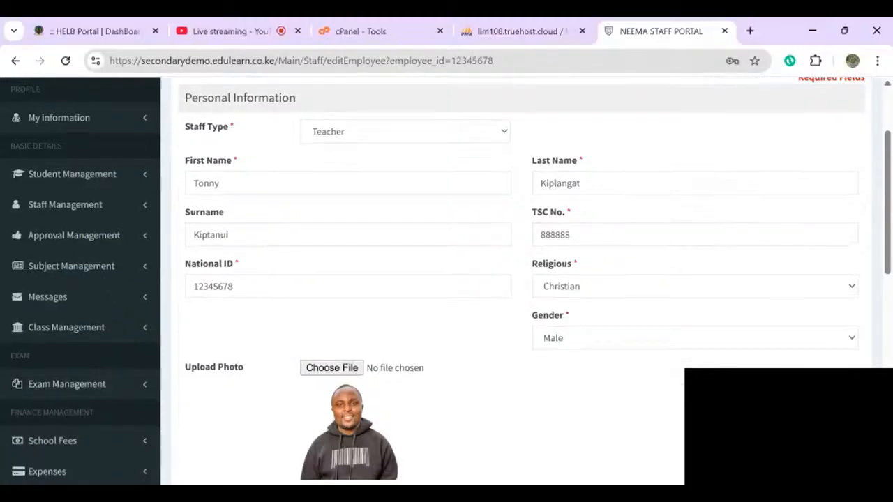
scroll(516, 279, down, 5)
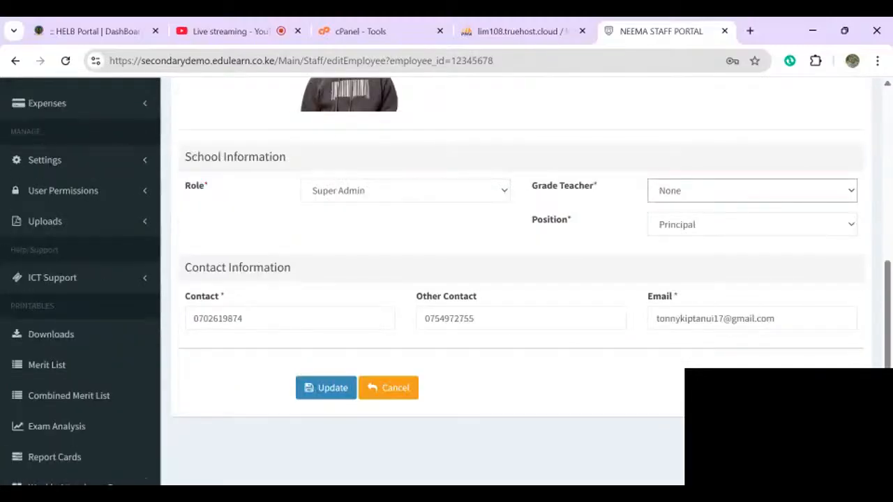
click(325, 387)
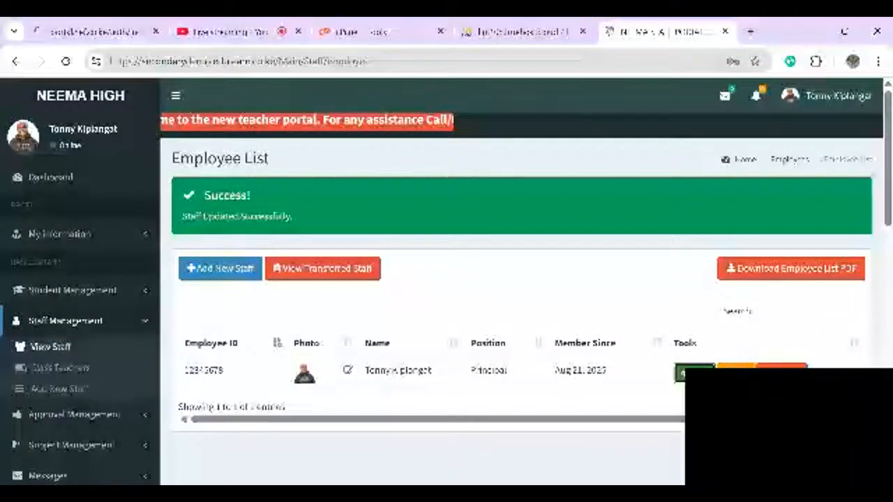
- View the updated employee's details confirming Position Principal, then close the details window
click(694, 373)
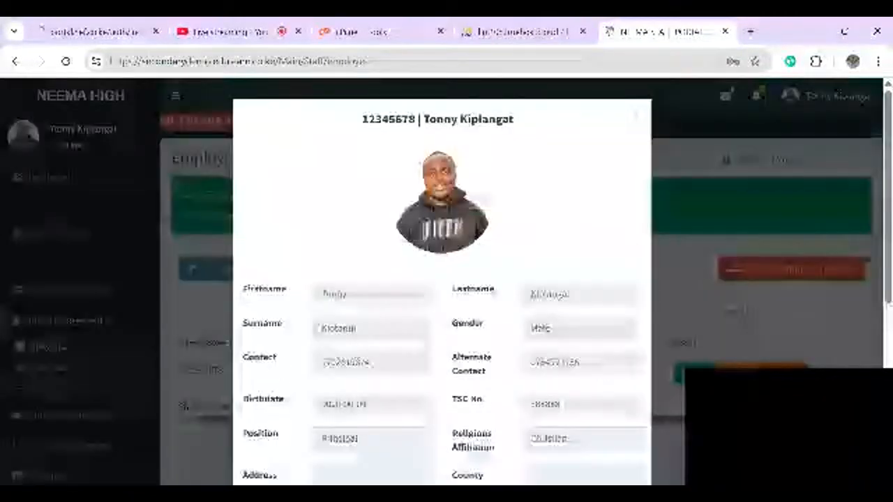
scroll(441, 293, down, 1)
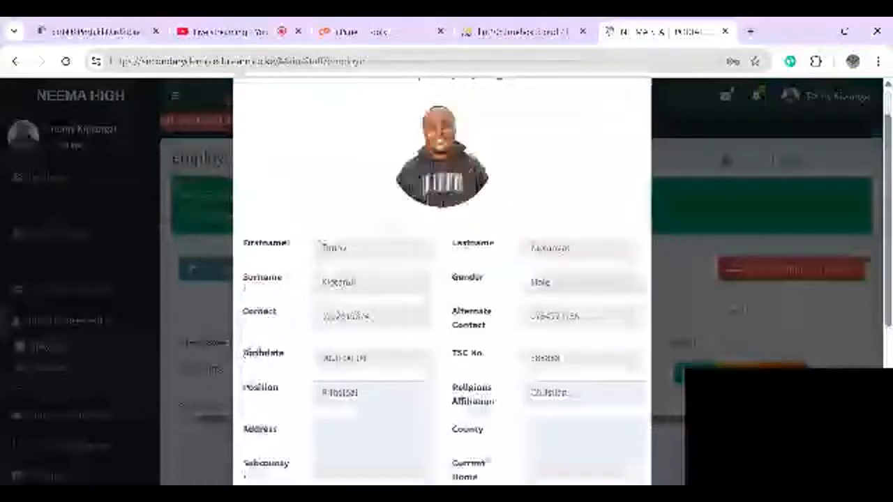
scroll(441, 279, down, 4)
scroll(442, 279, up, 1)
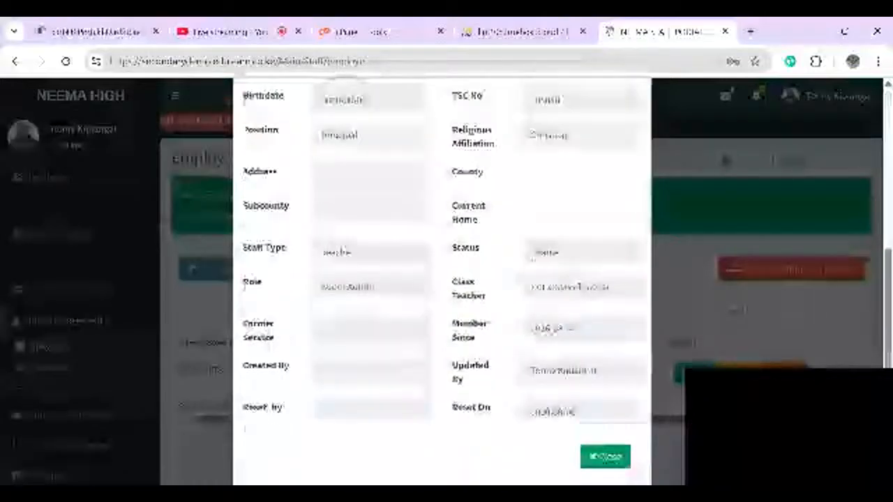
scroll(442, 279, up, 4)
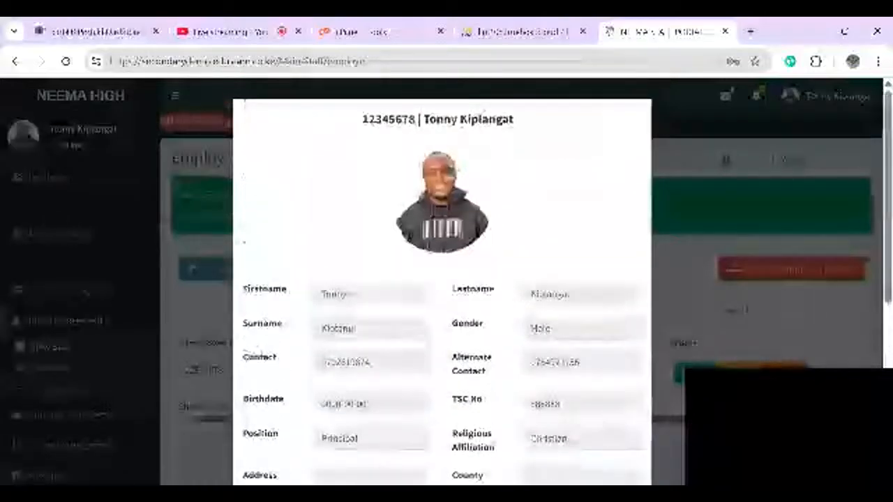
key(Escape)
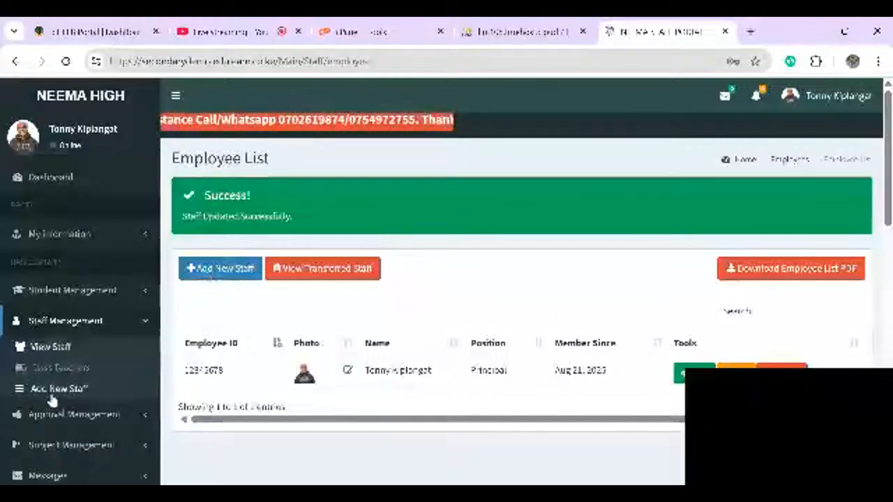
- Open a blank Add New Staff form with Staff Type set to Teacher
click(61, 367)
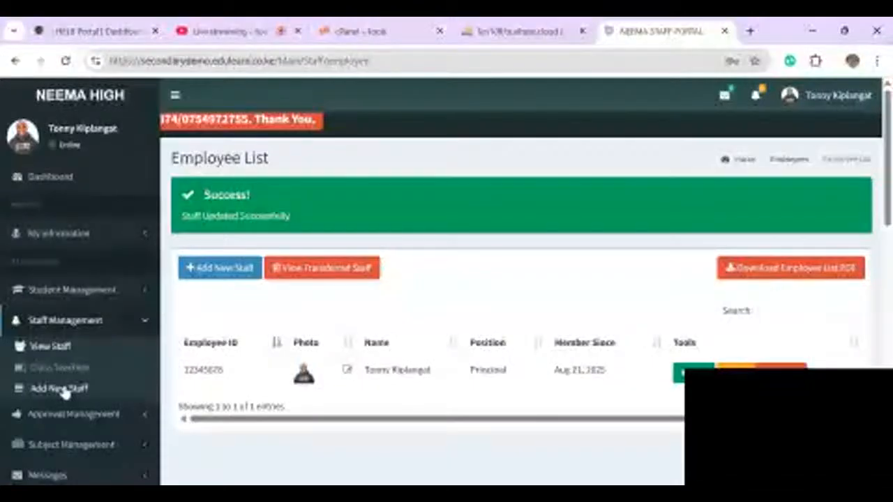
click(215, 270)
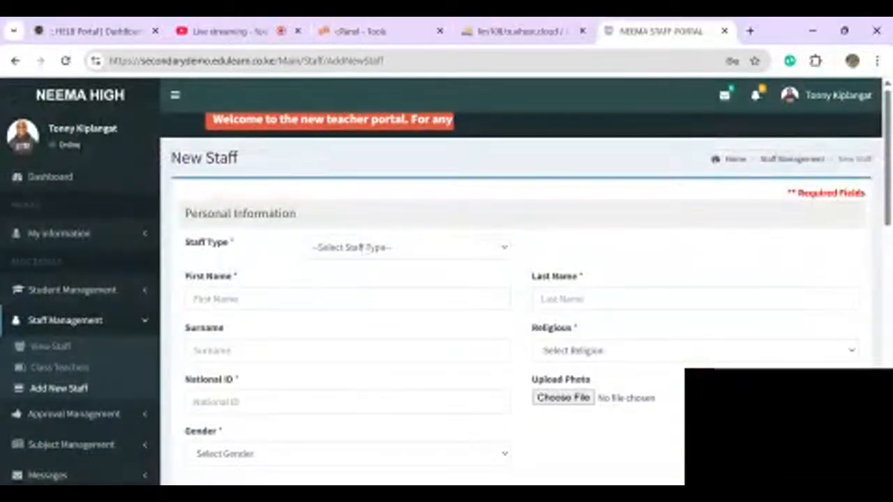
click(362, 247)
click(332, 291)
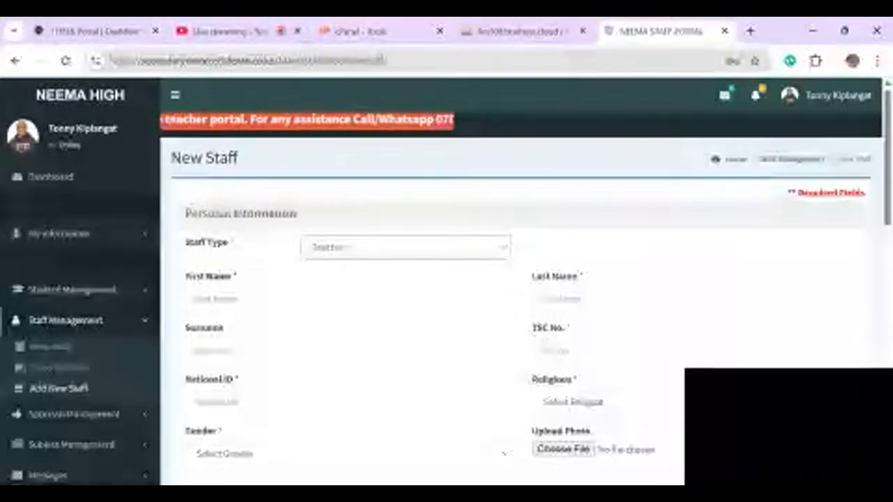
click(348, 252)
click(330, 314)
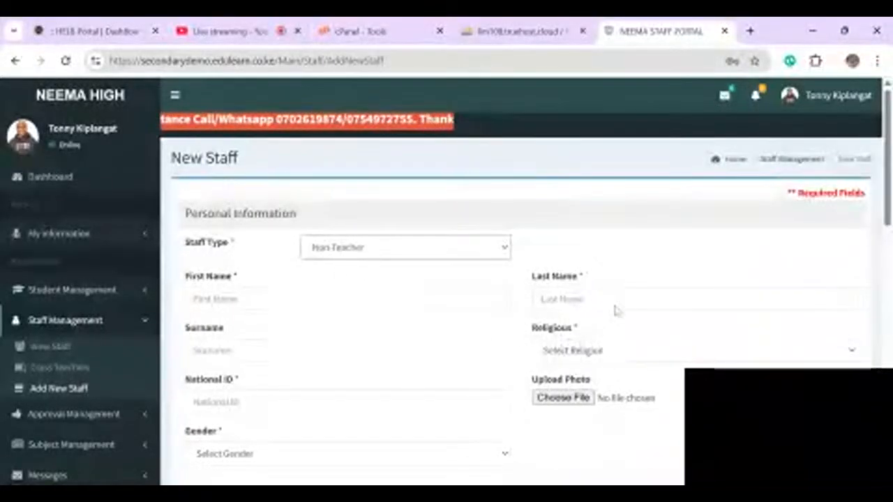
click(400, 258)
click(509, 289)
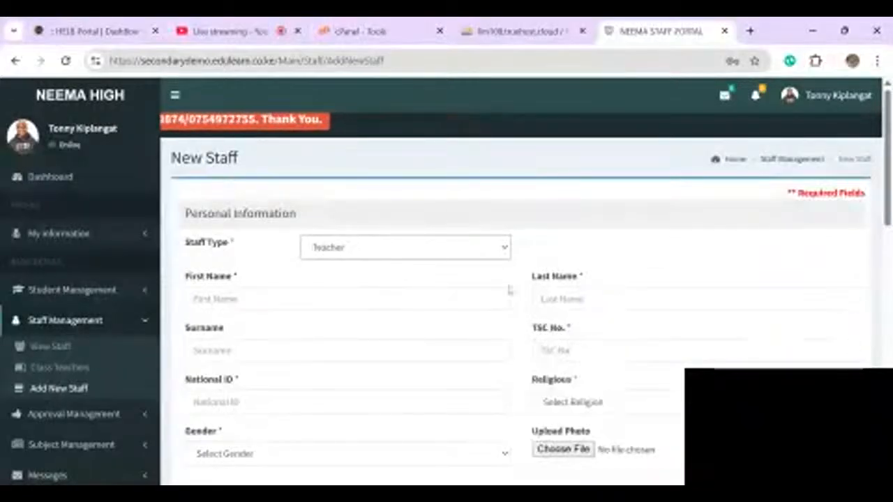
click(439, 298)
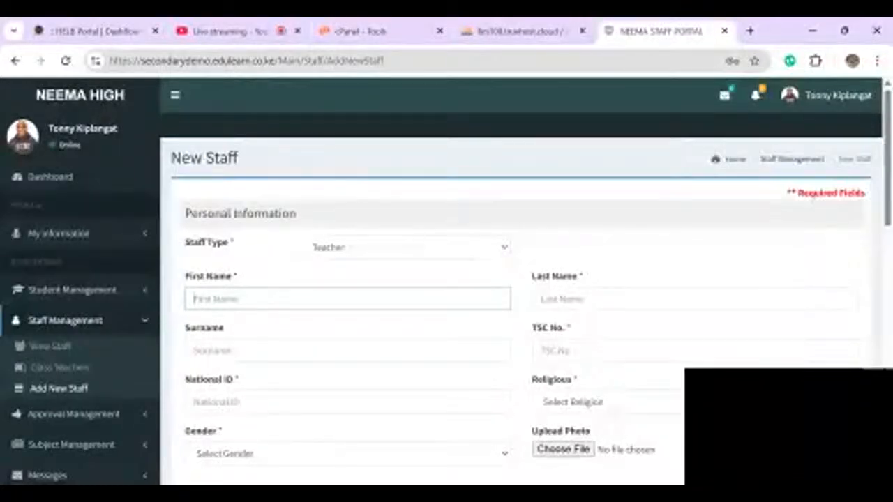
- Enter the teacher's first name, last name and surname
key(Tab)
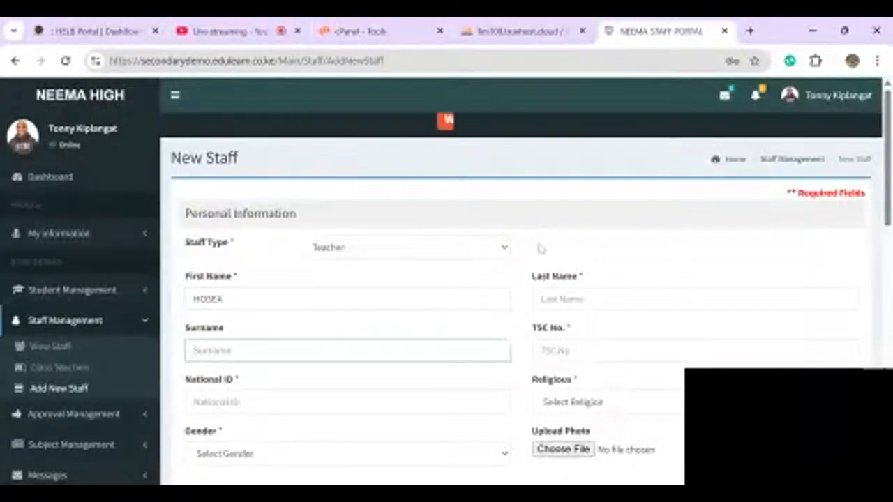
click(594, 298)
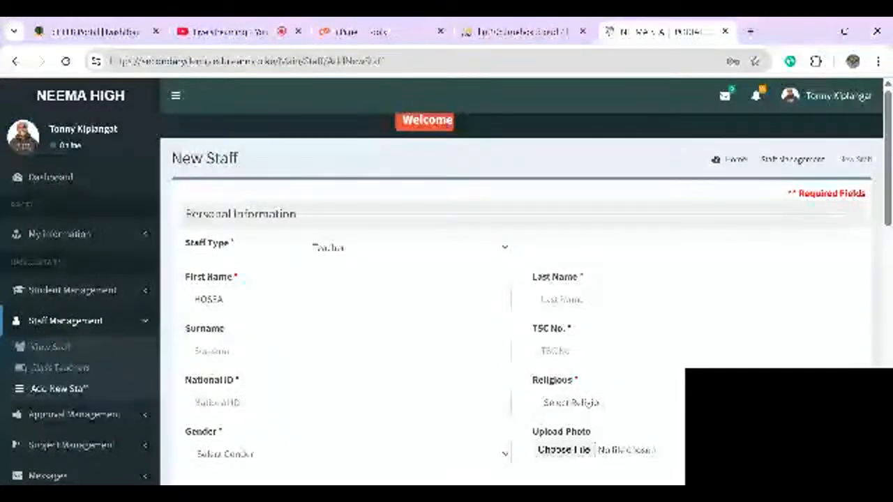
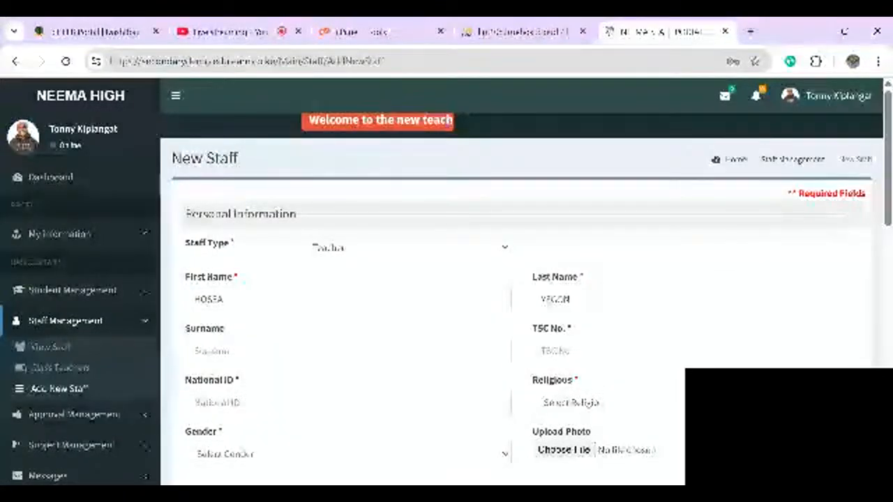
click(197, 350)
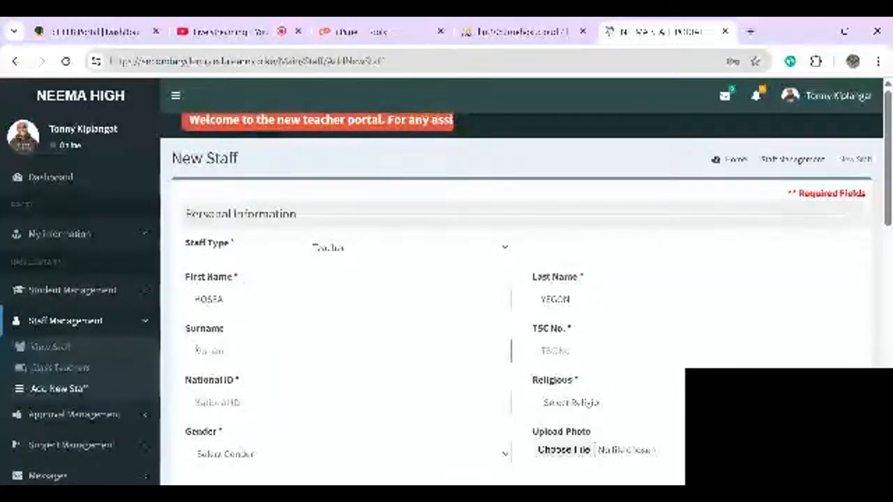
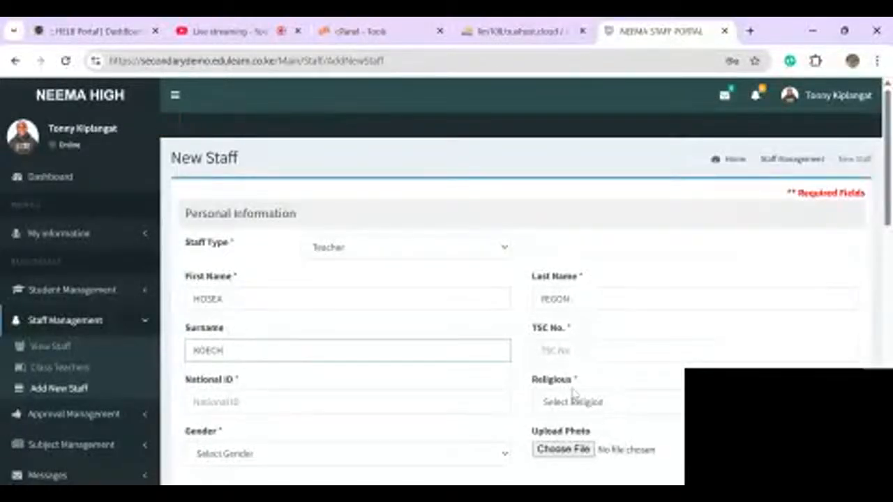
- Enter the TSC number and national ID, and set religion Christian and gender Male
click(576, 352)
text(54371)
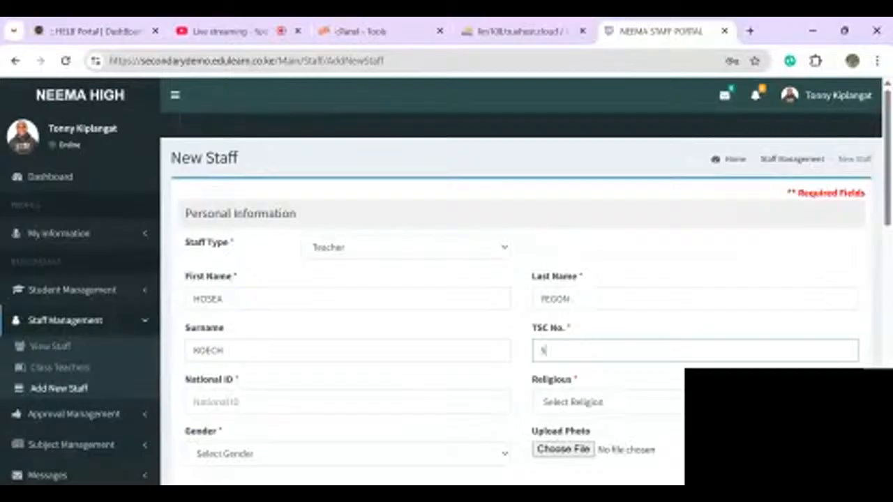
click(229, 402)
scroll(229, 402, down, 1)
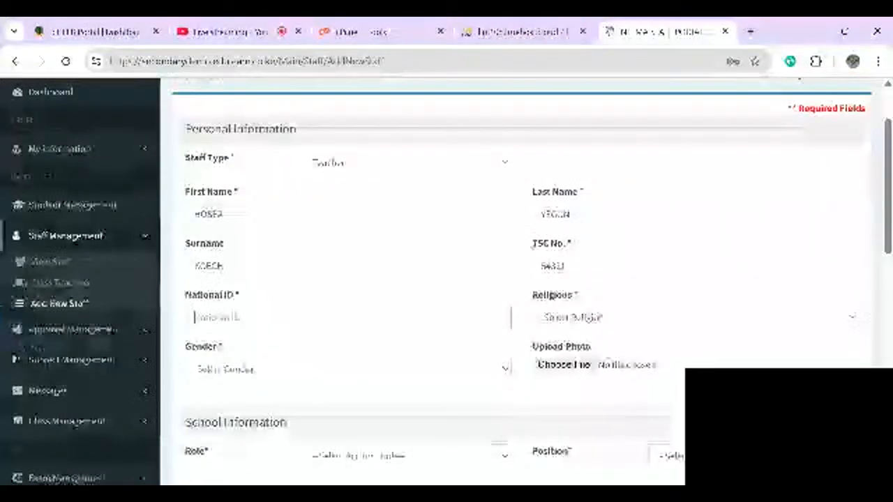
text(11111111)
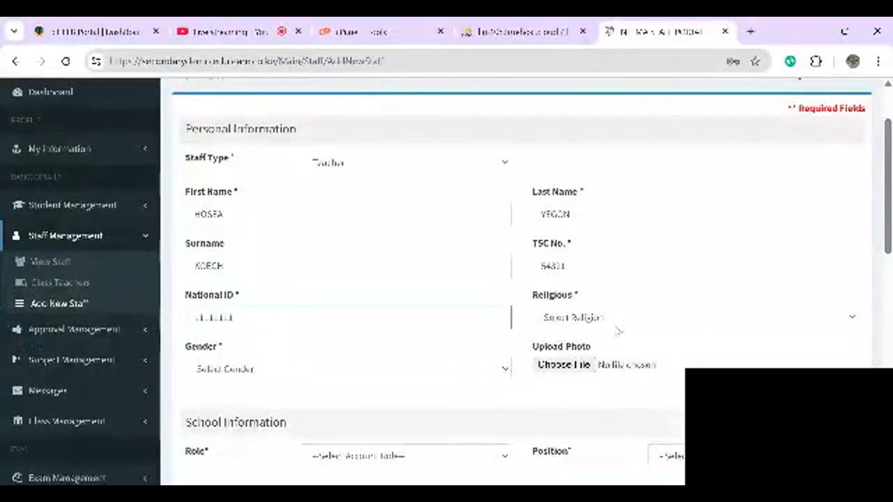
click(592, 336)
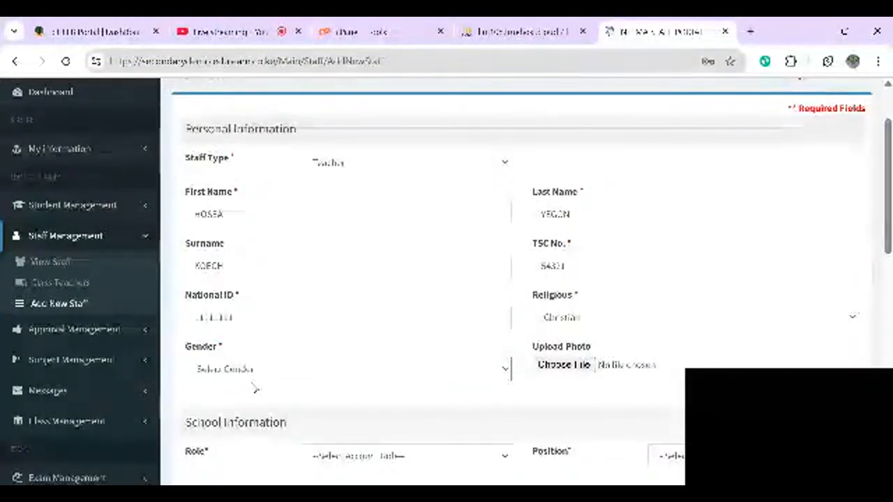
click(254, 387)
scroll(446, 279, down, 2)
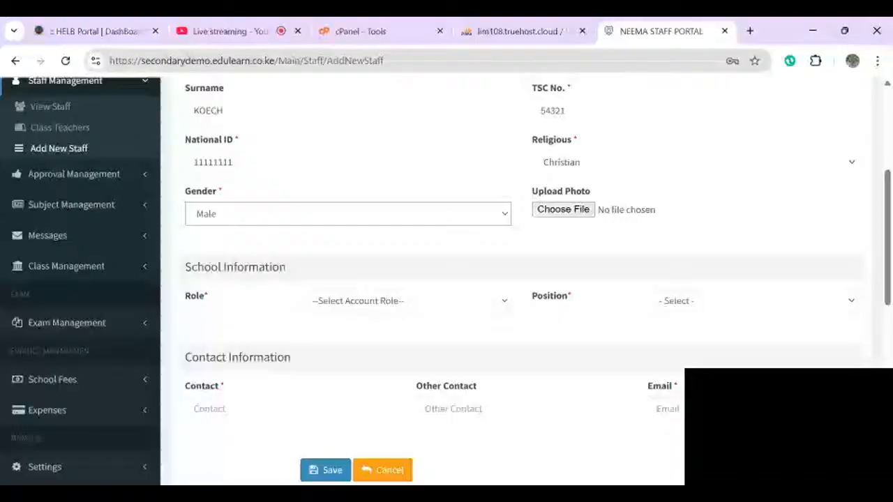
scroll(516, 279, up, 1)
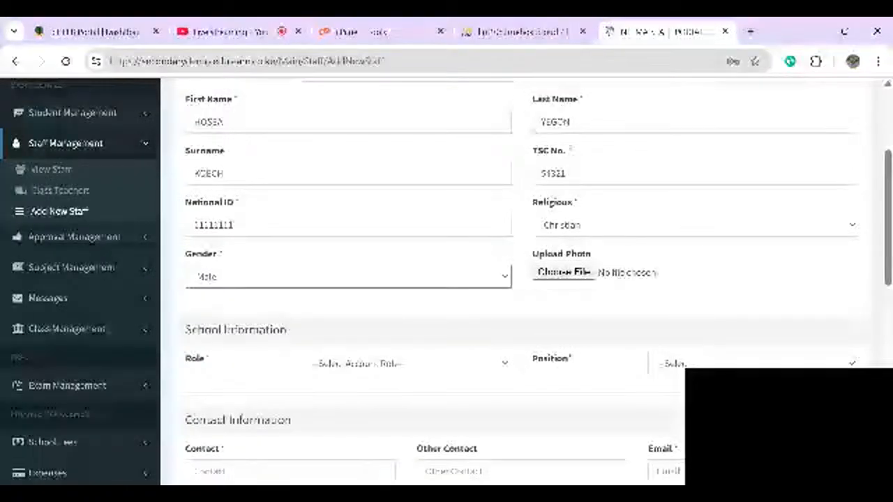
- Set the account role to Staff and the position to Teacher
scroll(516, 279, down, 1)
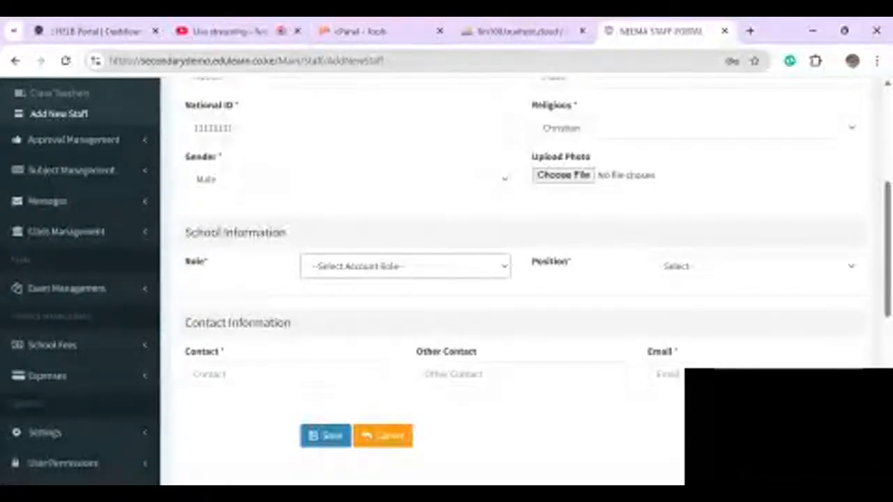
click(335, 299)
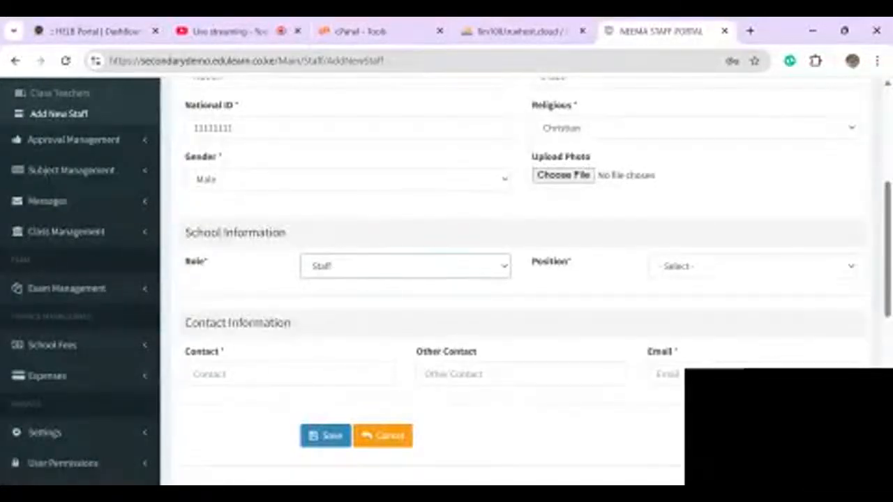
click(752, 267)
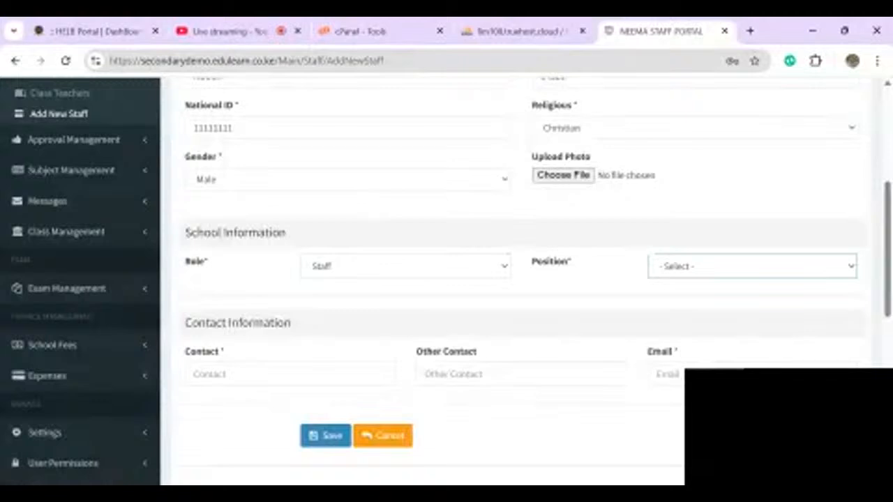
click(684, 299)
- Fill in the contact number and e-mail address fields
click(290, 374)
text(0712345678)
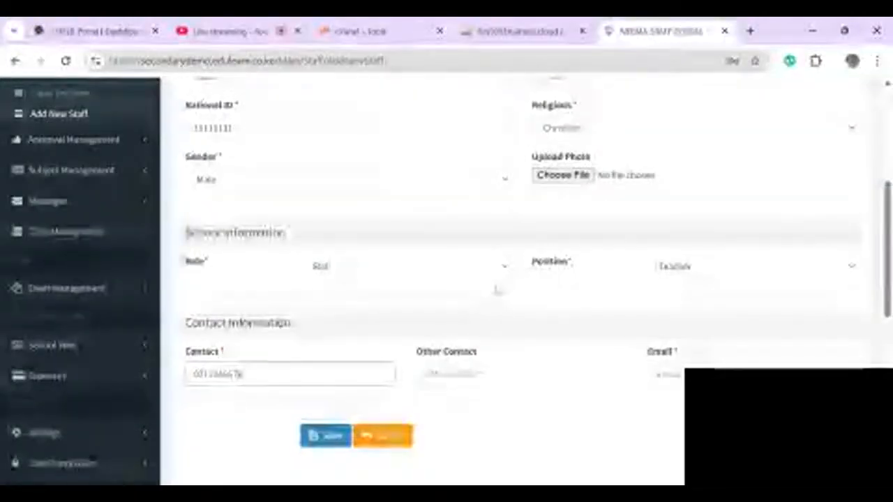
click(496, 374)
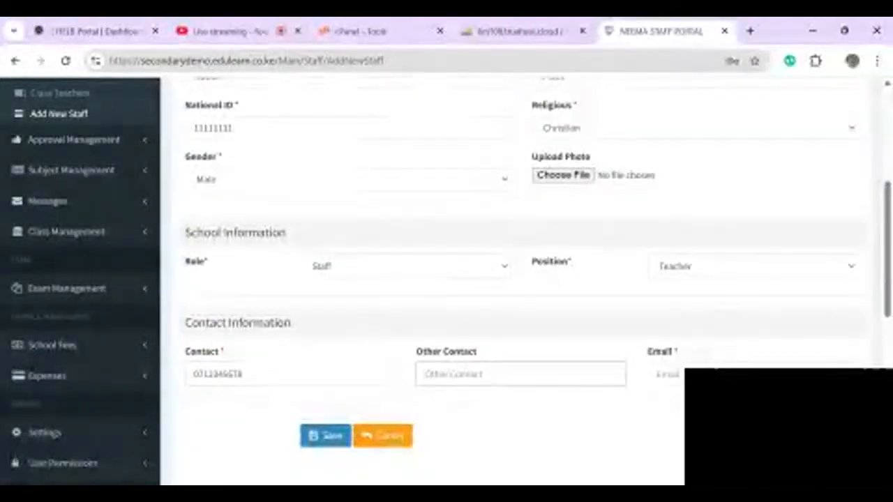
click(667, 374)
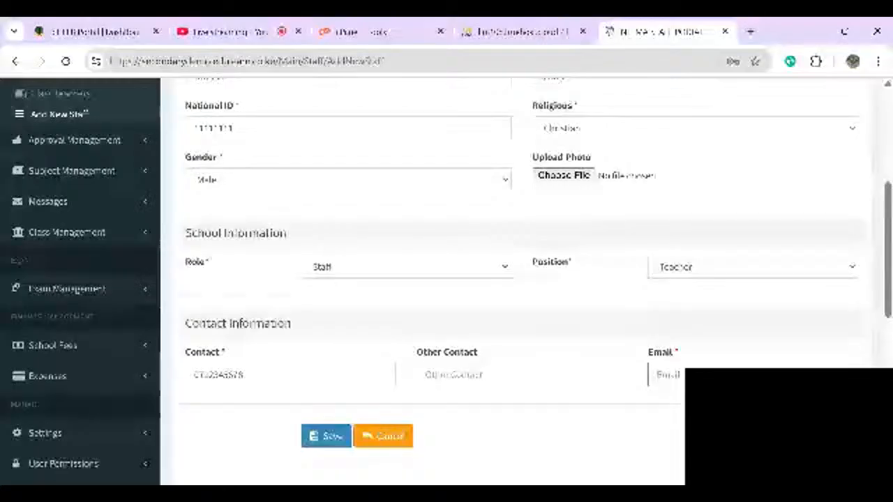
text(sdSEA)
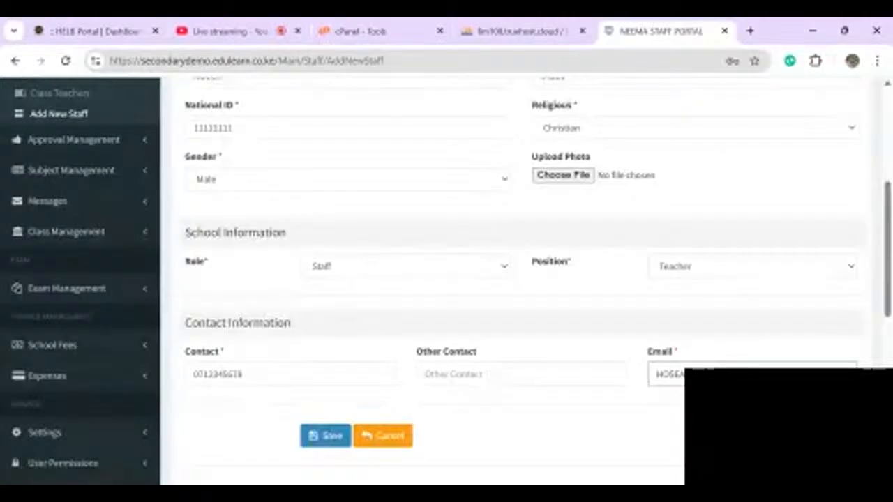
scroll(516, 279, down, 2)
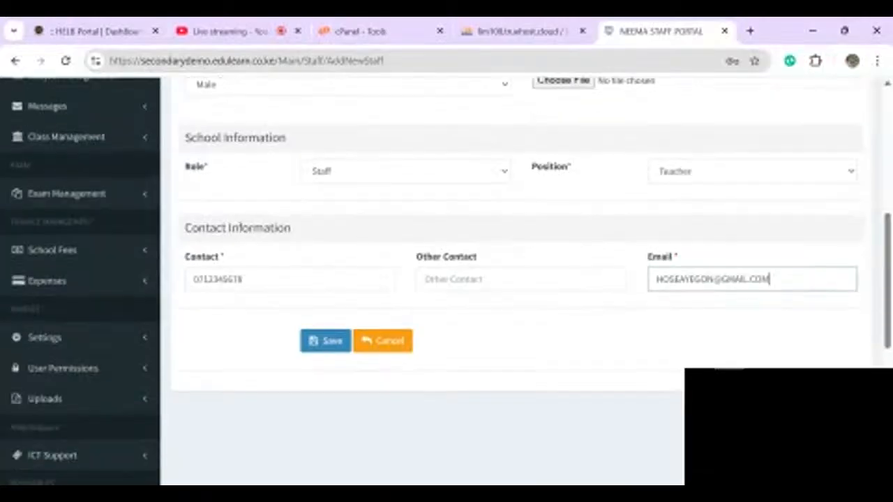
scroll(517, 279, up, 2)
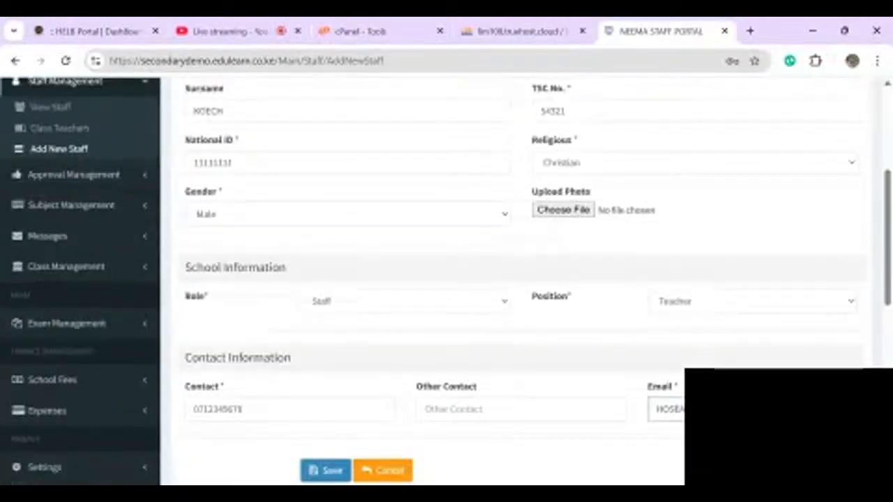
scroll(516, 279, up, 2)
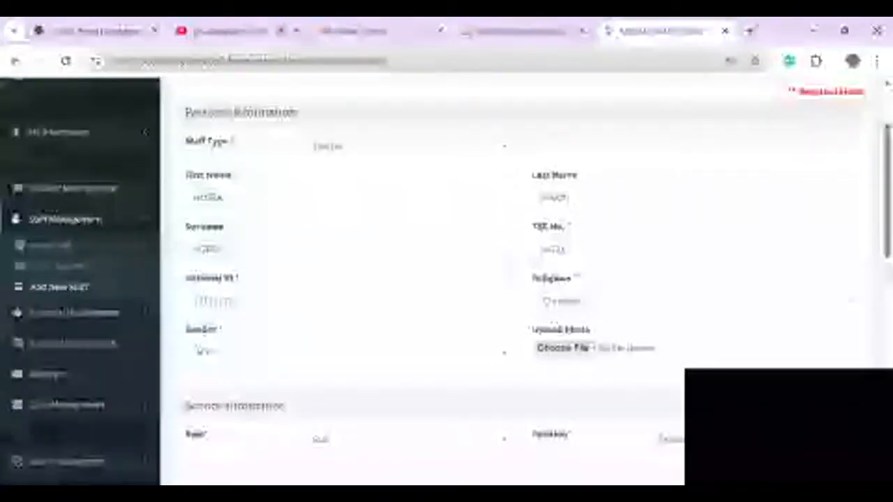
scroll(516, 279, down, 1)
- Enter the new teacher's first name and surname
scroll(516, 279, down, 2)
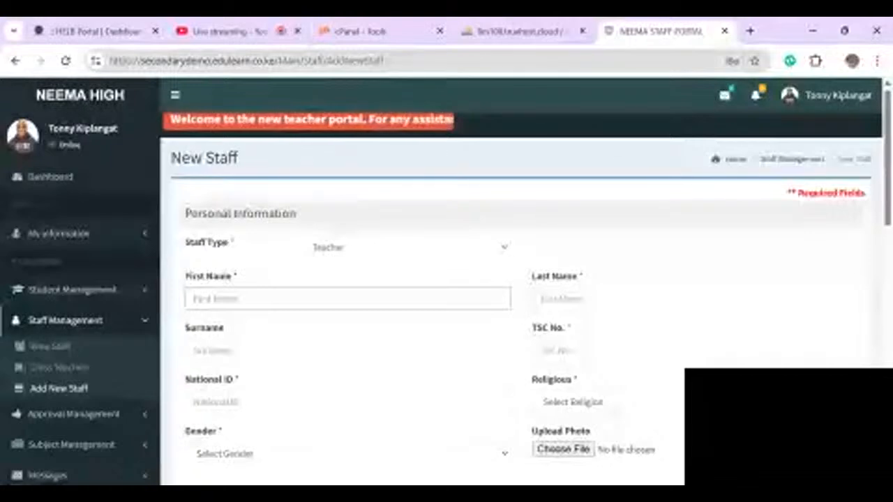
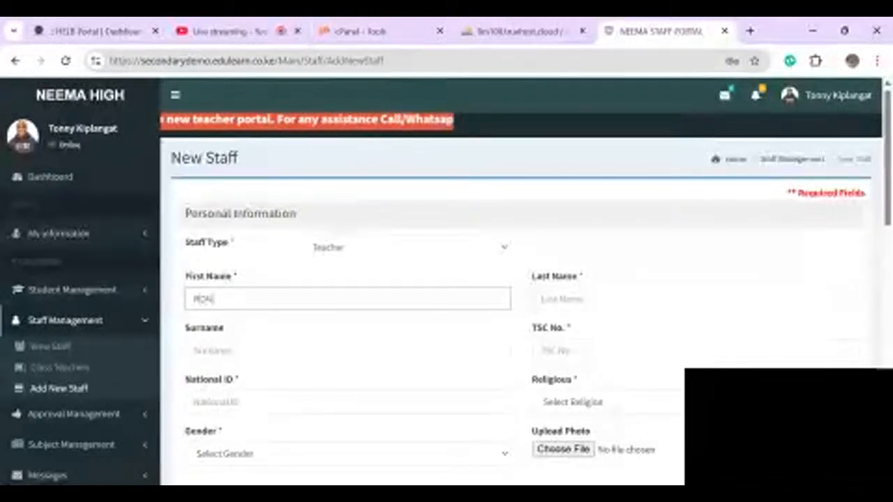
key(Tab)
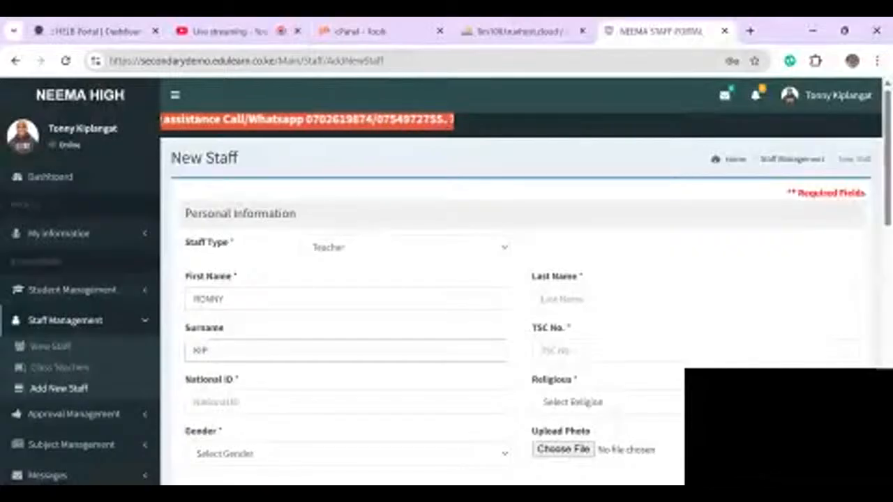
key(Tab)
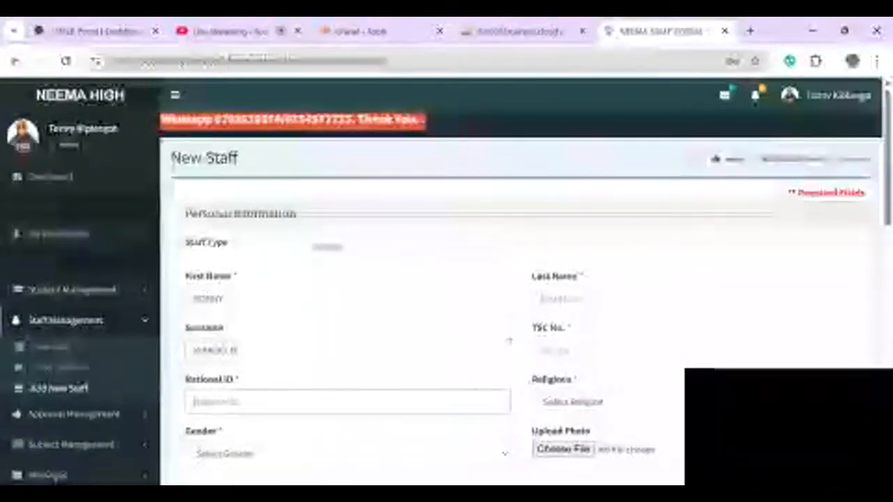
- Enter the teacher's last name, TSC number and national ID
click(599, 299)
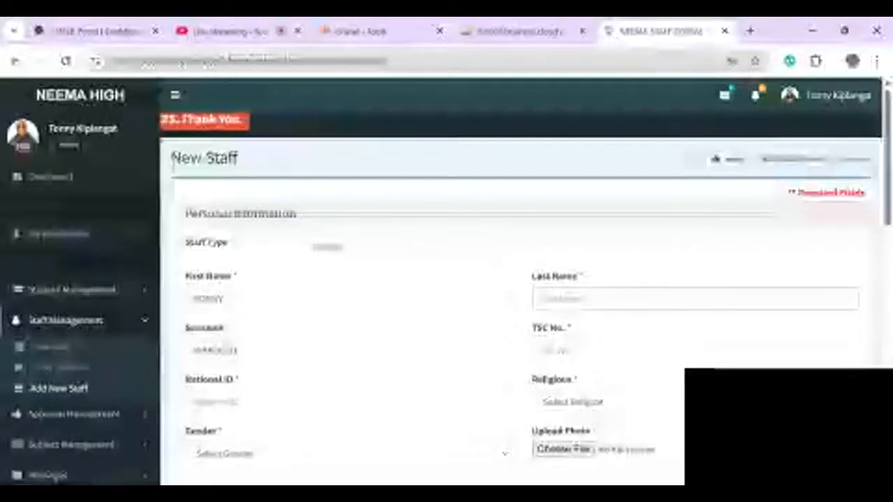
key(Tab)
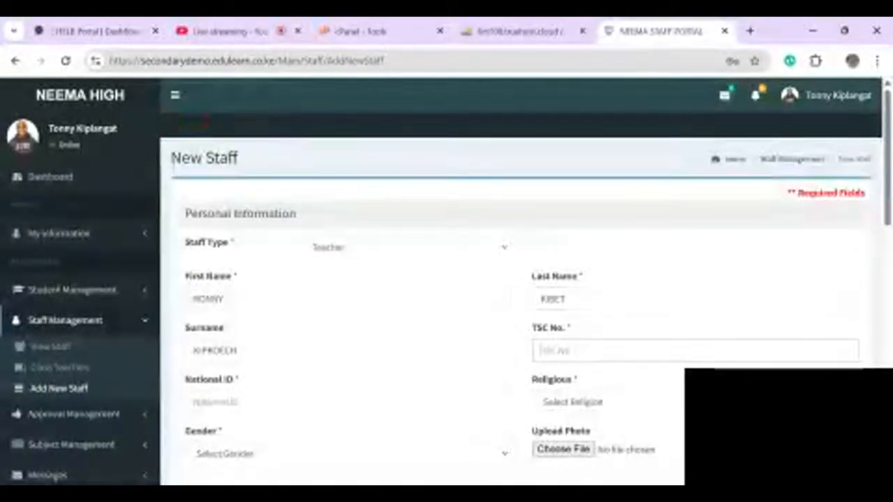
text(227754)
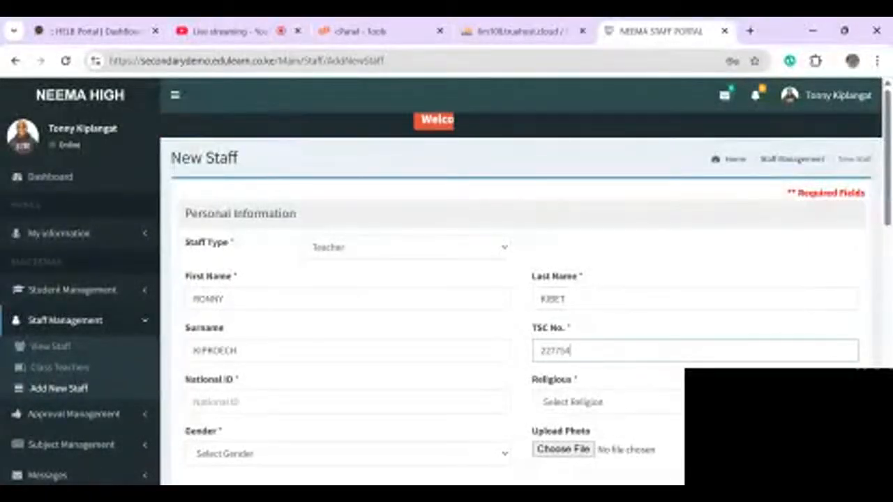
scroll(524, 279, down, 1)
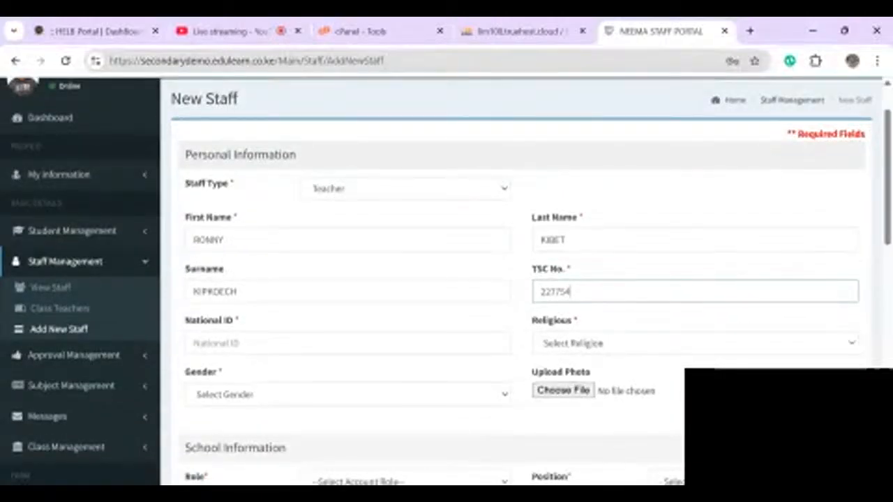
key(Tab)
text(5765)
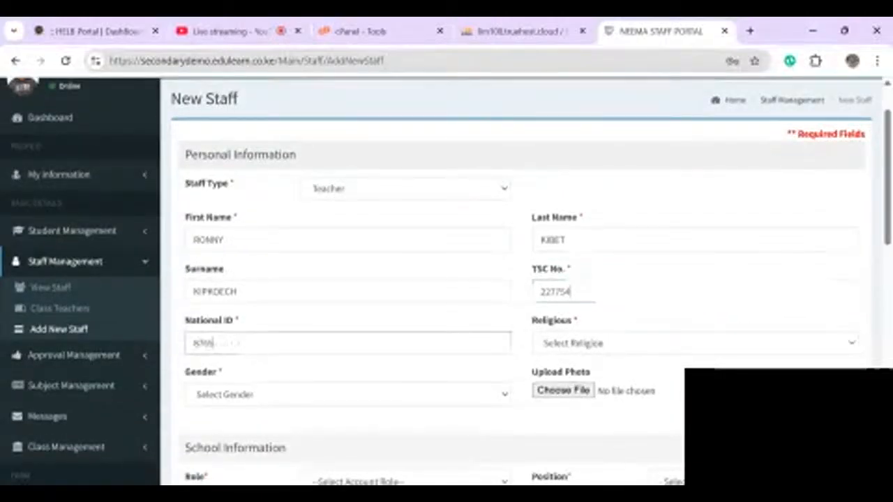
text(4)
- Set the teacher's religion to Christian and gender to Male
scroll(446, 279, down, 1)
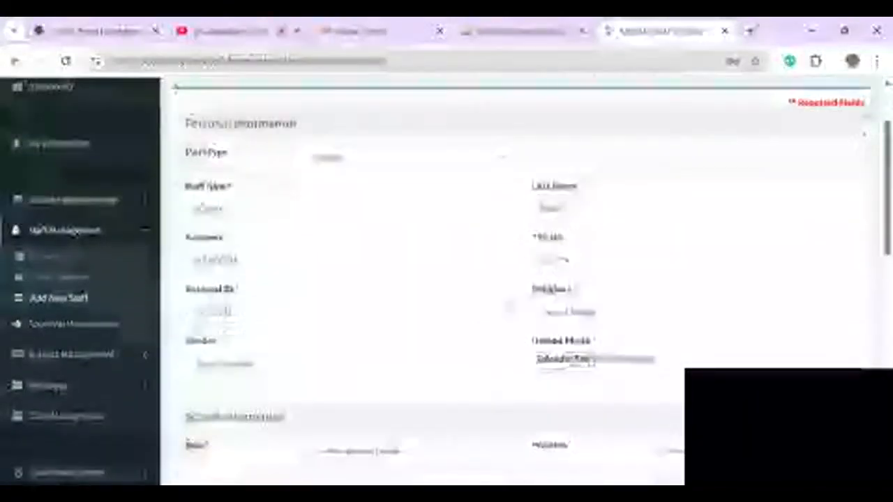
click(572, 328)
scroll(447, 279, down, 1)
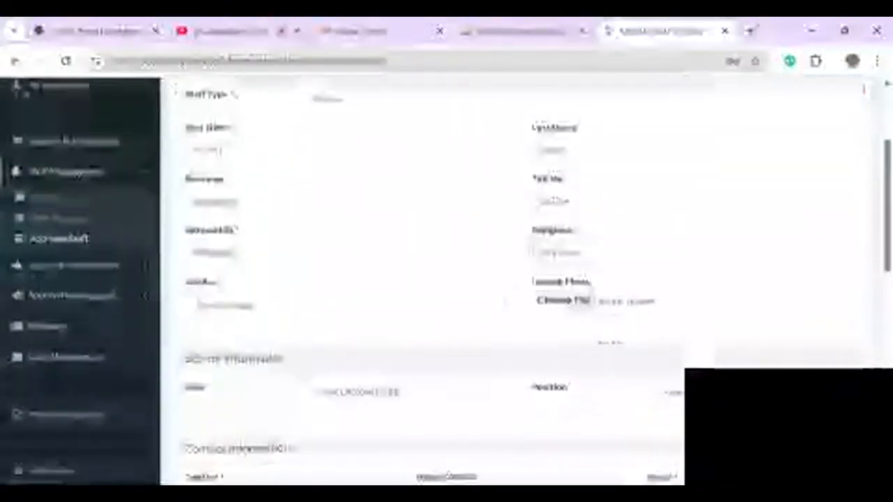
click(347, 304)
click(210, 332)
scroll(349, 279, down, 2)
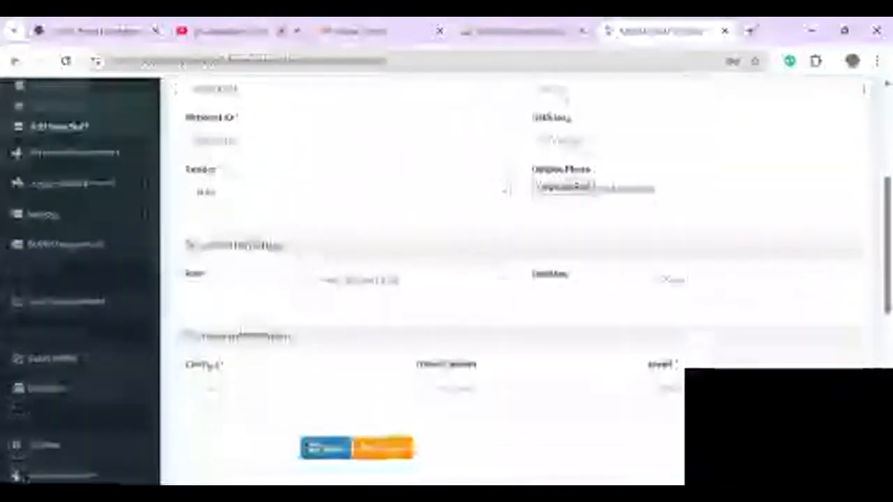
click(408, 280)
- Set role Staff and position Teacher, enter contact and e-mail, and save the record
click(391, 307)
click(753, 280)
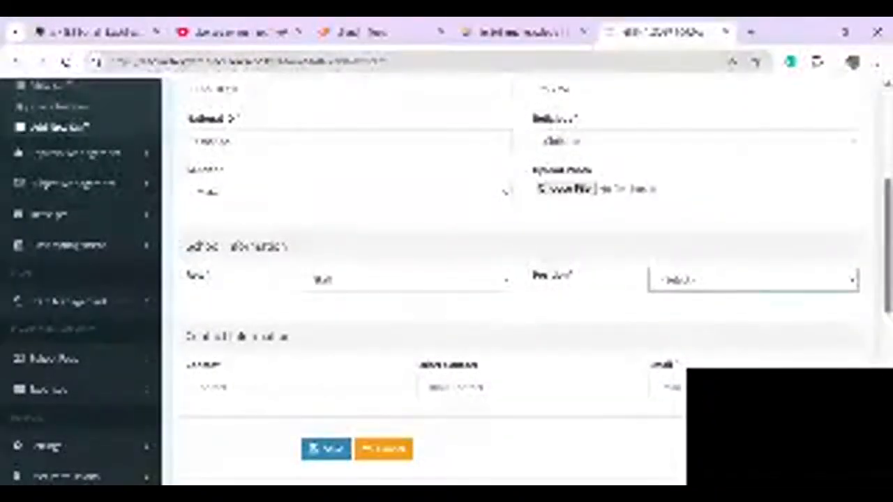
click(697, 309)
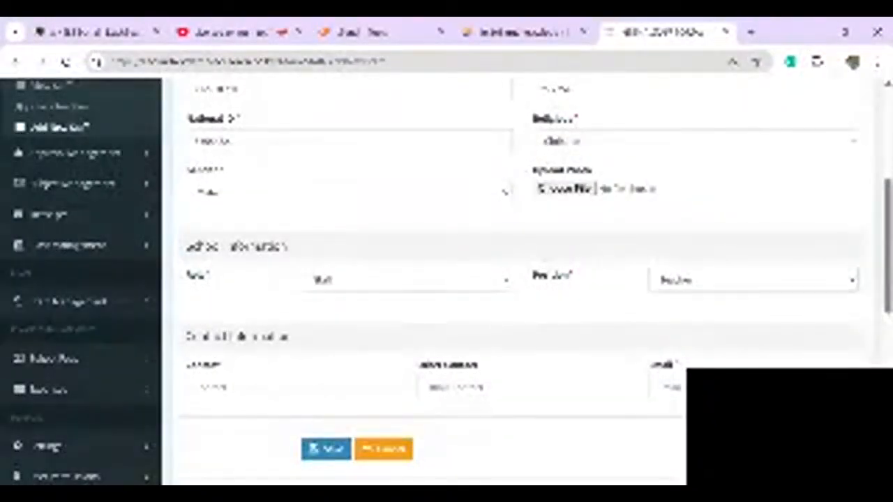
text(000000)
key(Tab)
text(RO)
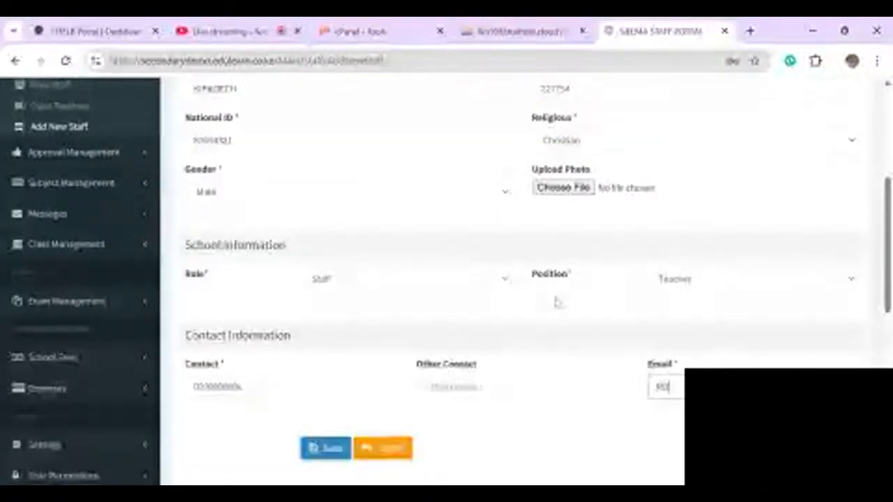
text(BIN)
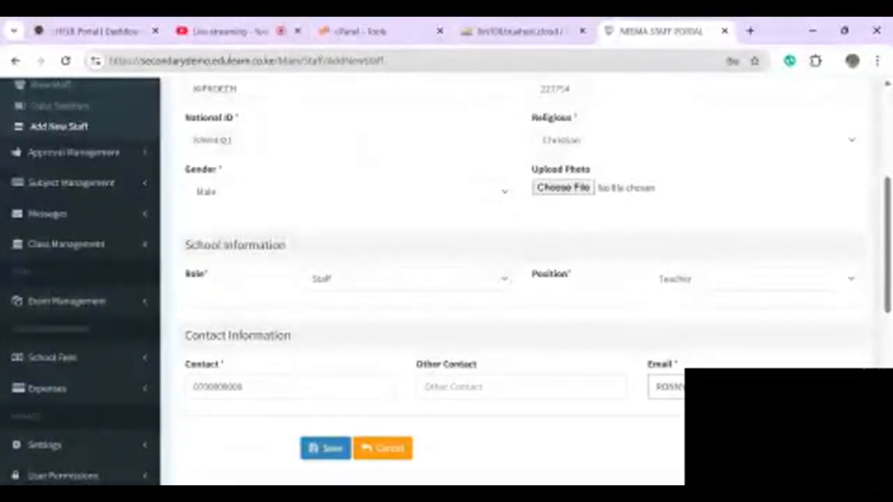
scroll(446, 279, down, 2)
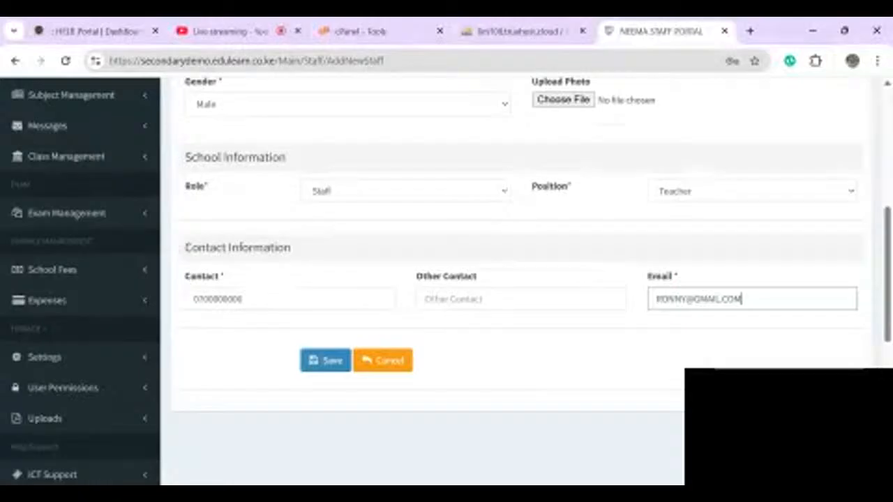
key(Return)
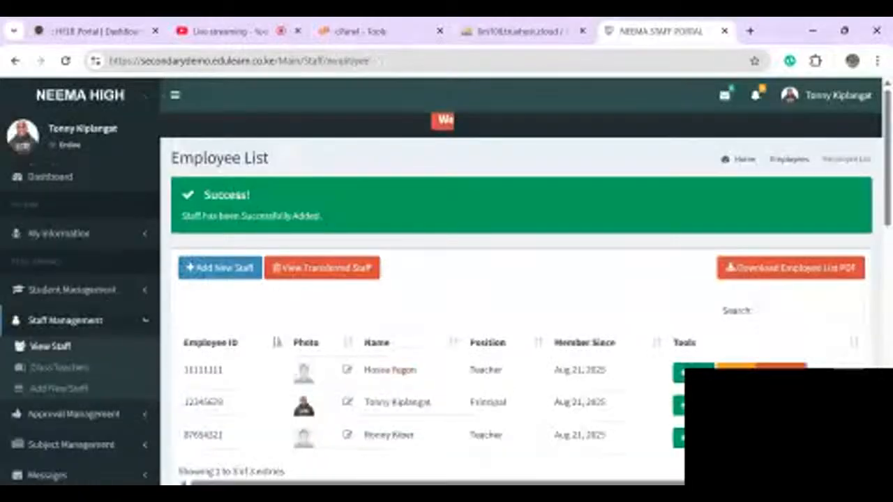
- Start another new staff record and enter the teacher's names and national ID
scroll(446, 279, down, 1)
click(220, 197)
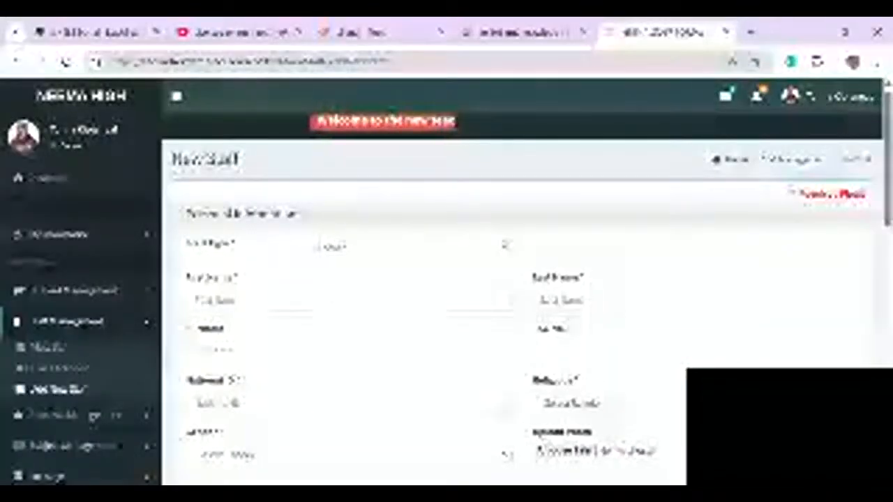
click(349, 300)
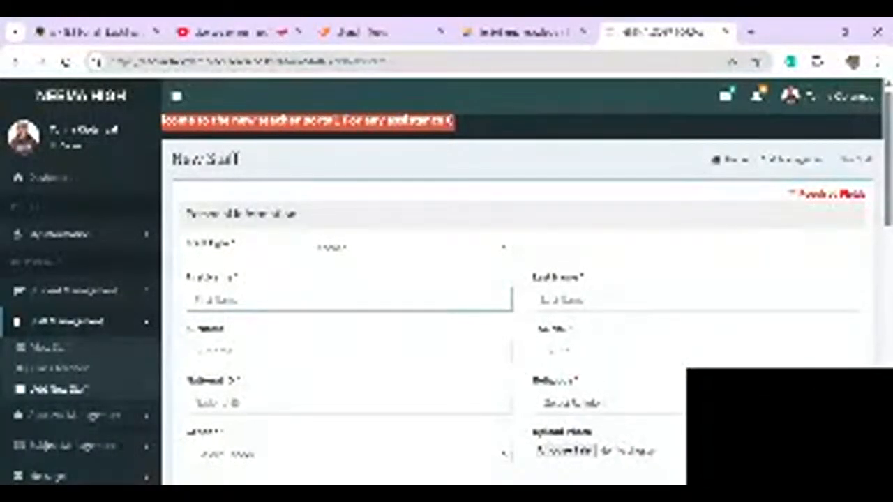
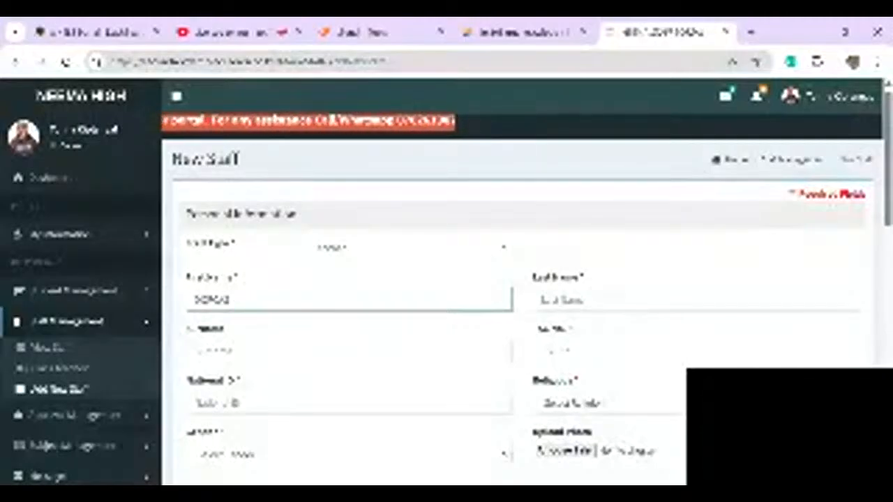
key(Tab)
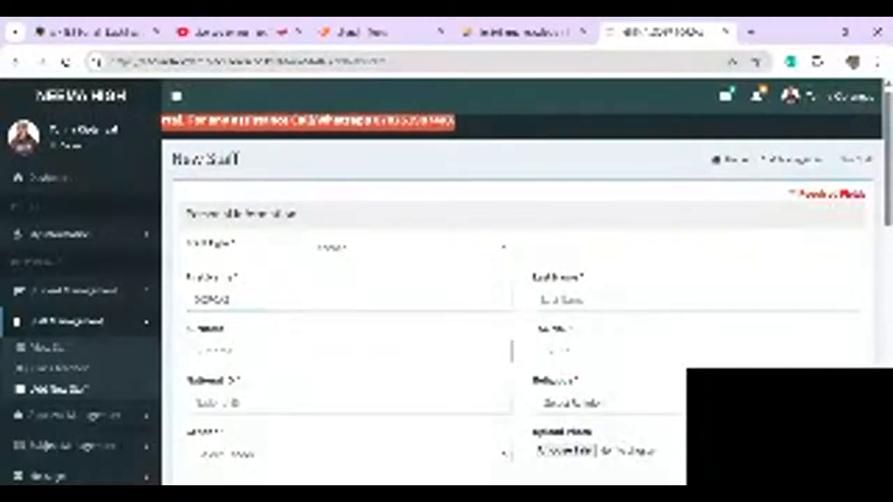
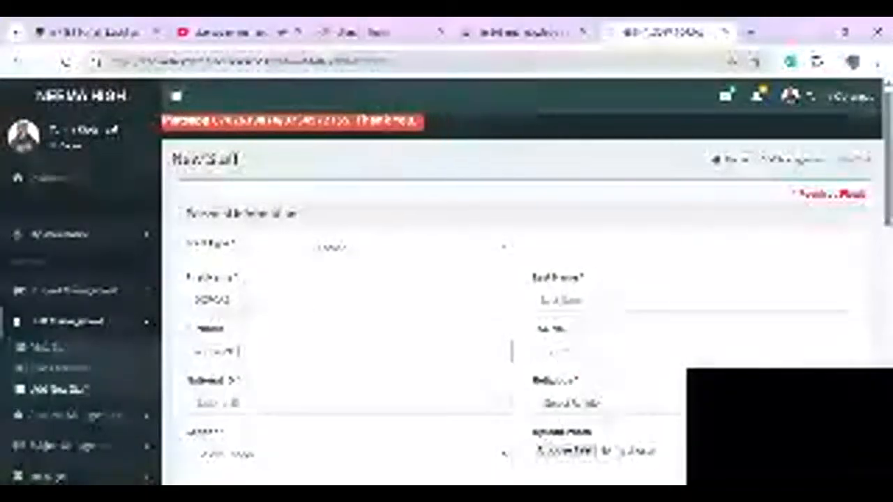
click(696, 300)
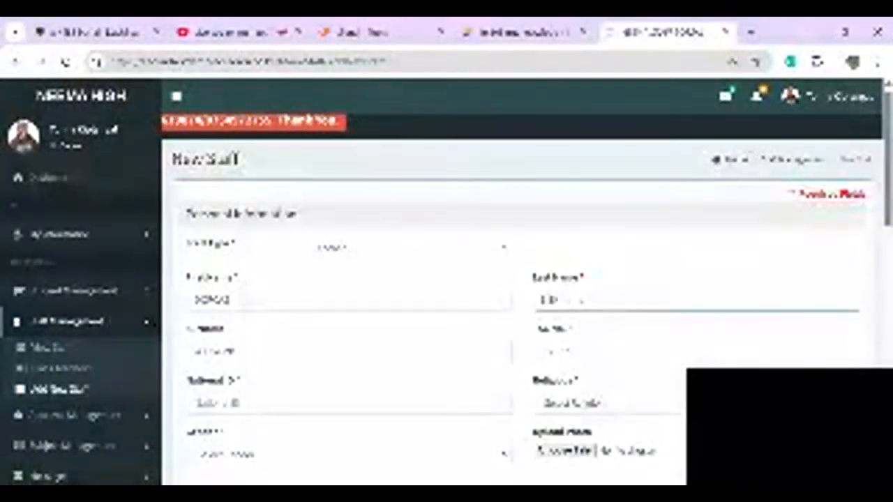
click(696, 352)
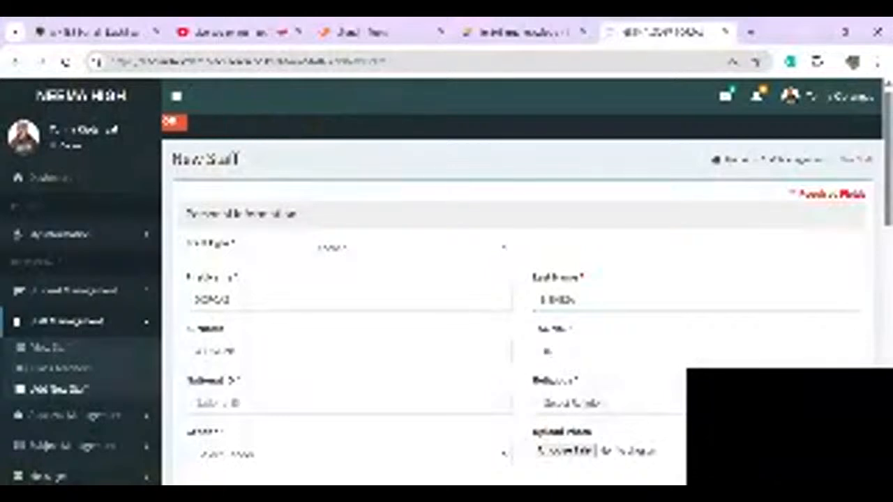
scroll(516, 300, down, 1)
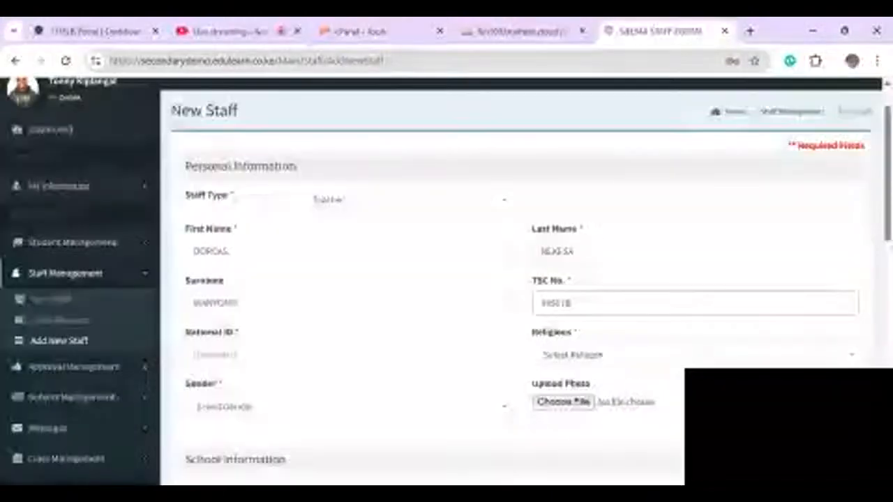
click(348, 355)
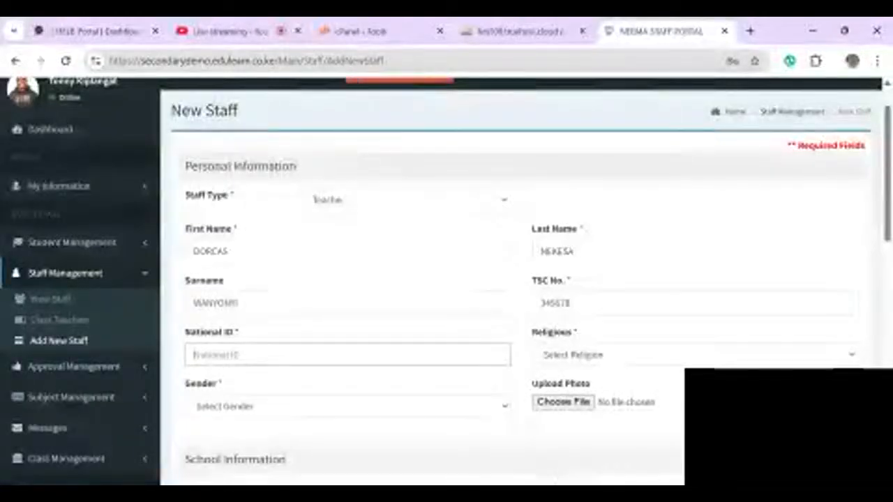
text(23)
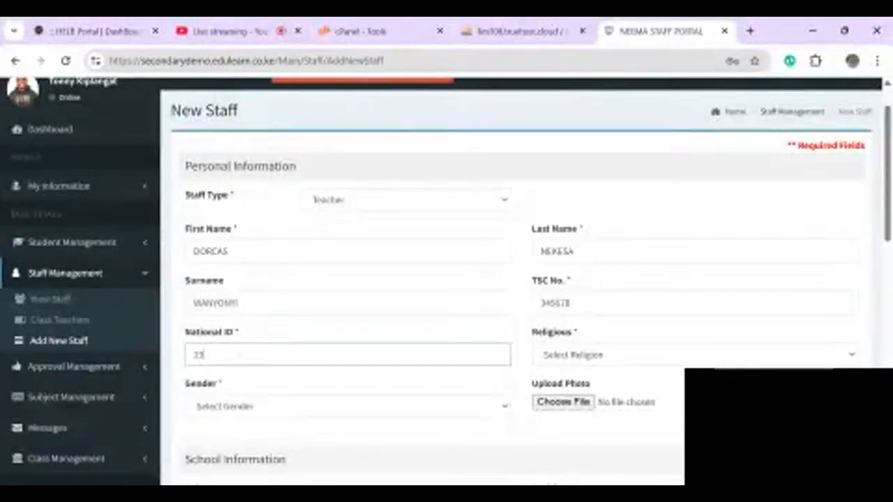
text(456789)
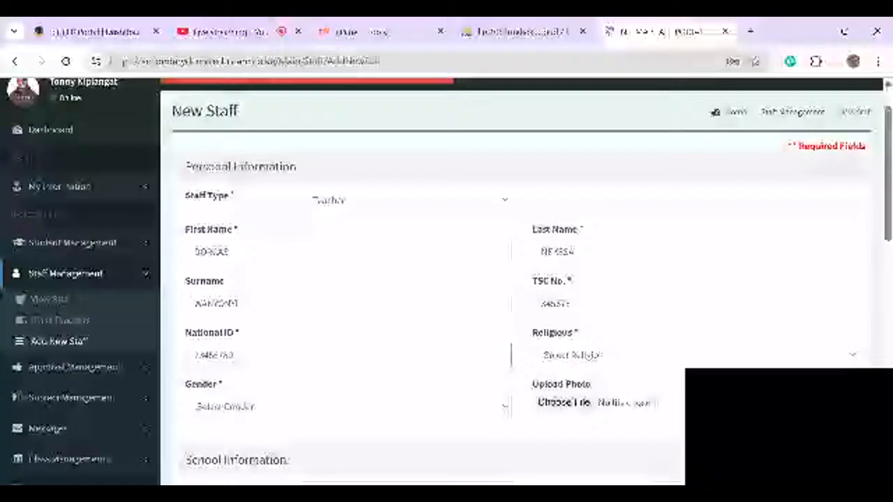
- Set religion Christian, gender Female, role Staff and position Teacher
key(Tab)
key(Down)
key(Tab)
scroll(516, 279, down, 1)
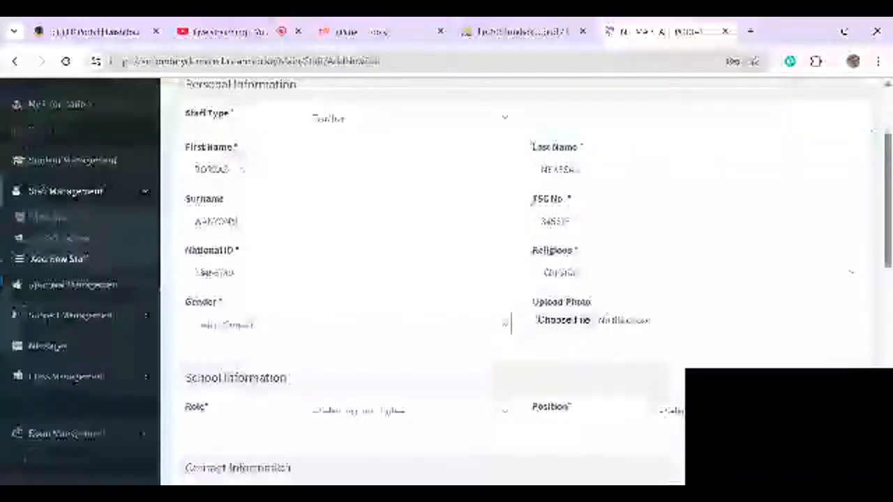
key(Down)
key(Down)
scroll(516, 279, down, 1)
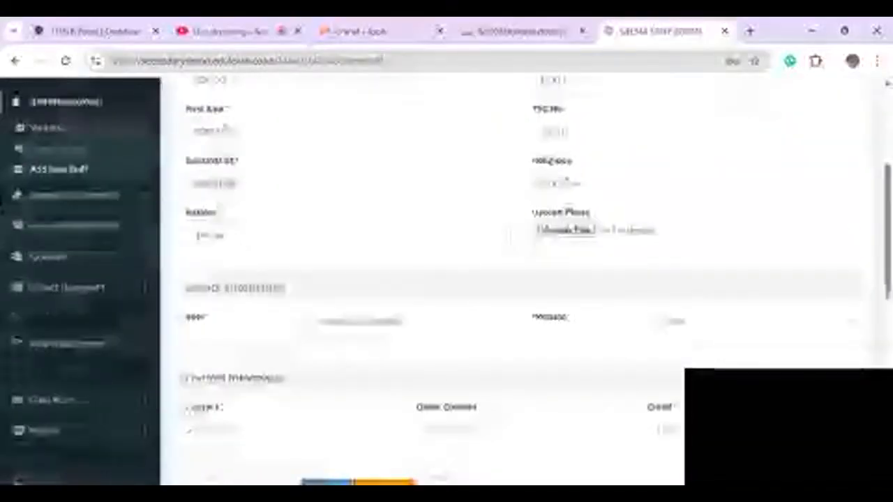
key(Tab)
key(Tab)
key(Down)
key(Tab)
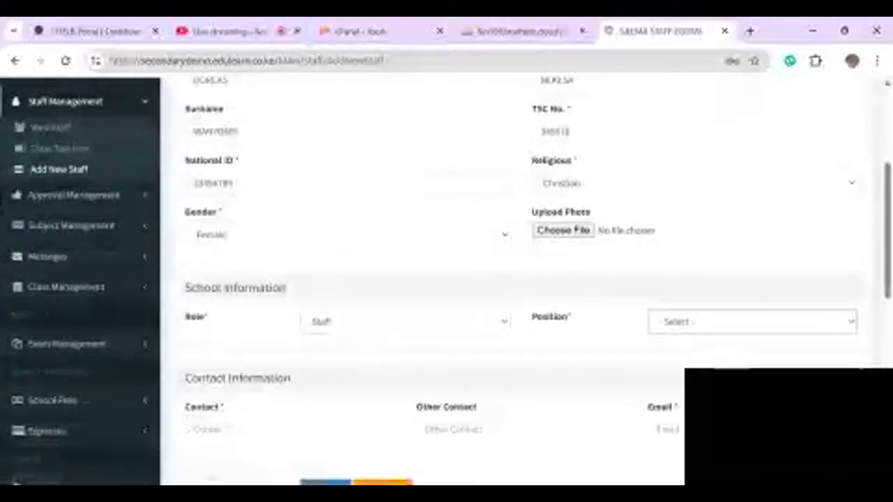
key(Down)
scroll(516, 279, down, 1)
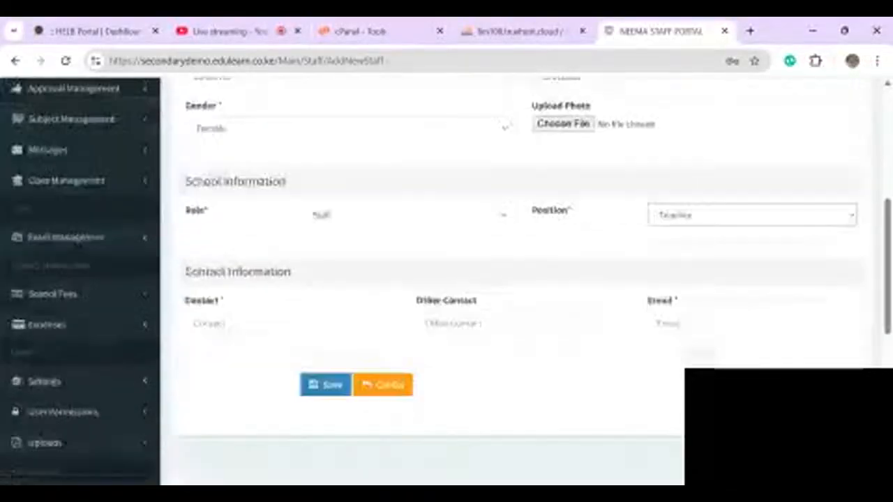
- Enter the contact phone number and e-mail address, then save the record
key(Tab)
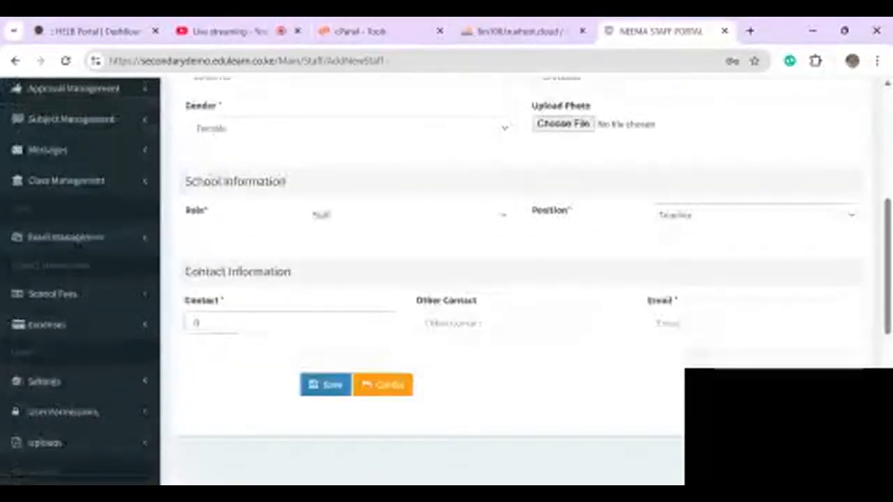
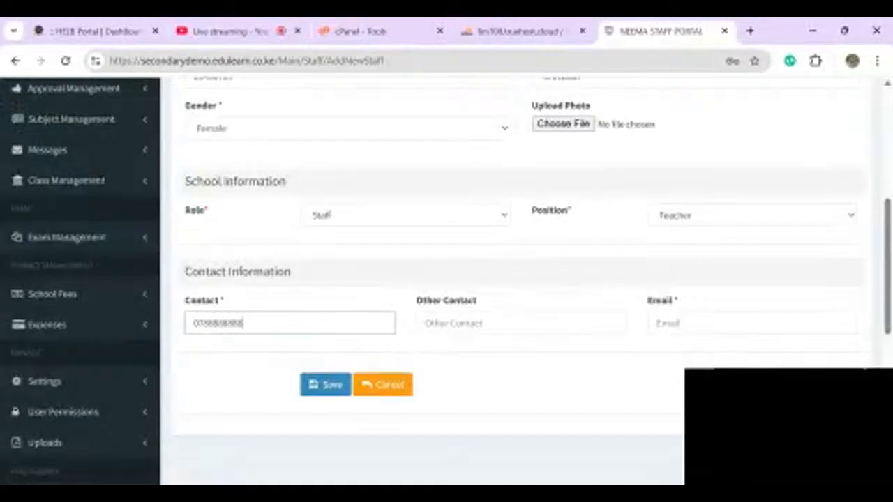
key(Tab)
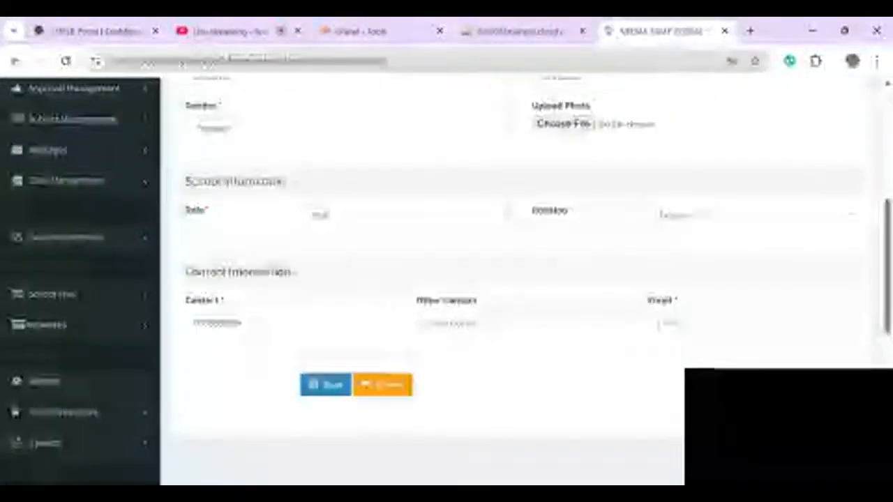
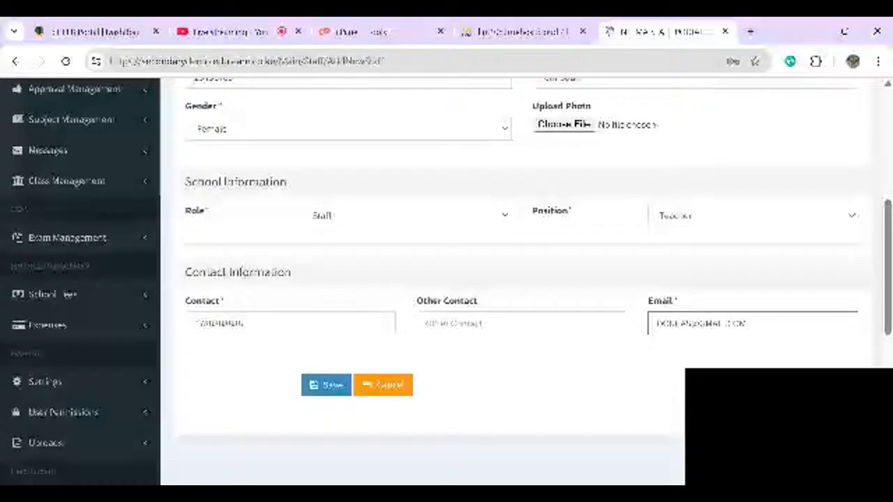
click(326, 385)
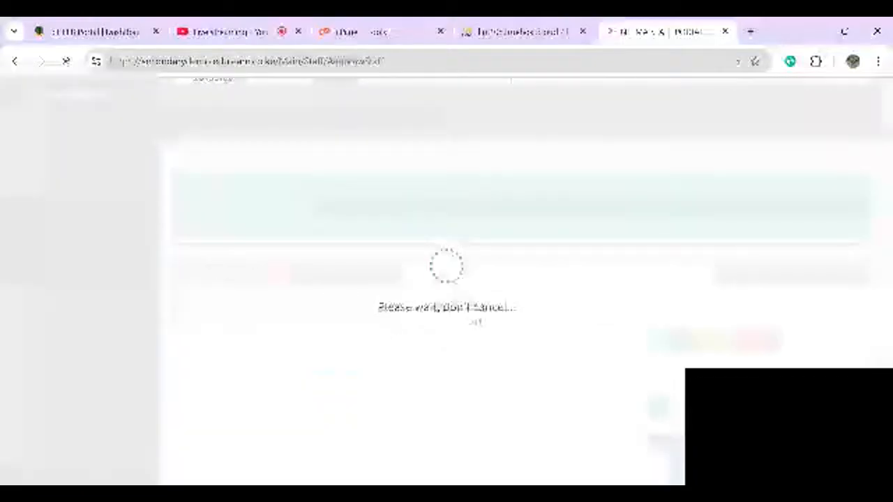
- Open a fresh New Staff form and enter the teacher's first name, surname and last name
scroll(523, 293, down, 2)
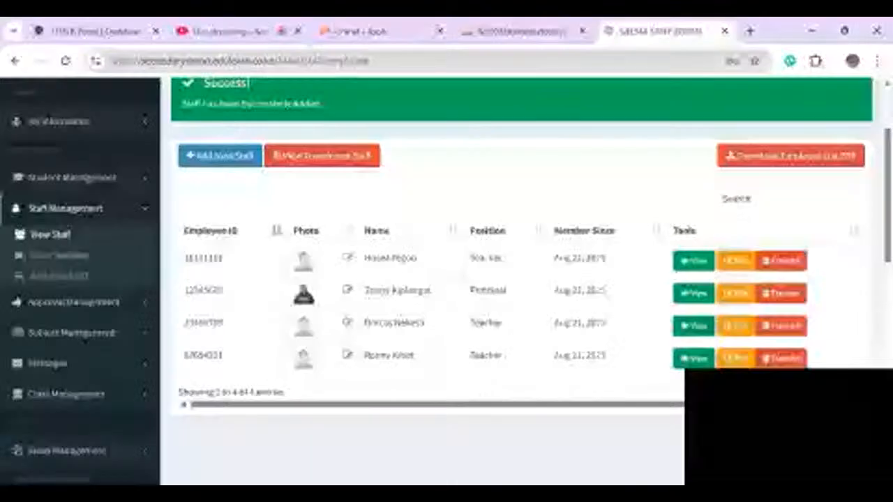
click(220, 155)
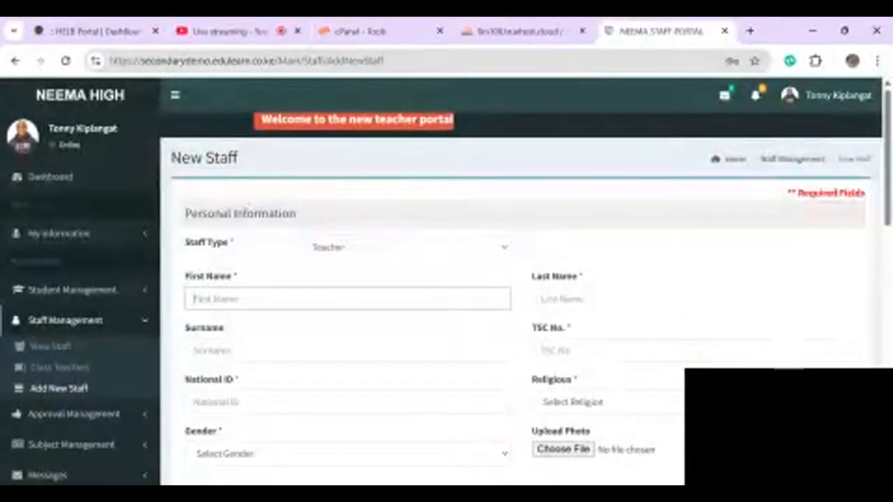
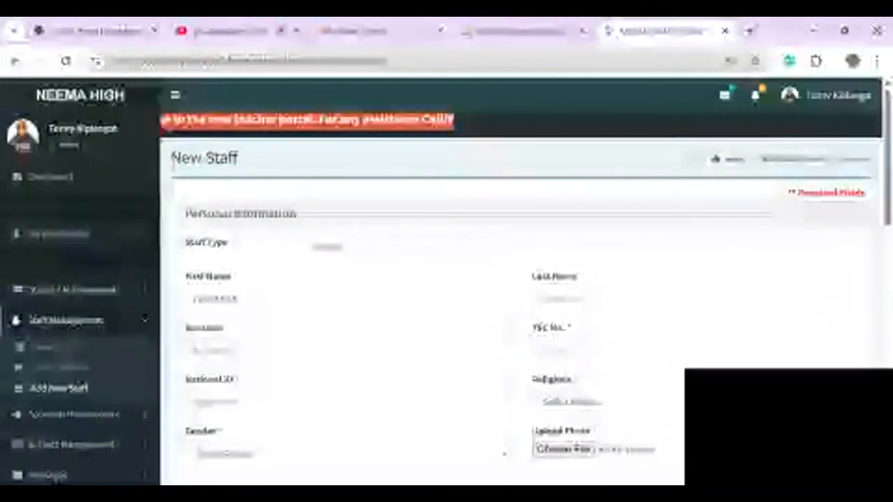
key(Tab)
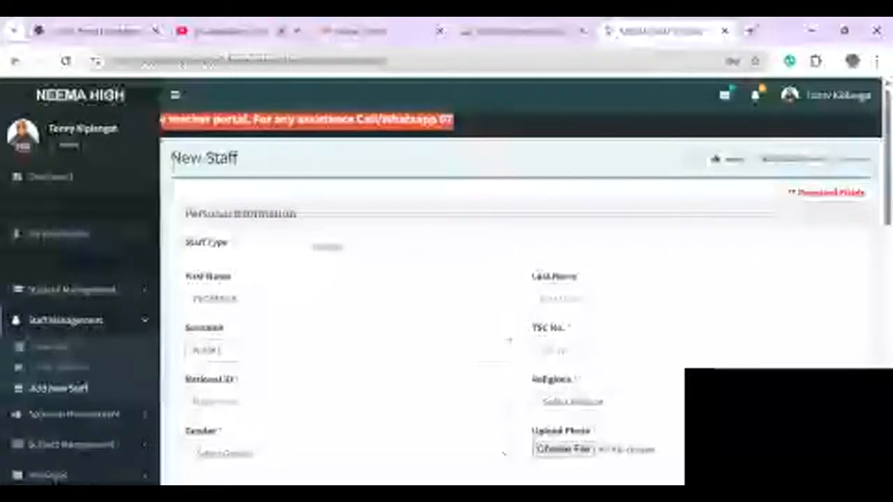
key(Tab)
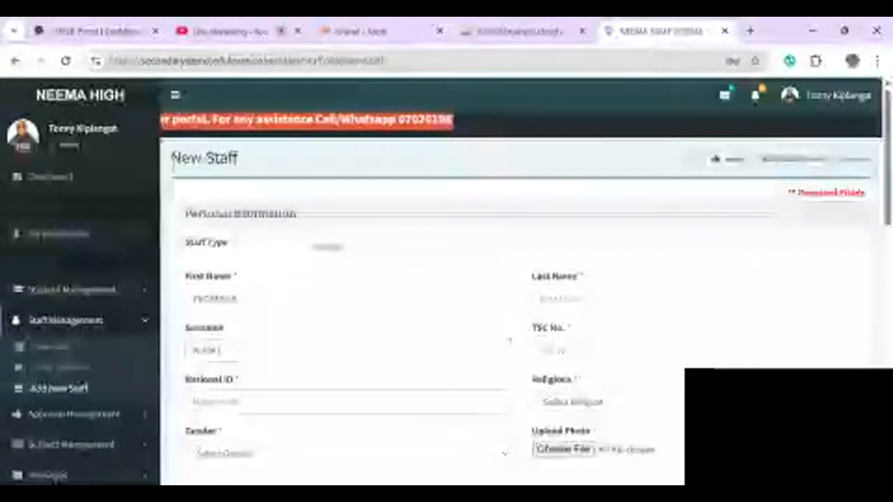
key(Tab)
key(Tab)
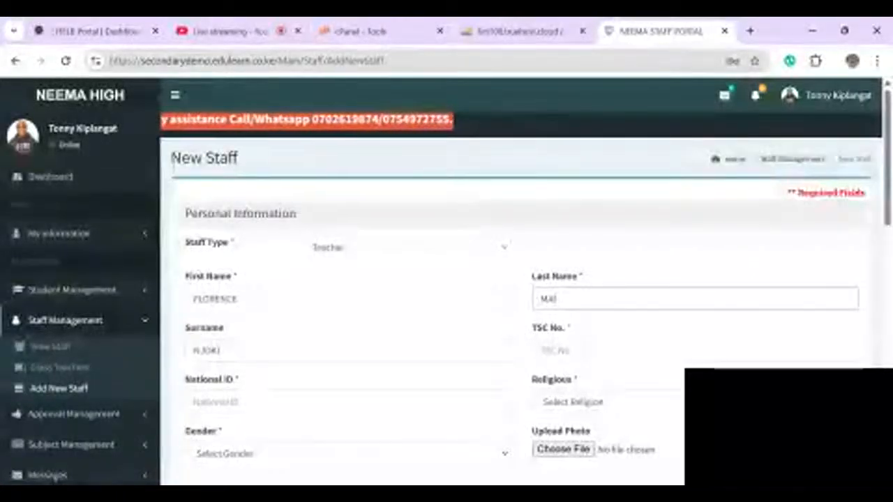
- Enter the TSC number and begin entering the national ID
key(Tab)
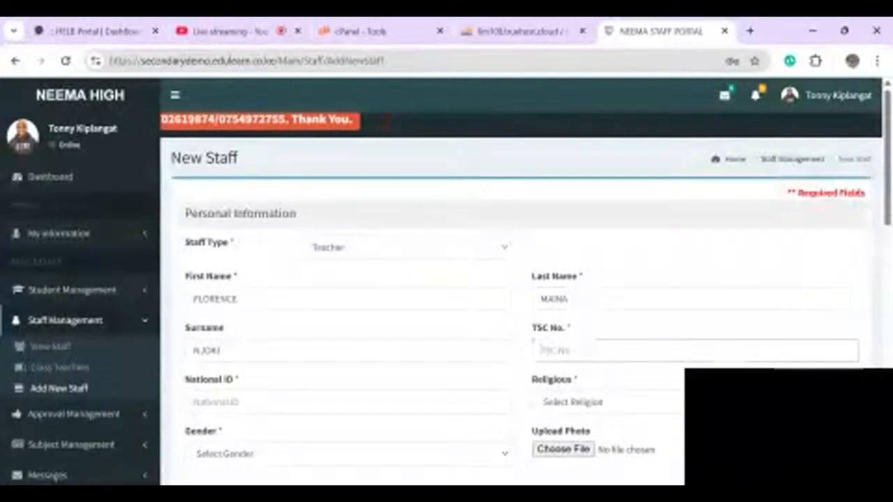
text(90)
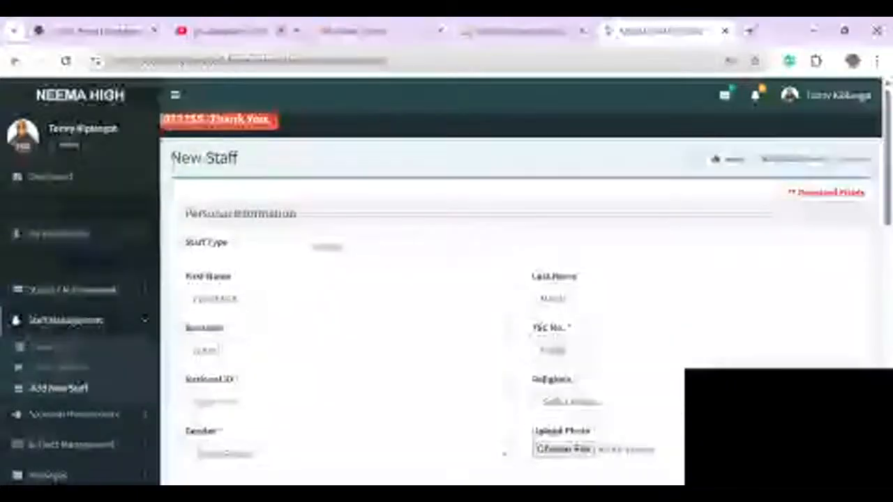
scroll(523, 279, down, 2)
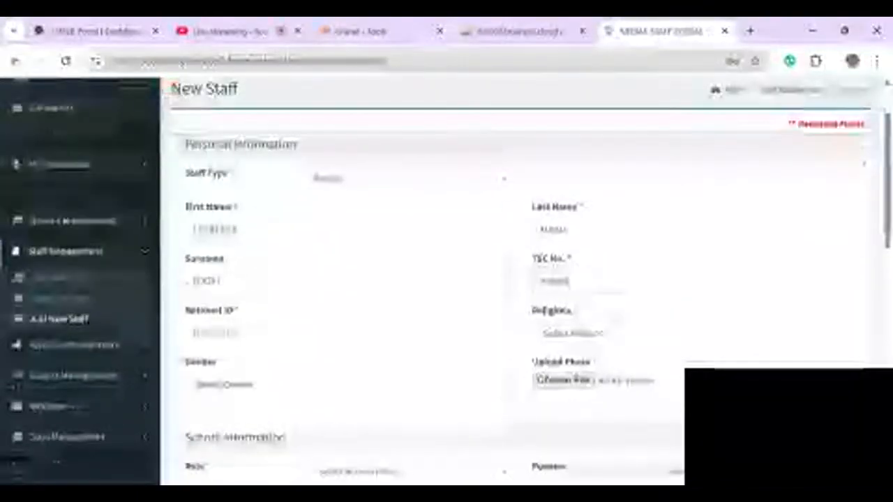
click(348, 333)
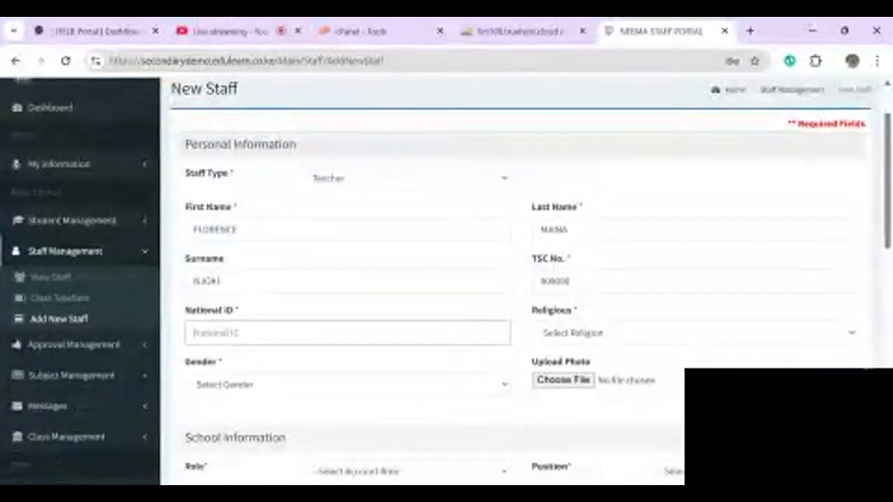
text(9)
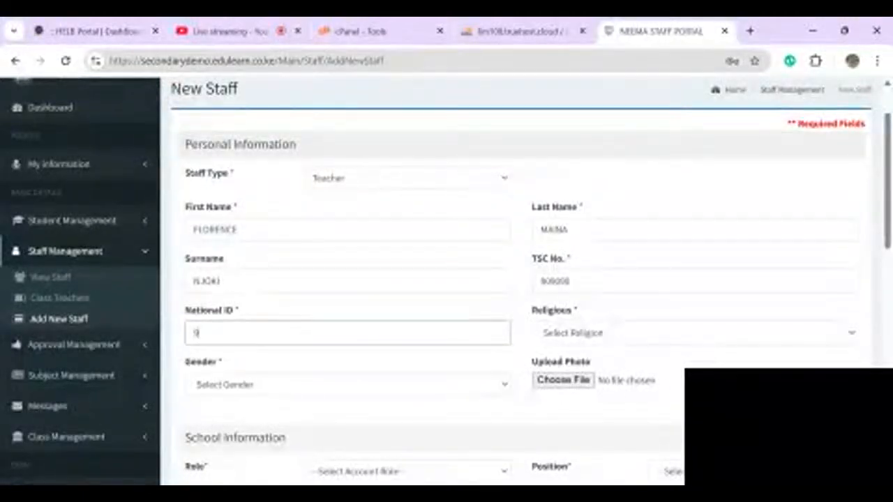
text(876543)
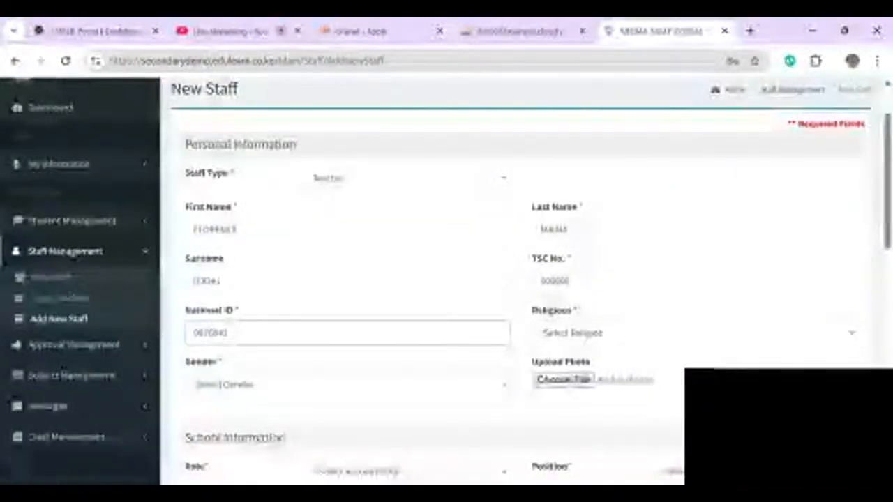
- Set the new staff member's religion to Christian and gender to Female
scroll(517, 282, down, 1)
click(695, 283)
click(572, 315)
scroll(572, 315, down, 1)
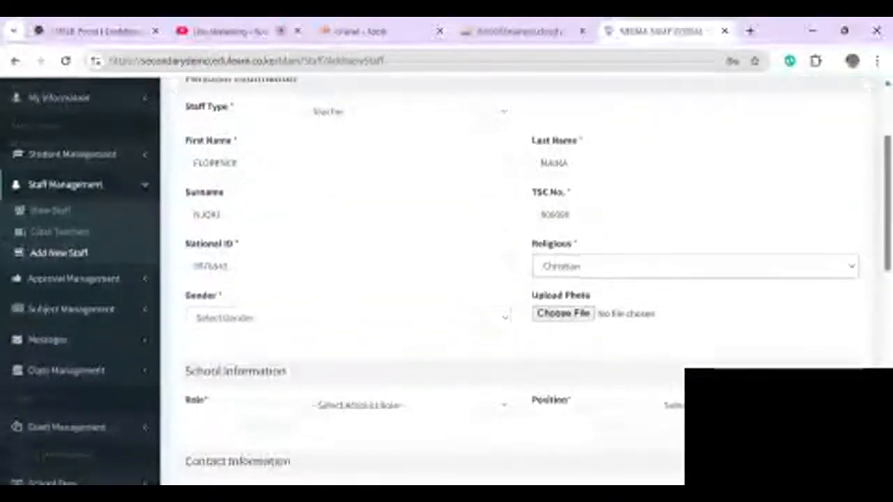
click(348, 296)
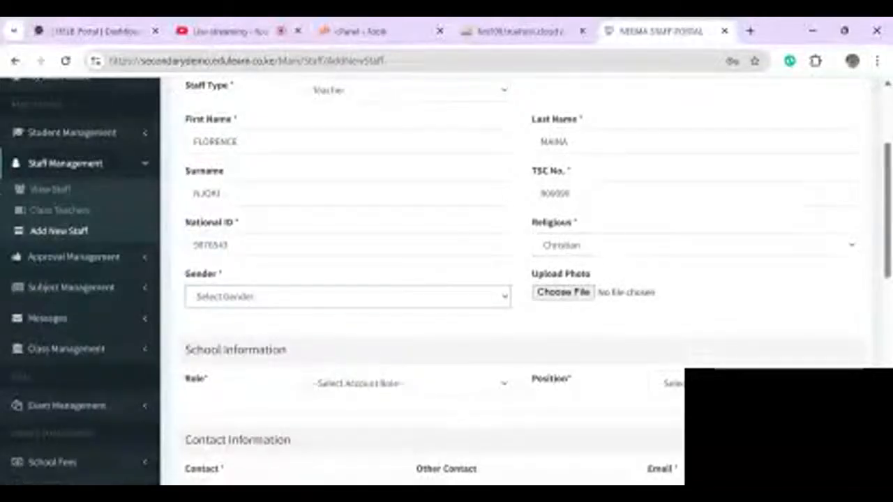
click(347, 338)
- Confirm the staff photo, then set the account role to Staff and the position to Teacher
scroll(347, 338, down, 1)
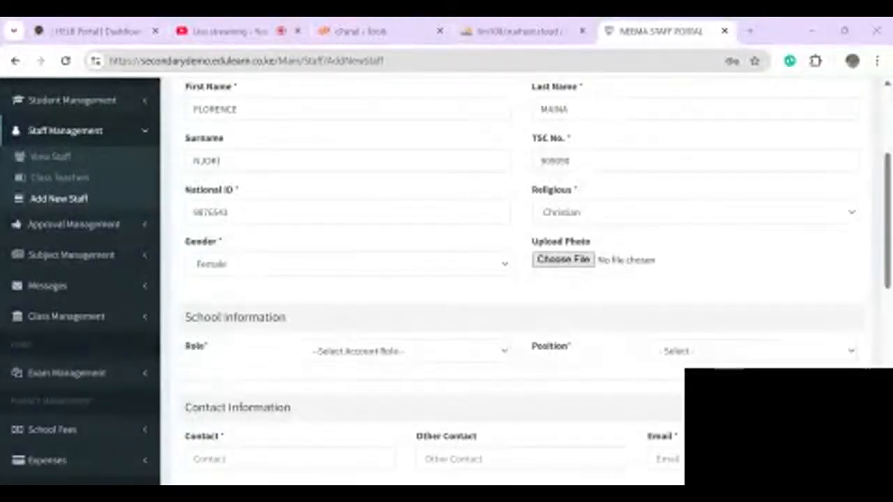
key(Return)
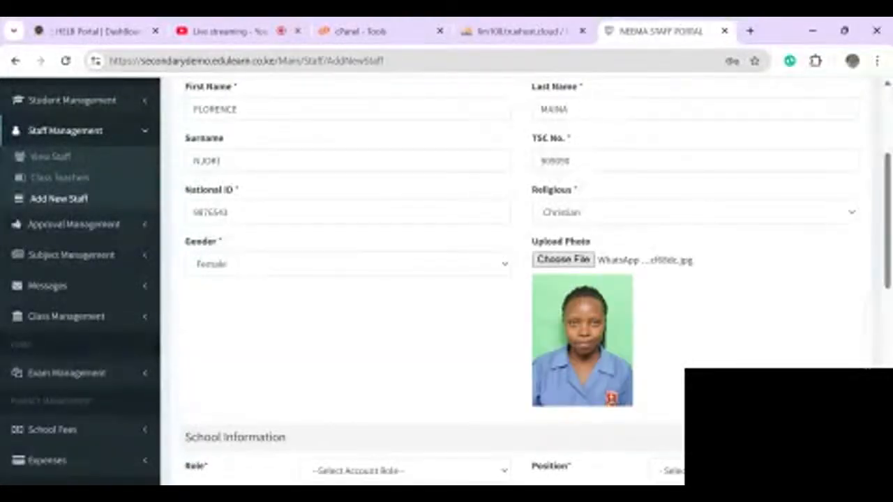
scroll(512, 279, down, 3)
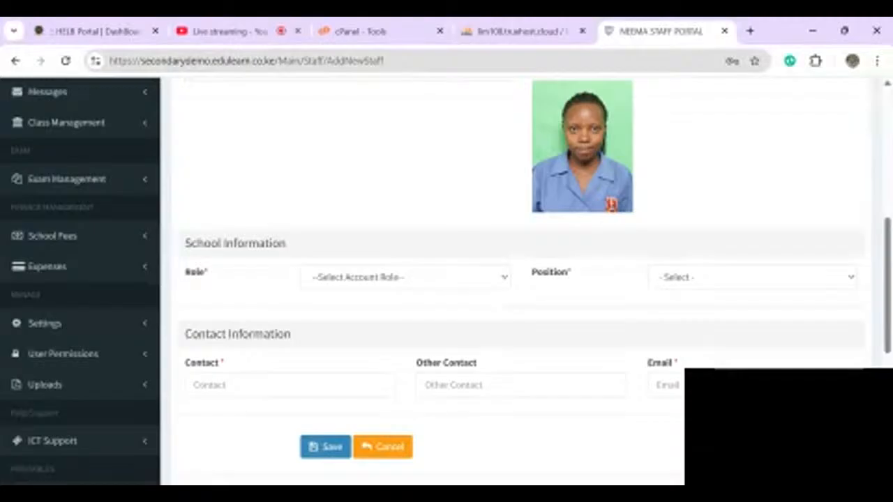
click(404, 277)
click(335, 310)
click(752, 277)
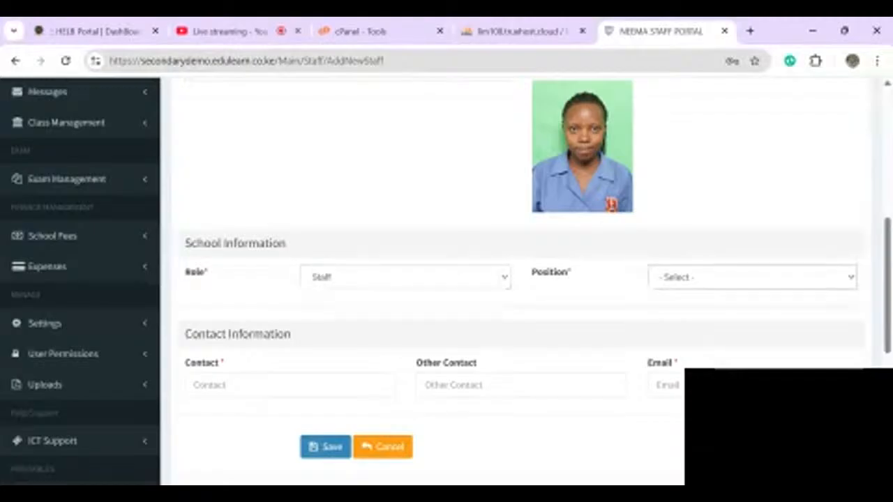
click(675, 310)
scroll(513, 293, down, 1)
- Enter the staff member's contact number and e-mail address, then submit the form
click(290, 312)
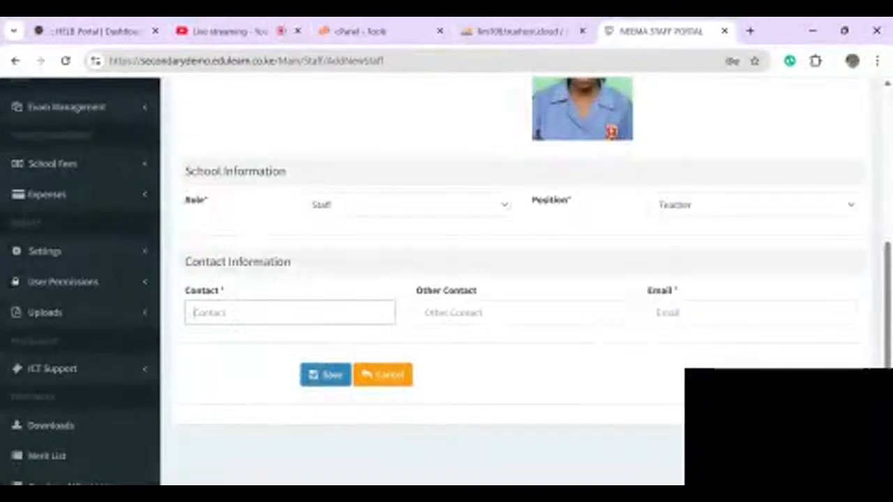
text(07999)
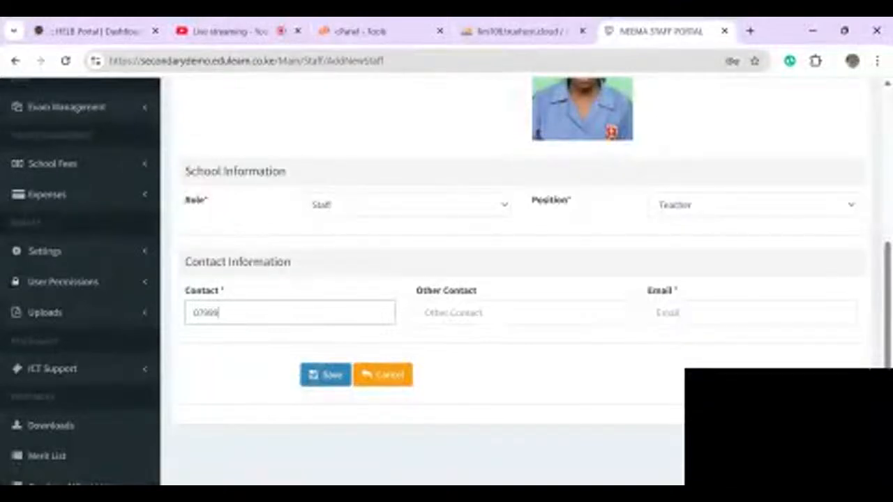
text(99999)
click(751, 312)
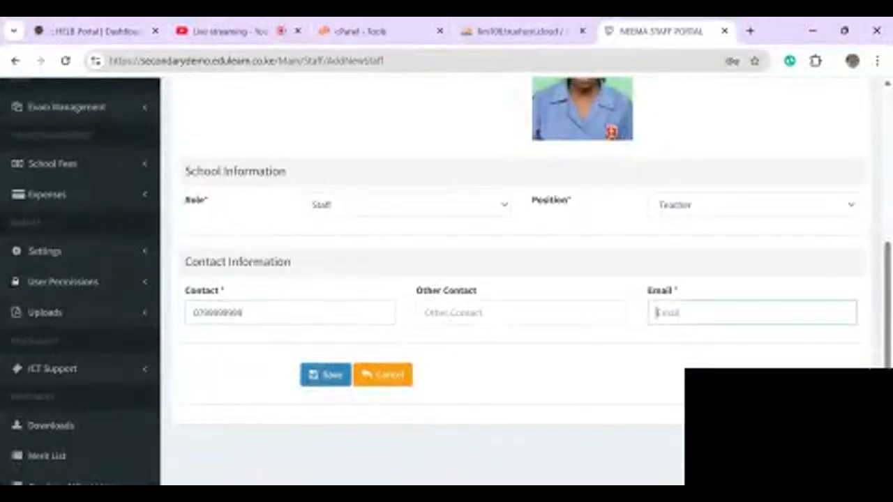
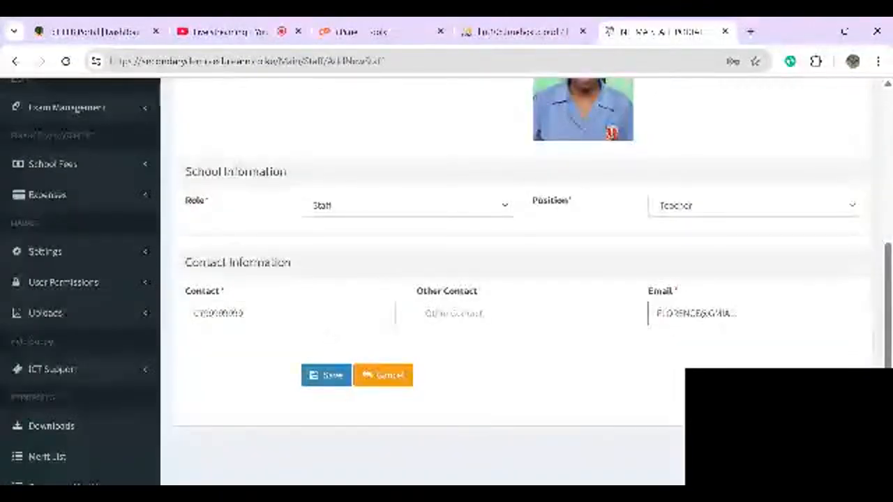
key(Return)
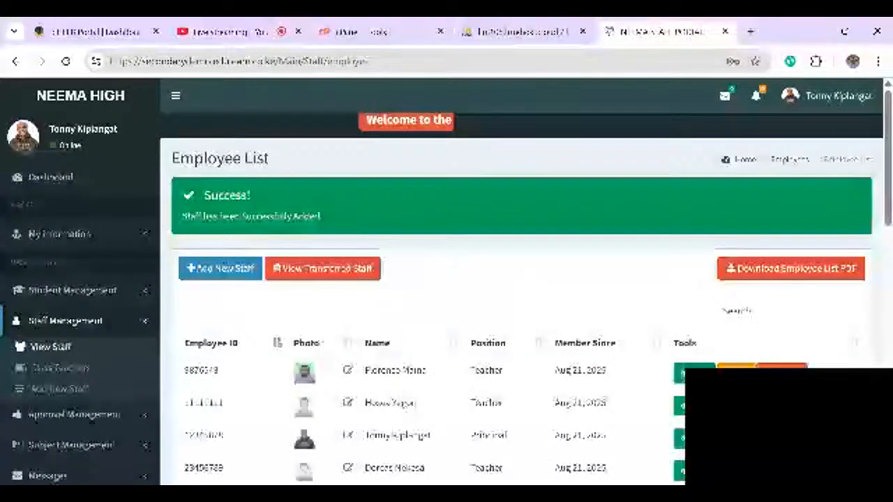
- Scroll the Employee List to review the newly added teacher and the success banner
scroll(520, 279, down, 1)
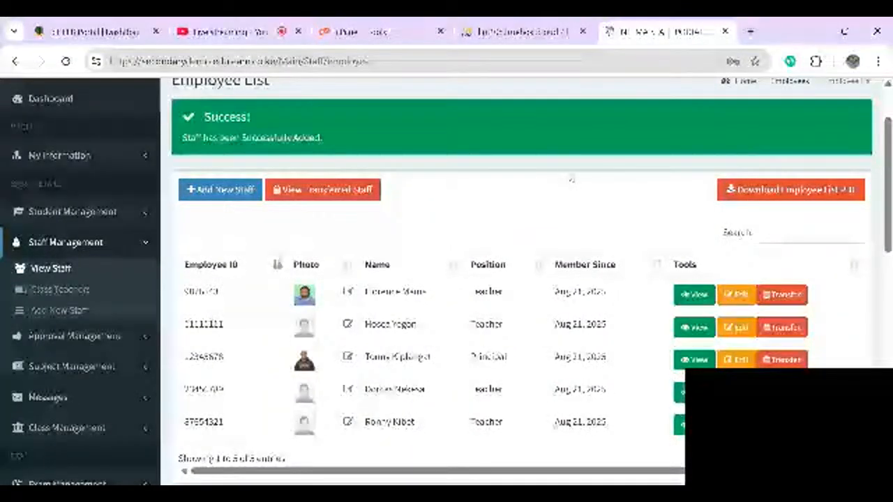
click(694, 295)
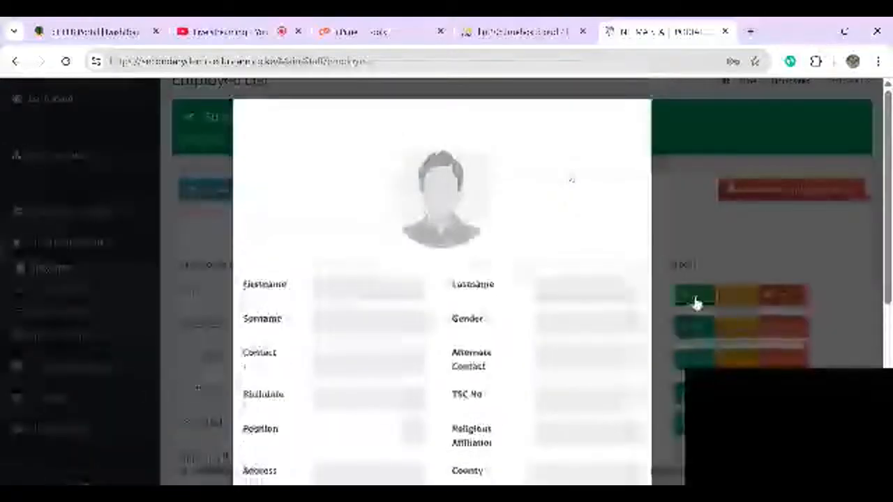
scroll(440, 279, down, 5)
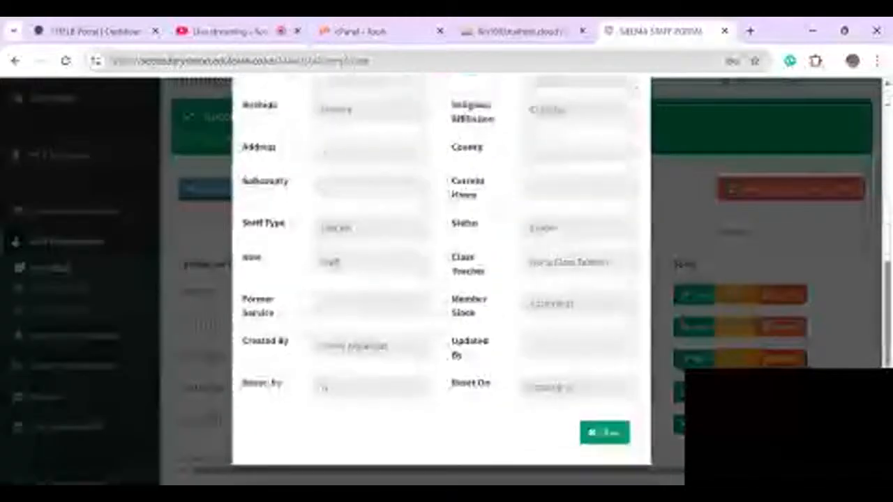
scroll(441, 279, up, 2)
scroll(441, 279, up, 3)
scroll(441, 279, down, 5)
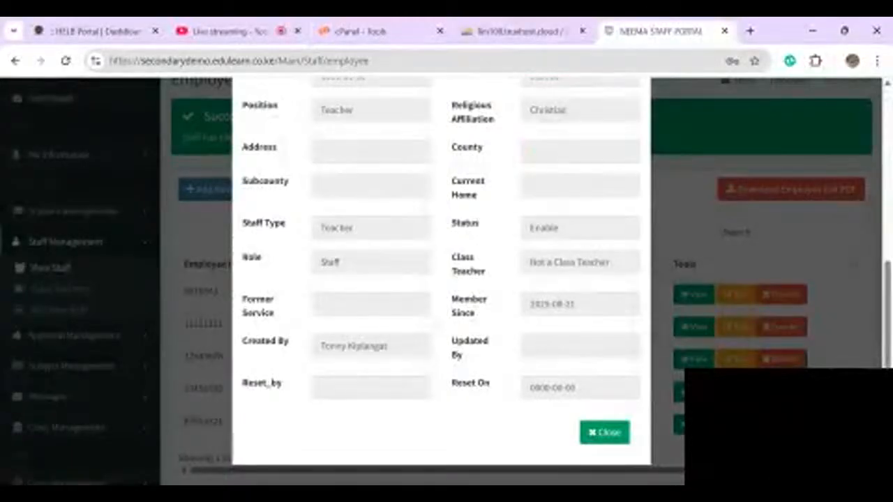
click(605, 433)
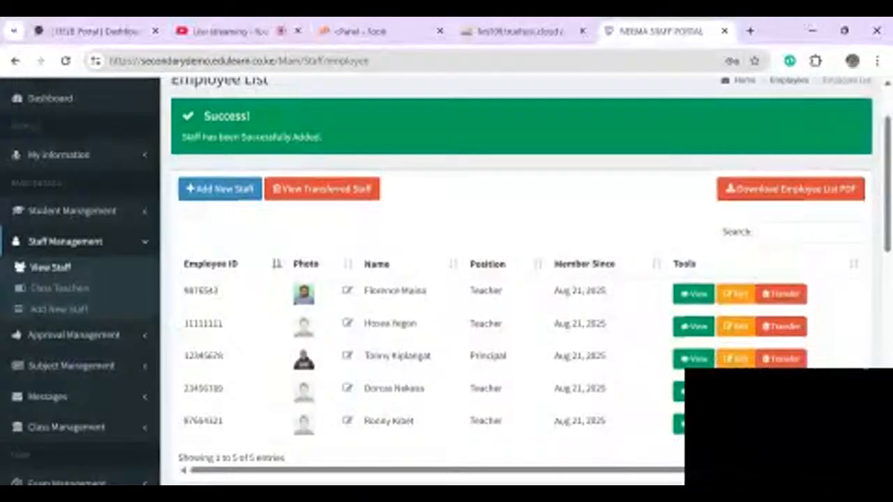
- Open Assign New Role from the User Permissions section of the sidebar
scroll(169, 312, down, 2)
scroll(17, 98, down, 2)
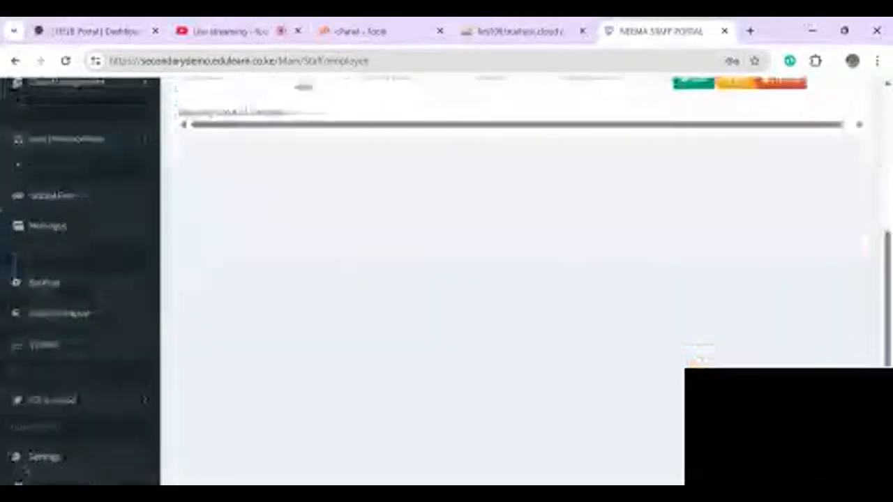
click(50, 314)
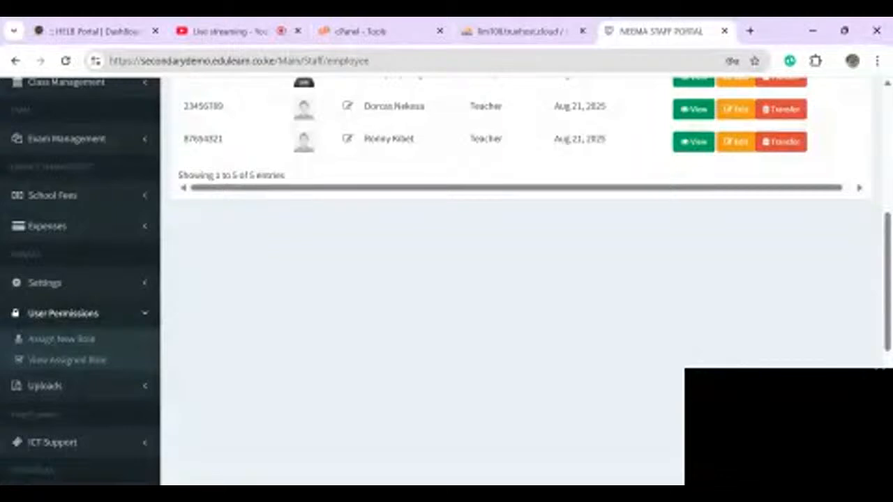
click(33, 346)
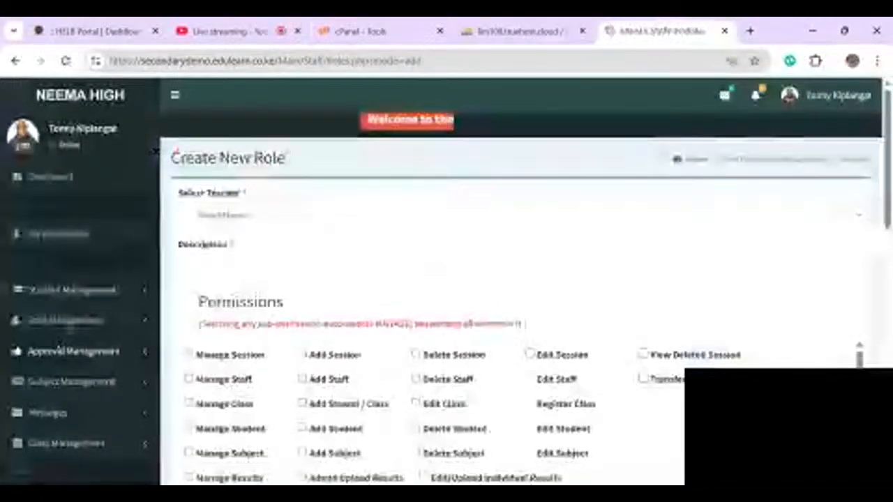
- Give the new role for the selected teacher the description TEACHER
scroll(432, 412, down, 1)
scroll(432, 412, up, 1)
scroll(432, 412, down, 1)
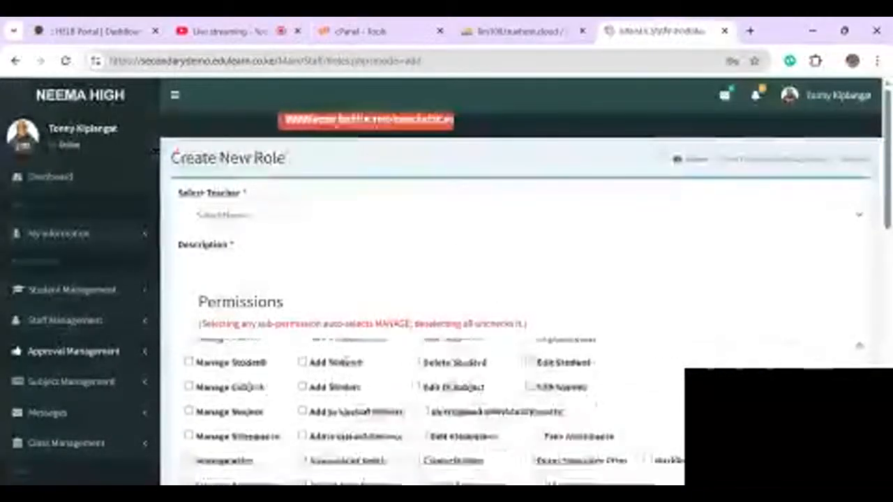
scroll(433, 313, down, 2)
scroll(433, 314, down, 2)
scroll(432, 314, up, 4)
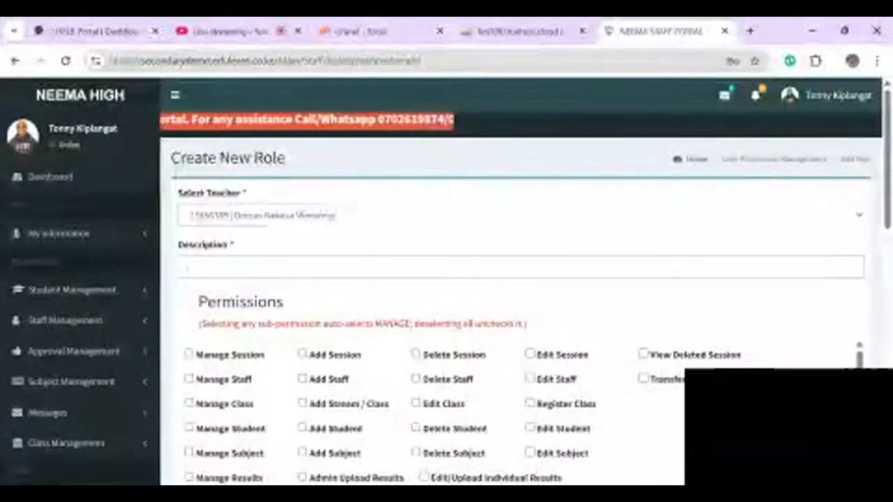
text(TEACH)
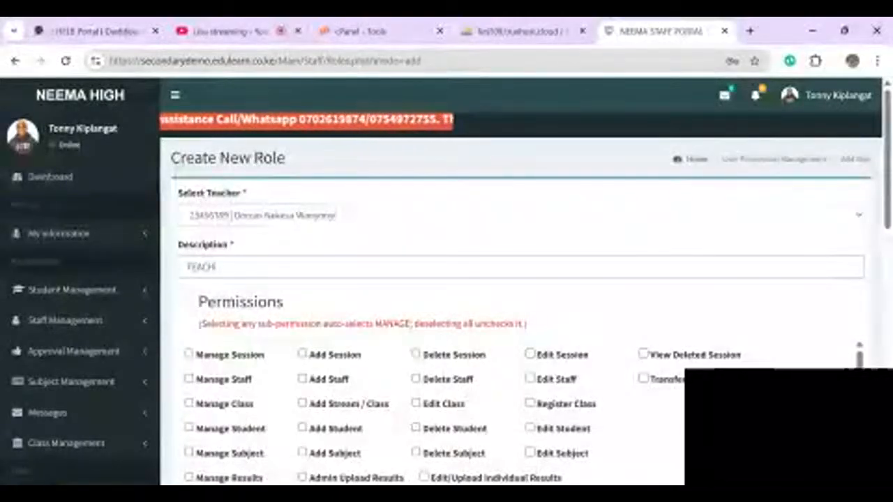
text(ER)
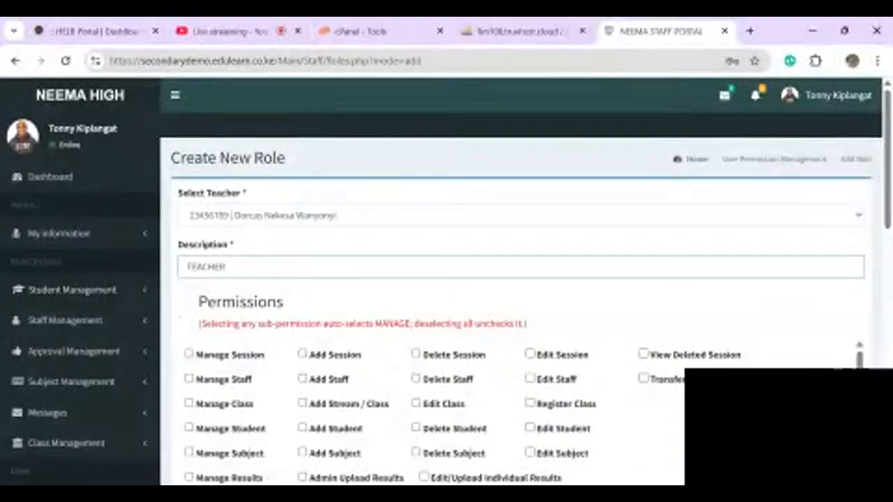
- Grant the TEACHER role the Manage Session and Manage Staff permissions
click(189, 354)
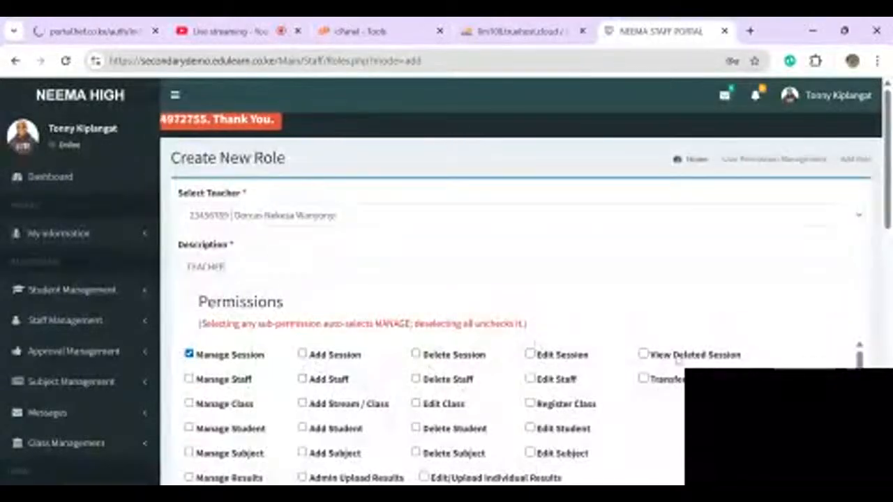
scroll(610, 371, down, 1)
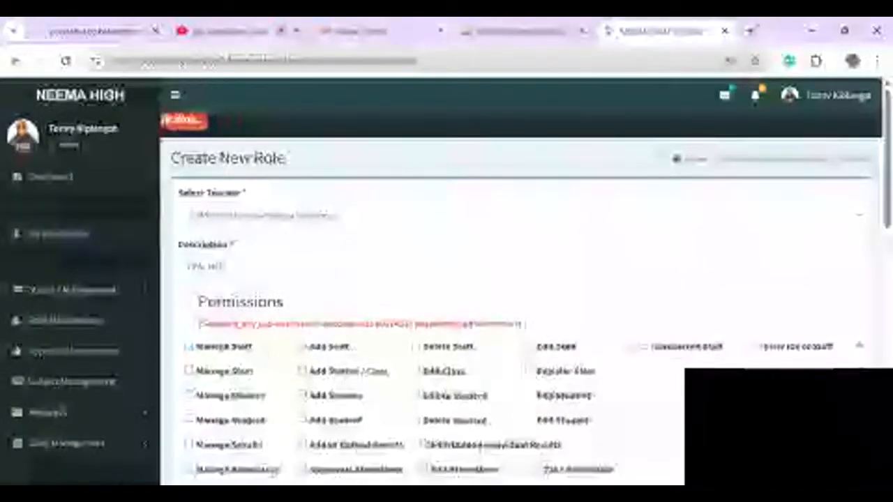
scroll(516, 411, up, 1)
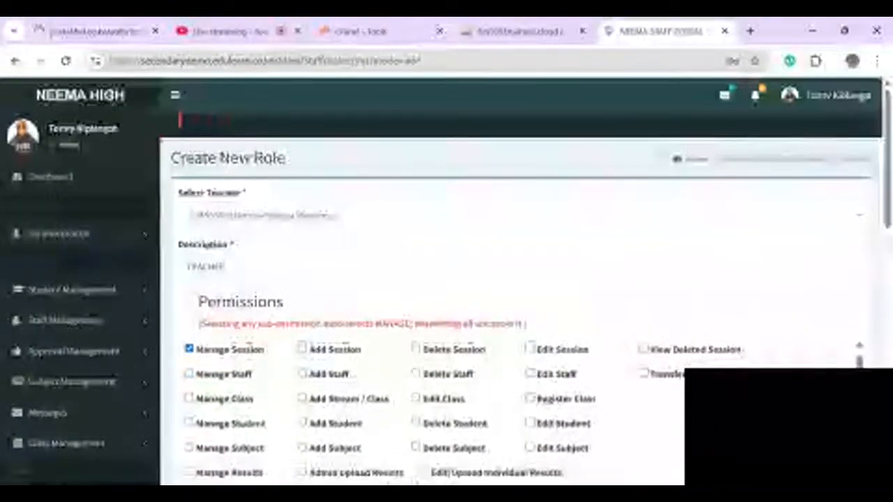
click(189, 374)
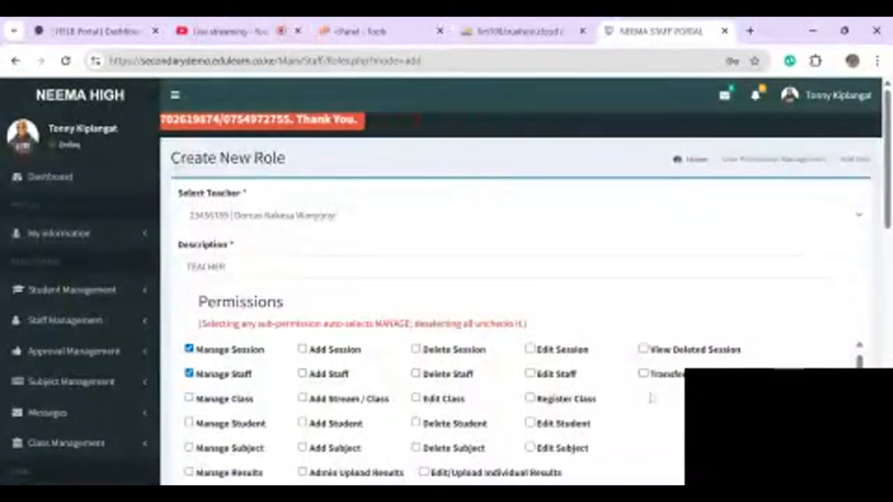
scroll(458, 411, right, 1)
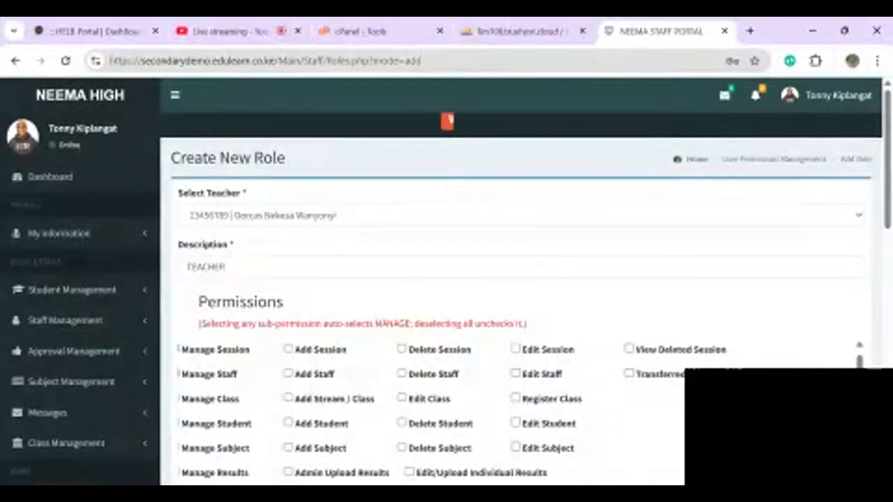
scroll(455, 410, left, 1)
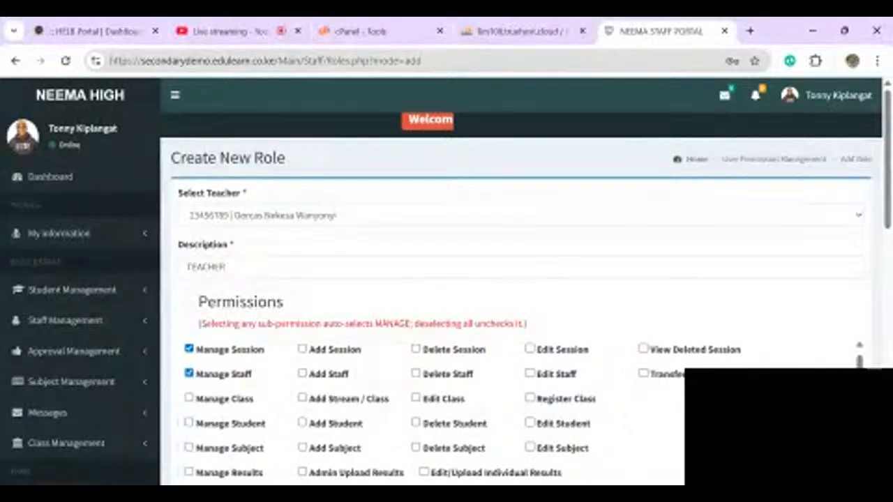
scroll(523, 411, down, 1)
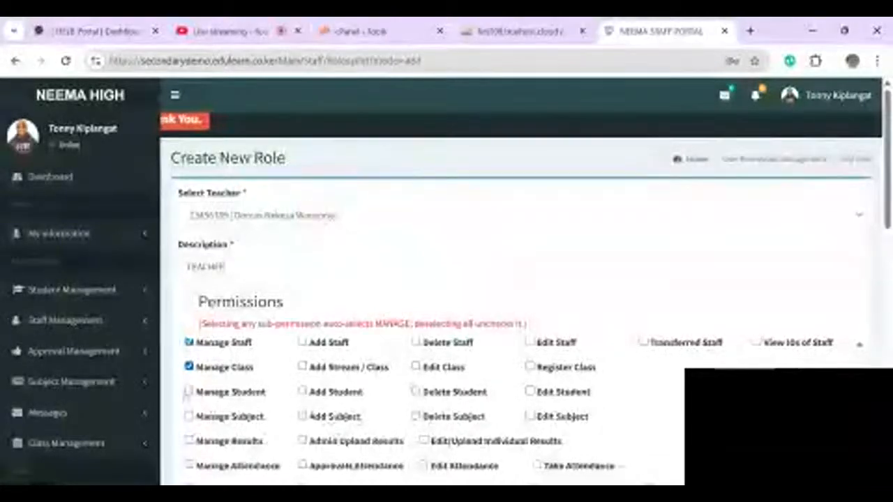
- Grant Manage Student and Manage Subject, leaving Add Student unticked
click(188, 392)
scroll(508, 411, down, 1)
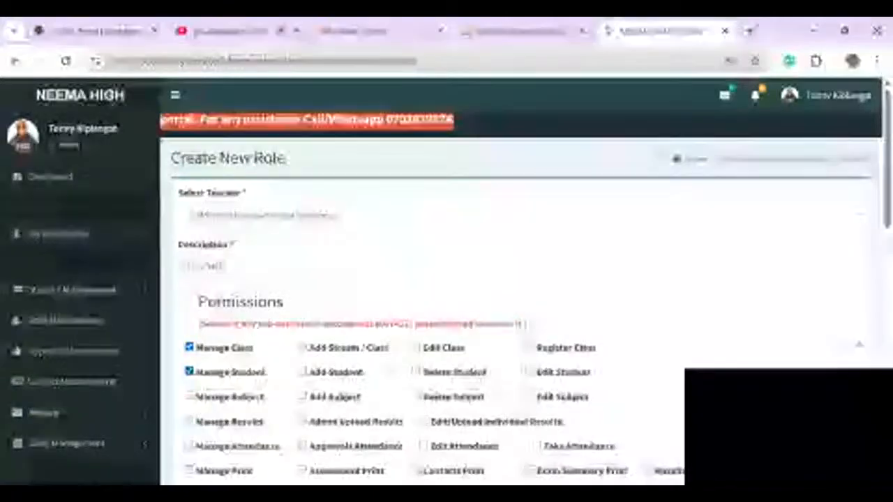
scroll(388, 346, down, 1)
scroll(387, 344, down, 1)
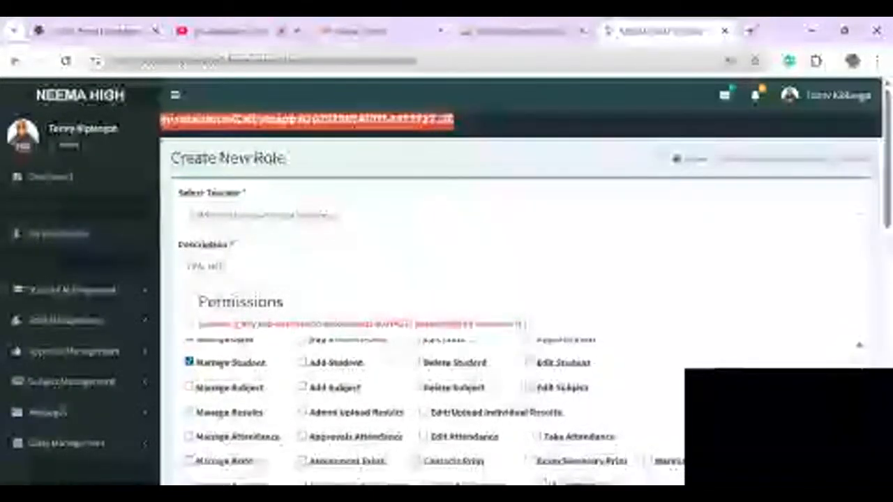
click(189, 386)
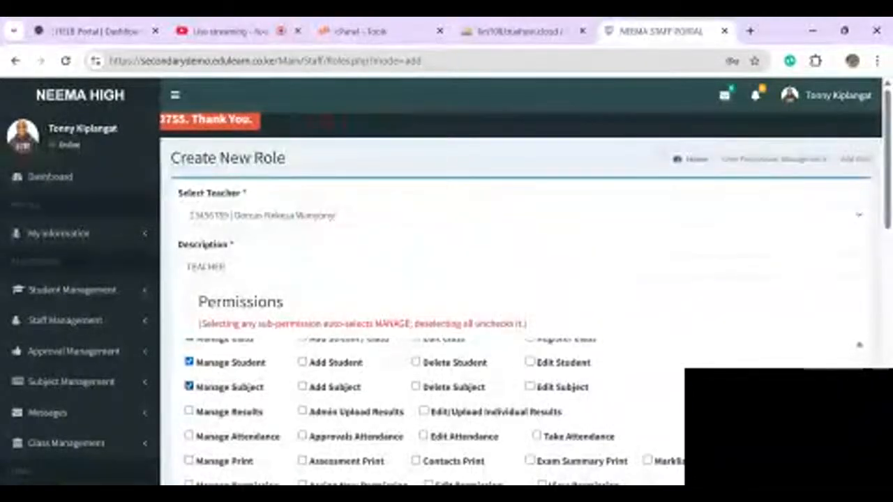
click(306, 364)
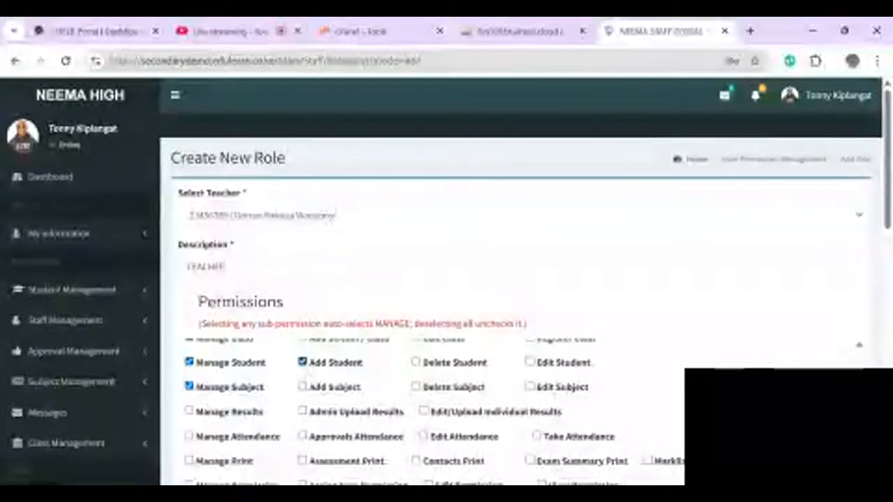
click(304, 364)
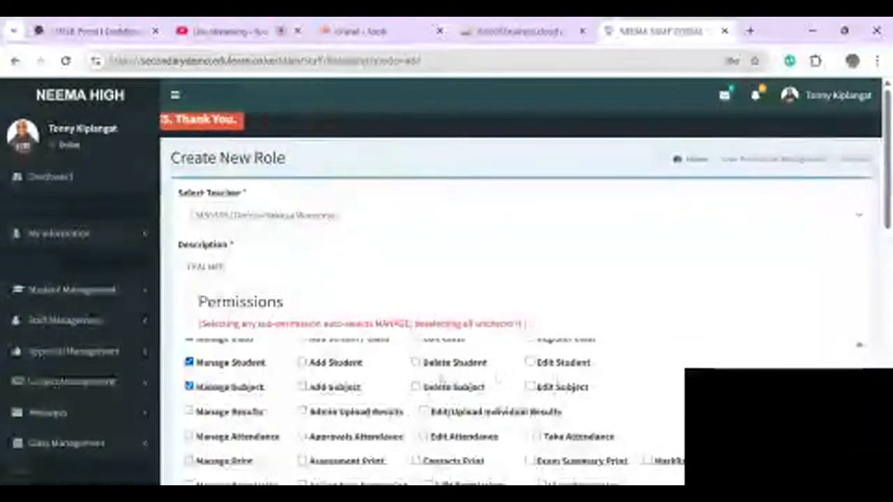
scroll(447, 279, down, 1)
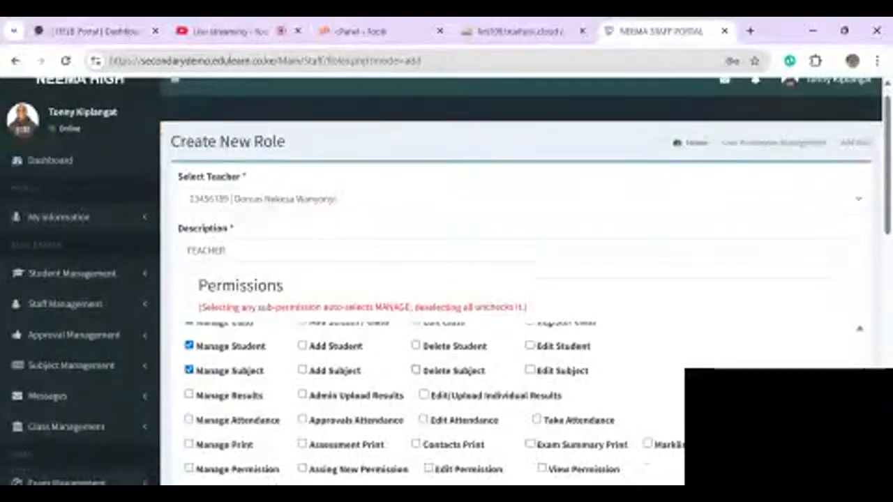
scroll(446, 279, down, 3)
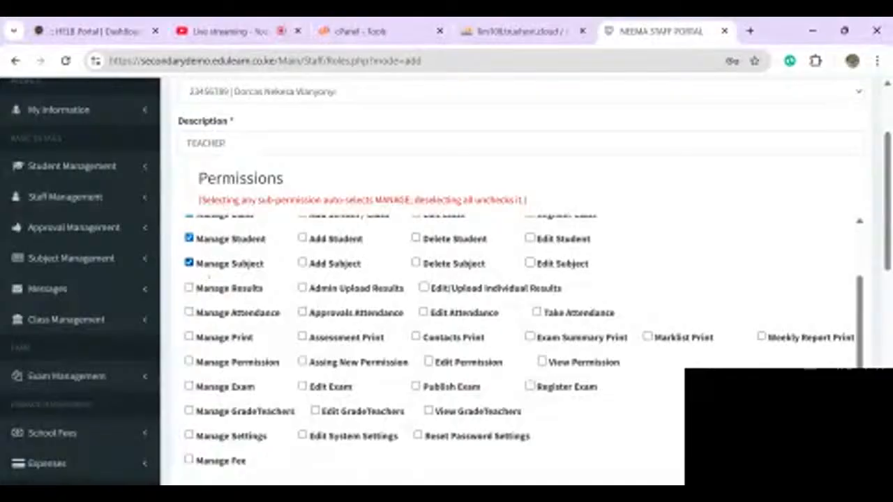
- Grant Manage Results plus the Edit Attendance and Take Attendance permissions
click(196, 293)
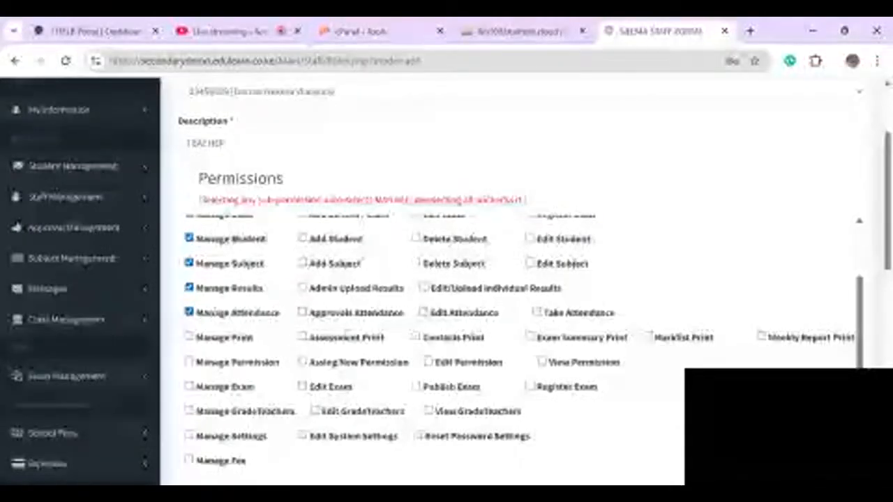
click(424, 312)
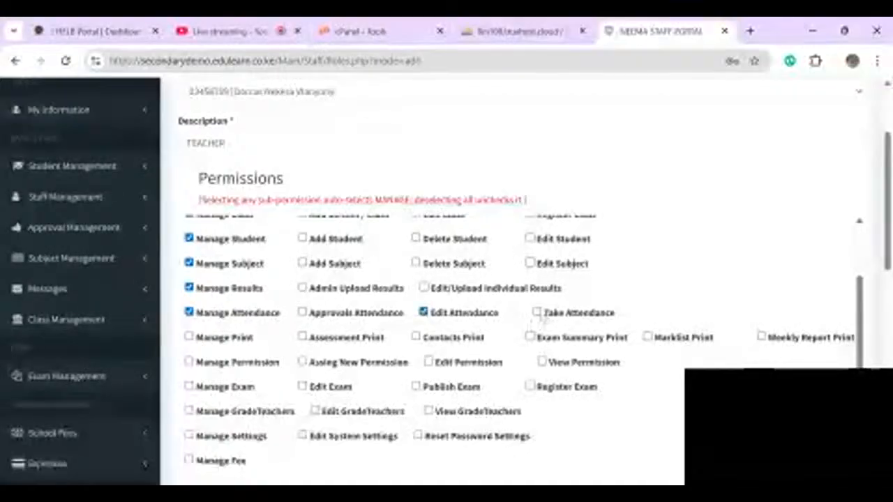
click(536, 313)
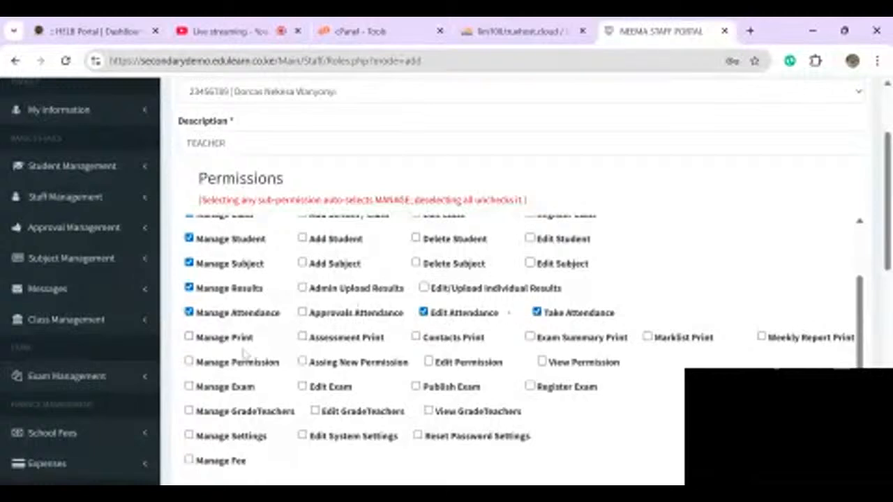
- Allow Assessment, Contacts, Exam Summary, Marklist and Weekly Report printing
click(302, 338)
click(416, 337)
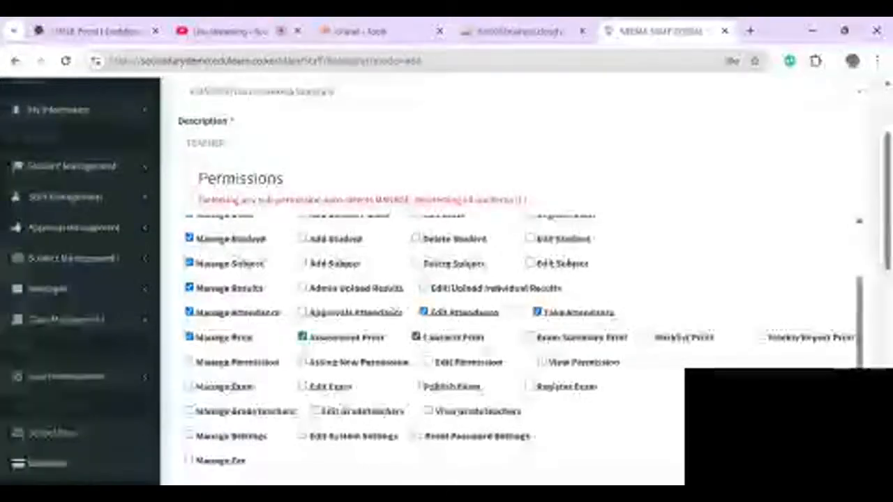
click(530, 337)
click(650, 336)
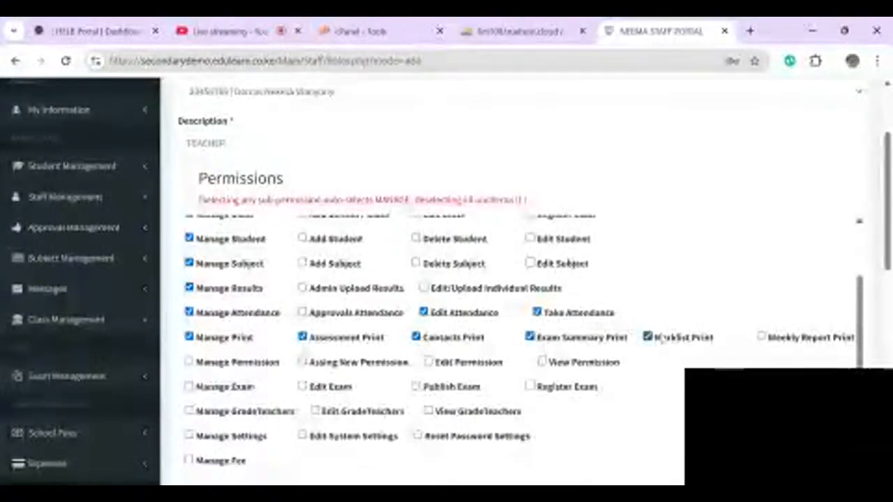
click(780, 338)
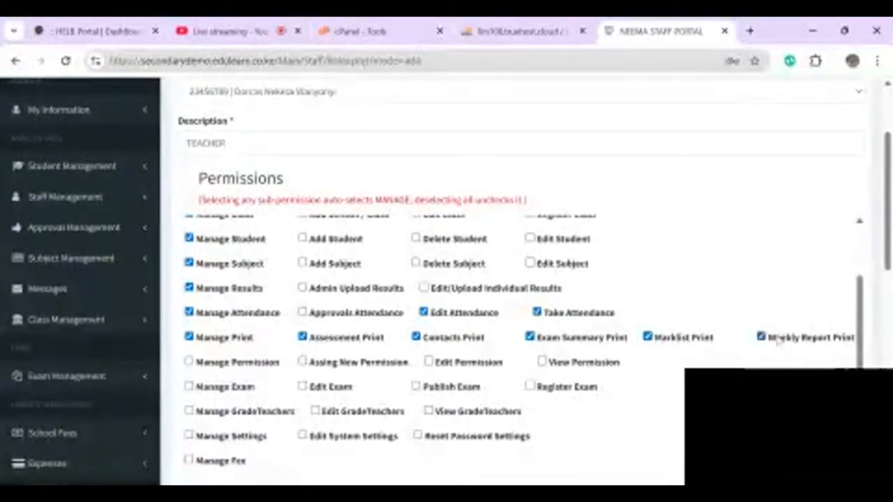
scroll(777, 338, right, 1)
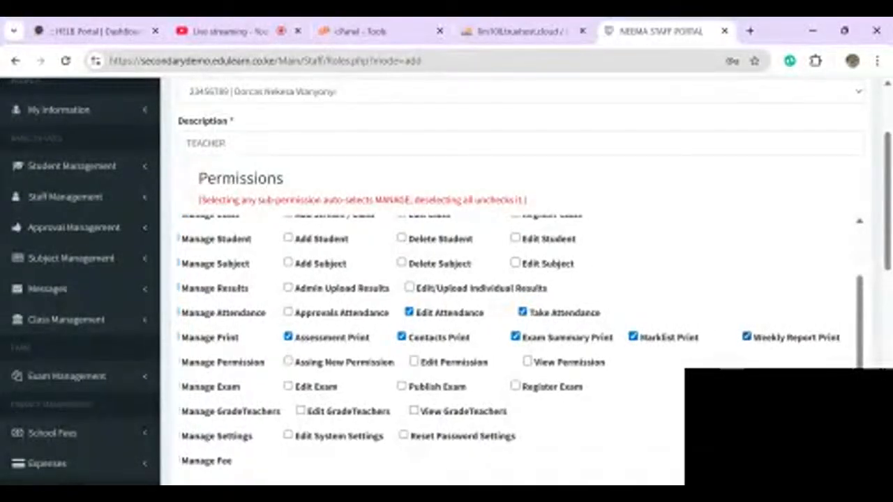
scroll(516, 341, left, 1)
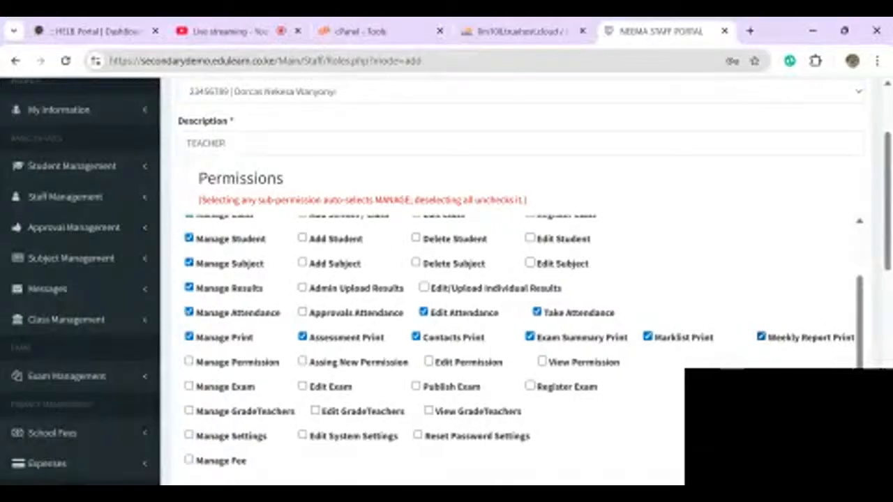
scroll(446, 279, down, 1)
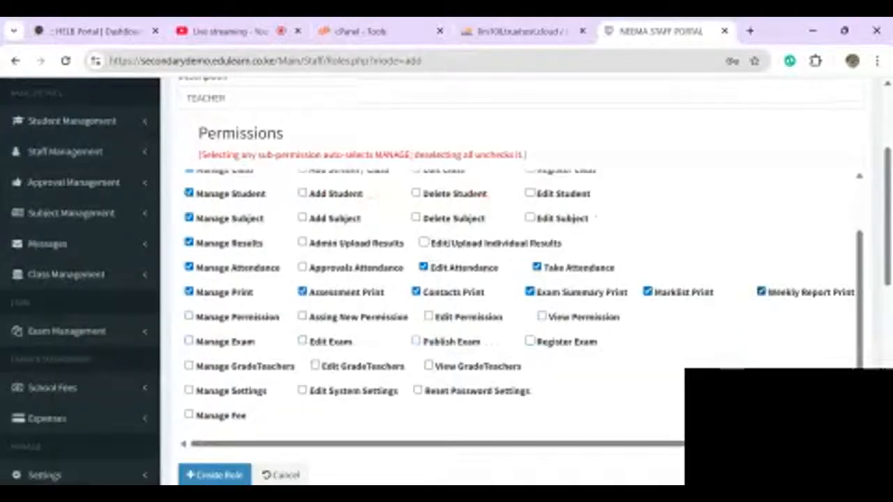
- Grant Manage Exam while leaving Manage Permission unticked
click(188, 317)
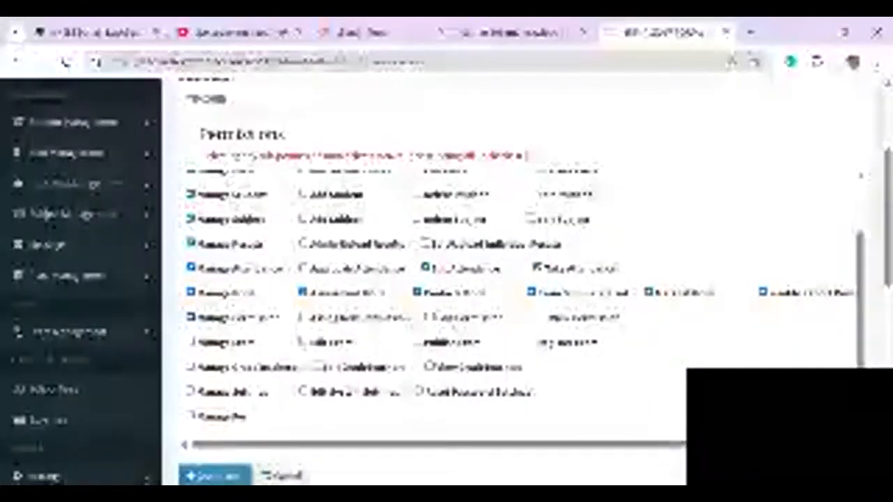
click(190, 317)
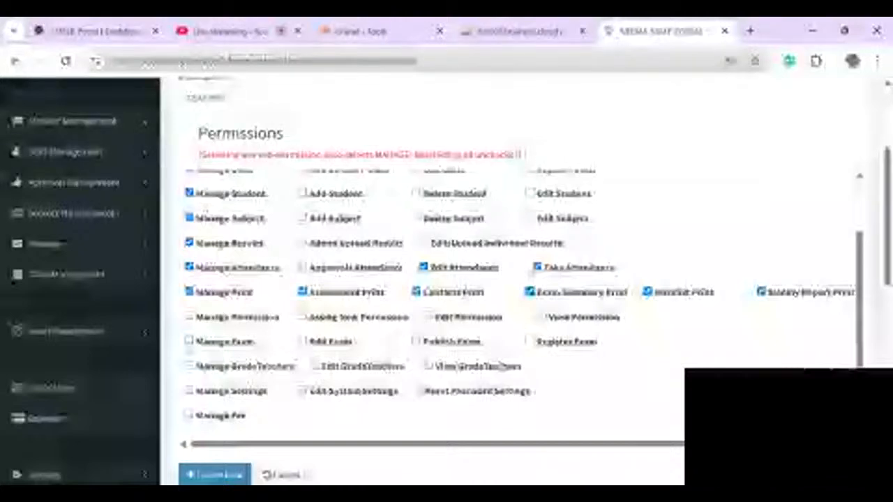
click(189, 341)
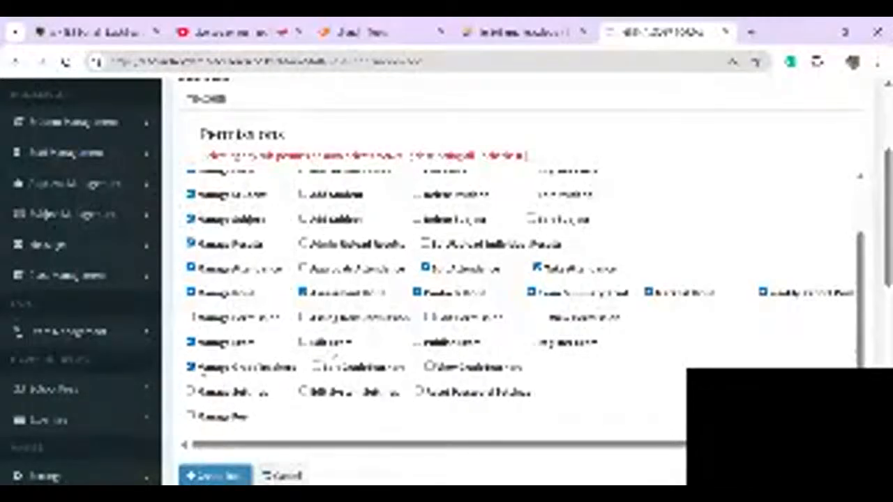
scroll(190, 392, down, 2)
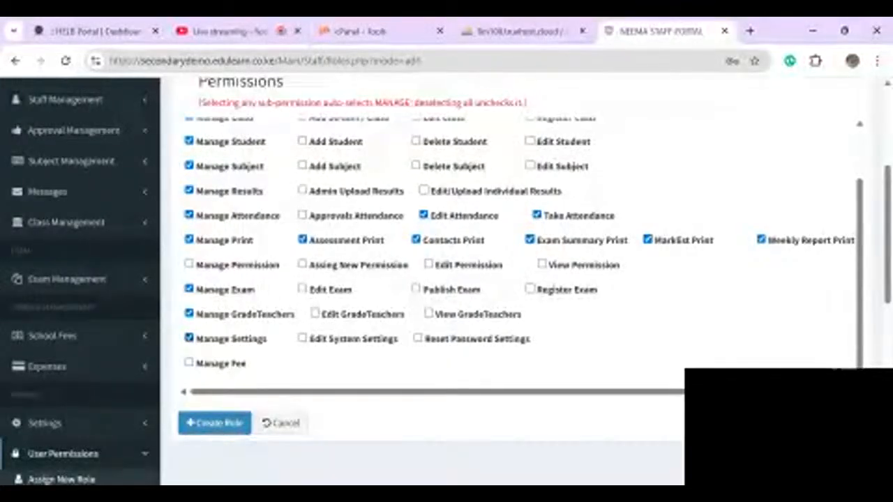
- Save the TEACHER role and start a new role with another teacher selected
click(209, 427)
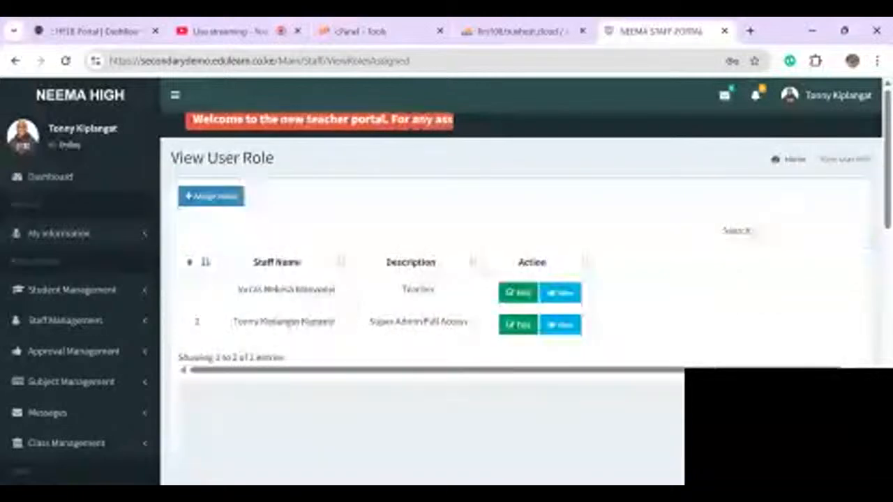
click(211, 196)
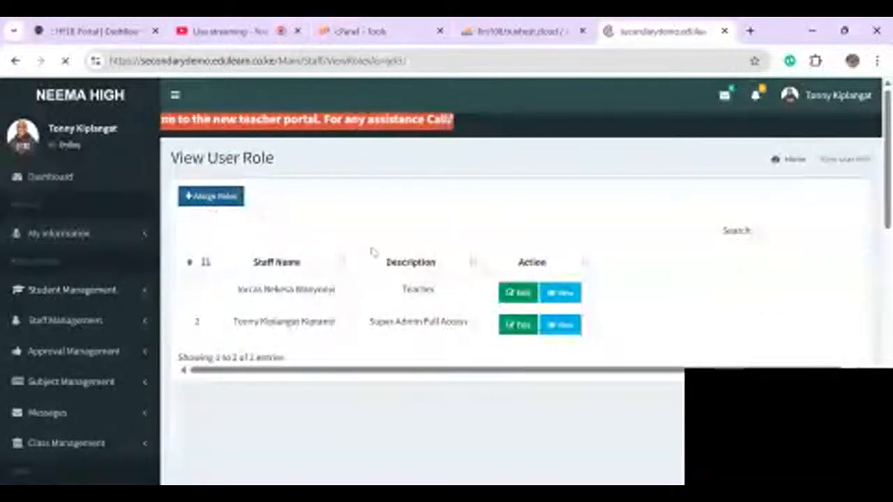
click(233, 260)
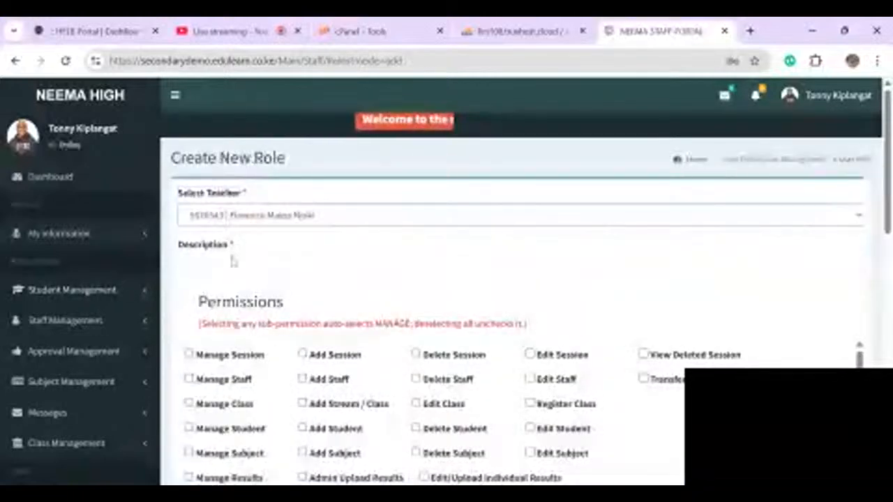
- Describe the second teacher's role as TEACHER and grant Manage Session, Staff and Class
click(233, 265)
text(AC)
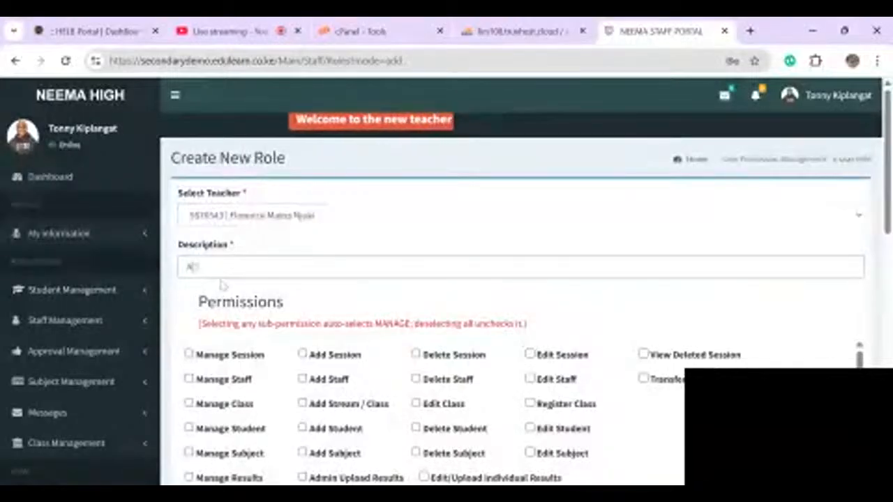
text(ADEM)
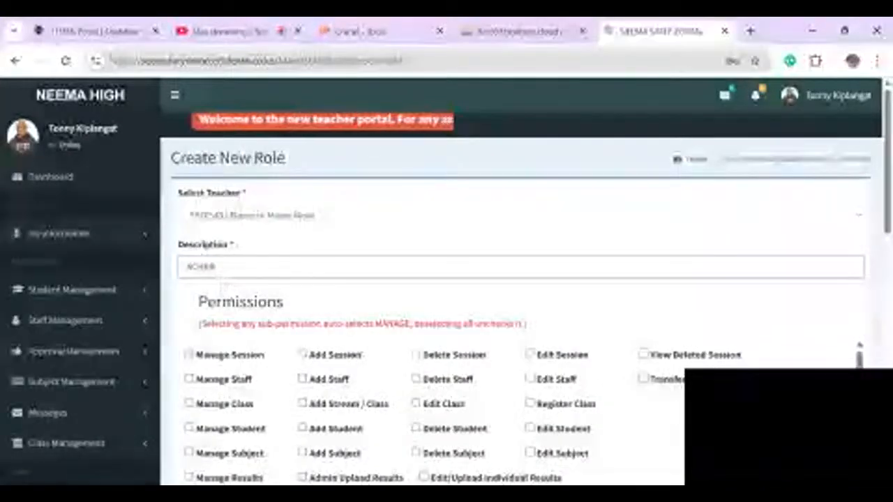
key(BackSpace)
key(BackSpace)
key(BackSpace)
key(BackSpace)
key(BackSpace)
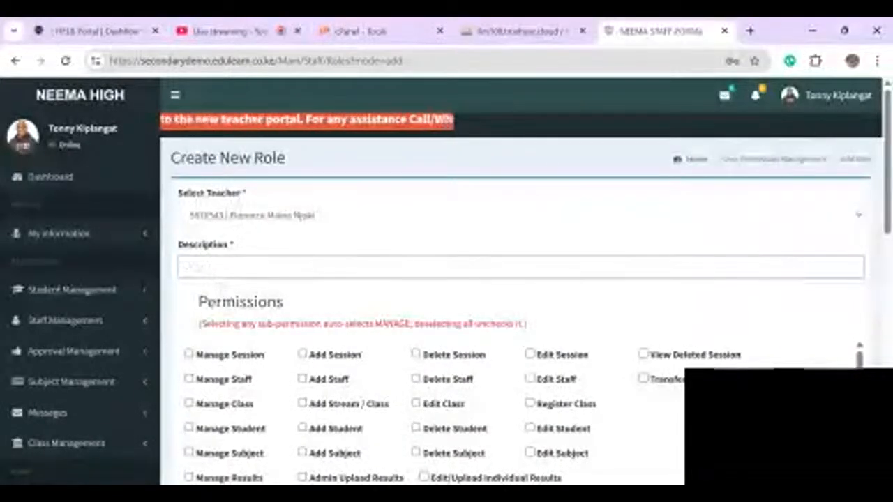
text(TEACHER)
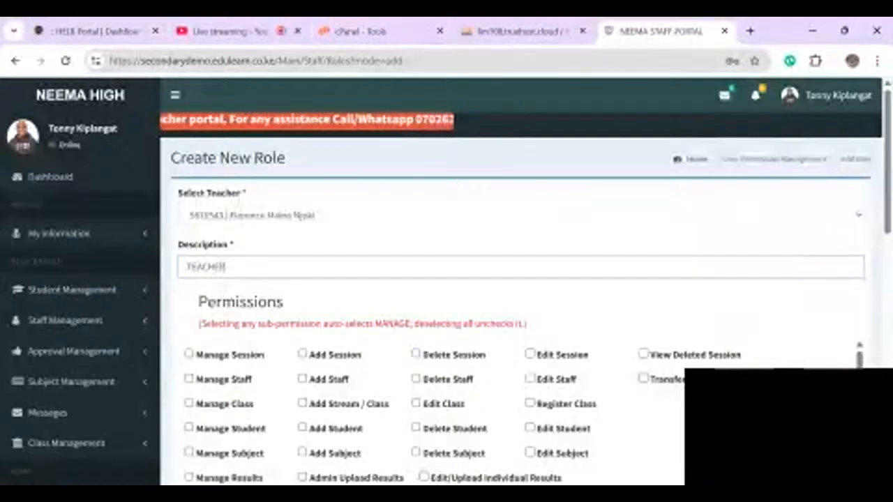
scroll(418, 417, down, 1)
scroll(418, 417, up, 1)
click(189, 354)
click(189, 379)
click(189, 403)
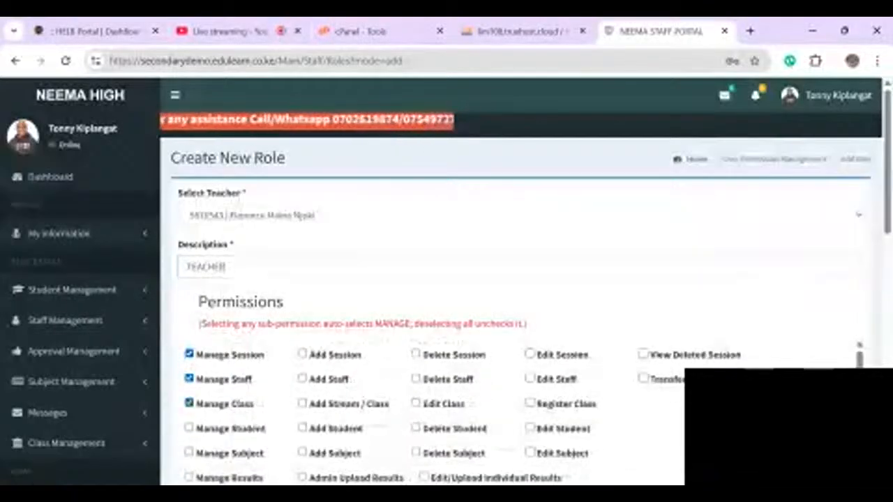
- Grant Manage Student, Subject, Results and Attendance, plus Edit and Take Attendance
scroll(418, 412, down, 1)
scroll(418, 412, down, 1)
click(189, 361)
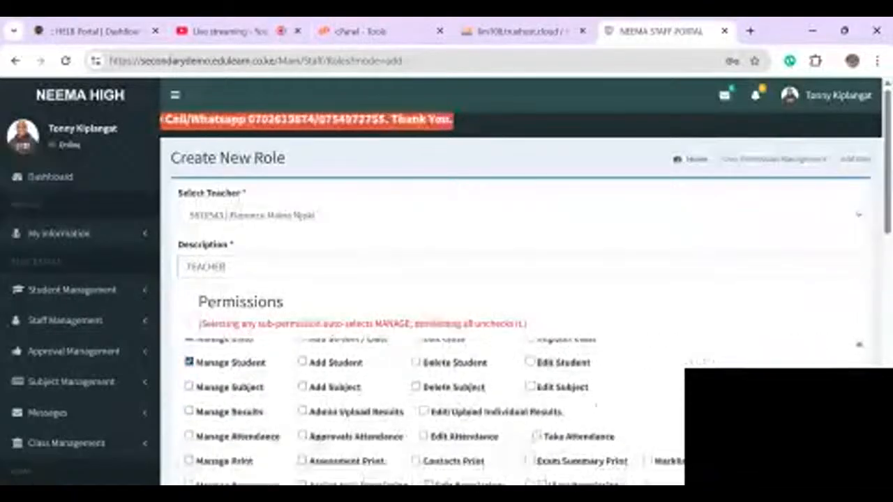
click(189, 386)
click(189, 411)
click(189, 436)
scroll(189, 436, down, 1)
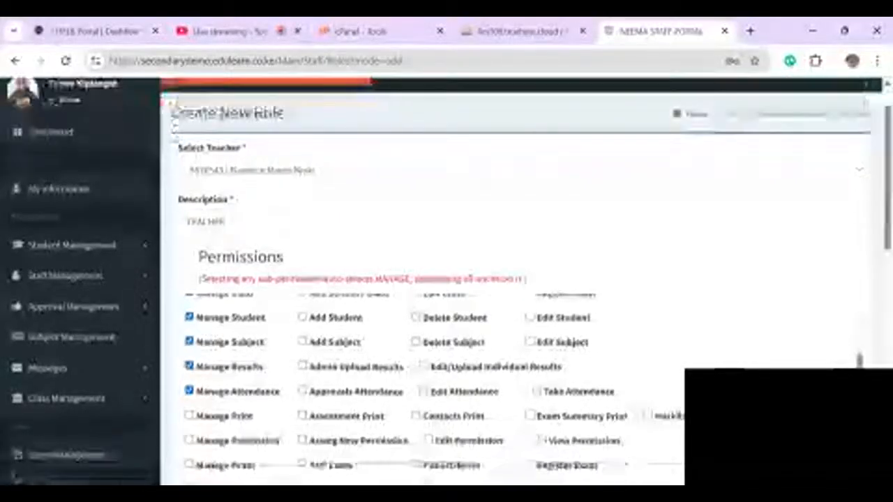
click(423, 391)
click(536, 391)
- Enable all five print permissions: Assessment, Contacts, Exam Summary, Marklist and Weekly Report
scroll(446, 314, down, 1)
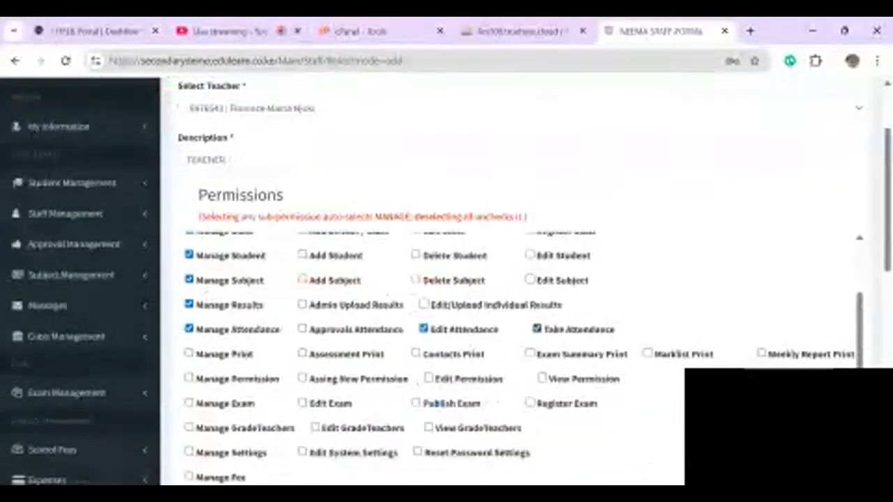
click(416, 353)
click(529, 353)
click(647, 354)
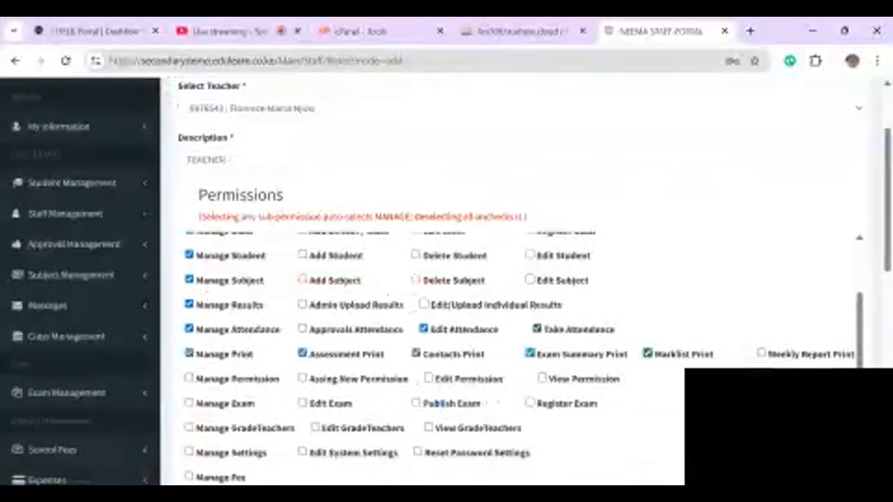
click(761, 353)
scroll(446, 313, down, 1)
click(189, 295)
- Grant Manage Exam and Manage Settings, leave Manage Permission off, and save the role
click(189, 320)
click(189, 344)
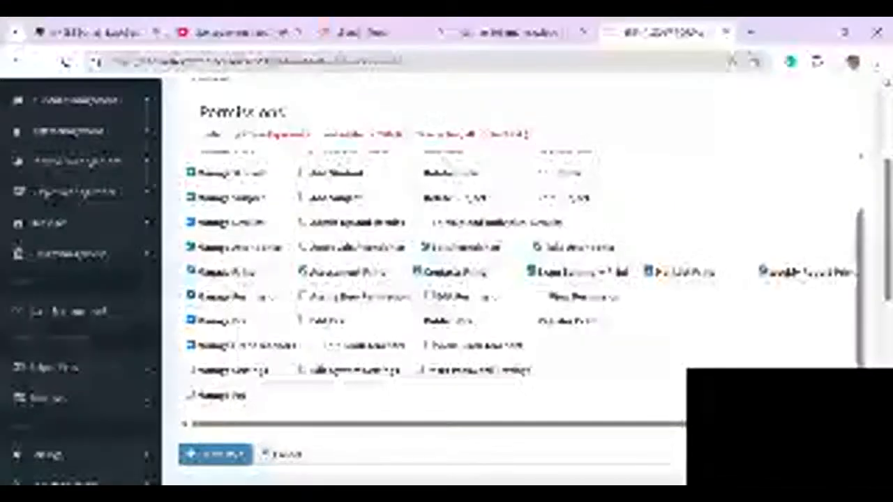
click(189, 295)
click(189, 369)
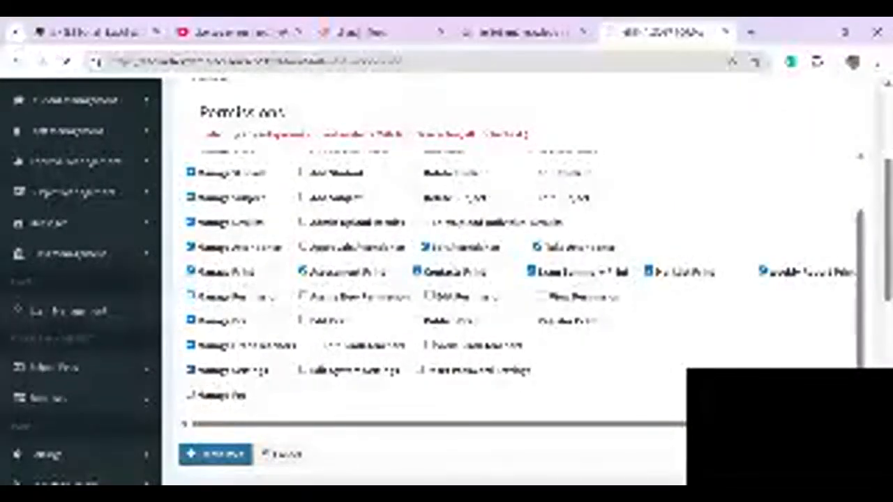
click(214, 455)
click(211, 268)
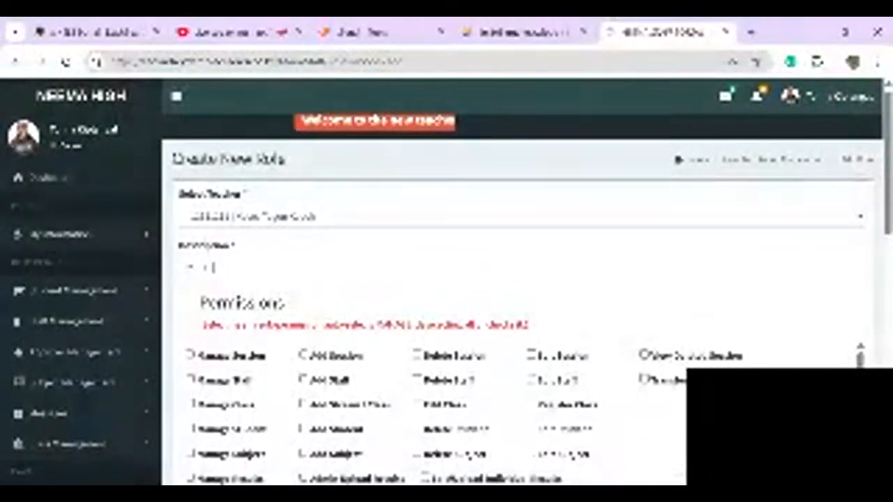
- Enter 'teacher' as the description and tick Manage Class, Student, Subject, Results, Attendance and Print
text(teacher)
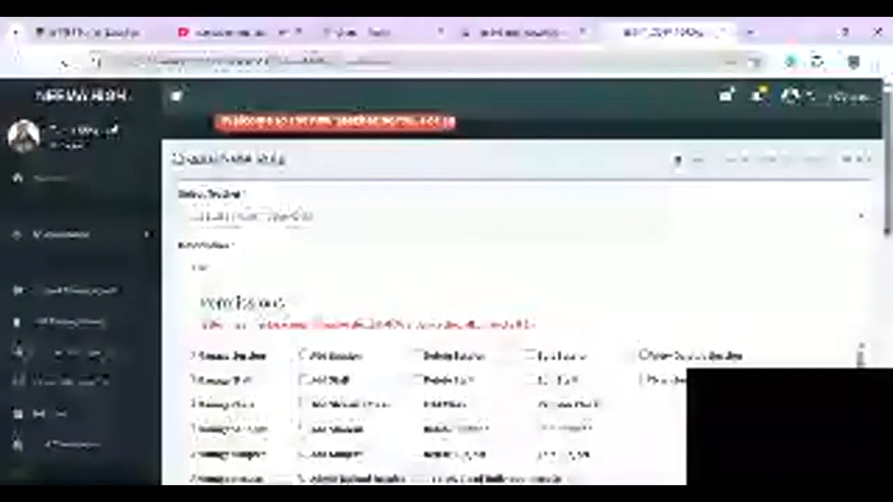
click(191, 355)
click(191, 379)
click(192, 405)
scroll(191, 401, down, 1)
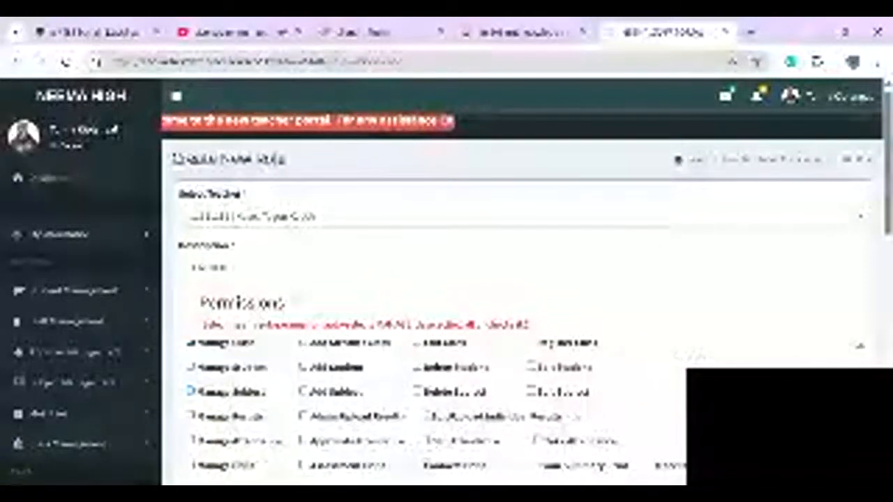
click(191, 363)
click(191, 387)
click(191, 412)
click(191, 436)
scroll(446, 292, down, 1)
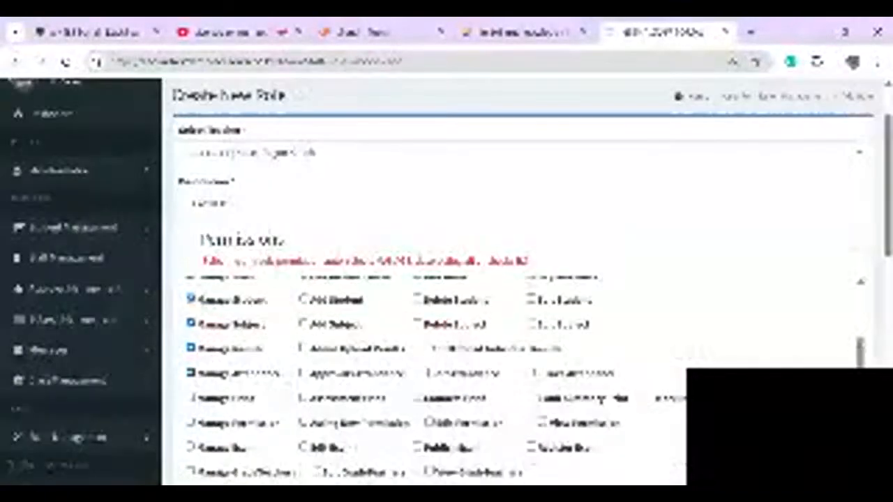
click(192, 398)
- Allow view/take attendance, print exam summary, weekly reports and mark lists, edit permissions, and Manage Exam
click(425, 373)
click(537, 373)
scroll(446, 293, down, 1)
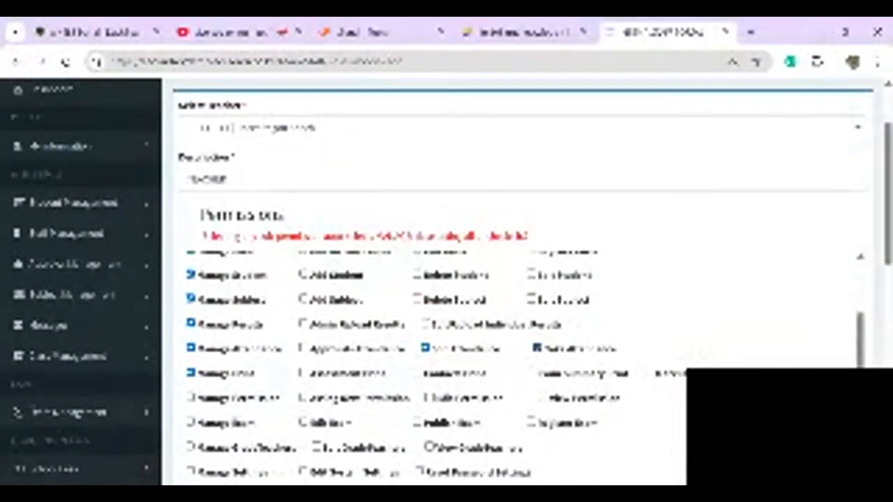
click(532, 355)
click(191, 379)
click(430, 379)
click(763, 355)
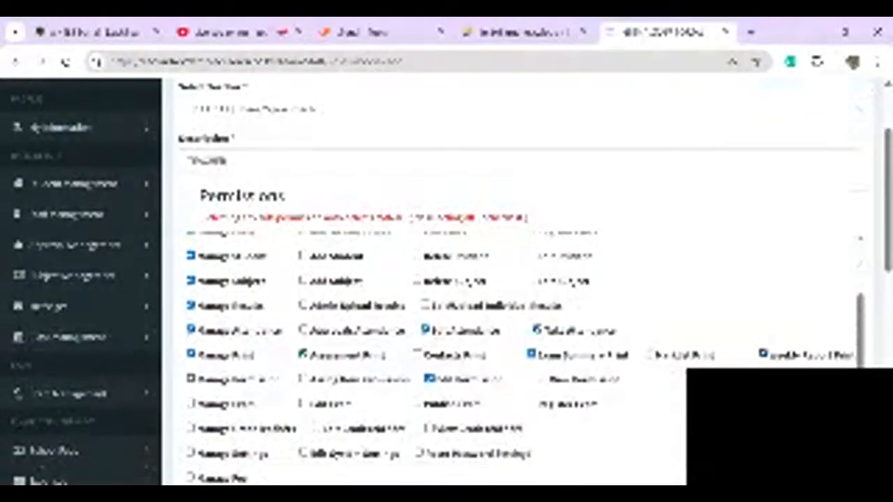
click(650, 354)
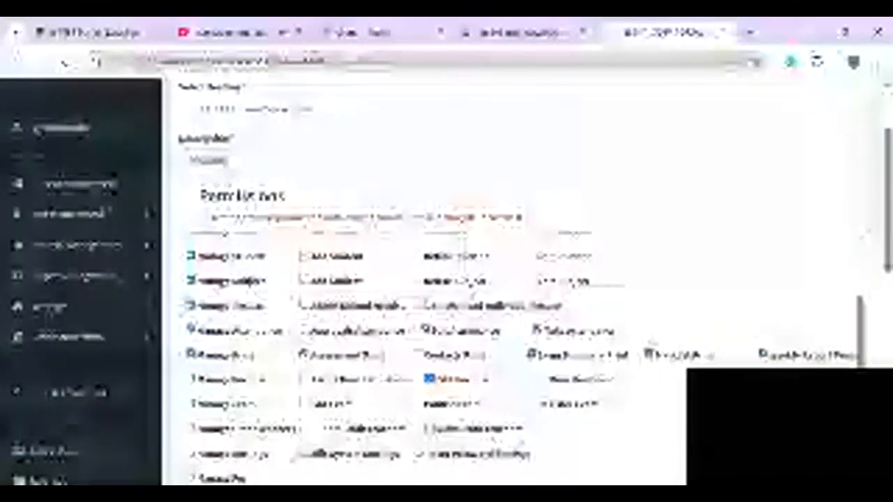
click(191, 404)
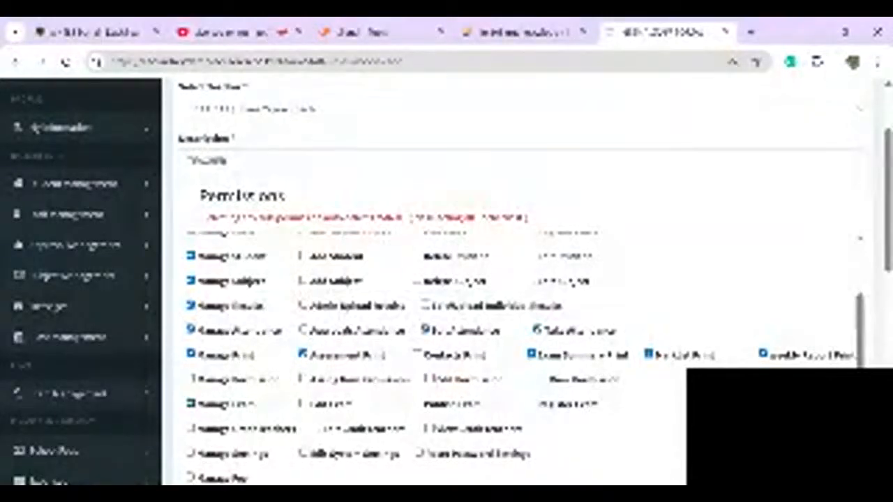
scroll(446, 279, down, 1)
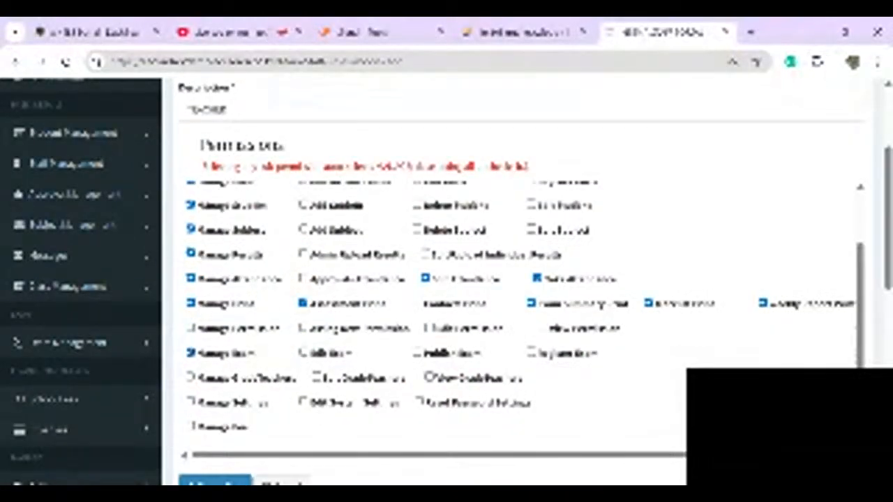
scroll(446, 279, down, 1)
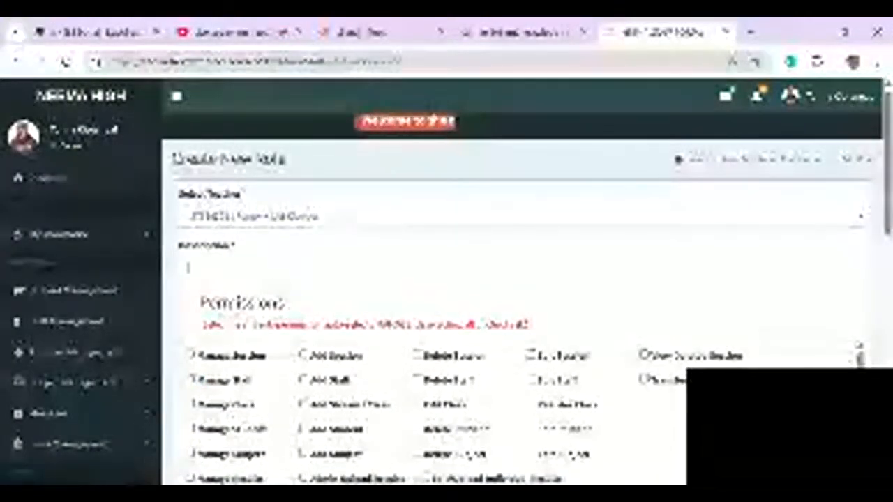
- Enter 'academic' as the description and tick Manage Staff, Student, Class, Subject, Results, Attendance and Print
text(academic)
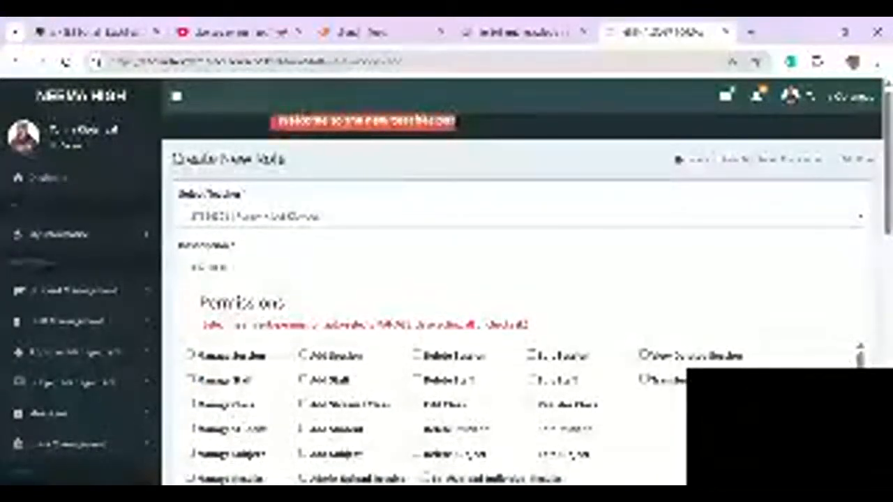
scroll(390, 418, down, 3)
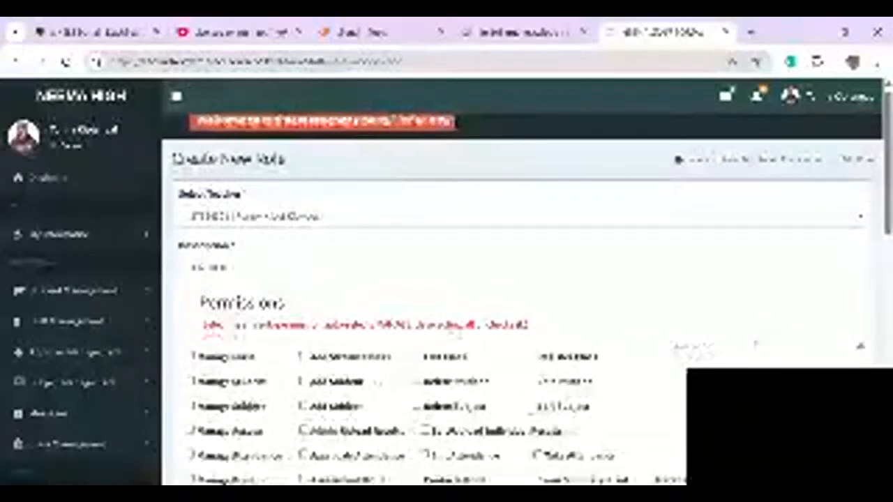
click(192, 369)
click(191, 420)
click(192, 395)
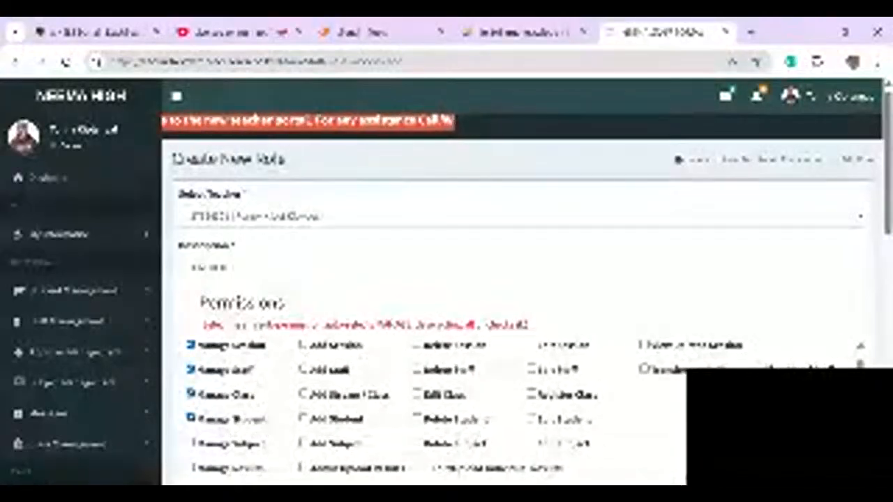
click(192, 444)
scroll(192, 444, down, 1)
click(191, 419)
click(191, 444)
scroll(191, 446, down, 1)
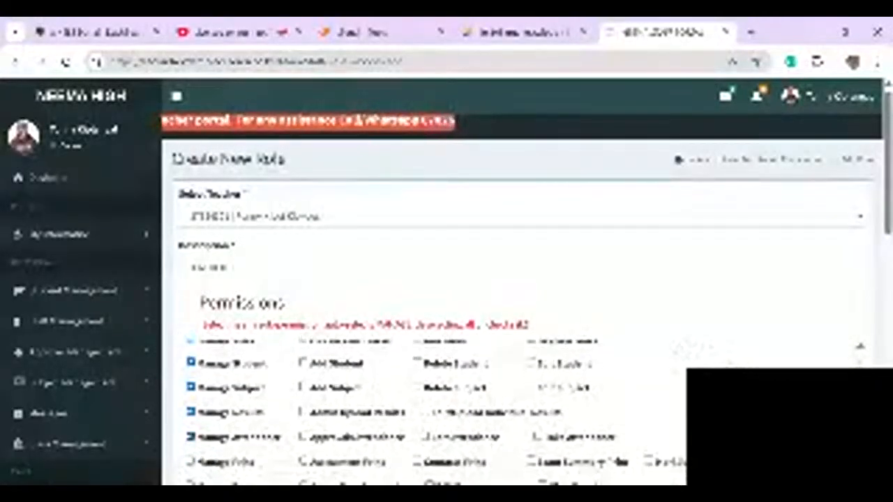
click(192, 461)
- Tick Manage Permission, Manage Exam and Manage GradeTeachers, then remove the permission-management rights
scroll(191, 461, down, 2)
click(191, 392)
click(191, 417)
click(191, 442)
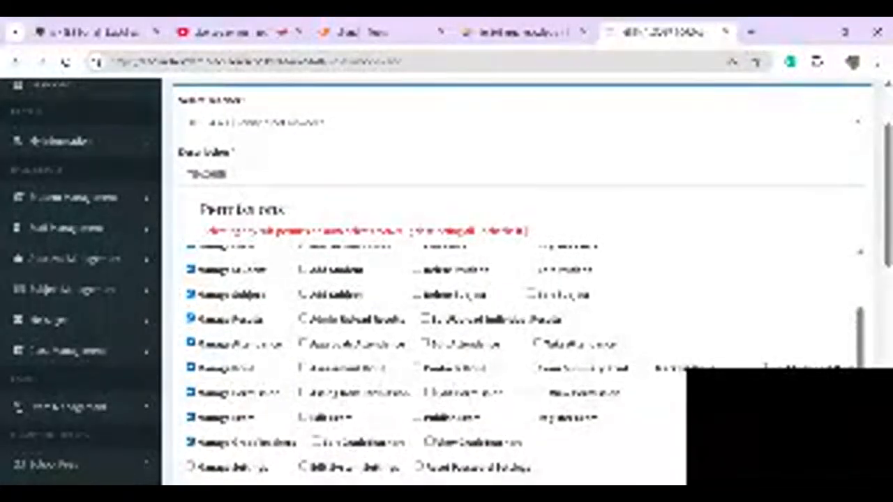
click(302, 393)
- Allow printing assessments, contacts and exam summary, add Manage Settings, and create the role
click(417, 367)
click(531, 367)
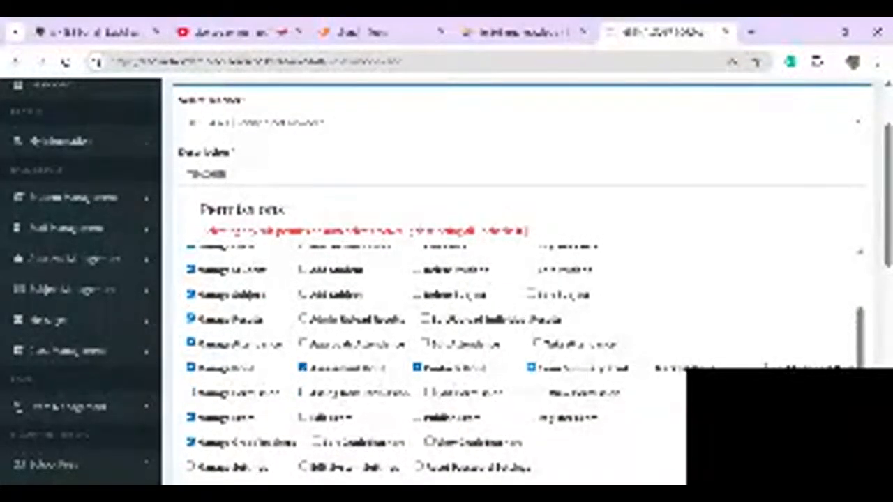
click(649, 368)
click(303, 417)
click(530, 416)
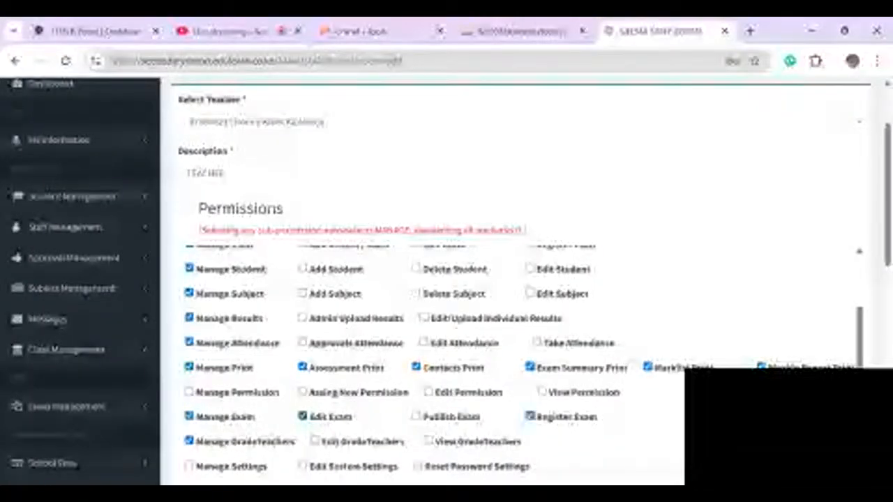
click(530, 416)
click(303, 417)
scroll(303, 416, down, 1)
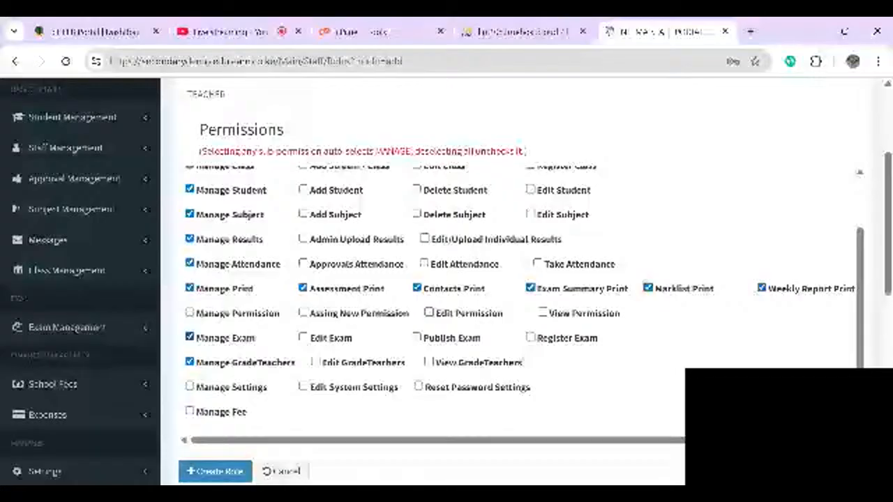
click(190, 387)
click(215, 472)
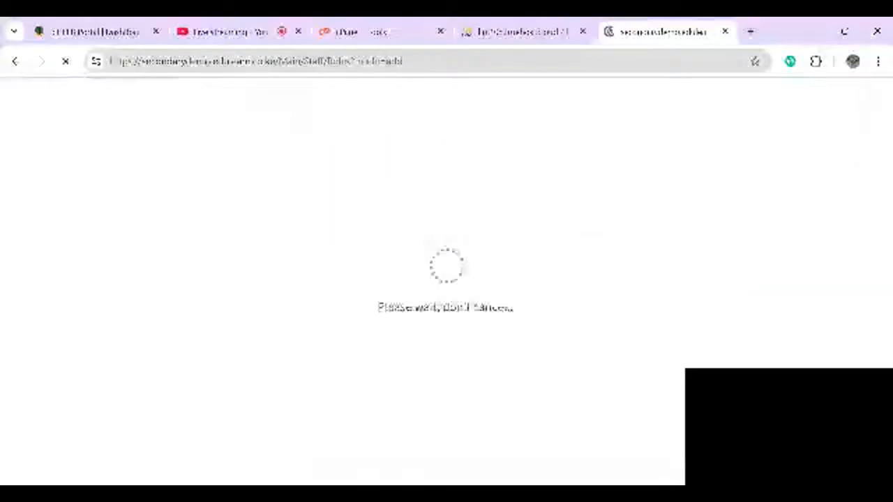
- Review the four Teacher roles and Super Admin in the list, then edit the first teacher's role
scroll(447, 282, down, 1)
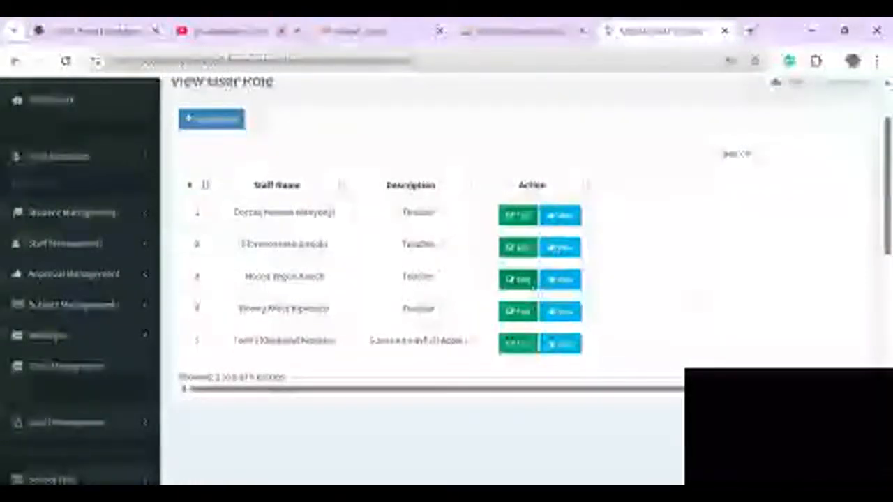
click(518, 217)
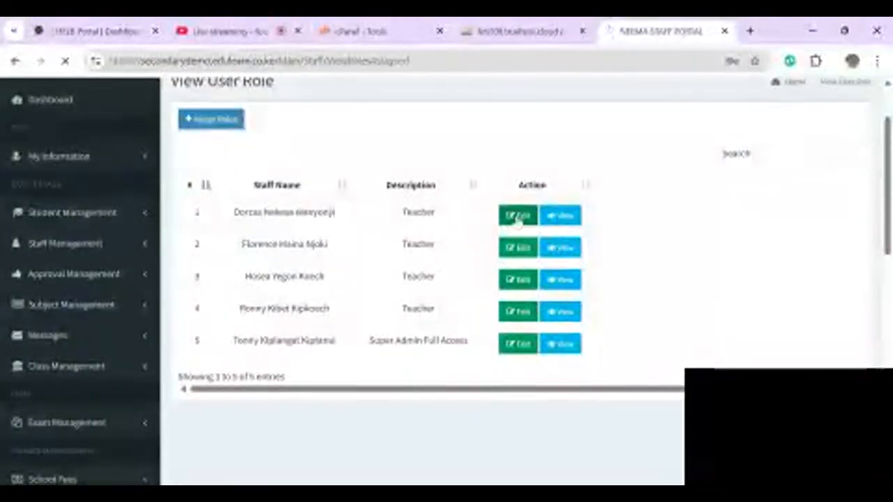
- Save the changes to the first teacher's role
scroll(691, 350, down, 3)
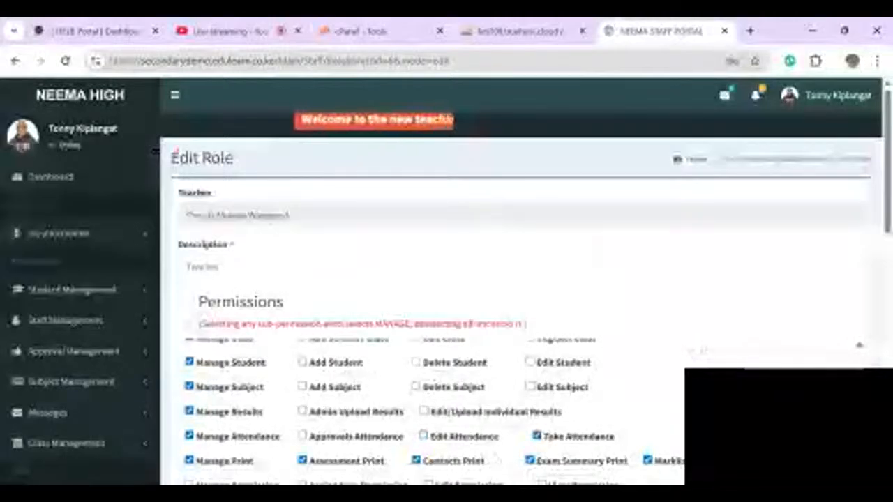
scroll(692, 351, down, 4)
scroll(694, 351, down, 3)
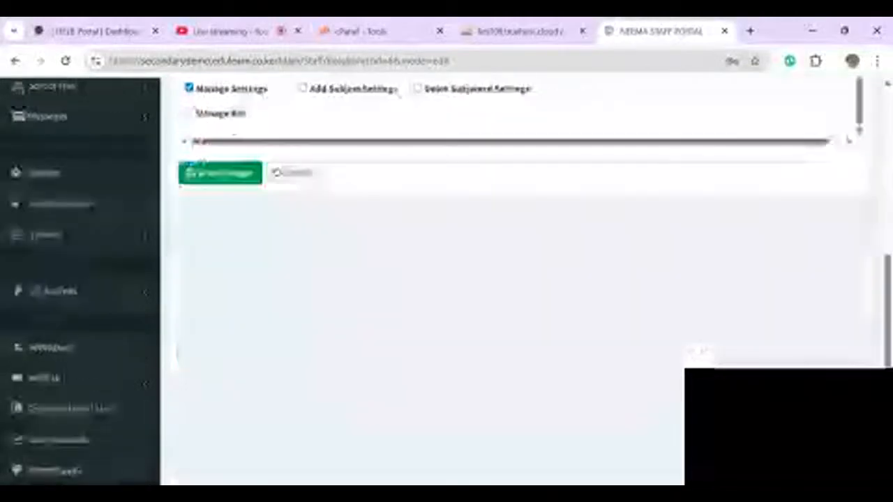
click(219, 185)
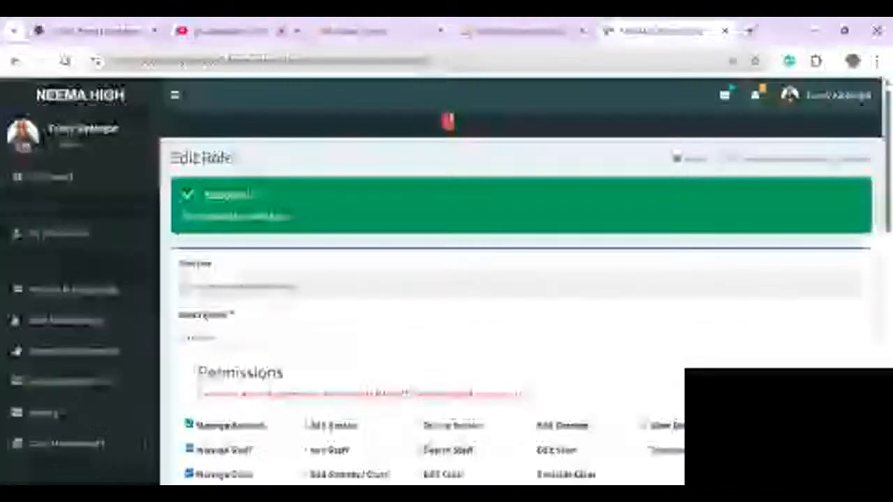
- Go back to the View User Role list showing all five roles
scroll(447, 279, down, 3)
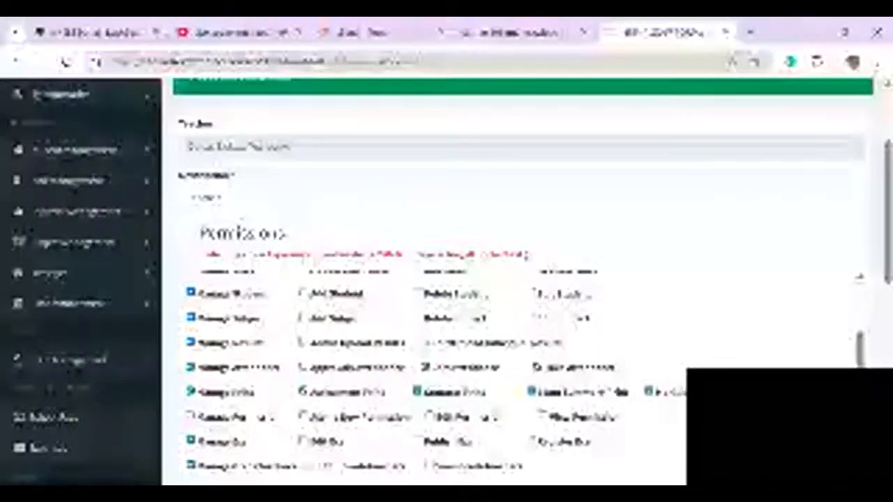
scroll(447, 279, up, 2)
scroll(446, 279, down, 5)
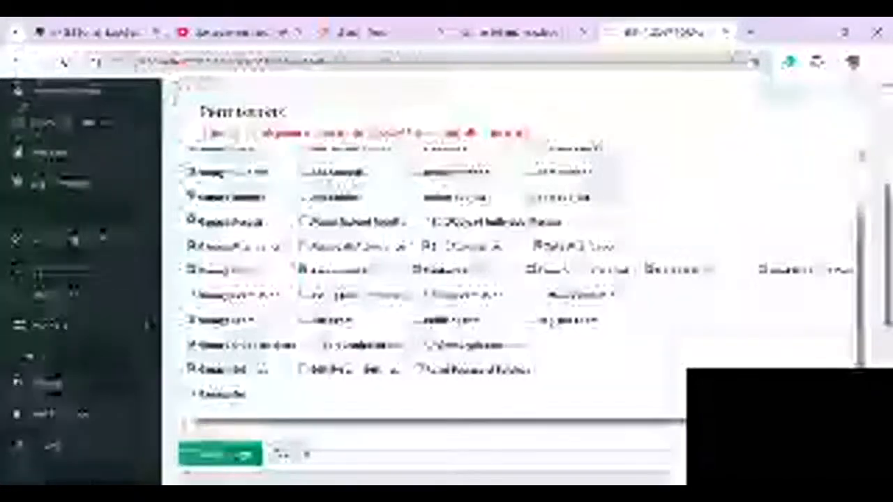
scroll(296, 447, down, 1)
click(292, 382)
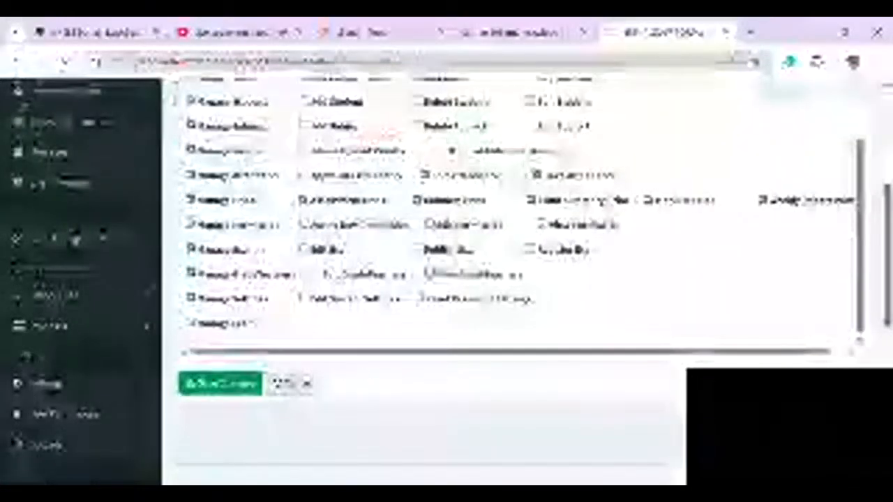
scroll(447, 279, down, 1)
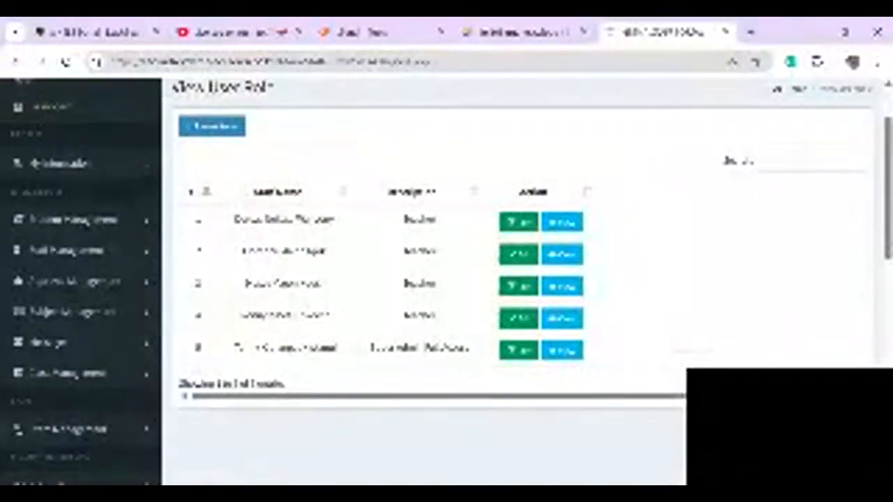
scroll(446, 279, down, 1)
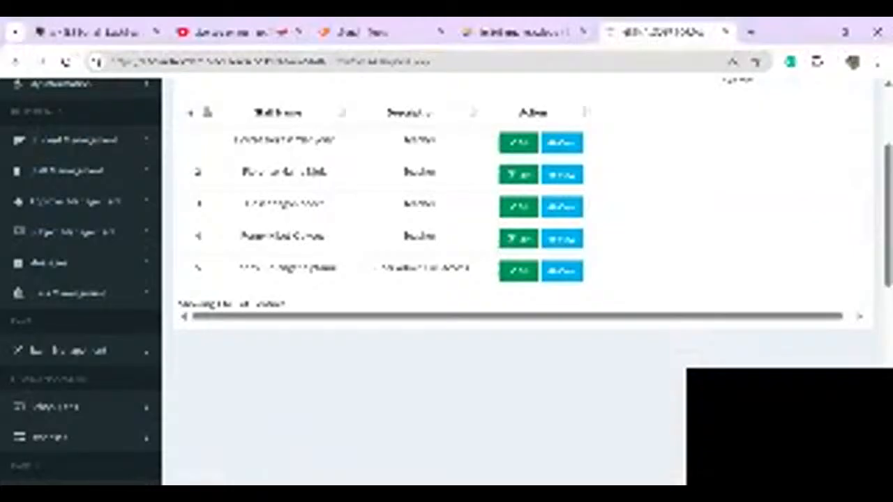
scroll(446, 279, up, 1)
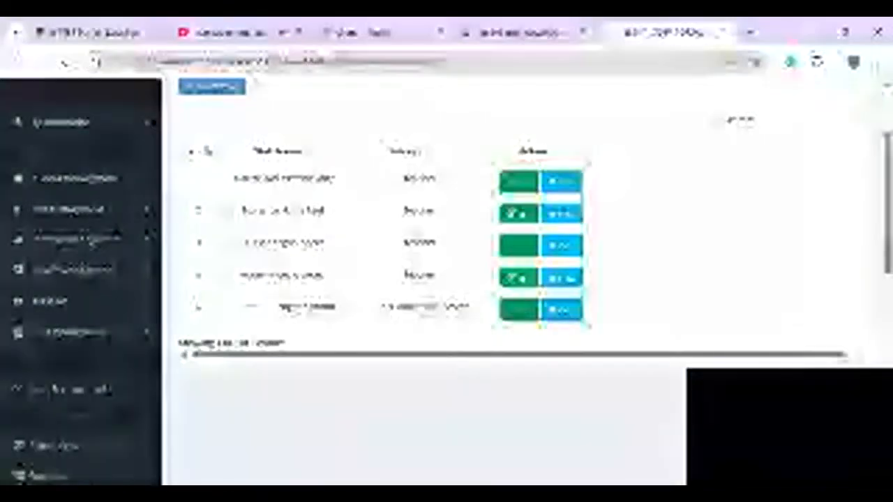
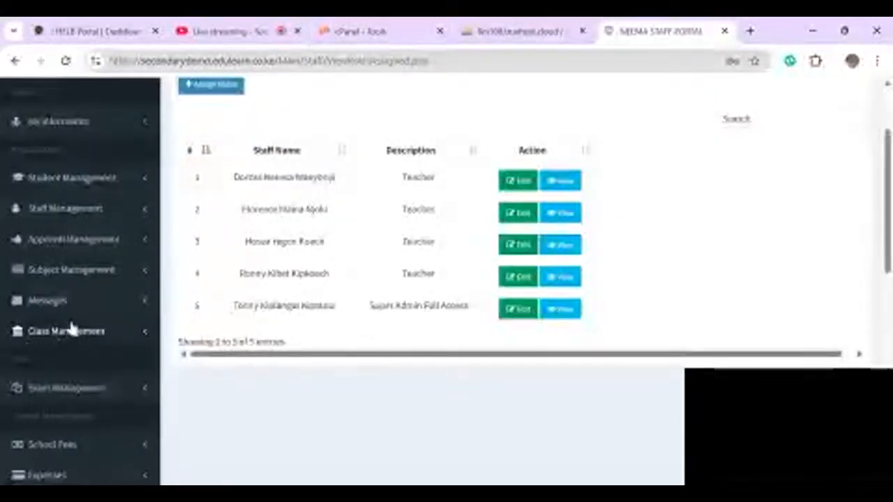
- Open the Forms and Streams Management page from the Class Management sidebar section
click(73, 332)
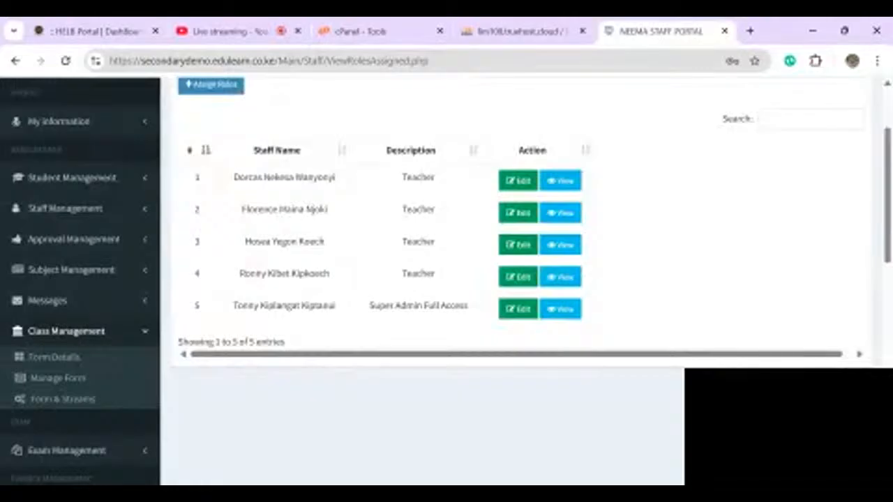
click(64, 404)
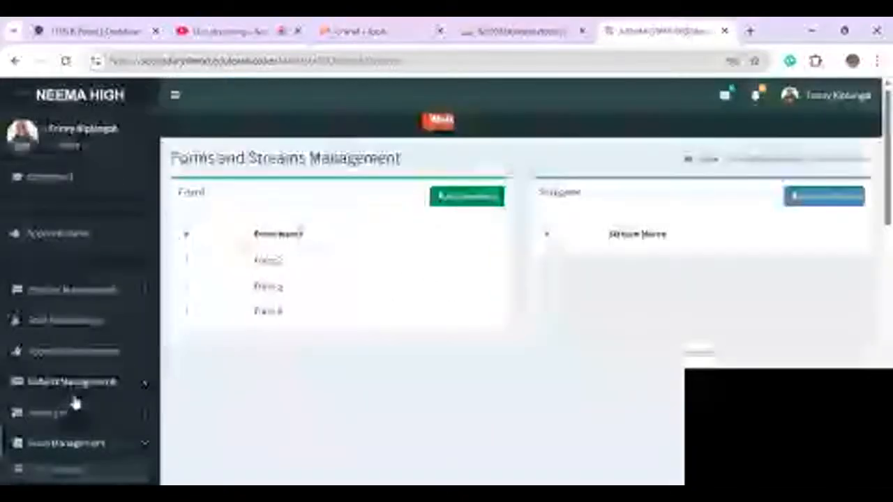
- Add a new form, choosing Grade 10 from the dropdown, and save it
click(468, 198)
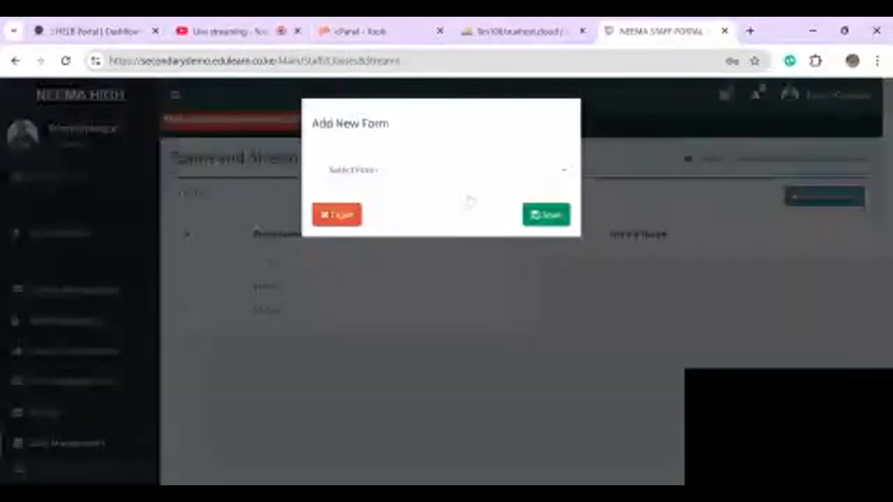
click(380, 171)
click(361, 218)
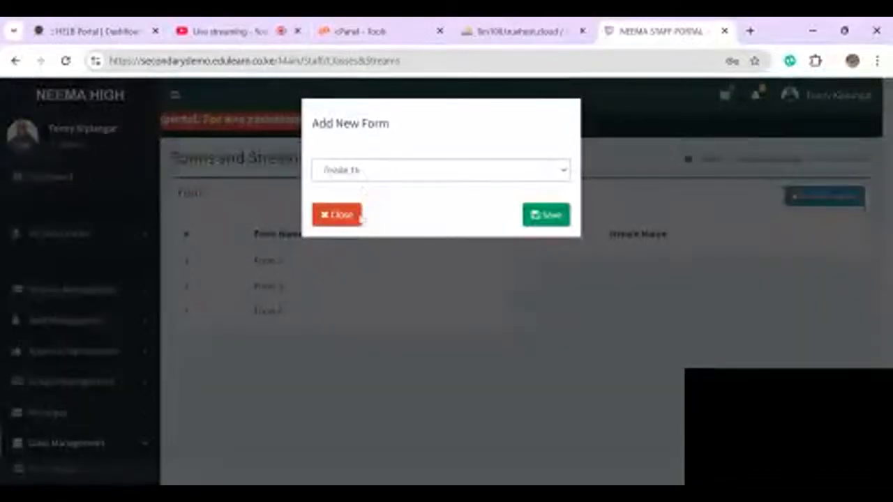
click(548, 216)
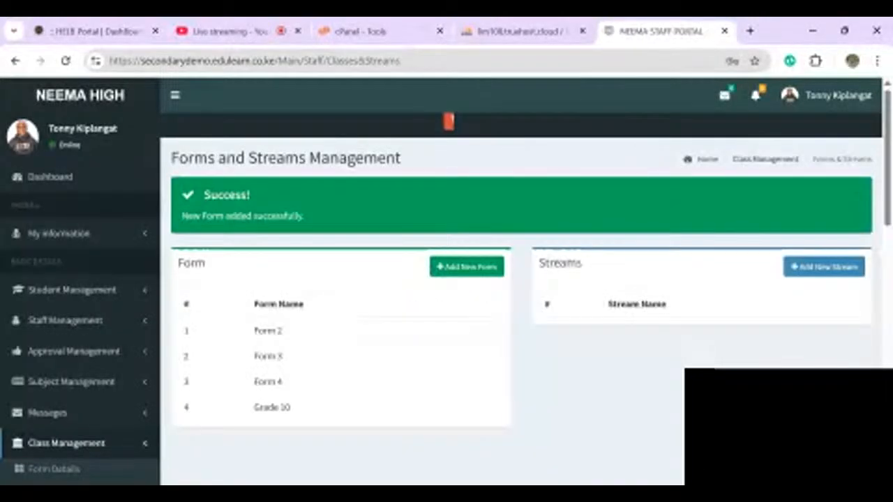
scroll(446, 281, down, 1)
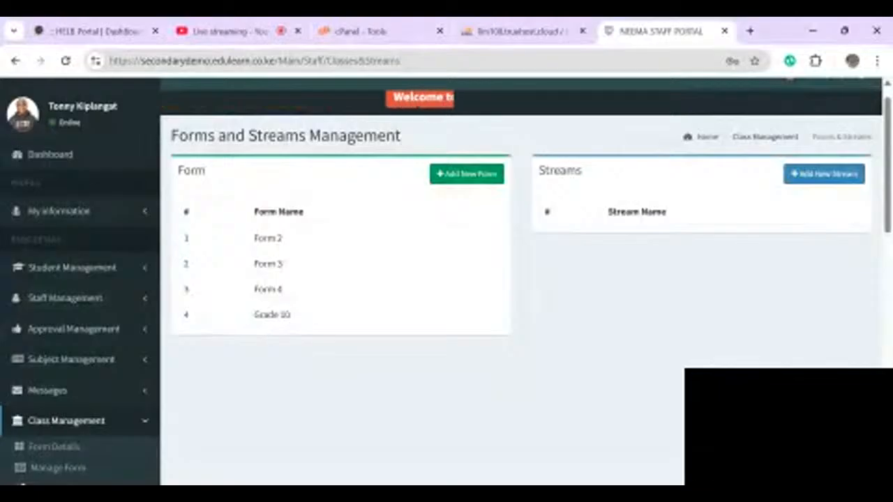
- Add the East and West streams
click(823, 174)
click(356, 201)
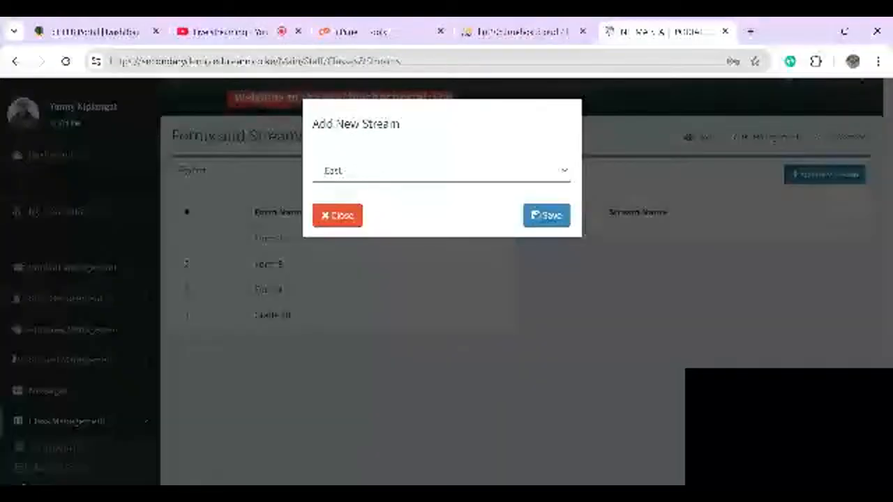
click(546, 215)
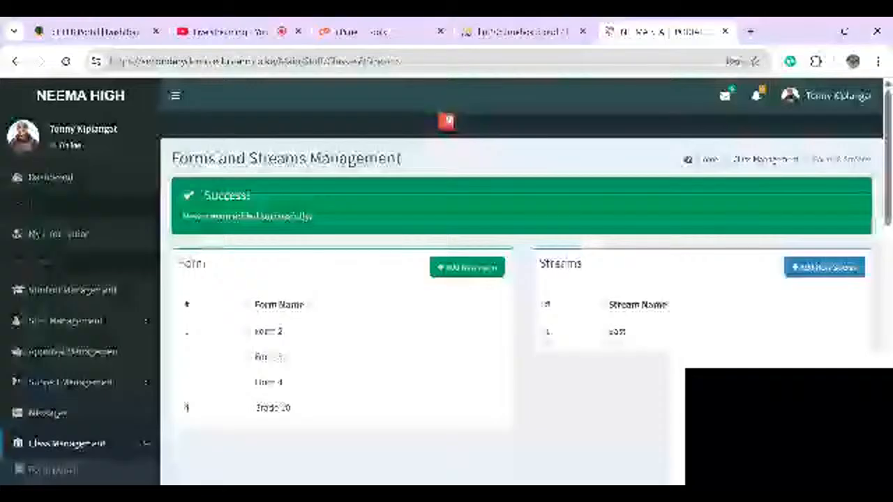
click(823, 267)
click(440, 171)
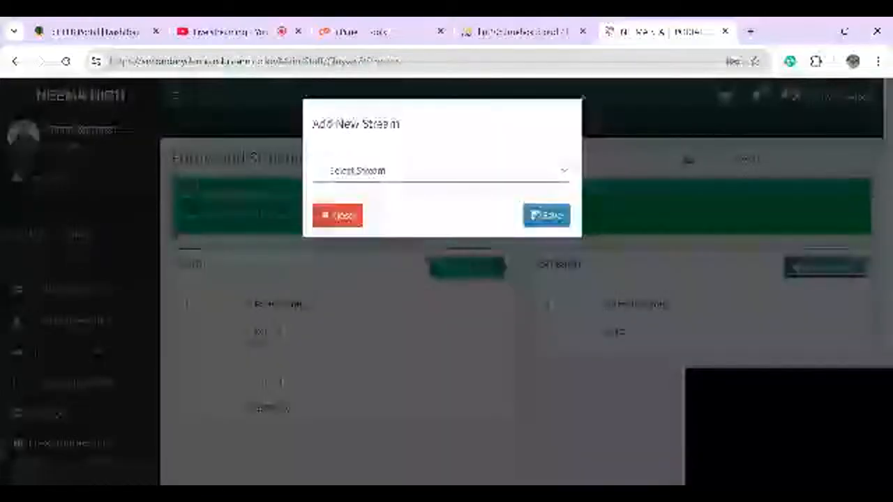
click(355, 213)
click(547, 215)
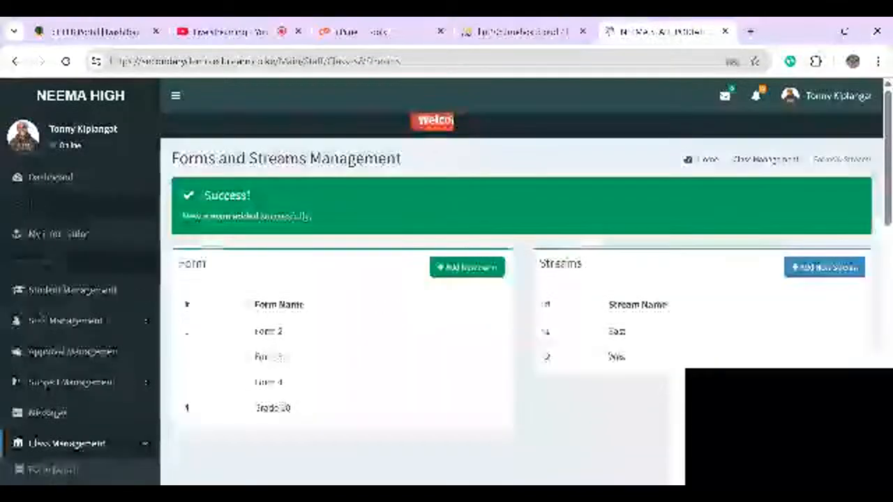
- Add a third stream from the stream choices and save it
click(824, 267)
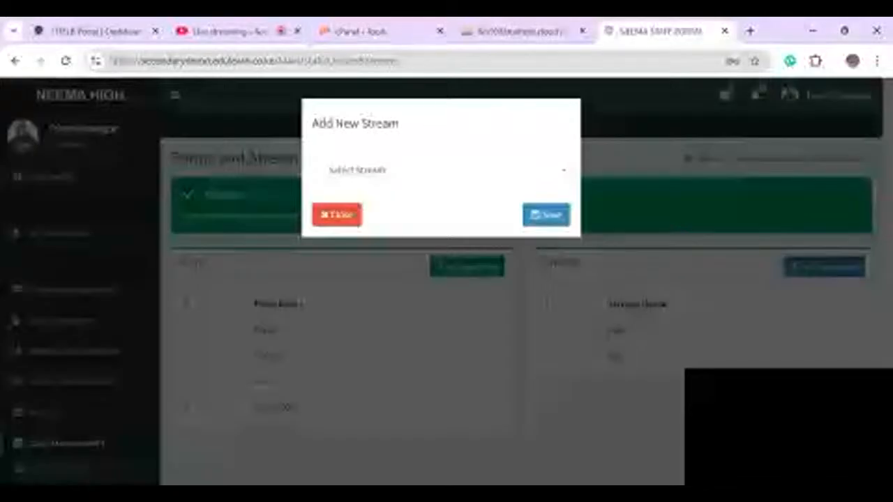
click(440, 171)
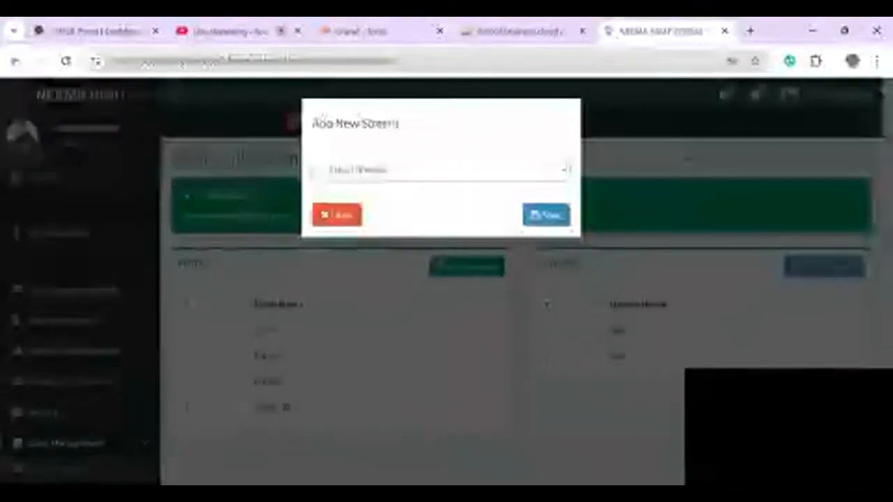
click(356, 224)
click(547, 216)
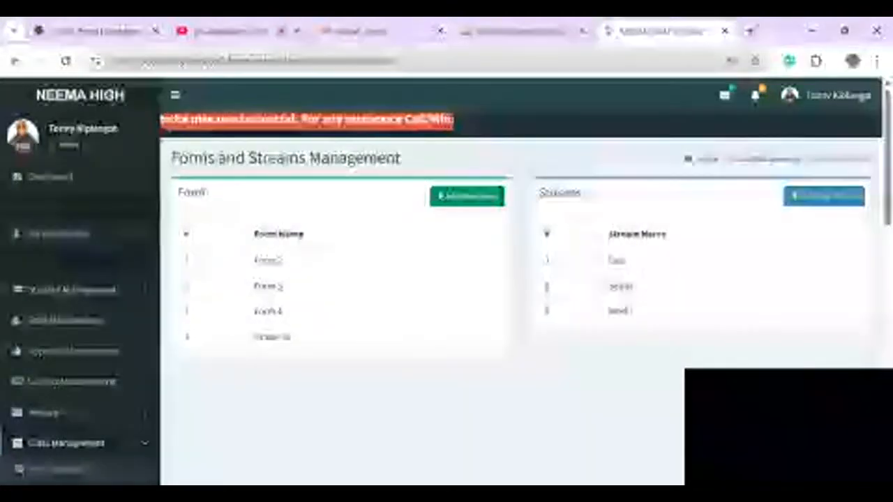
scroll(447, 279, down, 1)
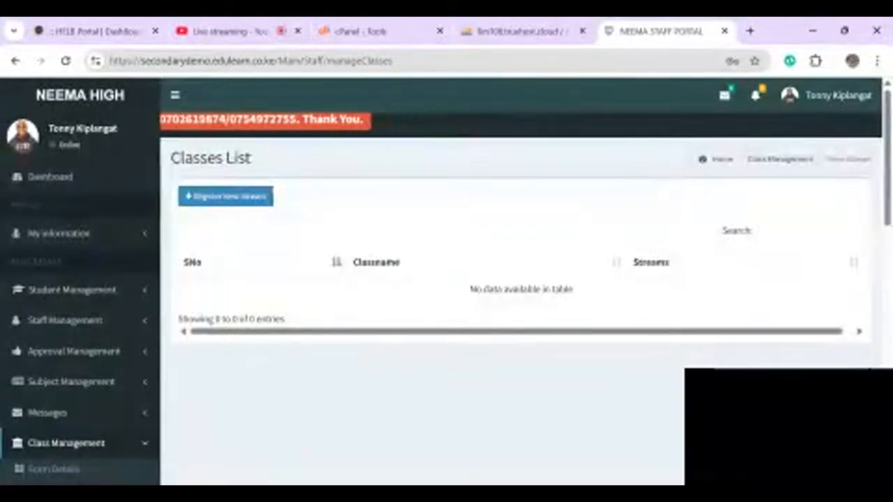
- Register Form 2 as a class with the East stream
click(226, 196)
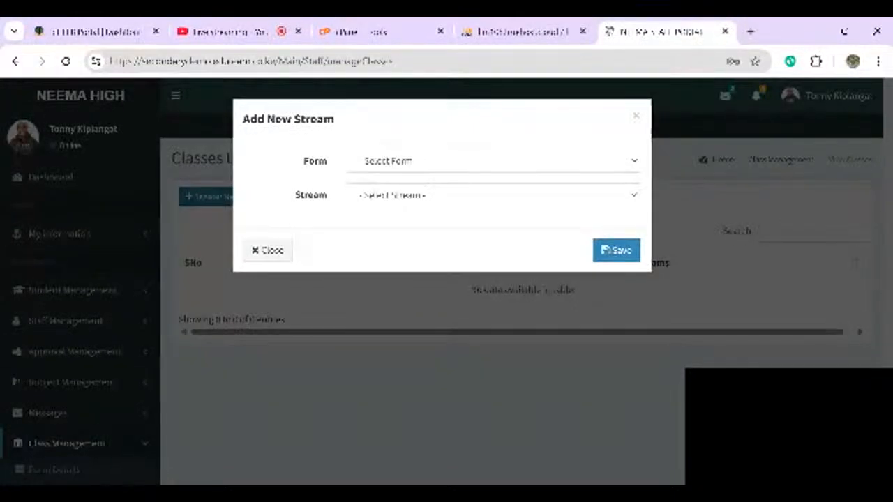
click(494, 161)
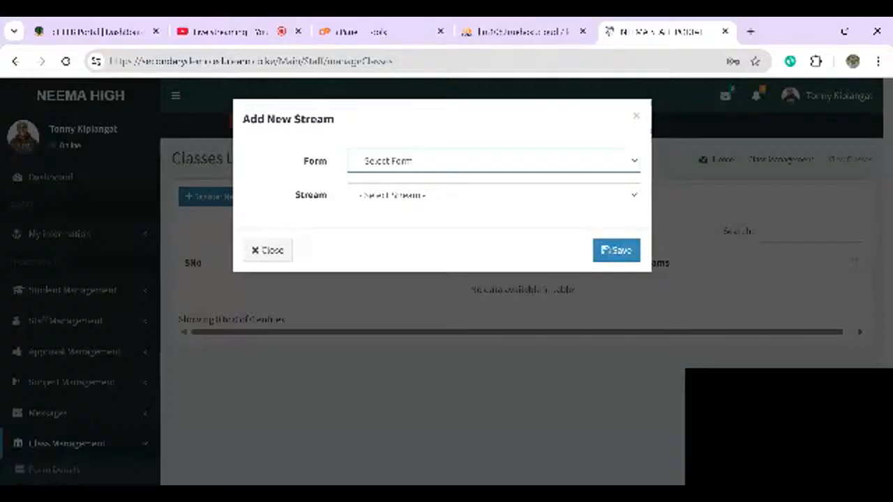
click(418, 205)
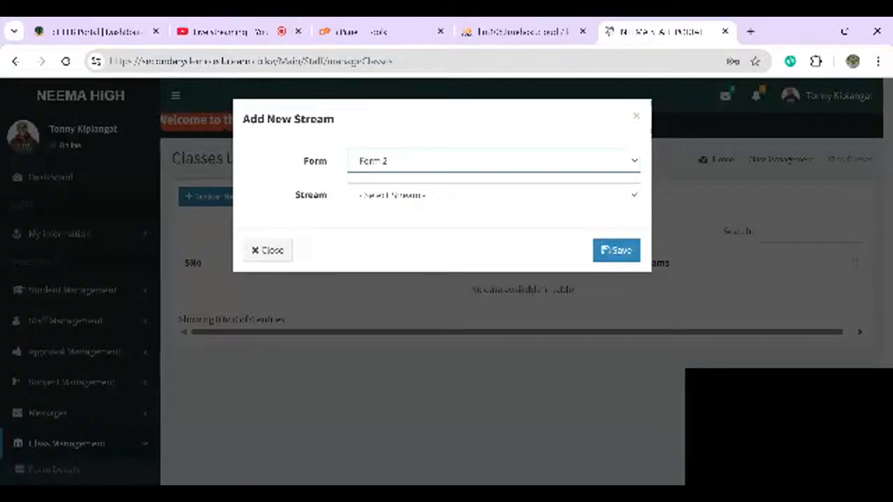
click(493, 195)
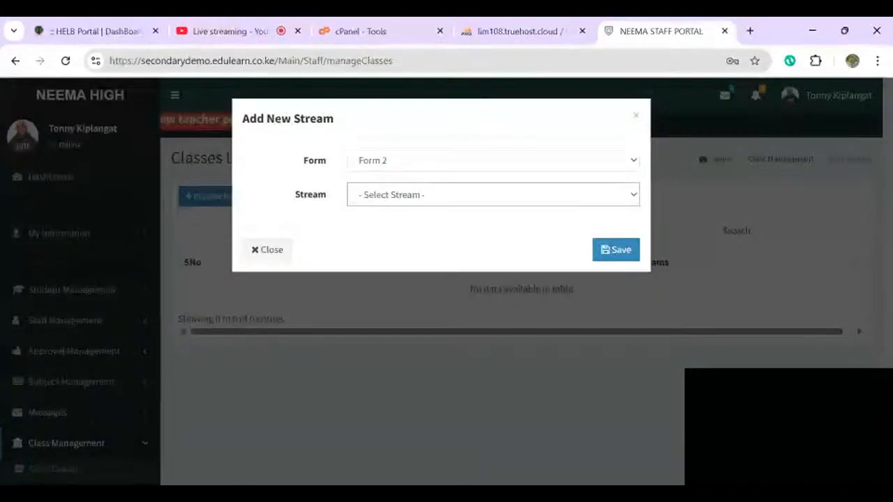
click(418, 226)
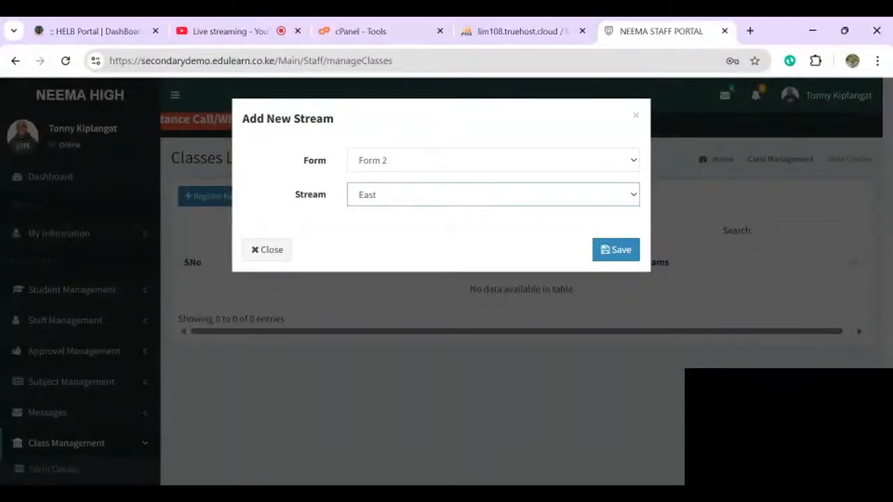
click(615, 250)
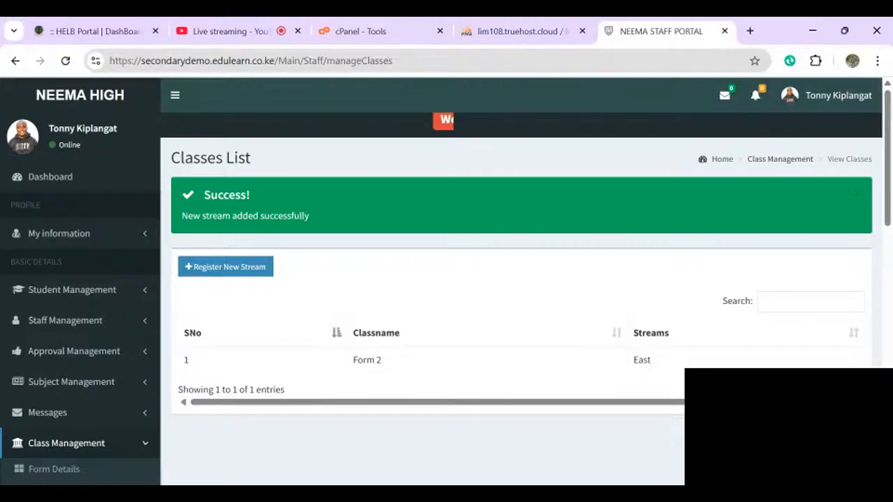
- Register the West and South streams for Form 2
click(225, 267)
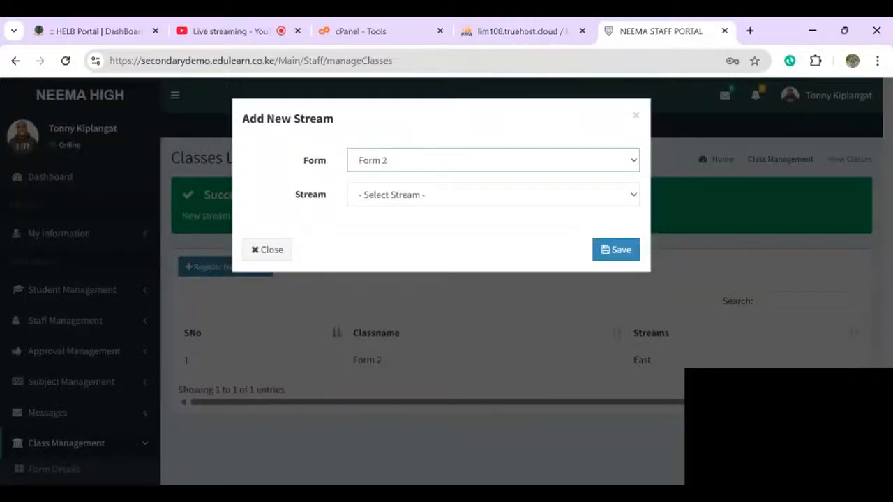
click(493, 194)
click(390, 237)
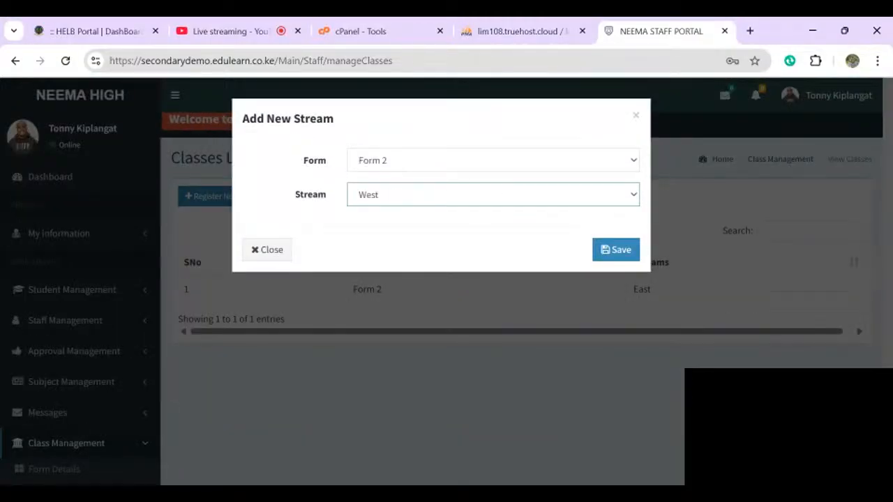
click(616, 250)
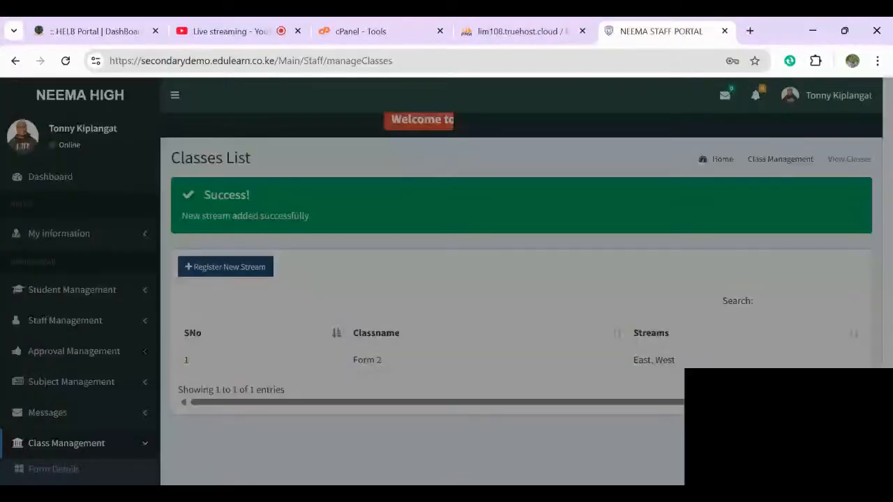
click(493, 161)
click(390, 202)
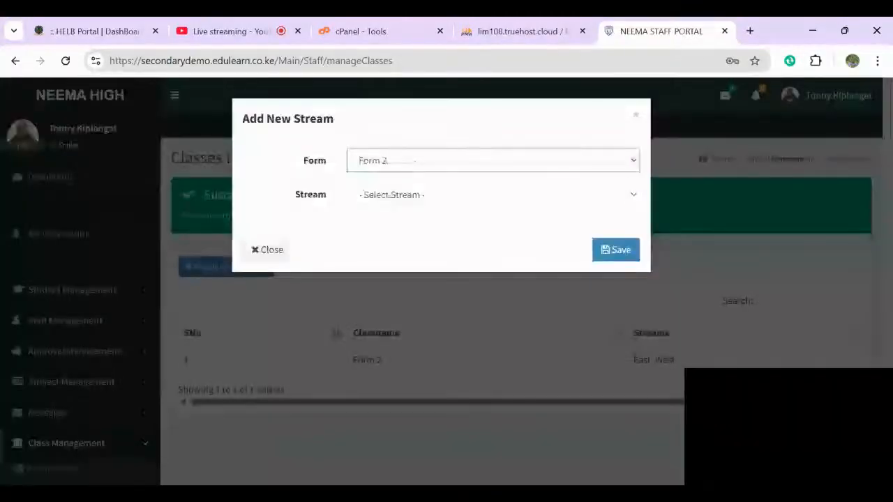
click(493, 195)
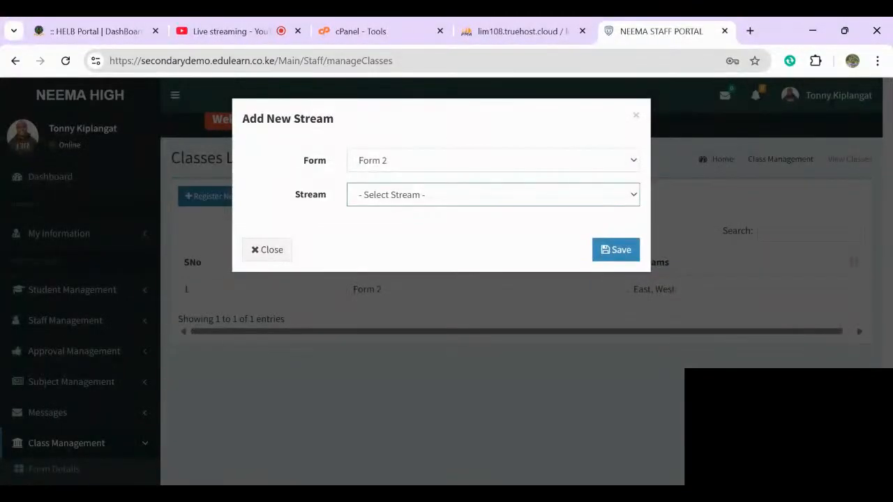
click(390, 244)
click(616, 250)
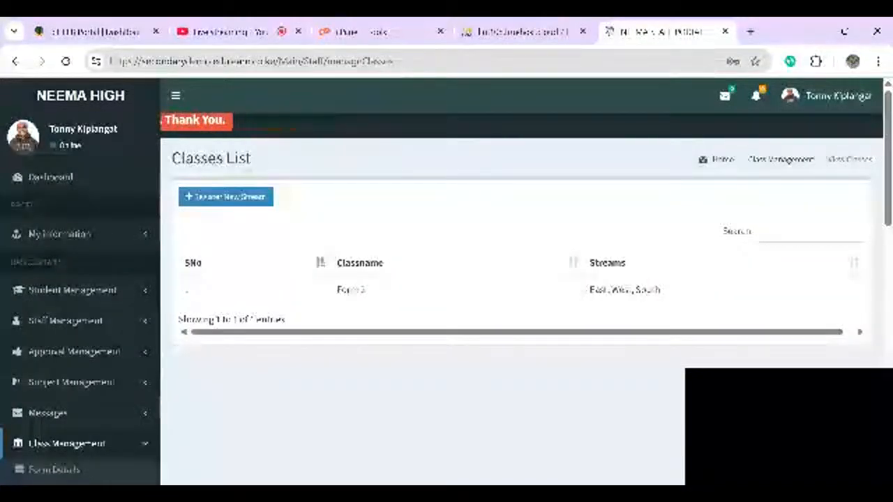
- Register Form 3 and Form 4 as classes with the East stream
click(226, 197)
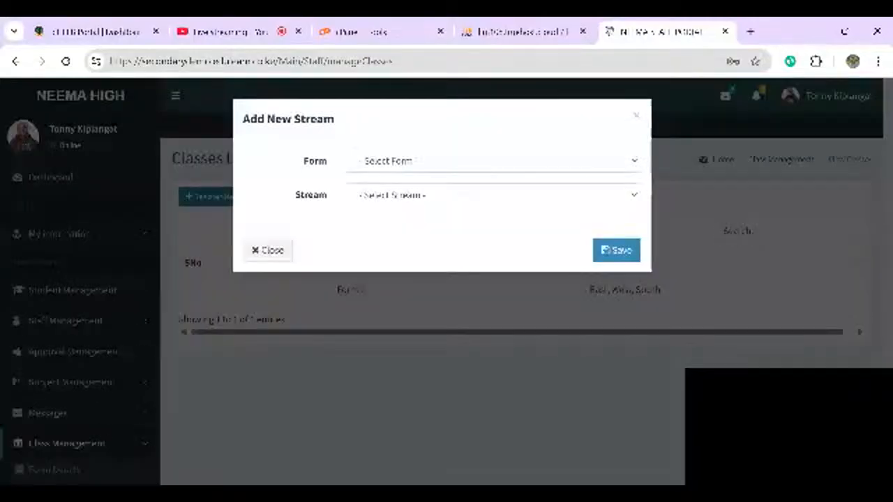
click(493, 161)
click(391, 216)
click(493, 195)
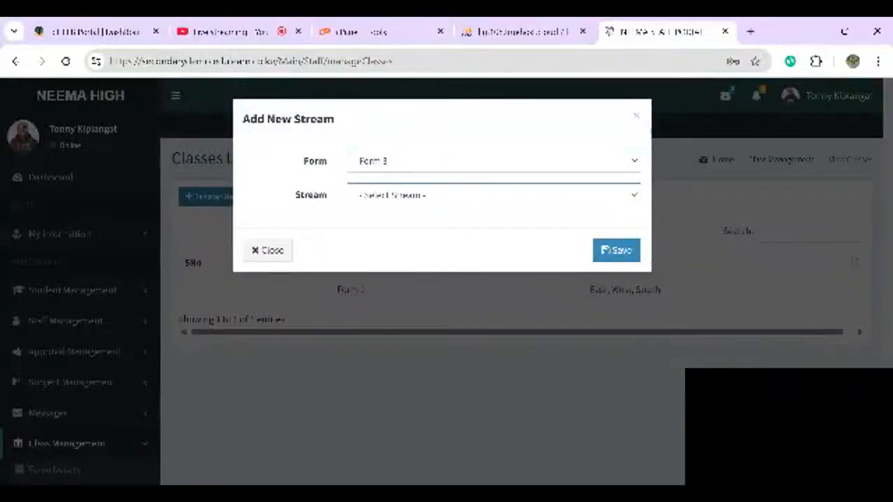
click(616, 250)
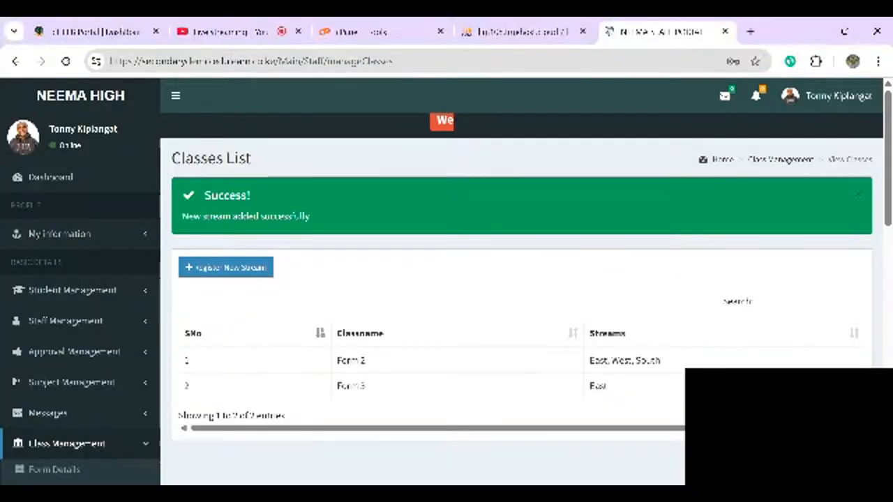
click(226, 267)
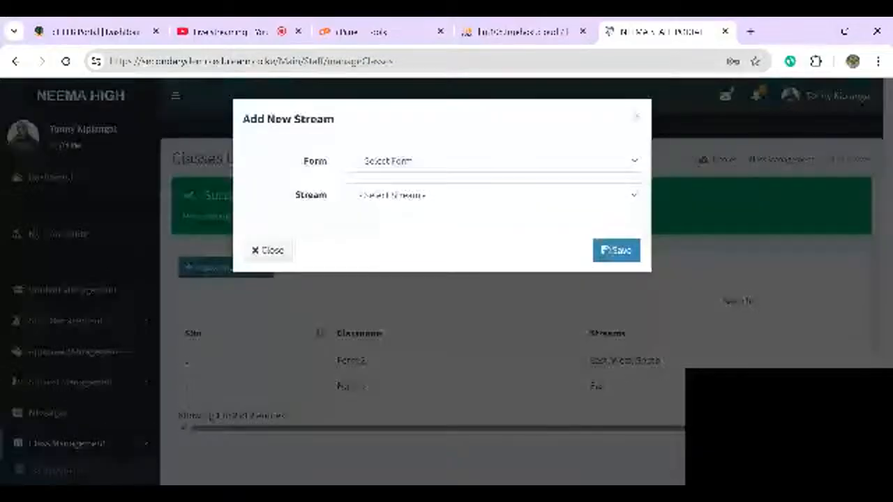
click(493, 161)
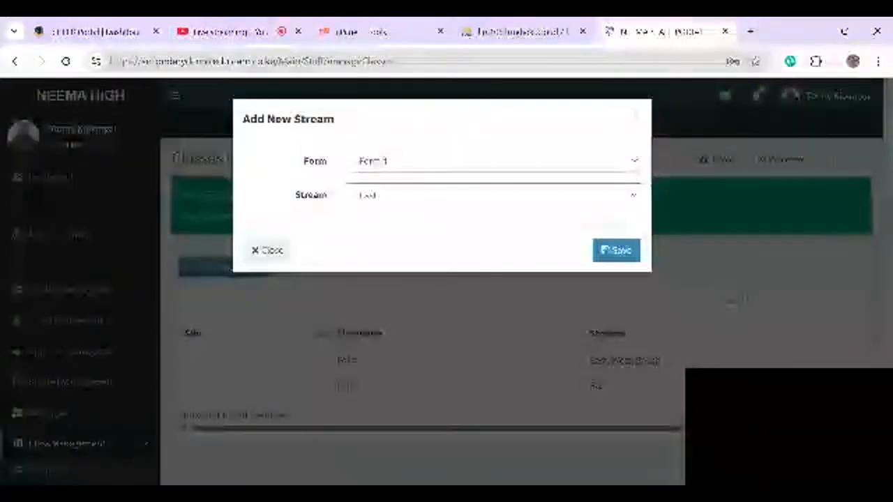
click(616, 250)
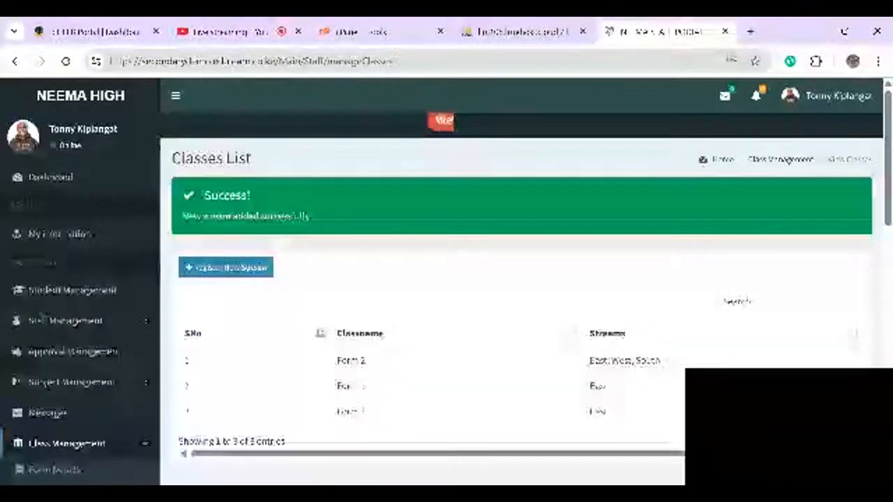
- Register Grade 10 with the East stream
click(225, 267)
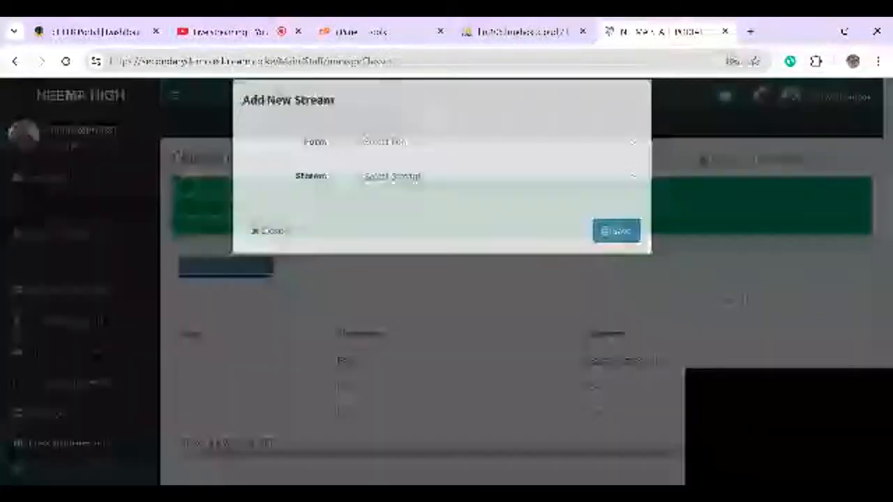
key(g)
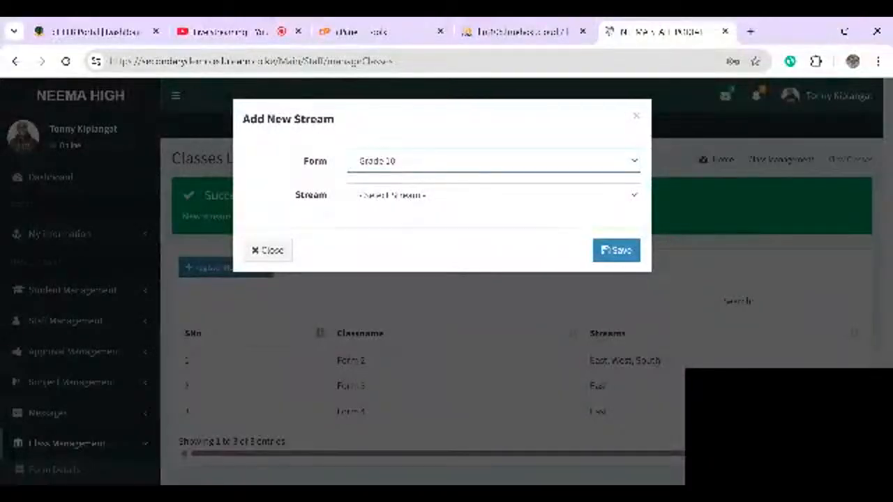
key(Tab)
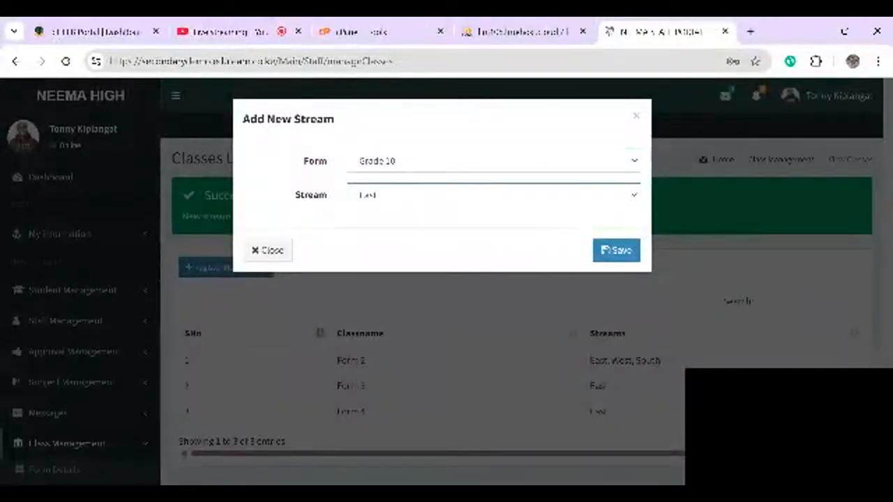
click(616, 250)
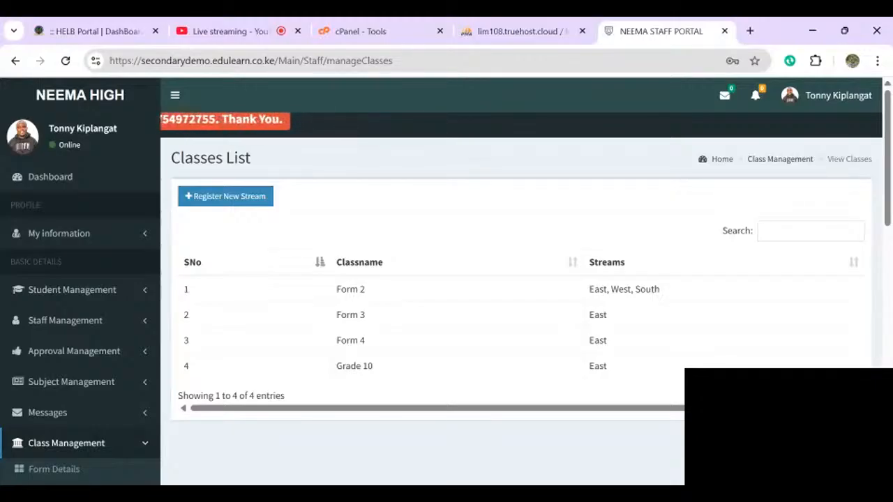
scroll(447, 279, down, 2)
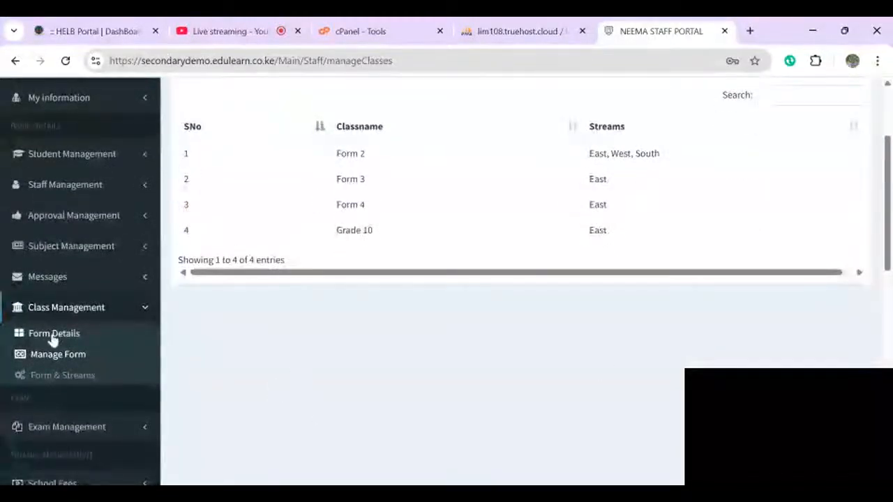
- Open Form Details to view the six class streams for Term 2 2025
click(49, 336)
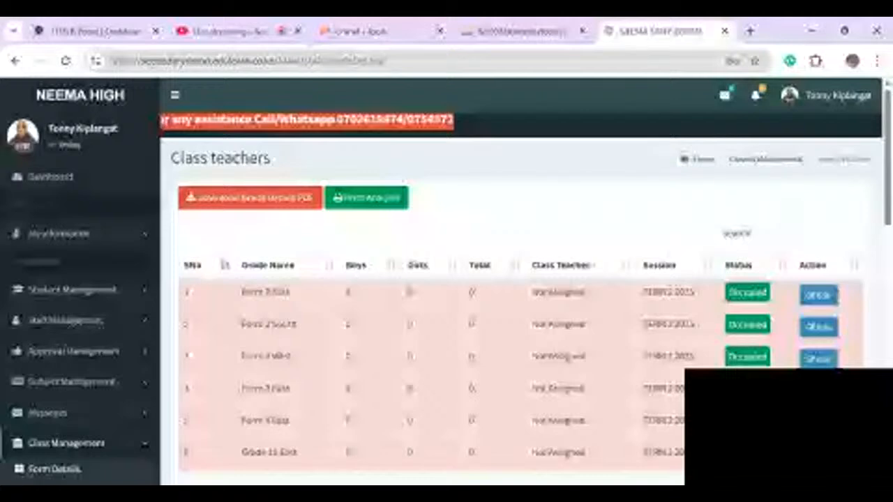
scroll(446, 279, down, 1)
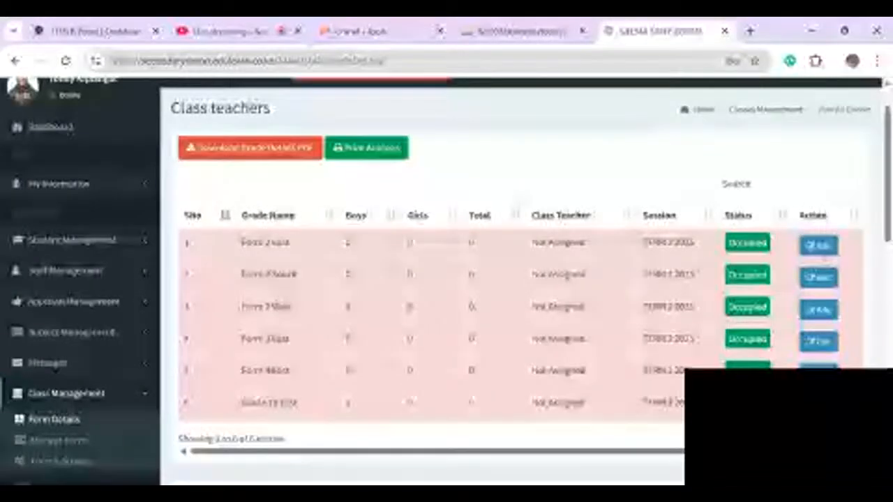
- Edit the Form 2 East class, set its status to Occupied, and save
click(820, 248)
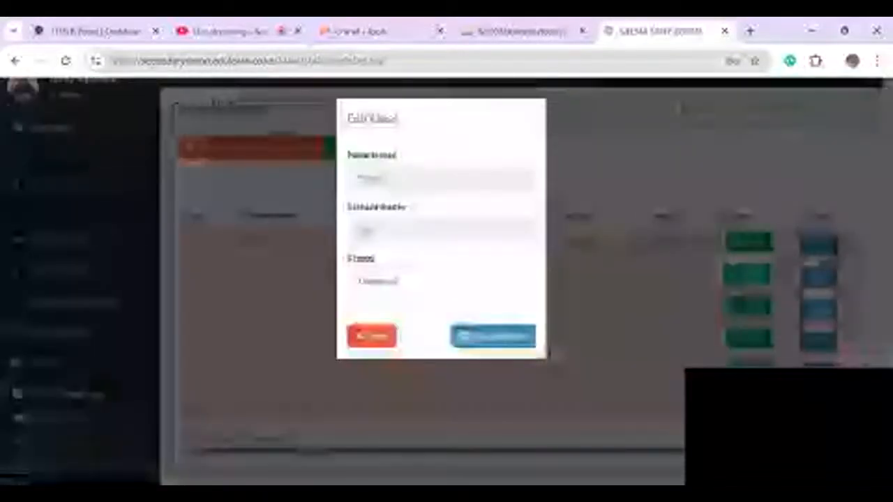
click(495, 338)
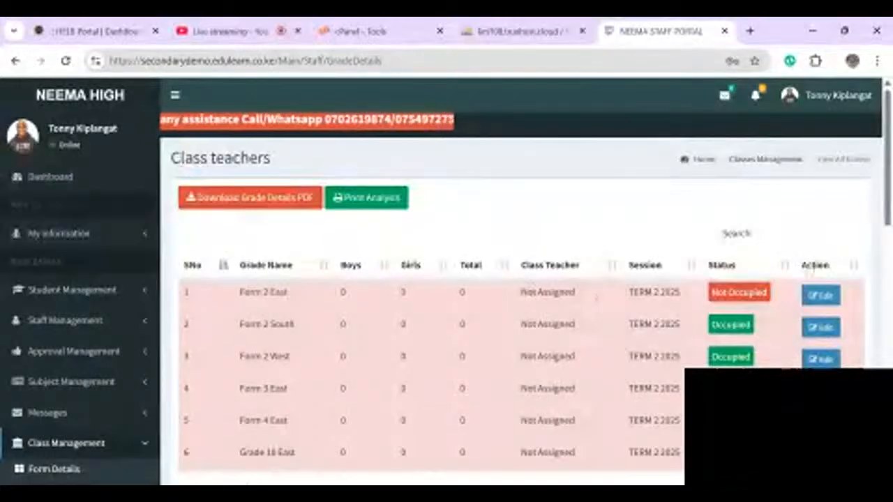
click(823, 296)
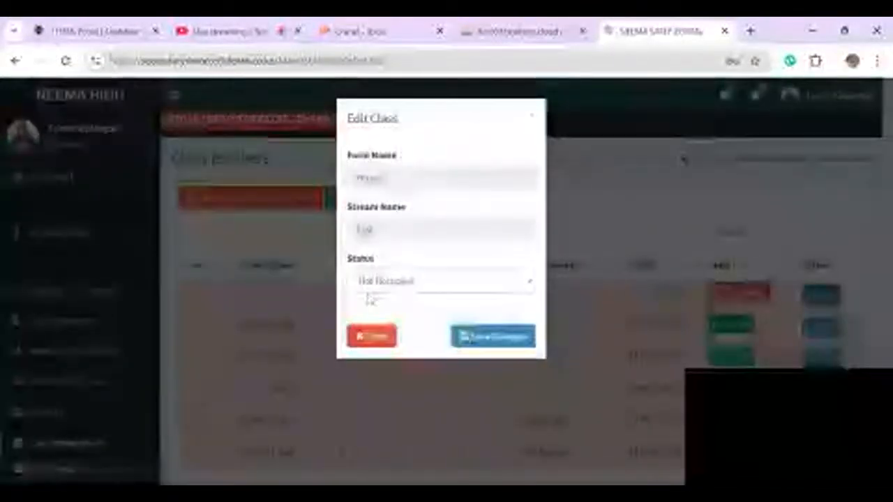
click(370, 286)
click(374, 305)
click(513, 337)
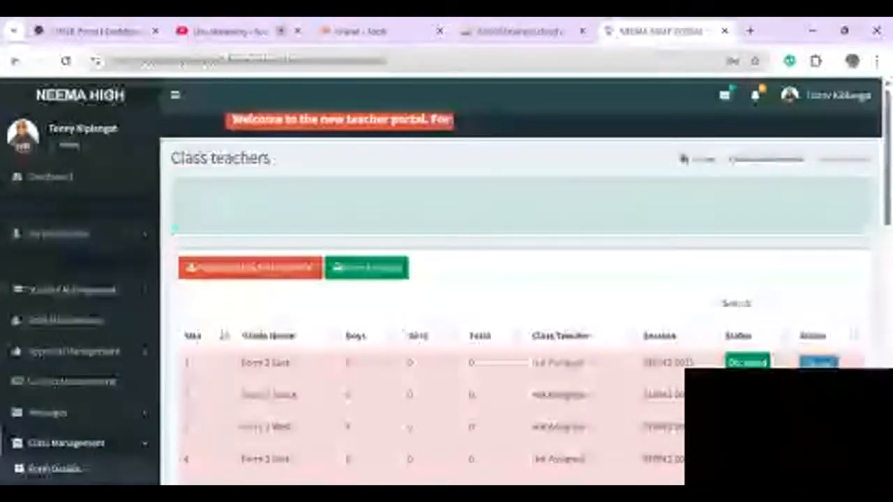
- Collapse Class Management and expand Student Management in the sidebar
scroll(446, 279, down, 1)
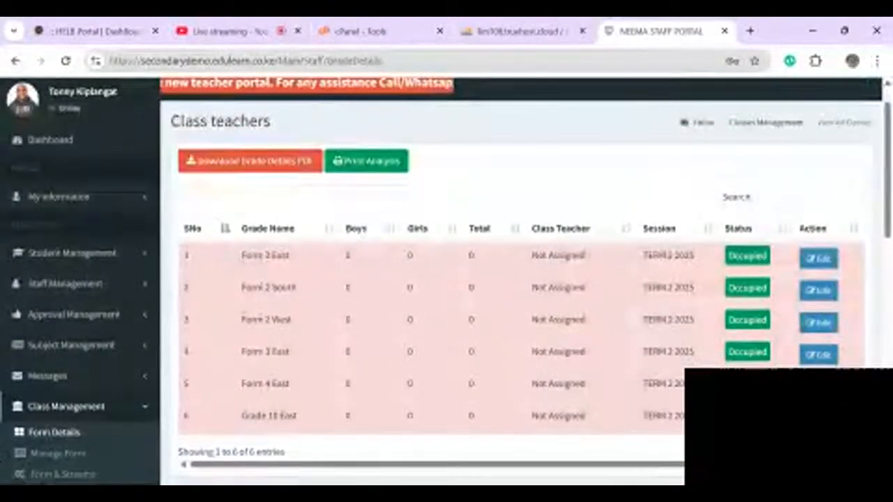
click(63, 408)
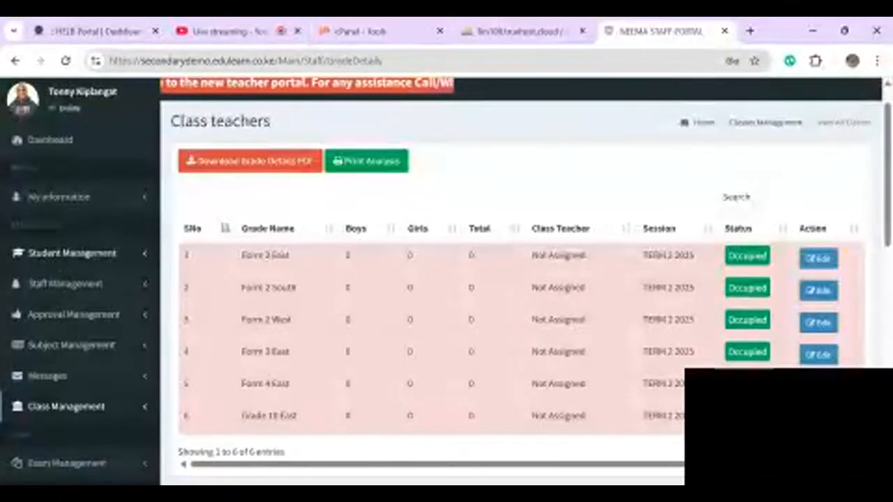
click(74, 254)
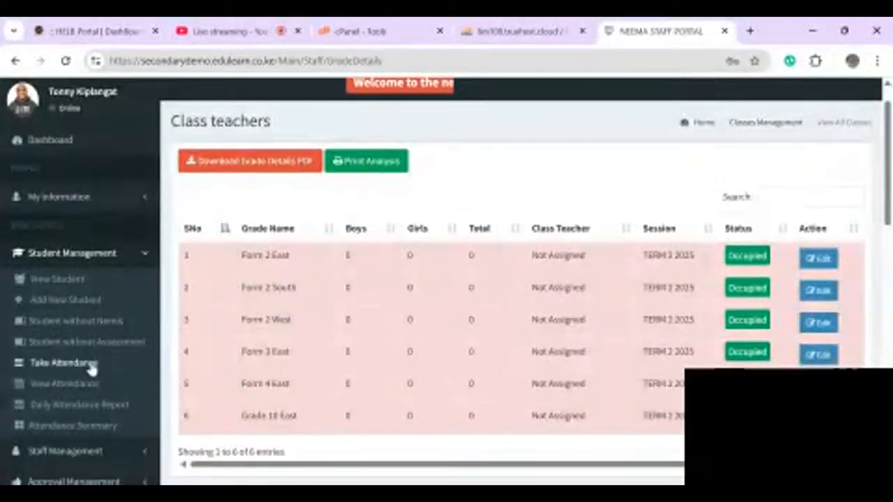
- Visit Student without Assessment, then View Student to show the empty List of All Students
click(82, 340)
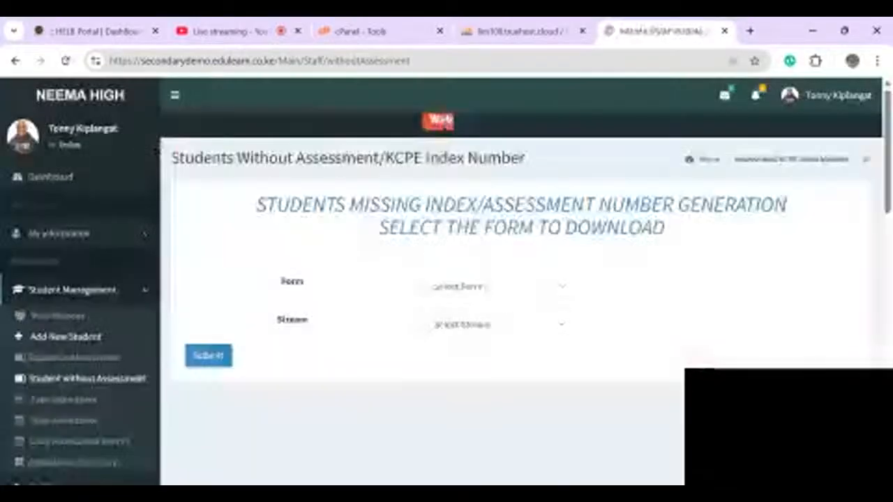
click(56, 315)
click(63, 298)
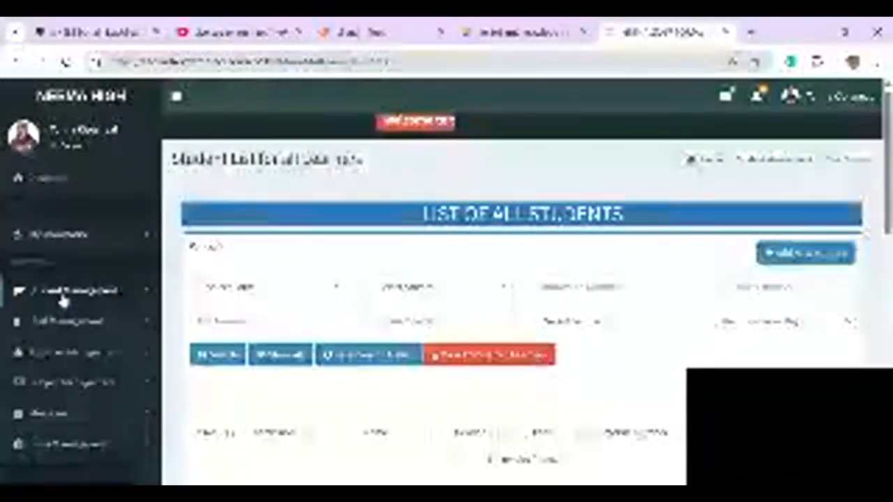
click(63, 299)
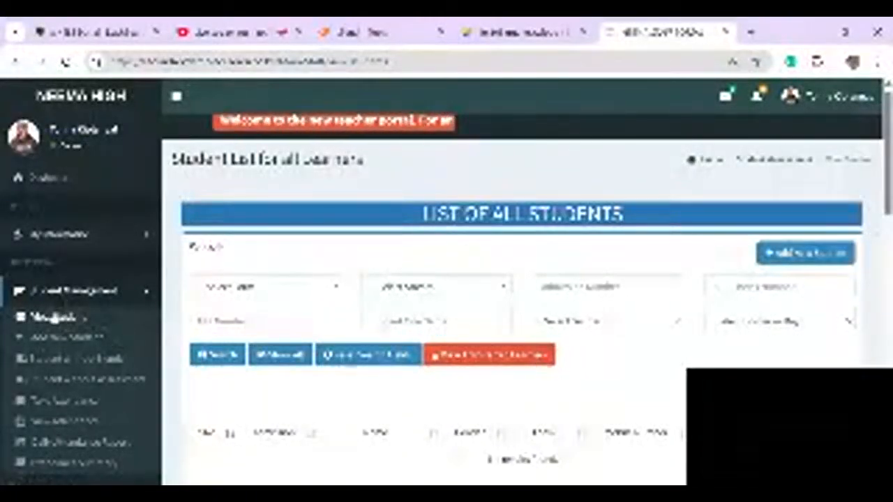
scroll(447, 279, down, 2)
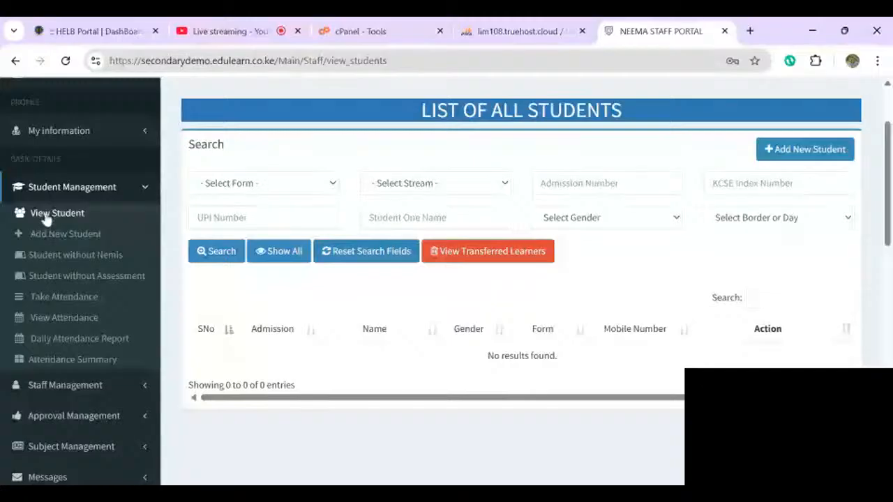
click(46, 217)
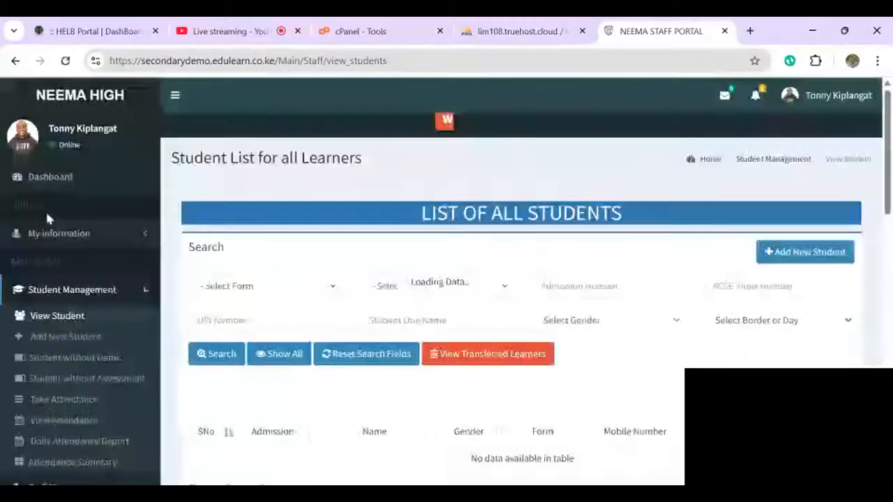
scroll(45, 209, down, 2)
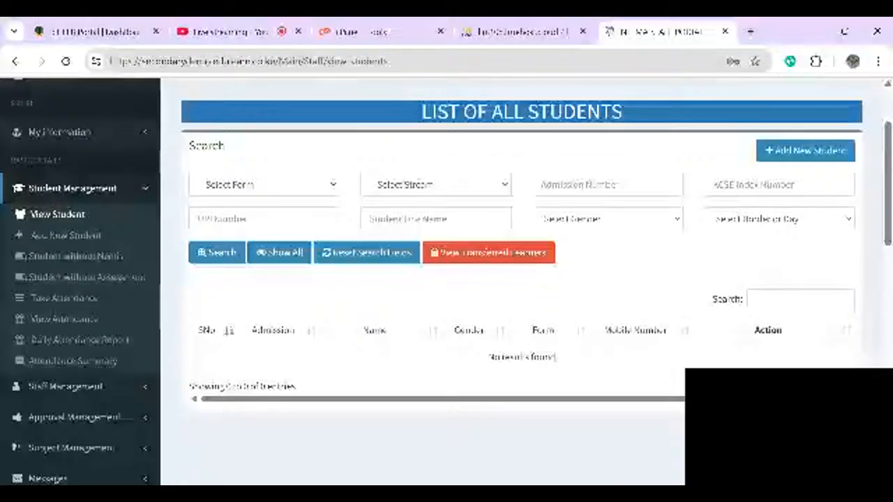
scroll(446, 279, up, 1)
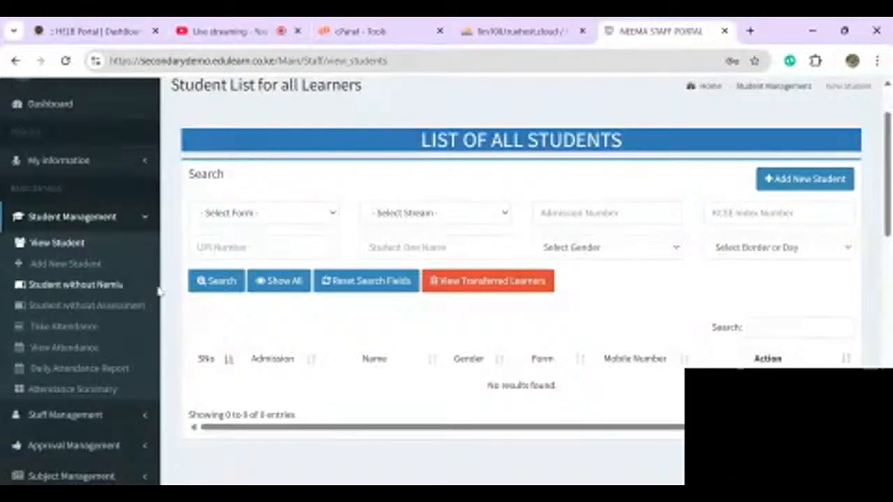
click(44, 270)
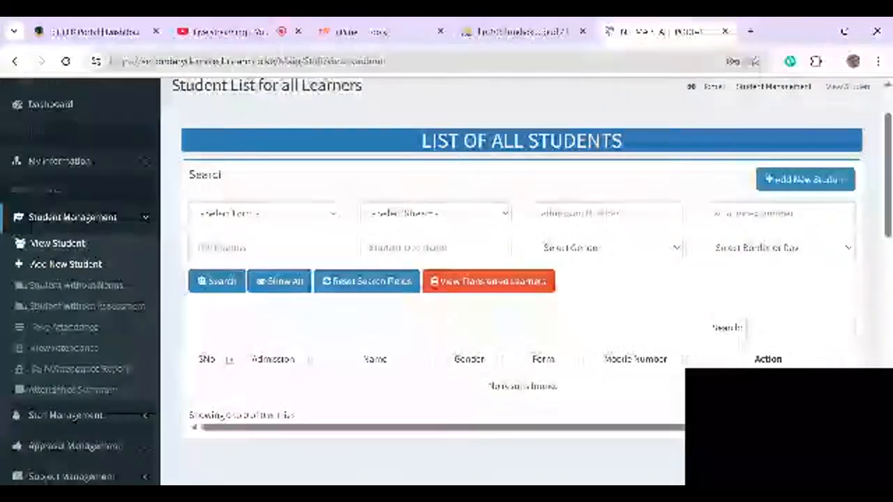
- Open the New Learner form and enter the learner's first and last names
click(809, 180)
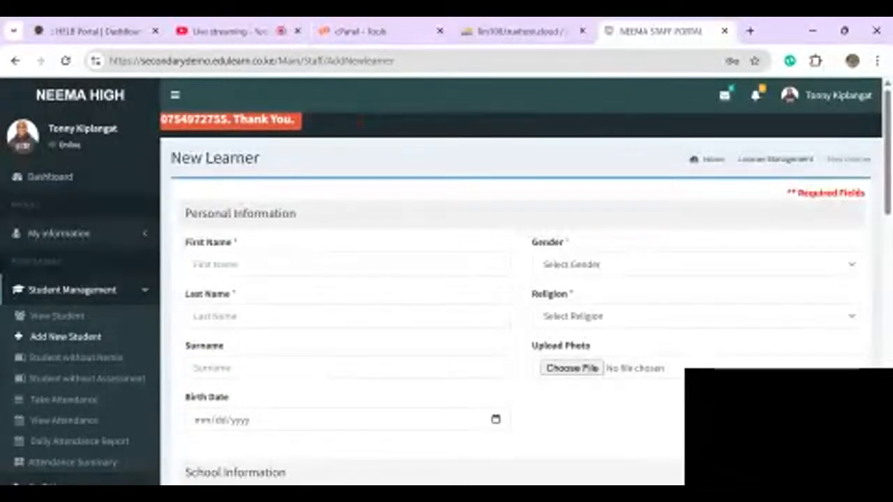
click(347, 264)
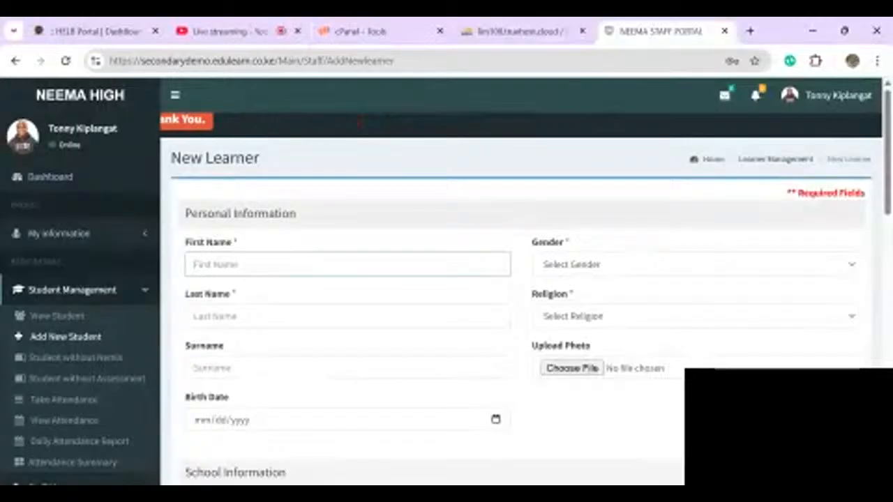
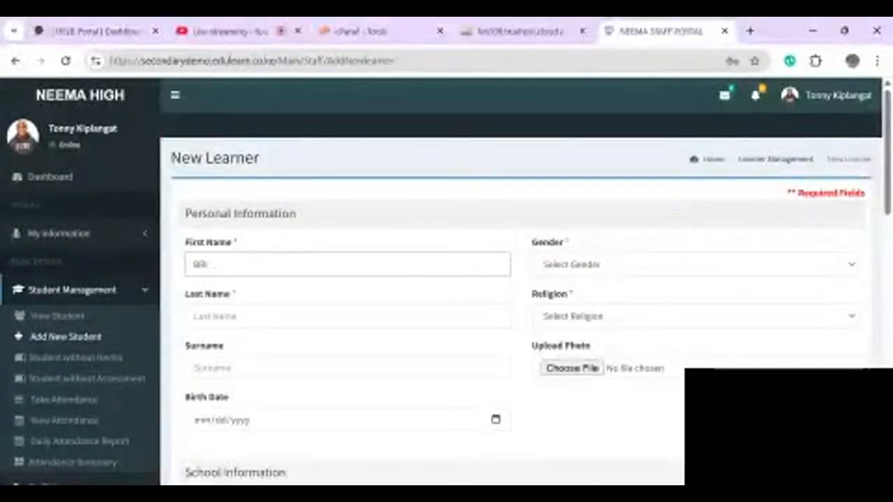
key(Tab)
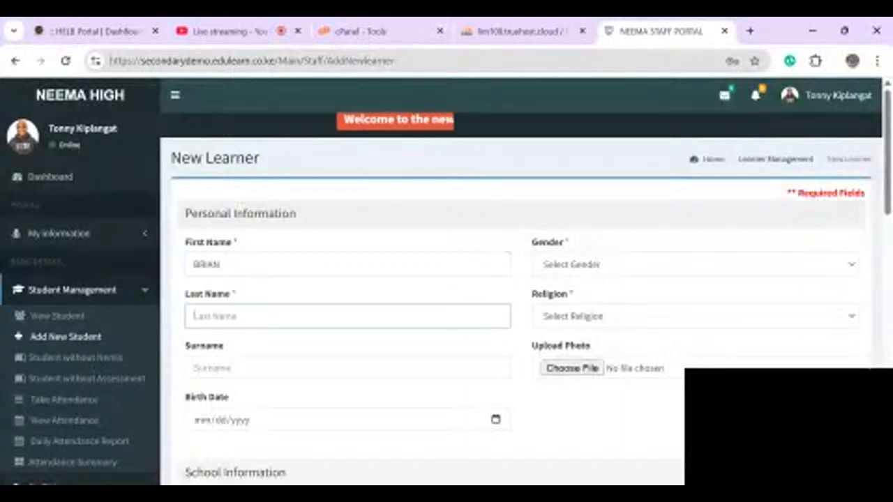
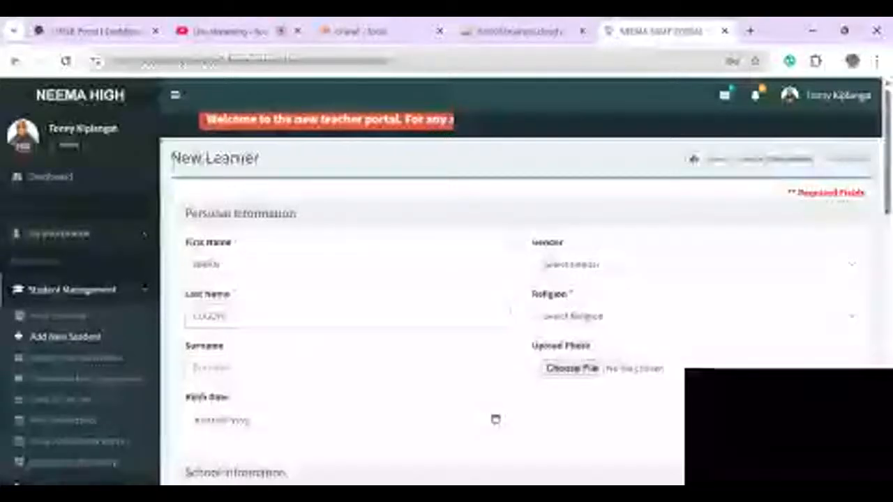
key(Tab)
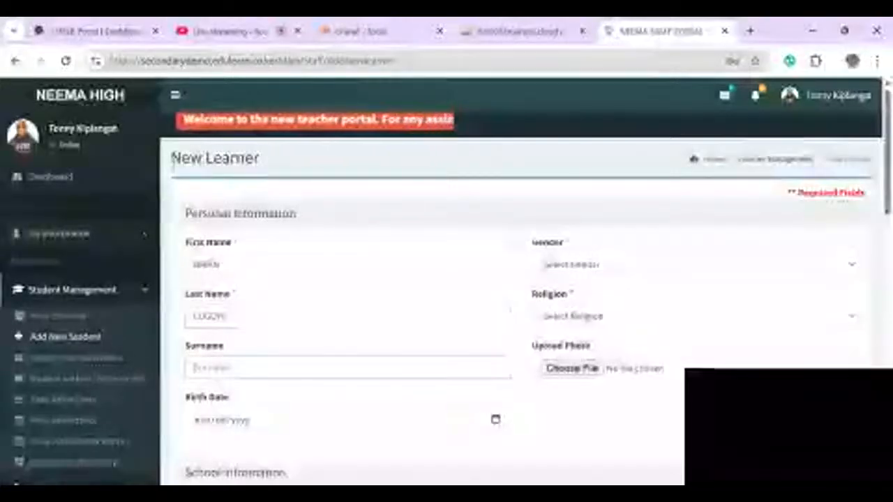
- Set the learner's gender to Male, religion to Christian, and birth date 08/05/2025
click(695, 264)
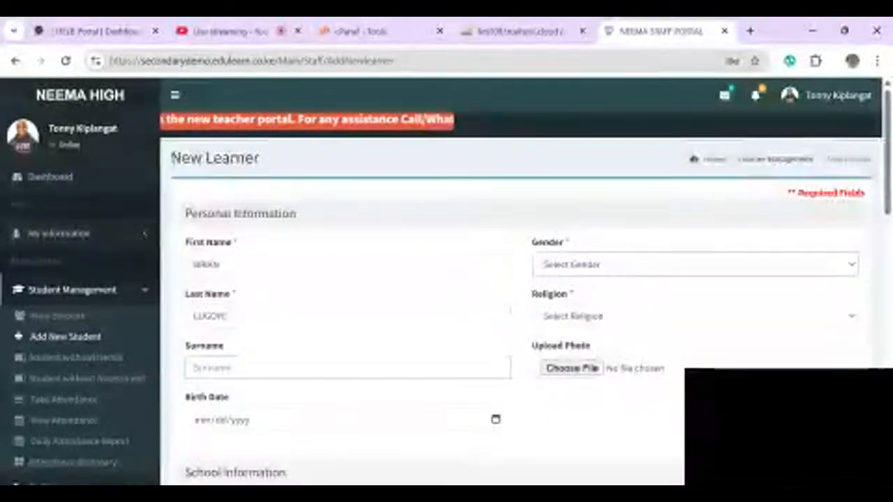
click(554, 297)
click(696, 316)
click(562, 348)
scroll(521, 293, down, 1)
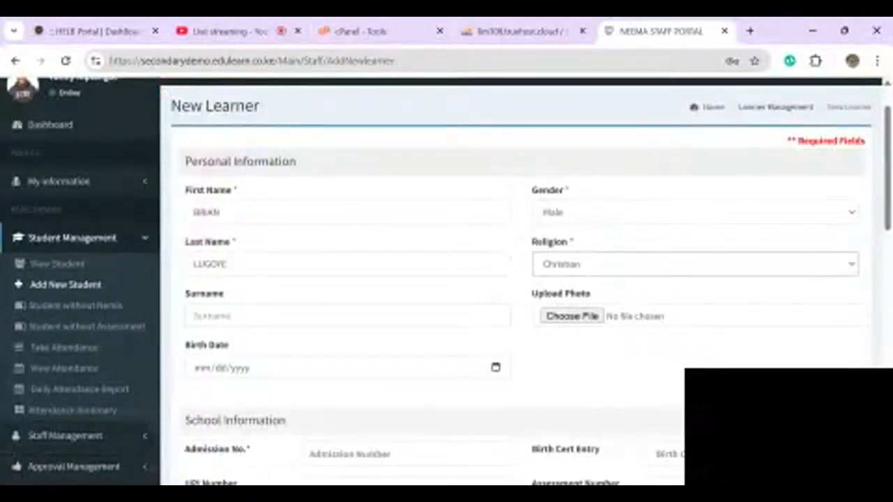
scroll(521, 293, down, 2)
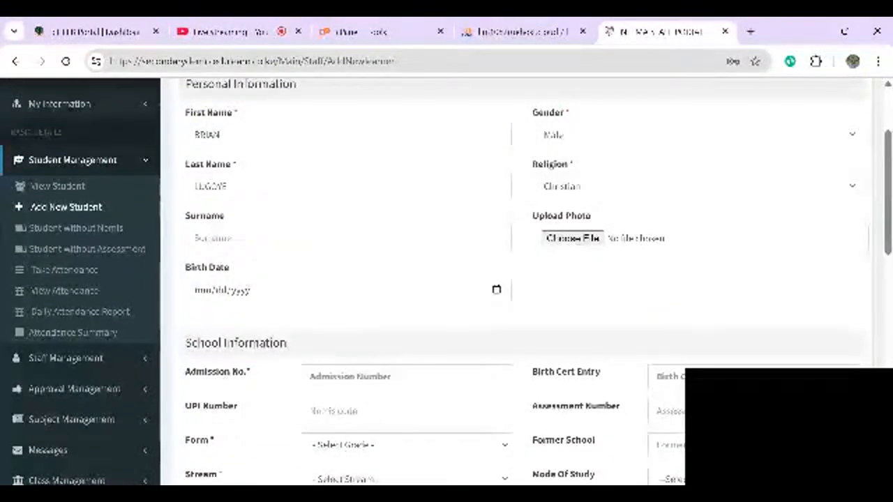
click(265, 371)
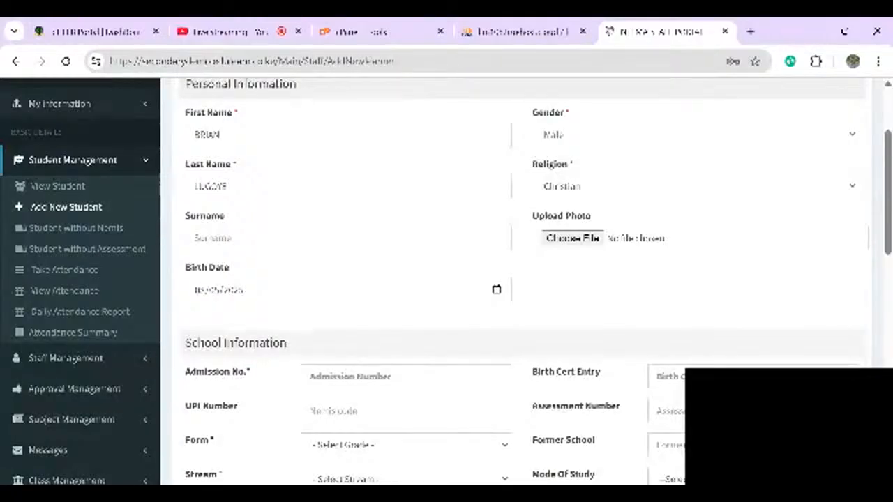
scroll(446, 282, down, 1)
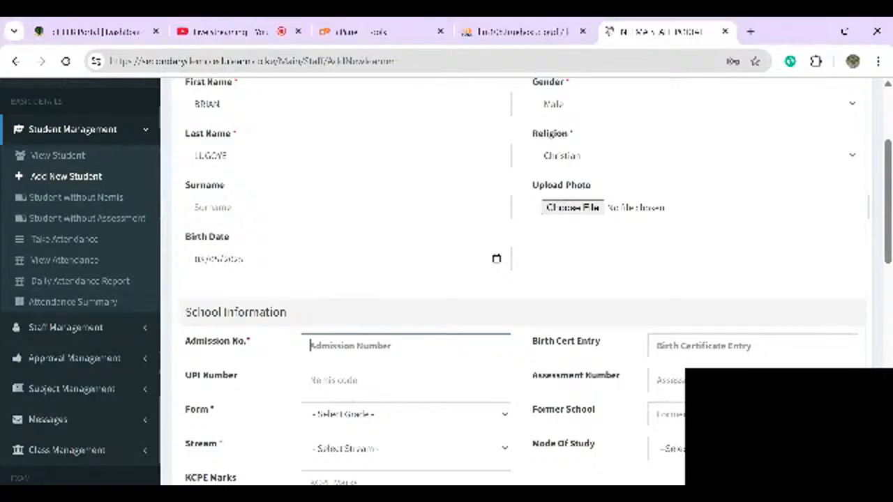
- Enter admission number 100, removing the extra zero typed by mistake
text(1)
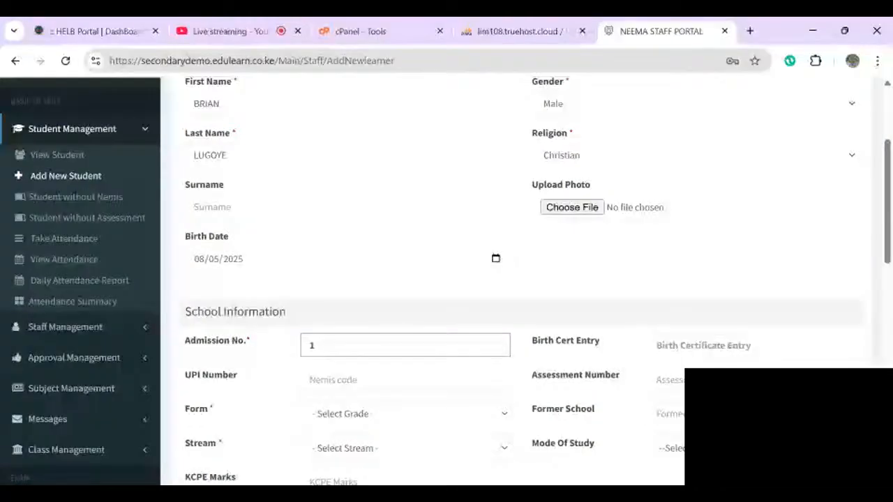
text(000)
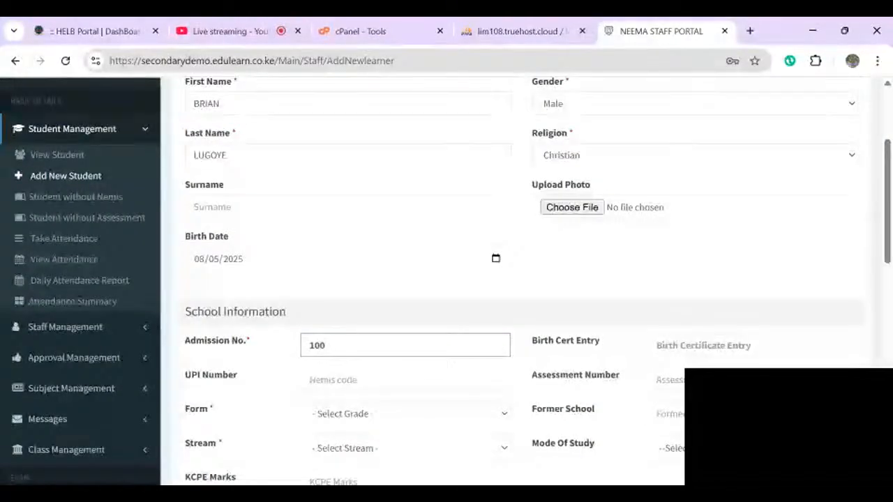
key(BackSpace)
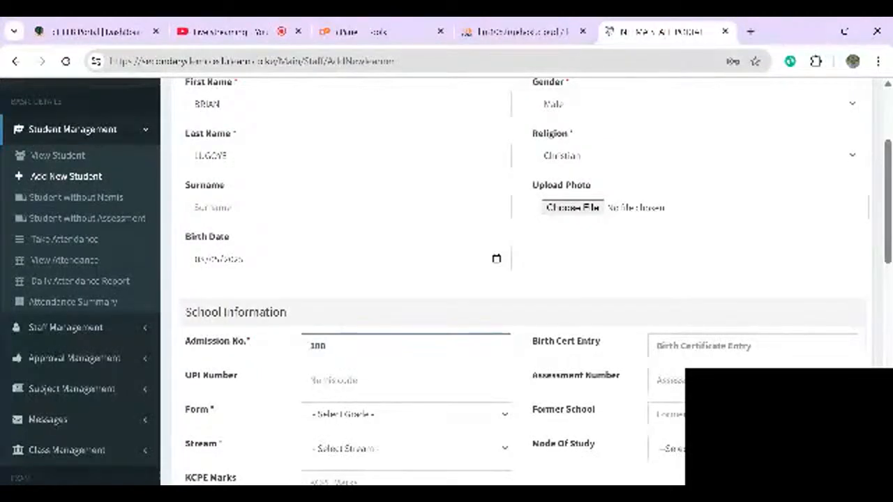
click(669, 345)
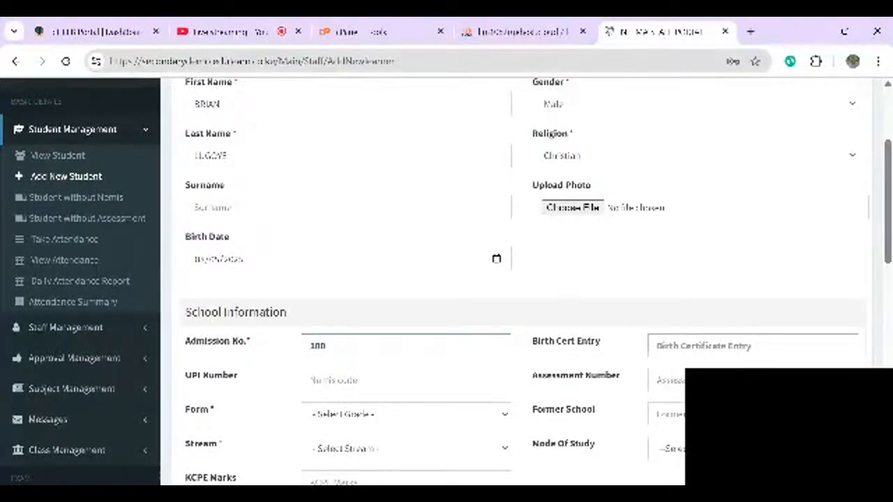
scroll(516, 279, down, 1)
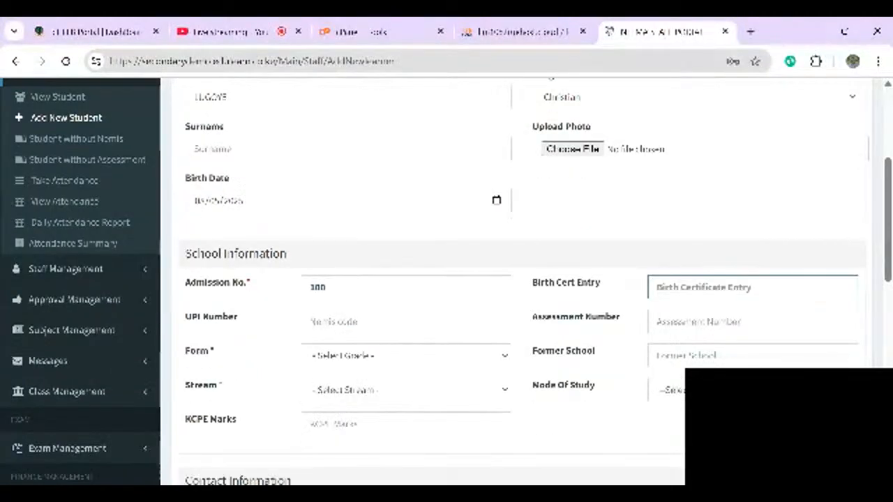
scroll(516, 279, down, 1)
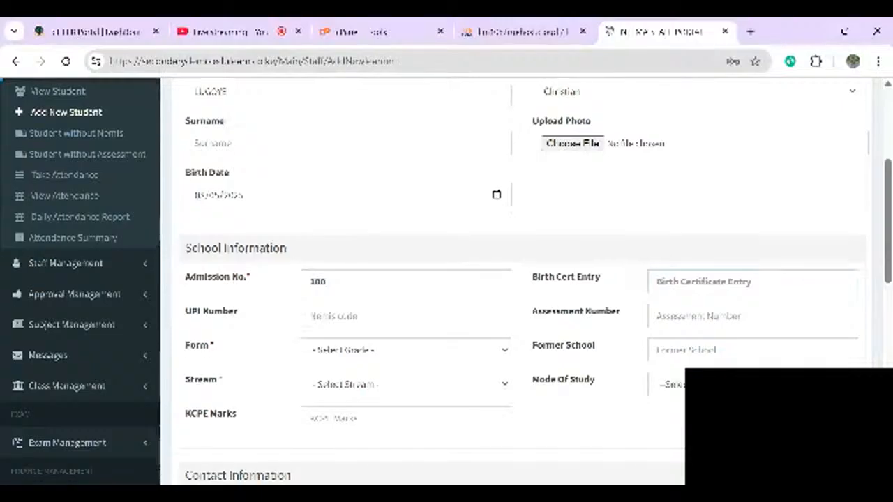
click(699, 316)
- Place the learner in Form 2, East stream, and move on to the parent details
key(Tab)
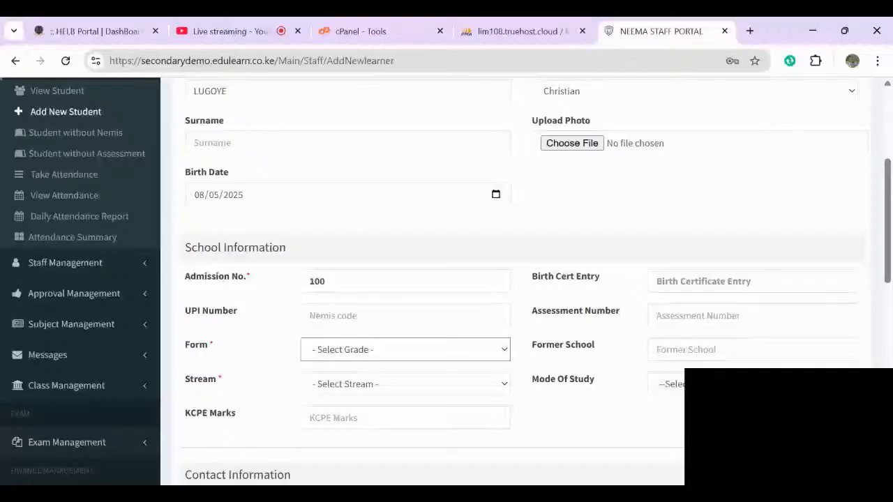
key(Down)
key(Down)
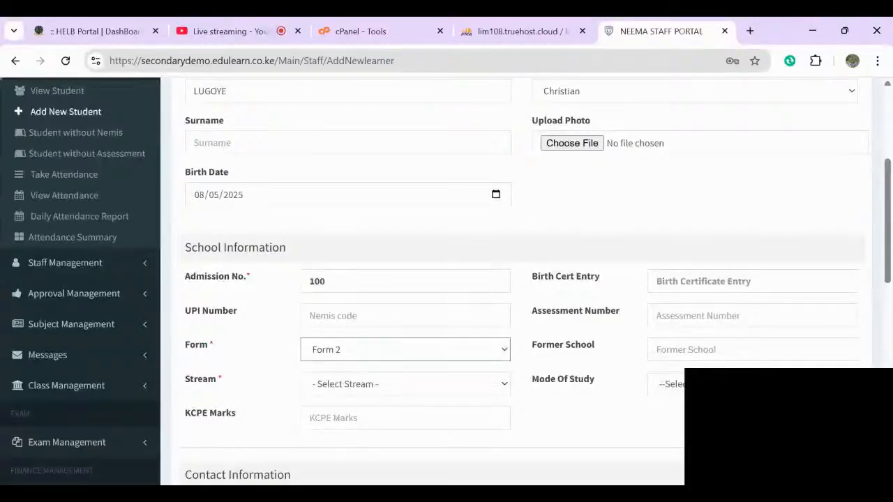
key(Tab)
key(Down)
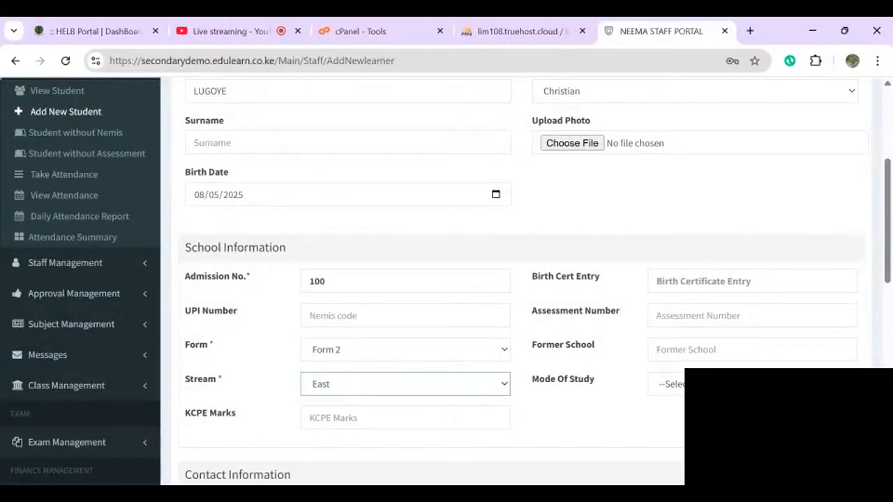
scroll(447, 279, down, 1)
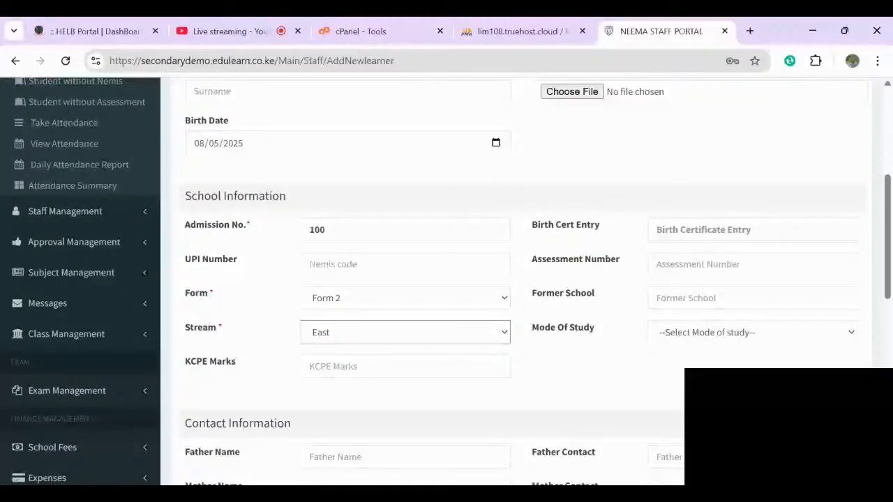
click(752, 333)
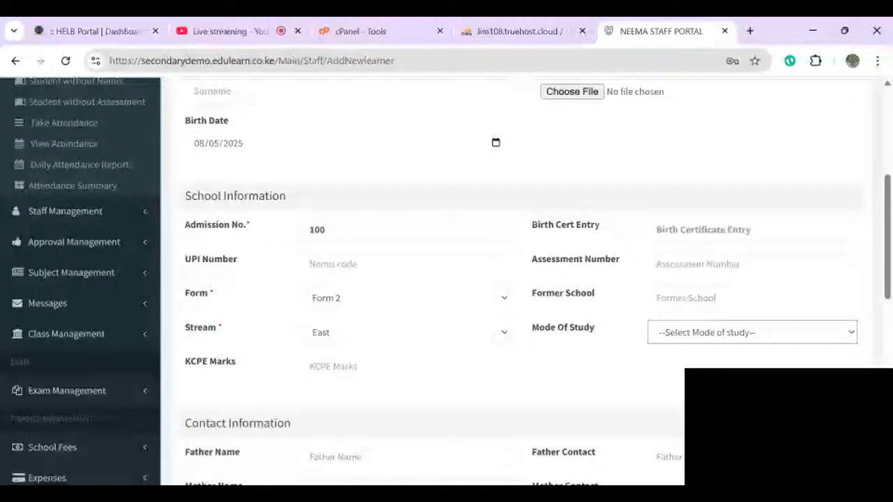
scroll(406, 325, down, 2)
click(406, 326)
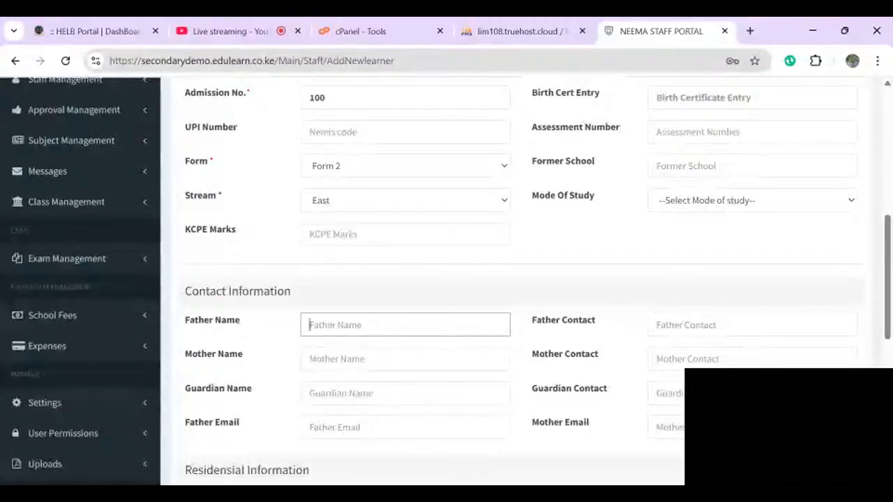
- Fill Father Name and Father Contact with N/A and save the learner
text(N/A)
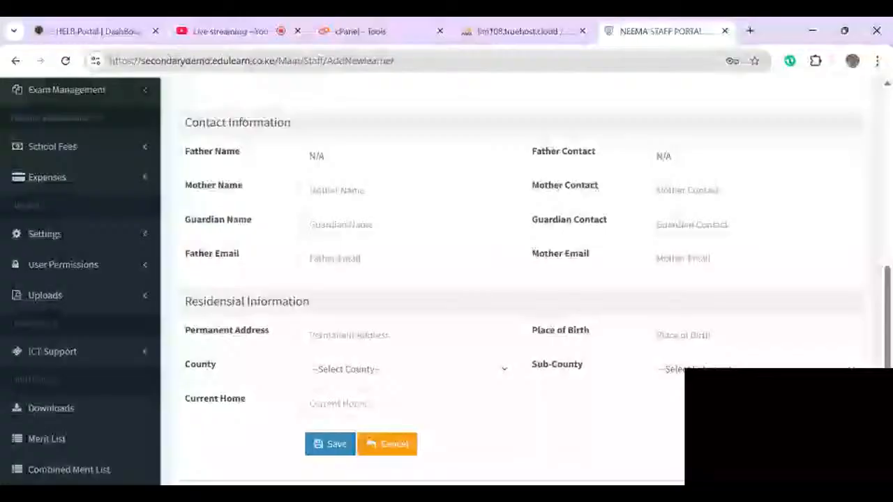
click(330, 444)
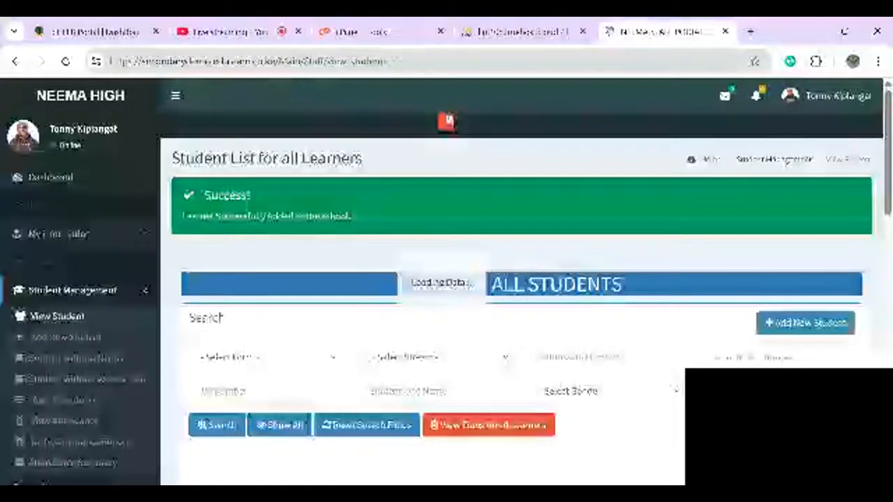
scroll(522, 282, down, 2)
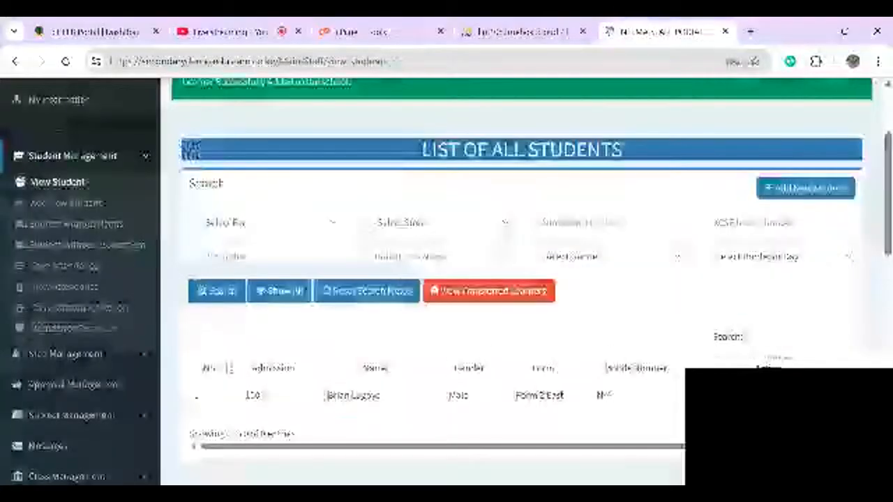
scroll(446, 282, down, 1)
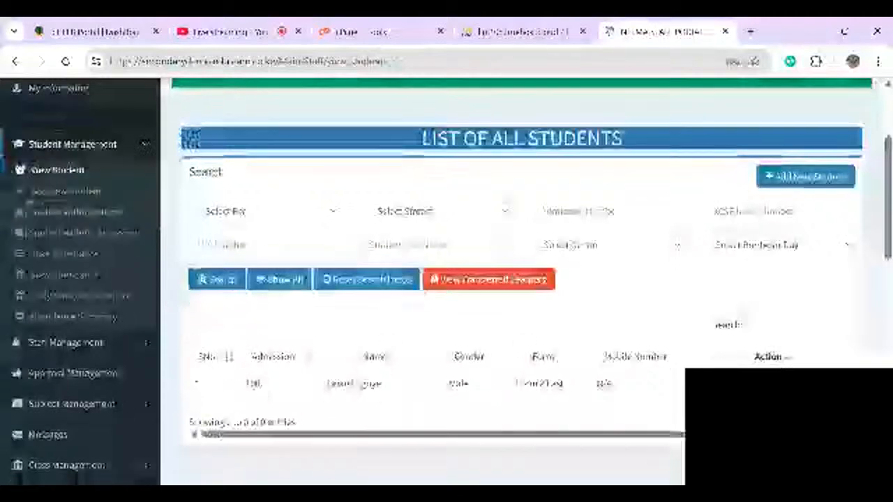
scroll(521, 282, up, 1)
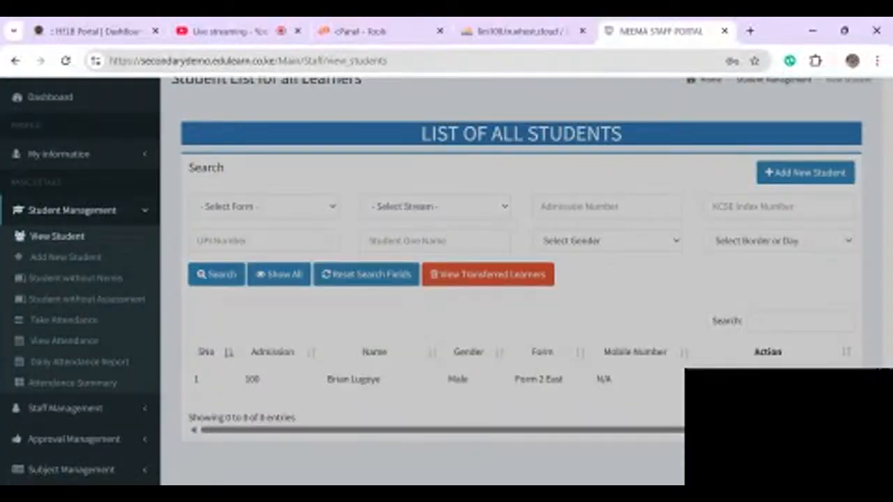
scroll(442, 293, down, 5)
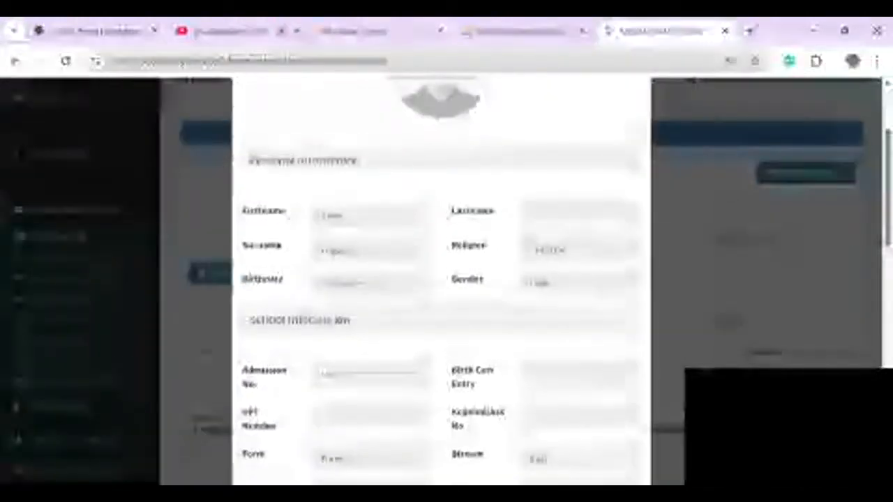
scroll(442, 293, up, 5)
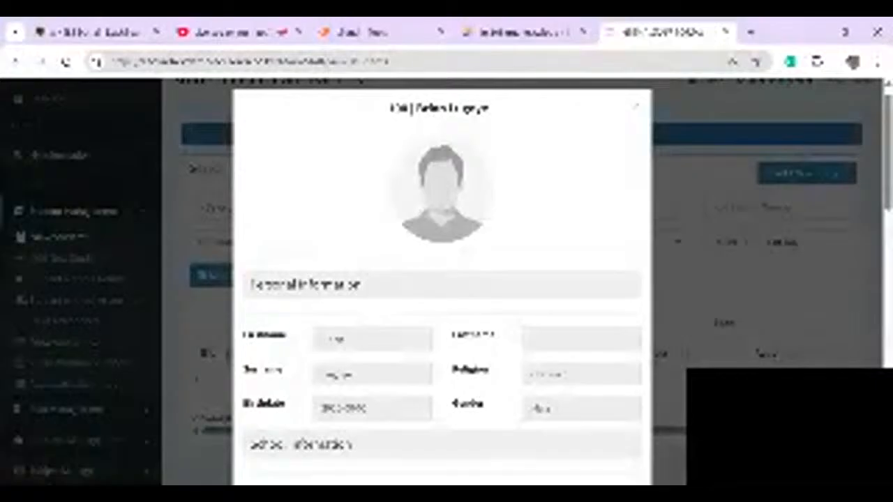
scroll(442, 279, down, 5)
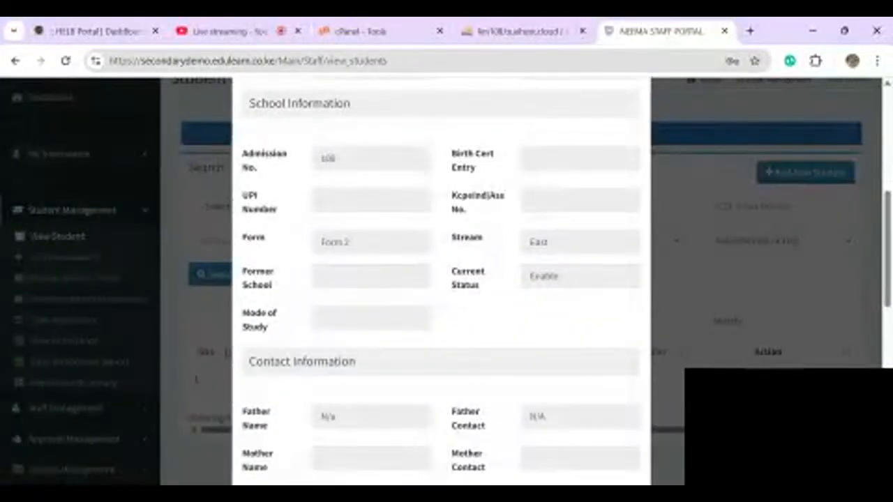
scroll(441, 279, down, 6)
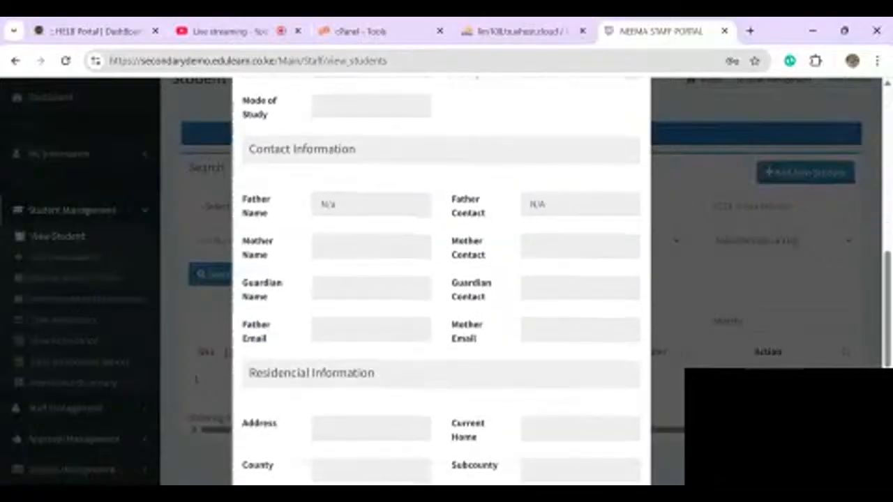
scroll(441, 279, down, 3)
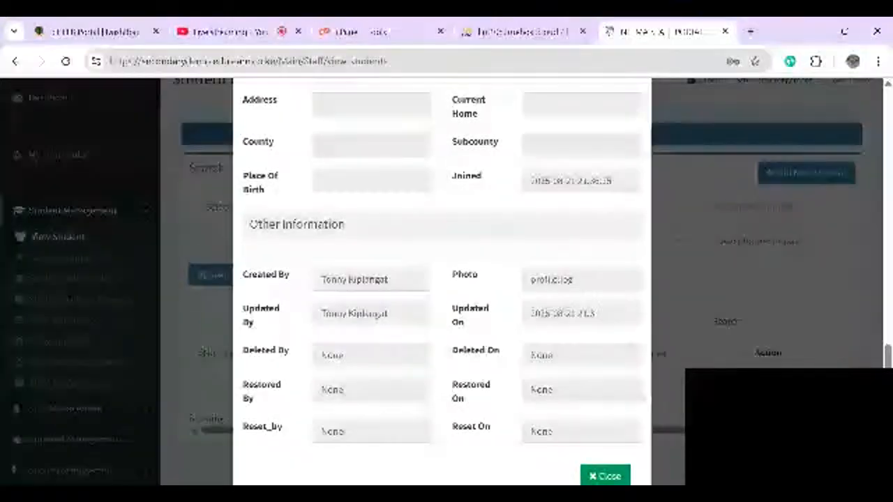
scroll(442, 279, up, 10)
scroll(441, 279, down, 10)
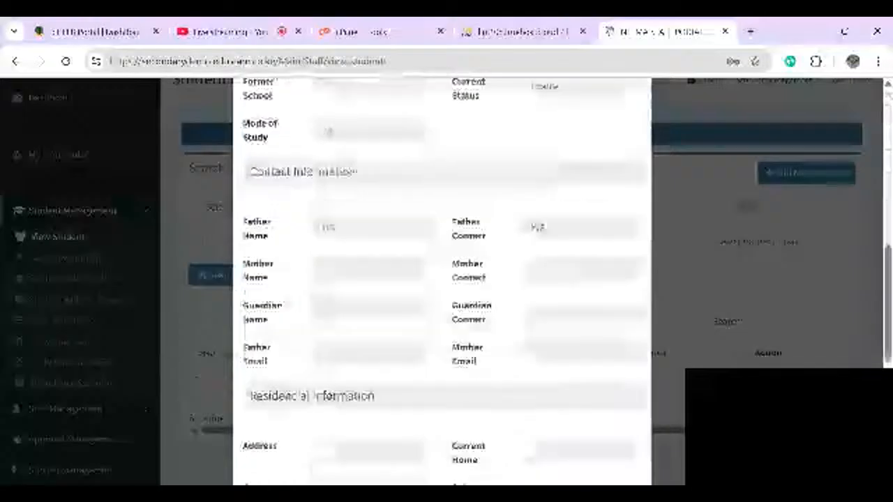
key(Escape)
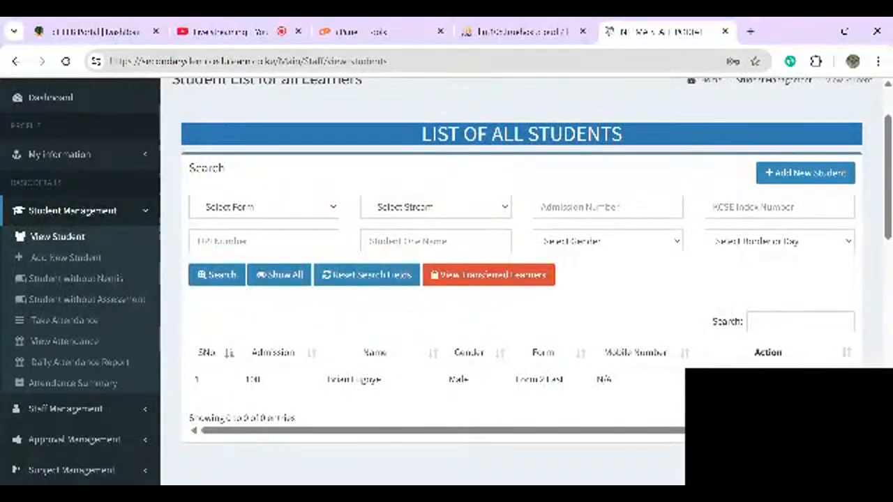
- Enter the new learner's first and last names, with gender Male and religion Christian
click(806, 172)
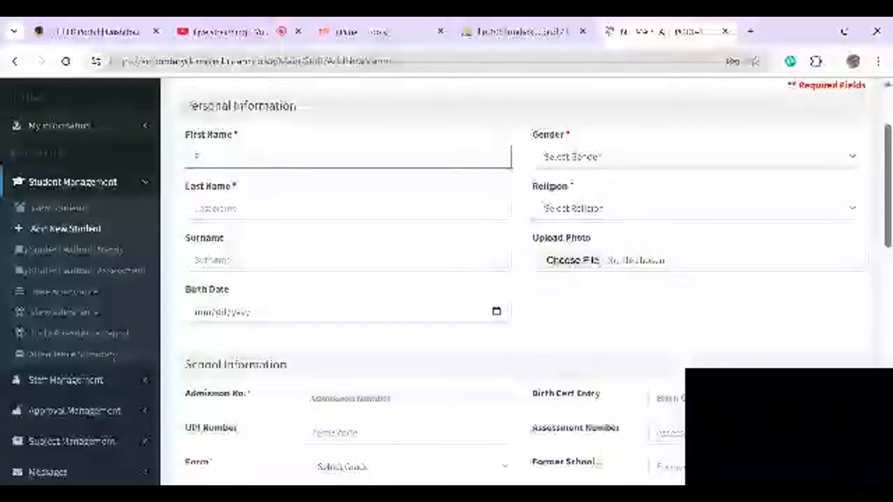
key(BackSpace)
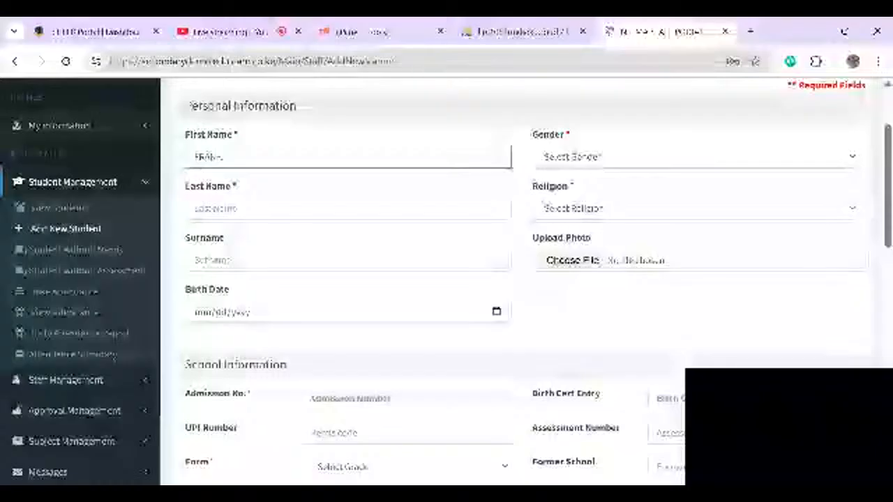
key(Tab)
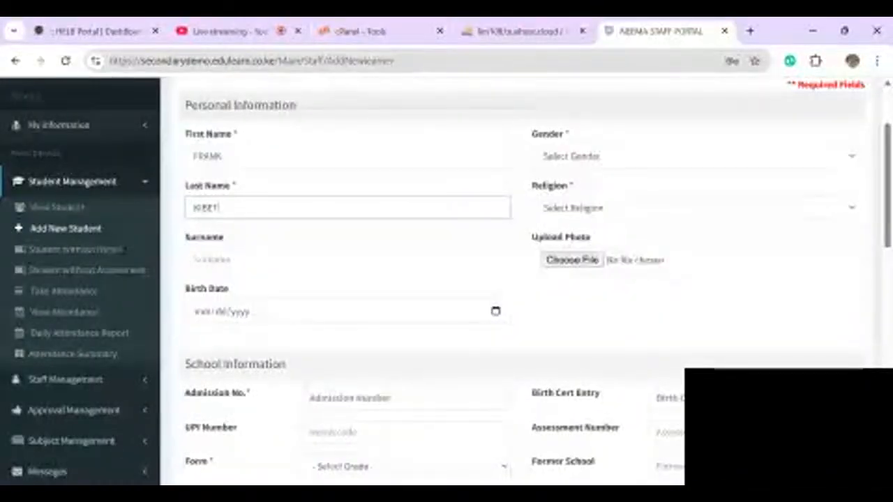
key(Tab)
key(Down)
key(Tab)
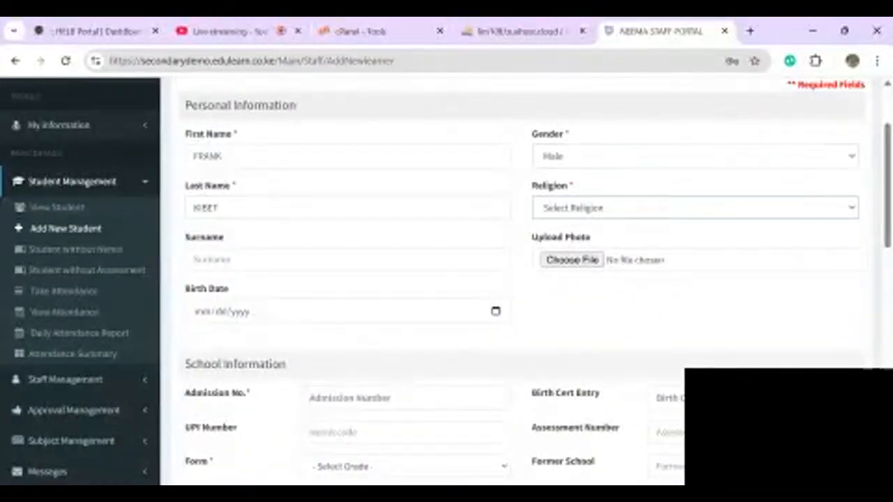
key(Down)
- Give the learner admission number 101 and place them in Form 2, East stream
scroll(446, 279, down, 1)
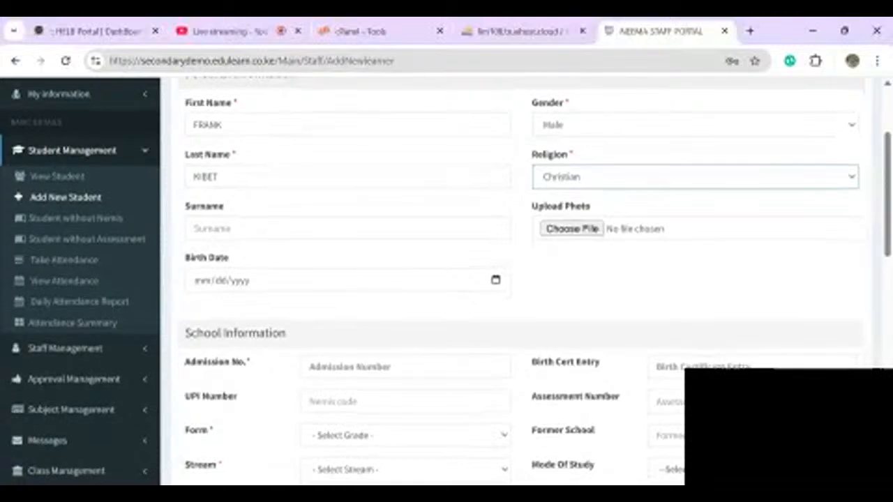
scroll(446, 279, down, 2)
click(405, 220)
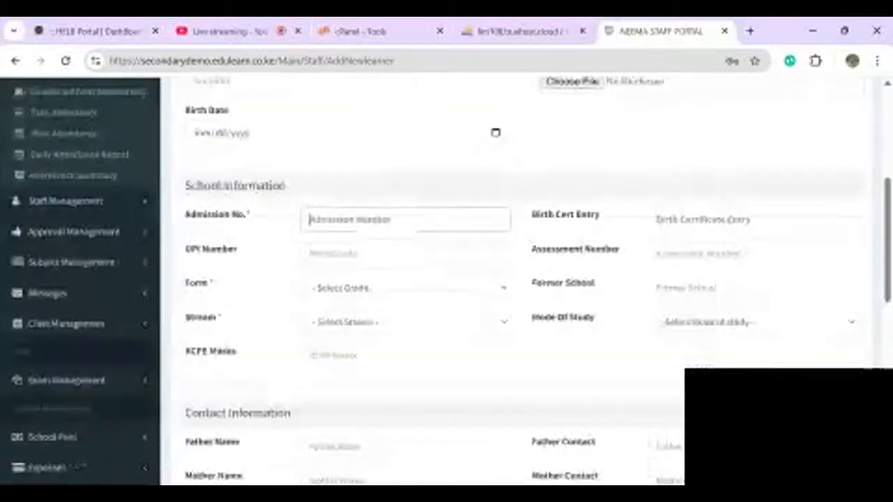
text(101)
key(Tab)
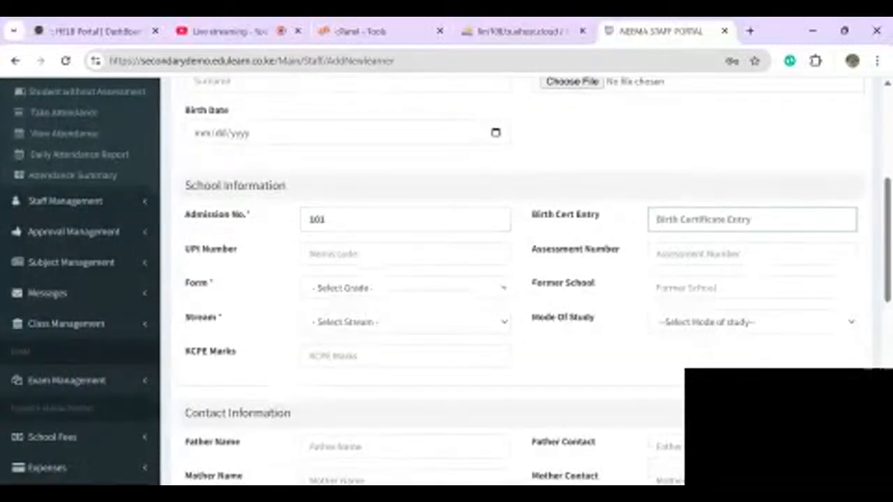
key(Tab)
key(Tab)
key(Tab)
key(Down)
key(Down)
key(Tab)
key(Tab)
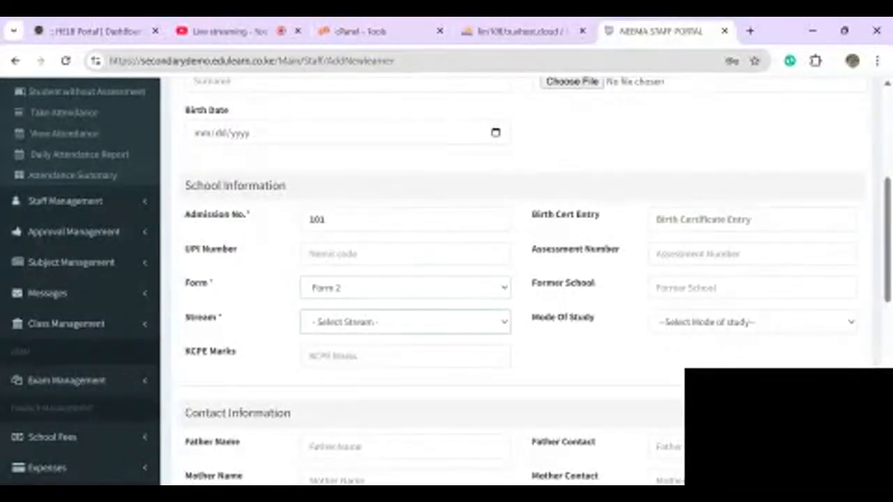
key(Down)
- Fill the father's details from saved entries and save the learner
scroll(447, 279, down, 1)
scroll(446, 279, down, 3)
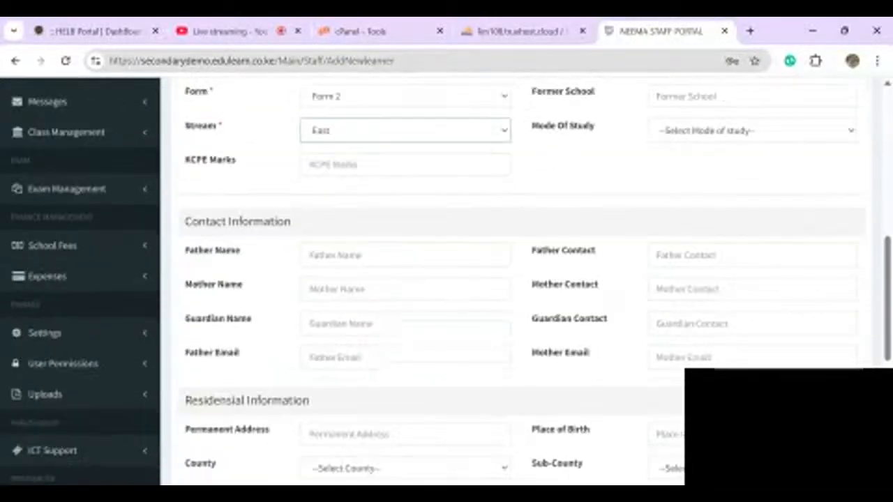
click(406, 195)
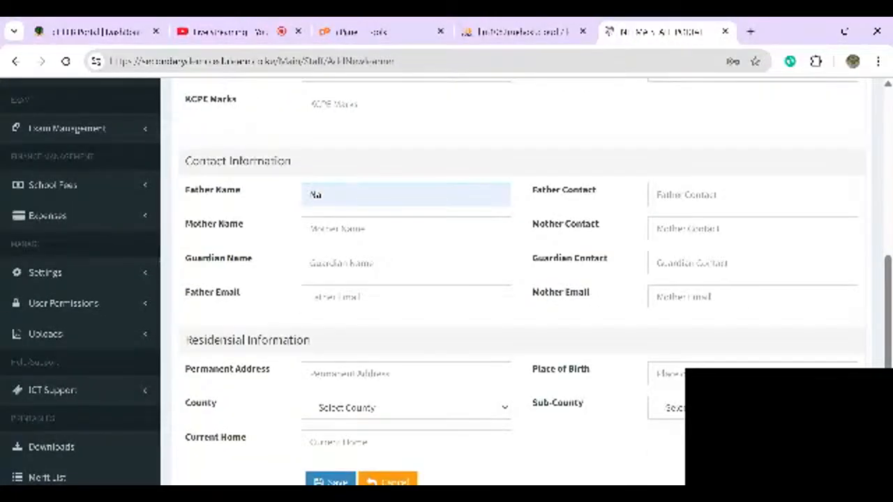
key(Down)
key(Return)
scroll(447, 279, down, 5)
click(331, 175)
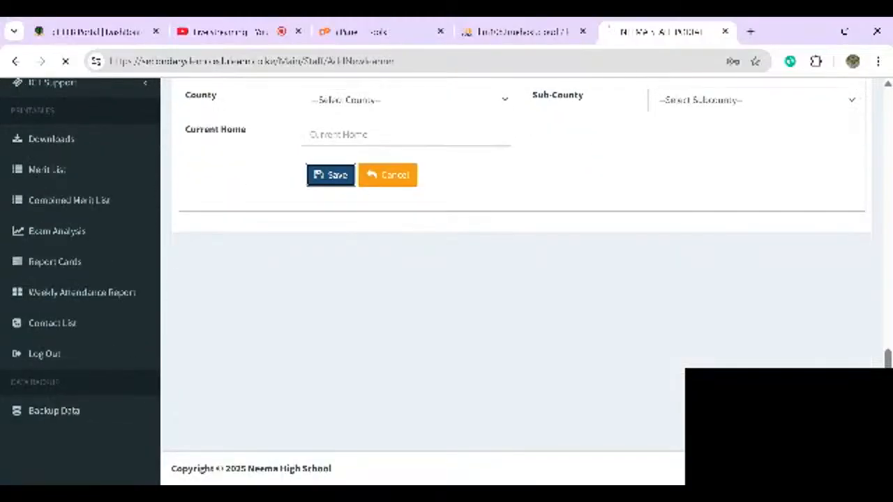
scroll(447, 279, down, 5)
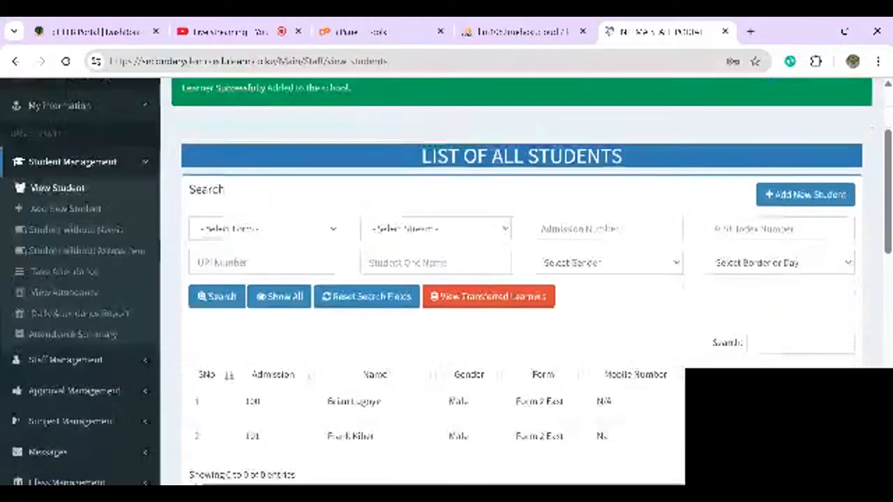
- Search the student list with filters Form 2 and stream East
scroll(446, 279, up, 5)
click(263, 345)
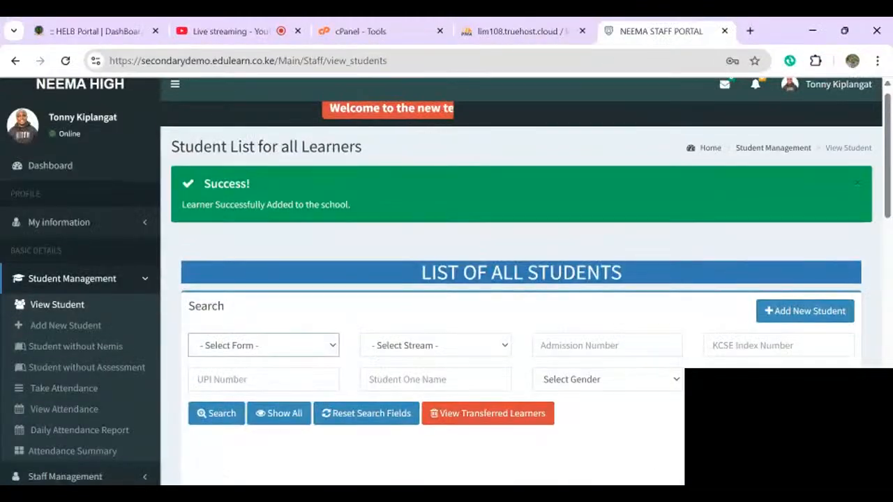
key(Down)
key(Down)
key(Tab)
key(Down)
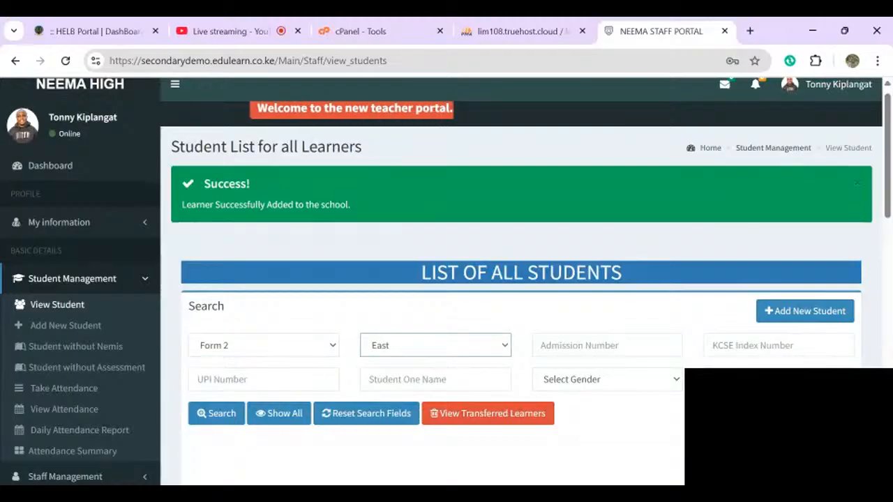
key(Tab)
scroll(446, 279, down, 2)
click(216, 239)
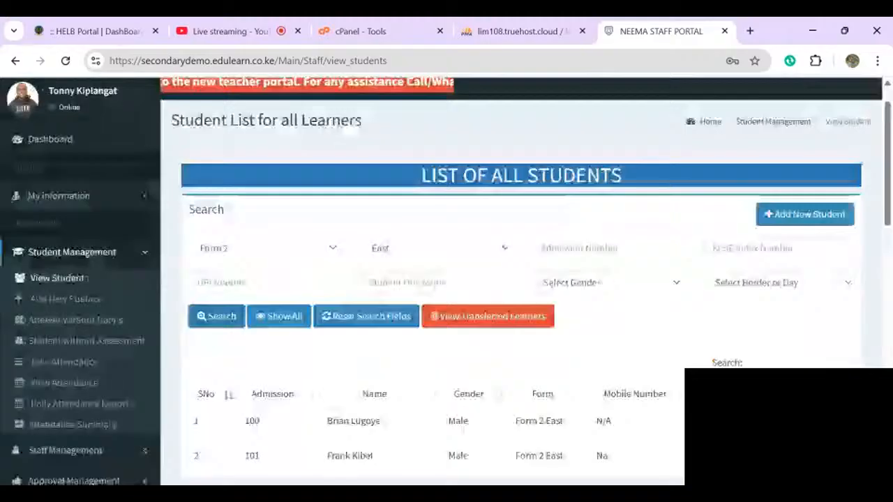
click(805, 214)
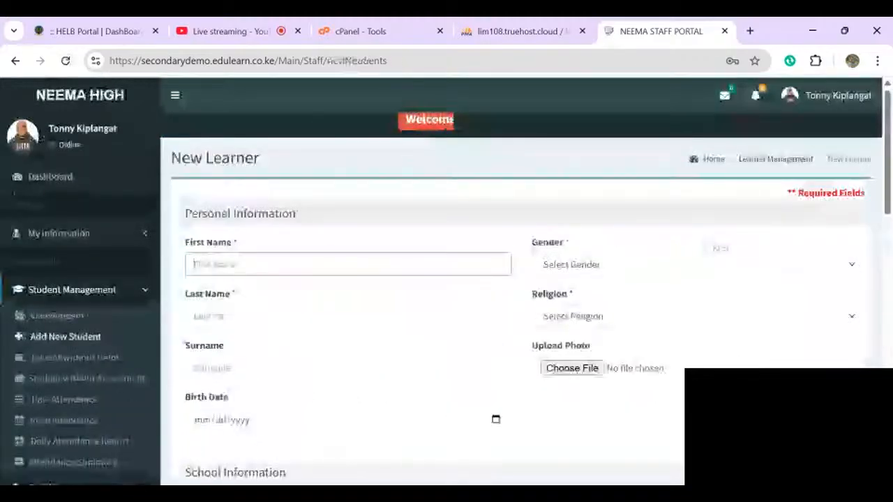
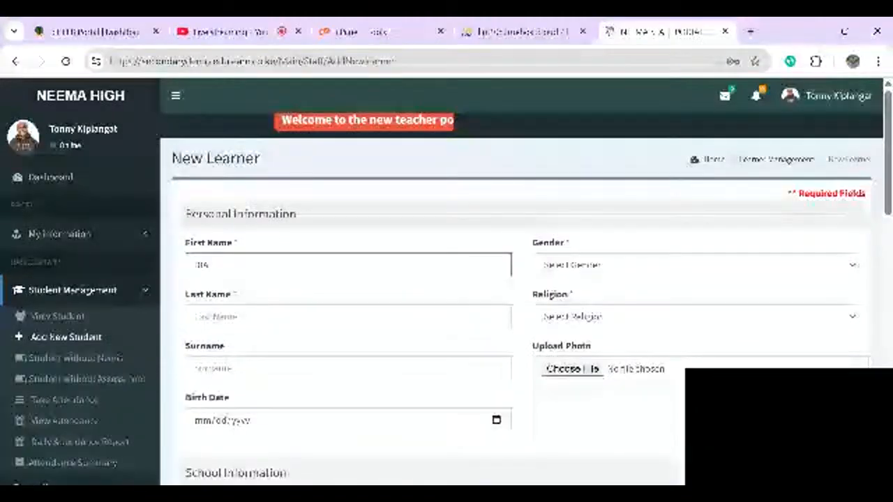
- Enter the third learner's first and last names, gender Female and religion Christian
key(Tab)
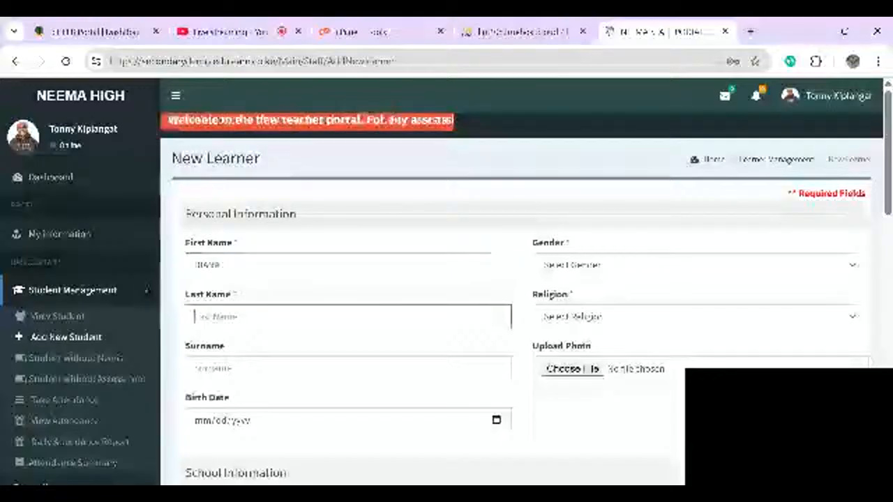
scroll(600, 265, down, 1)
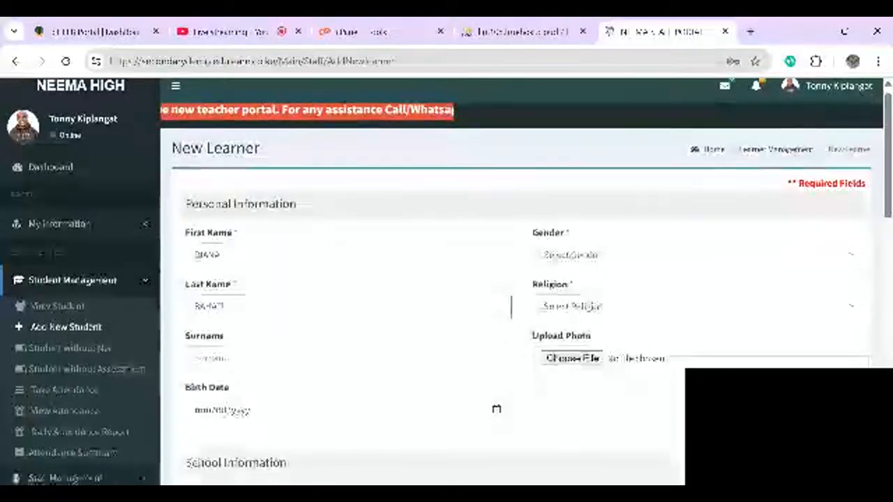
click(600, 220)
click(586, 249)
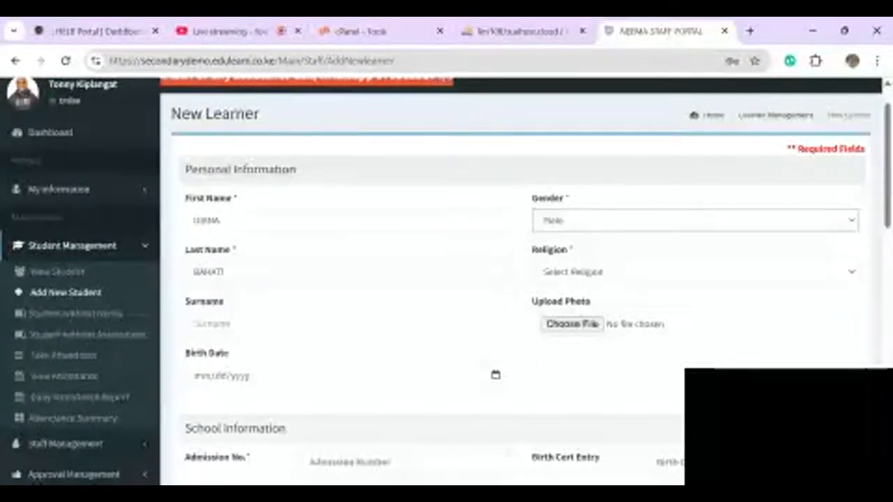
key(Down)
key(Tab)
key(Down)
- Give the learner admission number 102 and place them in Form 2, East stream
scroll(523, 279, down, 3)
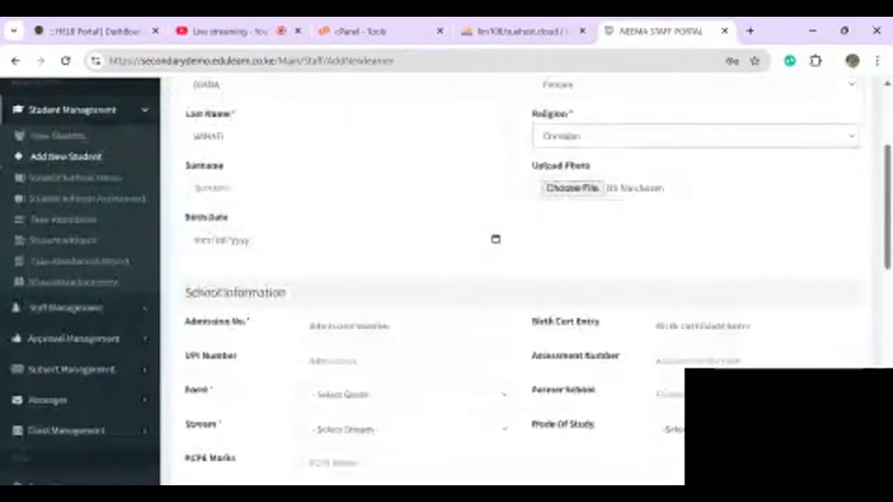
scroll(389, 258, down, 1)
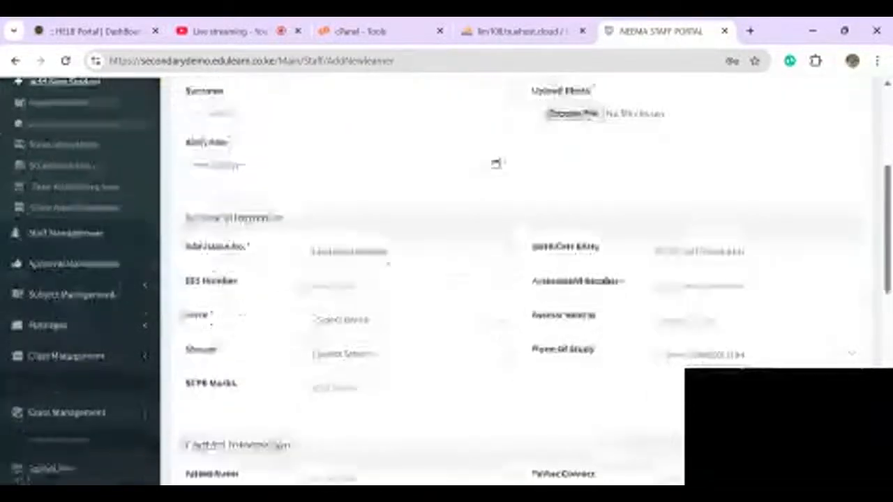
click(388, 255)
text(100)
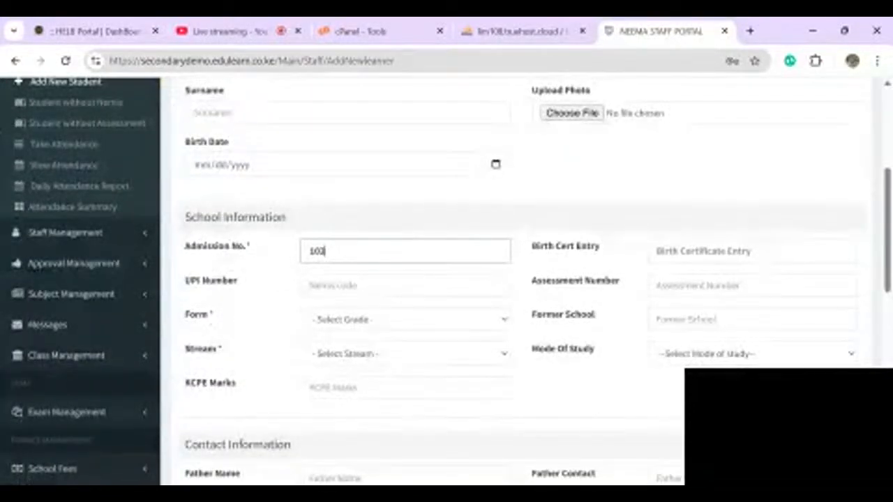
click(404, 320)
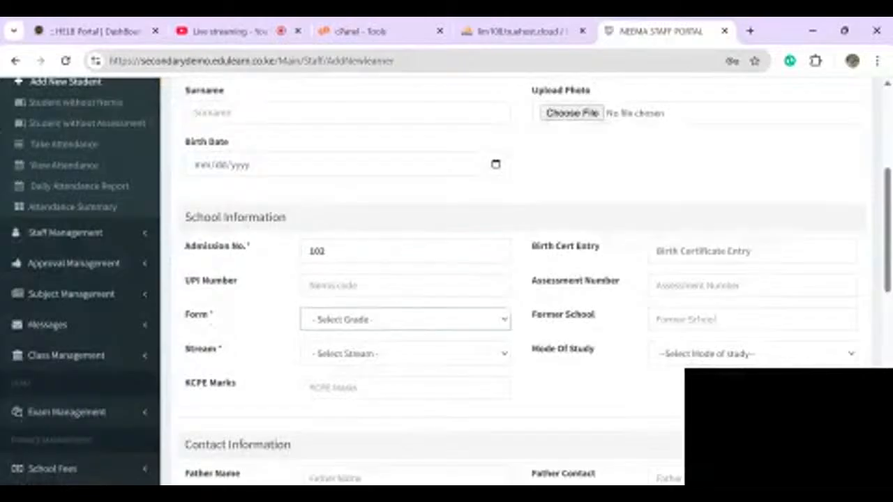
click(348, 361)
click(405, 354)
click(348, 384)
- Fill the father's name and contact from saved entries, save, and start another learner
scroll(405, 353, down, 3)
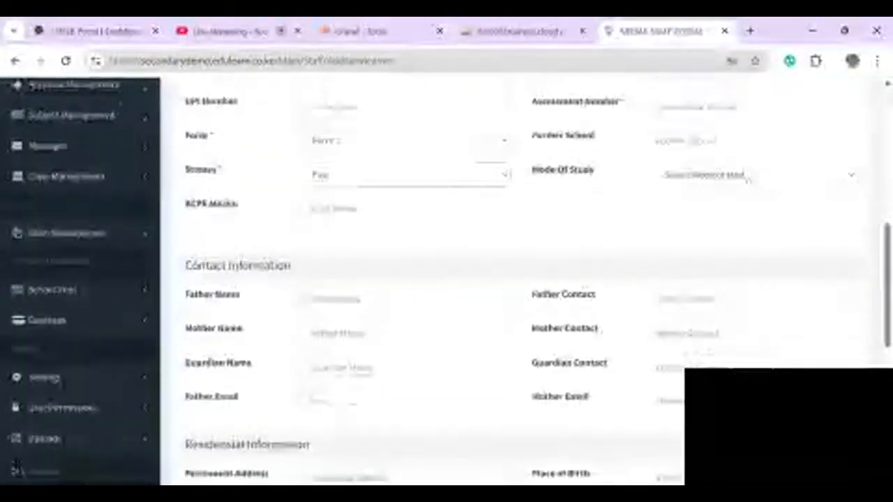
scroll(746, 178, down, 2)
click(404, 160)
text(Ne)
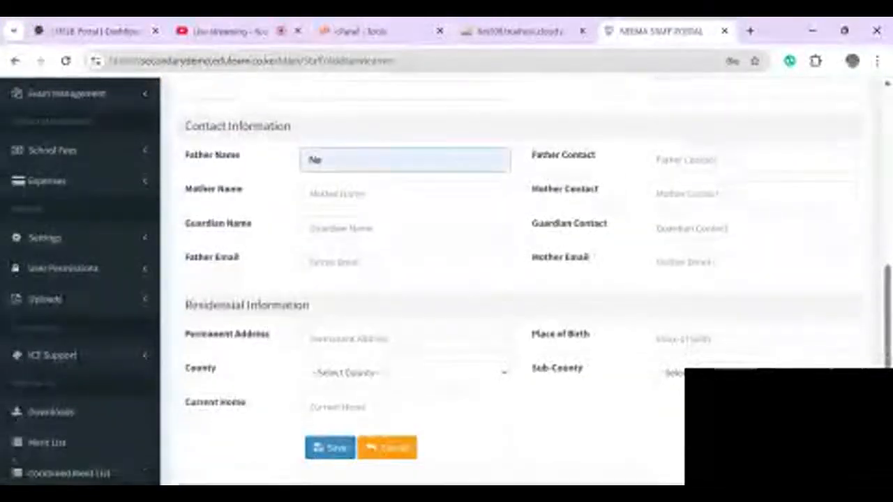
click(752, 159)
click(697, 187)
click(404, 160)
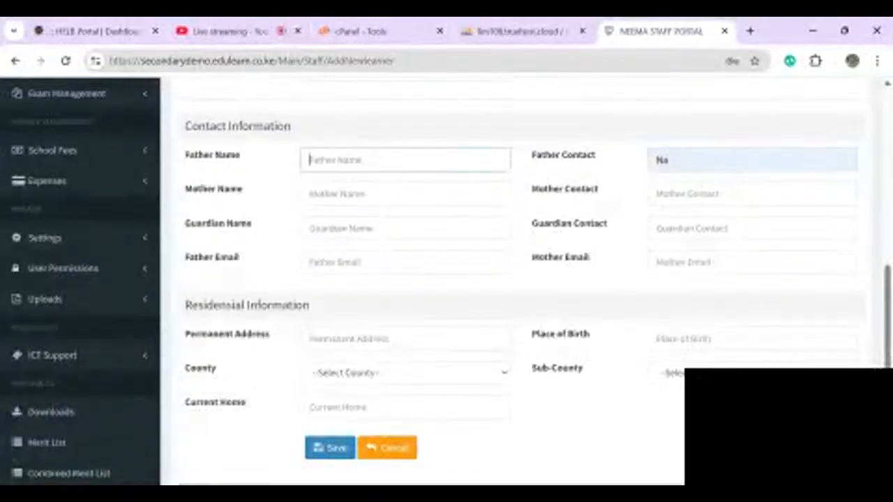
click(377, 187)
scroll(404, 209, down, 1)
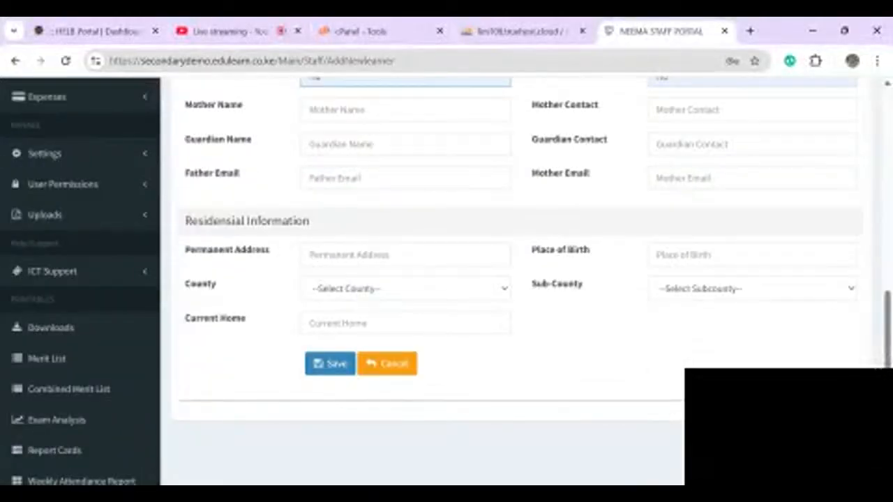
click(330, 363)
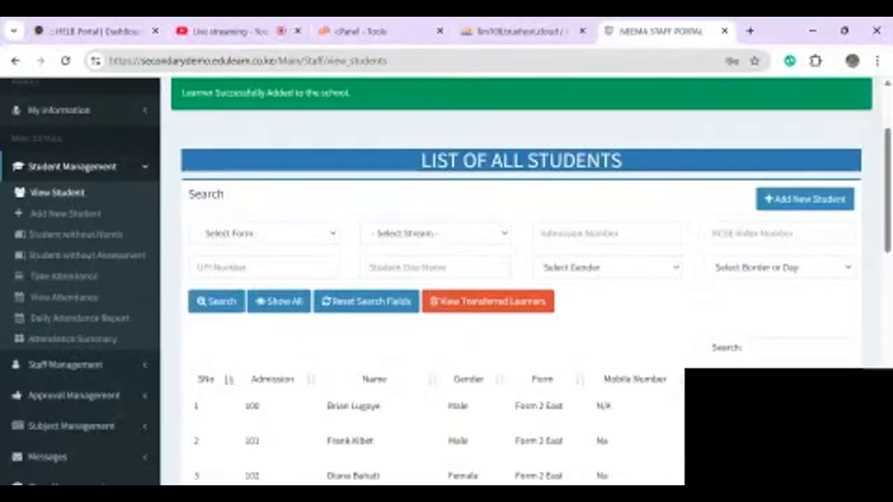
click(805, 200)
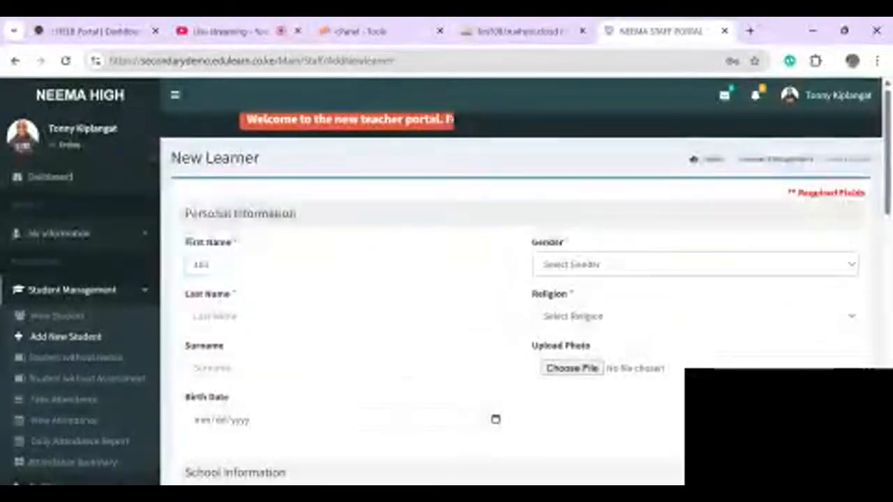
- Enter the learner's last name and surname, and set religion to Christian
click(279, 316)
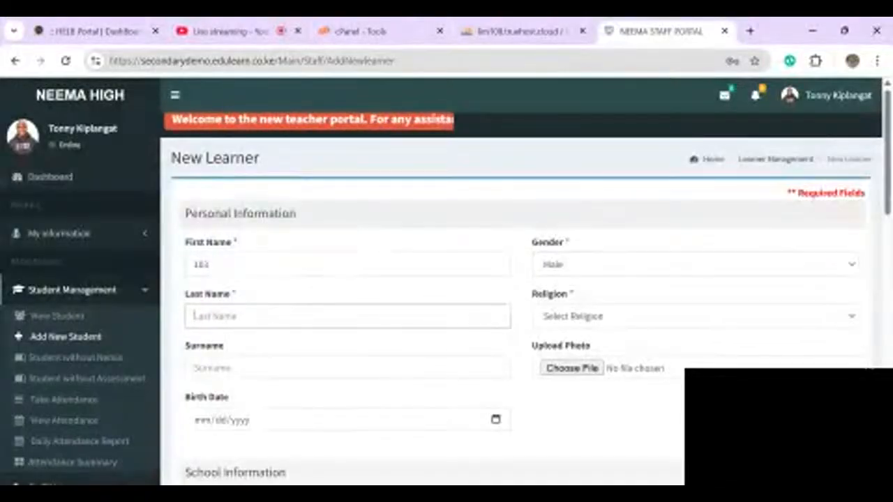
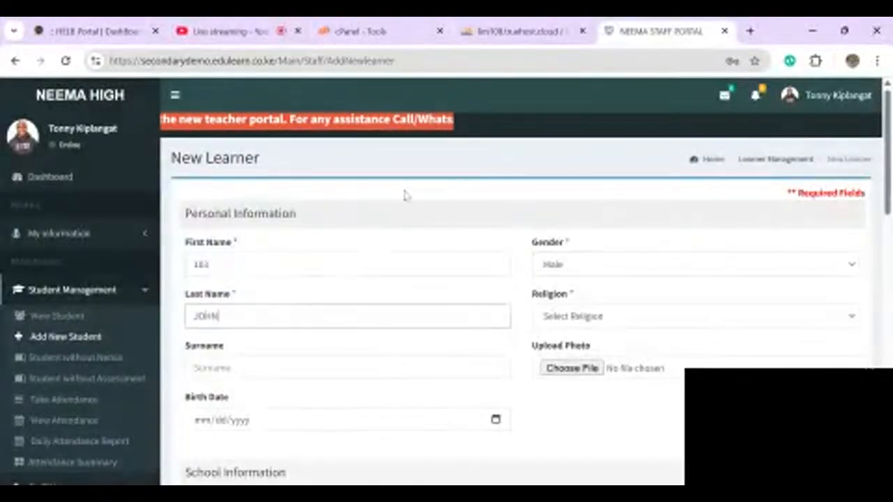
key(Tab)
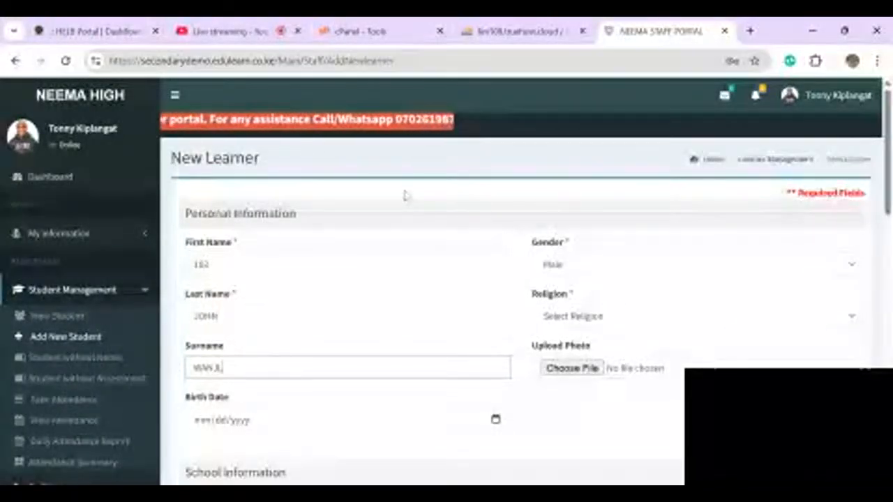
scroll(404, 195, down, 2)
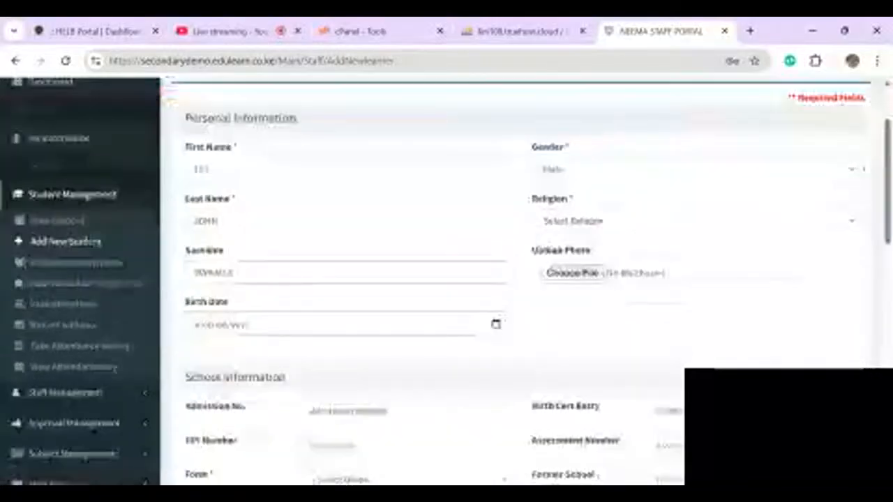
click(695, 221)
click(628, 254)
scroll(628, 254, down, 1)
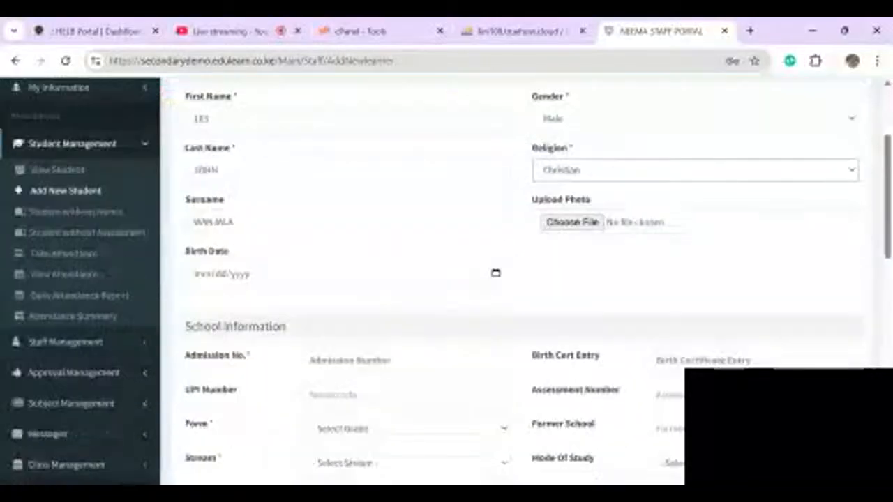
- Enter the admission number and correct the learner's first and last names, clearing the surname
click(404, 344)
text(100)
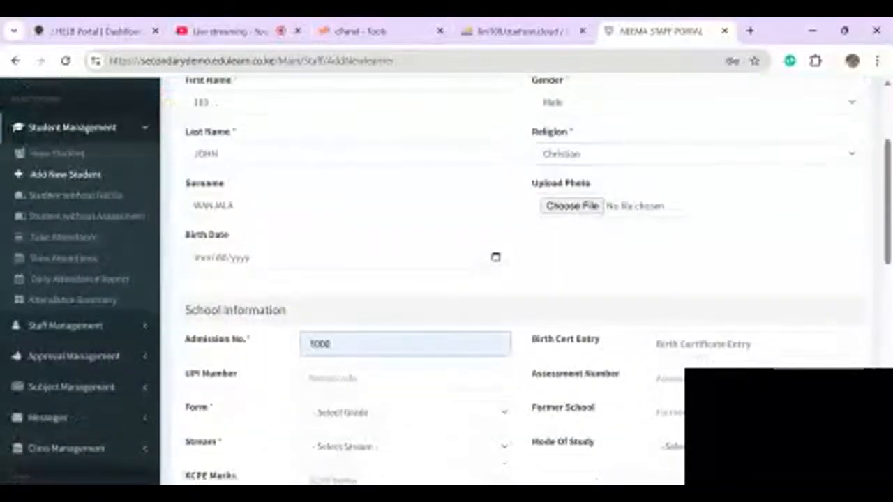
scroll(404, 195, up, 5)
scroll(279, 224, down, 1)
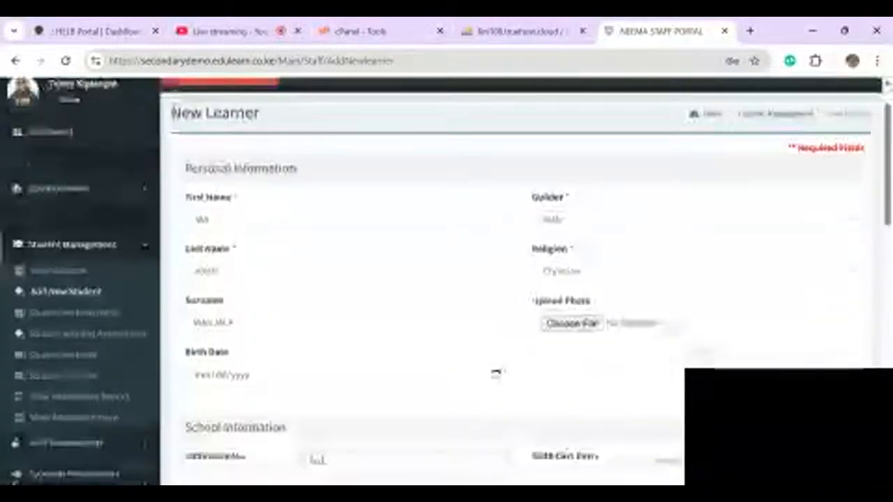
click(208, 230)
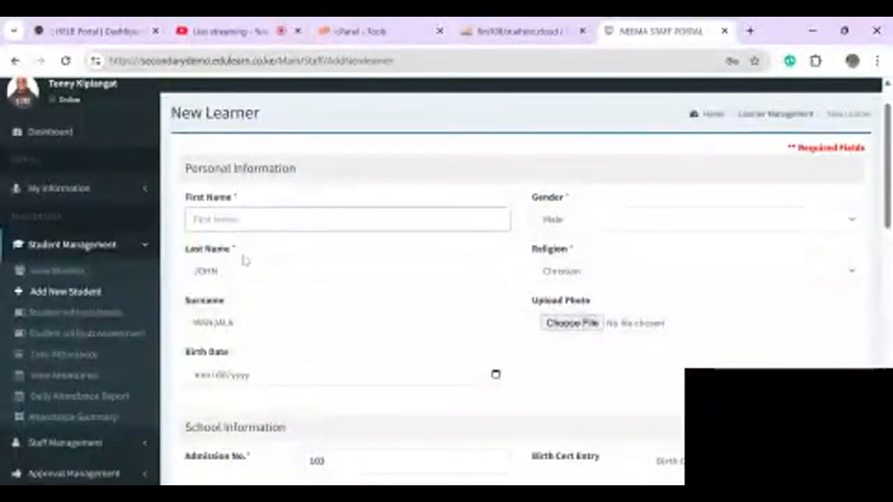
key(Tab)
key(BackSpace)
key(shift+Tab)
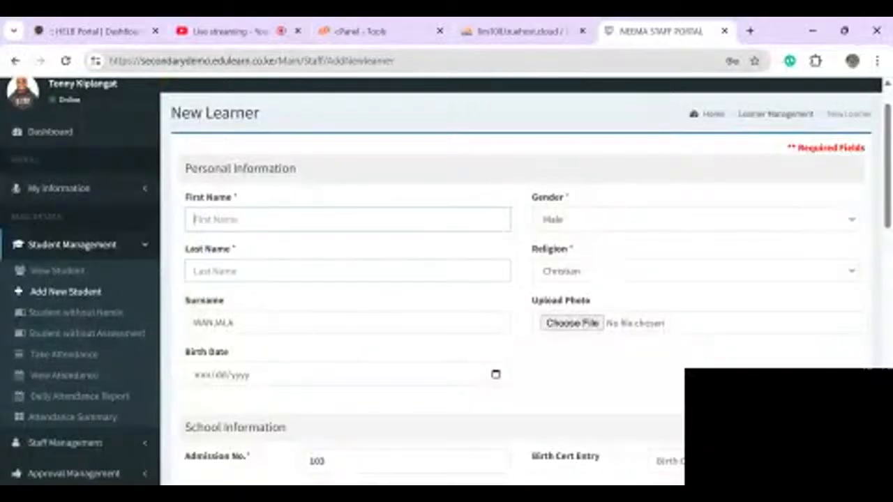
key(Tab)
key(Tab)
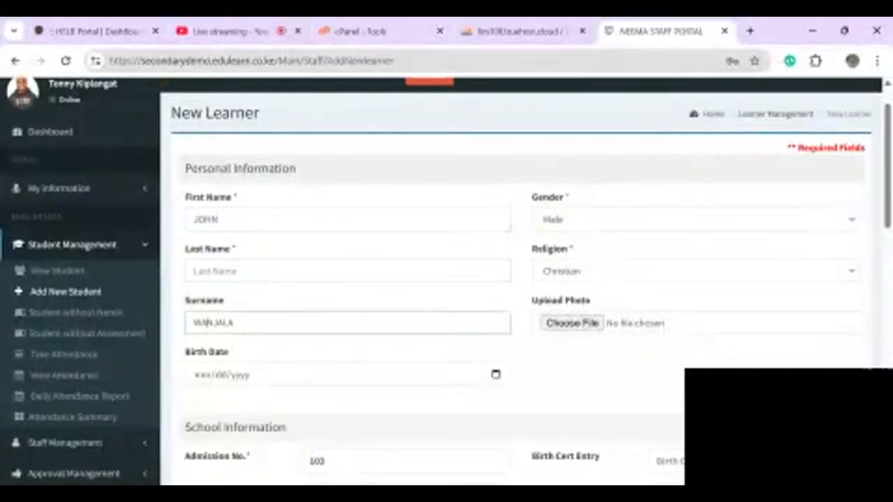
key(shift+Tab)
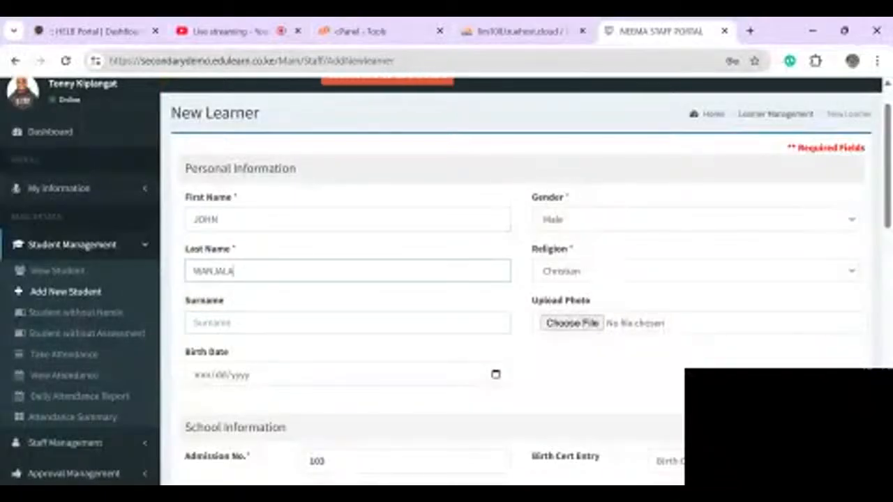
- Place the learner in Form 2 East, fill father's name and contact with Na, and save
scroll(446, 279, down, 5)
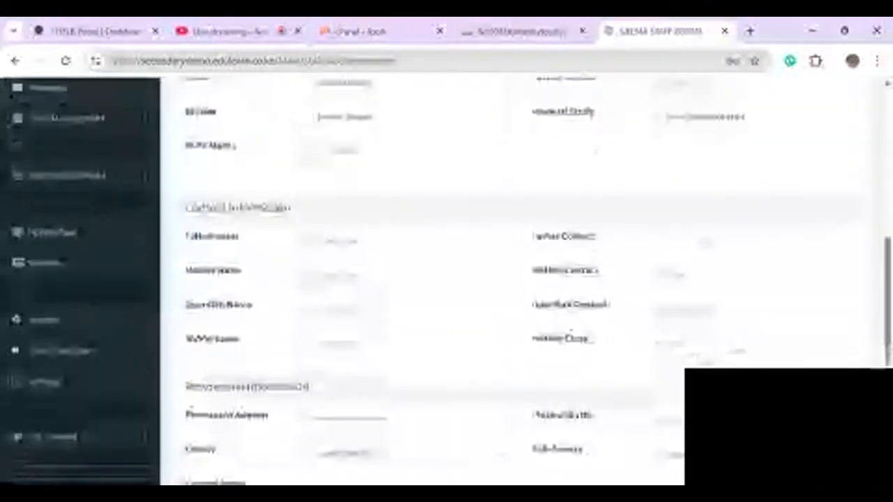
click(405, 166)
click(349, 212)
click(406, 200)
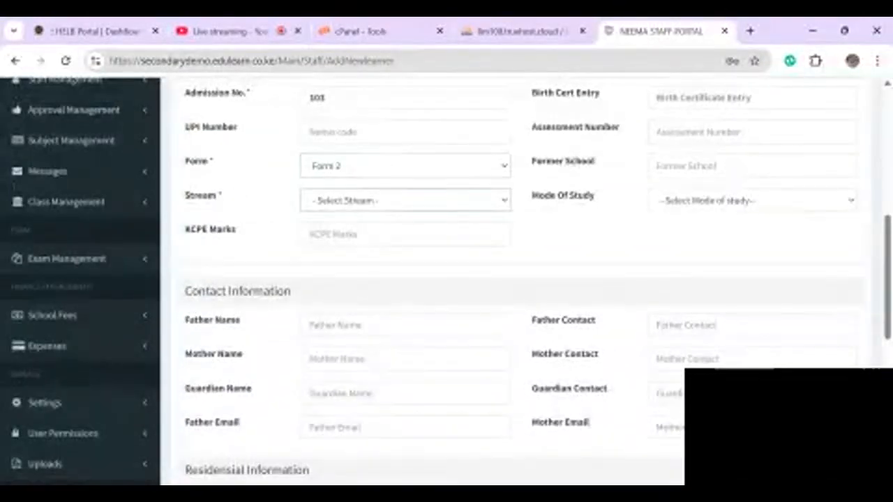
click(349, 233)
scroll(446, 279, down, 3)
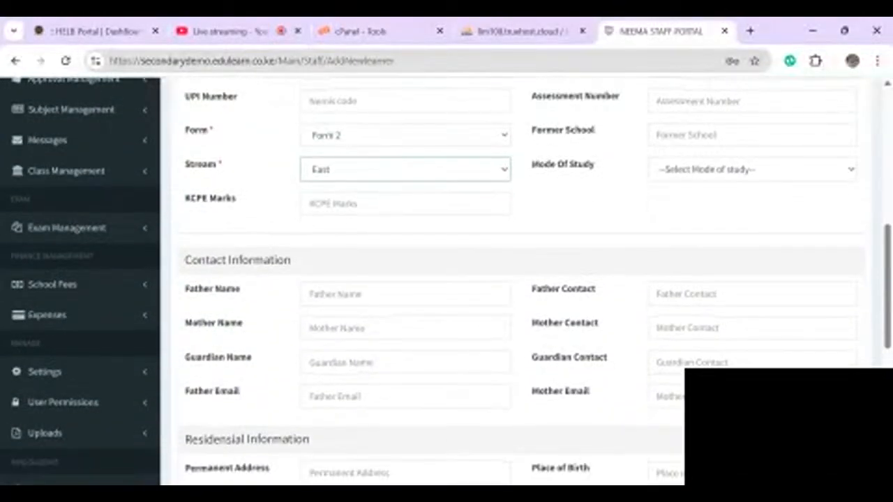
click(406, 124)
click(348, 148)
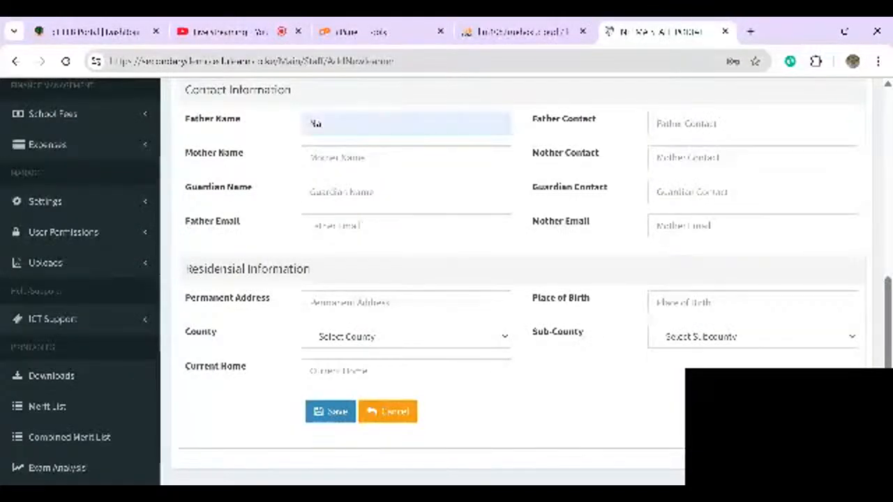
click(696, 148)
click(330, 412)
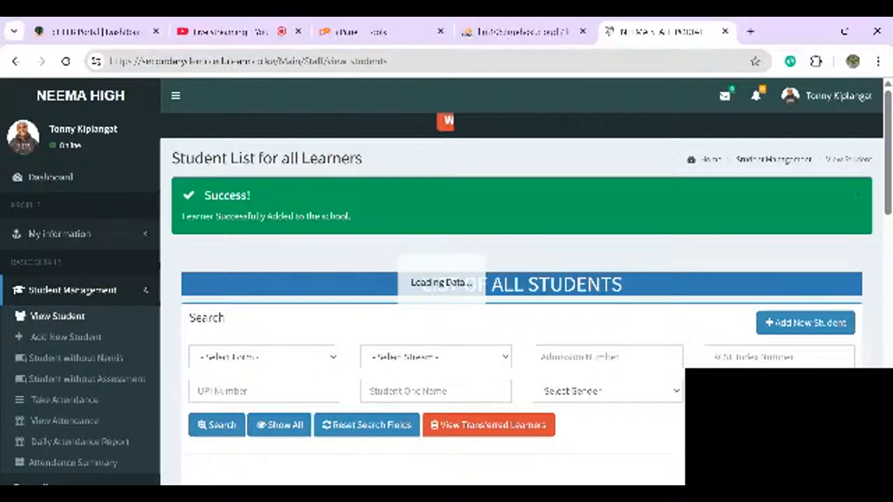
- Check the success message on the Student List, then start a blank New Learner form
scroll(446, 279, down, 4)
scroll(446, 279, up, 3)
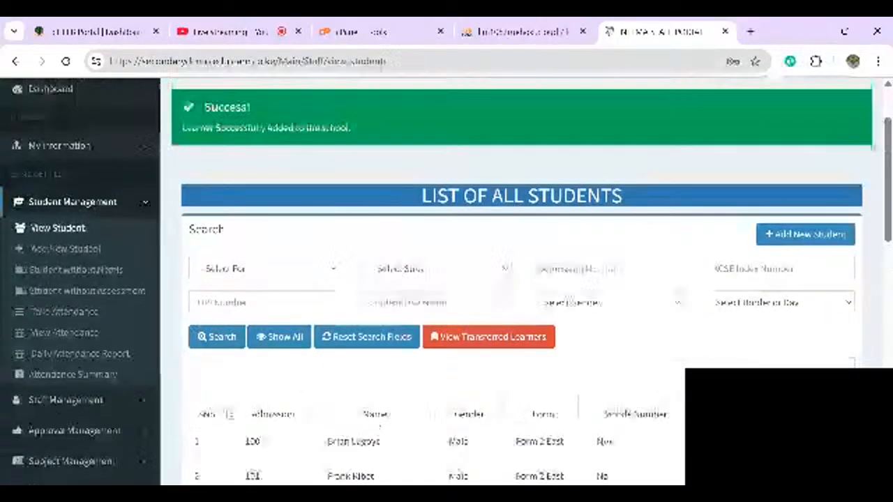
click(804, 234)
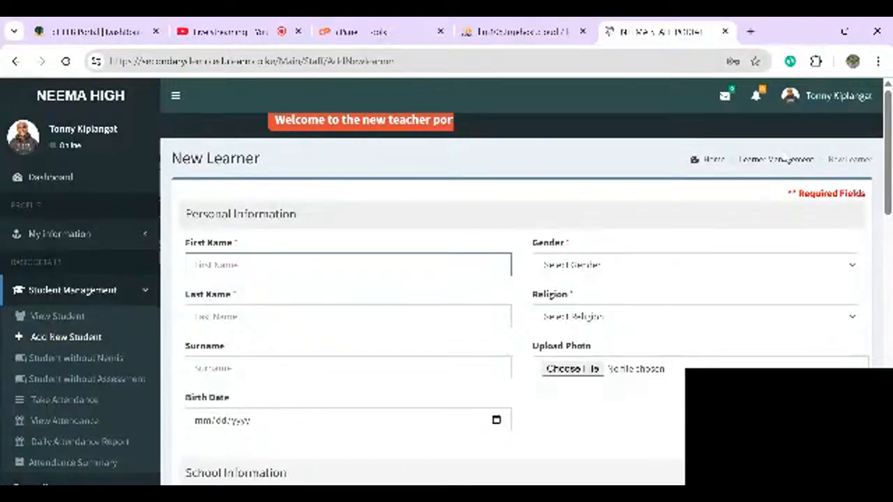
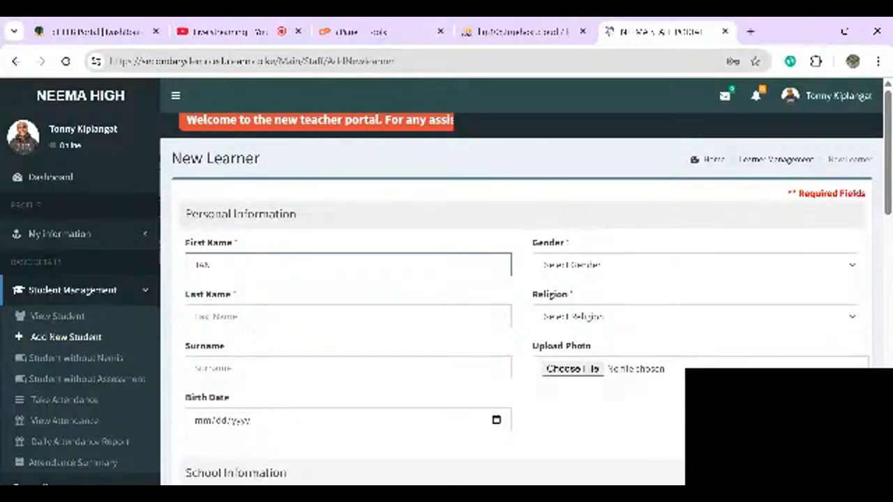
- Enter the learner's first and last name and set gender Female and religion Christian
key(Tab)
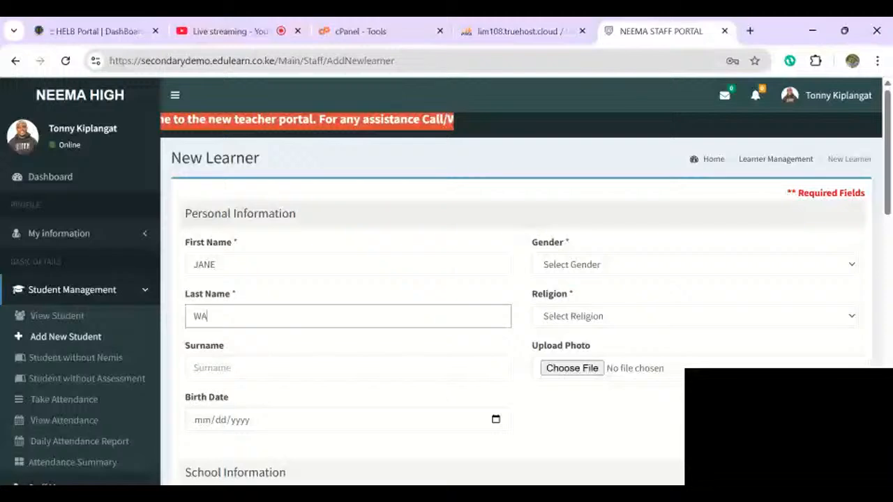
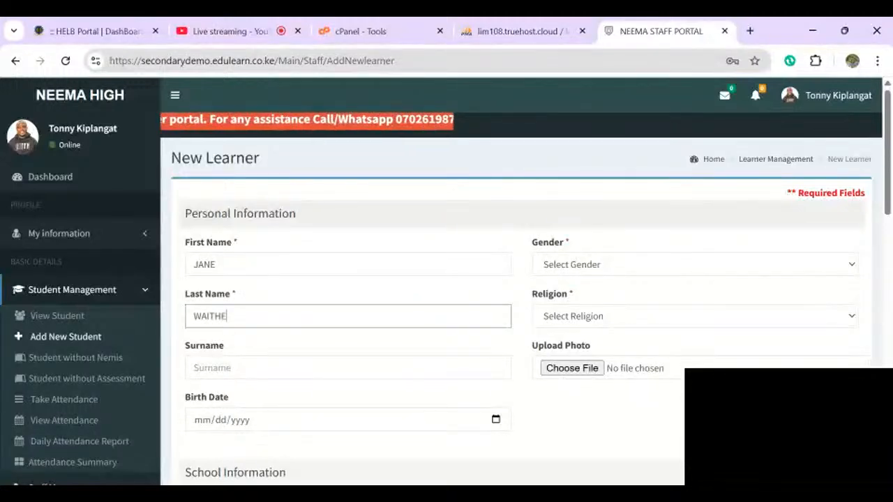
scroll(447, 279, down, 1)
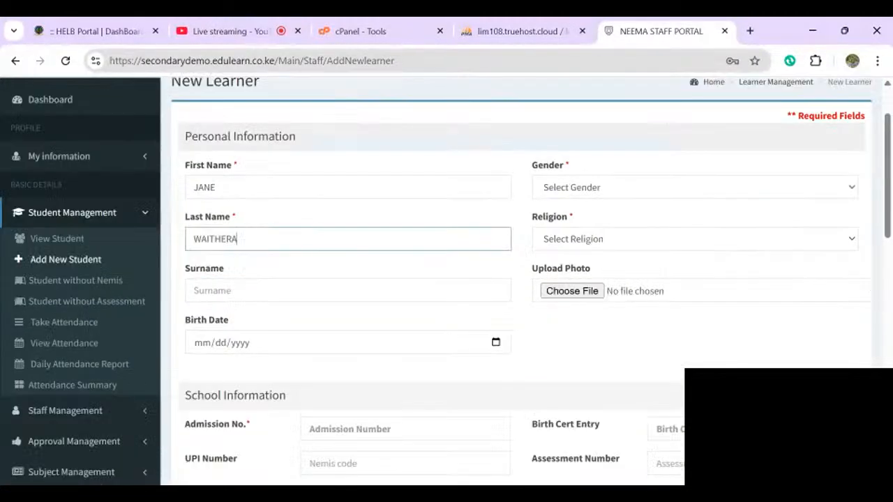
click(694, 187)
click(586, 233)
click(694, 239)
click(585, 272)
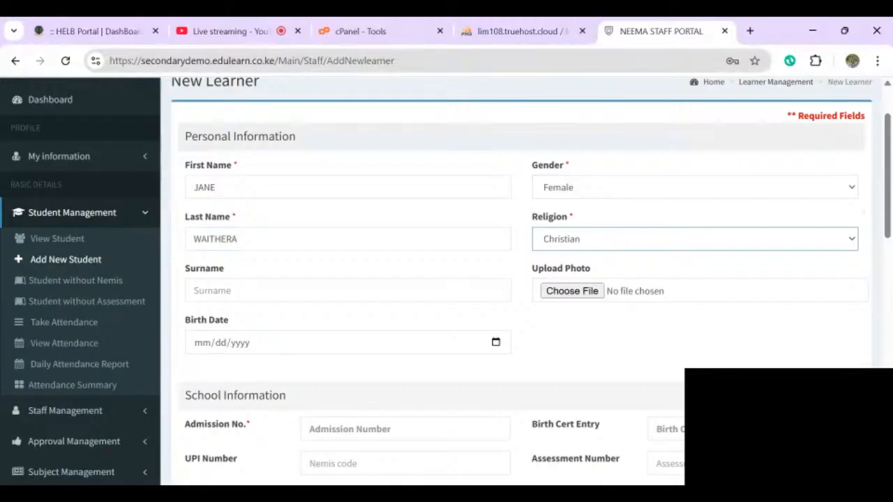
- Enter the admission number and place the learner in Form 2, East stream
scroll(586, 279, down, 1)
scroll(447, 286, down, 1)
click(405, 290)
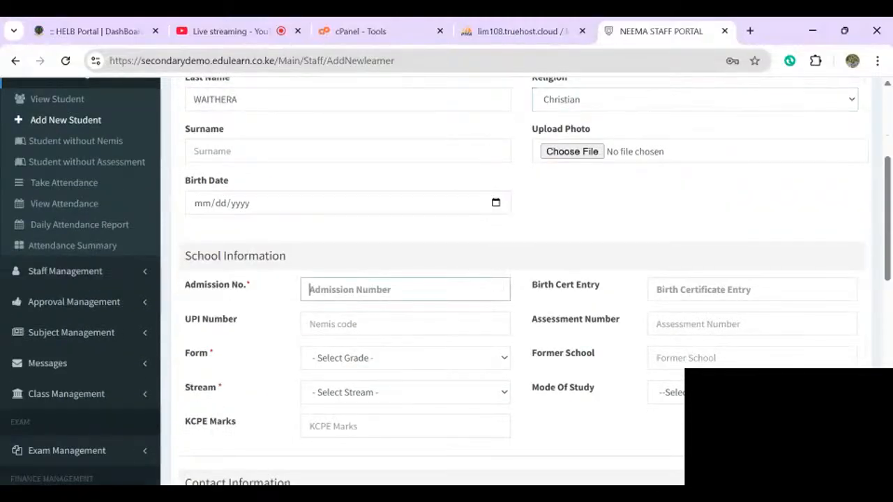
text(104)
click(752, 290)
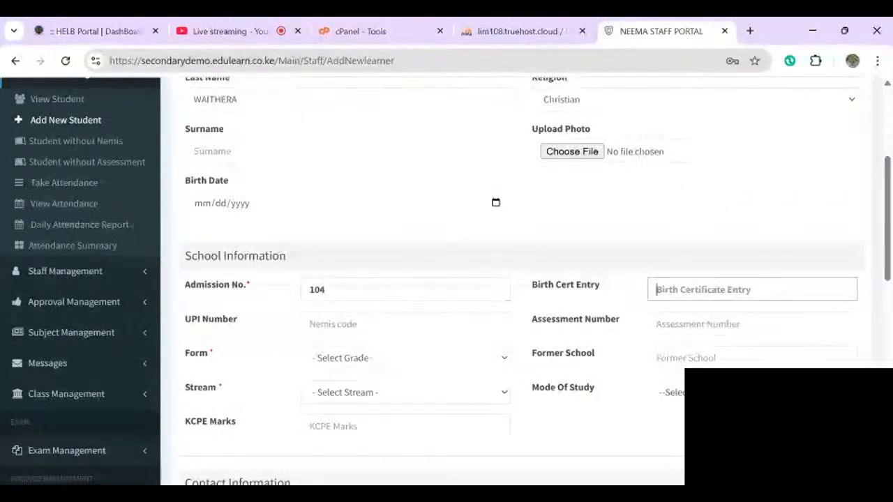
scroll(752, 290, down, 1)
click(405, 302)
click(363, 343)
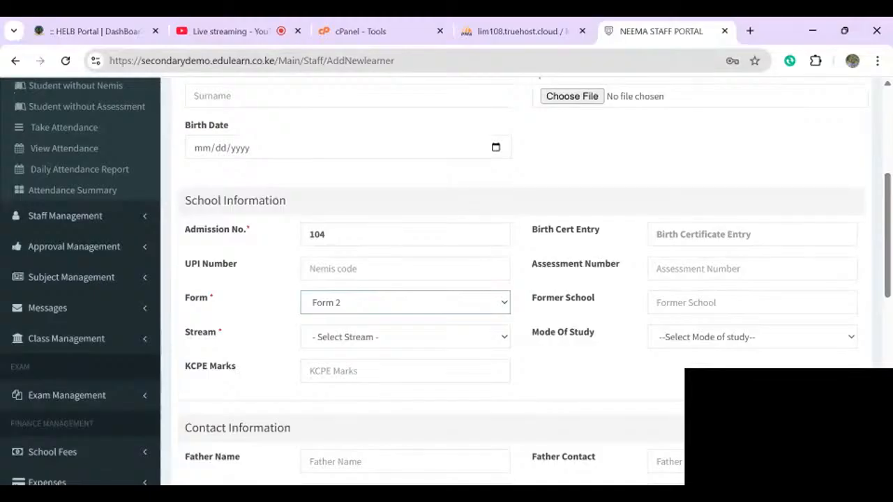
click(405, 337)
click(363, 370)
- Fill in Father Name and Father Contact with 'Na'
scroll(406, 349, down, 2)
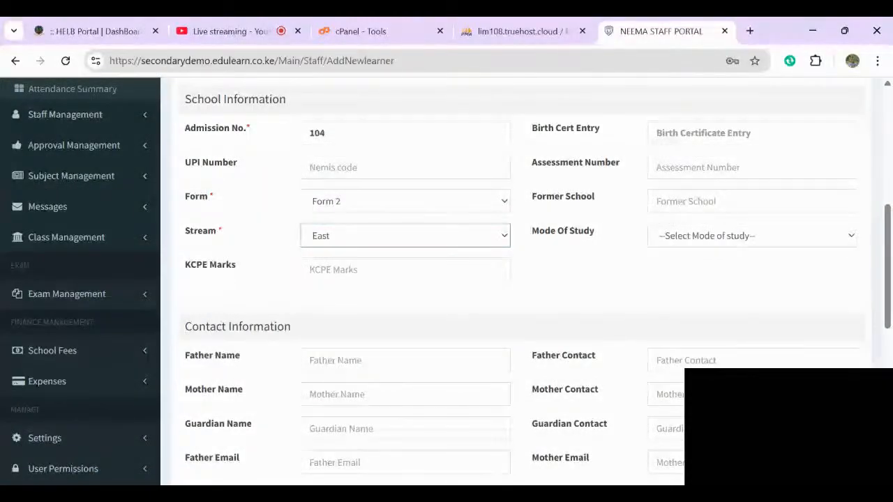
scroll(516, 279, down, 4)
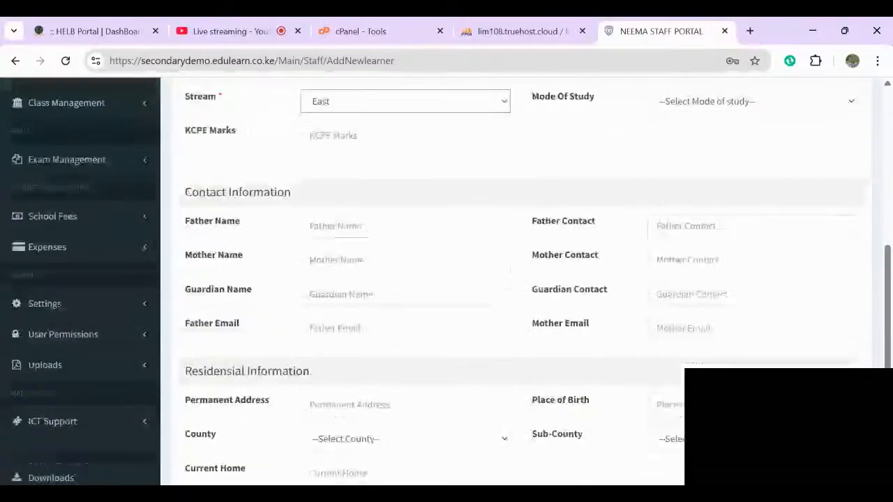
scroll(516, 279, up, 1)
scroll(517, 279, down, 1)
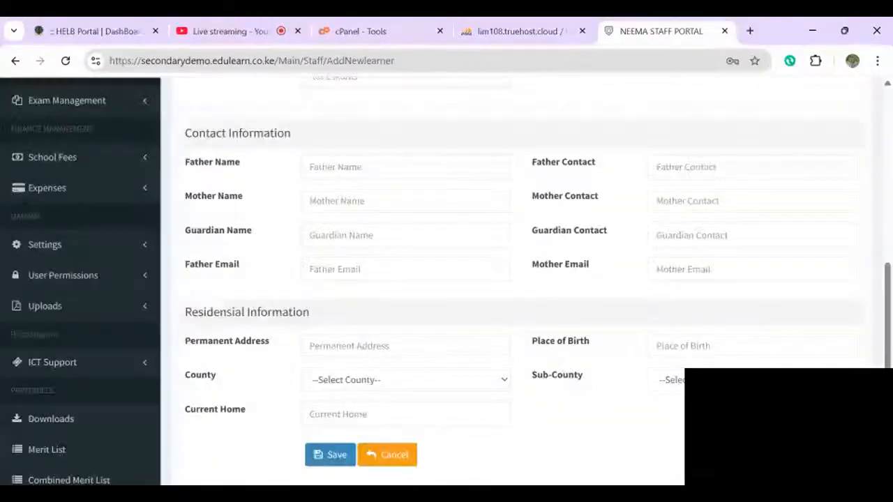
click(419, 167)
text(Na)
key(Tab)
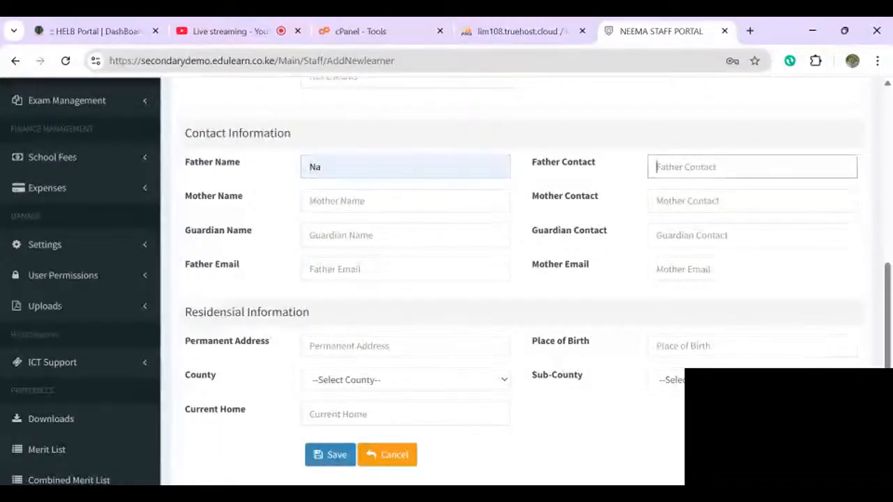
text(Na)
scroll(516, 279, up, 8)
scroll(516, 279, down, 2)
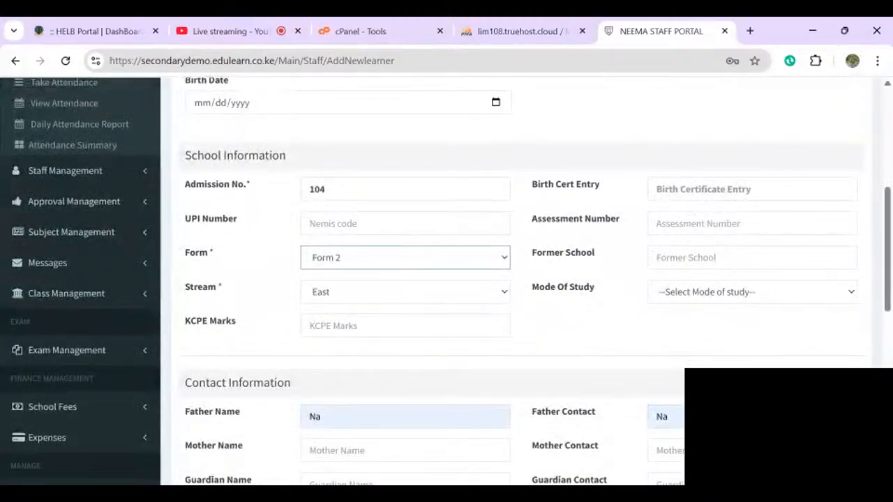
- Check which streams are available for Form 4 and Grade 10
click(405, 293)
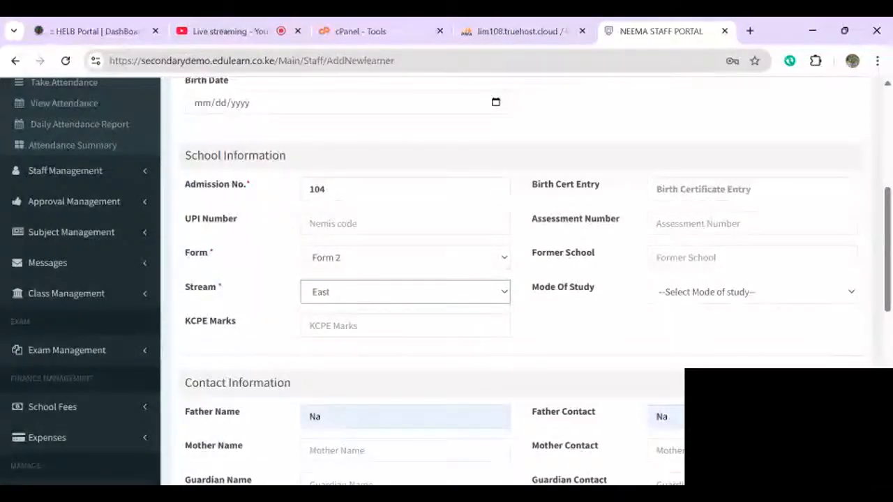
click(405, 311)
click(405, 258)
click(405, 332)
click(405, 293)
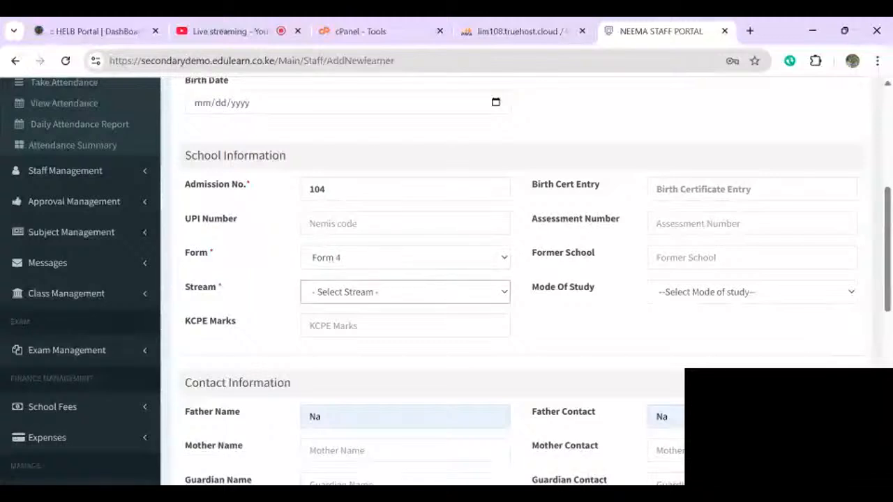
click(405, 258)
click(405, 345)
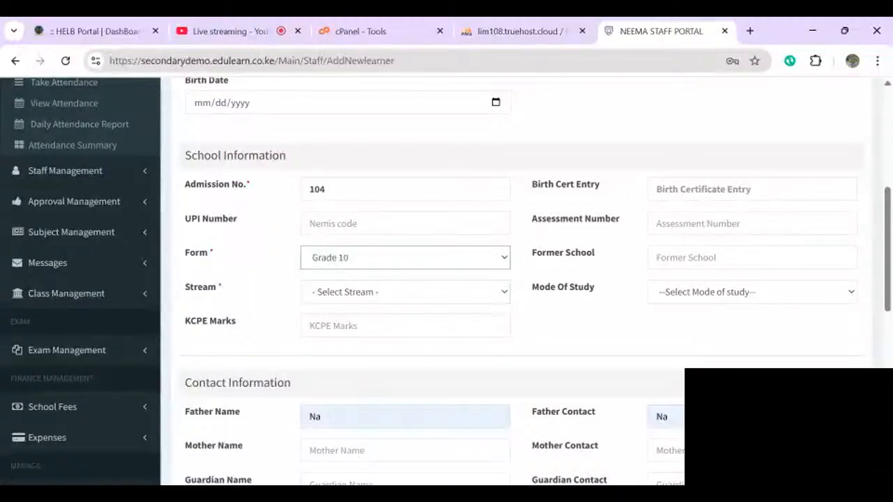
click(405, 292)
- Restore Form 2 with East stream and save the new learner
click(405, 258)
click(405, 305)
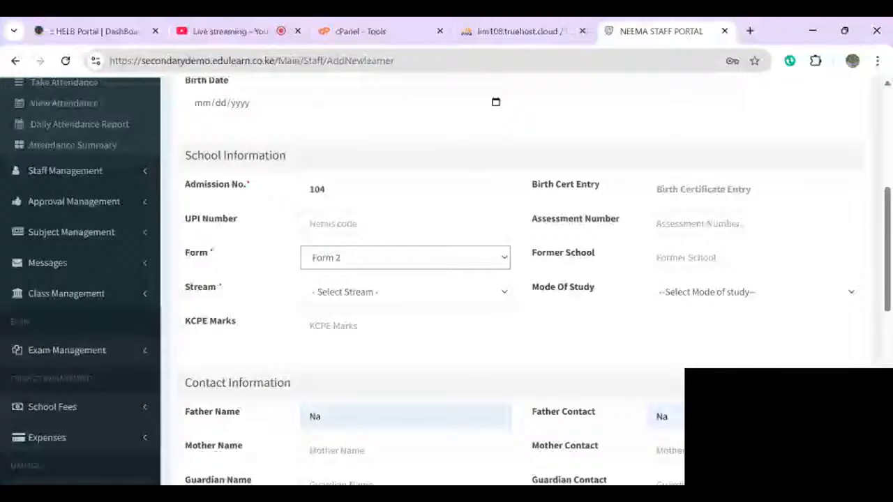
click(405, 293)
click(405, 319)
scroll(405, 319, down, 2)
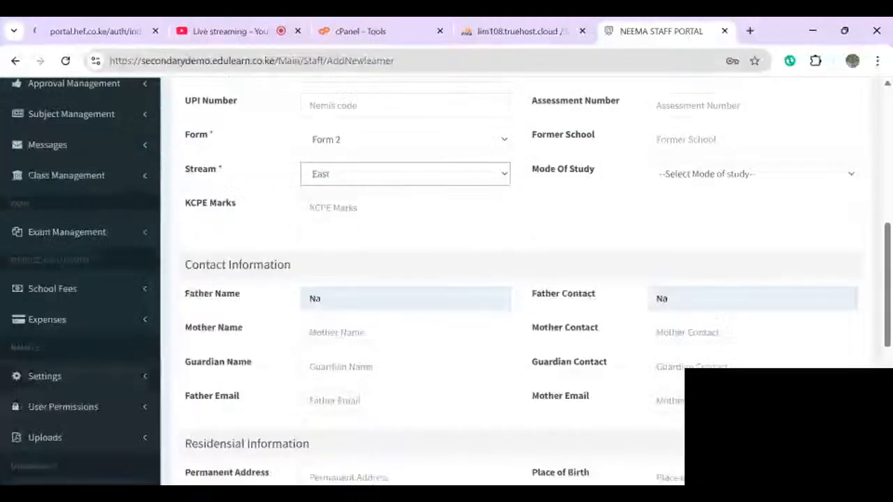
scroll(447, 279, down, 5)
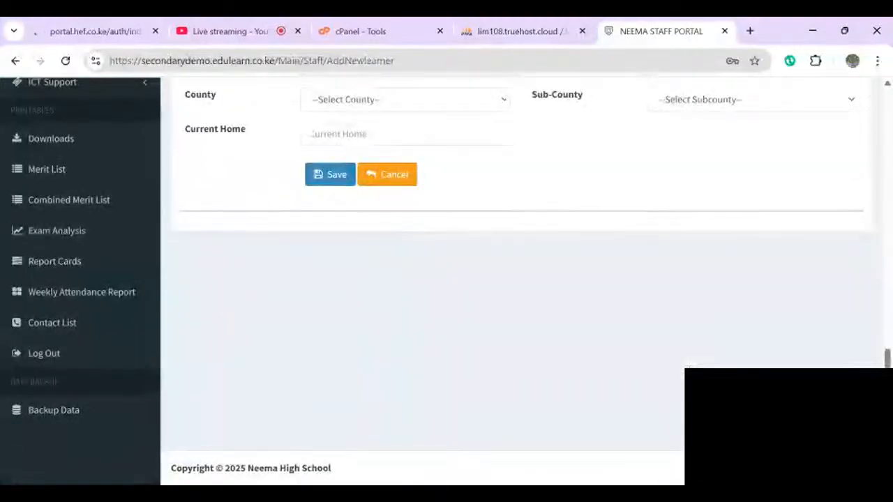
click(330, 174)
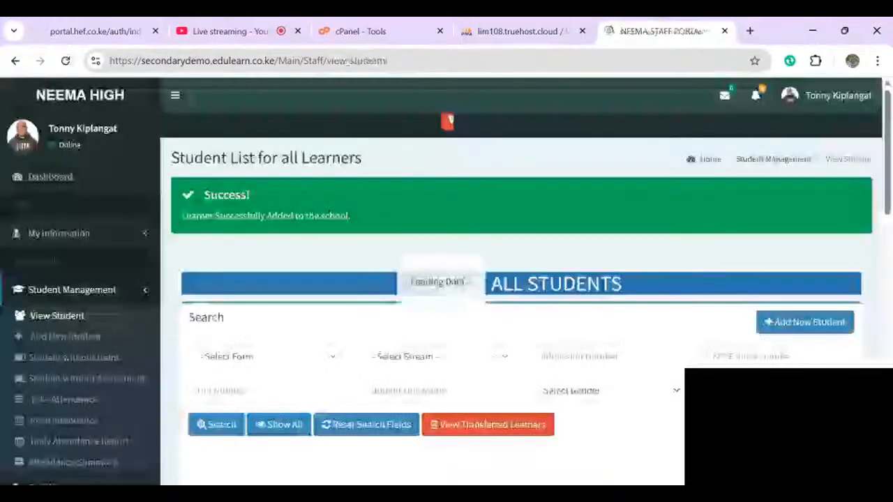
- Filter the student list to Form 2, East stream
scroll(447, 279, down, 4)
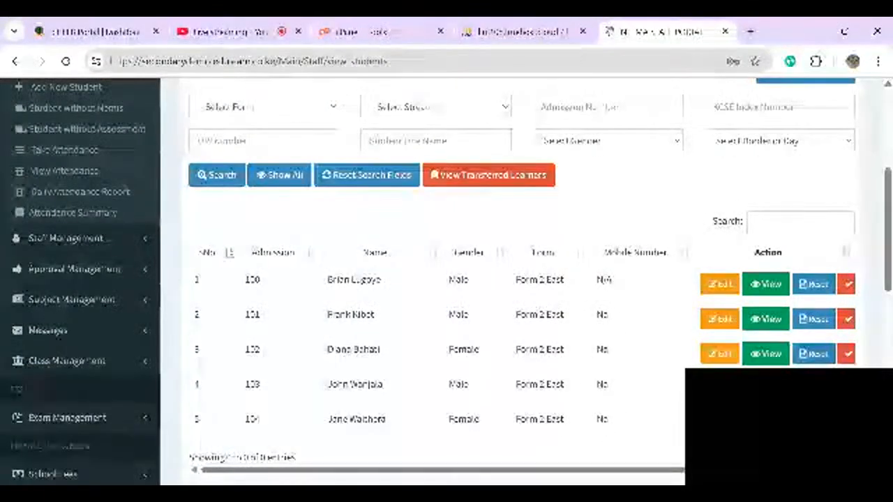
scroll(447, 279, down, 1)
scroll(447, 279, up, 2)
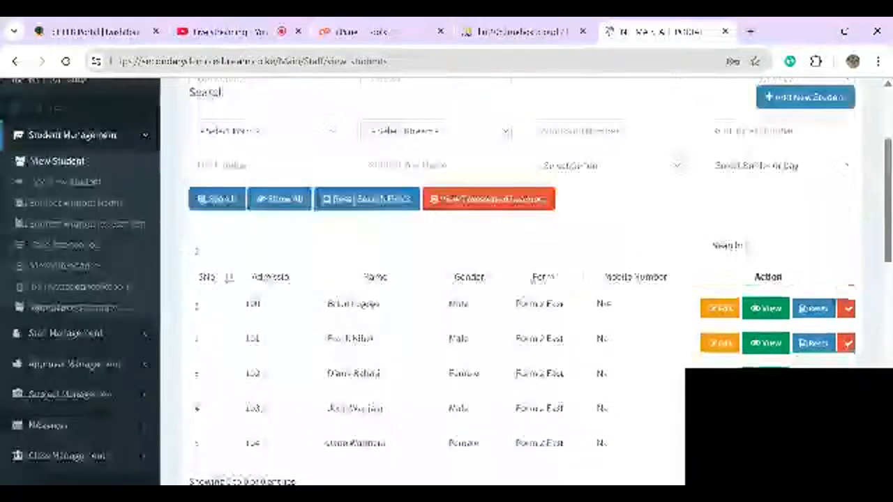
scroll(446, 279, up, 1)
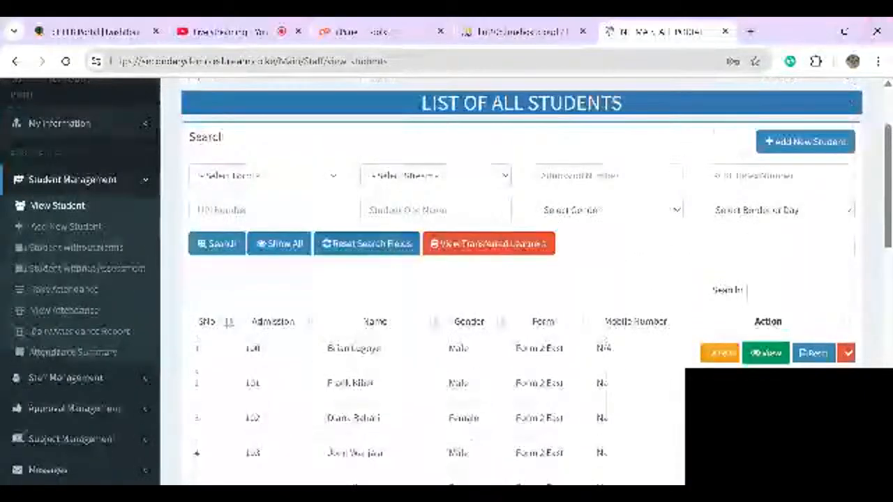
click(239, 198)
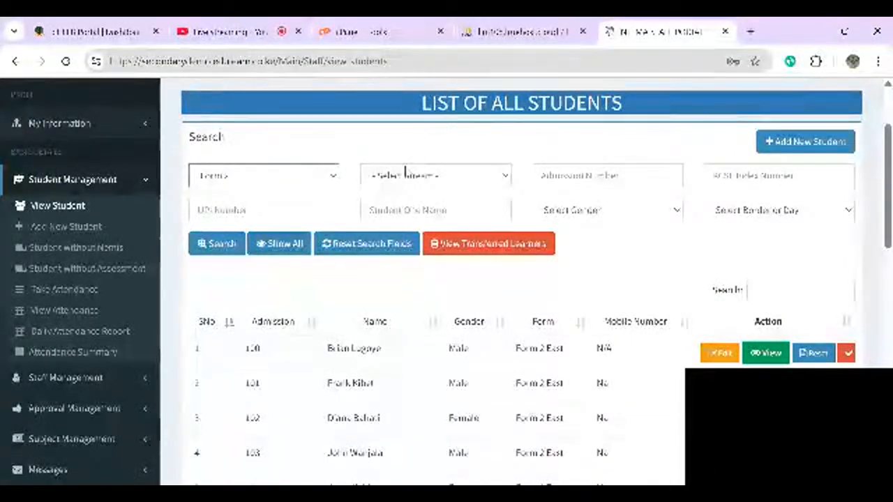
click(409, 176)
click(245, 187)
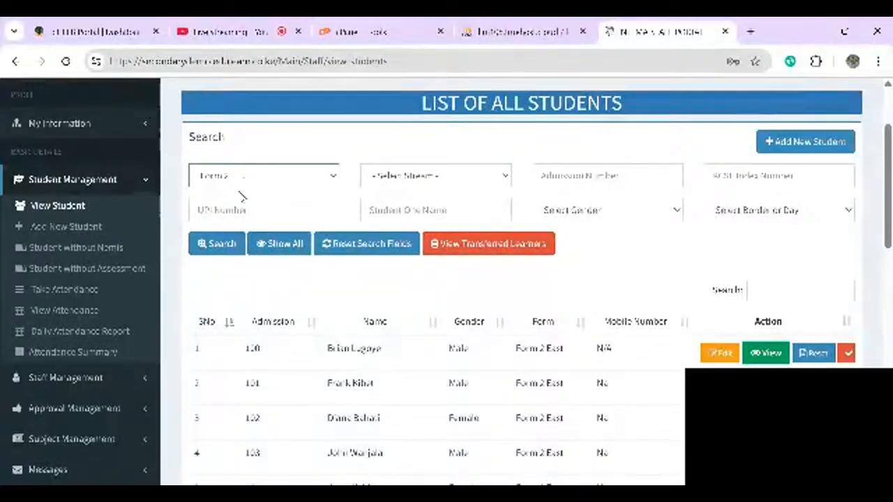
click(424, 185)
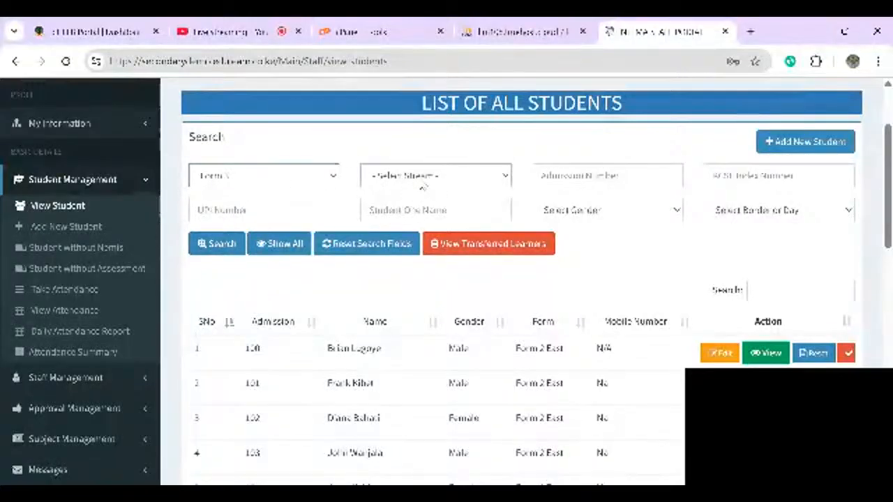
click(222, 179)
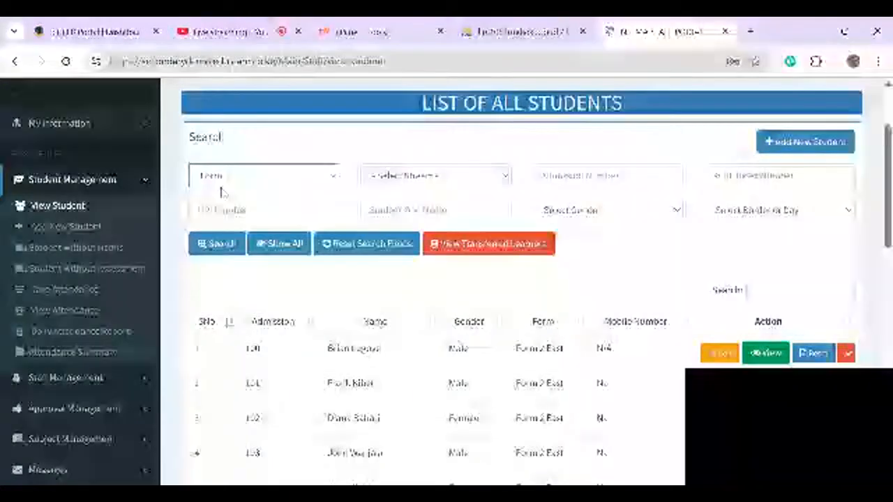
click(222, 251)
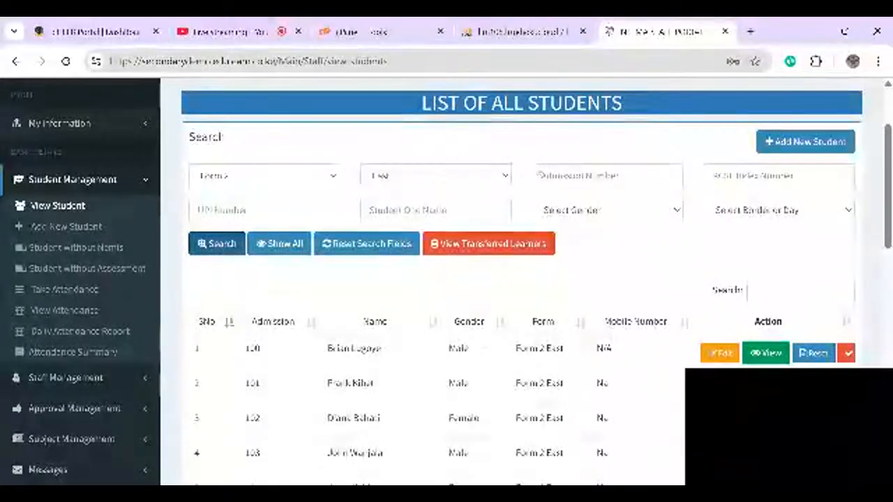
- Search Form 2 West learners, then switch back to East and search again
click(446, 175)
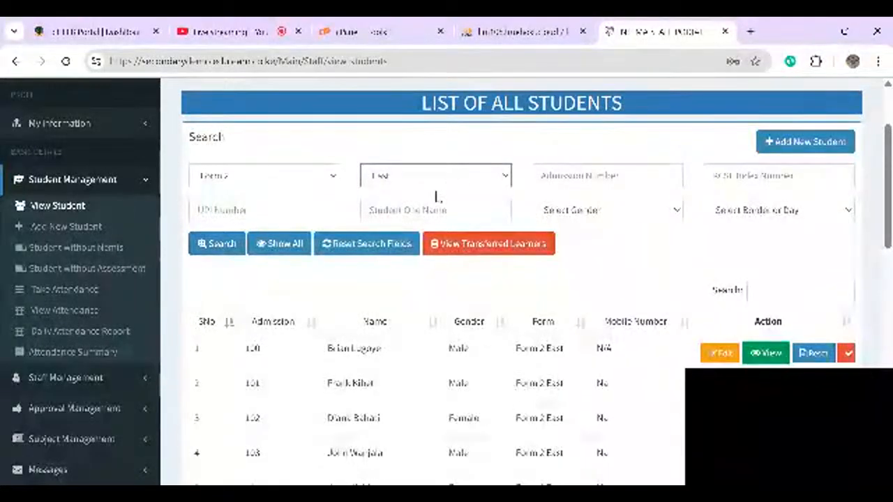
click(437, 198)
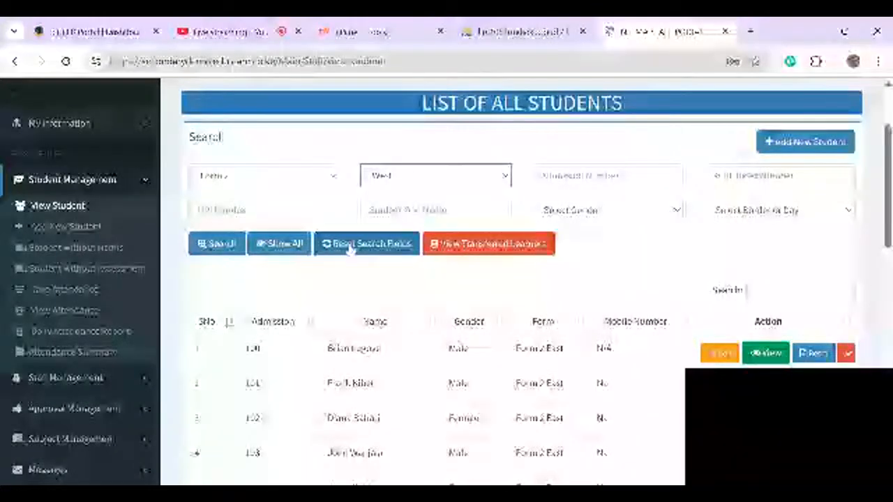
click(221, 247)
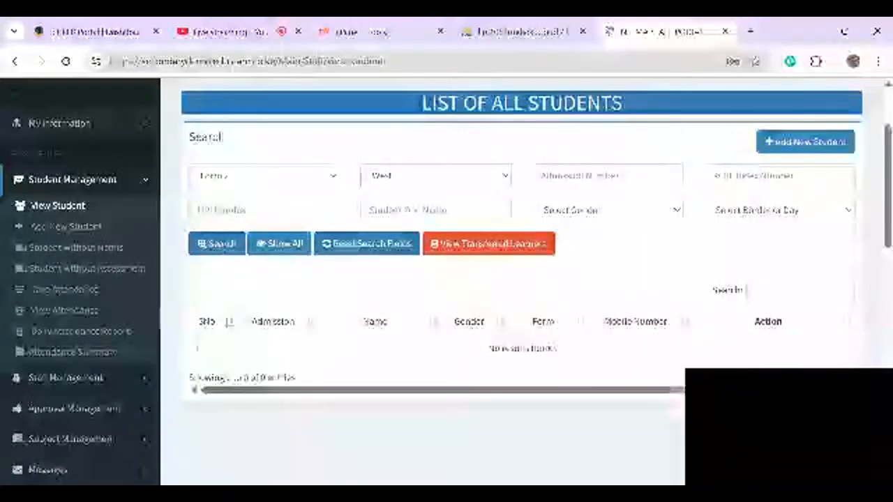
click(438, 181)
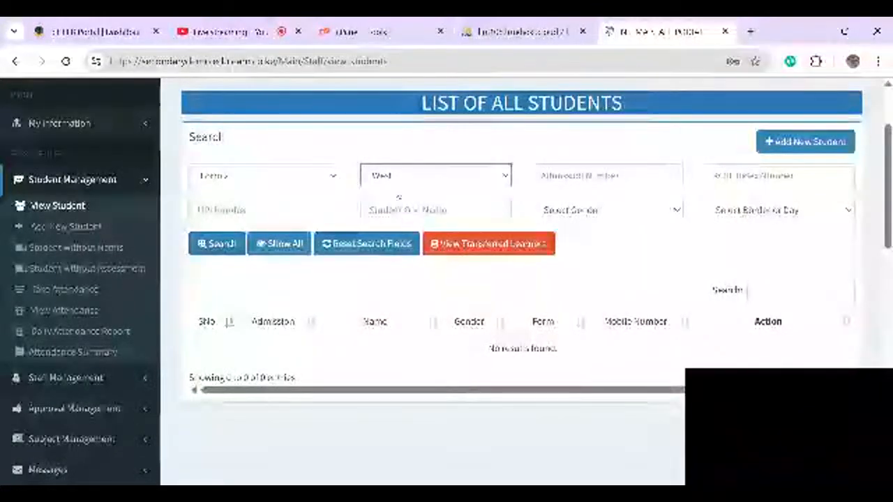
click(399, 200)
click(212, 244)
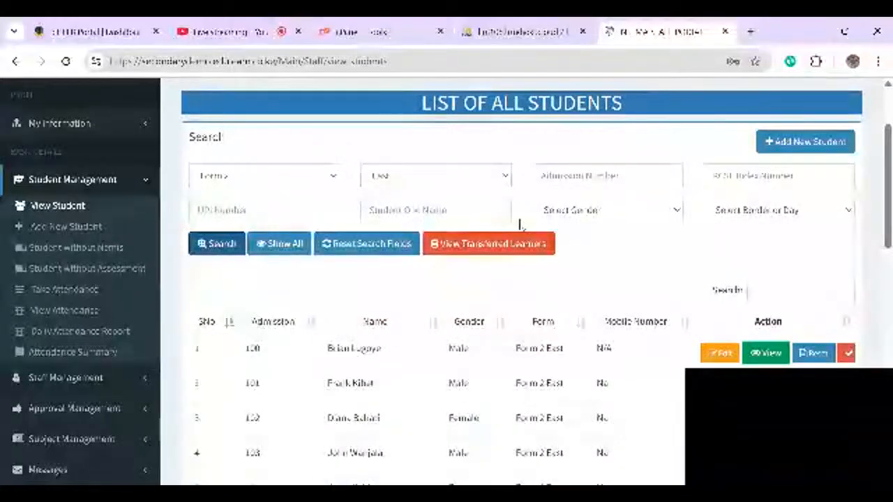
- Filter by Female gender, then switch to Male and search
click(604, 215)
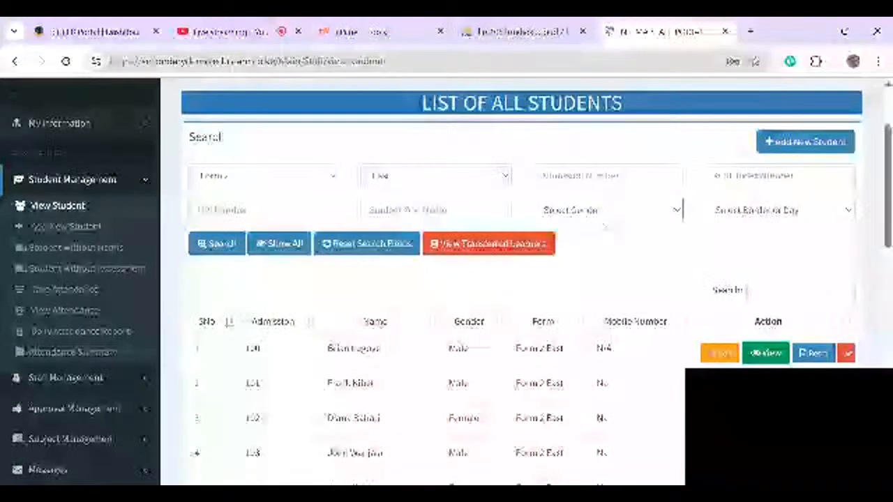
click(604, 234)
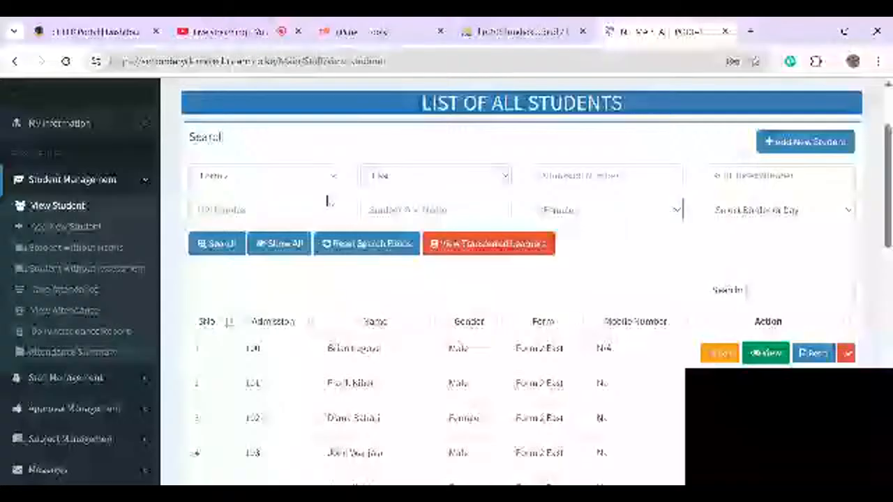
click(219, 248)
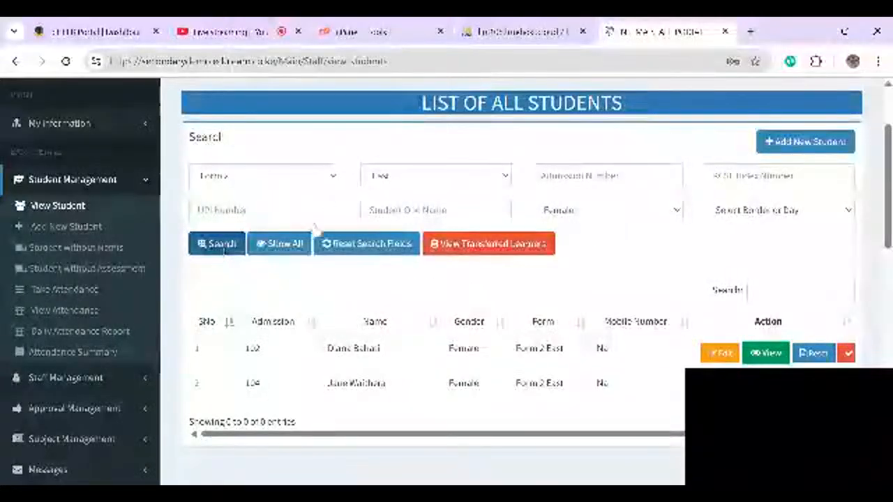
click(562, 210)
click(565, 229)
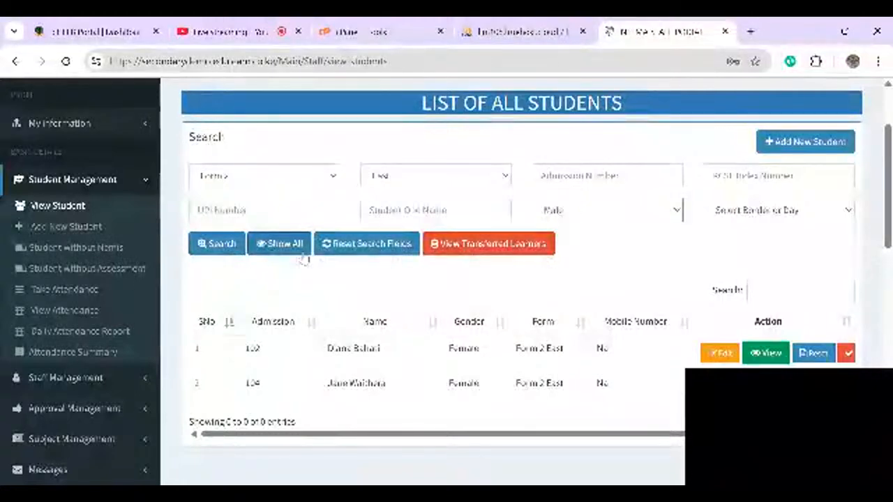
click(205, 252)
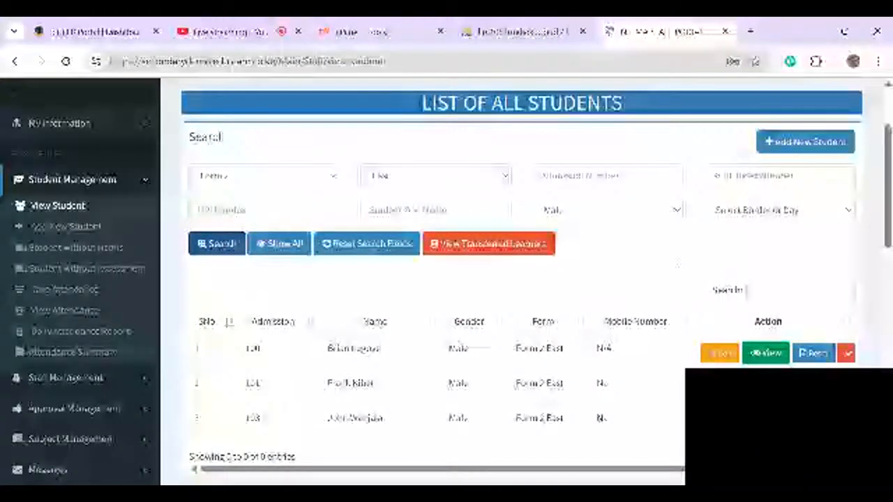
- Try the day scholars filter, then clear the boarder/day filter and search again
click(760, 213)
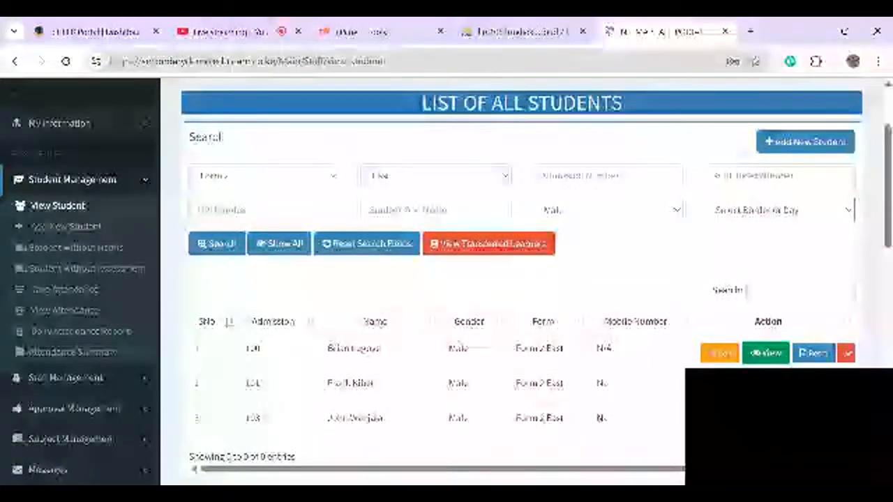
click(782, 210)
click(216, 243)
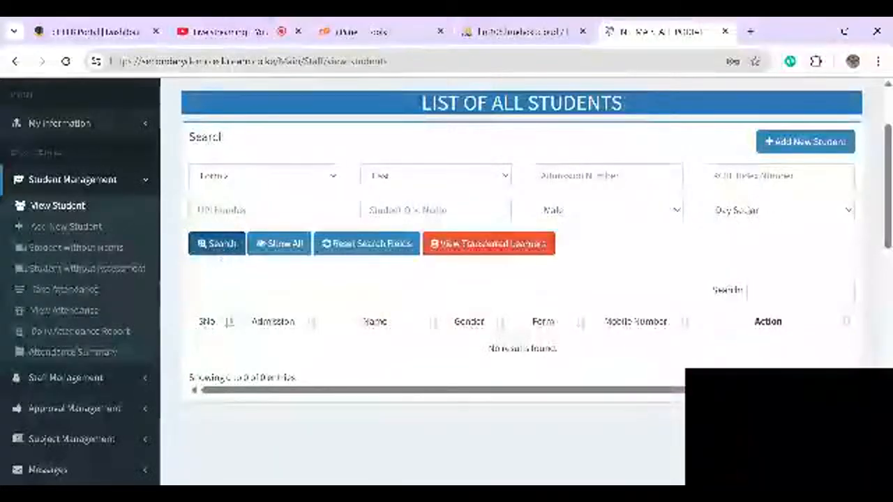
click(751, 212)
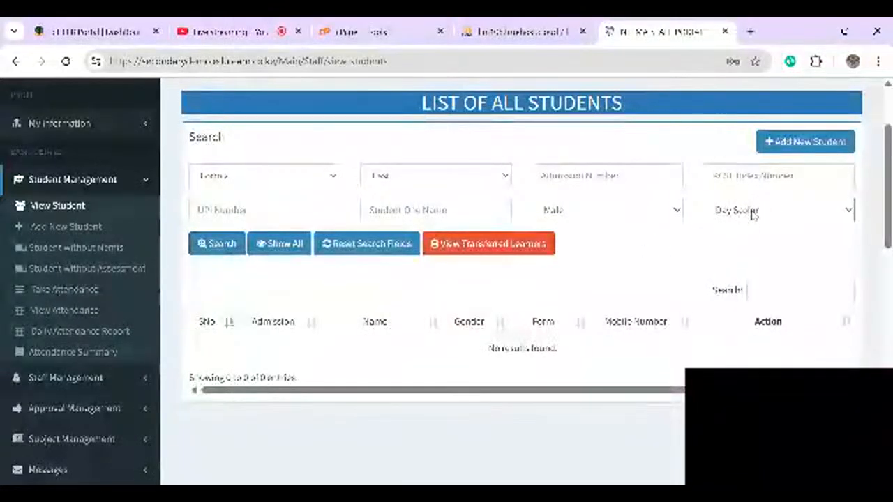
click(747, 227)
click(217, 244)
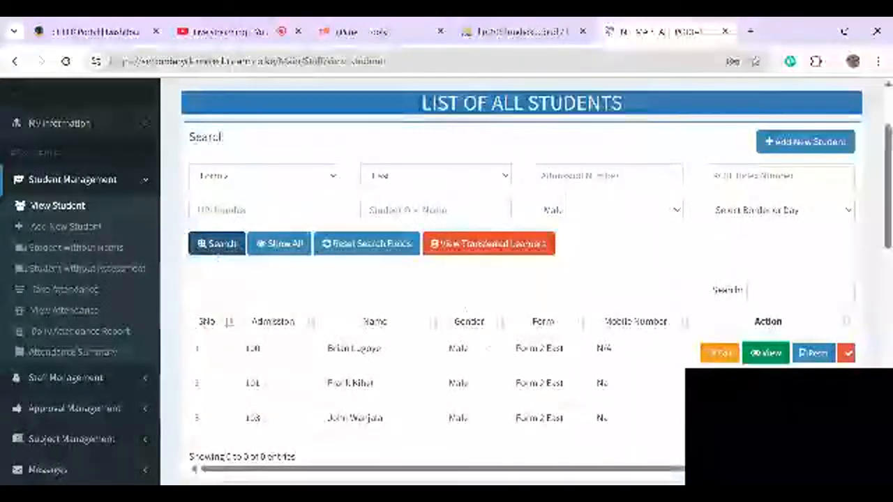
- Clear the filters, search by admission number 101, then delete that number
click(366, 243)
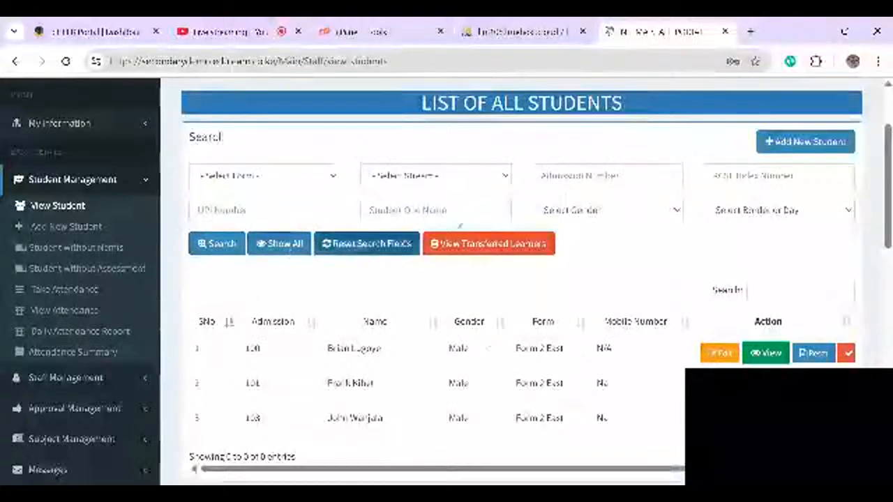
click(607, 175)
text(10)
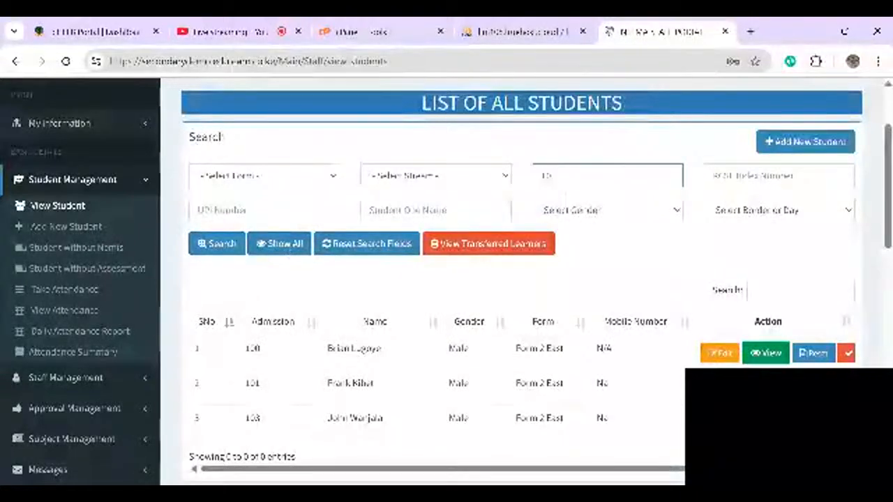
text(1)
click(209, 246)
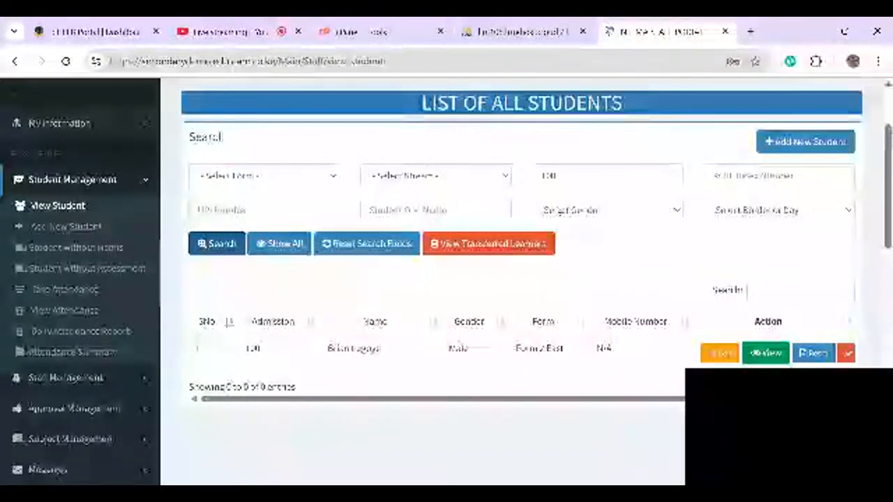
double_click(549, 175)
key(BackSpace)
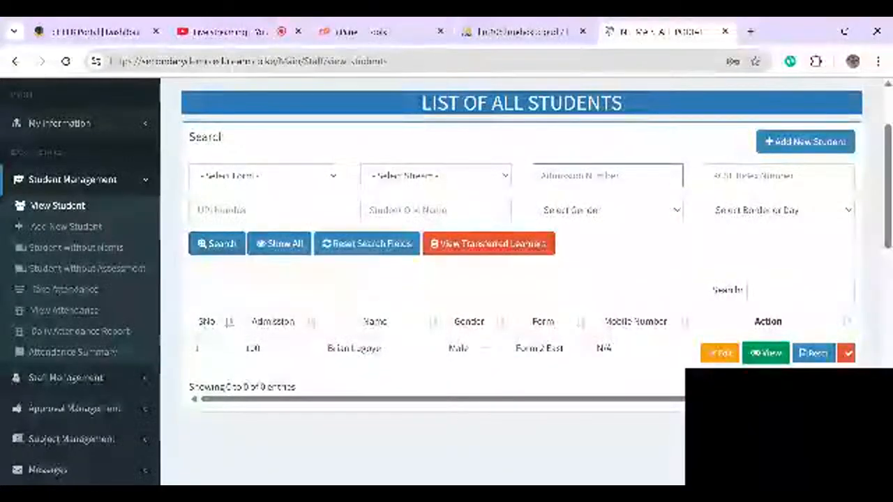
- Search learners by student name and open the matching student's details
click(436, 209)
text(JOHN)
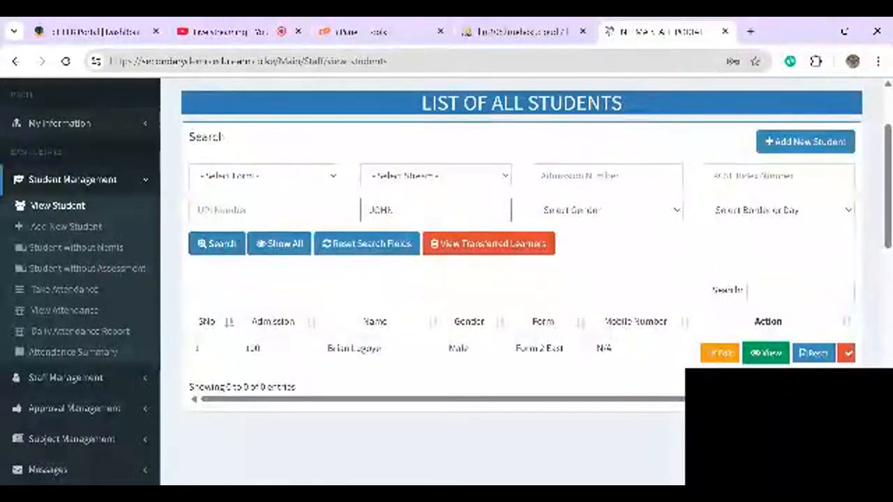
click(216, 246)
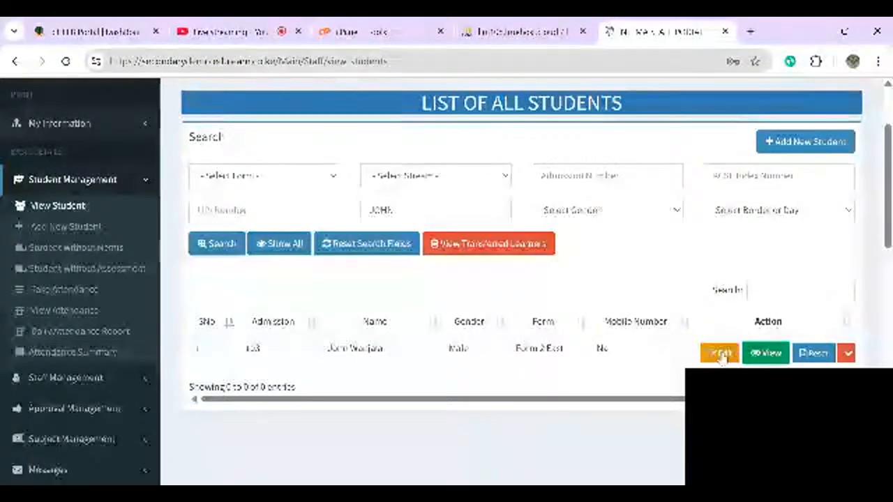
scroll(708, 356, right, 1)
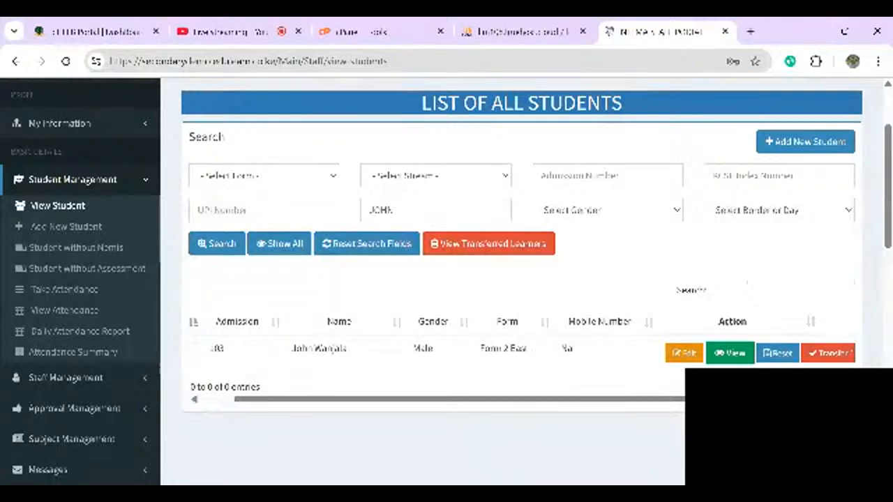
click(725, 354)
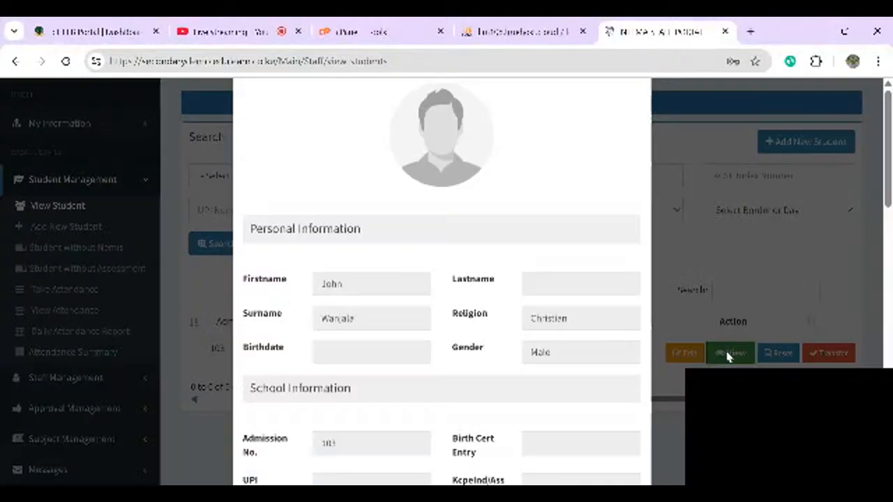
- Scroll through admission 103's details and close the modal
scroll(726, 354, down, 10)
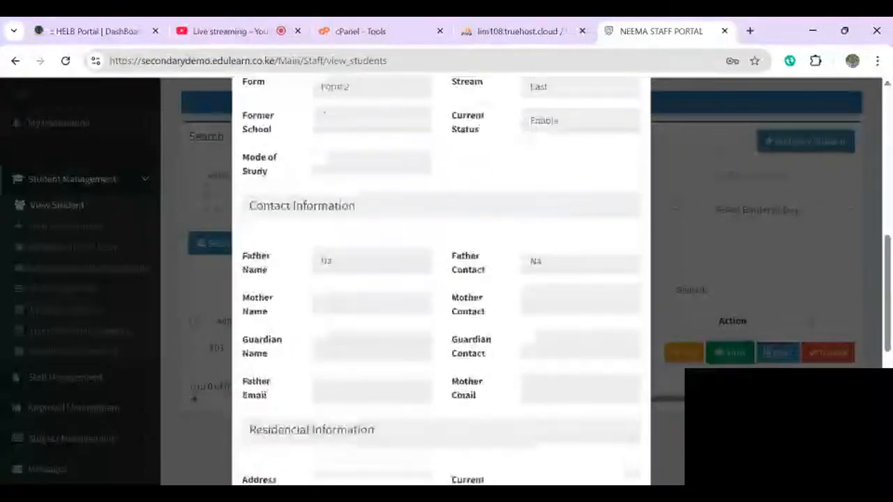
scroll(764, 321, down, 2)
click(764, 321)
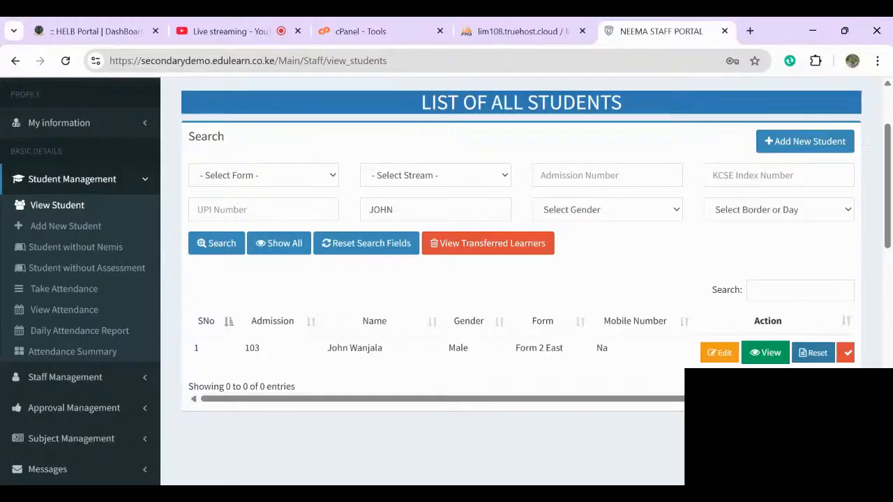
- Reset the found student's password to the default and open learner 100 for editing
scroll(521, 349, right, 1)
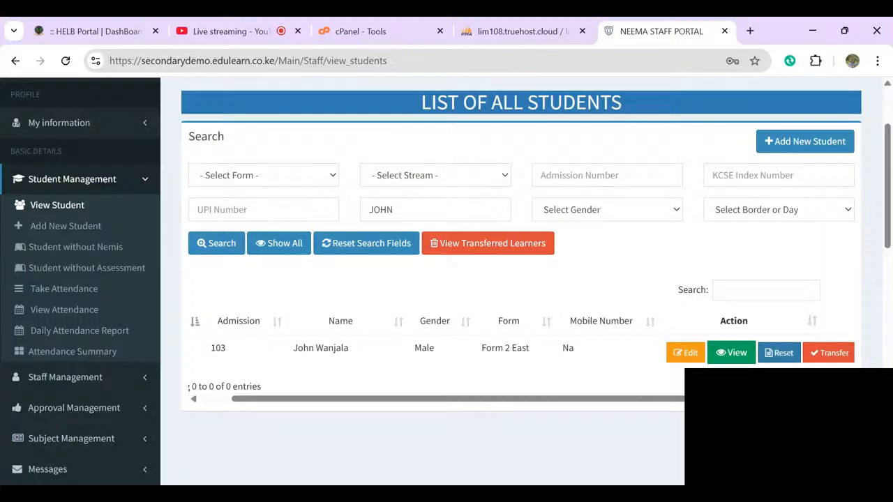
click(779, 353)
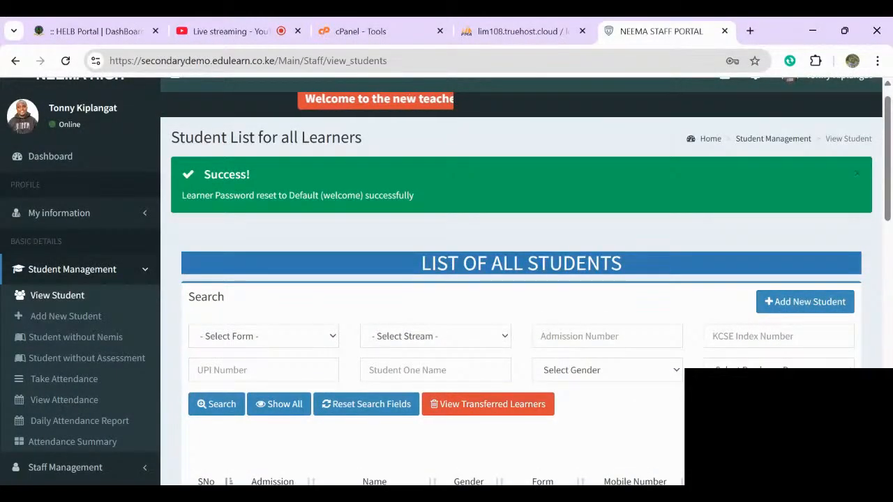
scroll(447, 281, down, 1)
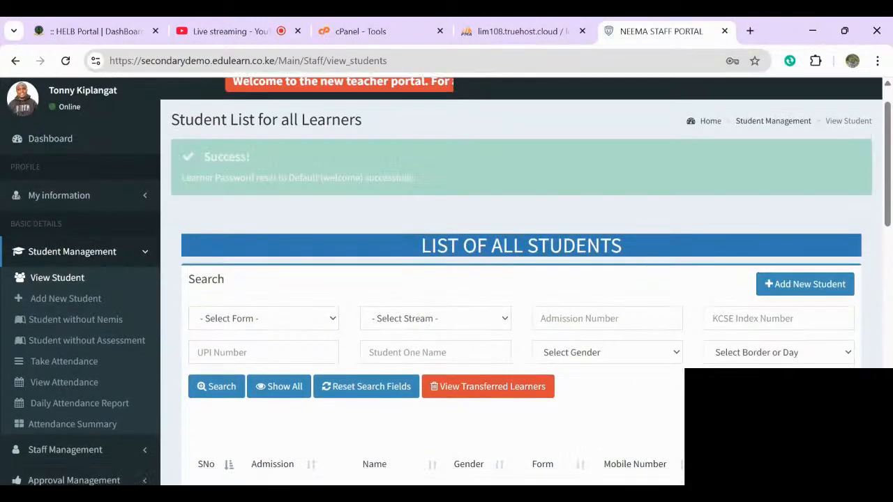
scroll(446, 281, down, 1)
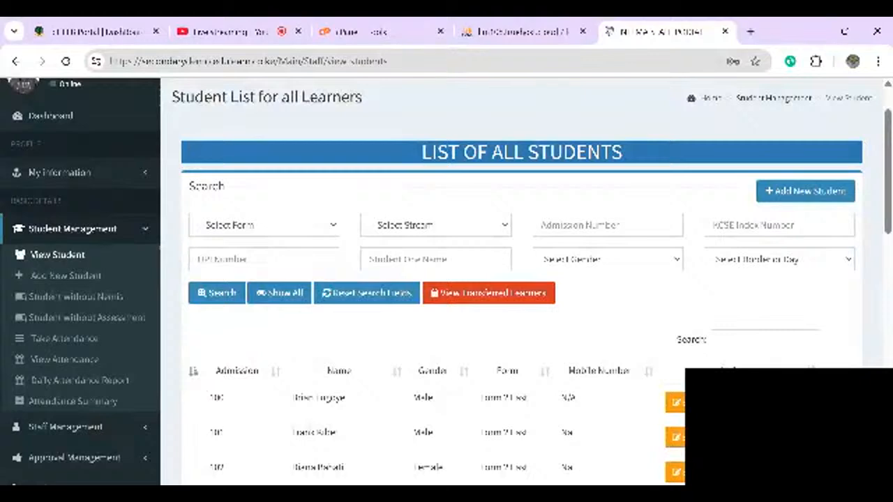
scroll(446, 282, down, 3)
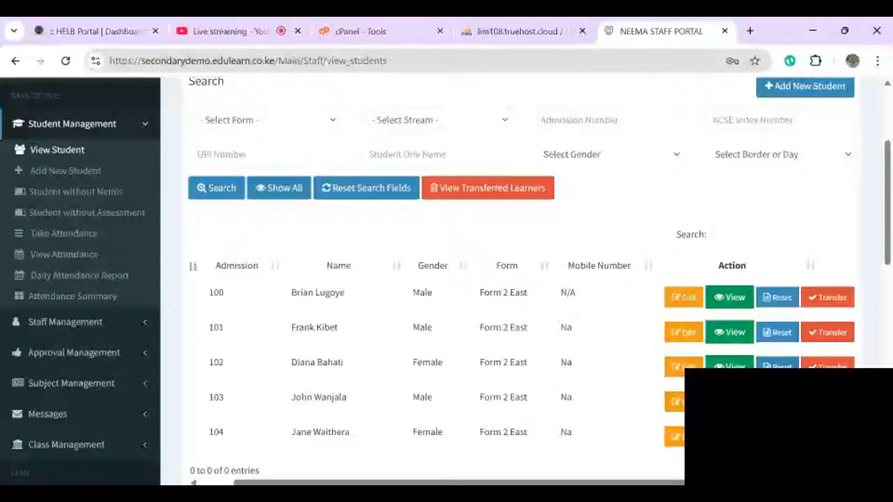
click(683, 298)
- Review learner 100's Edit Learner form and submit it with Update
scroll(684, 312, down, 10)
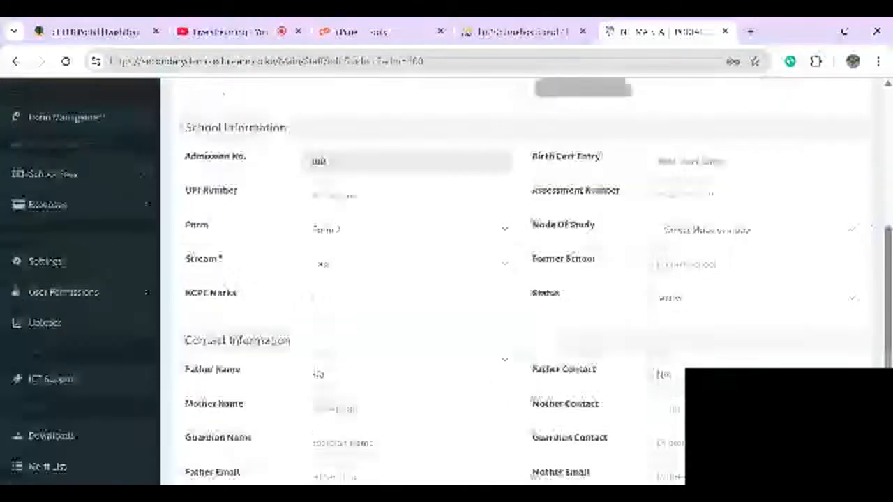
scroll(684, 335, up, 1)
scroll(684, 355, down, 1)
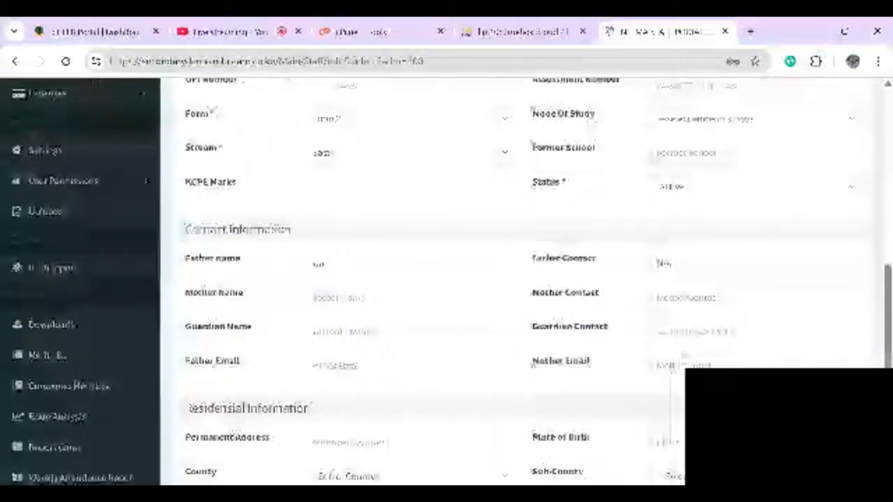
scroll(684, 356, down, 3)
scroll(683, 357, up, 1)
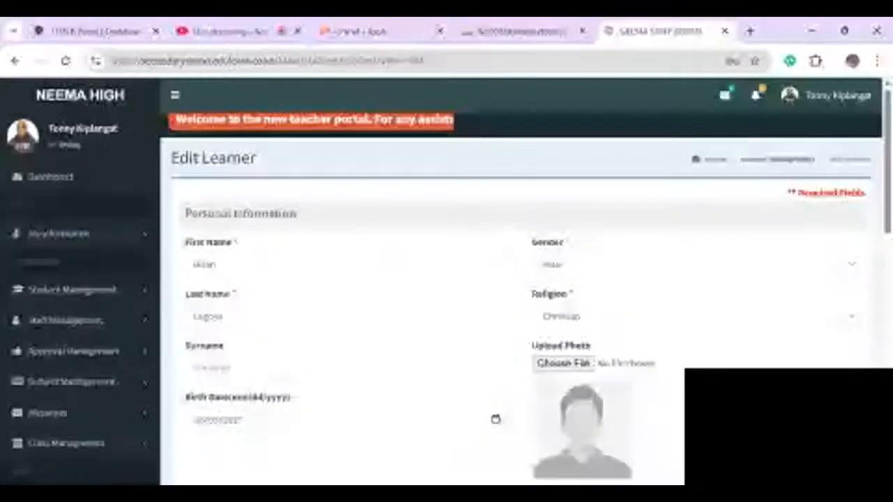
scroll(446, 279, down, 10)
click(336, 365)
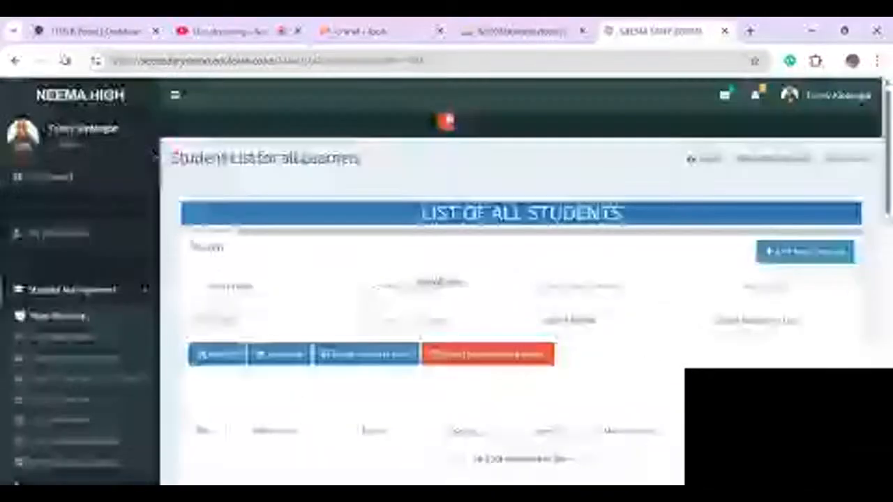
- Open today's Capture Attendance page
scroll(525, 281, down, 5)
scroll(526, 280, up, 3)
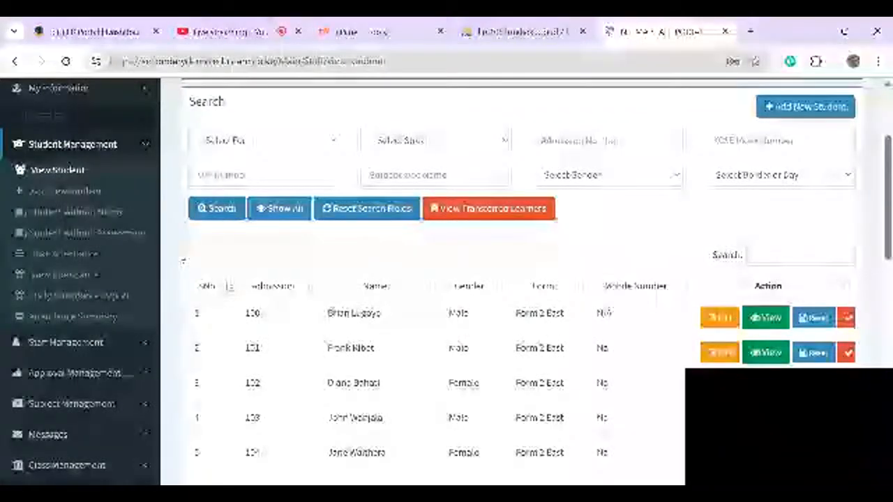
click(40, 262)
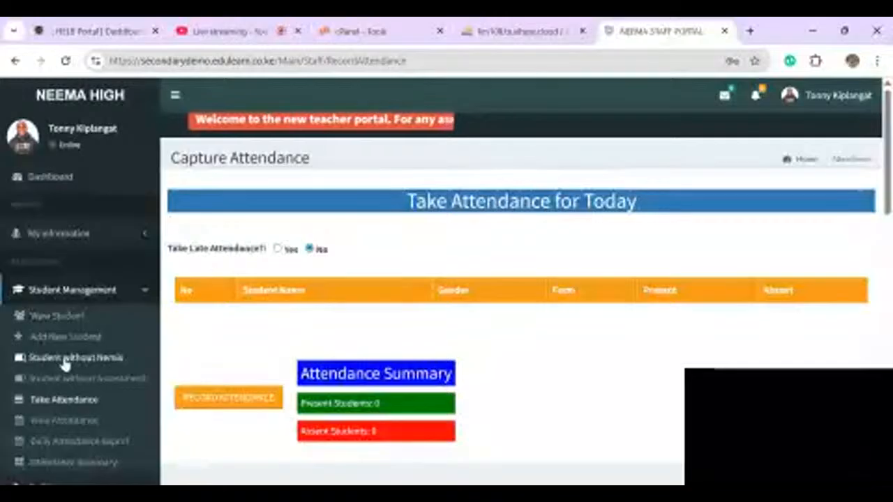
- Open the Students Without Nemis Code List page
click(64, 361)
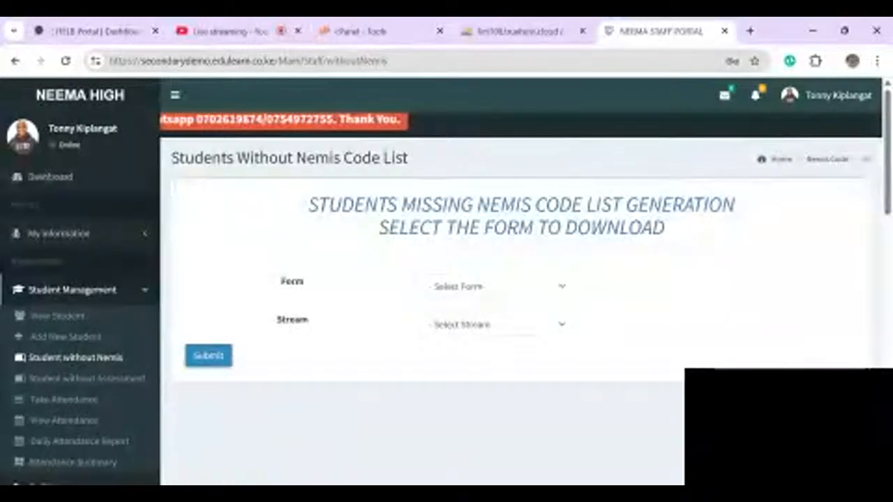
- Collapse Student Management, expand Staff Management and open View Staff
click(91, 356)
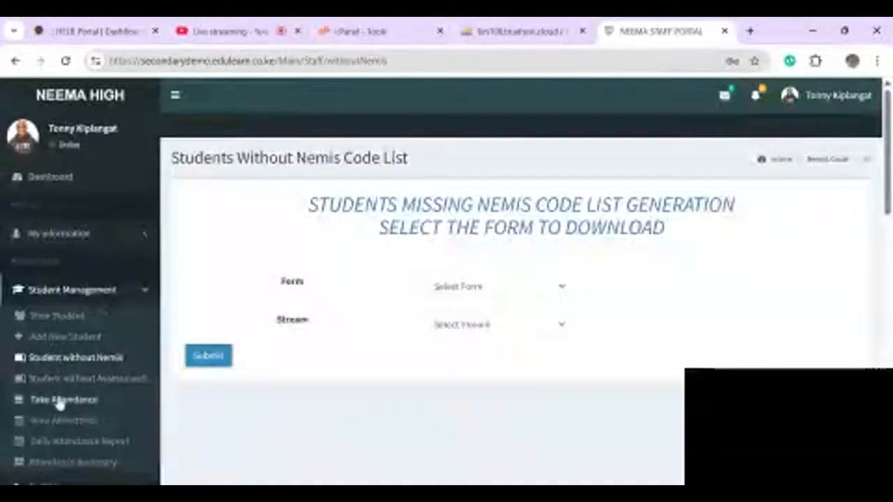
scroll(65, 398, down, 1)
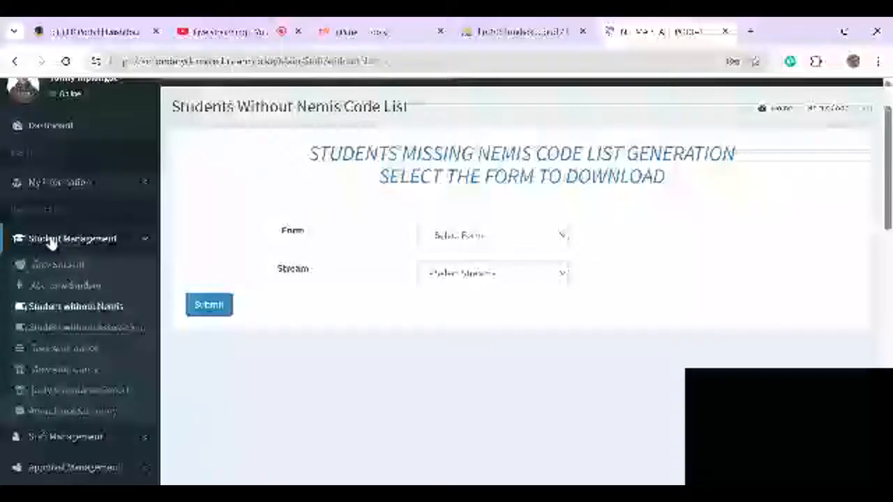
click(52, 241)
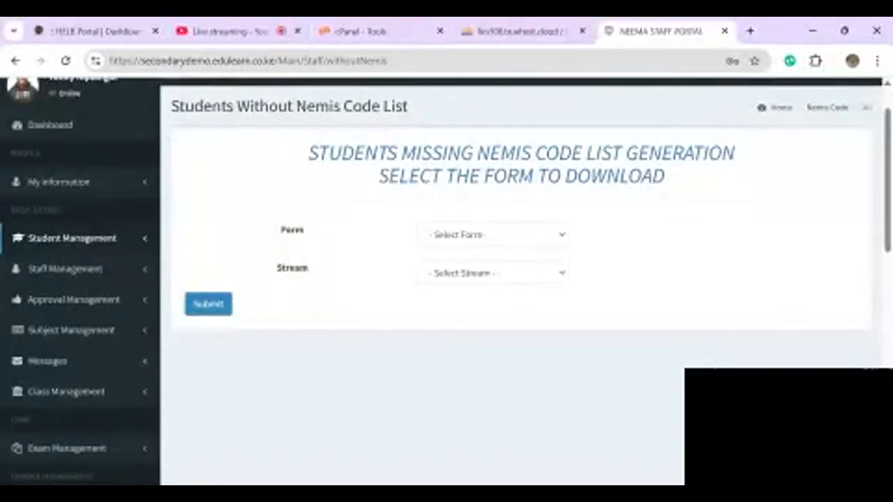
click(53, 270)
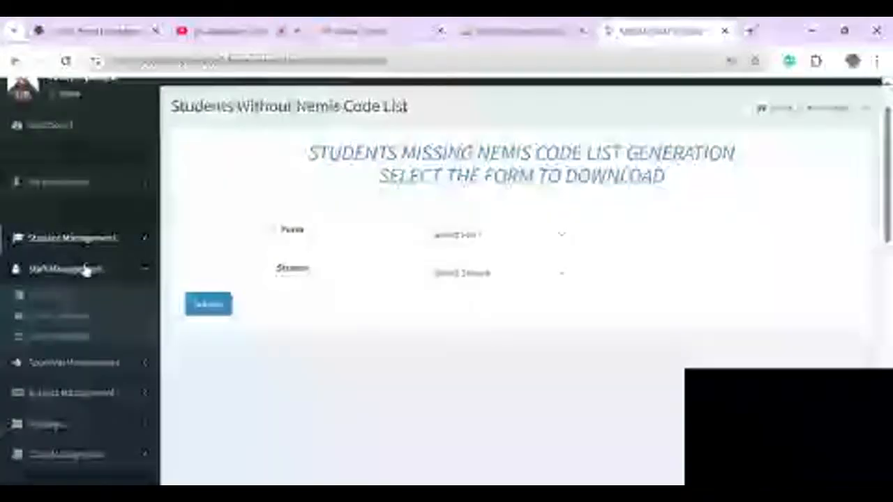
click(46, 299)
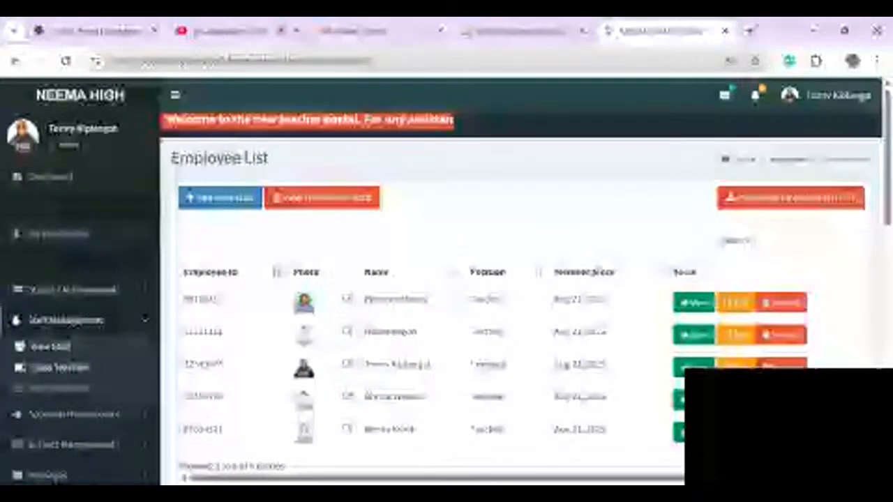
- Register a teacher as class teacher for Form 2, East stream, year 2025, and save
click(62, 371)
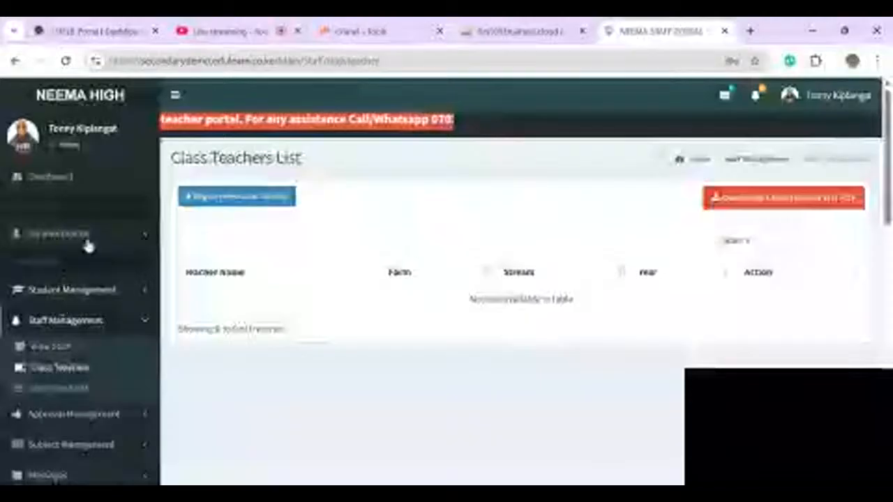
click(225, 199)
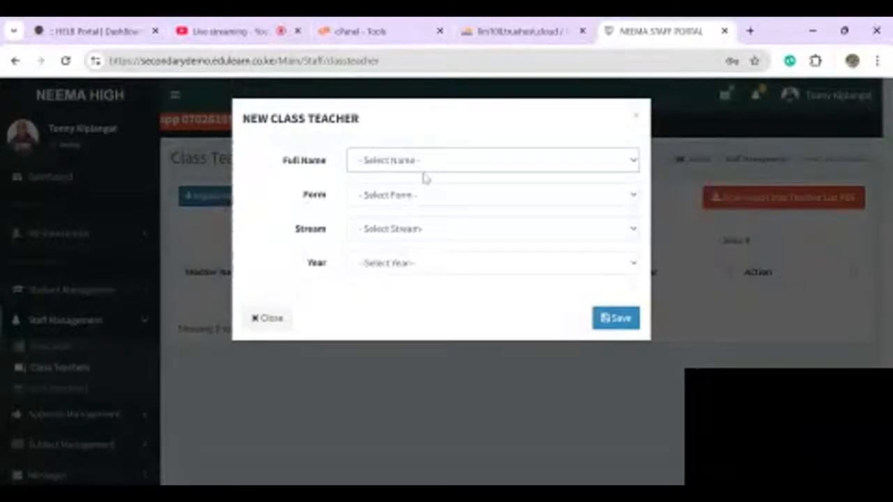
click(418, 257)
click(388, 195)
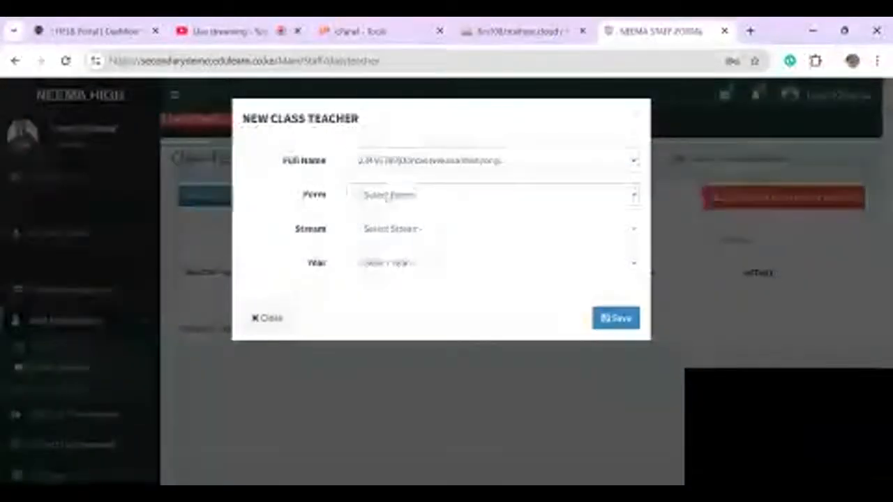
click(416, 230)
click(414, 229)
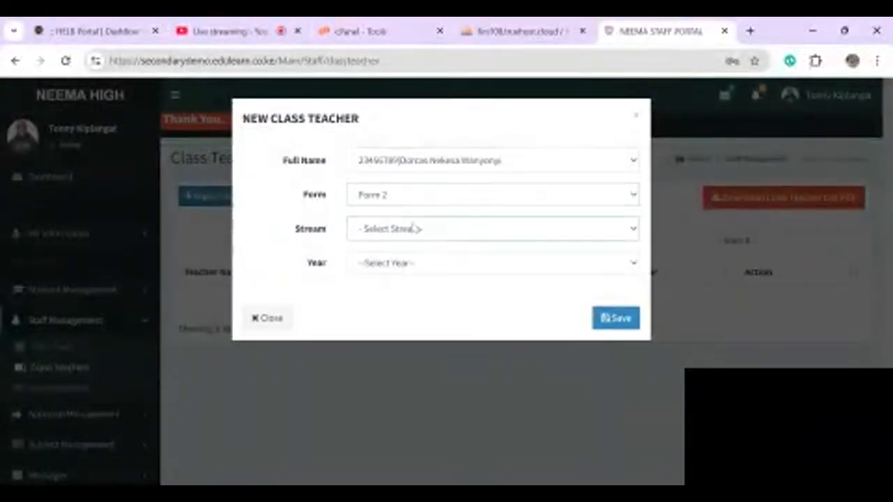
click(408, 247)
click(396, 271)
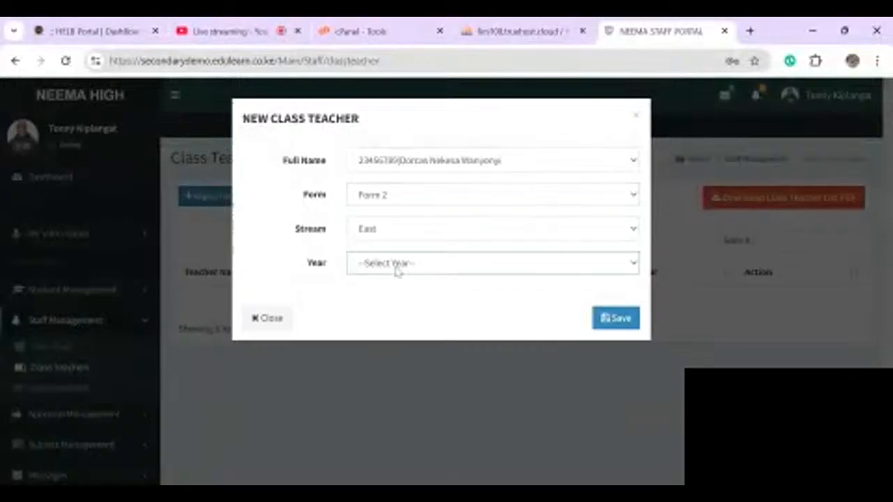
click(396, 285)
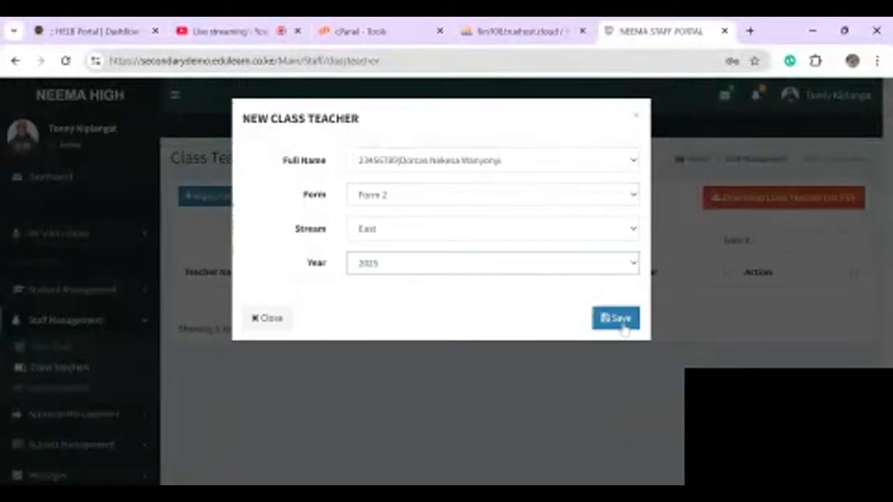
click(623, 321)
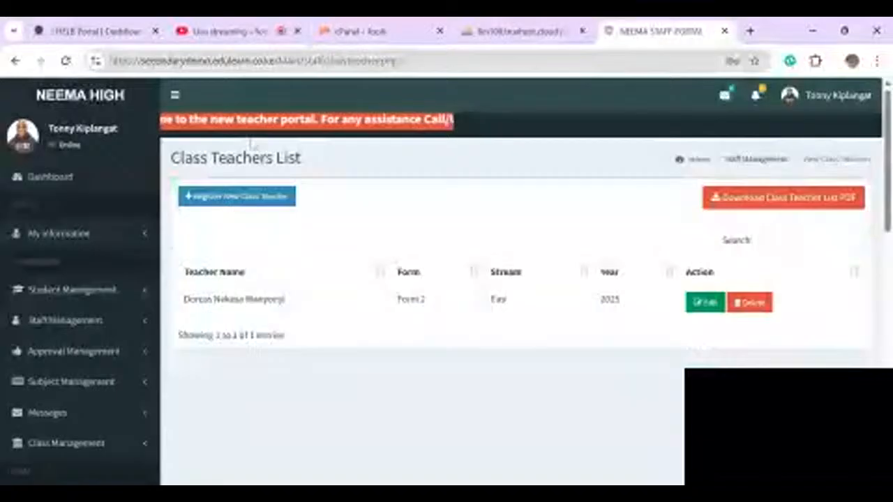
click(211, 196)
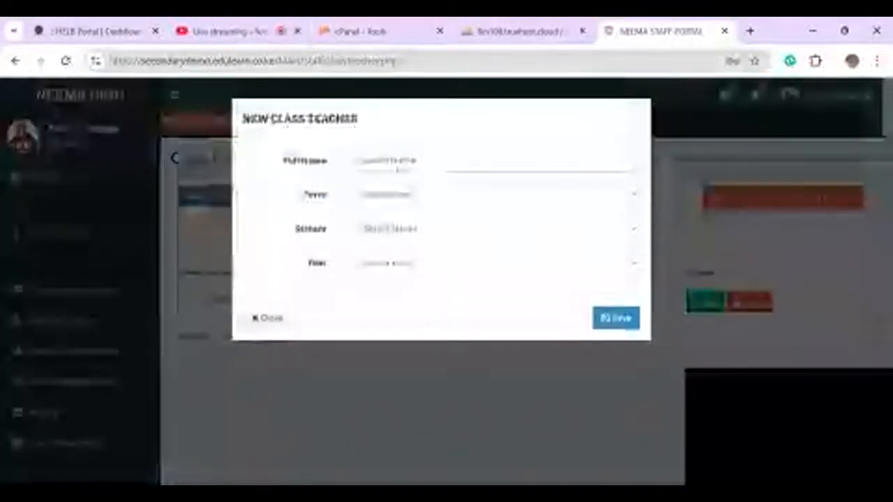
- Assign a teacher as class teacher for Form 2 West, year 2025, and save
click(397, 179)
click(388, 197)
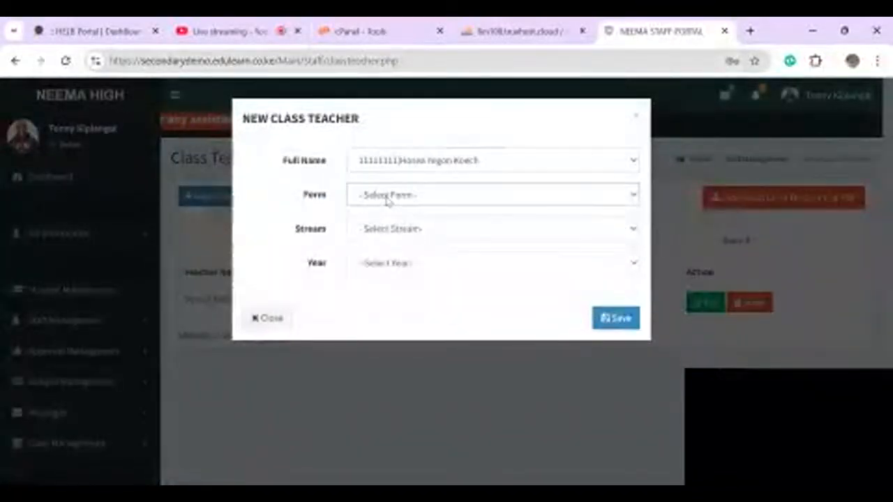
click(370, 247)
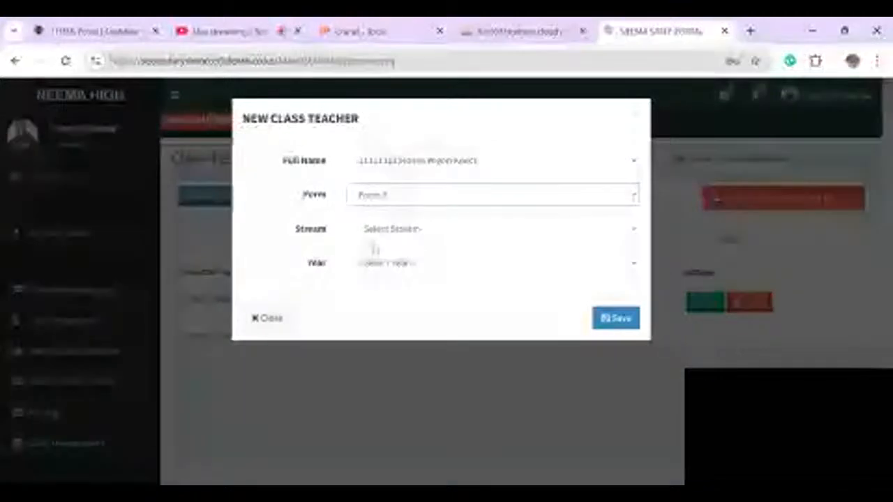
click(391, 227)
click(372, 276)
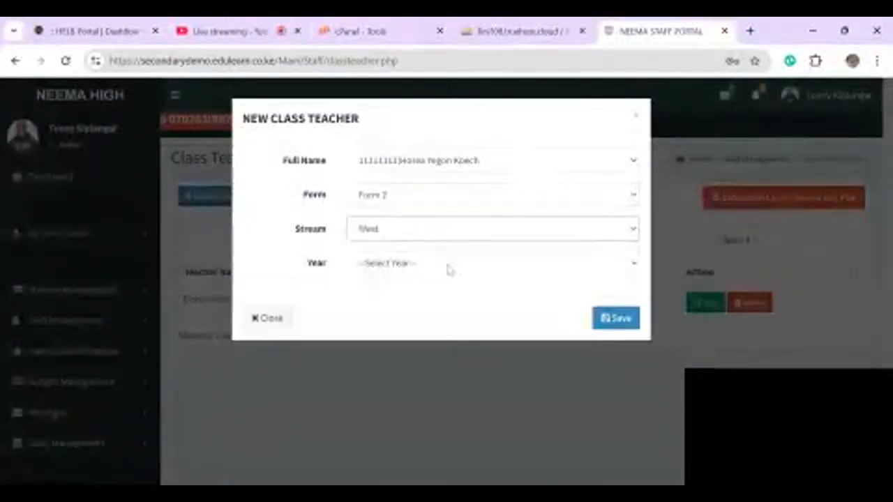
click(434, 263)
click(388, 307)
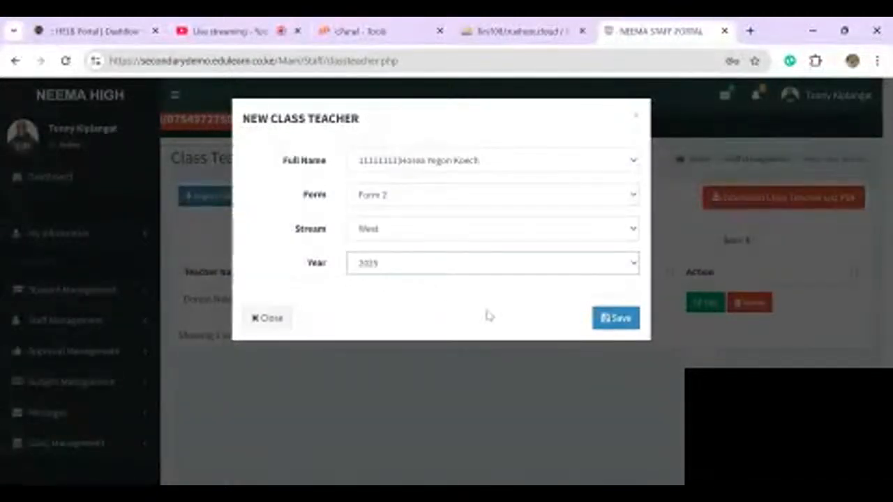
click(614, 318)
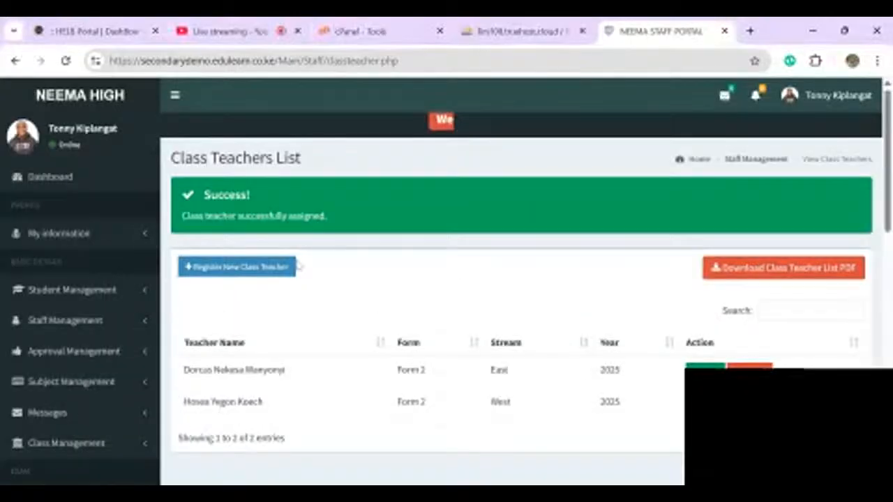
- Register a Form 3 East class teacher for 2025 and save it
click(285, 266)
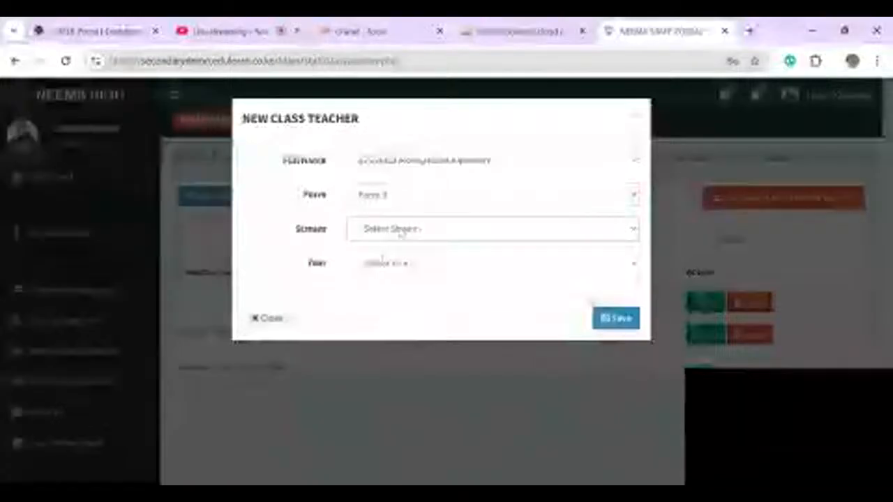
click(424, 260)
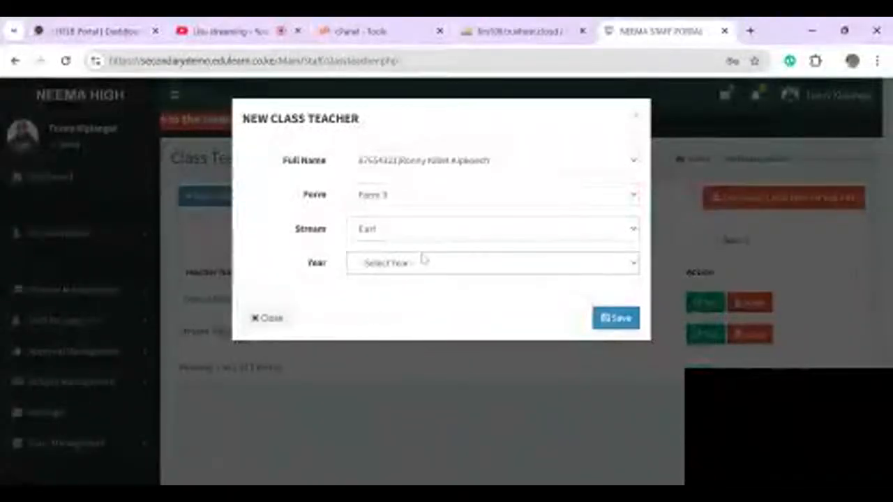
click(372, 317)
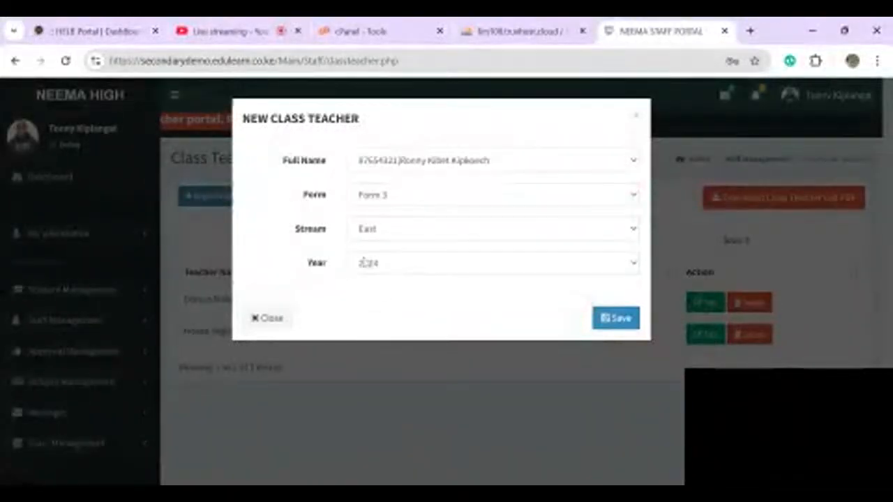
click(615, 315)
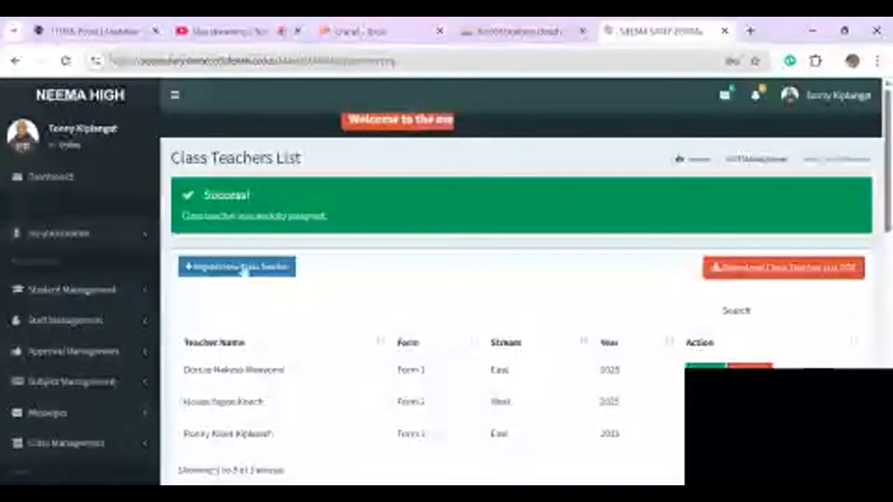
- Register a teacher as the Form 4 East class teacher for 2025 and save
click(241, 268)
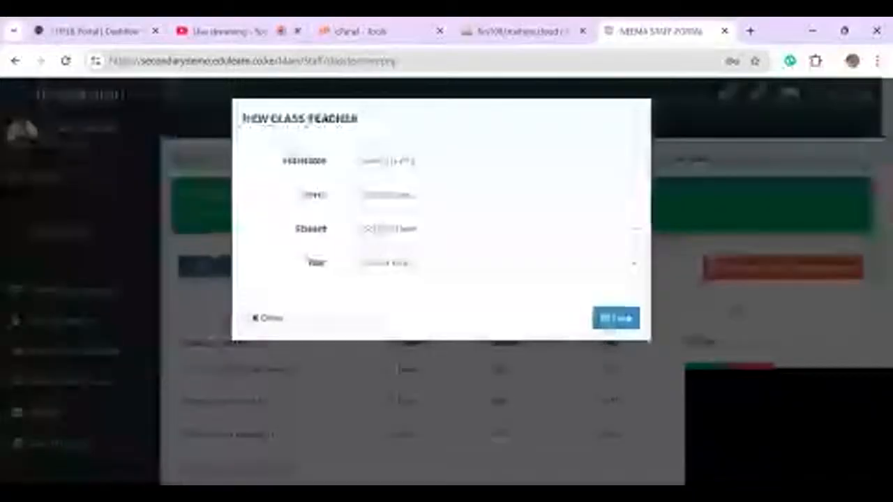
click(389, 177)
click(407, 206)
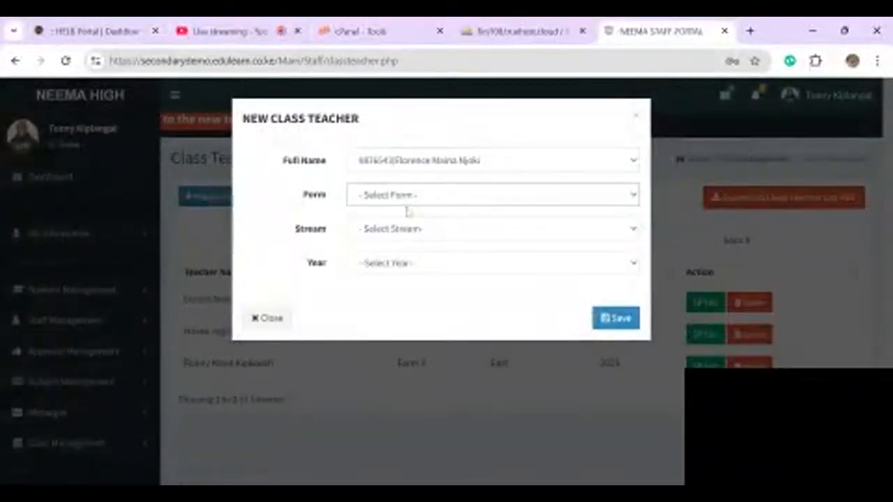
click(423, 245)
click(422, 230)
click(417, 256)
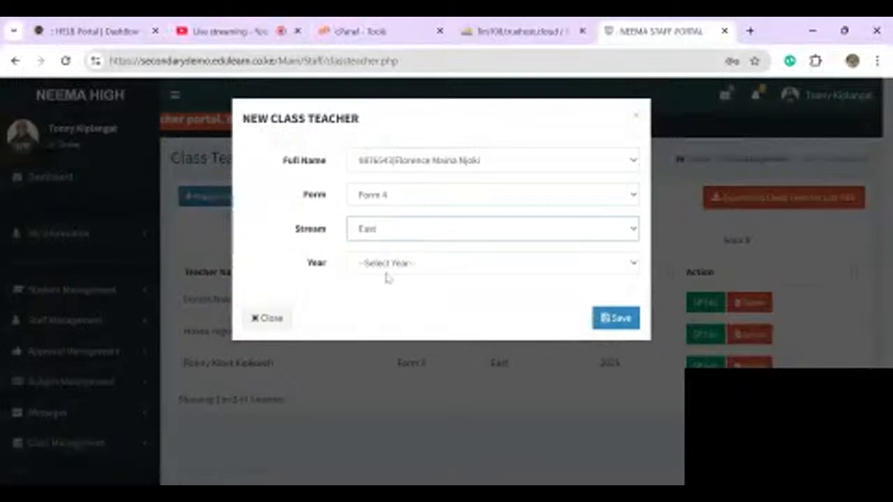
click(386, 272)
click(374, 307)
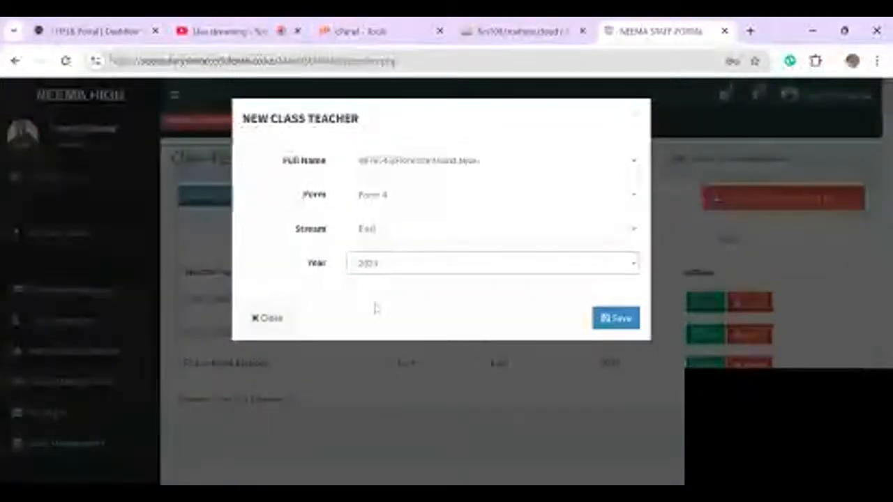
click(606, 318)
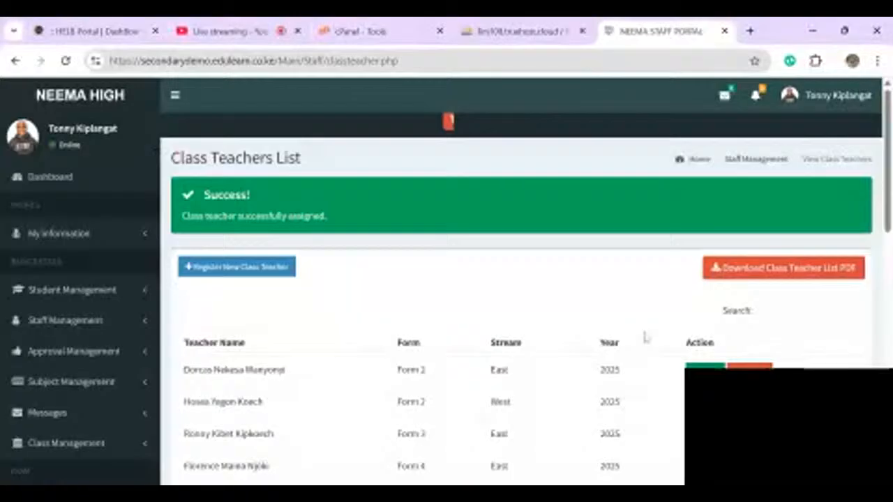
- Register the fifth class teacher for Grade 10 East, 2025, and save
click(237, 266)
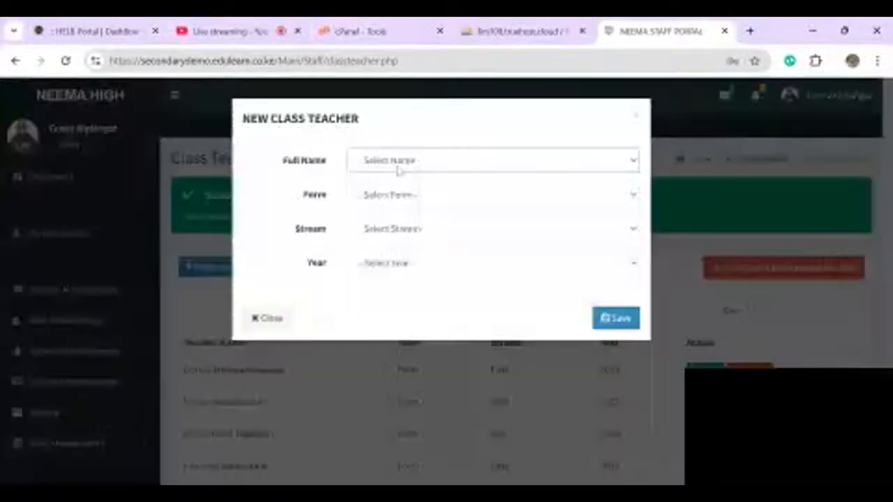
click(395, 203)
click(401, 200)
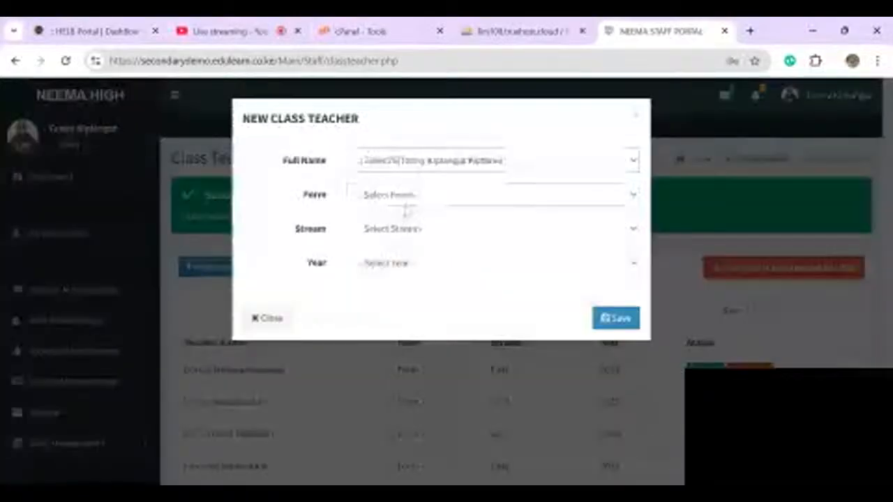
click(411, 240)
click(410, 241)
click(388, 270)
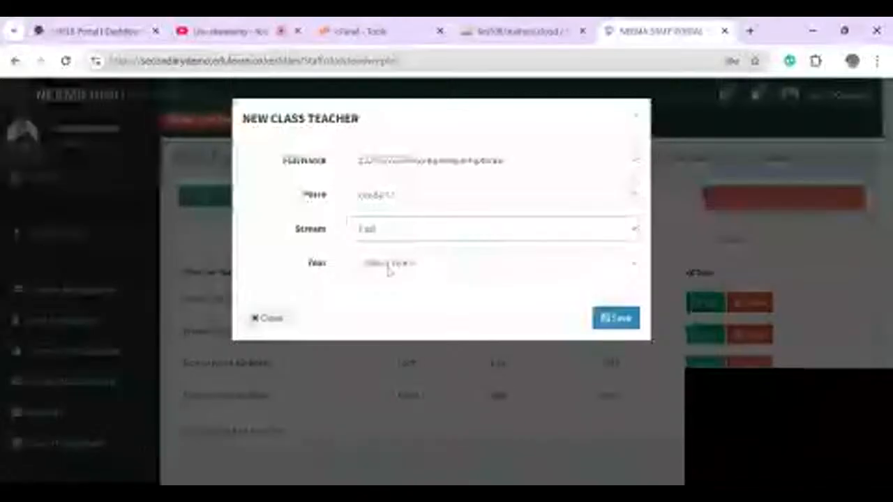
click(388, 272)
click(381, 312)
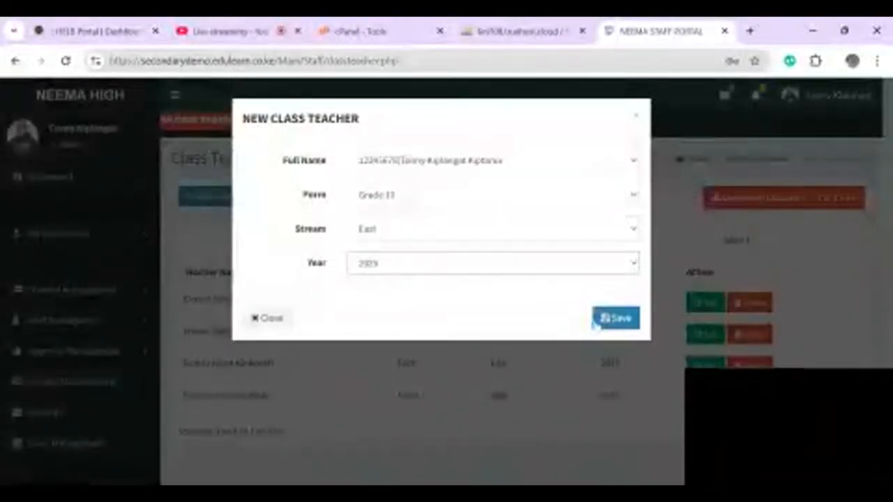
click(616, 318)
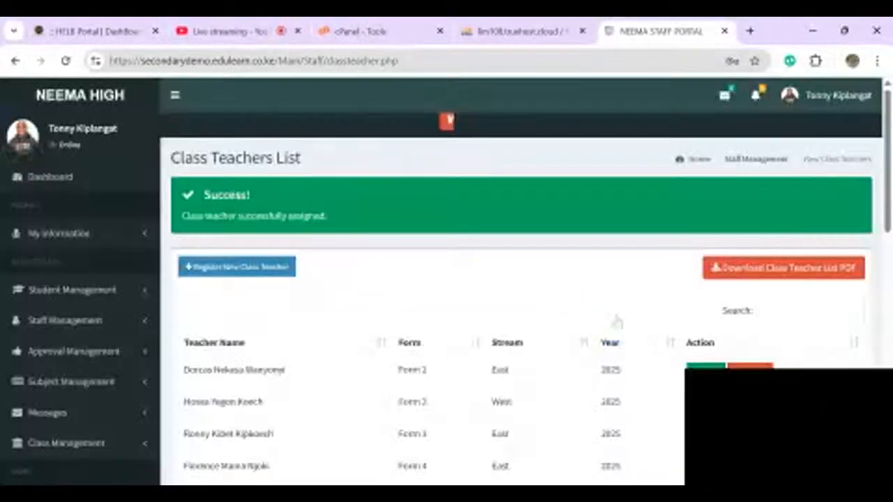
scroll(617, 319, down, 2)
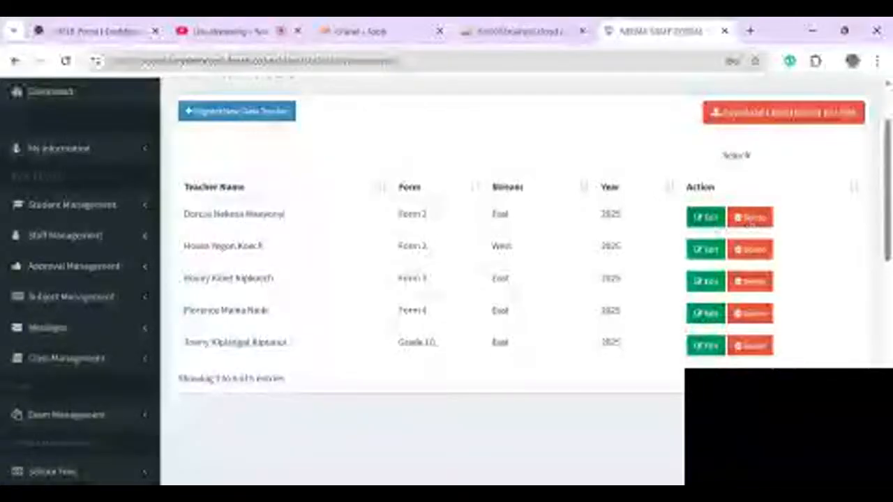
- Edit the first entry, keep Form 2, East, 2025, and update it
click(695, 218)
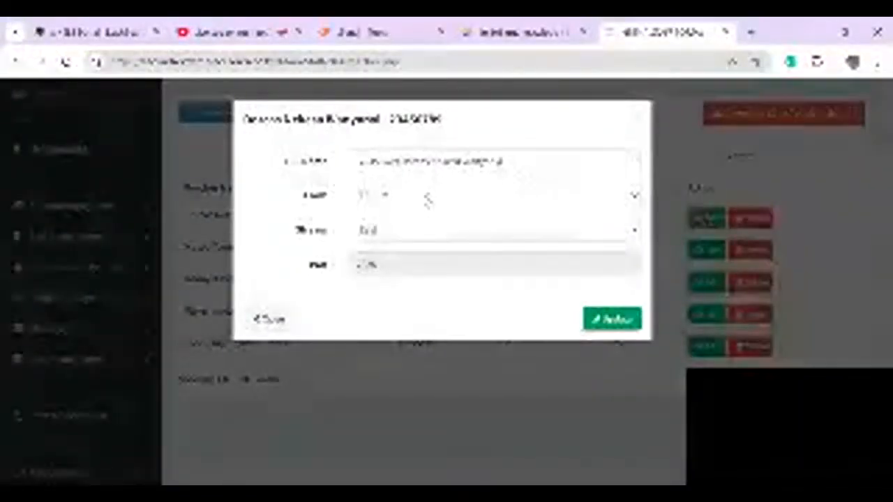
click(387, 231)
click(410, 167)
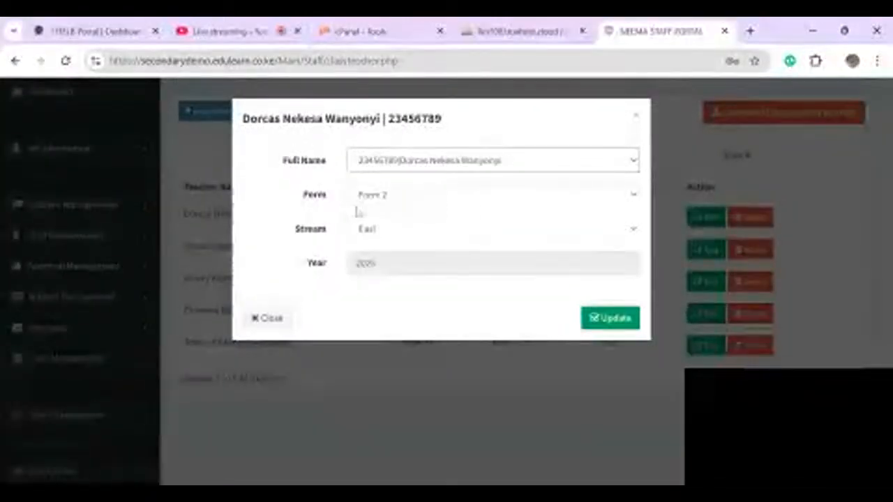
click(300, 211)
click(417, 194)
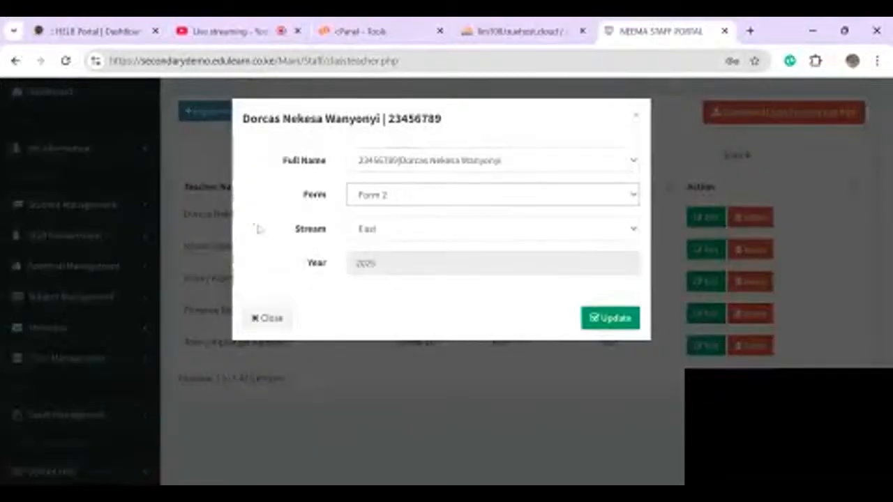
drag(256, 228, 373, 244)
click(401, 241)
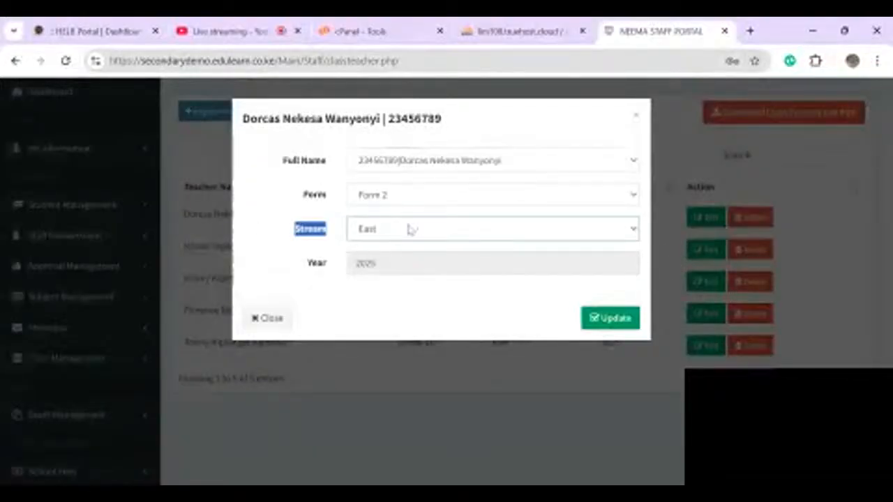
click(371, 192)
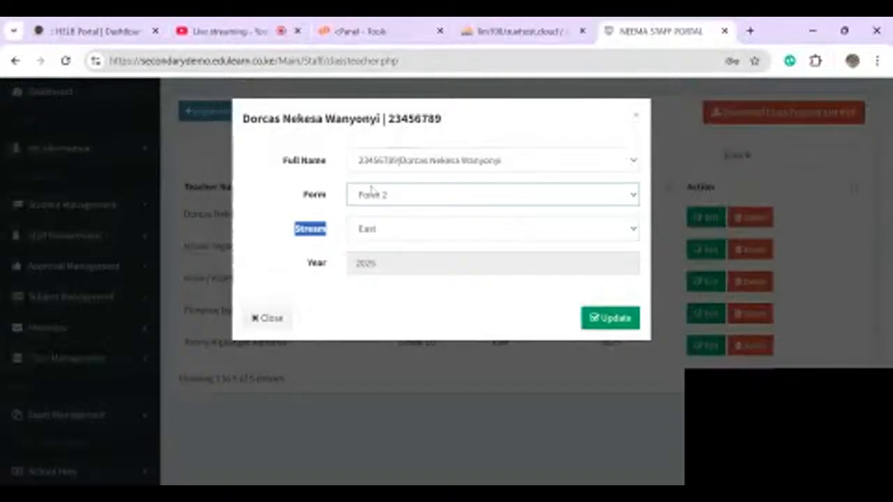
click(381, 240)
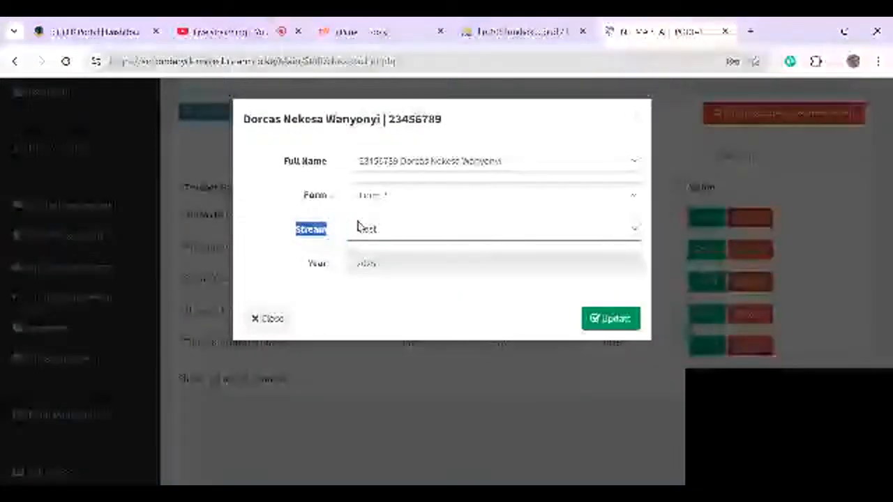
click(602, 319)
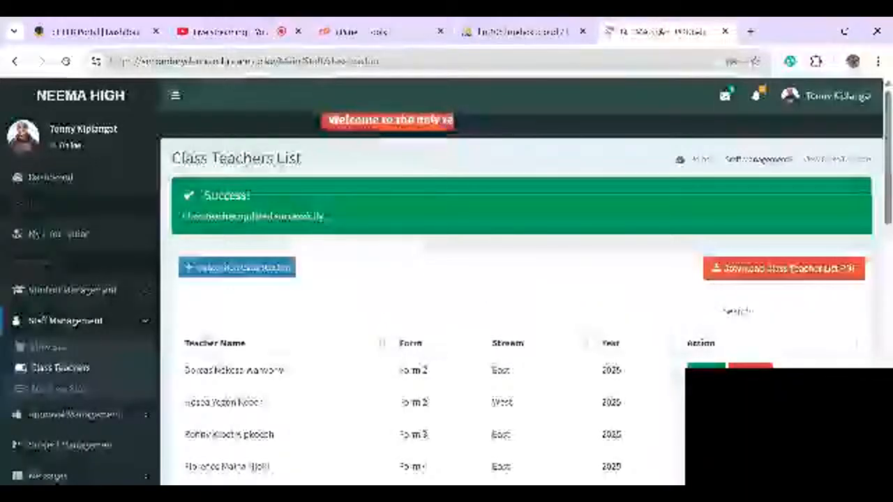
- Scroll the Class Teachers List and collapse the Staff Management sidebar submenu
scroll(516, 307, down, 2)
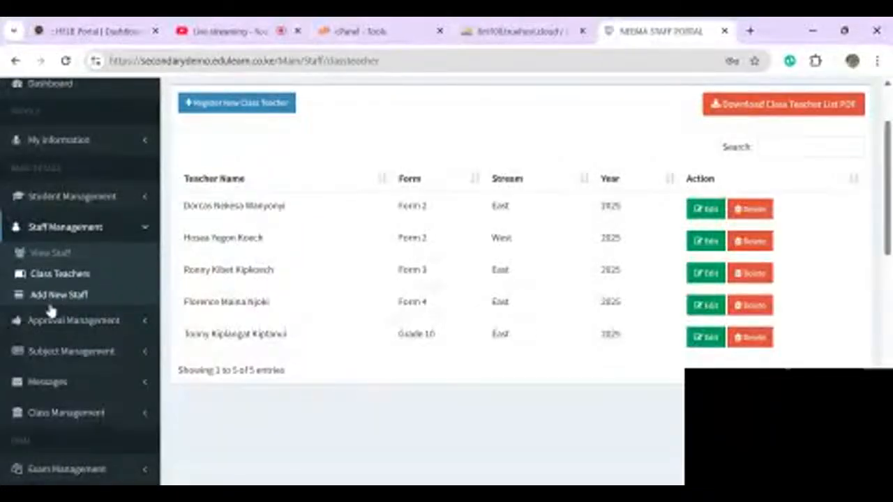
click(68, 230)
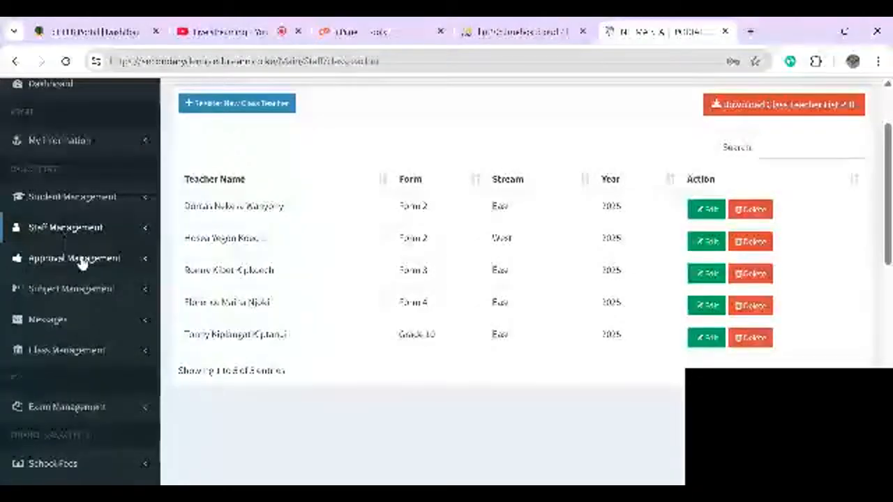
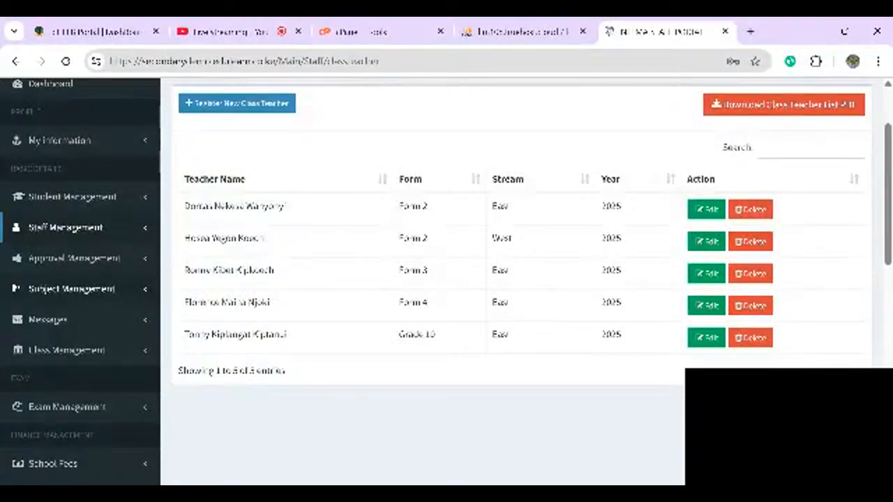
- Go to Subject Management's View All Subjects page, which lists no subjects yet
click(72, 291)
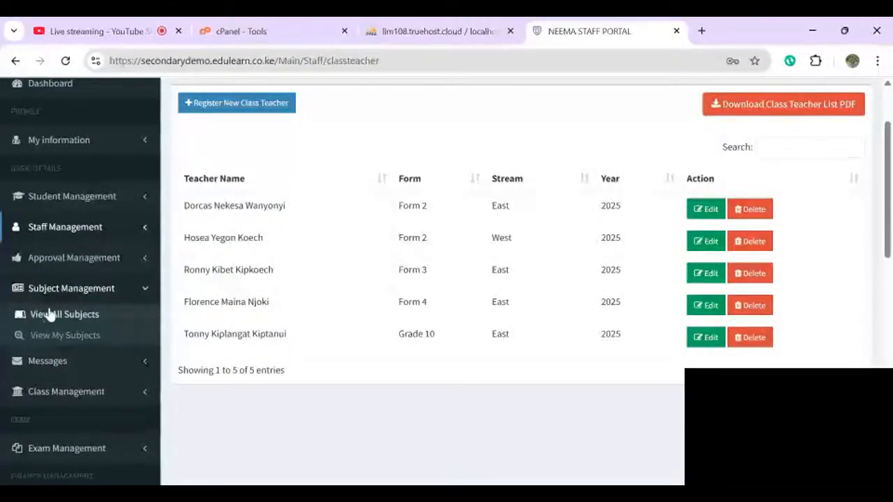
click(90, 316)
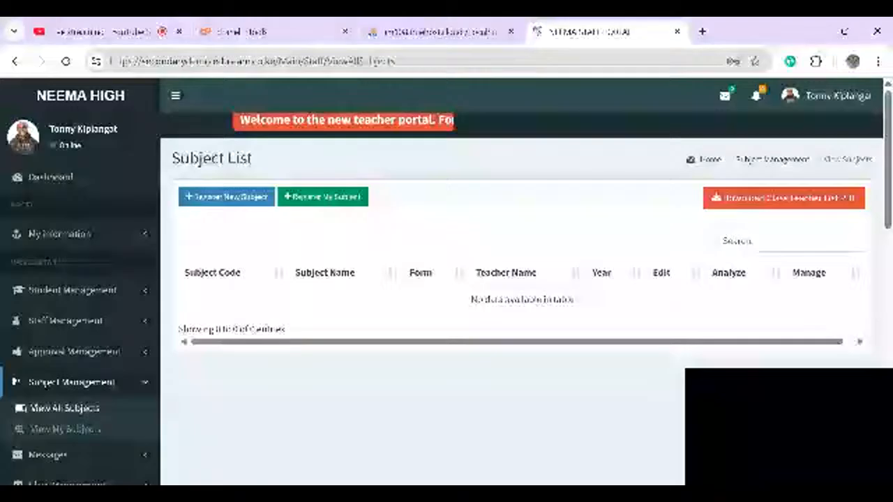
click(67, 432)
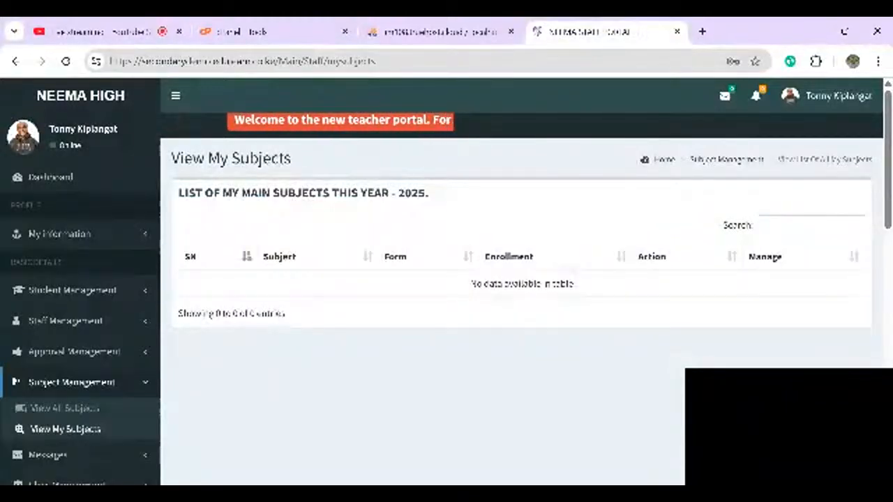
click(43, 413)
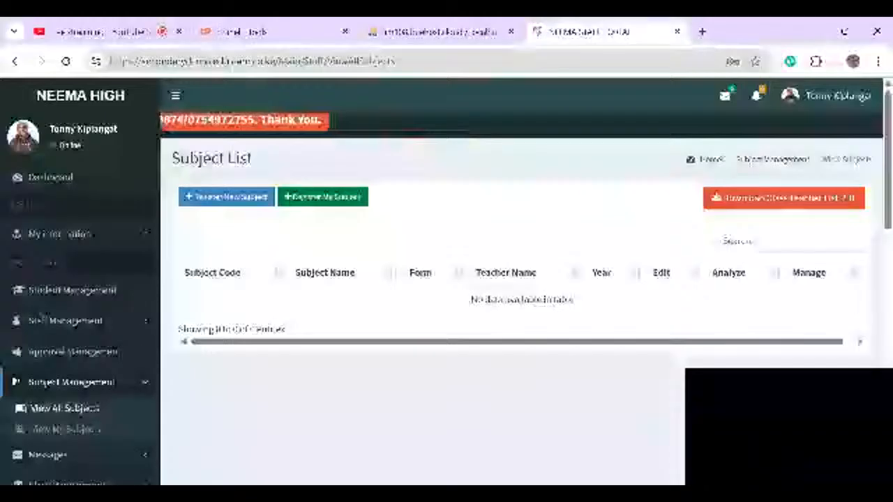
- Register English under your own name for Form 2, East stream, session TERM 2 2025
click(228, 202)
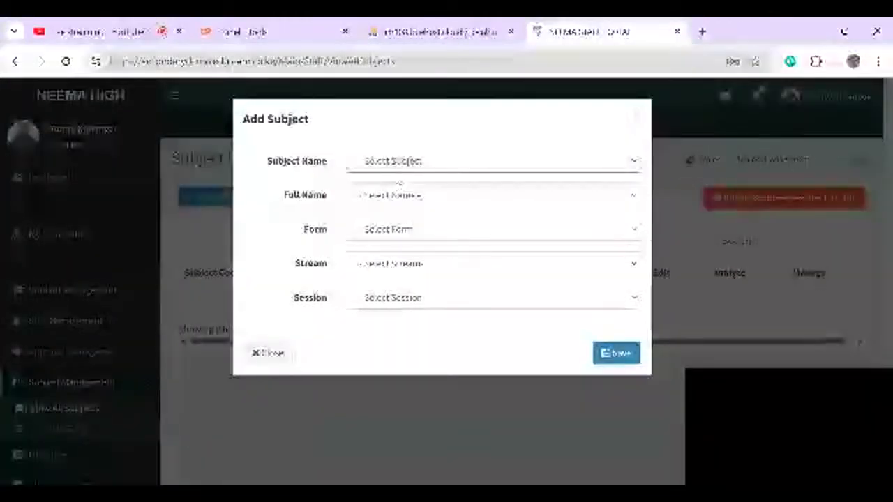
click(394, 185)
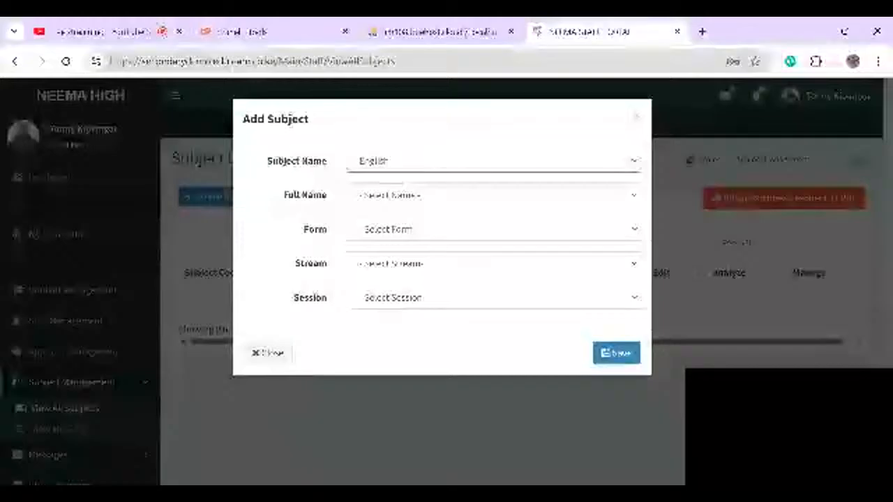
click(388, 194)
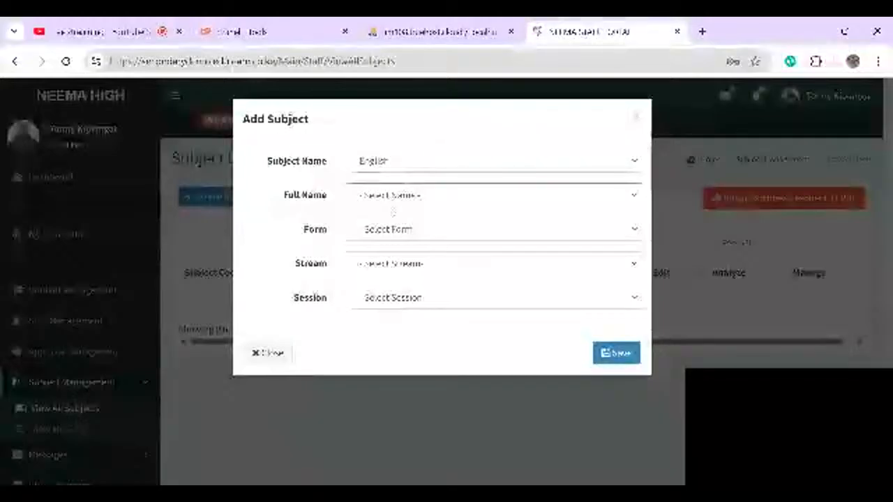
click(392, 211)
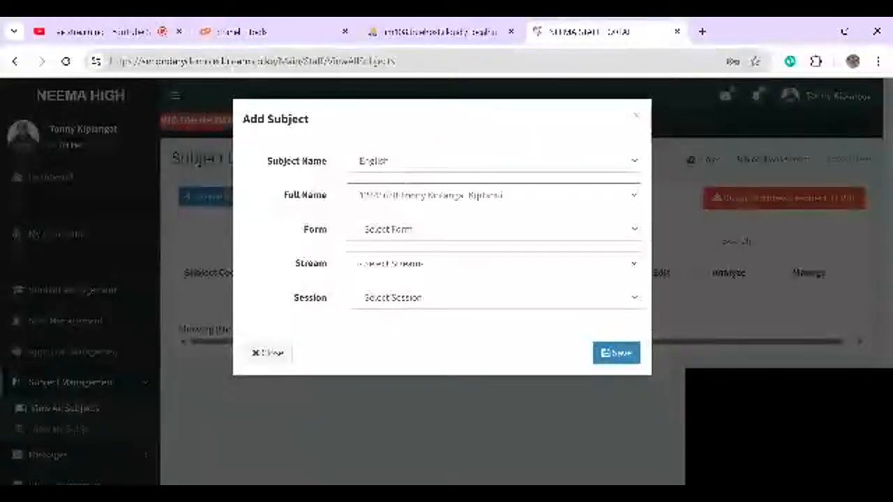
click(374, 239)
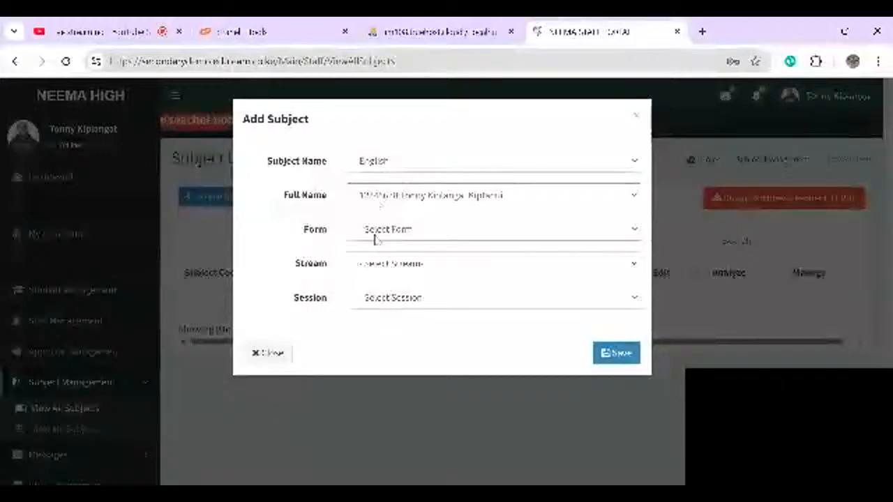
click(423, 285)
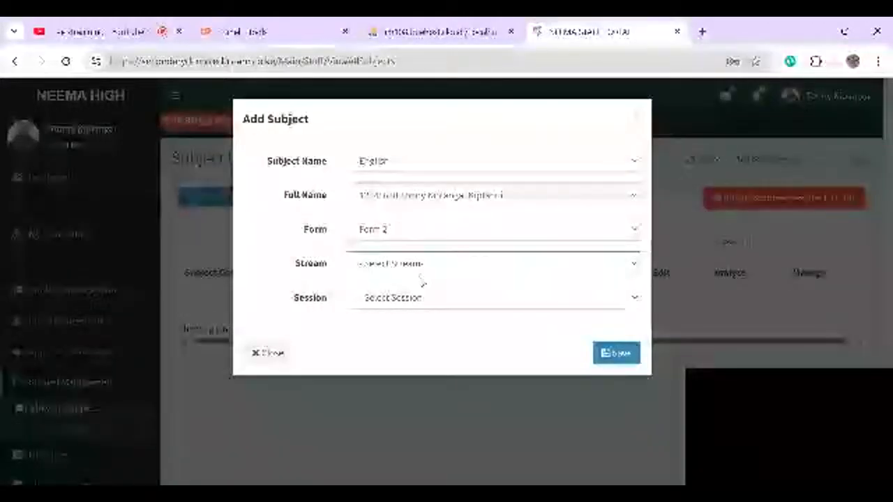
click(424, 310)
click(423, 307)
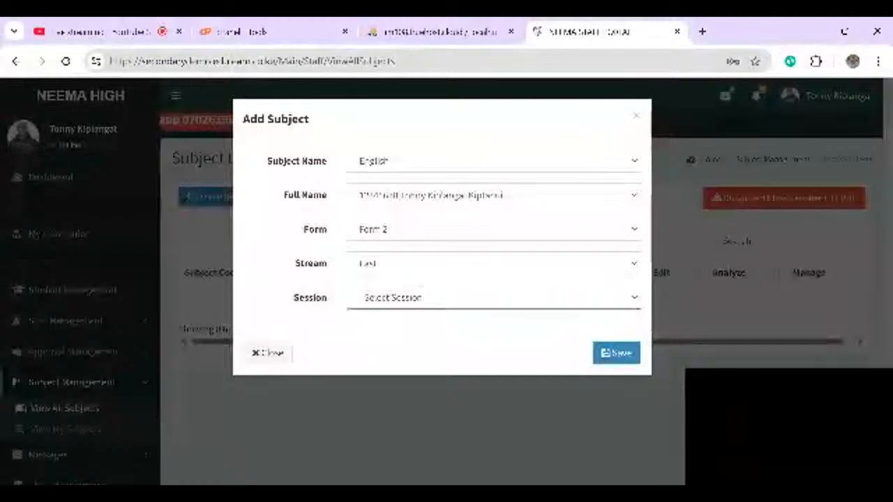
click(423, 331)
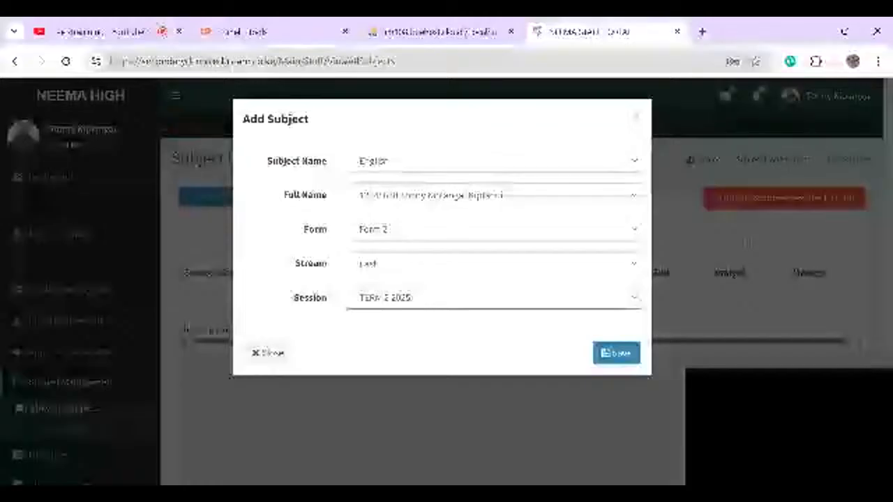
click(604, 358)
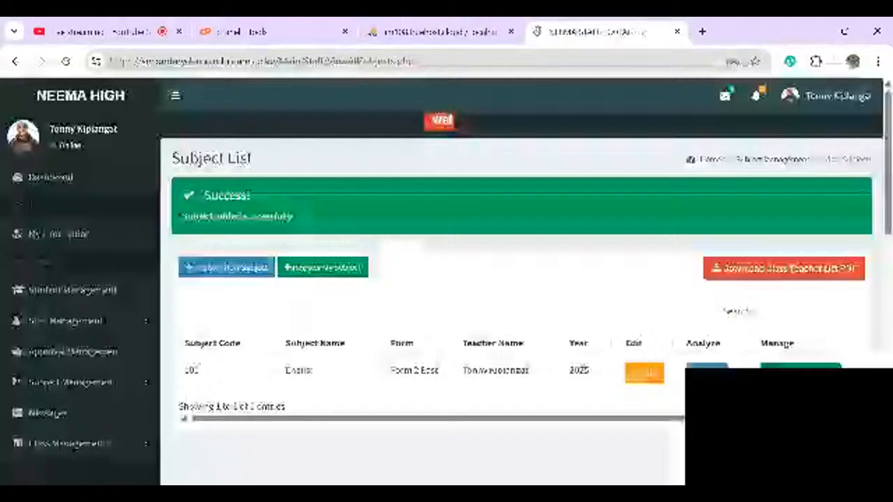
click(217, 272)
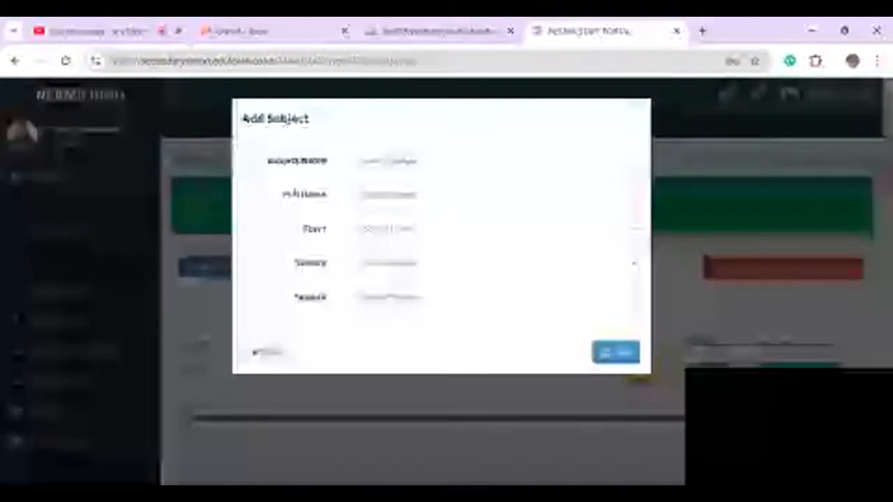
- Register Kiswahili with its teacher for Form 2 East and save it
click(402, 169)
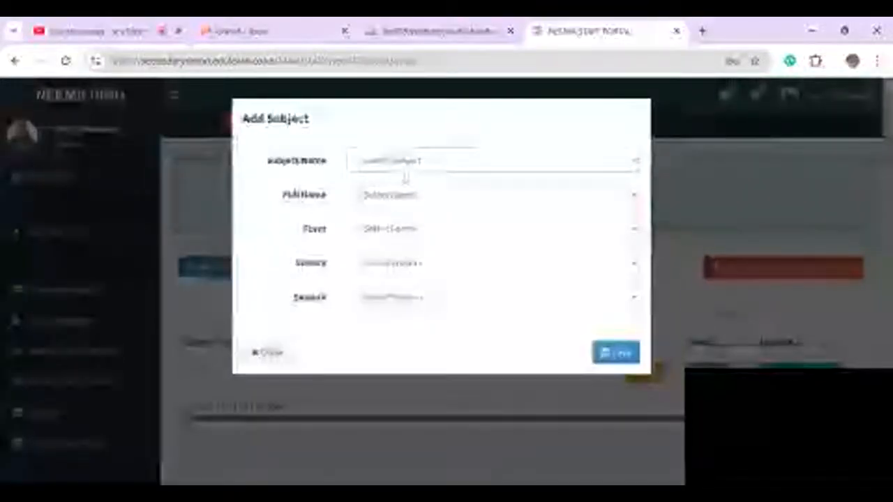
click(393, 202)
click(392, 202)
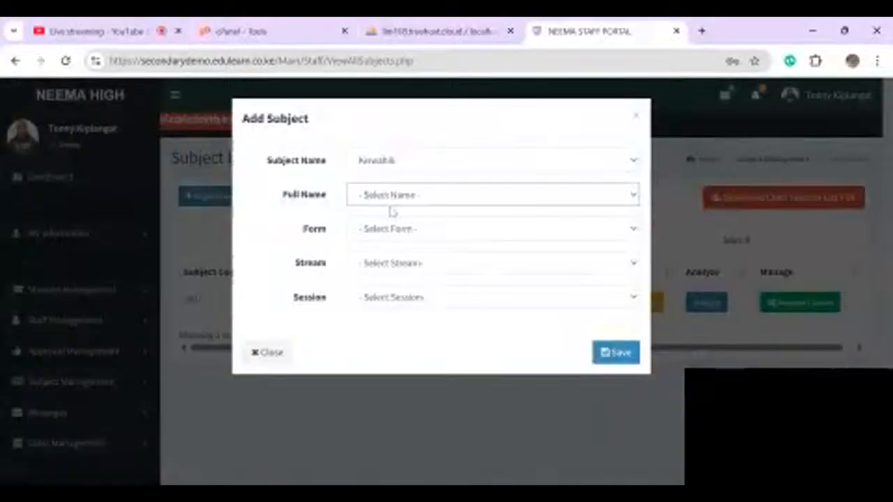
click(397, 235)
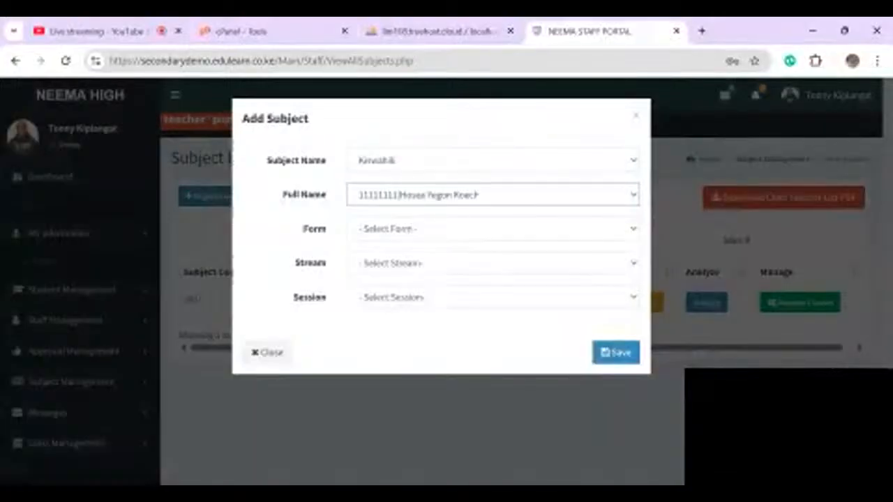
click(399, 238)
click(373, 279)
click(409, 261)
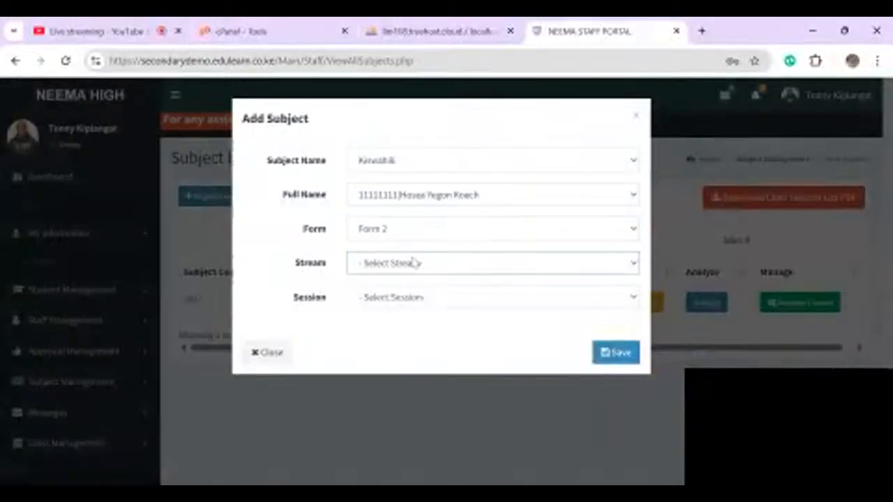
click(403, 279)
click(409, 297)
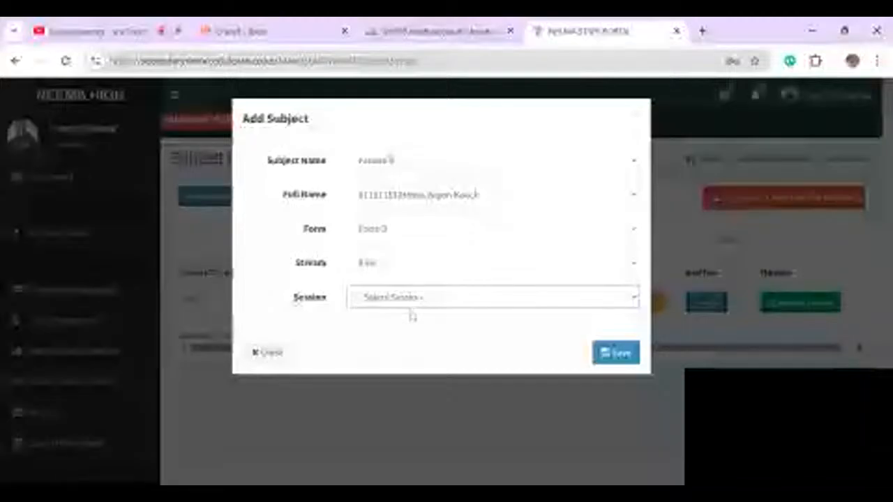
click(411, 314)
click(605, 356)
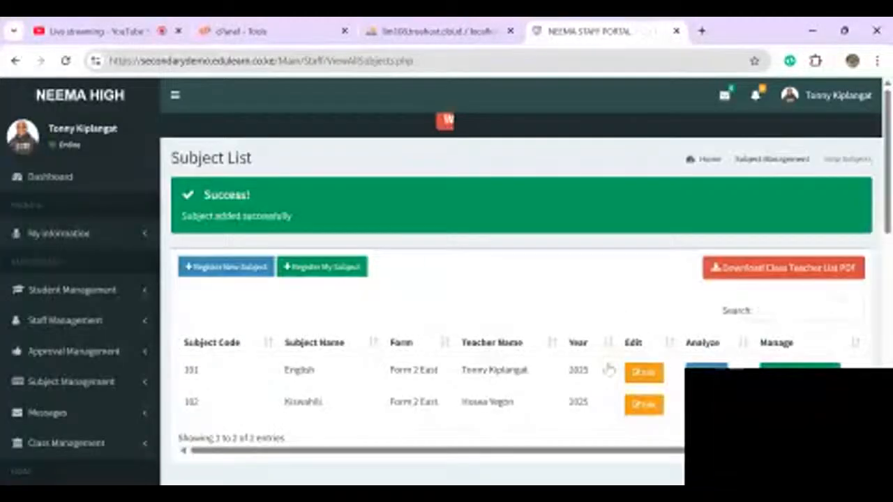
- Register Mathematics with its teacher for Form 2 East, TERM 2 2025, and save
click(232, 266)
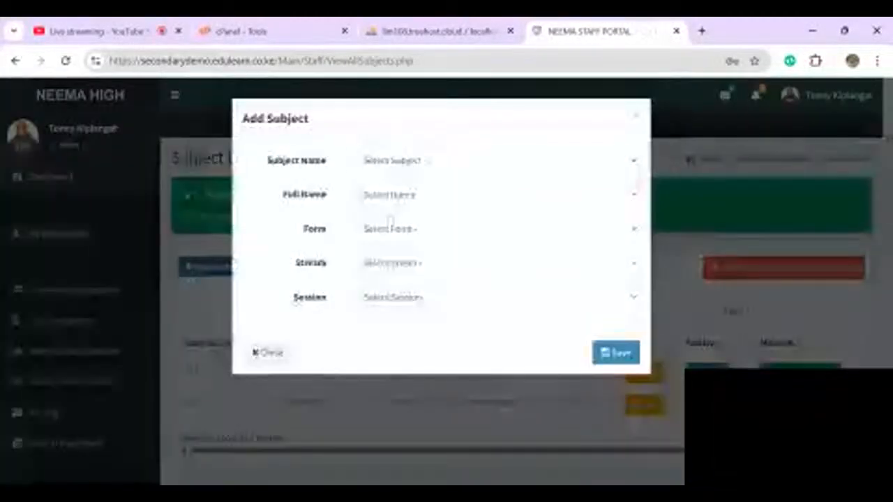
click(395, 237)
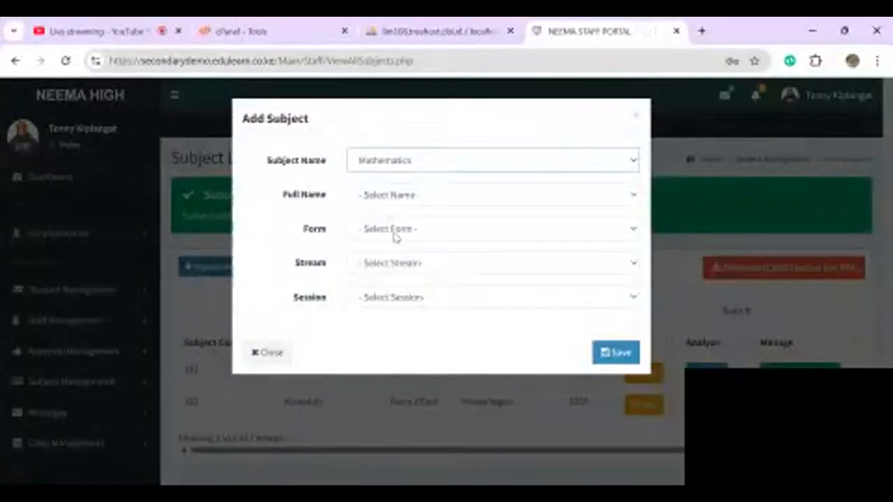
click(398, 195)
click(395, 229)
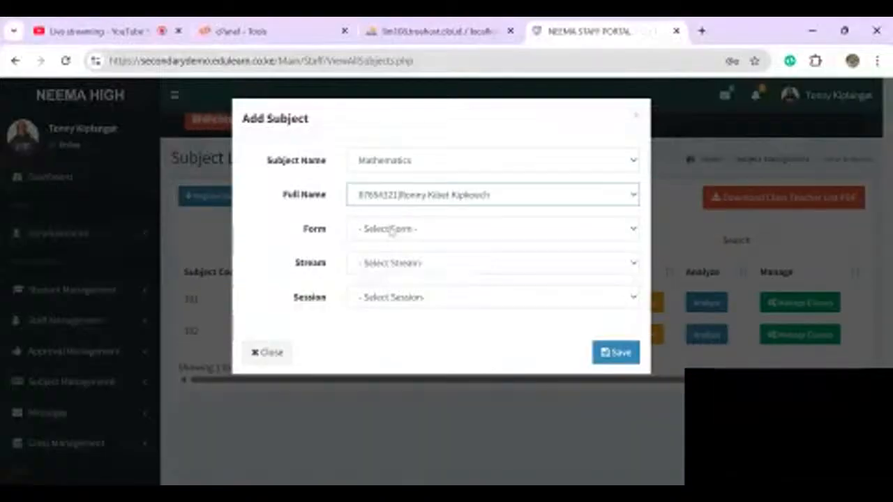
click(391, 231)
click(385, 283)
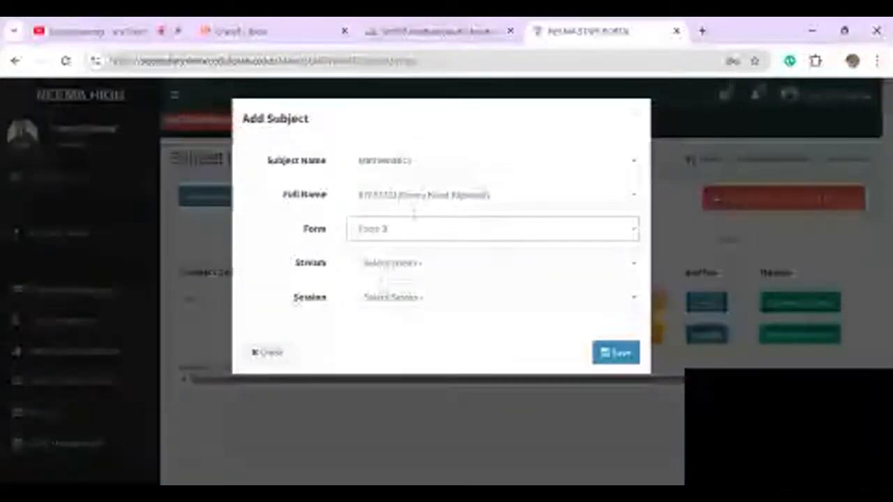
click(372, 264)
click(399, 293)
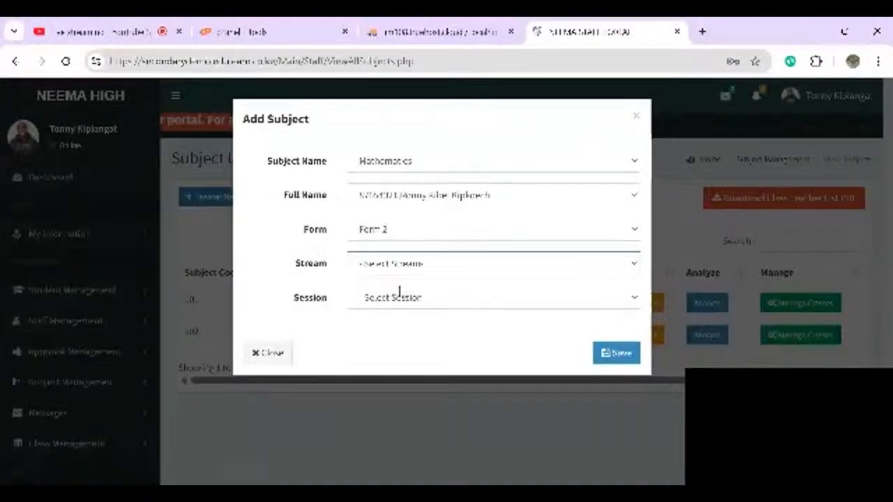
click(432, 298)
click(392, 343)
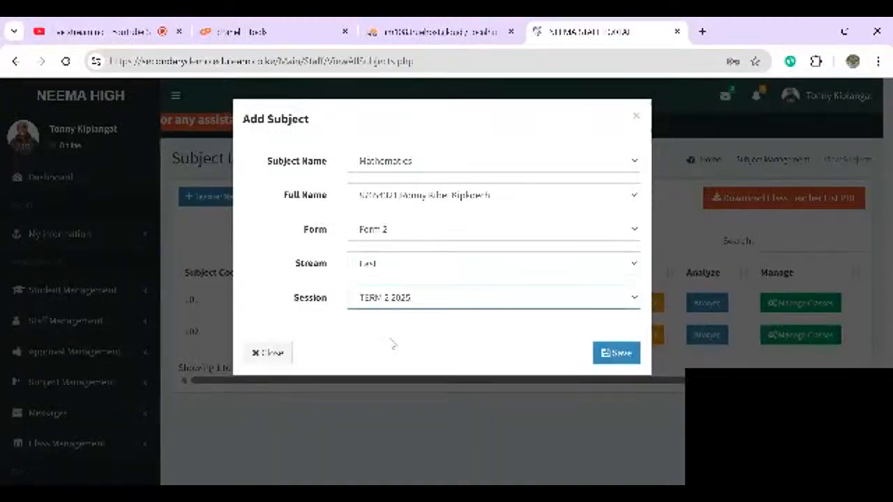
click(609, 355)
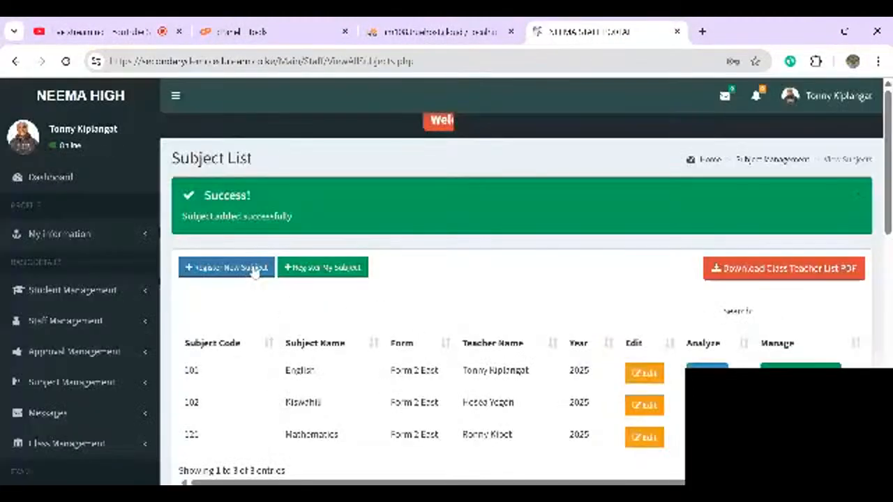
- Register Biology with its teacher for Form 2 East, TERM 2 2025, and save
scroll(255, 272, down, 2)
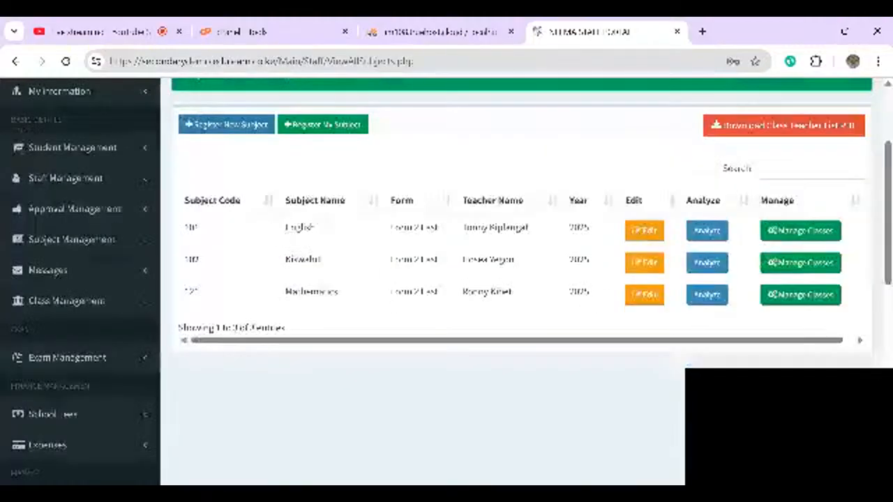
click(224, 125)
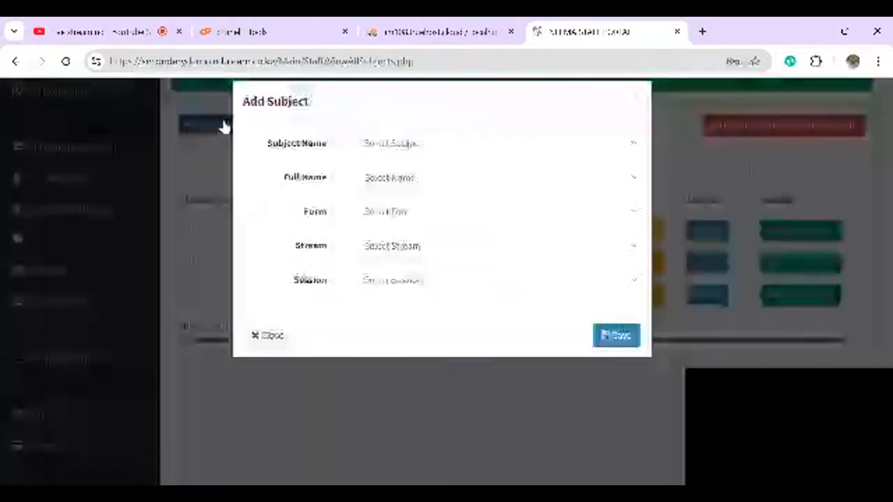
click(400, 217)
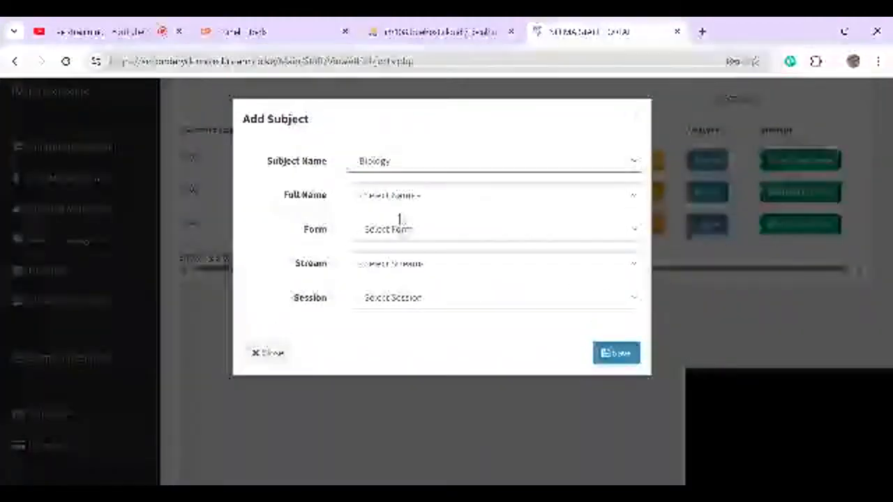
click(398, 196)
click(398, 215)
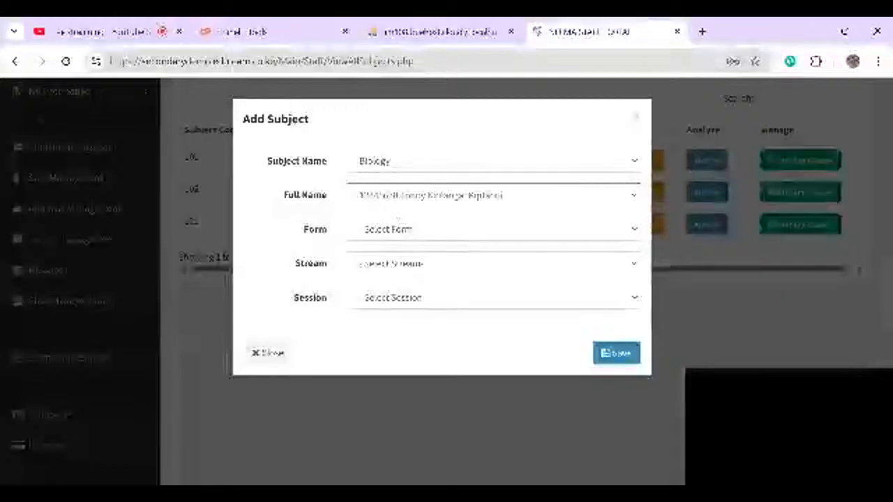
click(400, 246)
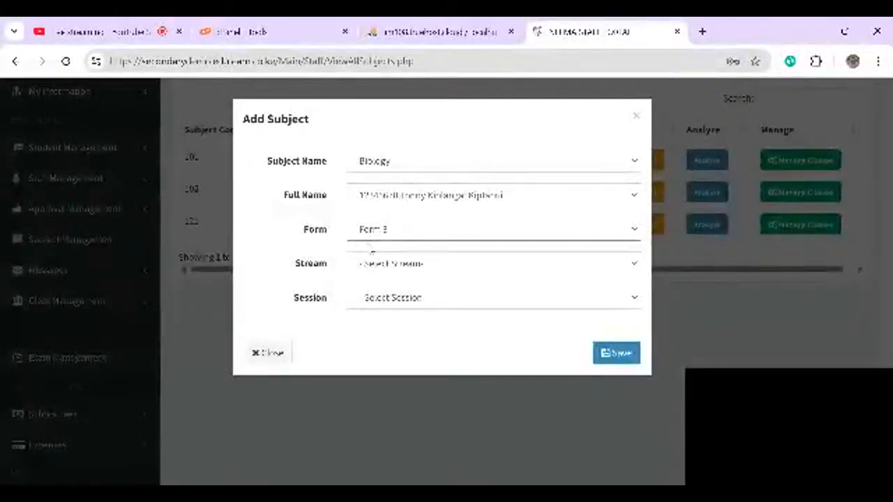
click(402, 265)
click(399, 281)
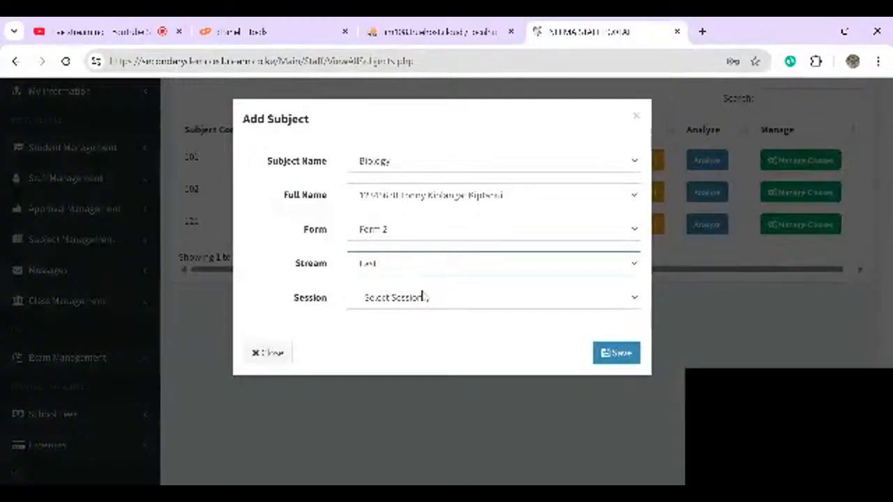
click(432, 298)
click(419, 314)
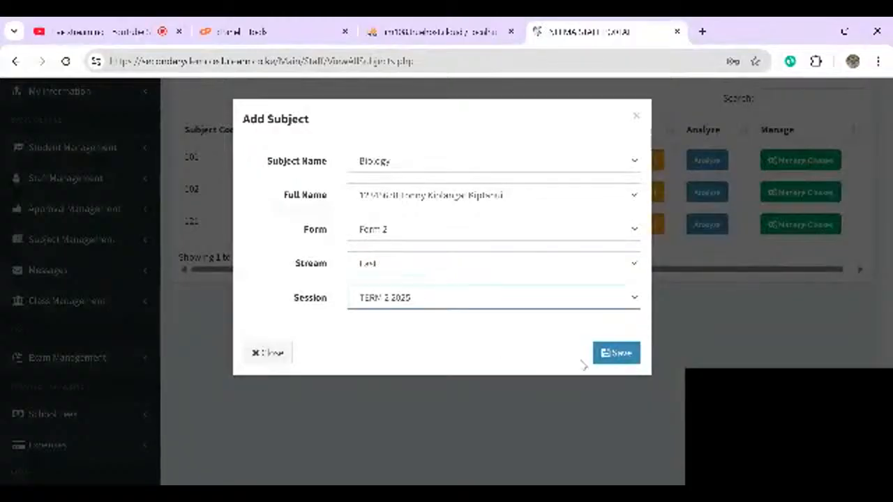
click(615, 355)
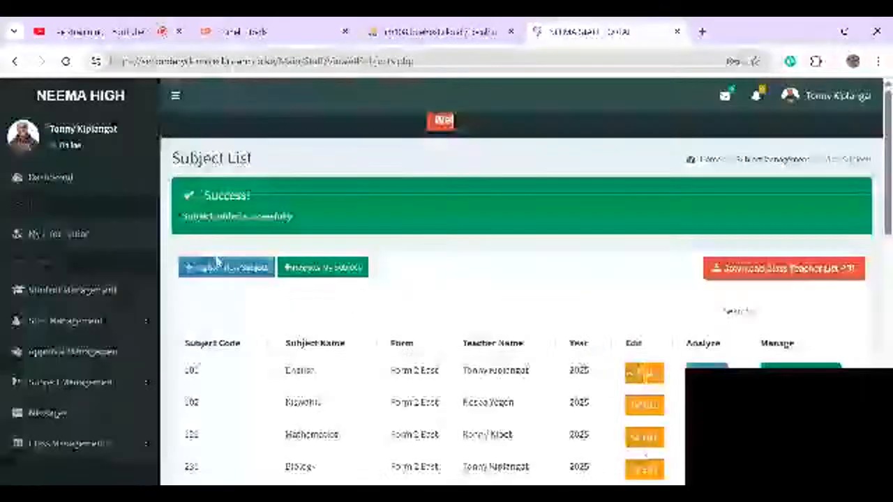
- Register Physics with its teacher for Form 2 East, TERM 2 2025, and save
scroll(216, 260, down, 1)
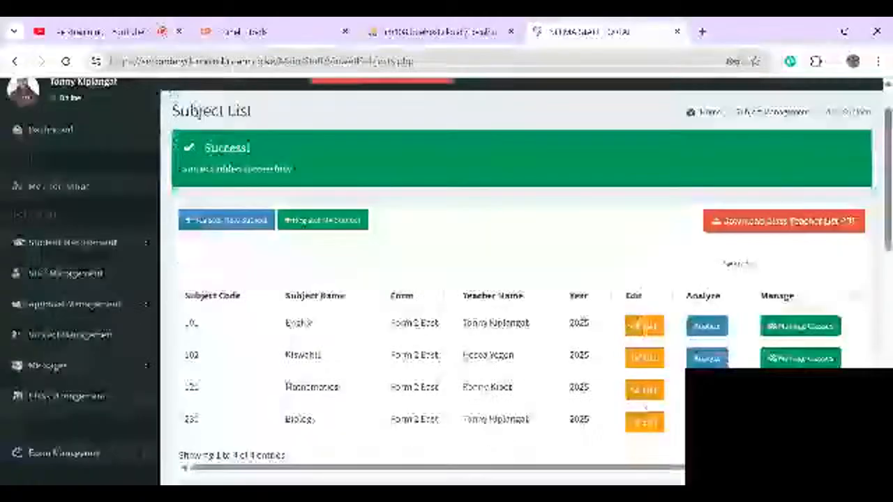
click(217, 220)
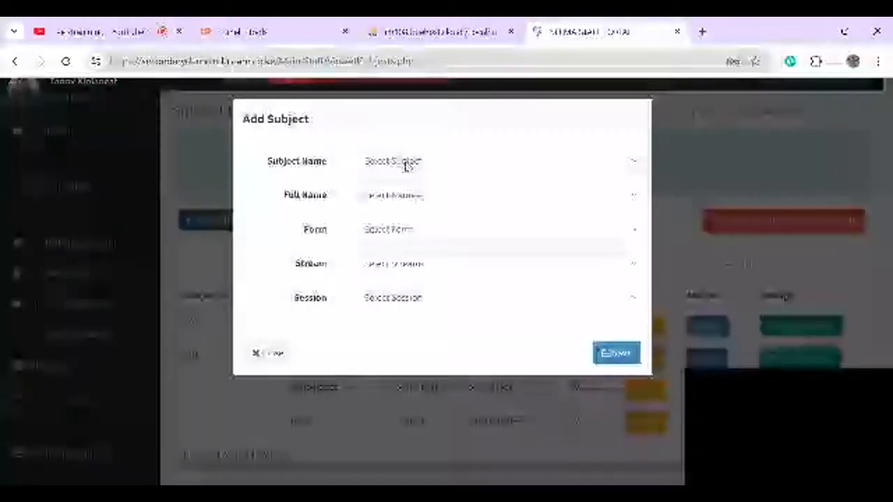
click(408, 182)
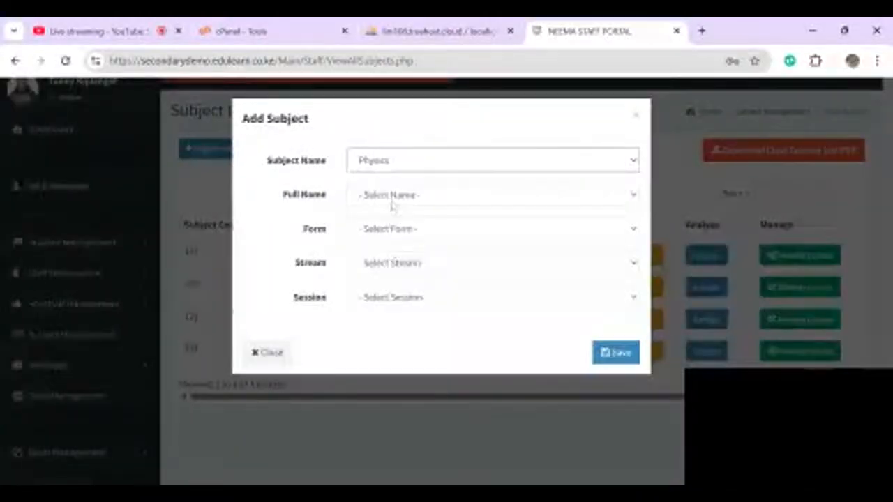
click(390, 204)
click(424, 302)
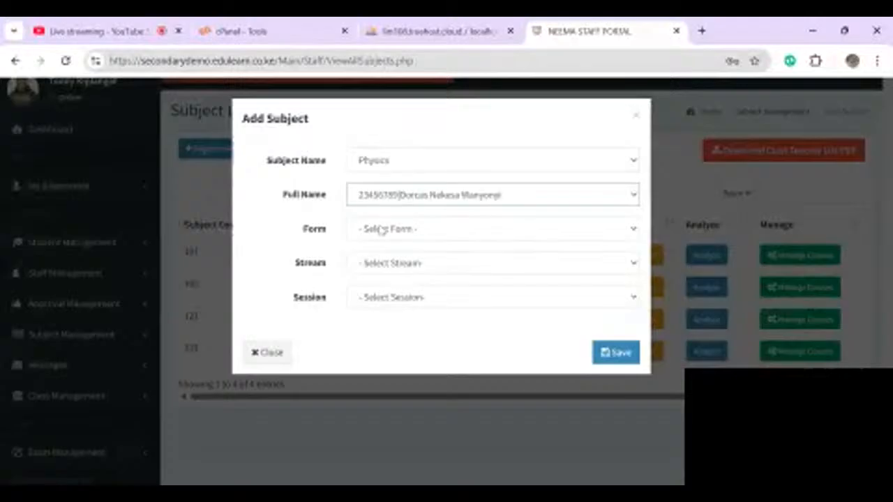
click(382, 231)
click(393, 276)
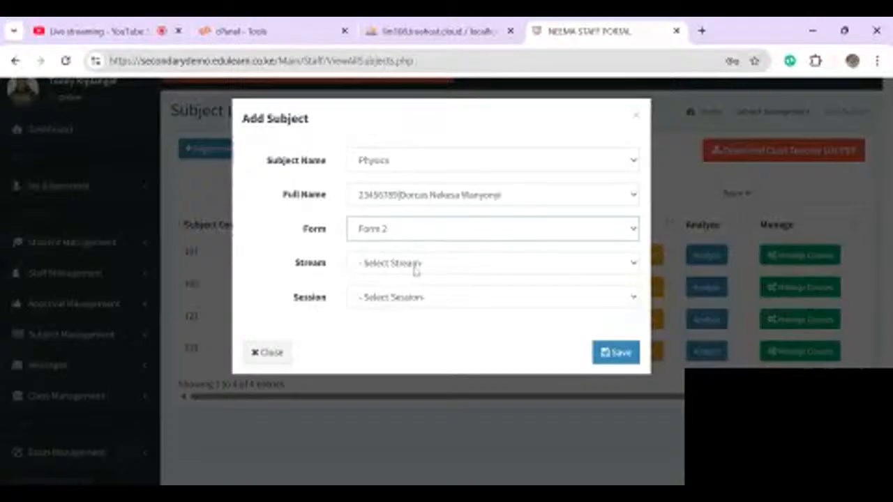
click(414, 271)
click(380, 305)
click(431, 302)
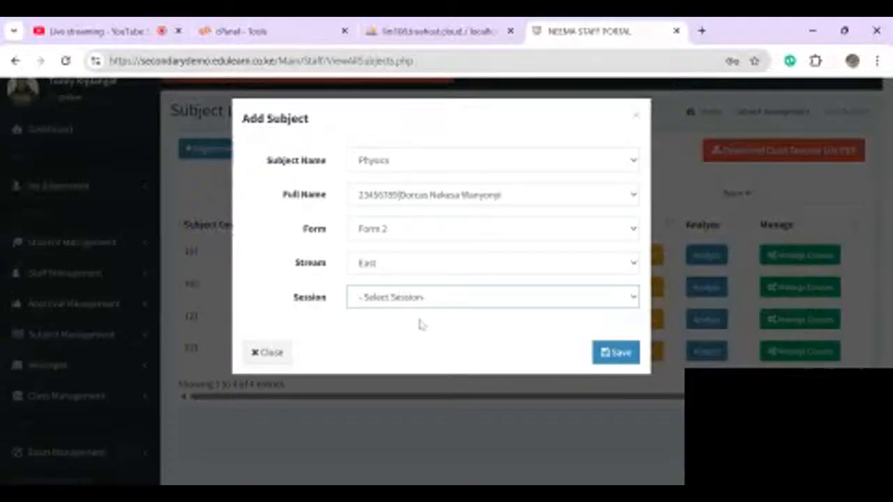
click(419, 322)
click(611, 355)
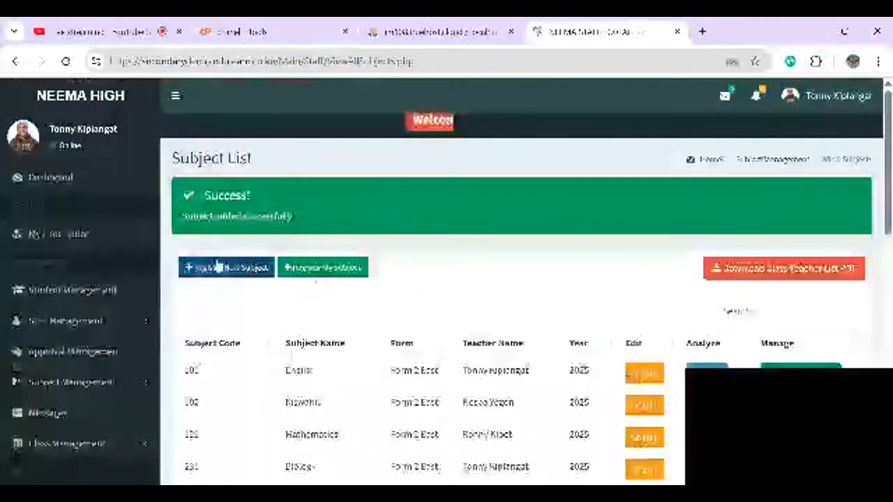
- Add Chemistry with its assigned teacher for Form 2, East stream, TERM 2 2025, and save
click(217, 265)
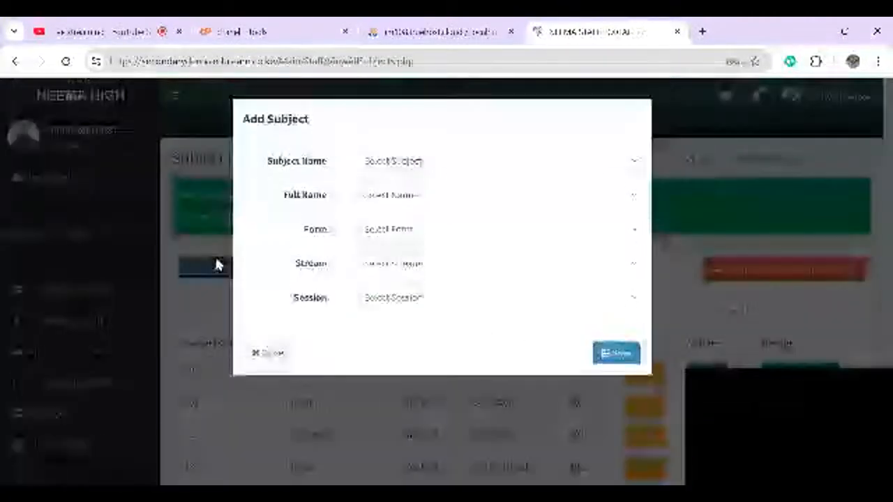
click(395, 161)
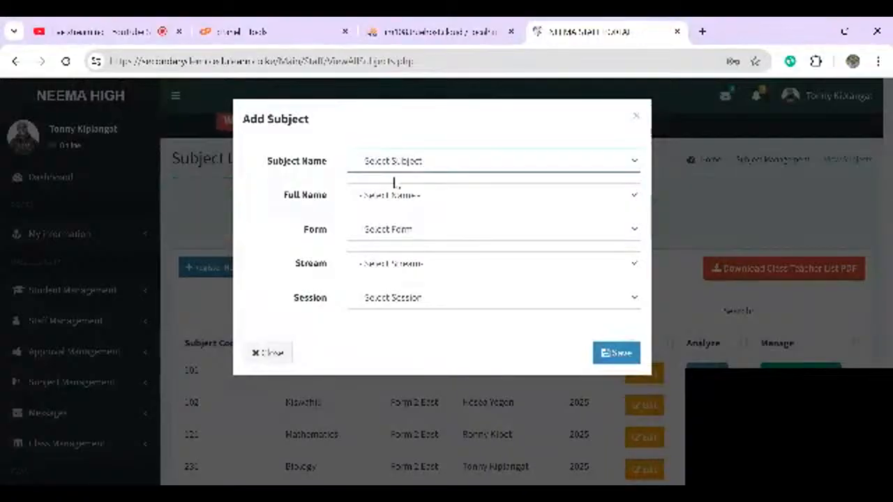
click(378, 215)
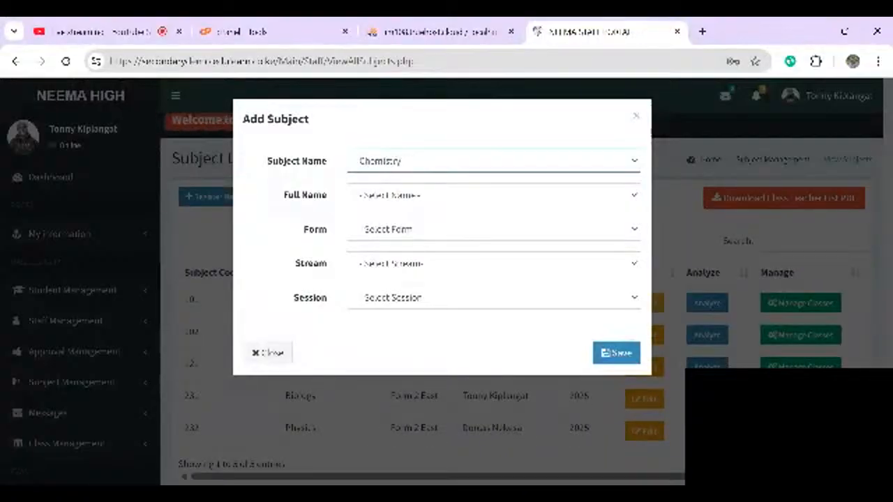
click(373, 206)
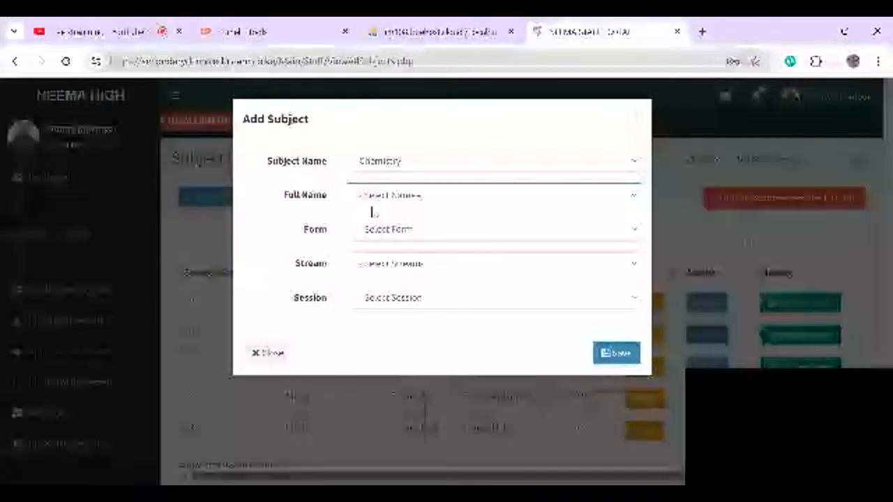
click(391, 233)
click(395, 236)
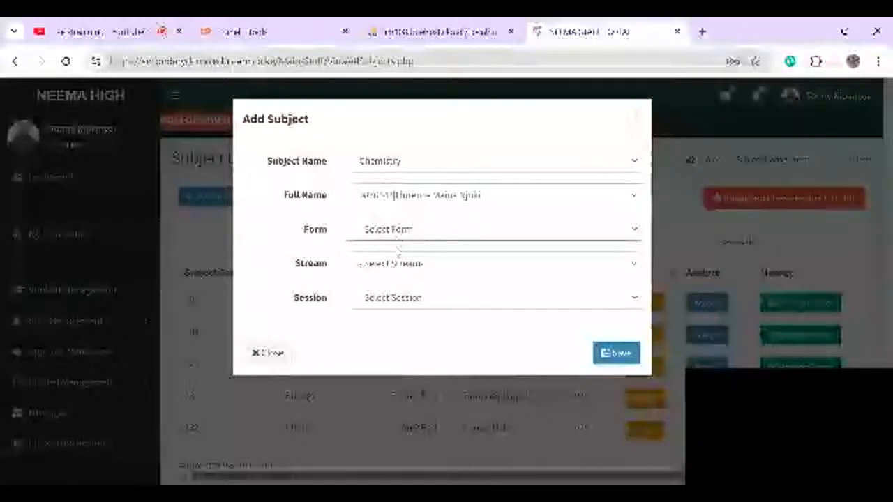
click(399, 257)
click(408, 282)
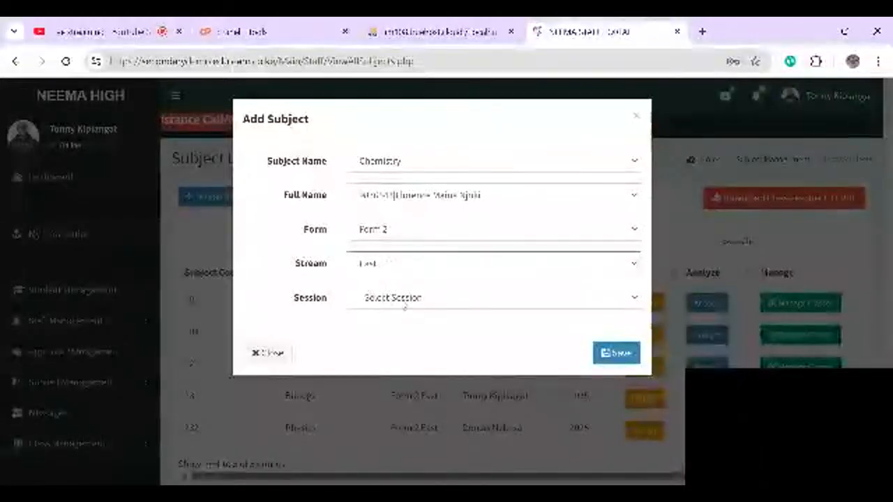
click(404, 305)
click(400, 319)
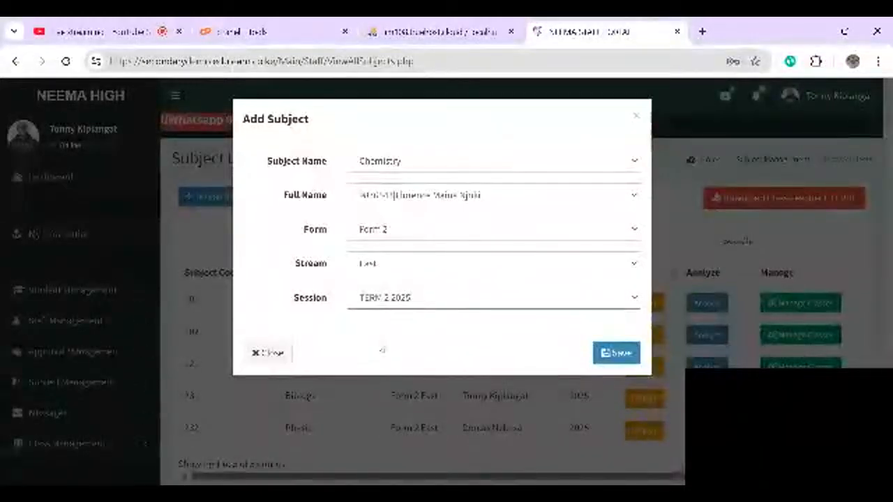
click(615, 353)
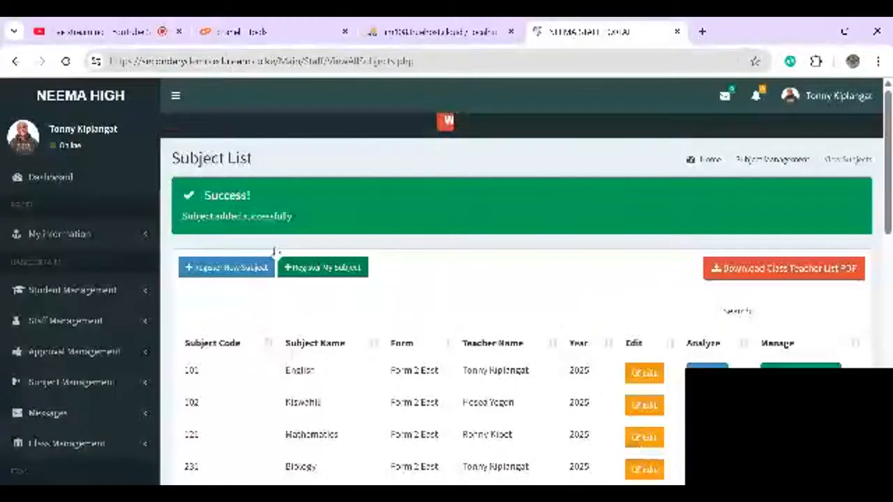
- Register History with its teacher for Form 2 East, TERM 2 2025, and save
click(271, 265)
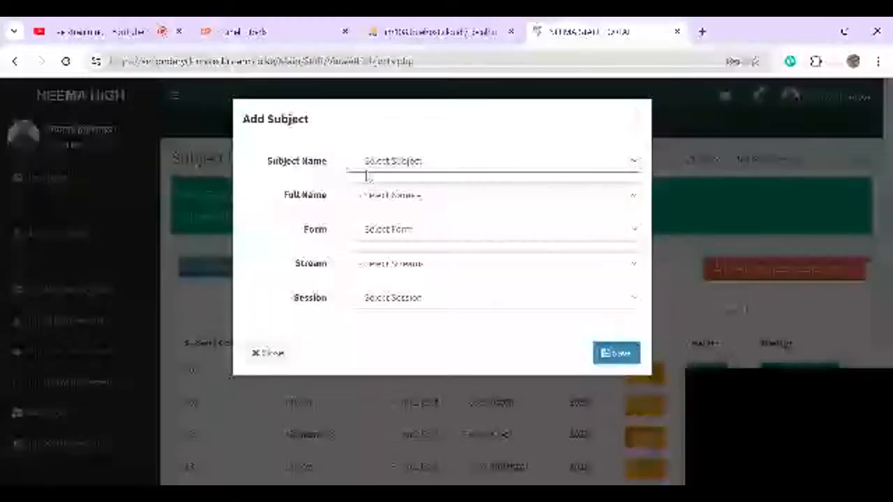
click(368, 176)
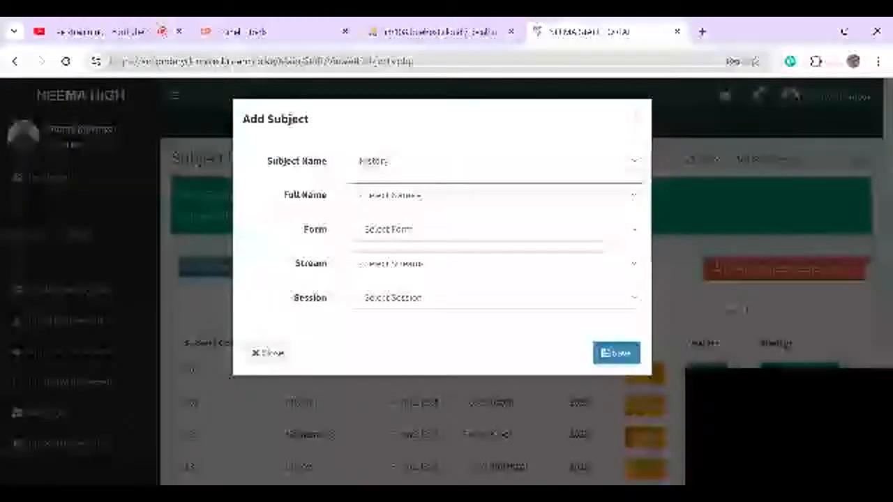
click(399, 223)
click(399, 225)
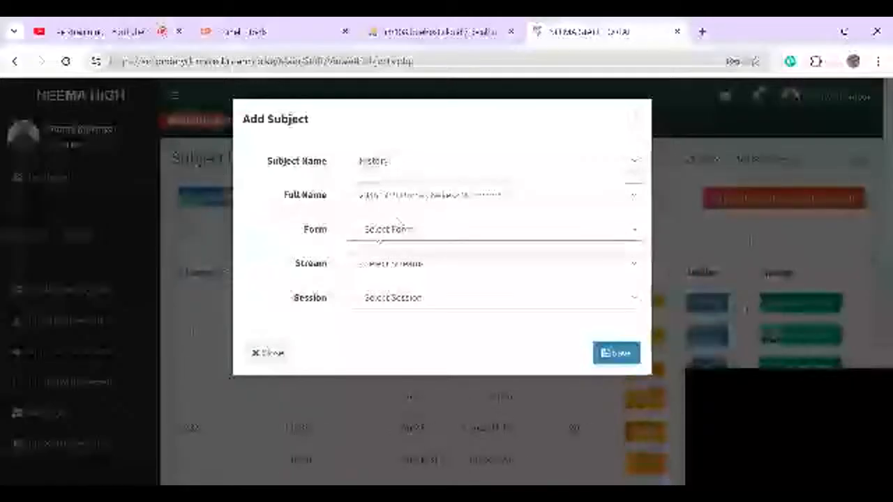
click(381, 272)
click(380, 266)
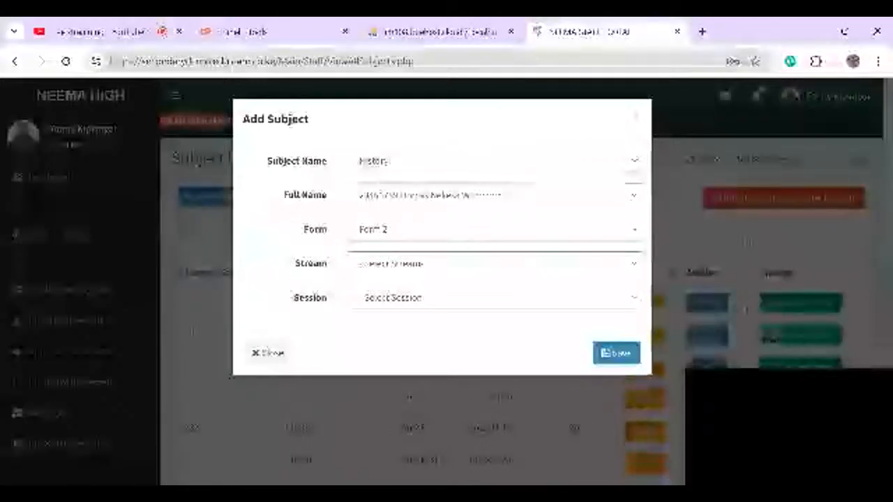
click(372, 306)
click(377, 300)
click(389, 341)
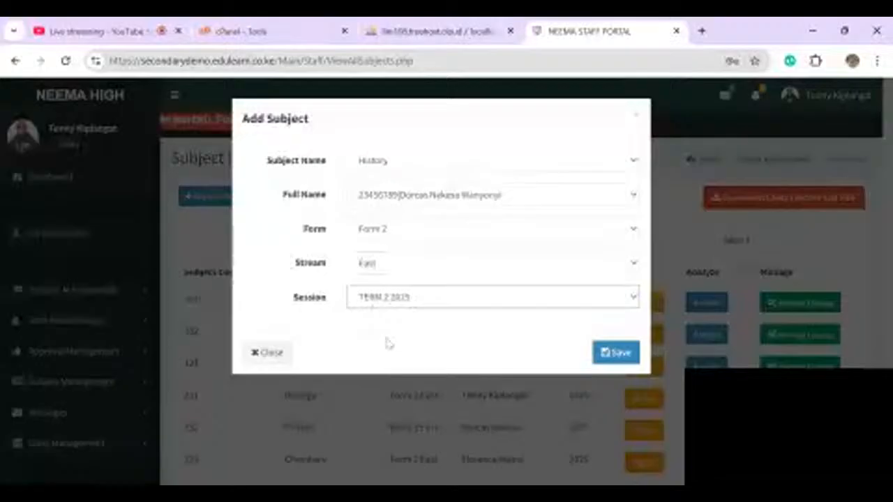
click(611, 354)
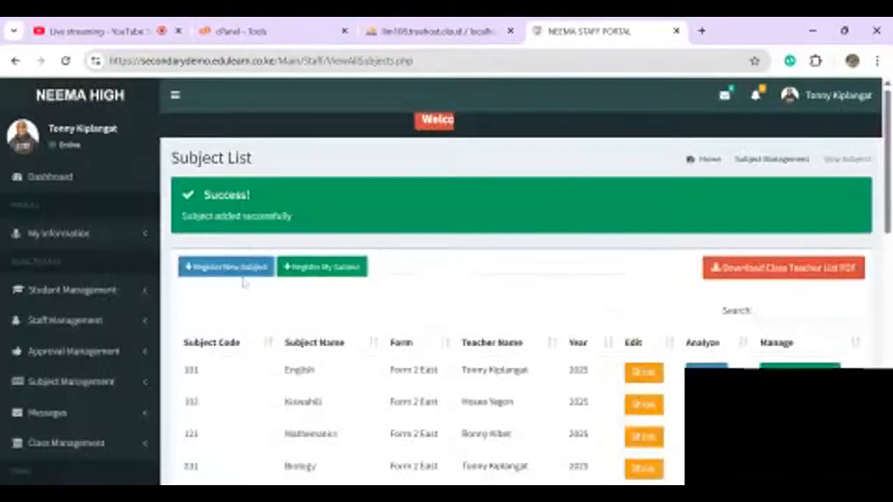
- Register Geography with its teacher for Form 2 East and save
scroll(243, 279, down, 2)
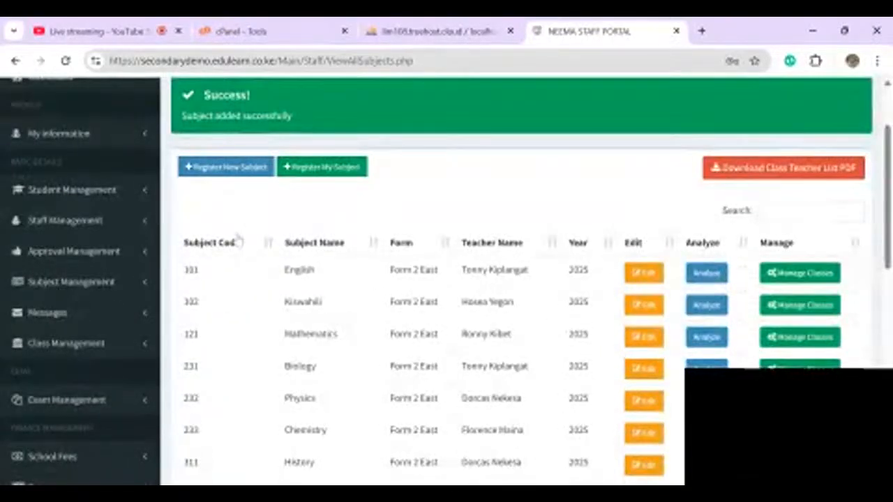
click(209, 169)
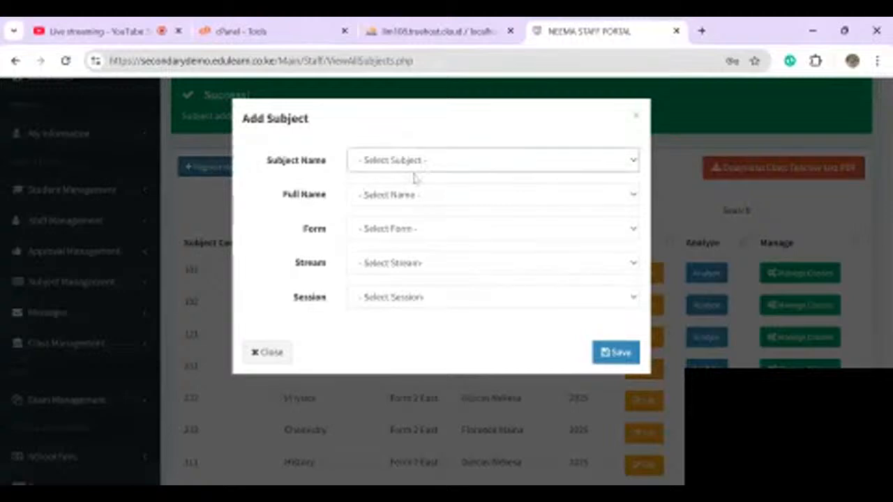
click(393, 211)
click(388, 198)
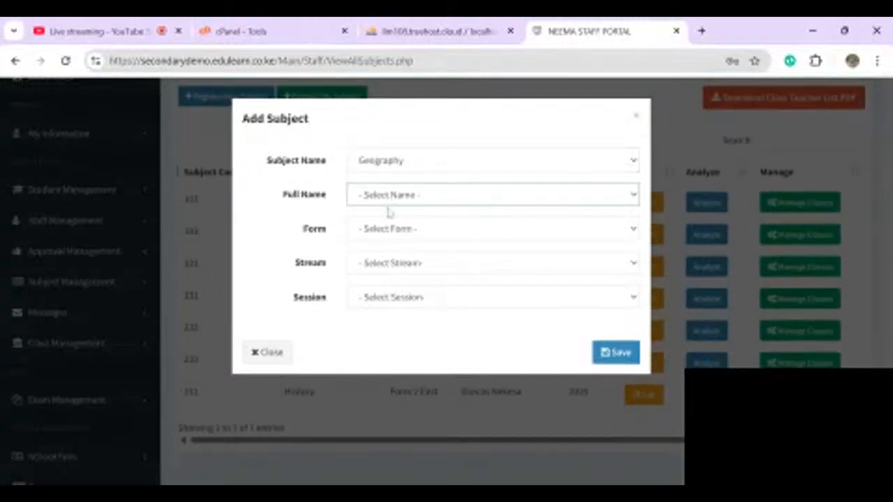
click(395, 230)
click(388, 241)
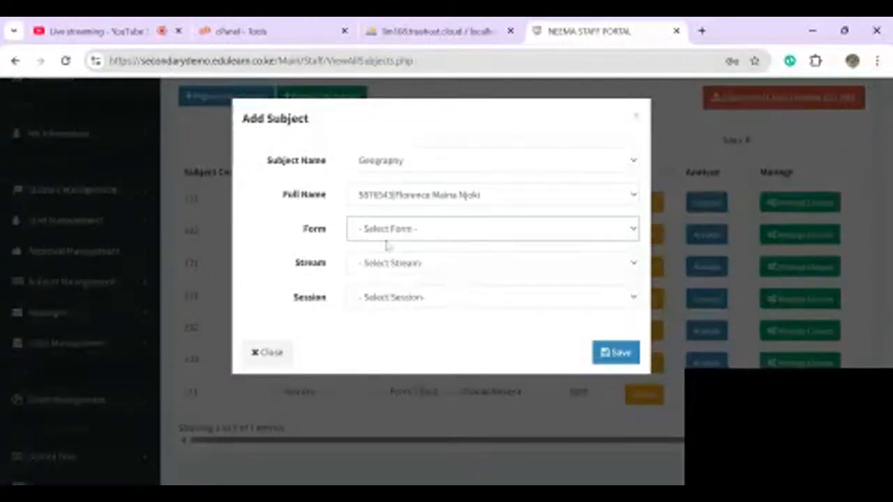
click(389, 248)
click(371, 270)
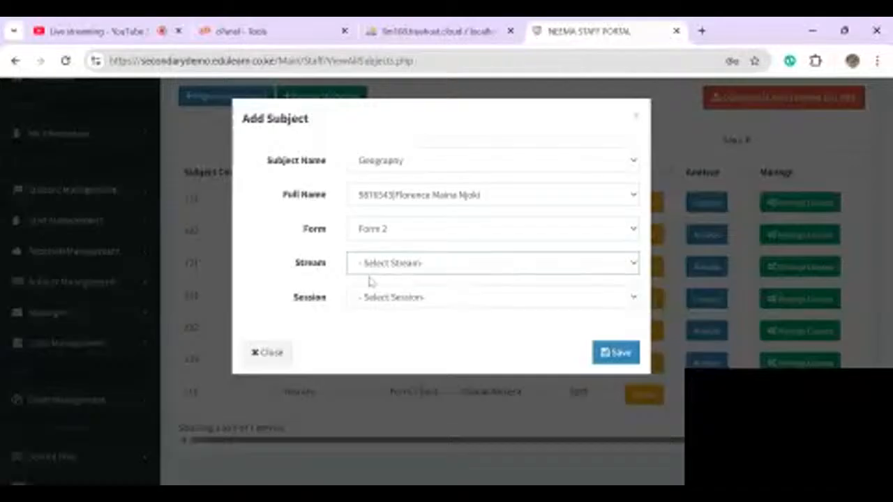
click(372, 282)
click(405, 306)
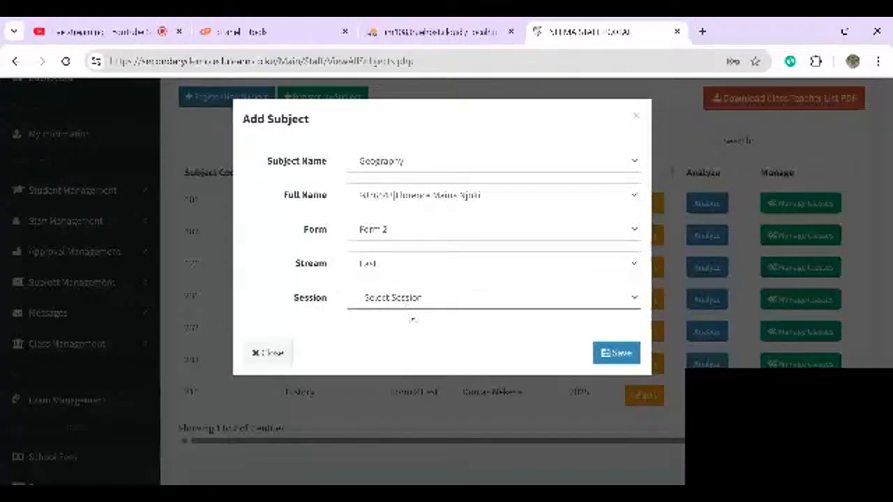
click(613, 353)
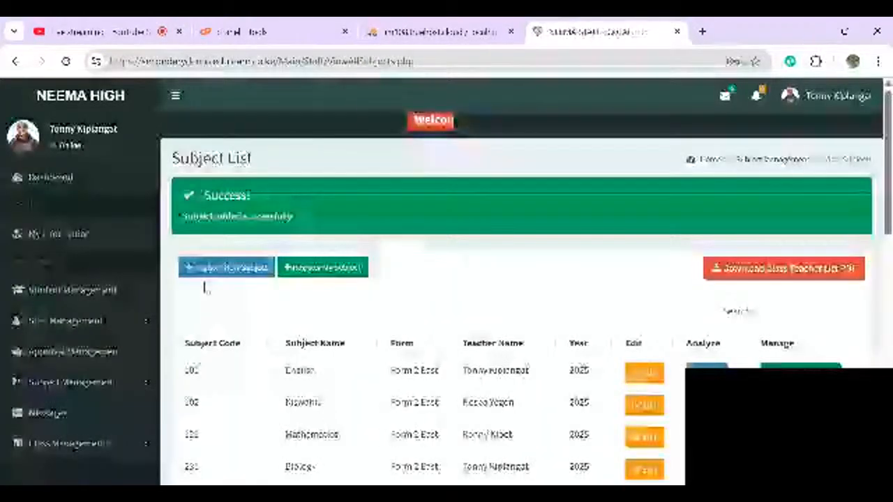
- Dismiss the reopened Add Subject form and review the eight registered subjects
click(239, 274)
key(Escape)
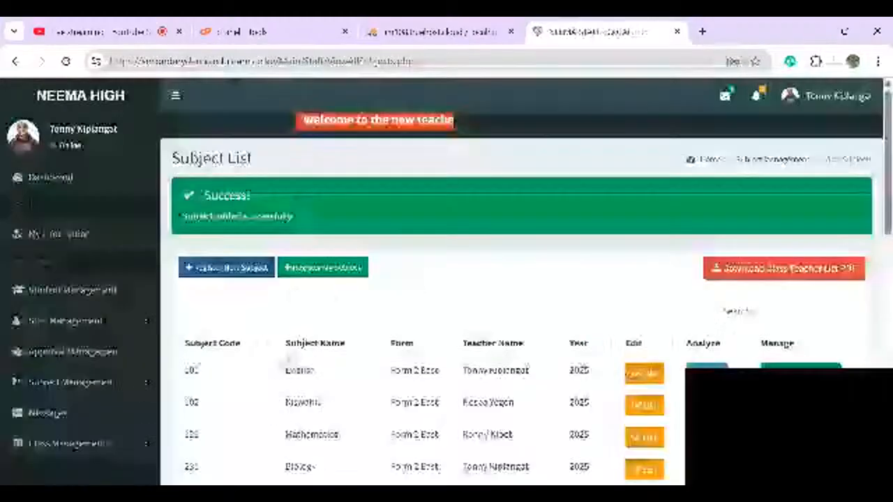
scroll(447, 279, down, 2)
scroll(446, 279, down, 2)
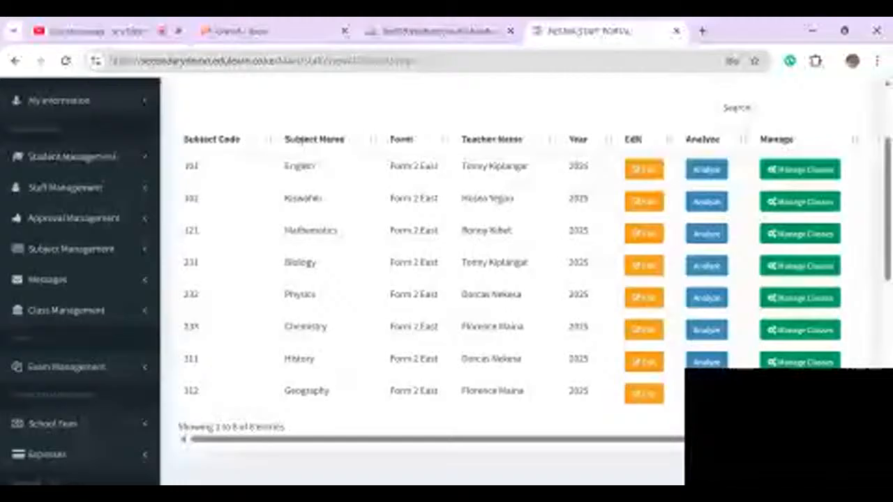
scroll(446, 279, up, 1)
scroll(508, 245, down, 1)
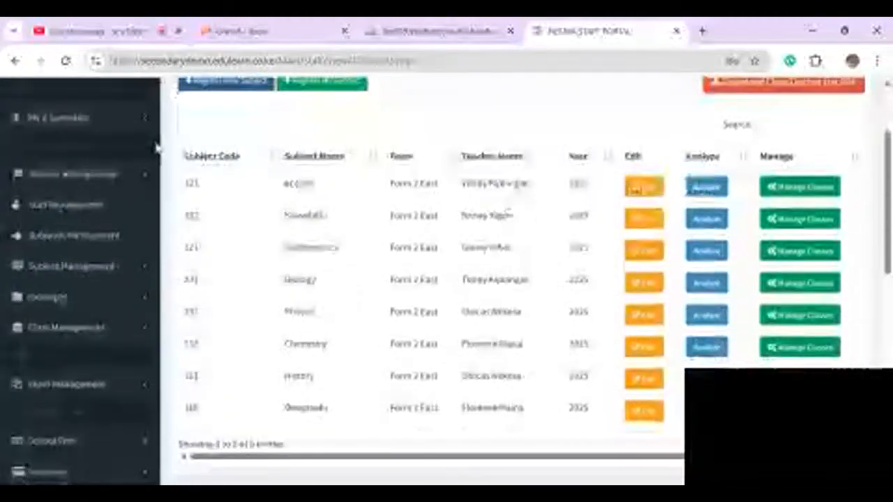
- Register Business Studies with its teacher for Form 2 East, TERM 2 2025, and save
click(223, 82)
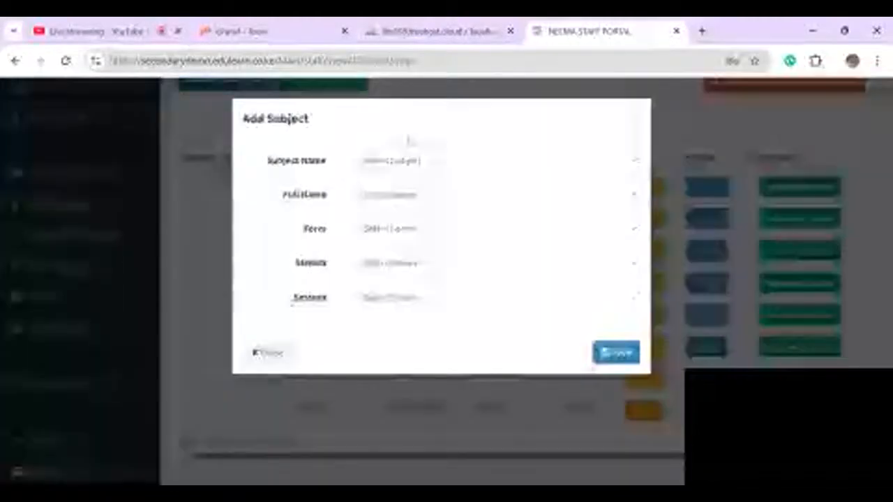
click(378, 353)
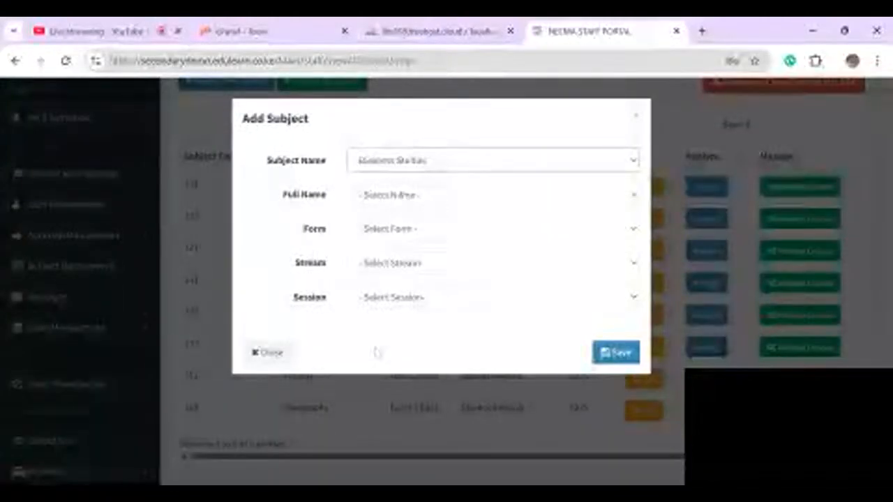
click(389, 198)
click(388, 216)
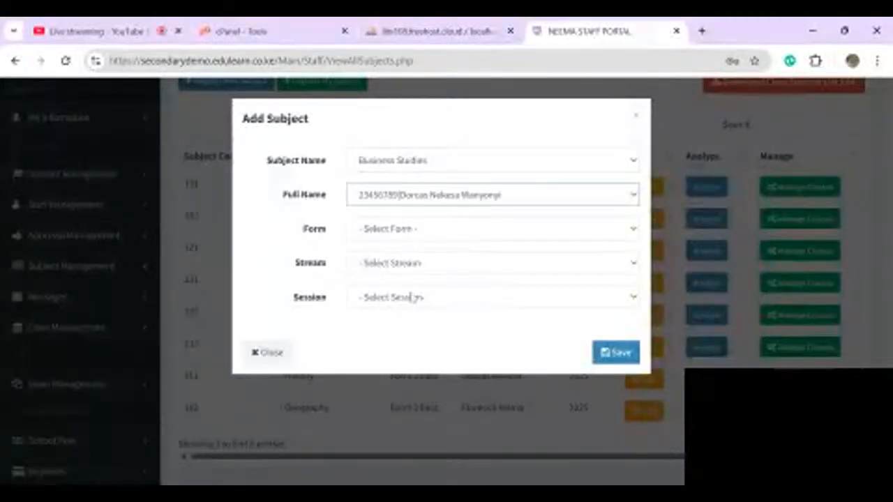
click(390, 234)
click(388, 269)
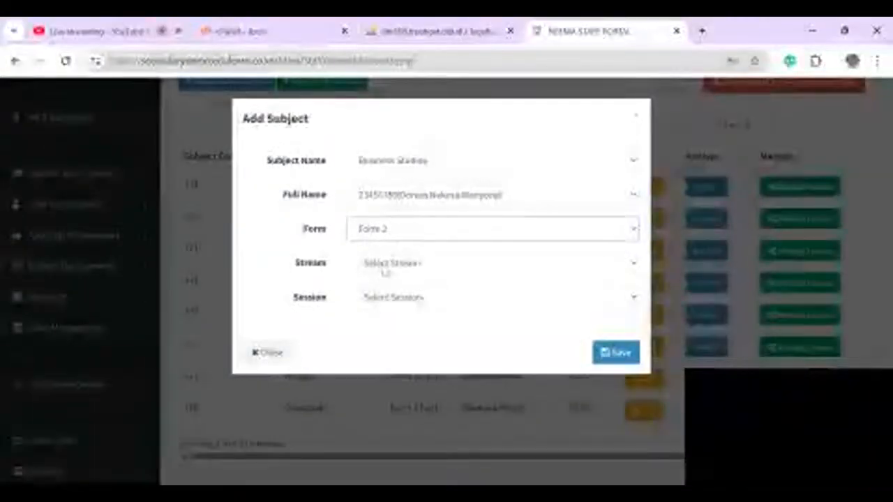
click(408, 264)
click(405, 279)
click(407, 306)
click(390, 345)
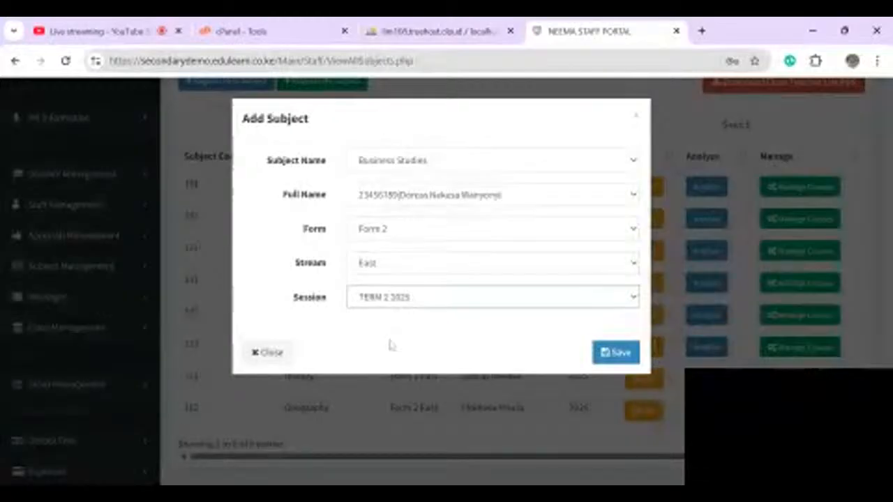
click(540, 362)
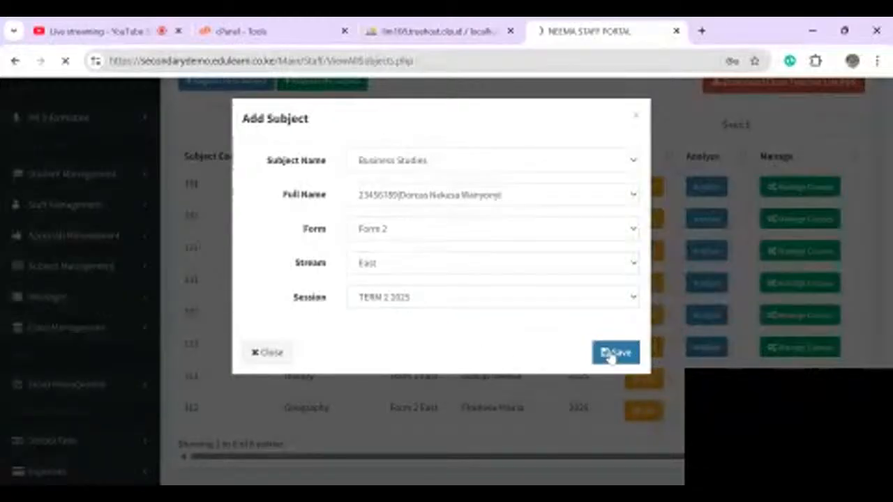
click(611, 354)
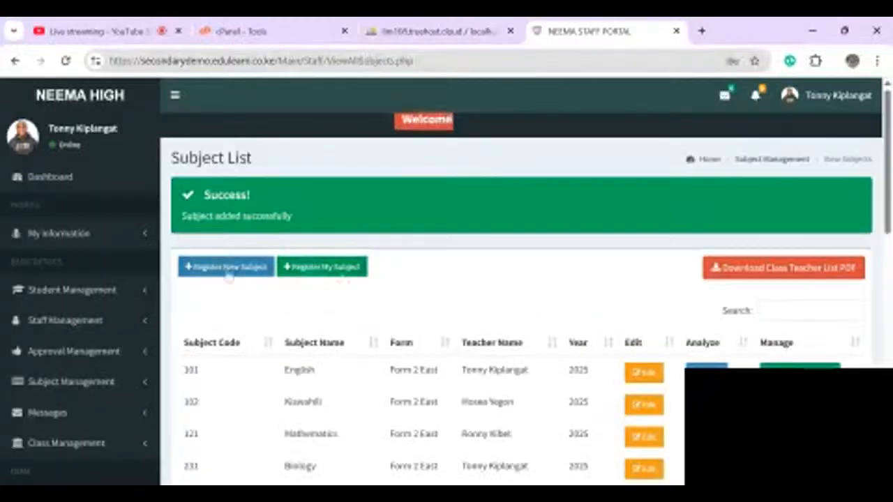
scroll(228, 276, down, 5)
scroll(228, 275, up, 5)
- Register Agriculture with its teacher for Form 2 East, TERM 2 2025, and save
click(223, 272)
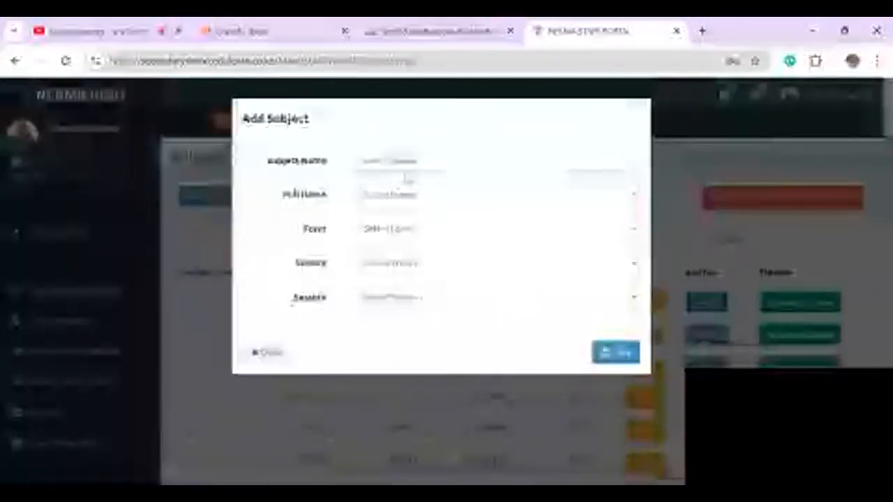
click(407, 167)
click(383, 215)
click(382, 195)
click(405, 262)
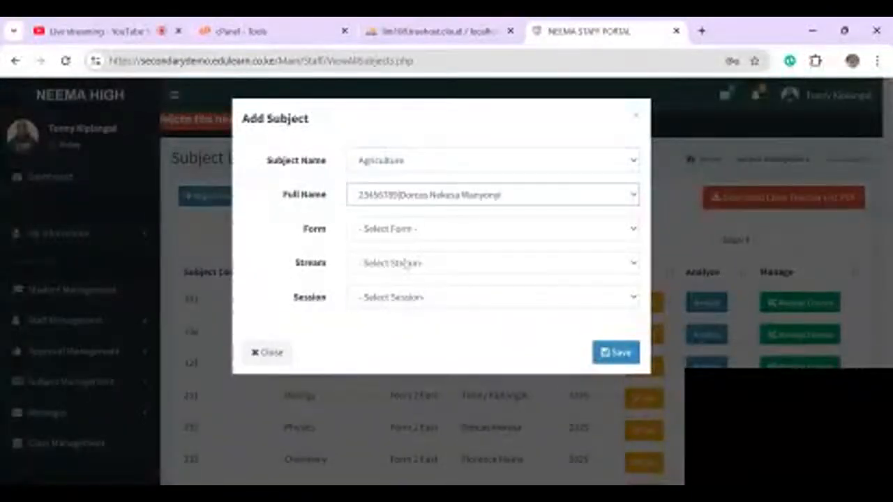
click(388, 239)
click(401, 266)
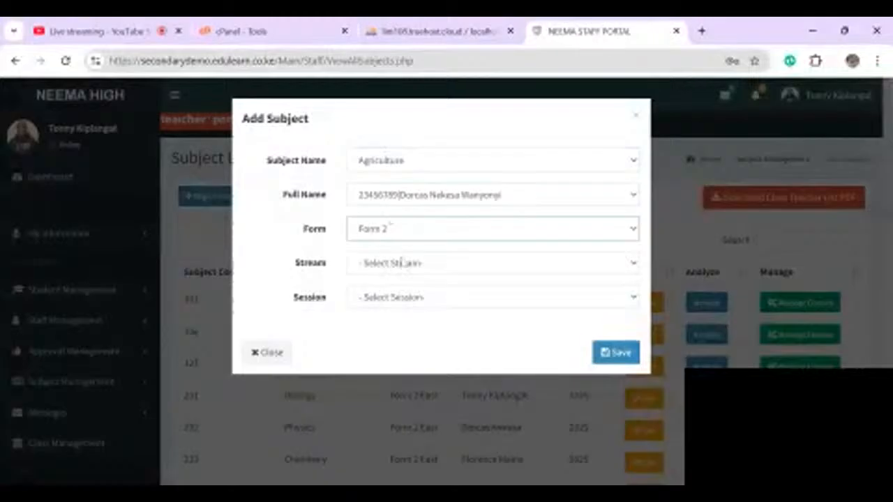
click(401, 267)
click(389, 300)
click(410, 304)
click(401, 339)
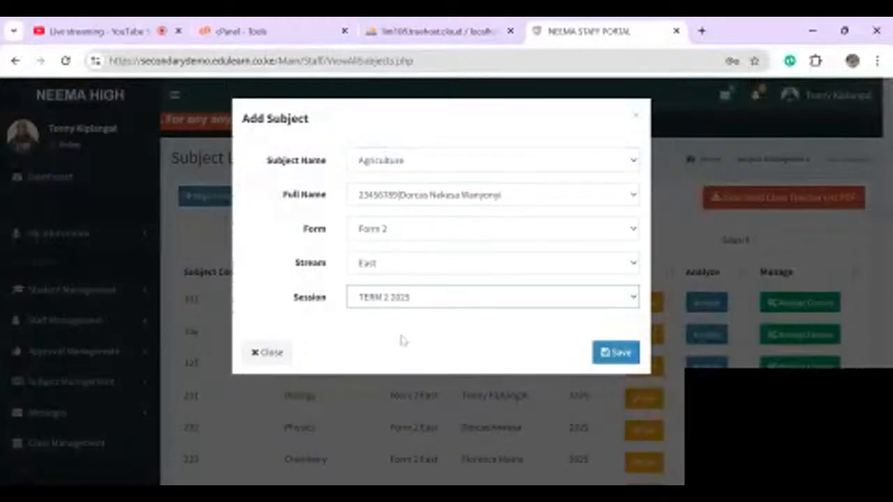
click(619, 354)
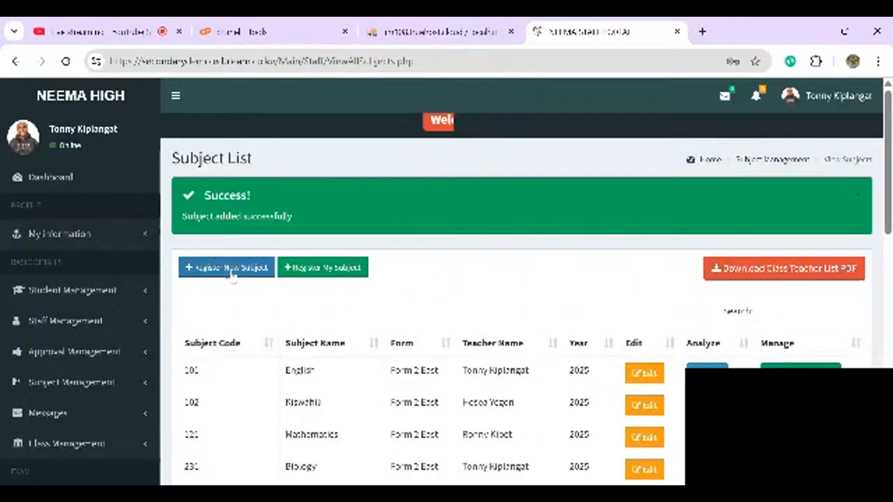
- Register Christian Religious Education with its teacher for Form 2 East, TERM 2 2025, and save
click(229, 272)
click(414, 165)
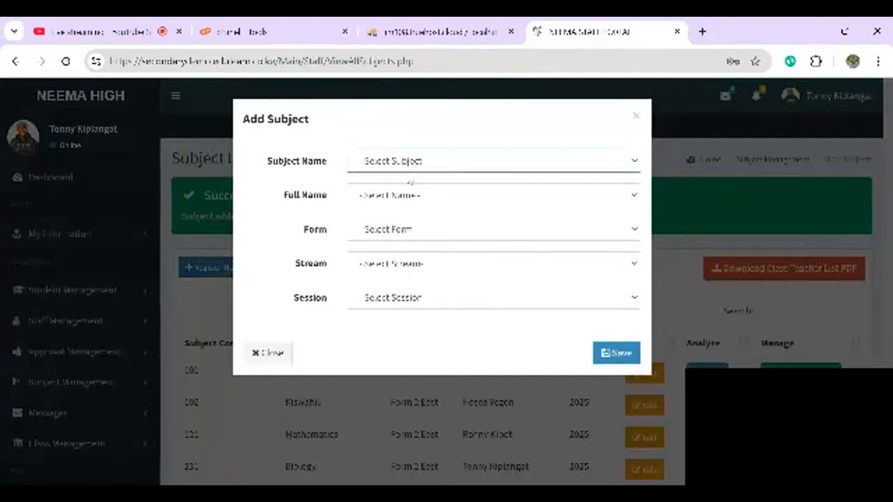
click(383, 226)
click(383, 201)
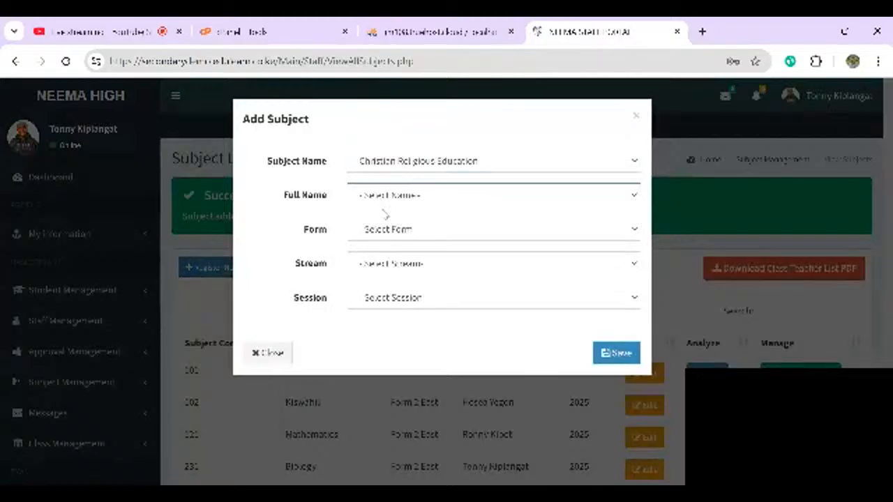
click(386, 215)
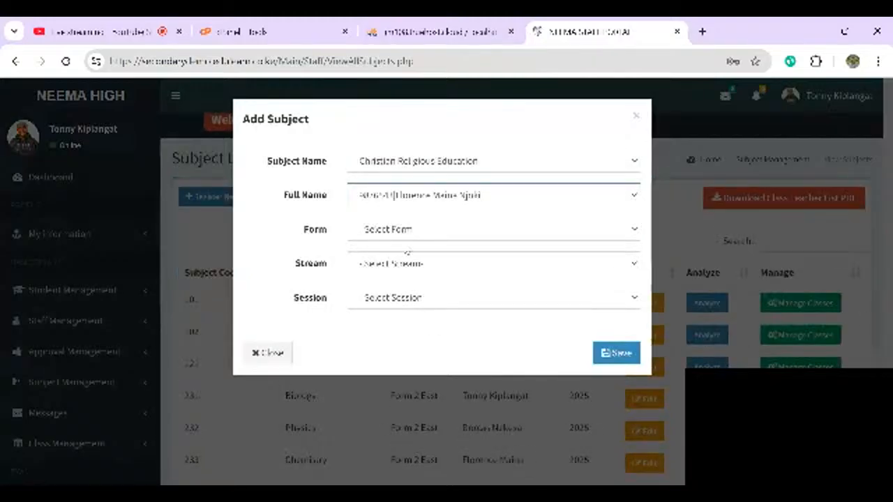
click(403, 236)
click(391, 276)
click(412, 269)
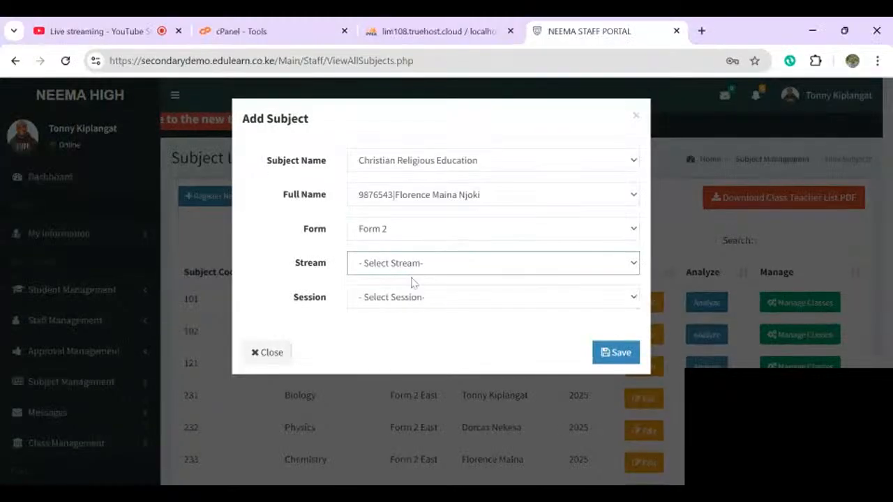
click(388, 307)
click(406, 300)
click(402, 321)
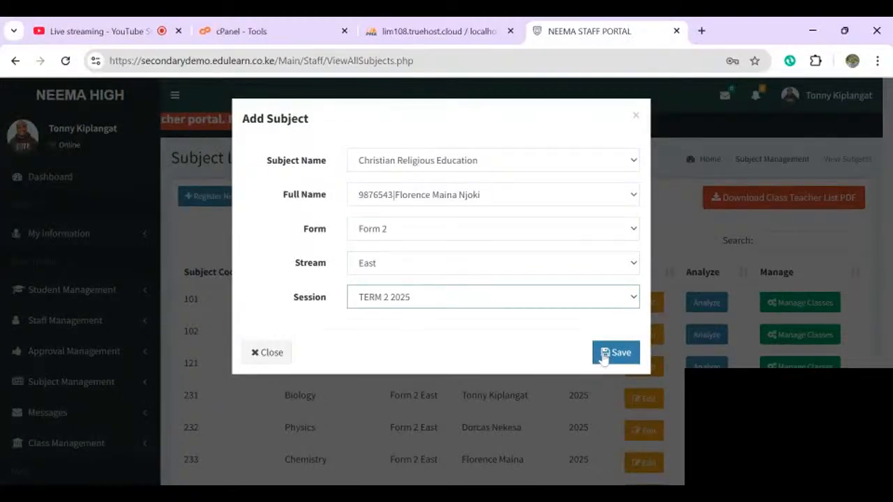
click(607, 355)
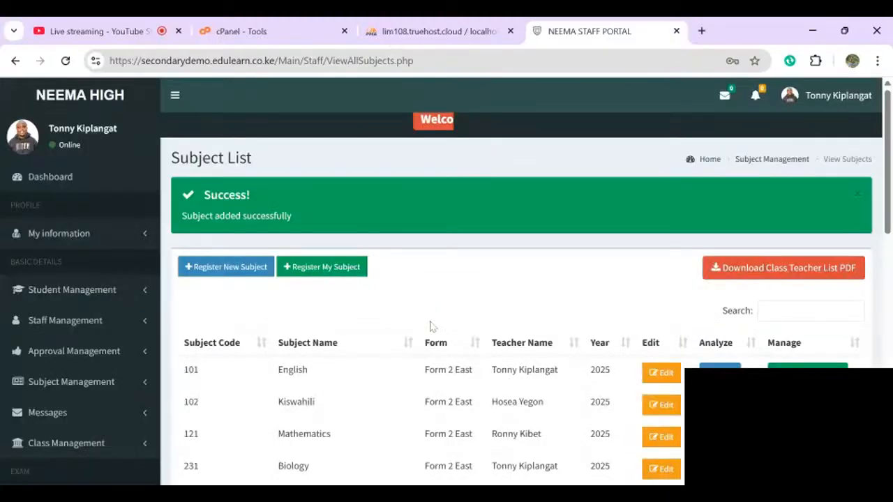
- Check the teacher assigned to English, then close its dialog without changes
scroll(431, 326, down, 3)
scroll(430, 326, down, 2)
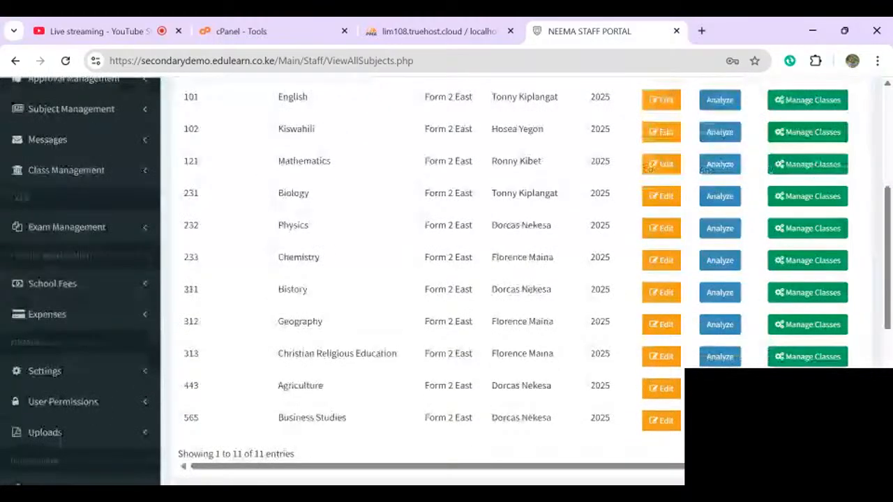
scroll(430, 279, down, 1)
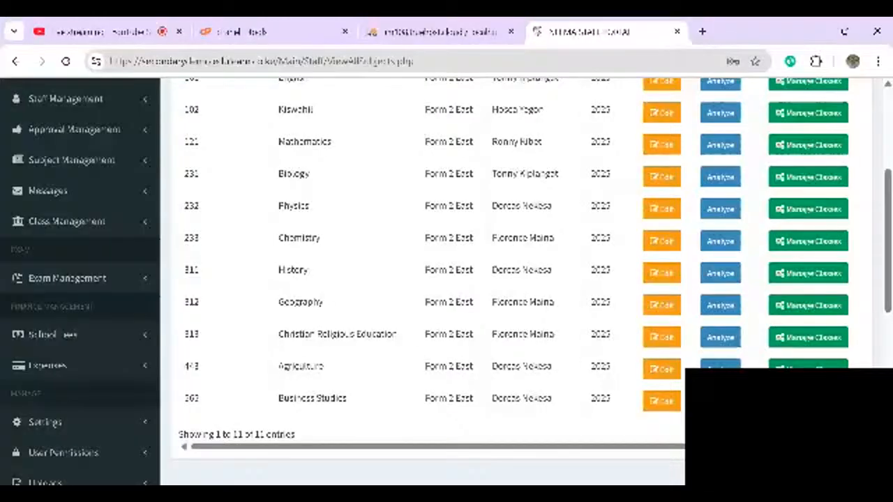
scroll(516, 279, down, 2)
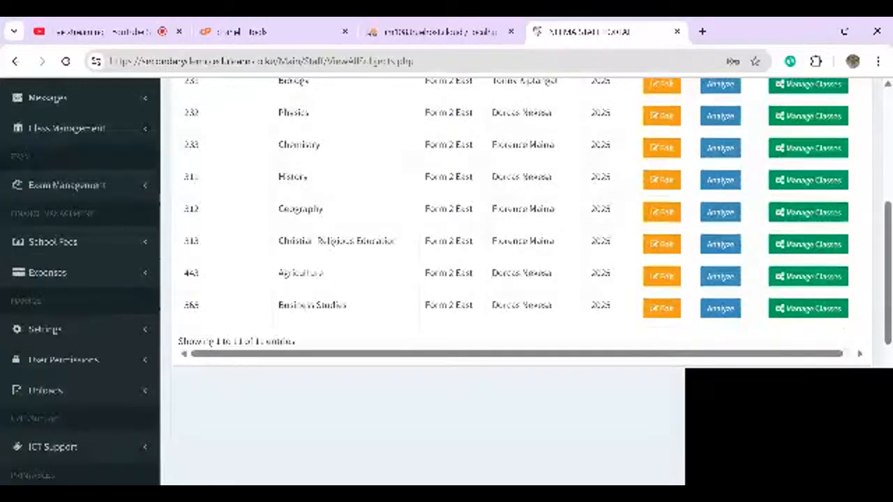
scroll(516, 279, up, 3)
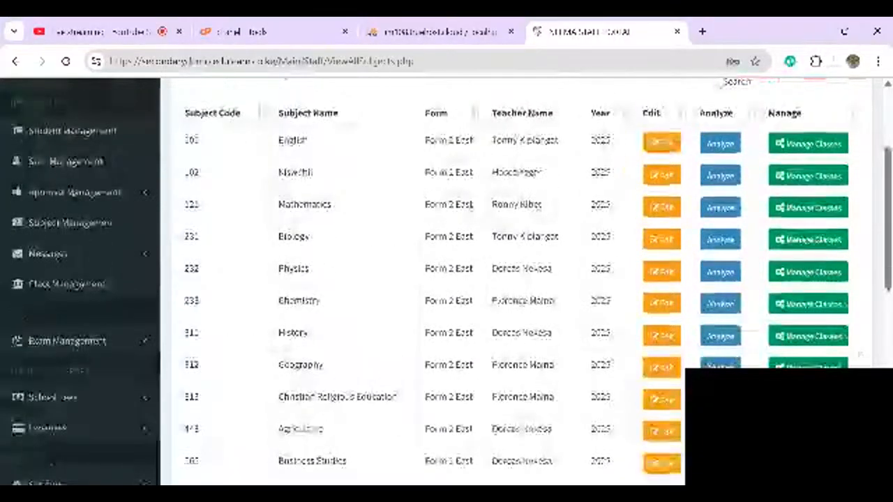
click(661, 142)
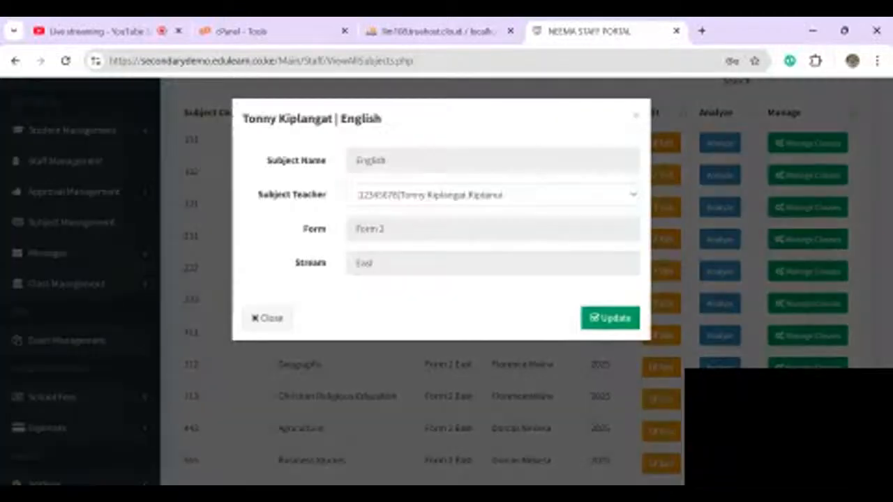
click(493, 194)
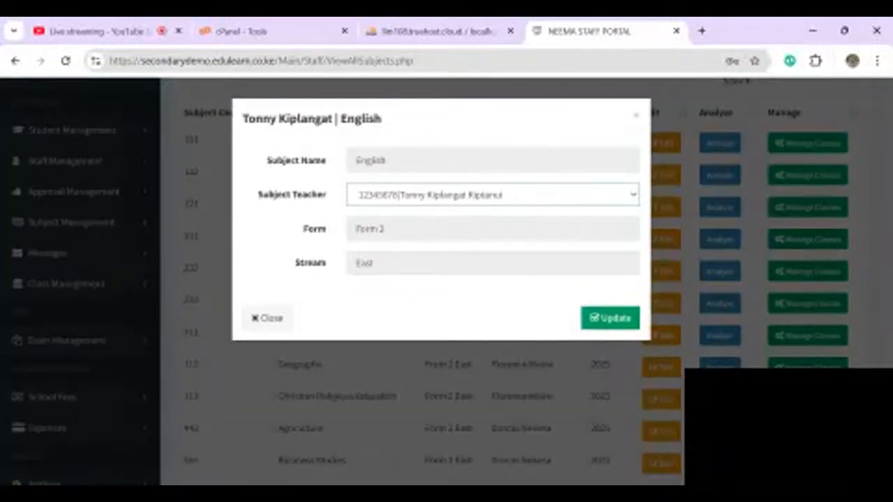
click(267, 318)
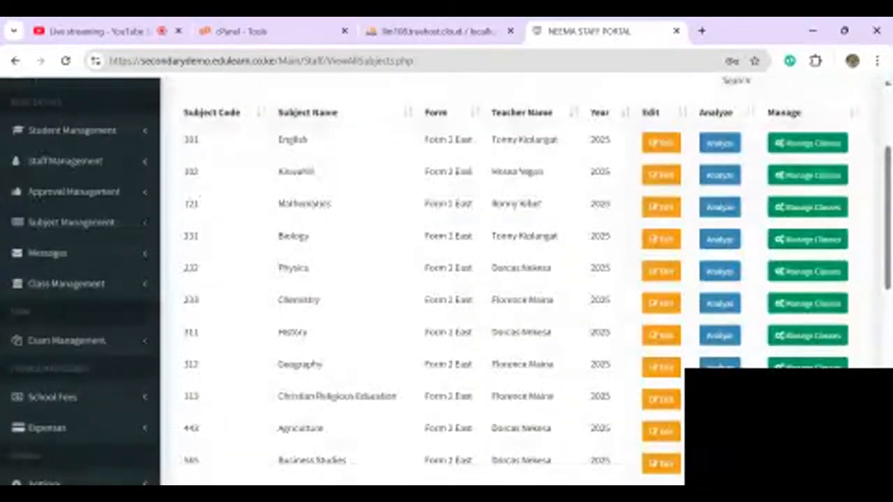
- Scroll the 11-subject list down to Business Studies and expand Exam Management
scroll(447, 279, up, 1)
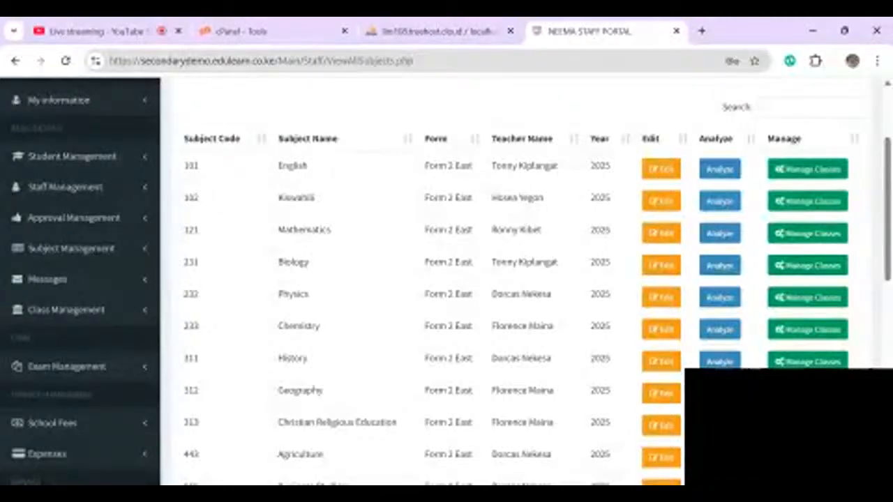
scroll(446, 280, down, 1)
scroll(446, 279, down, 2)
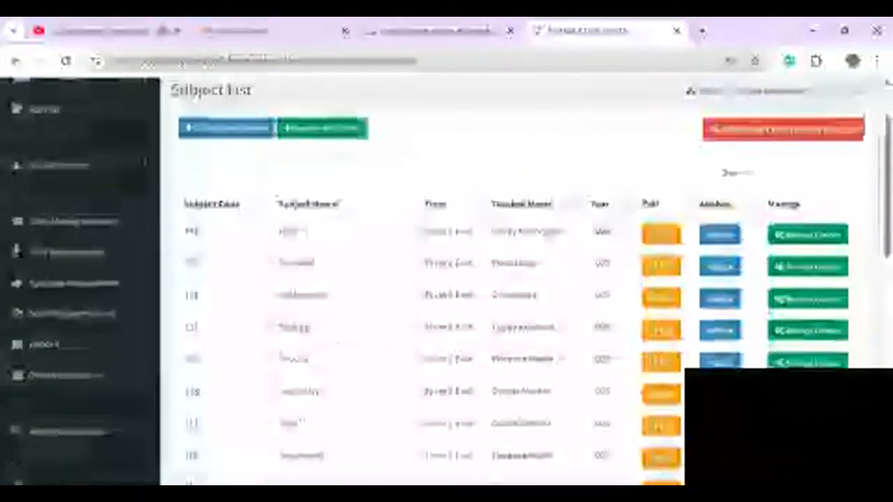
scroll(446, 279, down, 3)
scroll(447, 279, up, 3)
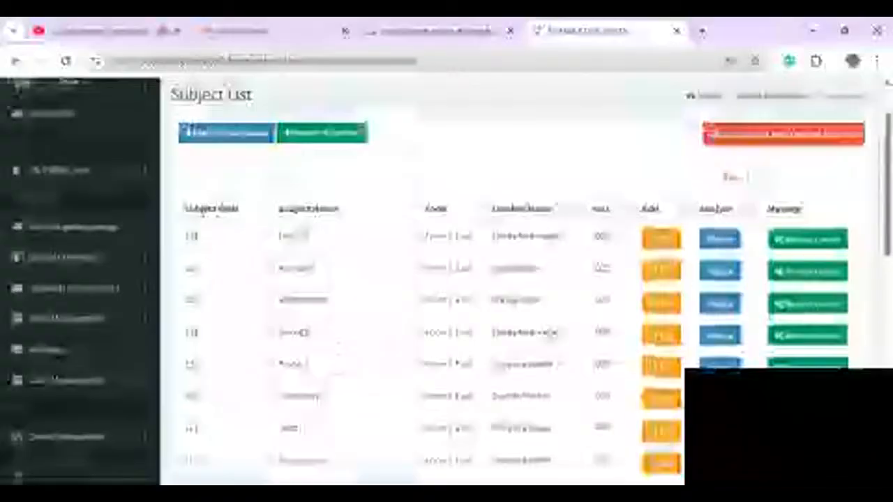
scroll(446, 279, down, 5)
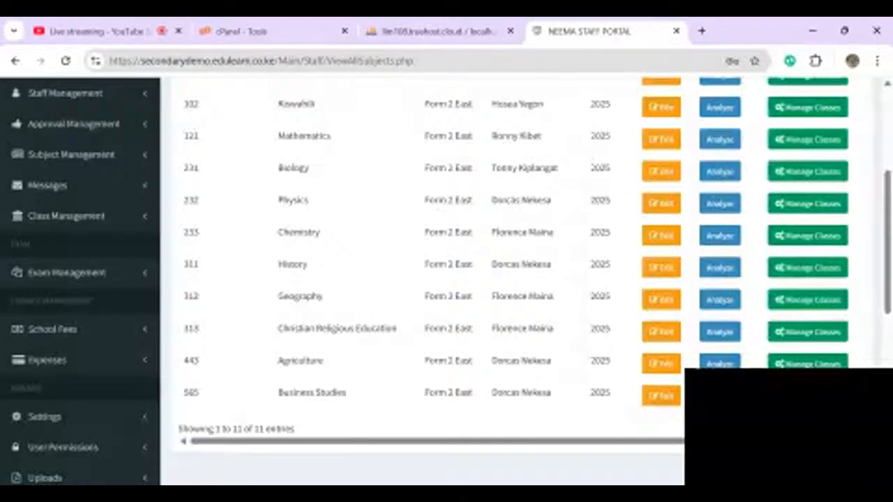
click(67, 272)
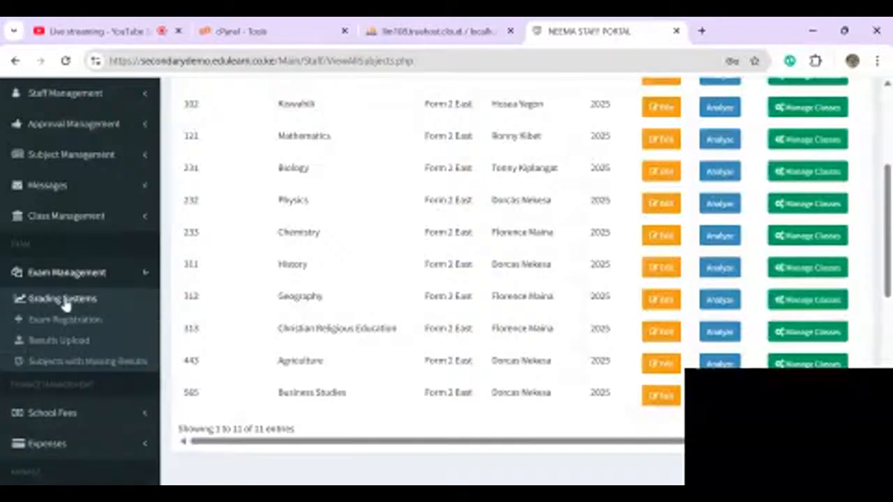
- Open Grading Systems and review English's grade bands in edit mode before closing them
click(63, 300)
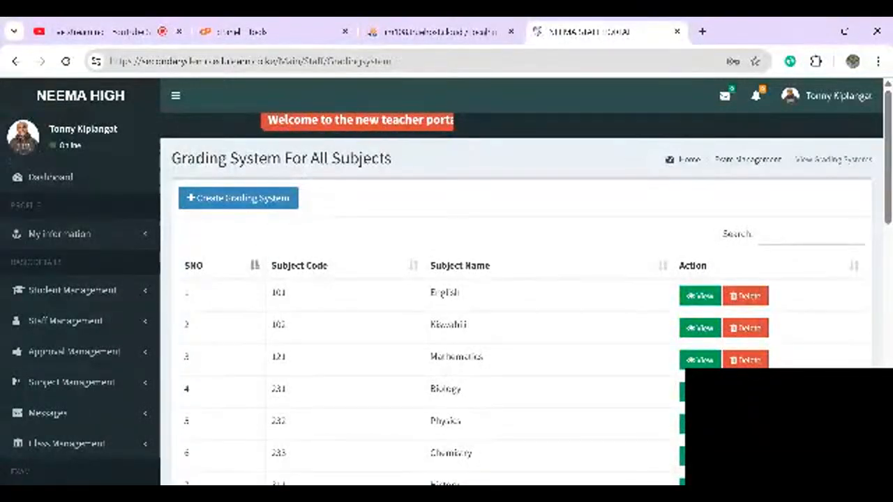
click(700, 297)
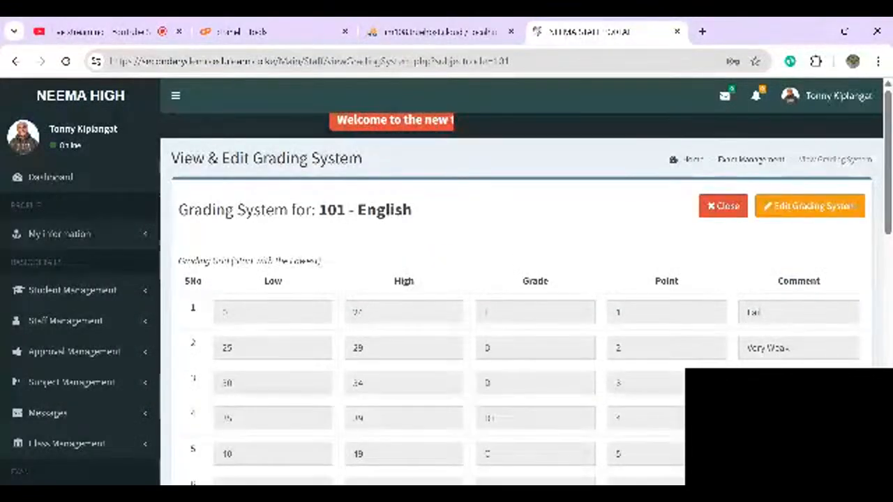
click(809, 206)
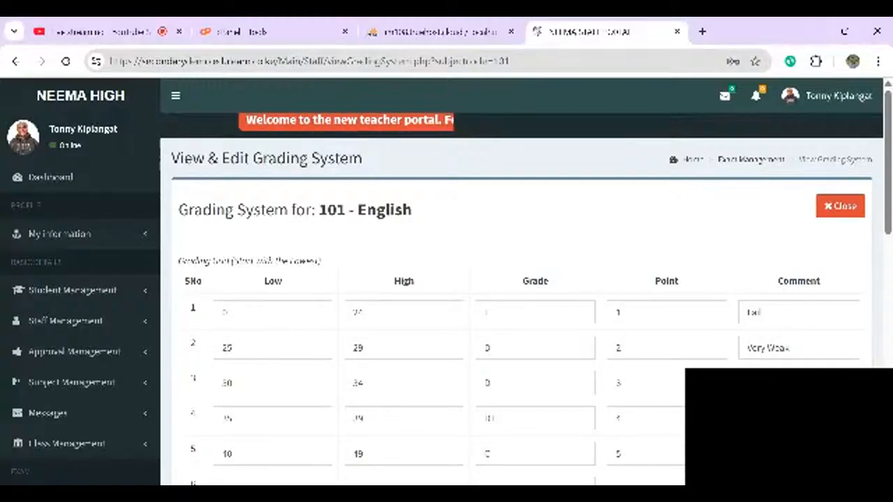
click(759, 322)
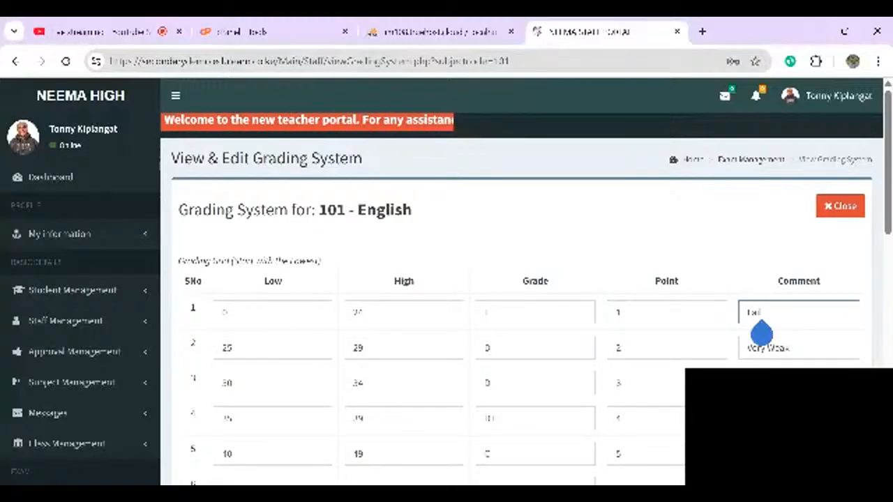
click(840, 206)
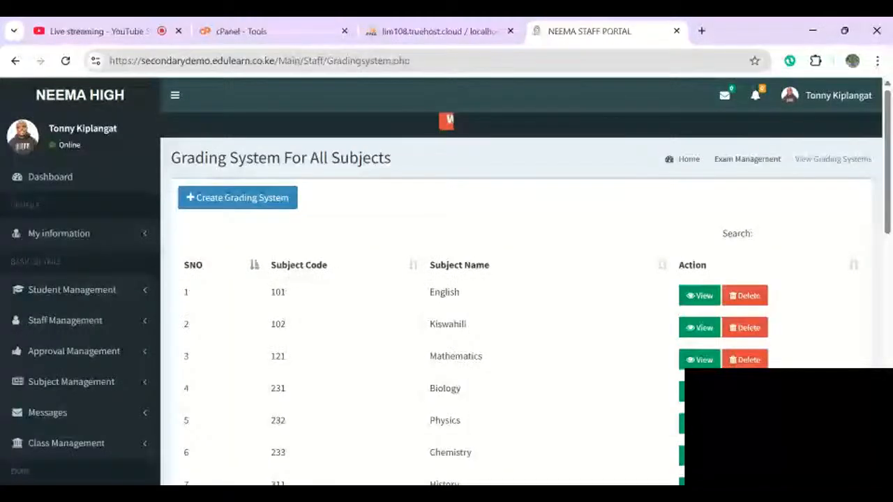
- Open and close a blank Create Grading System form, then go to Exam Registration
click(237, 198)
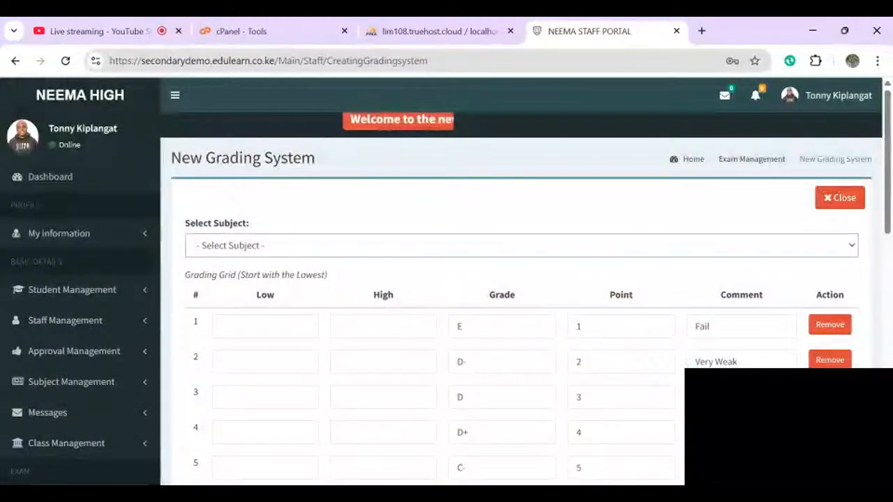
click(840, 197)
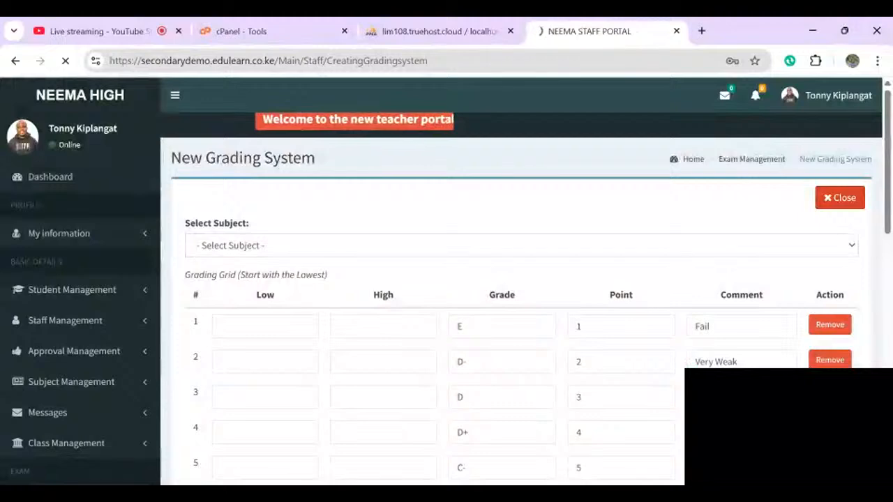
scroll(447, 279, down, 3)
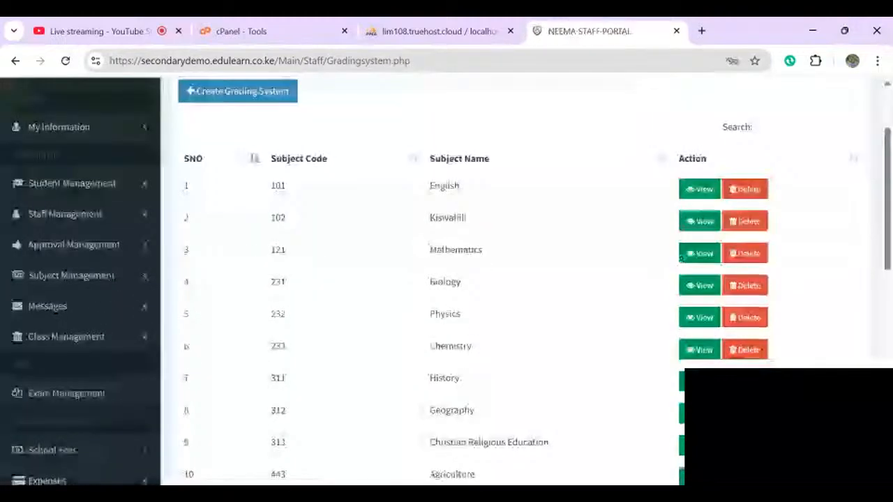
scroll(446, 279, up, 1)
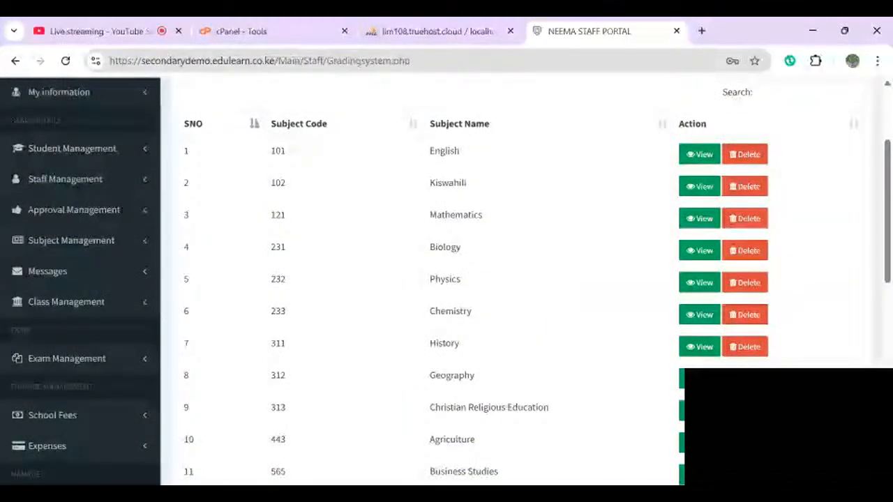
scroll(67, 279, down, 2)
click(67, 259)
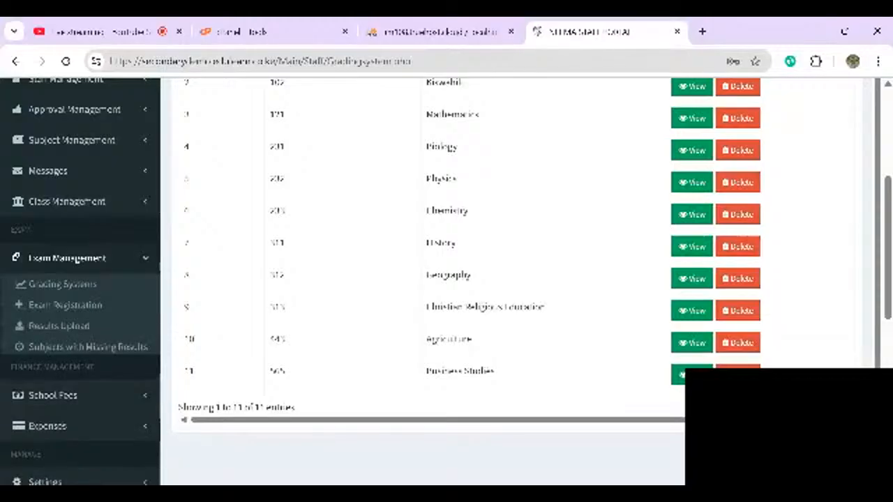
click(38, 311)
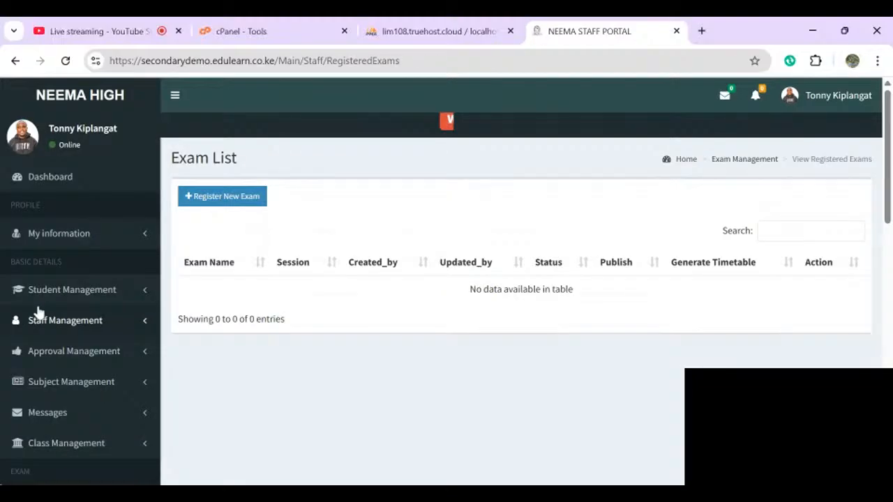
- Register CAT 1 as an Opener Exam for TERM 2 2025, taken by all forms and Grade 10
click(224, 196)
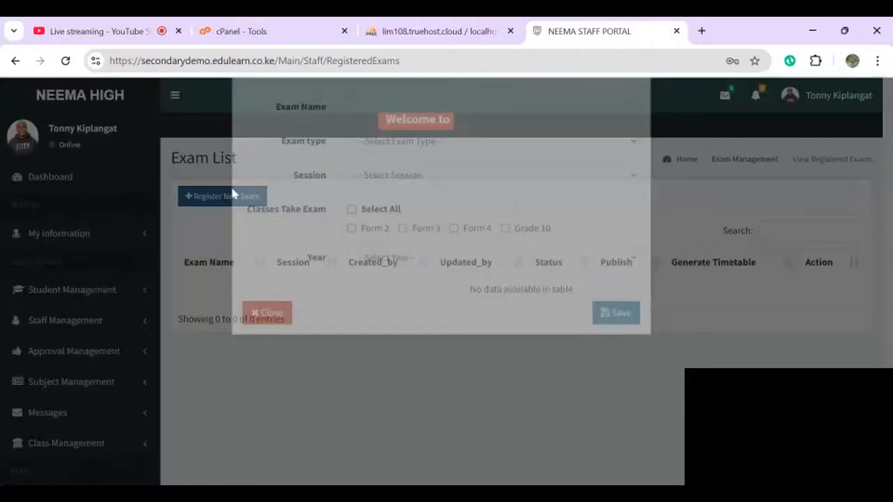
click(395, 162)
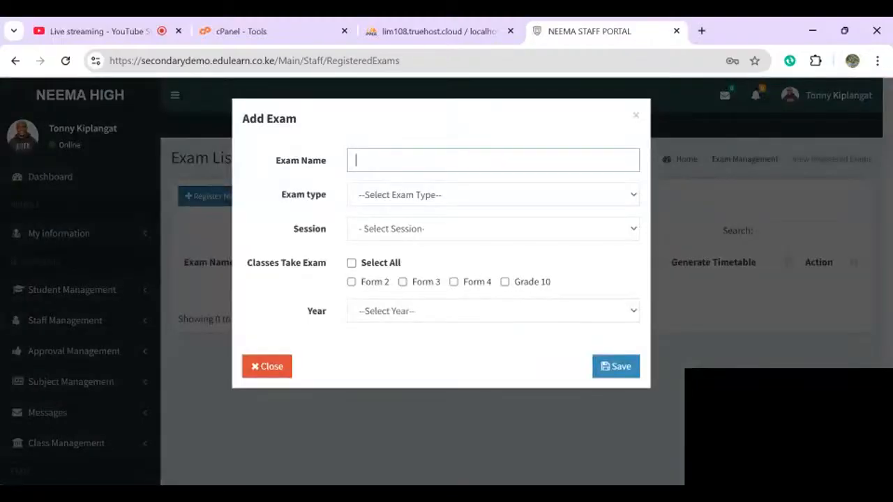
click(440, 205)
click(403, 210)
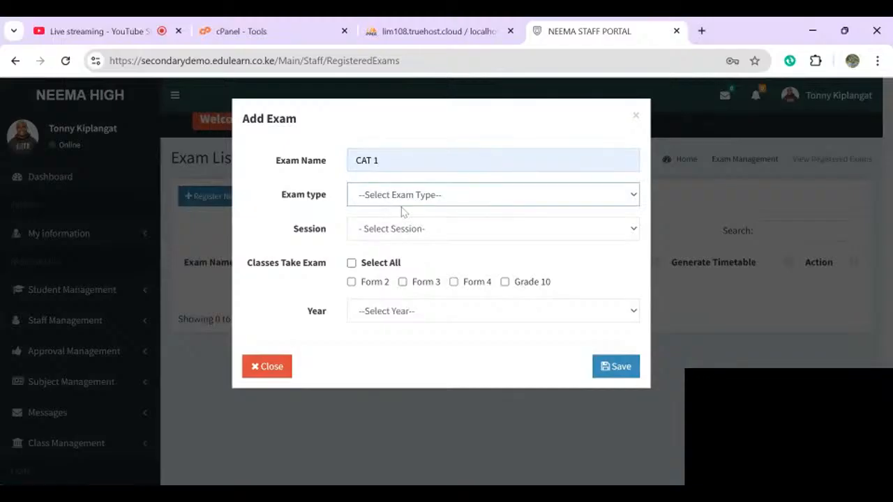
click(388, 241)
double_click(428, 215)
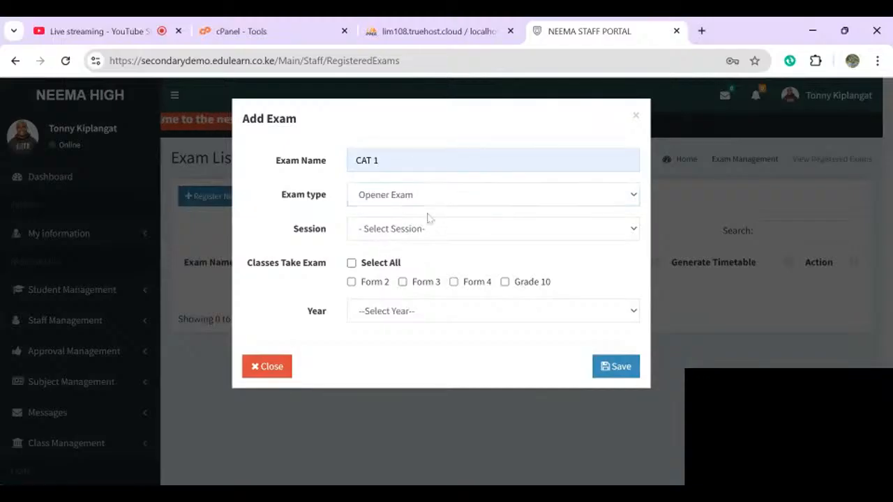
click(409, 239)
click(349, 261)
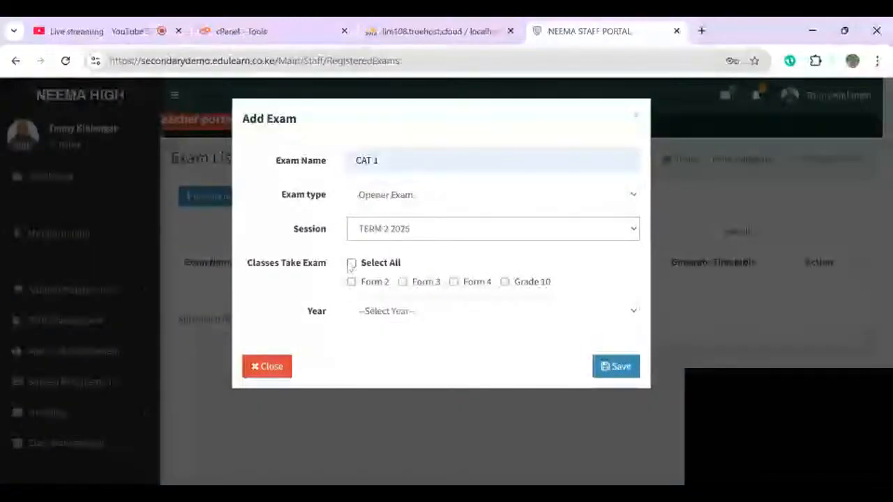
click(351, 263)
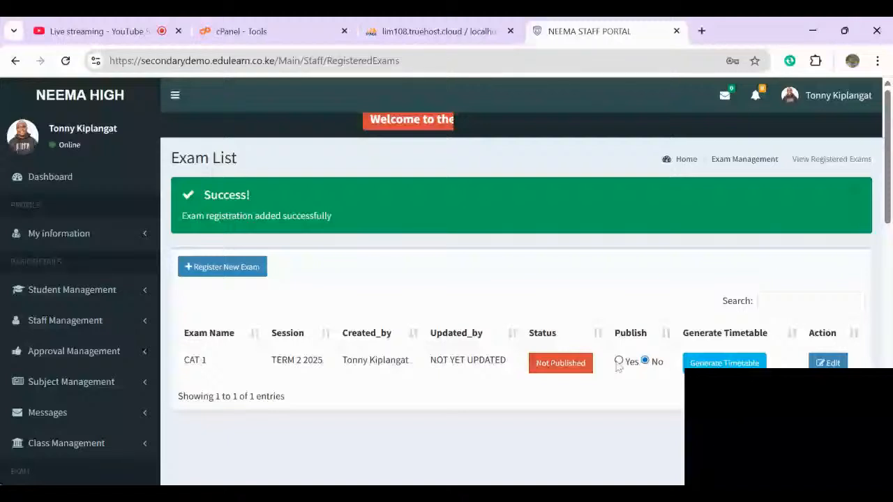
click(619, 290)
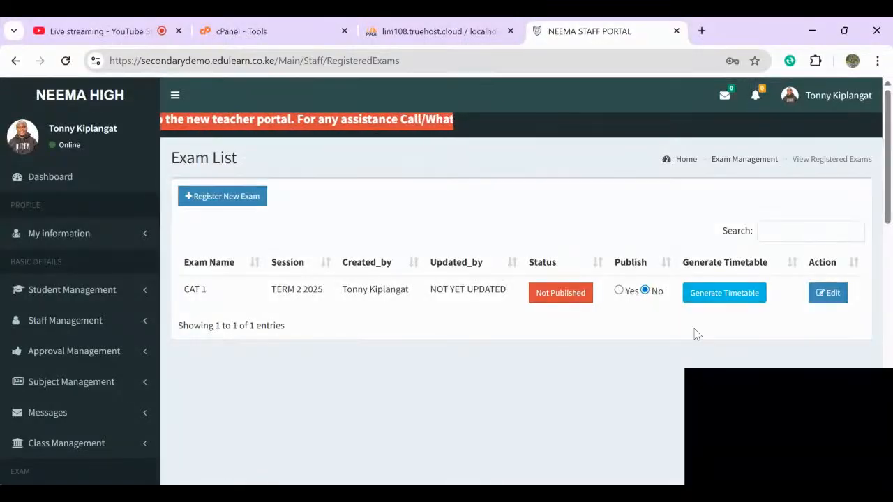
- Set CAT 1's Publish option to Yes so it shows Published, and open it for editing
click(727, 299)
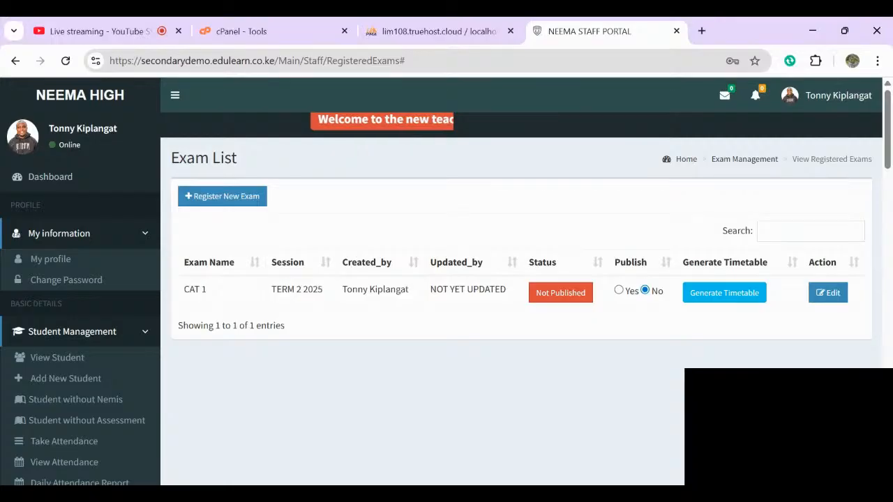
click(619, 295)
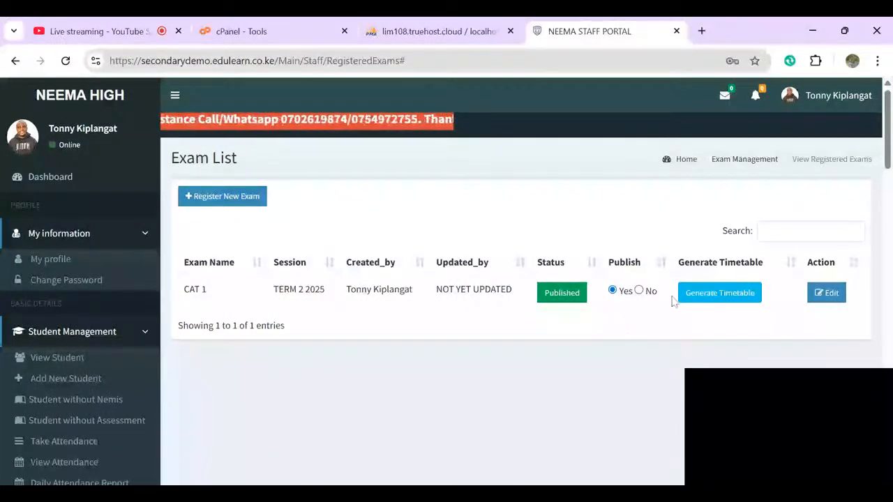
click(827, 294)
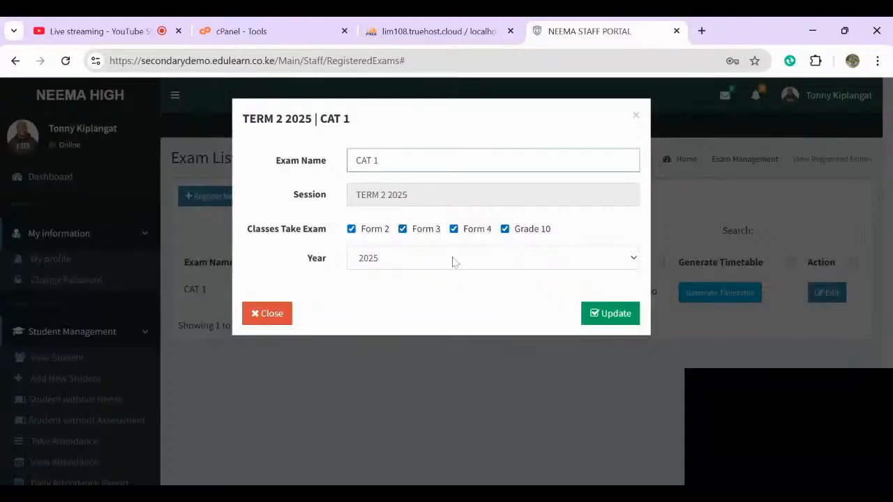
- Remove Grade 10 so CAT 1 is registered for Forms 2, 3 and 4, and save
click(505, 229)
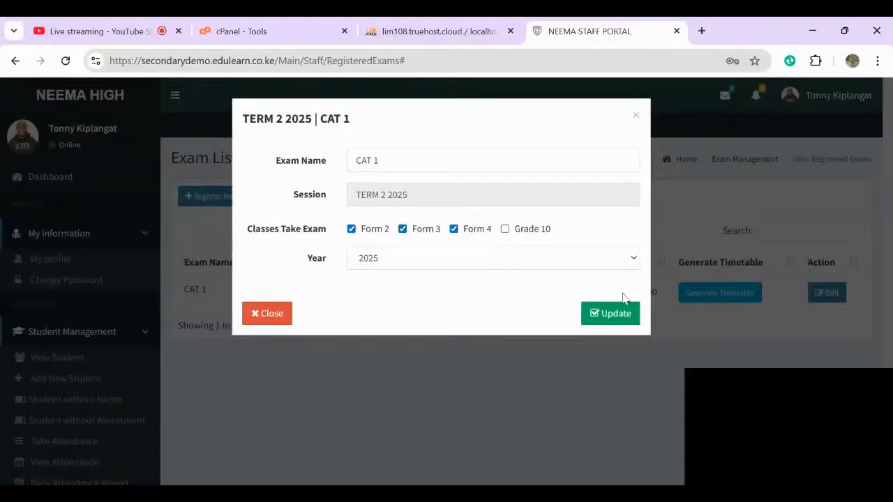
click(596, 314)
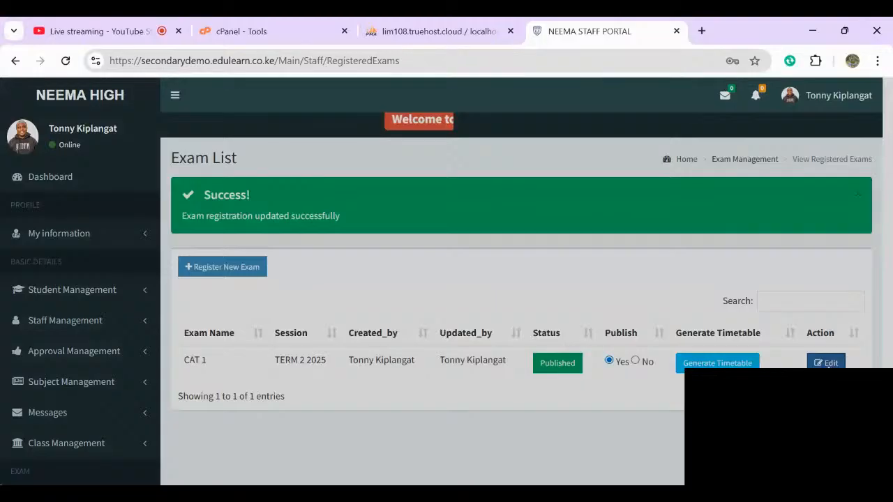
click(828, 362)
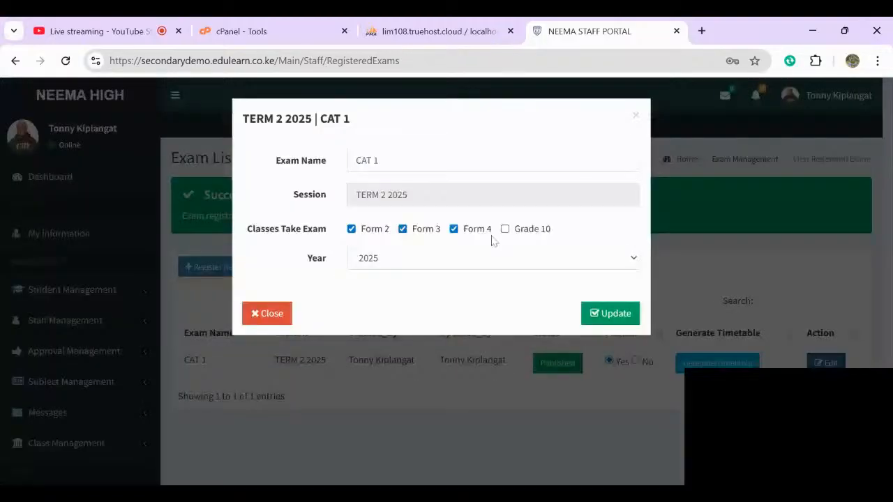
click(604, 313)
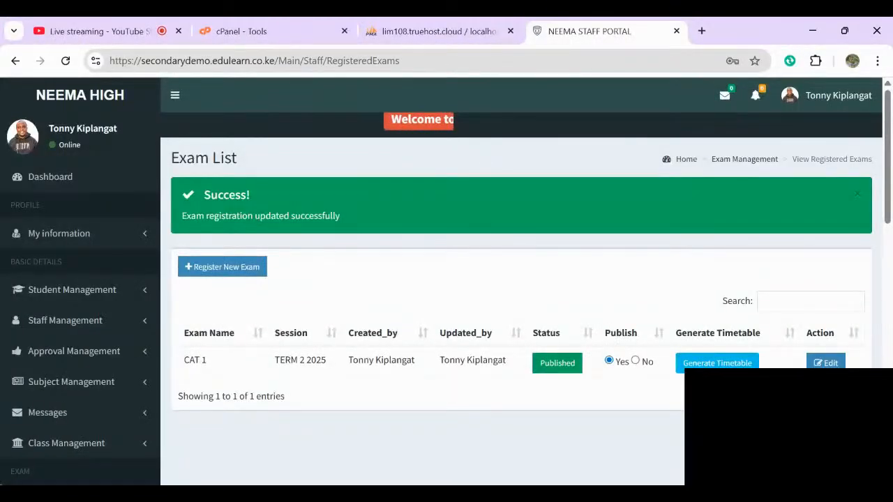
- Toggle CAT 1's publishing to No, Yes, then No, leaving it Not Published
click(635, 361)
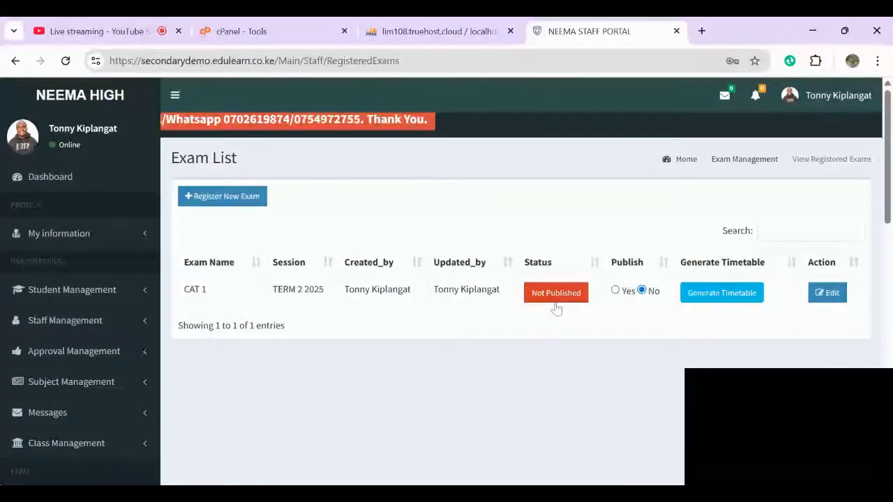
click(615, 292)
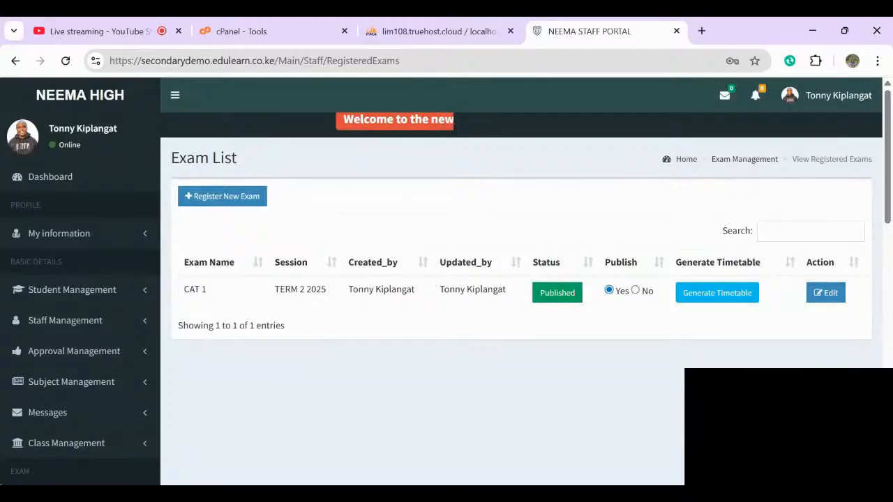
click(635, 291)
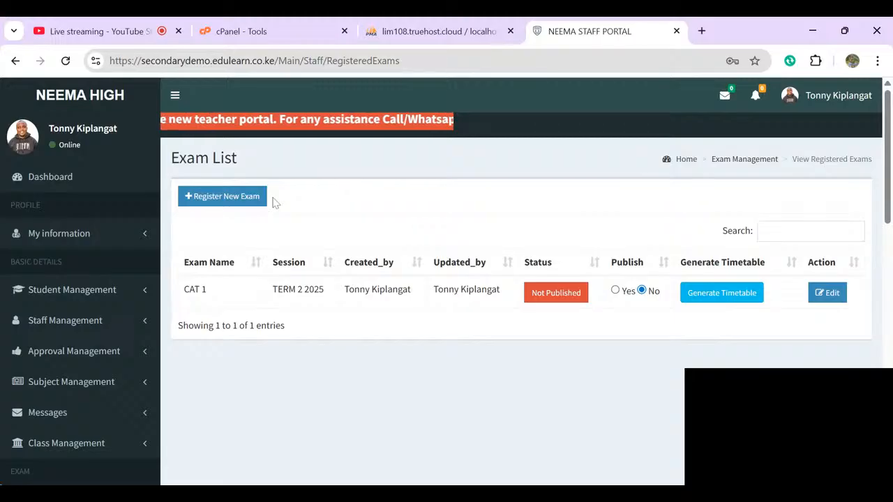
scroll(446, 279, down, 3)
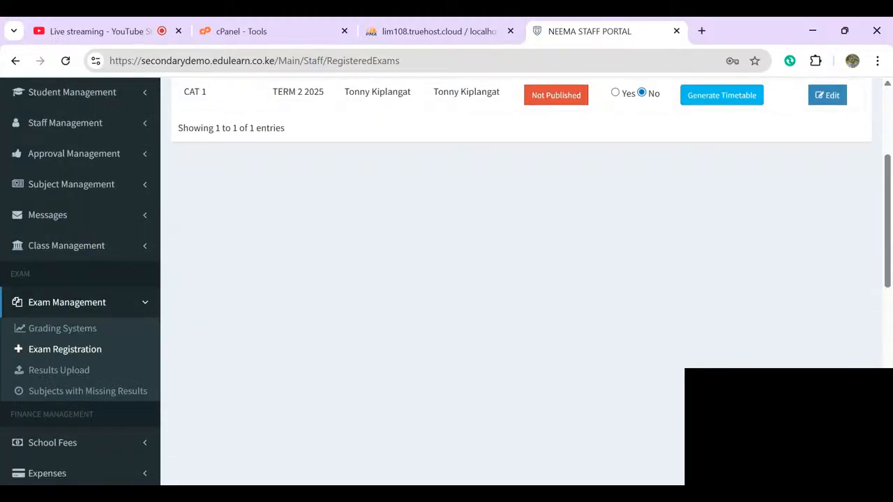
- Start a marks upload for all learners, selecting Form 2, East stream and the CAT 1 Opener Exam
click(40, 371)
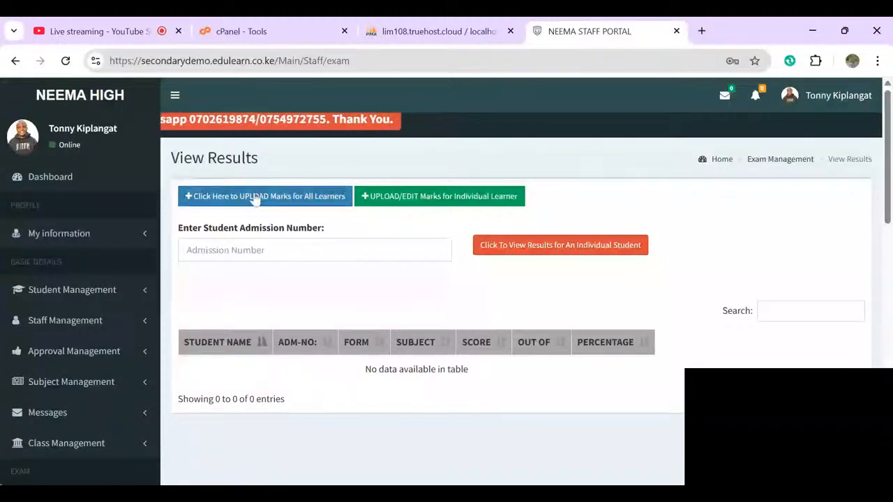
click(309, 199)
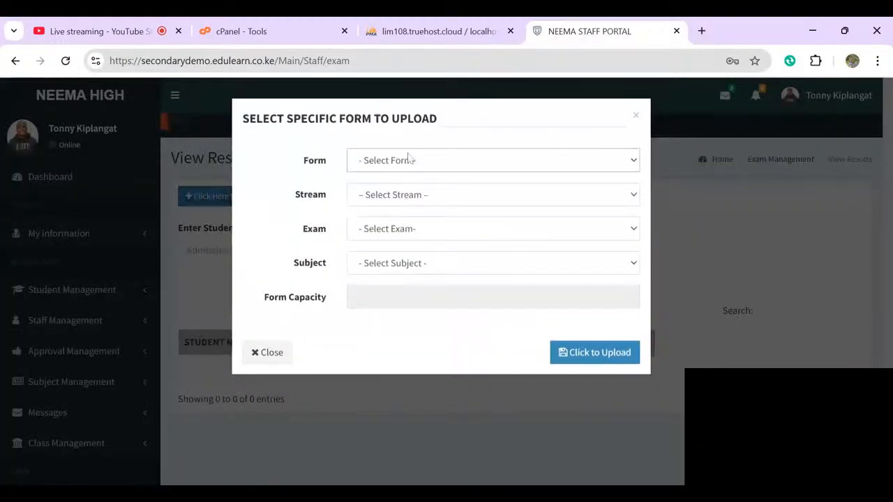
click(408, 161)
click(384, 215)
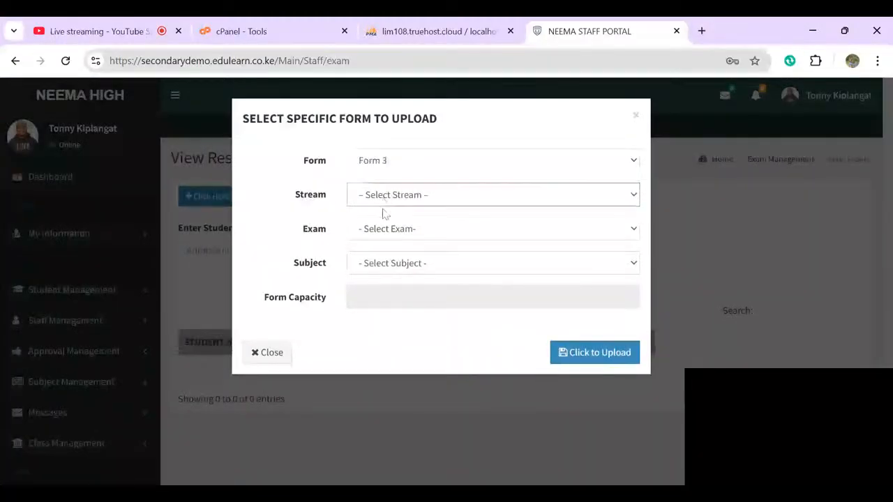
click(383, 215)
click(378, 163)
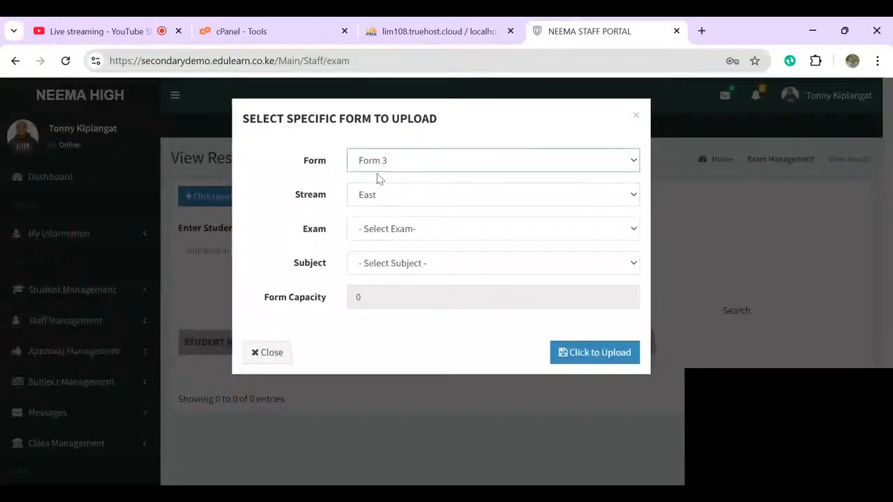
click(377, 202)
click(379, 197)
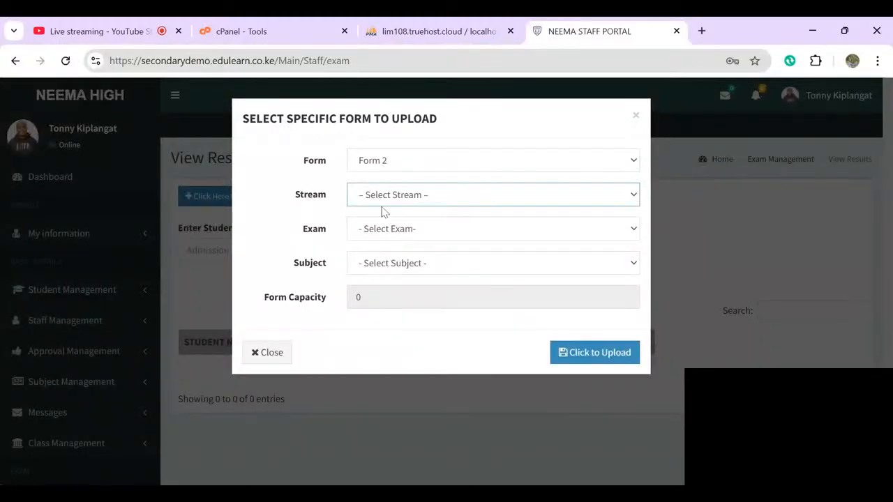
click(383, 212)
click(382, 230)
click(390, 245)
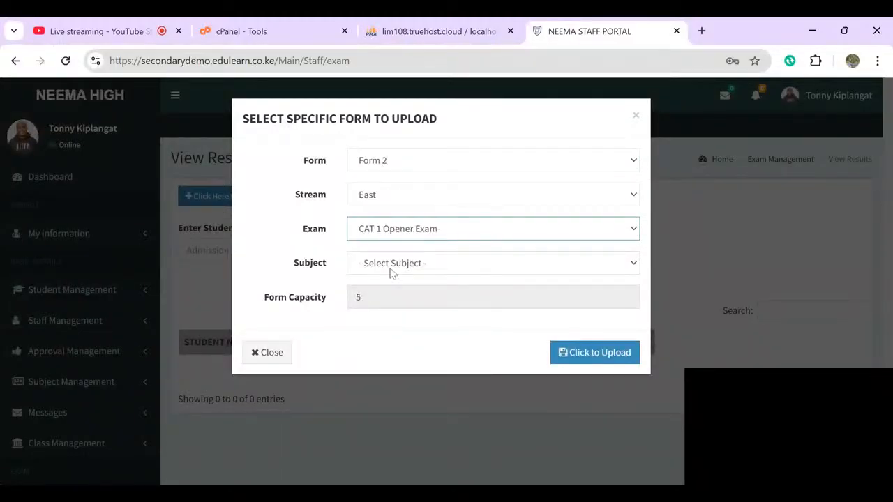
- Choose Agriculture as the subject and load its marks upload sheet
click(387, 264)
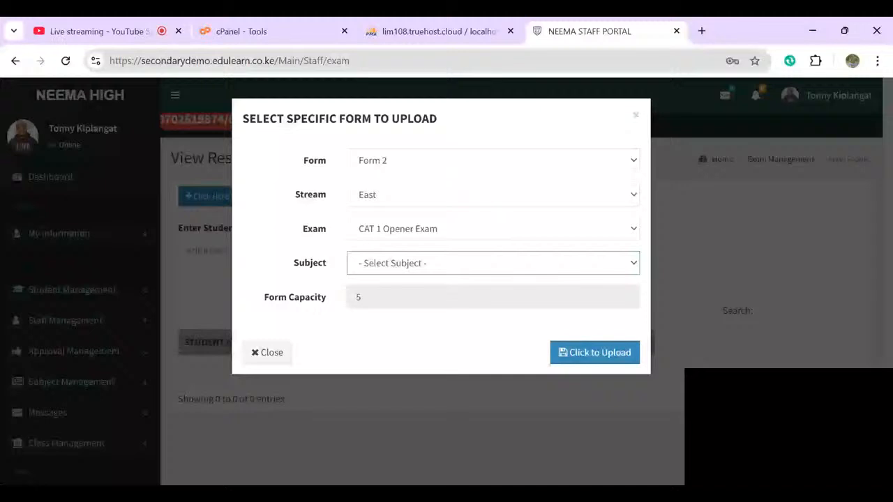
click(267, 352)
click(293, 198)
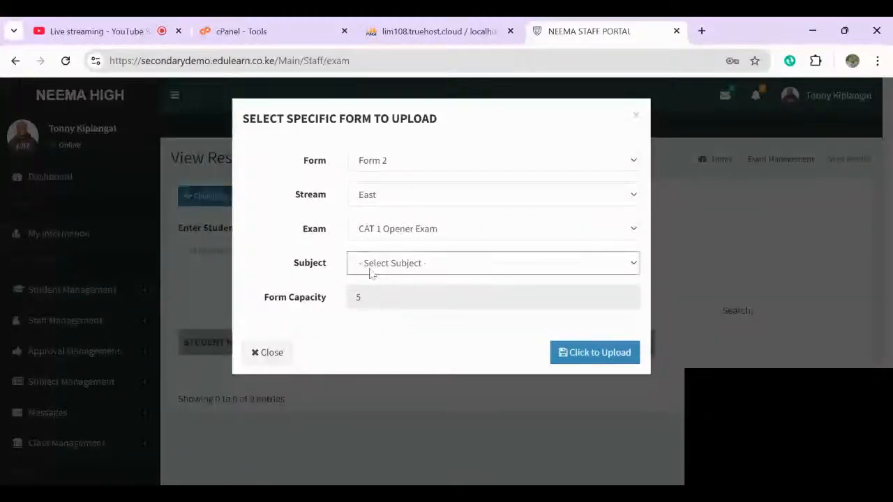
click(380, 293)
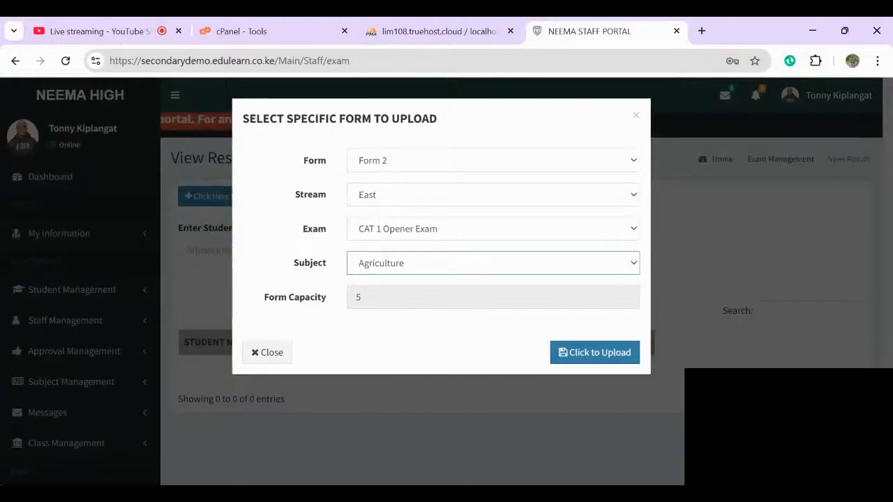
click(598, 353)
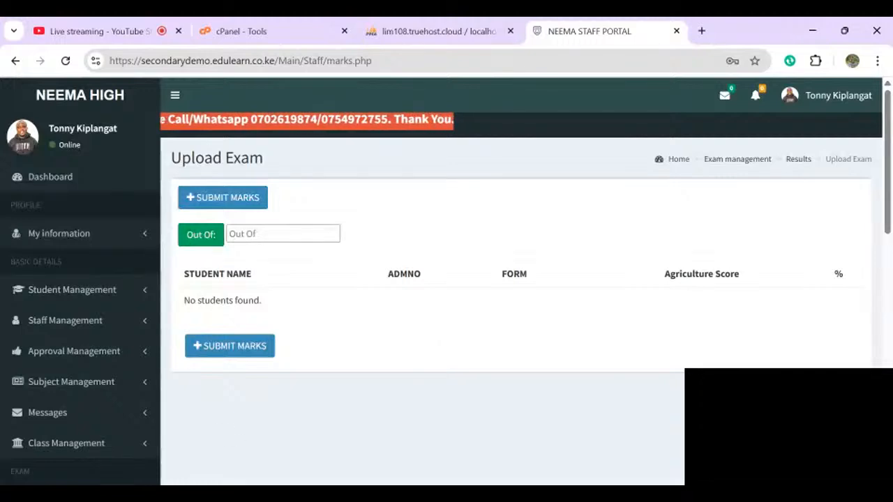
- Open View All Subjects under Subject Management to list Form 2 East's subjects
scroll(516, 279, down, 3)
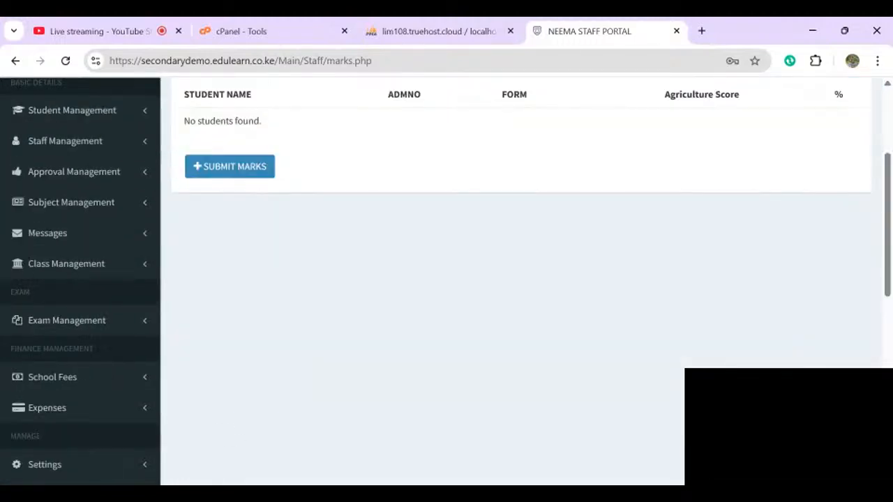
scroll(517, 279, down, 1)
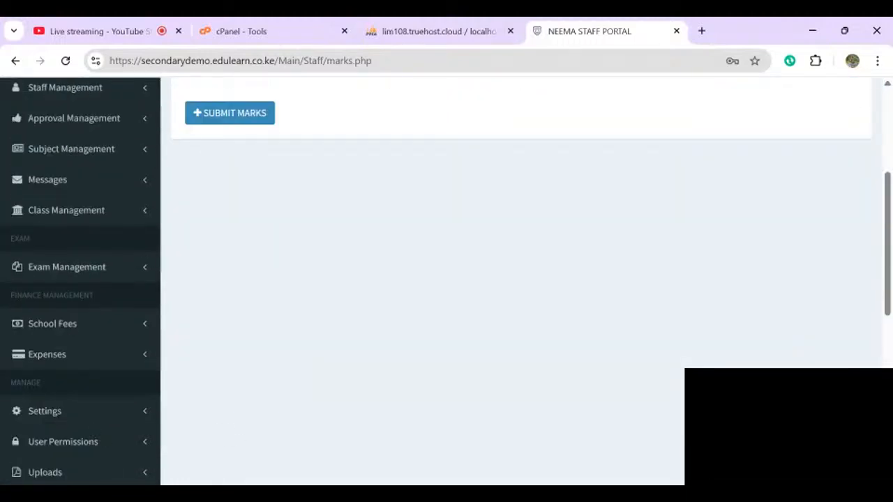
scroll(516, 279, up, 1)
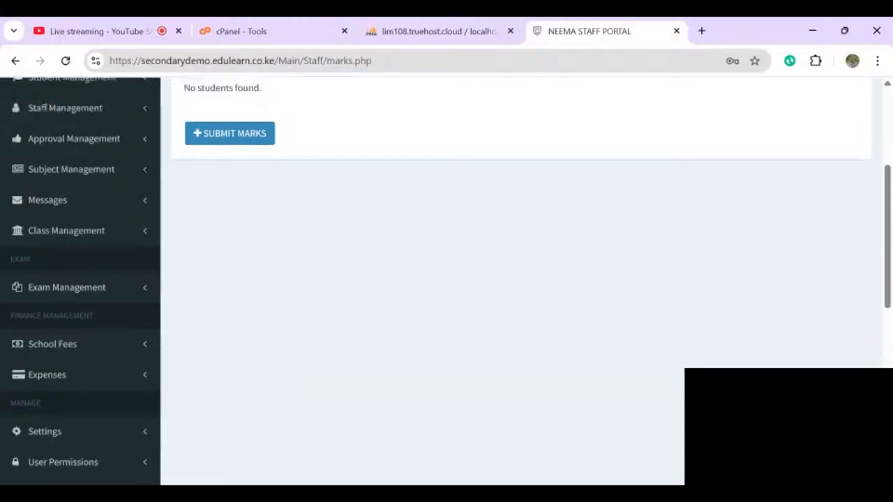
click(72, 169)
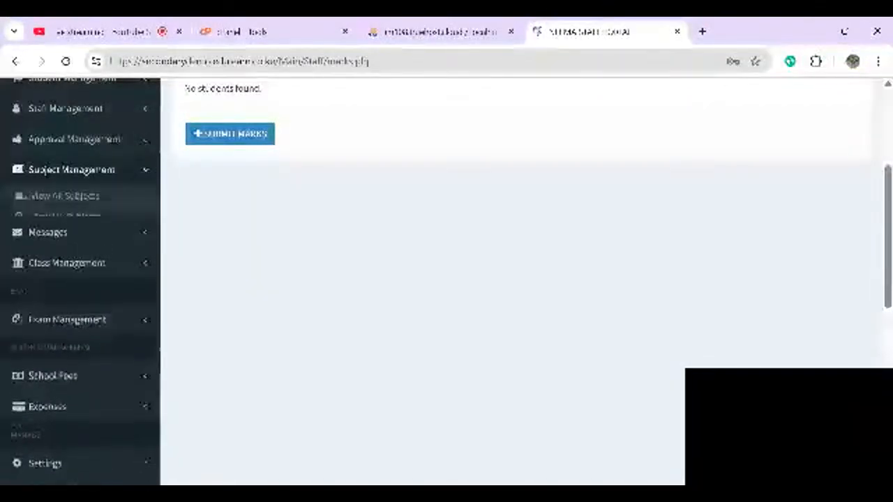
click(65, 196)
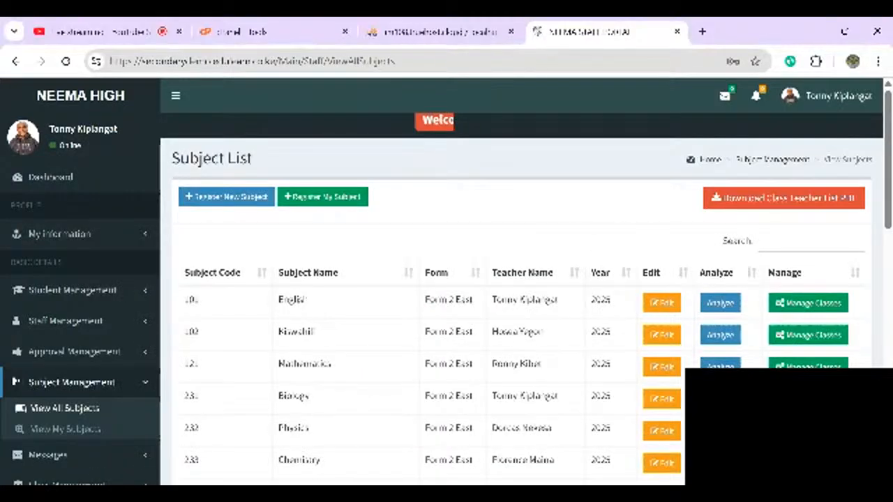
scroll(446, 279, down, 1)
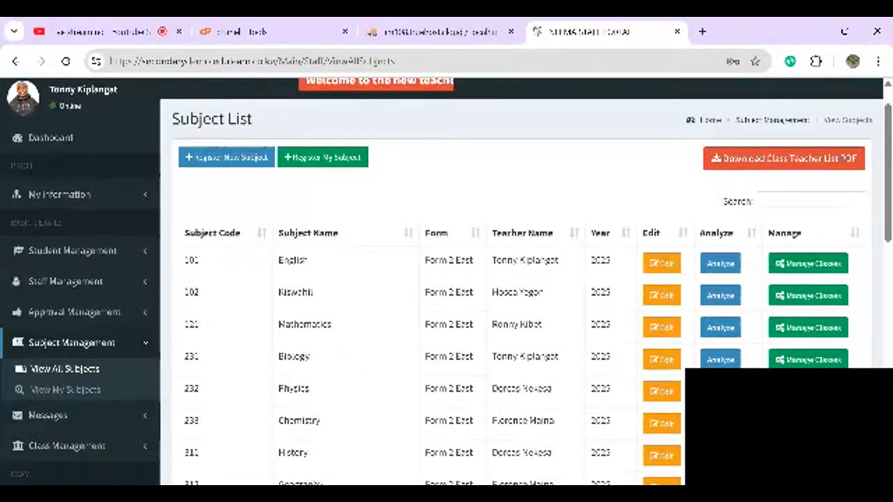
- Add all five Form 2 East students to English and save, then open View My Subjects
click(808, 264)
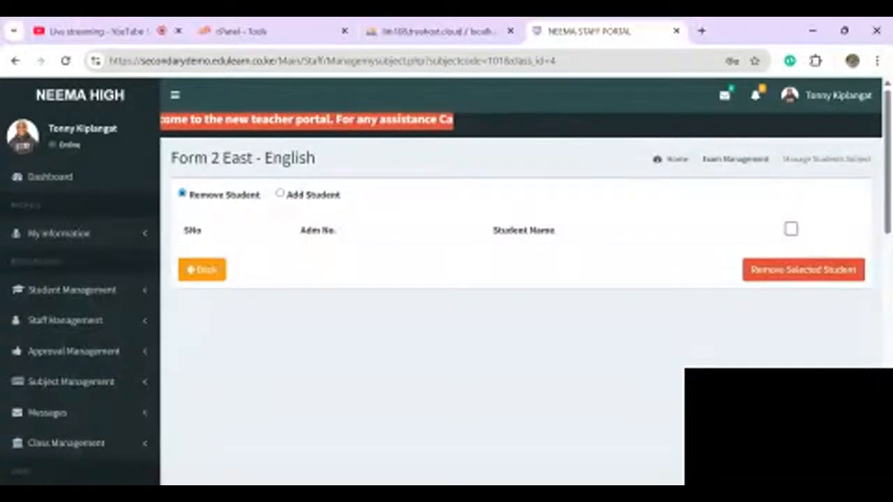
click(280, 194)
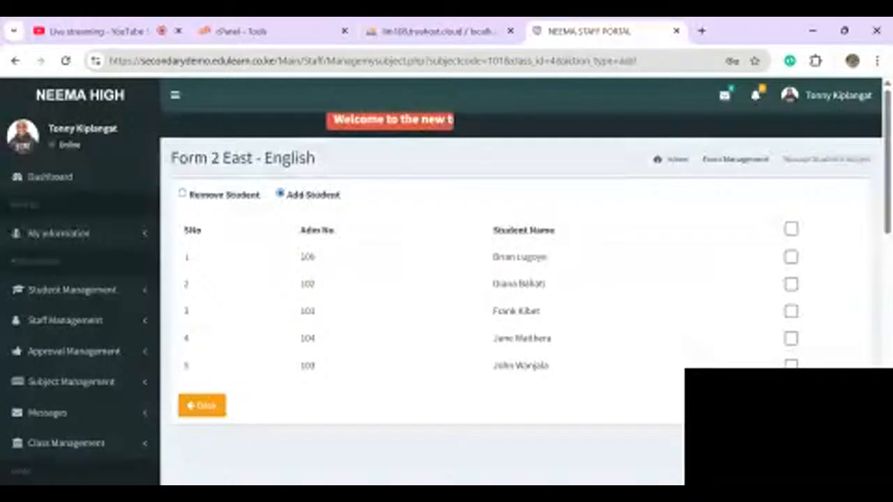
click(790, 228)
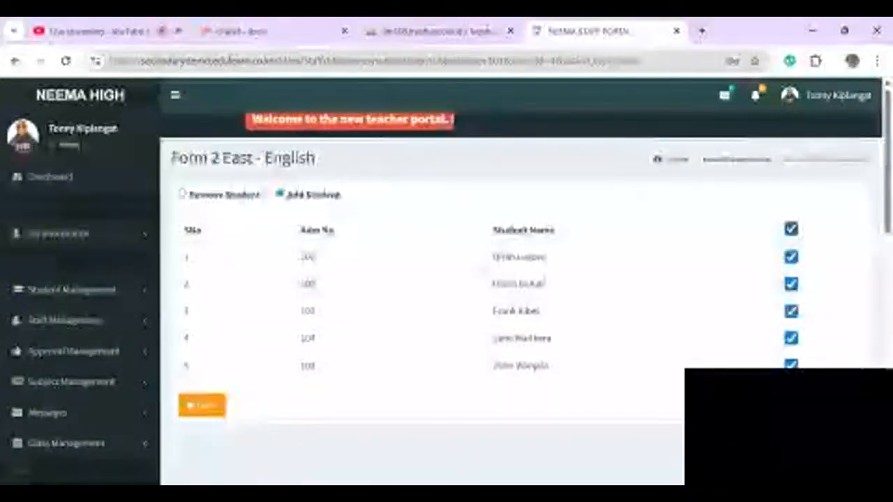
click(202, 405)
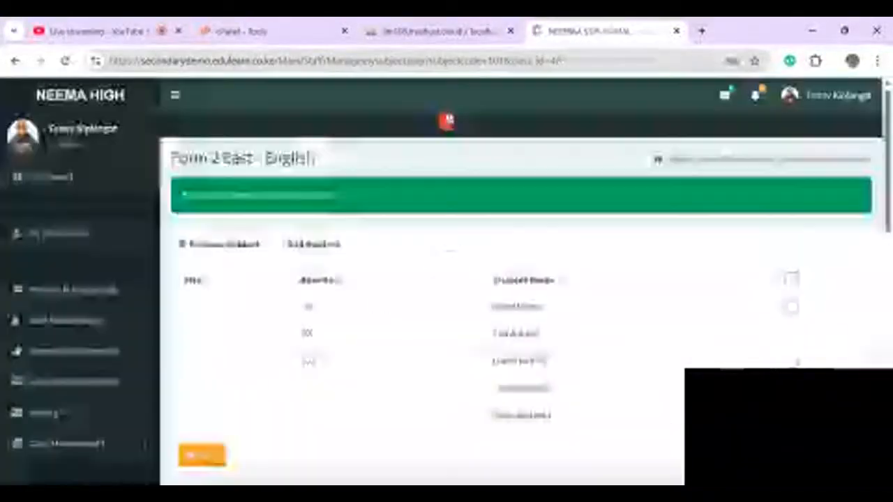
click(202, 455)
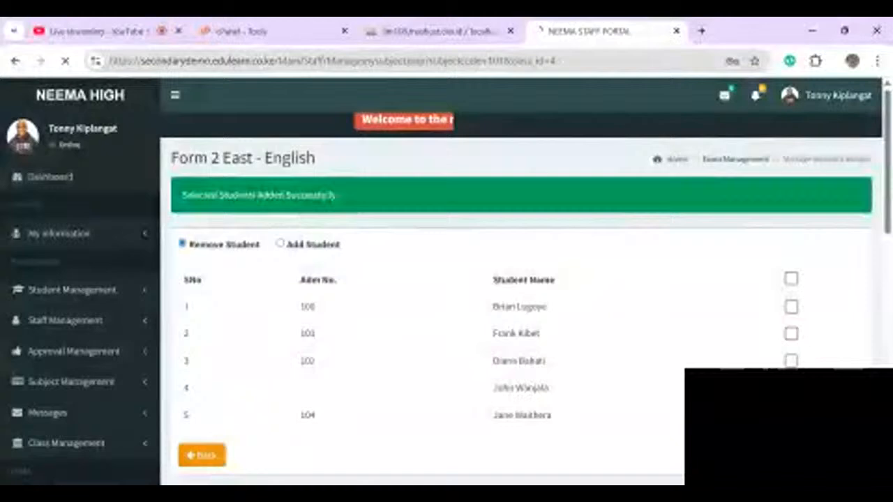
scroll(516, 279, down, 2)
scroll(680, 224, down, 1)
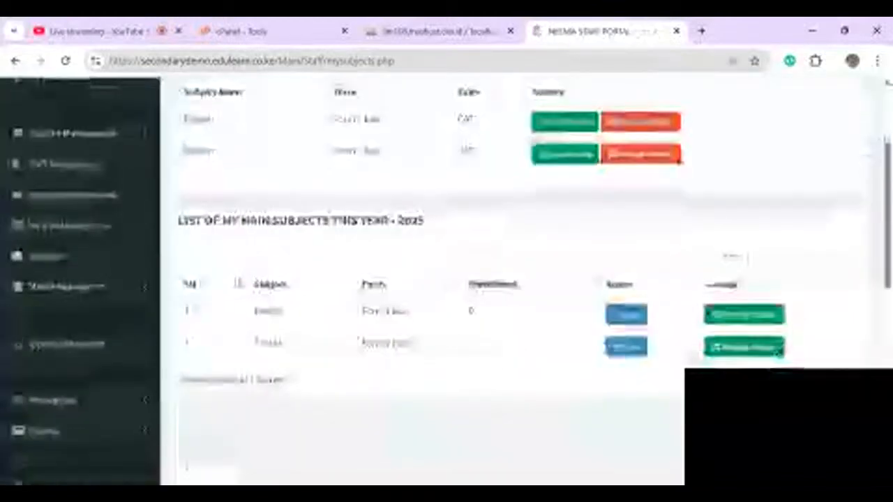
scroll(680, 224, down, 1)
scroll(516, 279, up, 2)
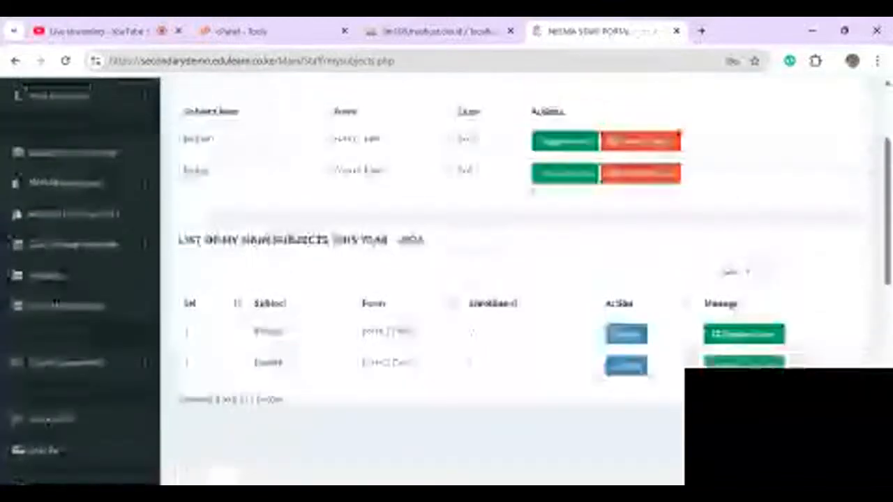
scroll(516, 279, down, 2)
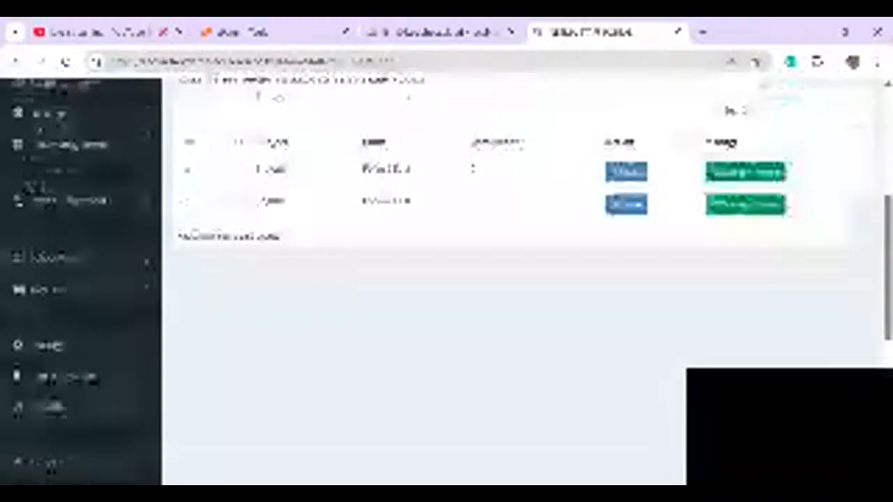
scroll(516, 279, up, 2)
scroll(516, 279, up, 1)
click(70, 280)
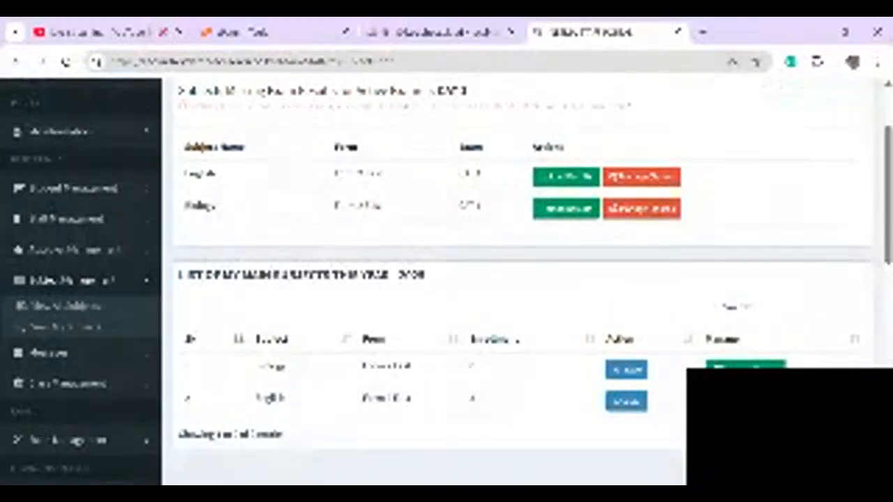
click(65, 306)
scroll(516, 279, down, 2)
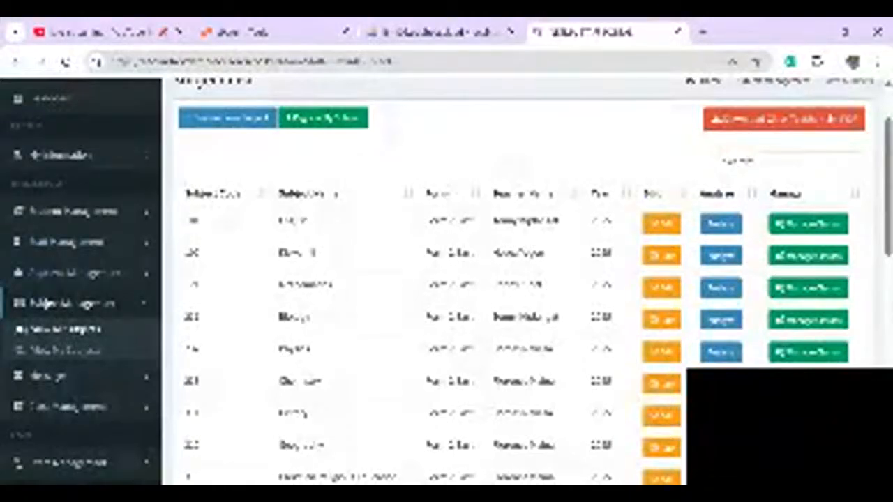
click(60, 350)
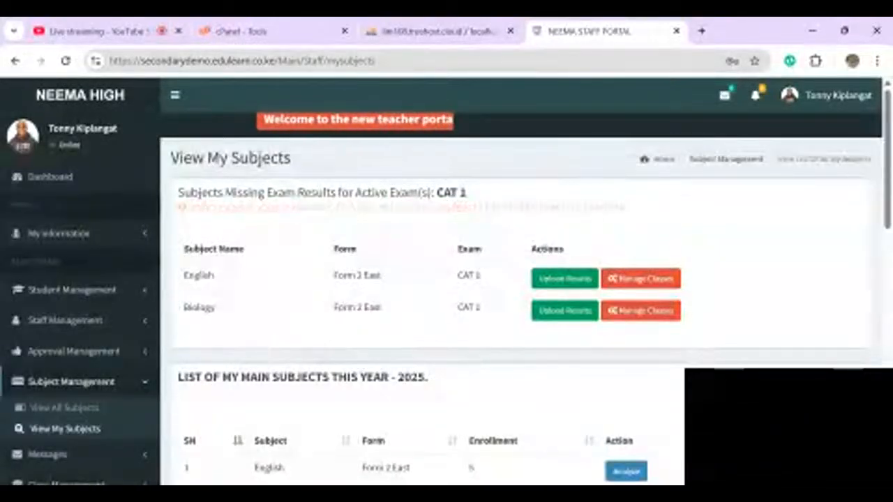
scroll(523, 279, down, 1)
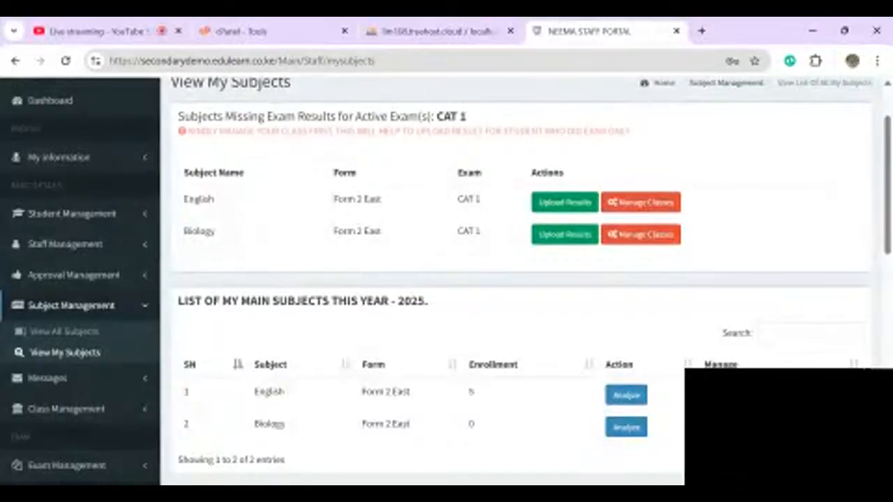
- Glance at English's student management and Biology's marks sheet, returning to My Subjects
click(641, 202)
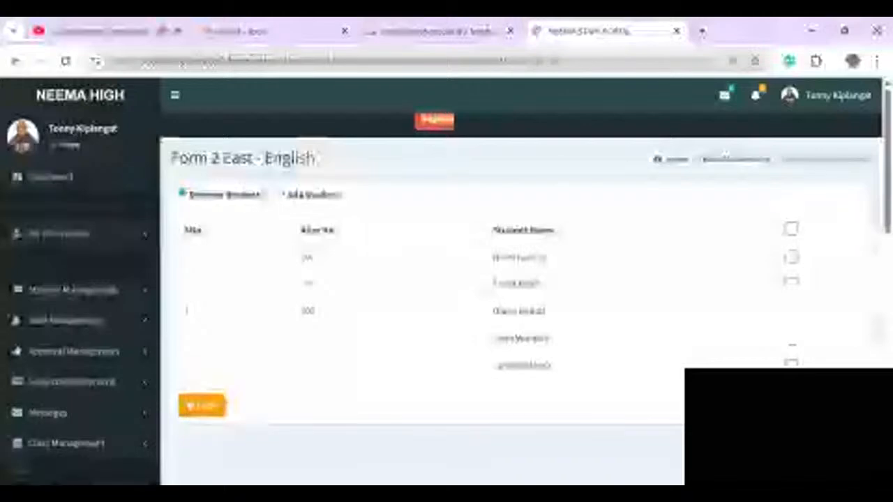
click(202, 405)
scroll(446, 279, down, 1)
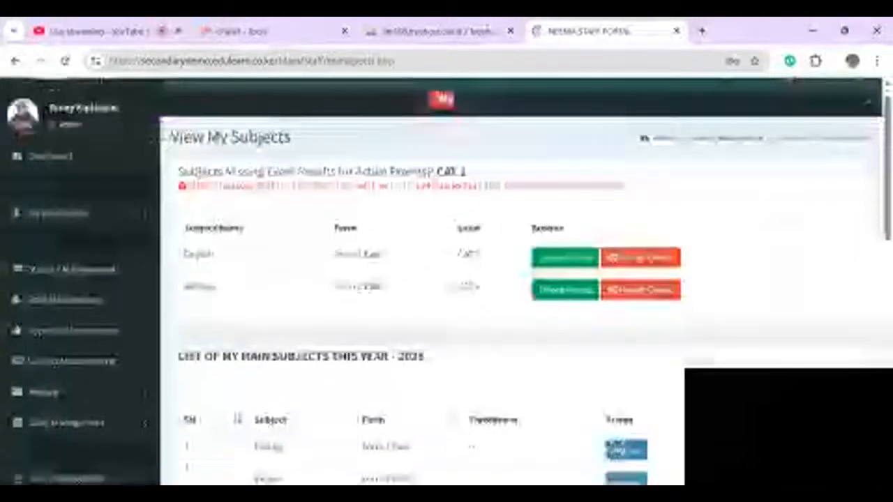
scroll(446, 279, down, 1)
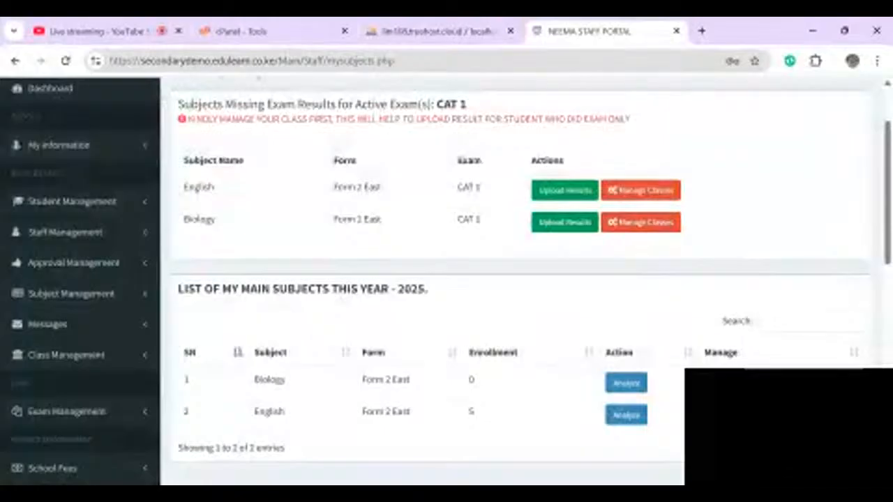
click(565, 222)
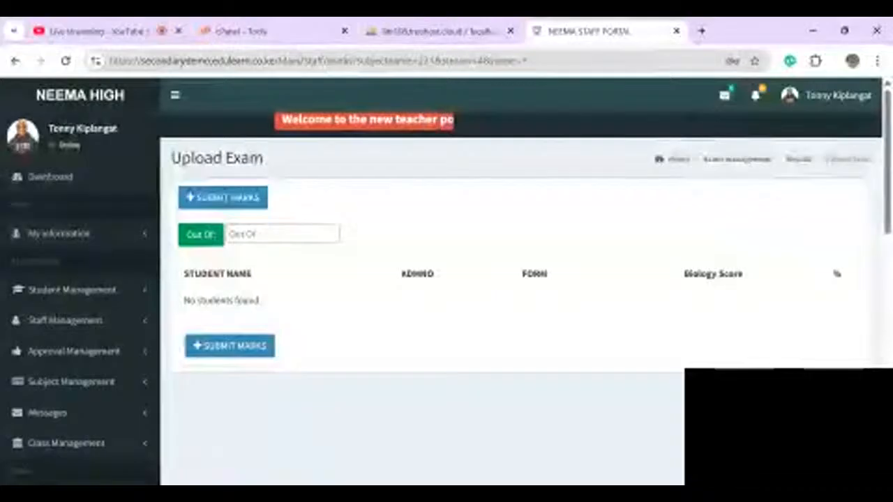
key(alt+Left)
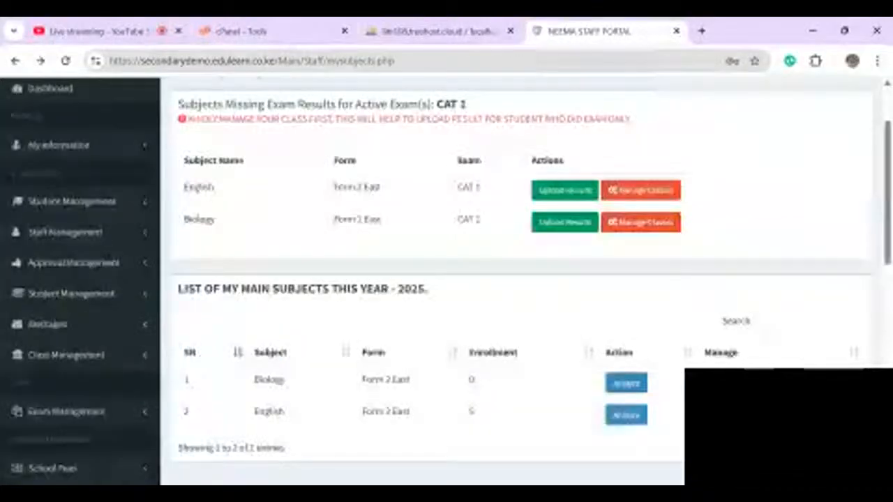
- Enrol all five Form 2 East students in Biology, then open English's marks upload sheet
click(640, 222)
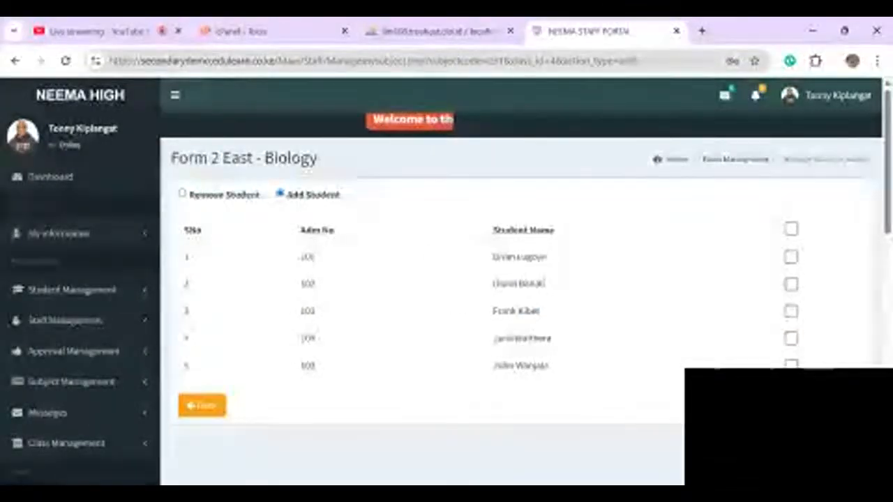
click(791, 229)
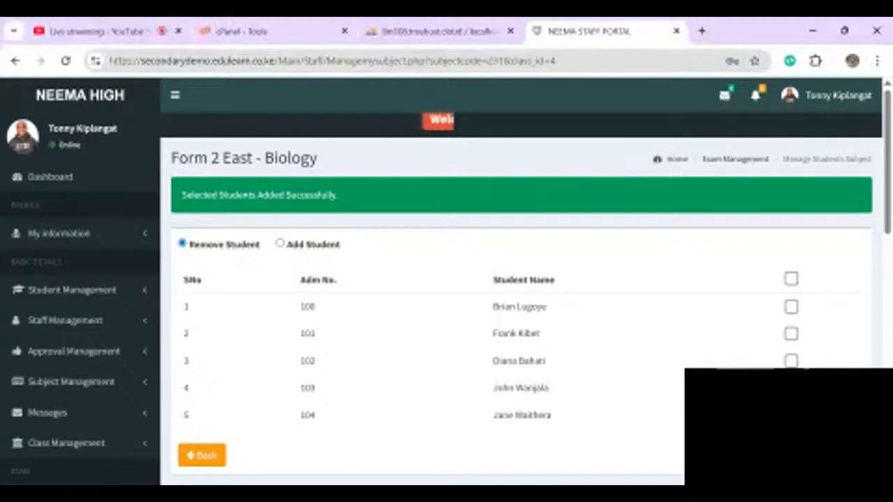
click(201, 455)
scroll(516, 293, down, 2)
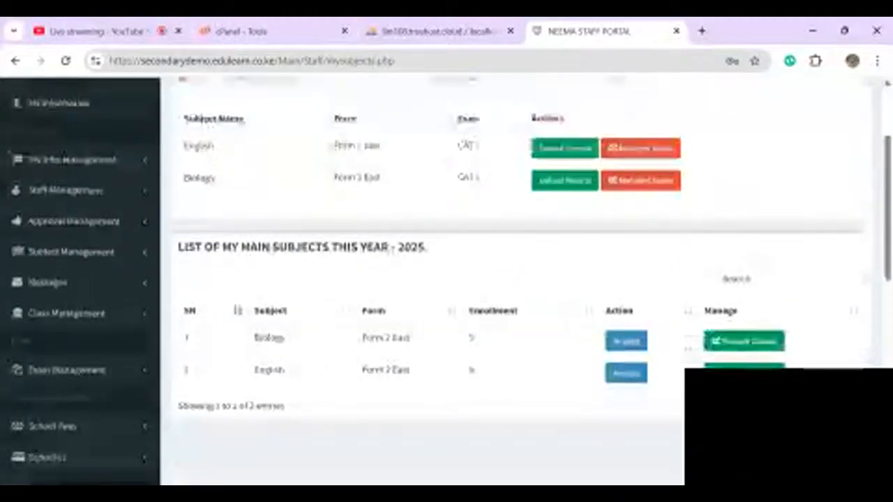
scroll(564, 256, up, 2)
click(564, 255)
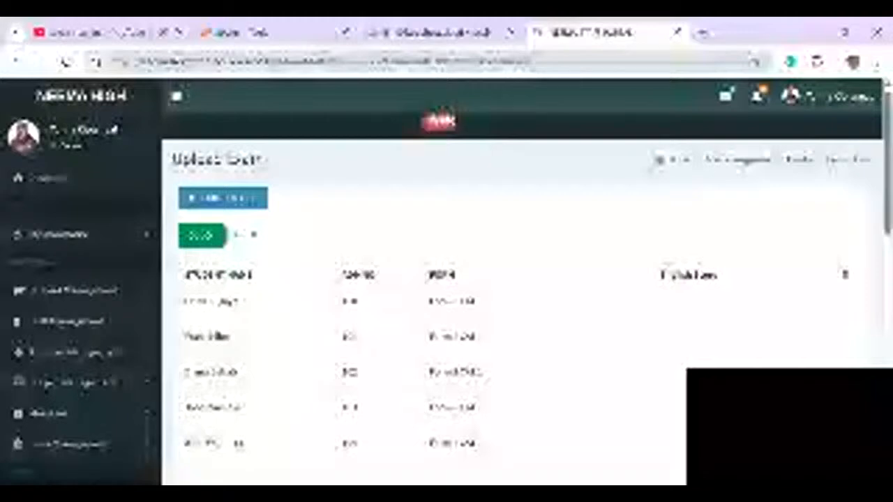
- Set the English CAT 1 marks sheet's Out Of total to 80
scroll(517, 293, down, 1)
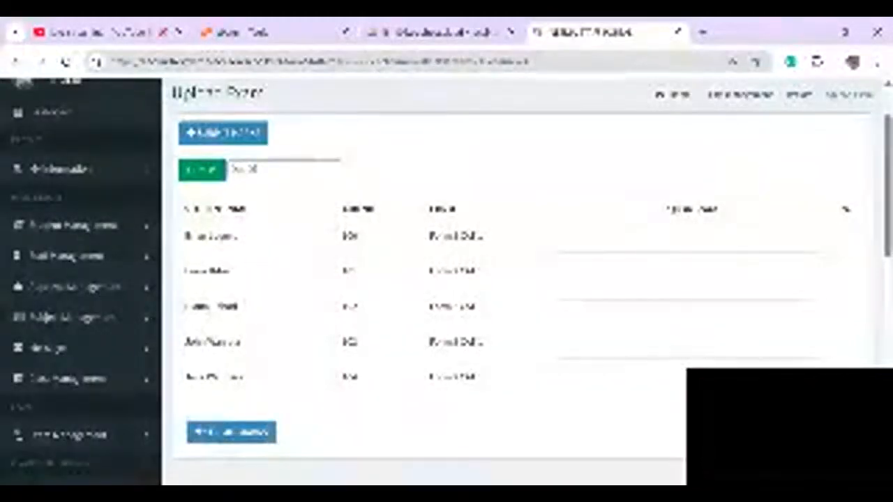
click(688, 239)
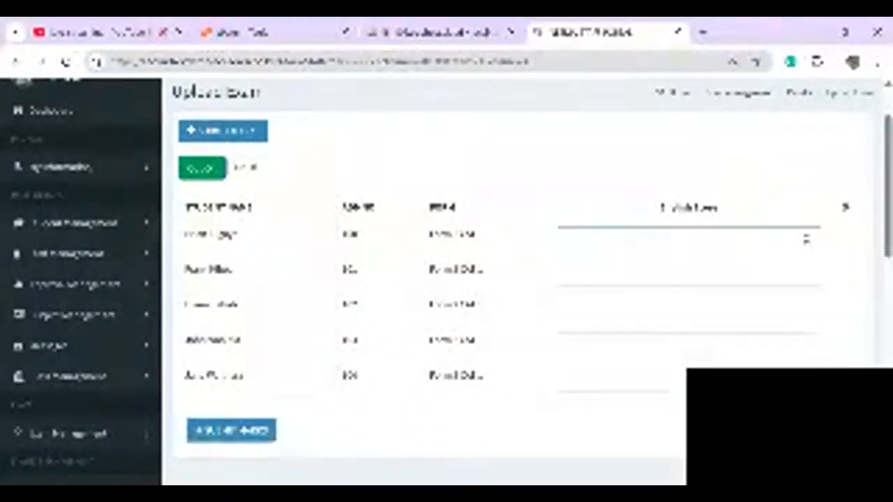
key(Tab)
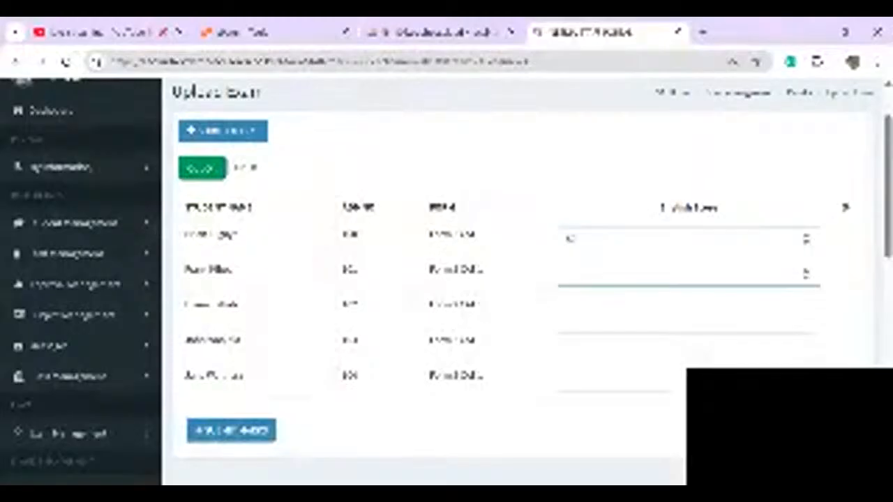
click(291, 213)
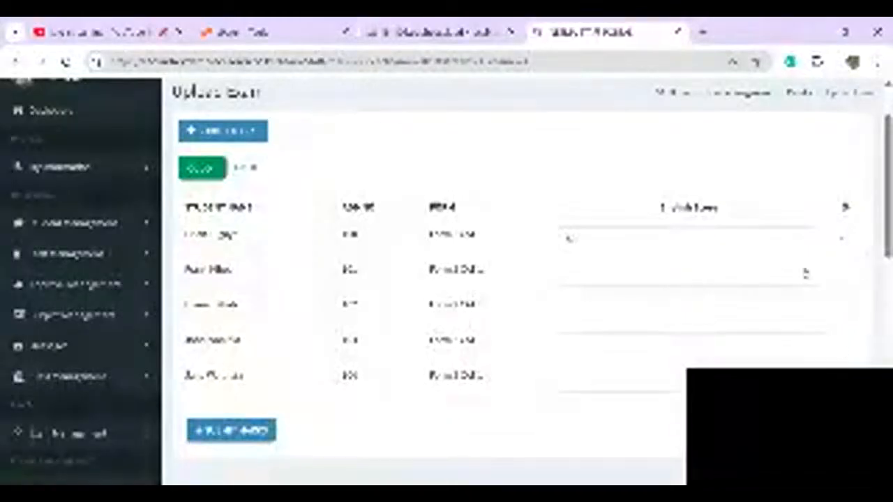
click(275, 168)
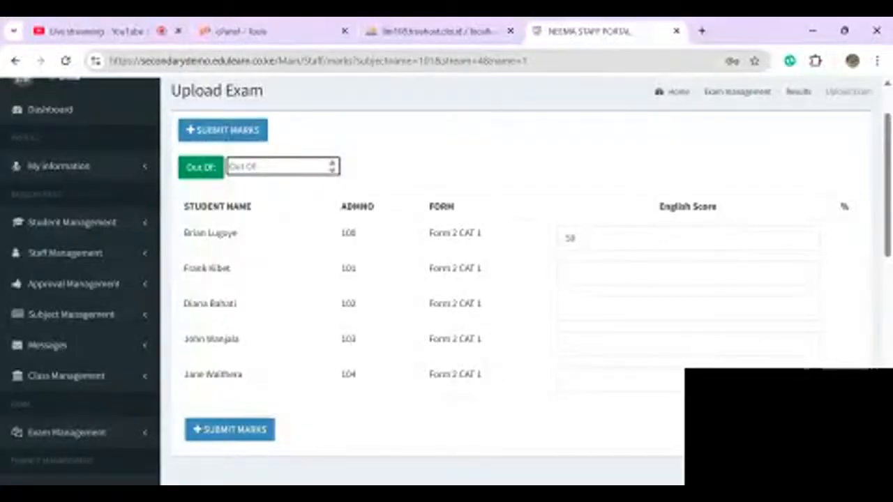
text(80)
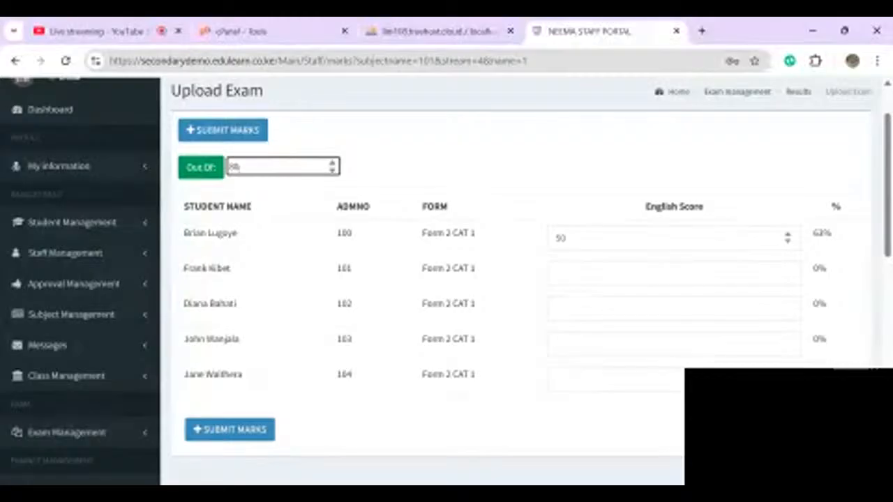
- Enter the remaining English scores 60, 70, 77 and 80, then submit the marks
click(674, 238)
click(674, 273)
text(6)
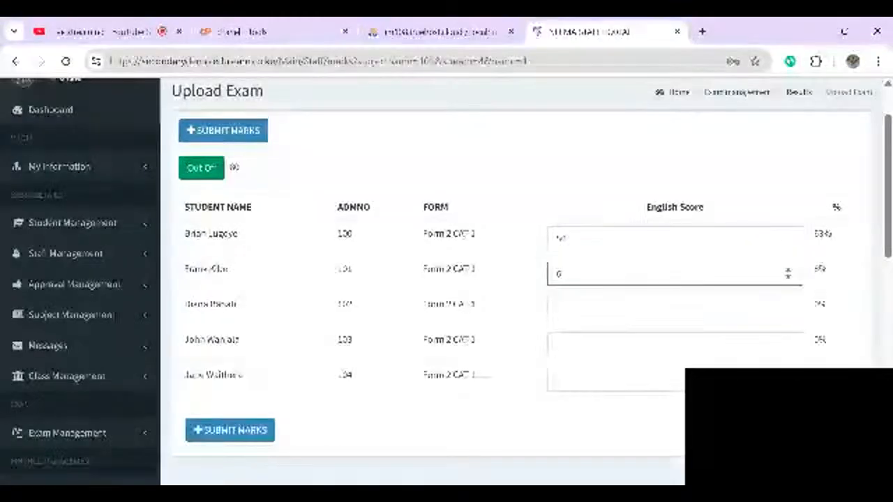
text(0)
key(Tab)
text(70)
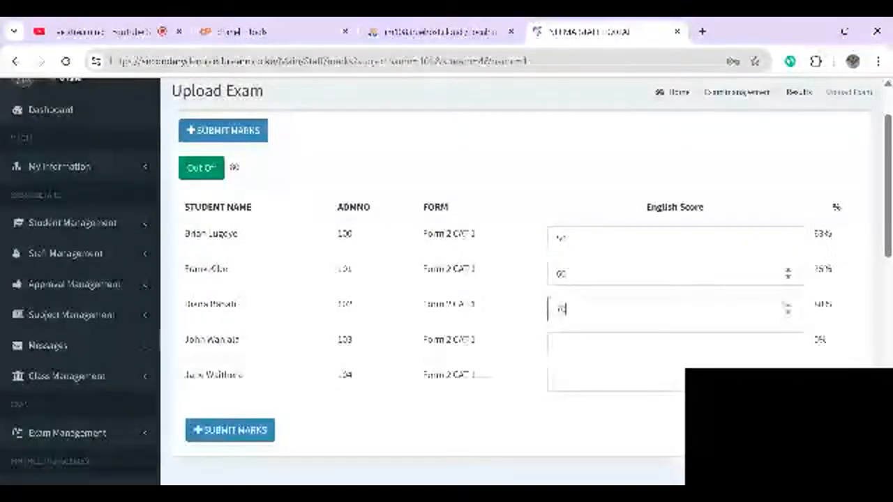
key(Tab)
text(77)
key(Tab)
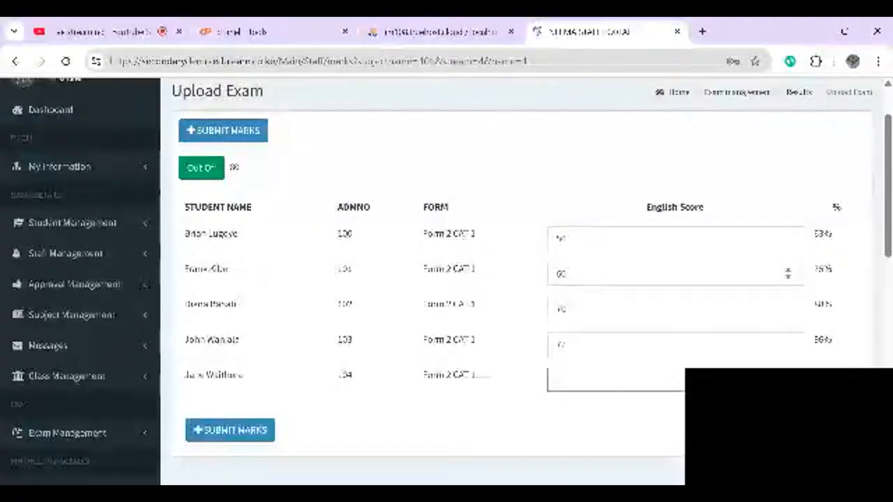
text(80)
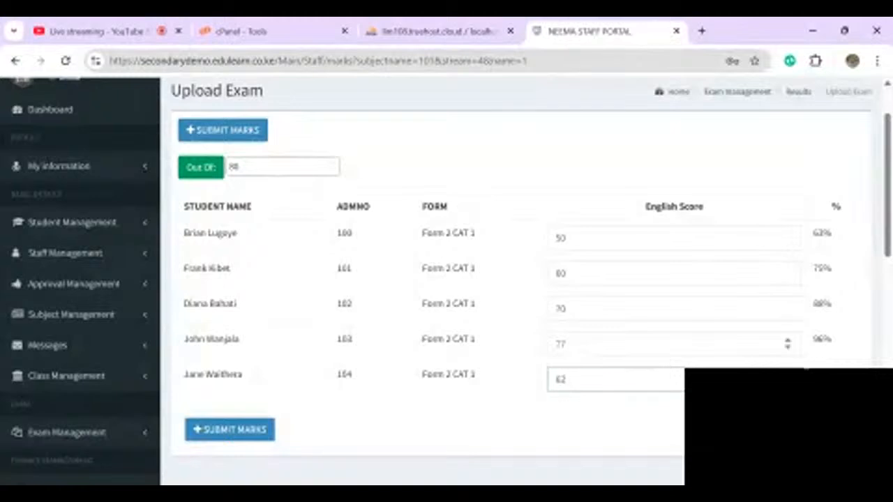
click(228, 433)
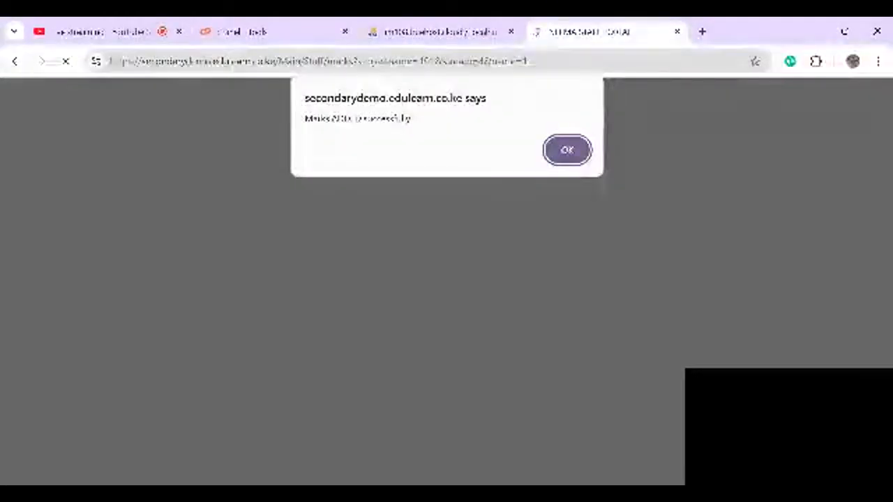
- Dismiss the 'Marks ADDED successfully' alert to reach the View Results page
click(562, 154)
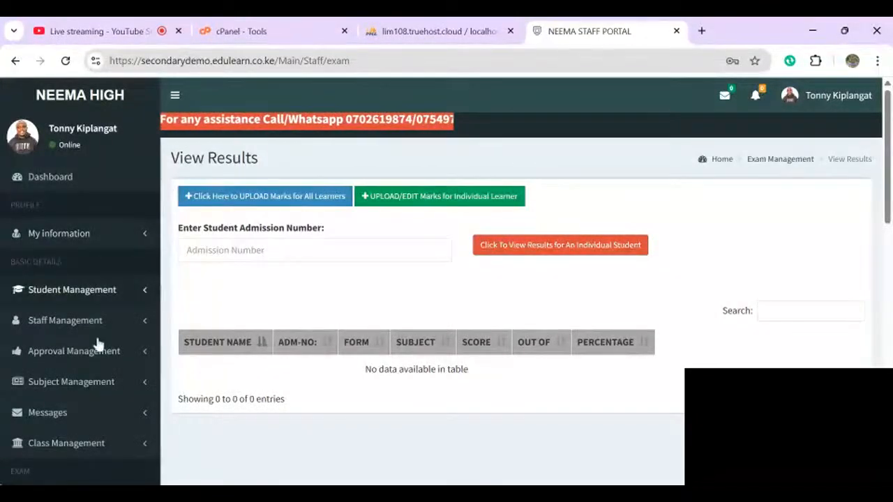
- Go to View My Subjects and start Biology's Upload Results under Subjects Missing Exam Results
scroll(104, 424, down, 1)
scroll(447, 279, down, 3)
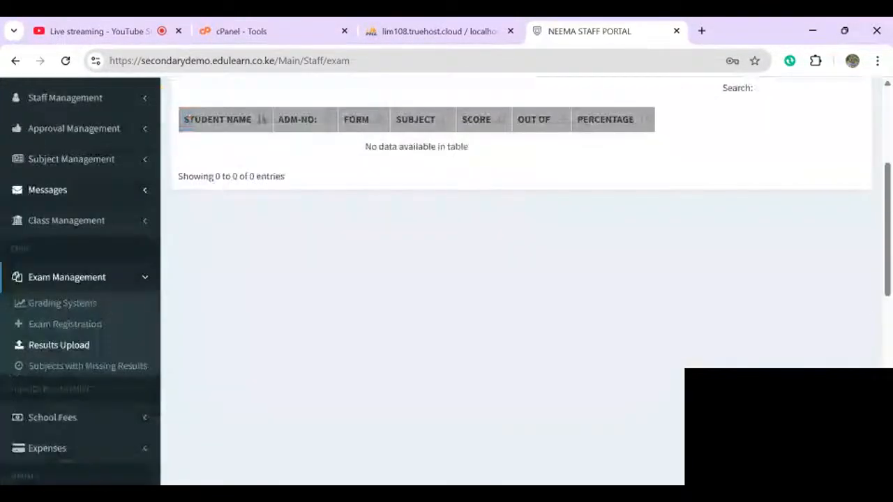
scroll(446, 279, up, 1)
scroll(446, 279, up, 4)
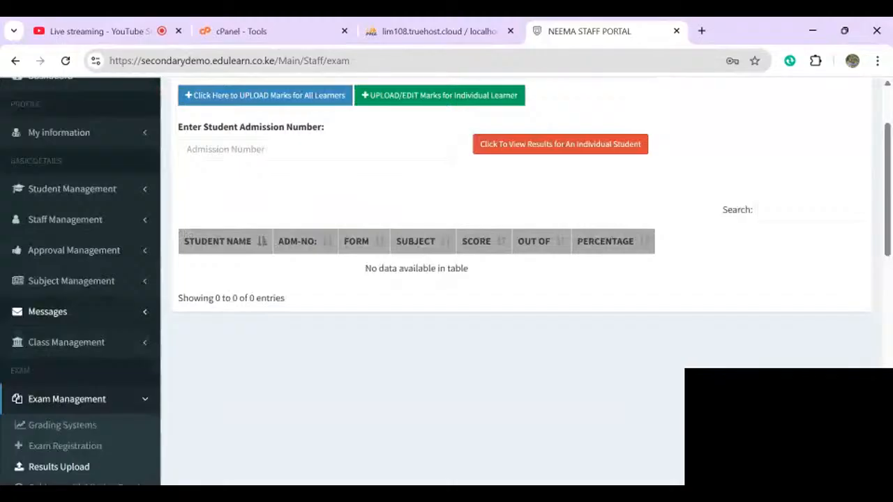
scroll(71, 273, down, 1)
click(71, 273)
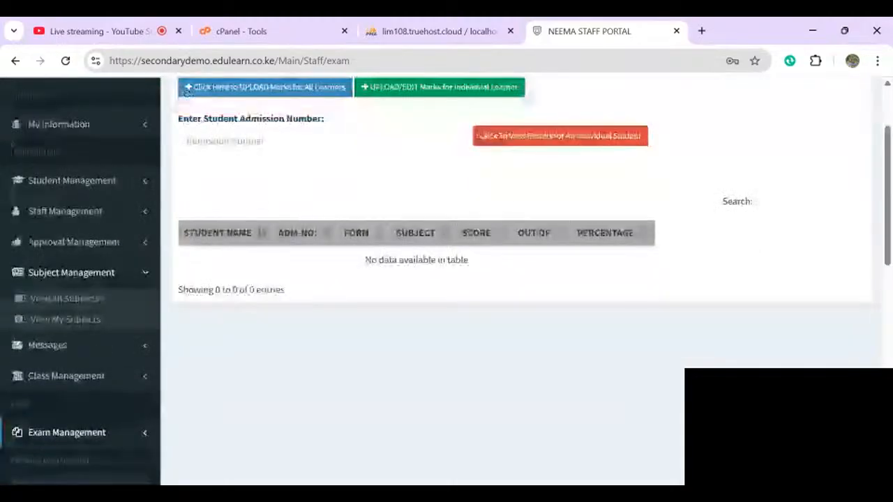
click(65, 319)
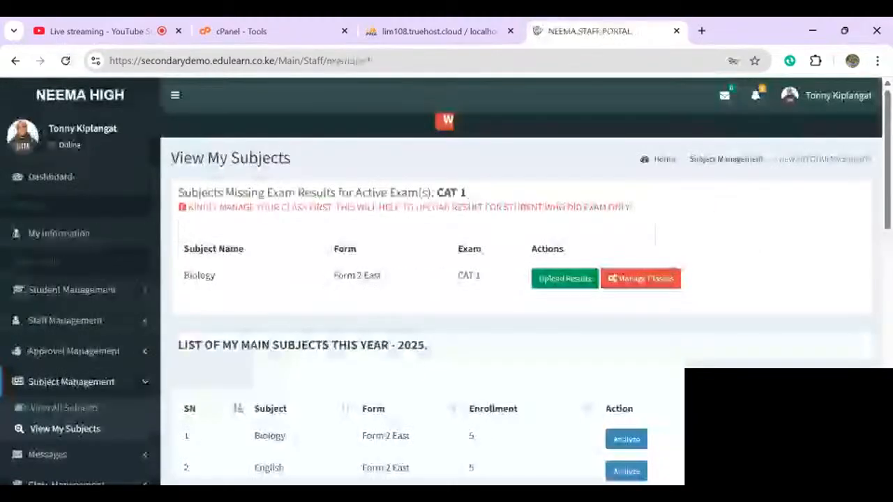
scroll(99, 456, down, 3)
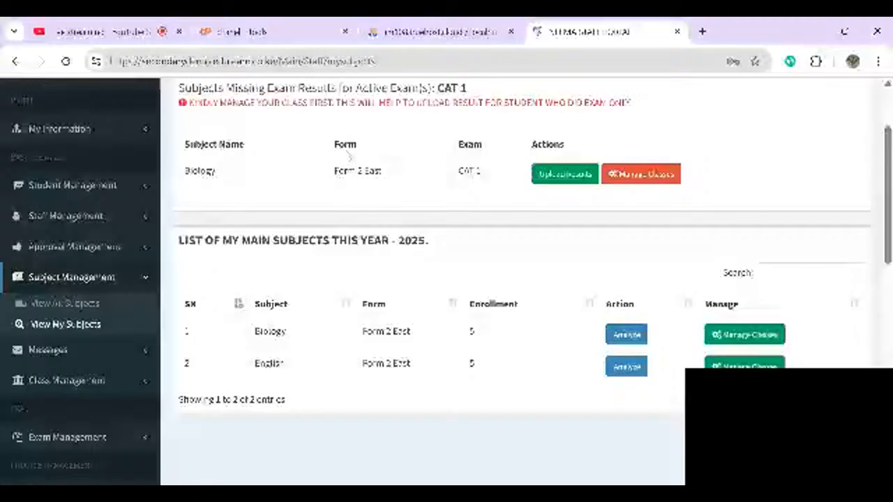
scroll(471, 209, up, 1)
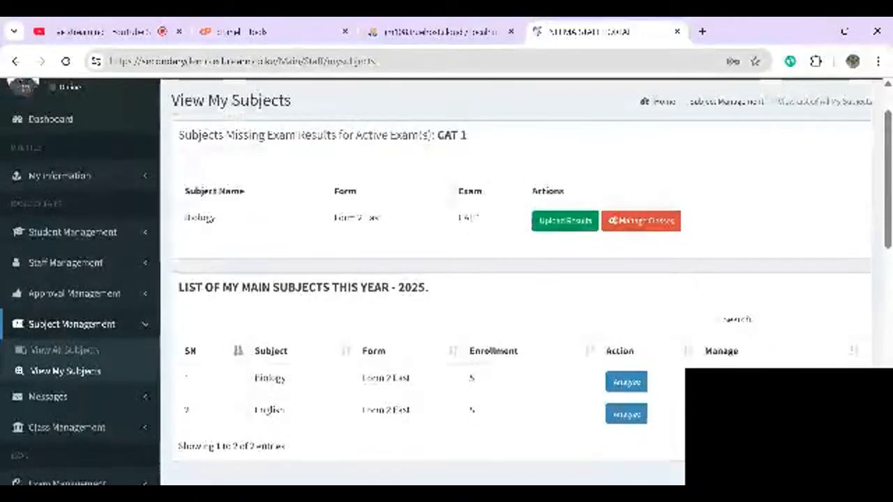
click(539, 222)
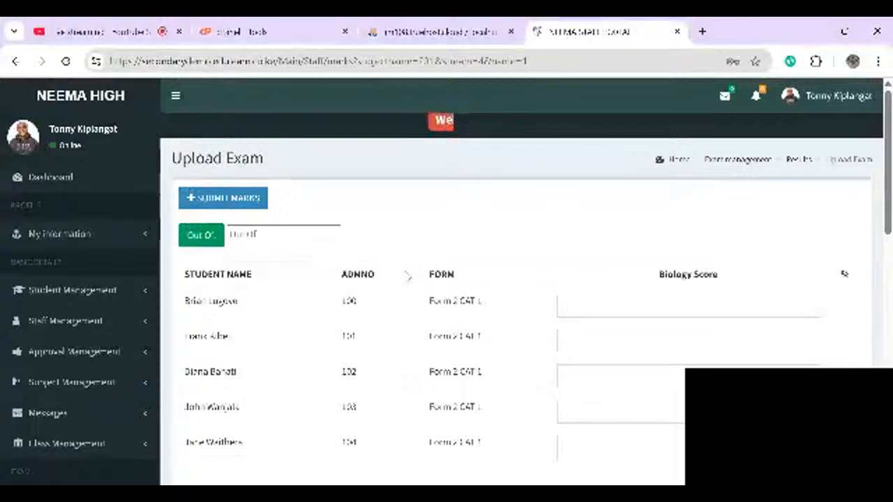
- Set Out Of to 50 and enter Biology scores 48 and 34 for the first two students
click(237, 234)
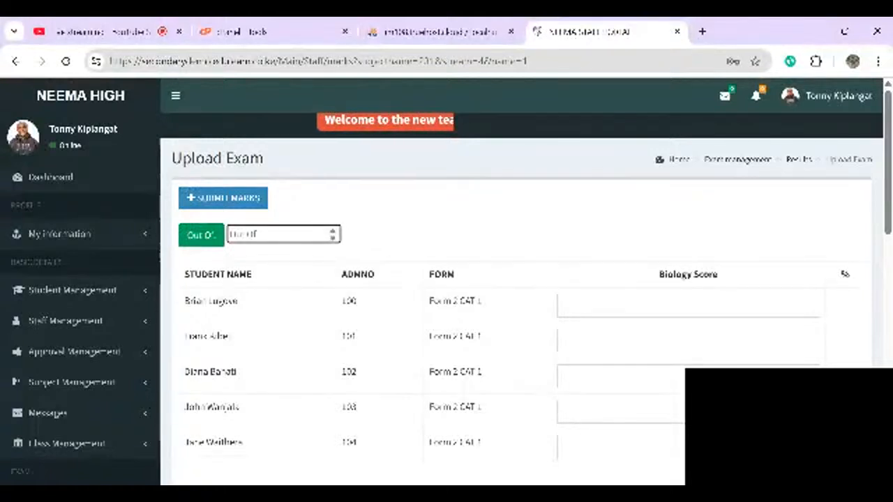
text(50)
click(562, 306)
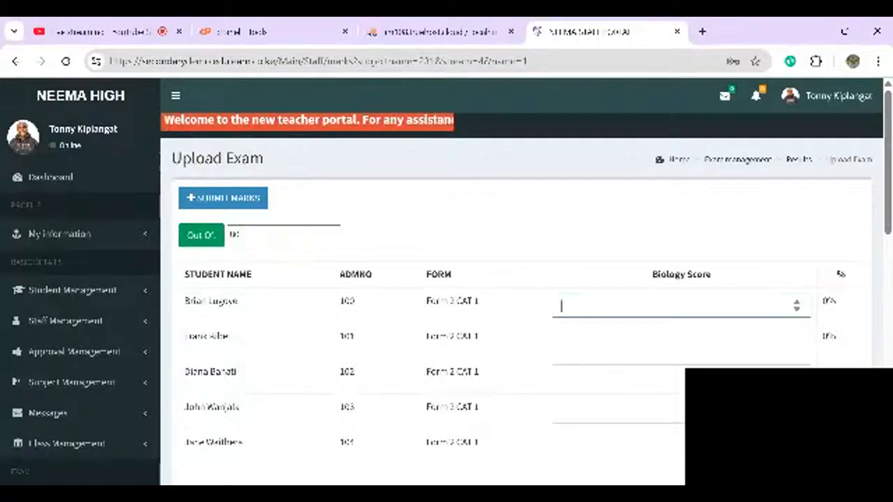
text(48)
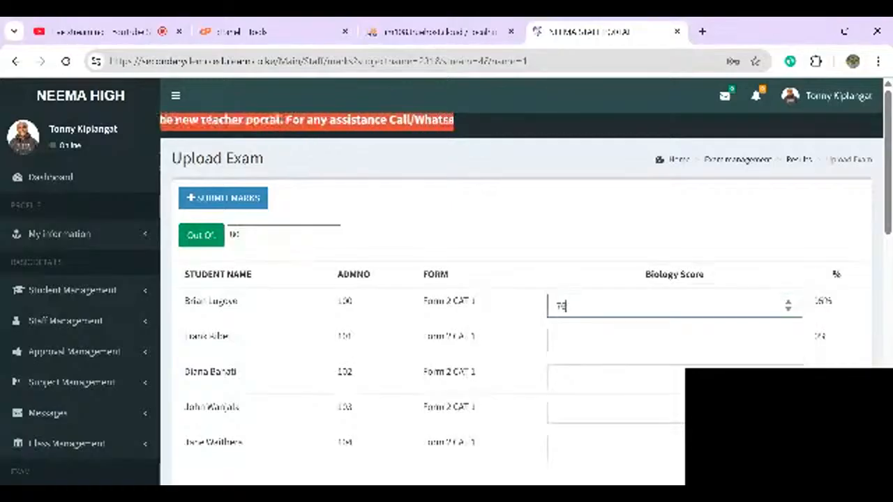
click(561, 339)
text(8)
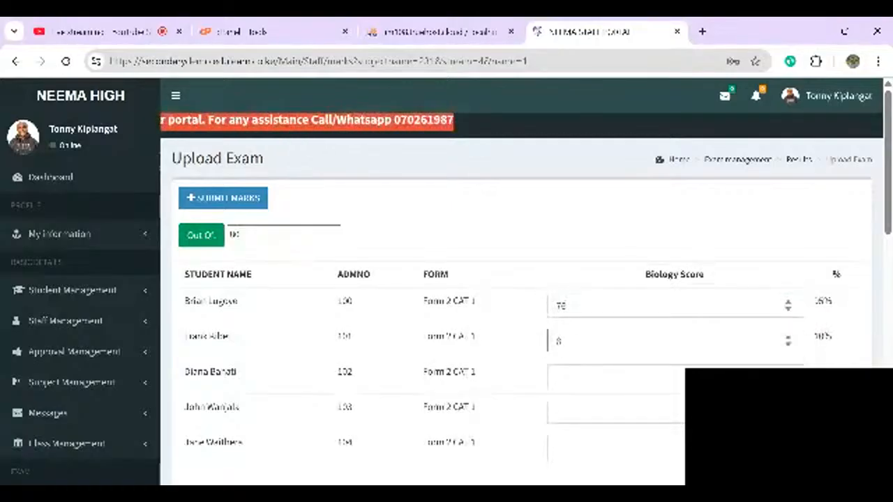
key(BackSpace)
text(34)
- Enter scores 41, 60 and 77 for the remaining three students and submit the marks
click(561, 376)
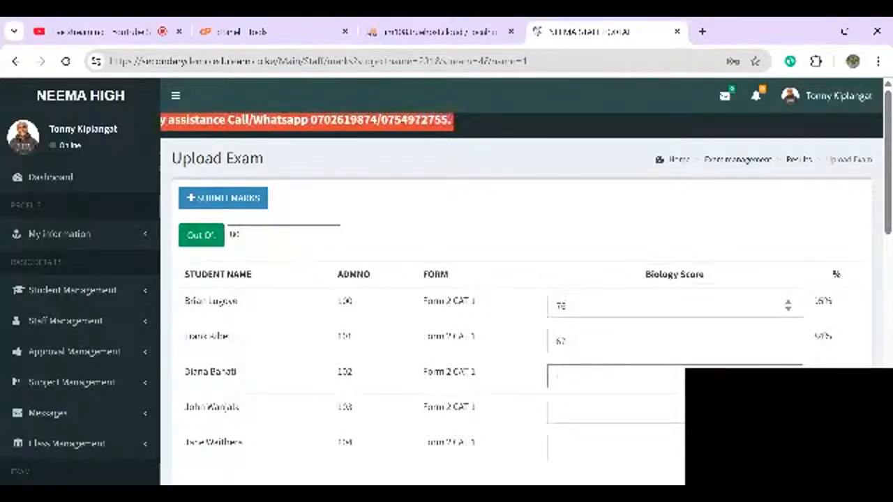
text(41)
key(Tab)
text(6)
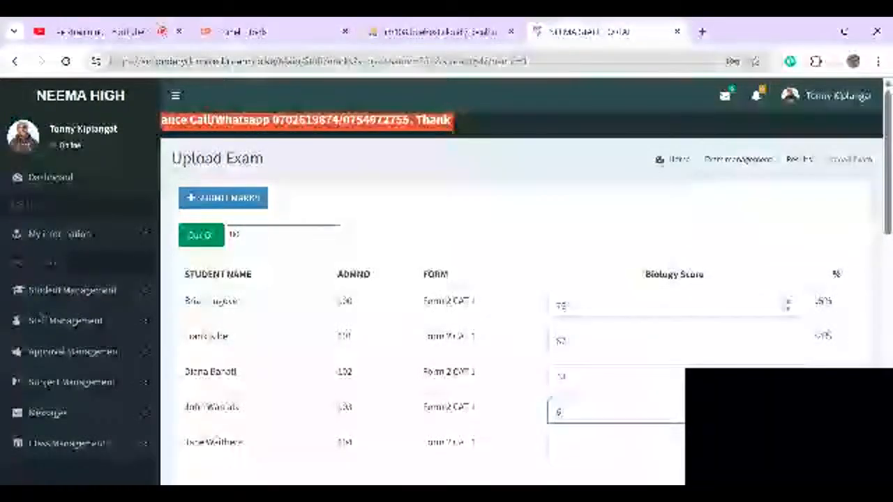
text(0)
key(Tab)
text(77)
key(Tab)
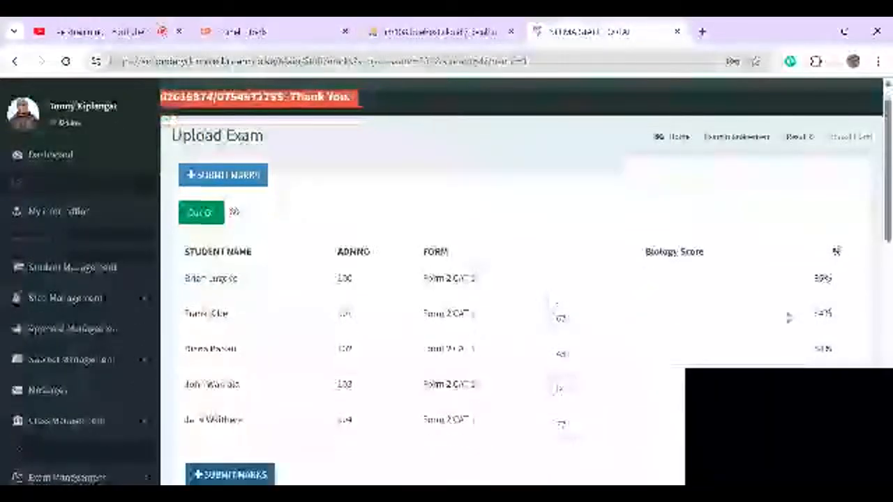
click(221, 477)
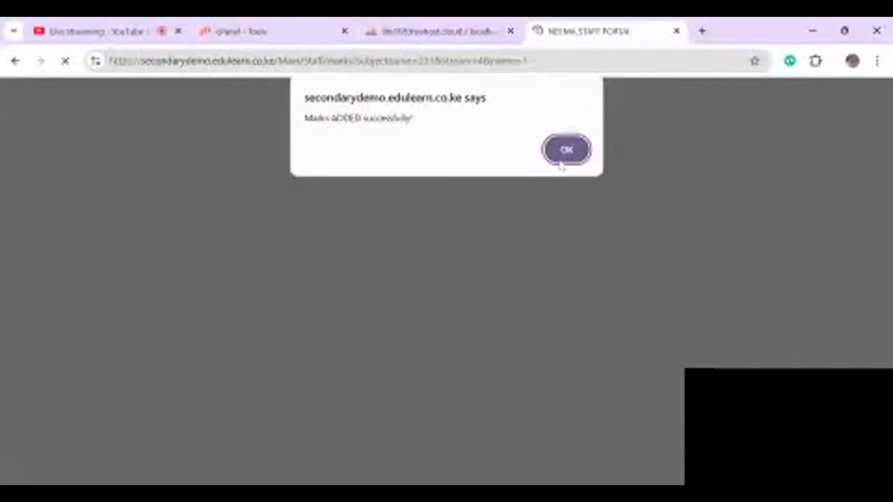
click(560, 162)
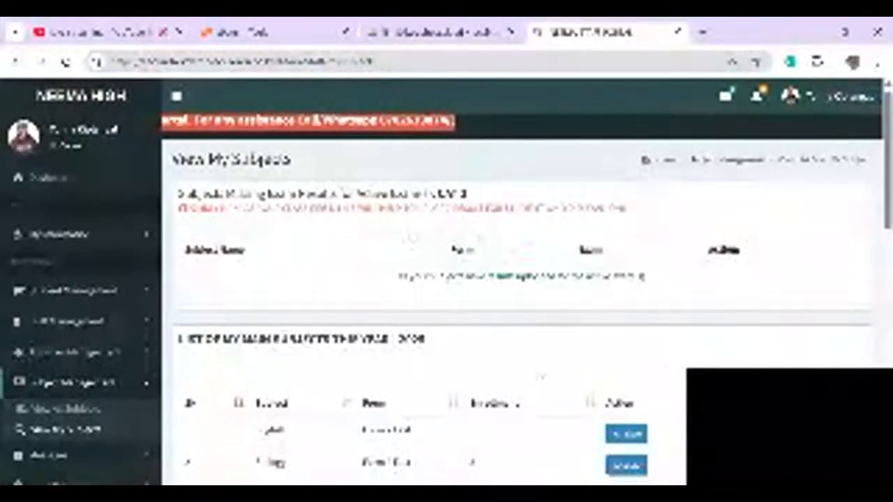
- Open the English CAT 1 analysis from My Main Subjects and scroll through the report
scroll(727, 360, down, 1)
scroll(727, 360, down, 3)
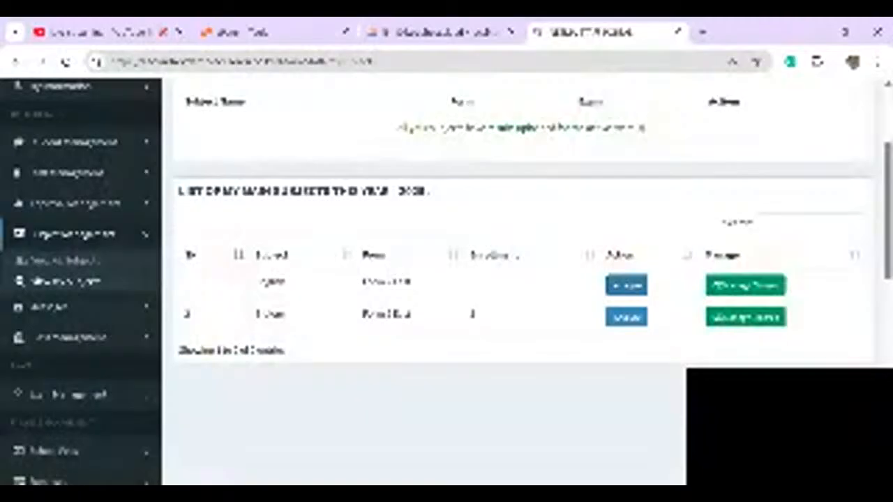
click(627, 286)
scroll(446, 279, down, 1)
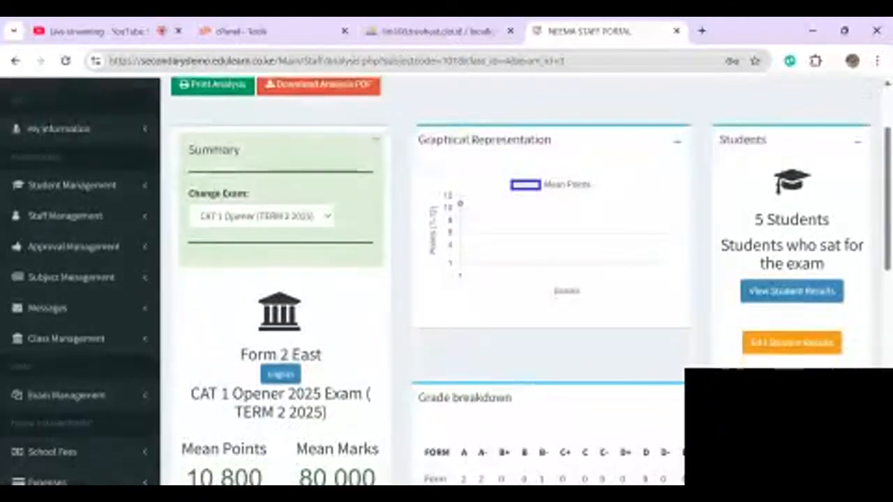
scroll(446, 279, down, 1)
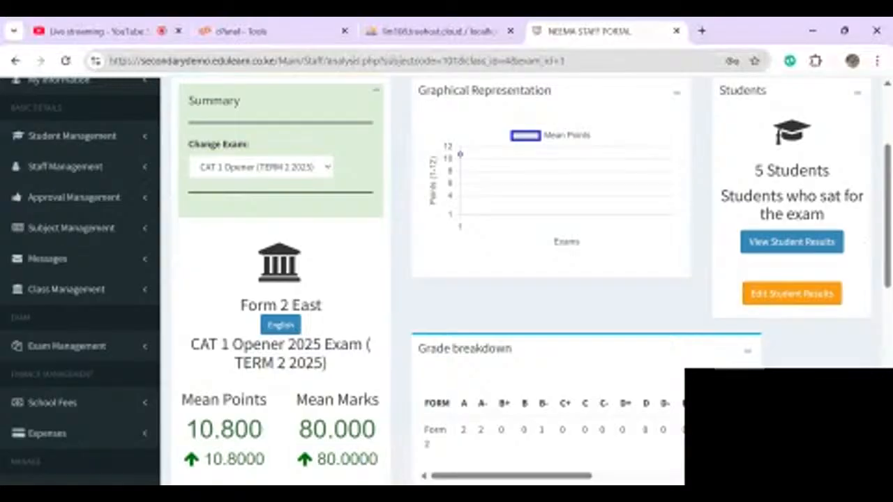
scroll(446, 279, down, 1)
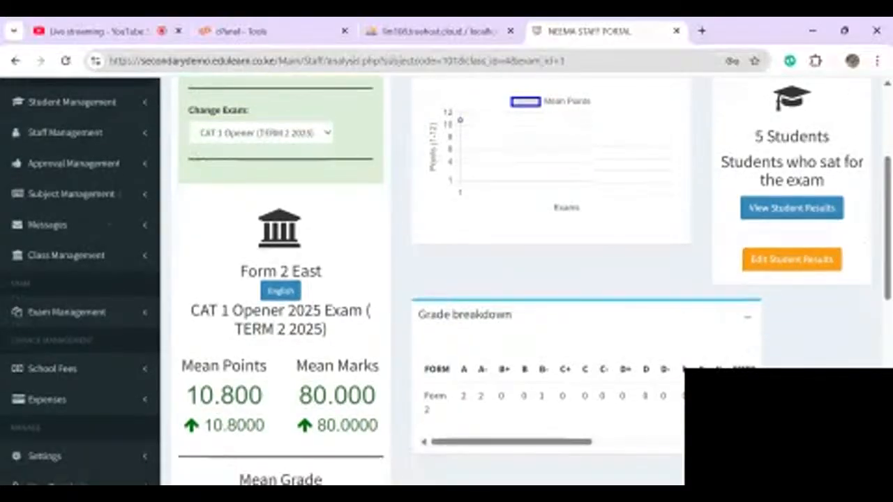
scroll(446, 279, down, 1)
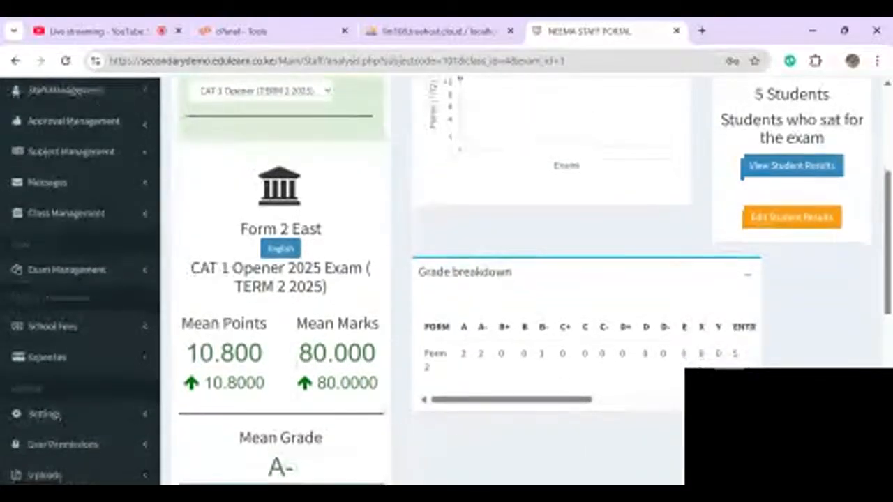
scroll(446, 279, down, 2)
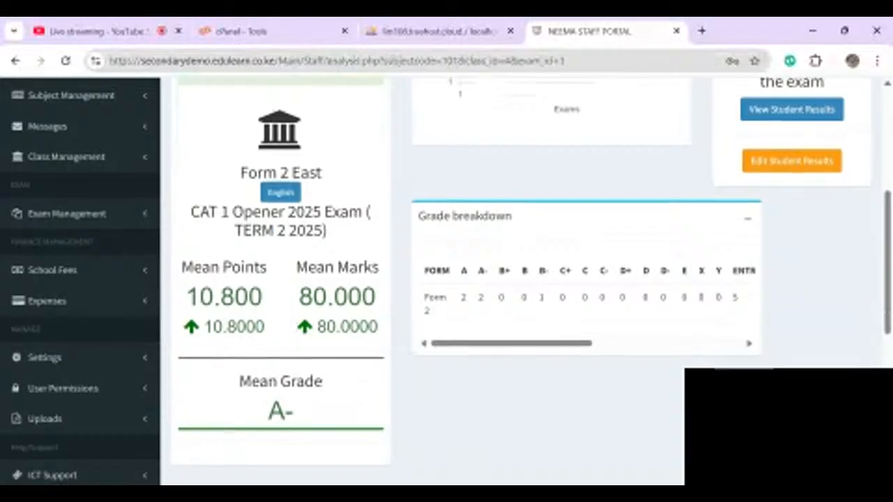
scroll(446, 279, up, 1)
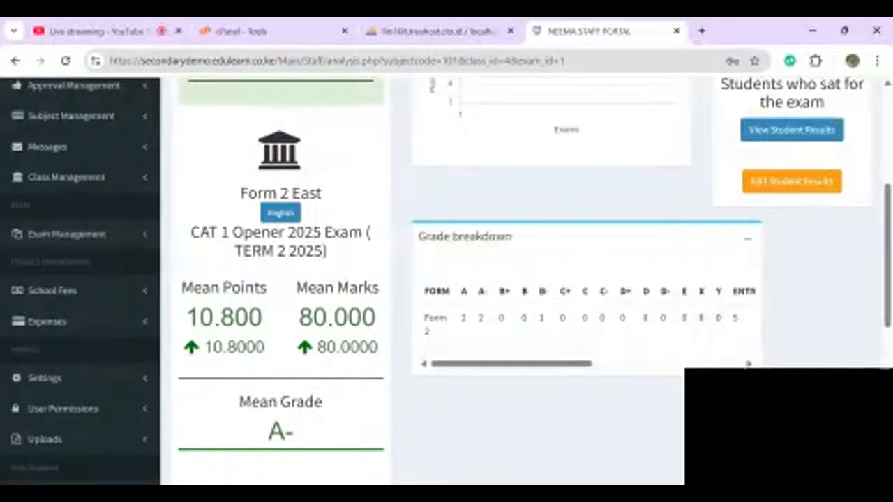
scroll(447, 279, up, 2)
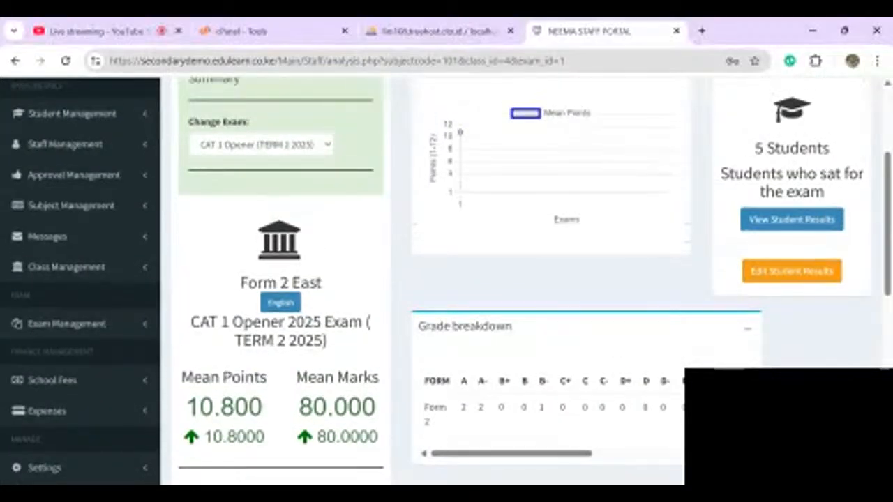
scroll(446, 279, up, 1)
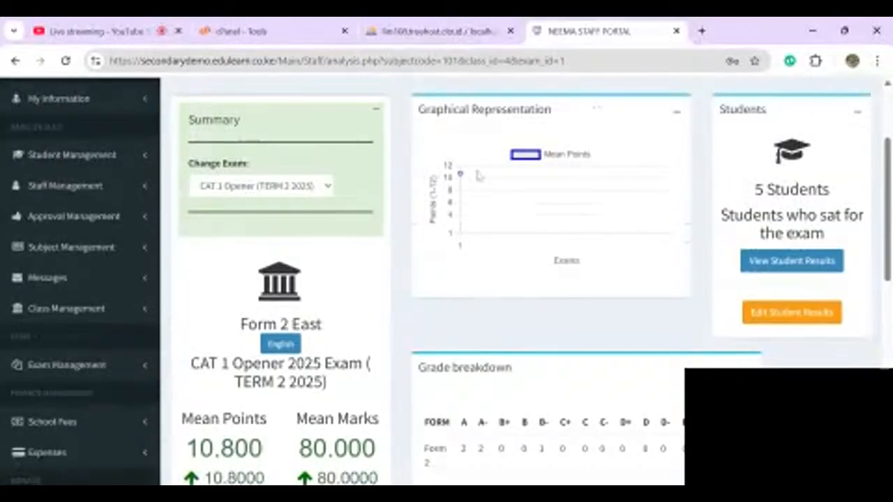
- Scroll the Grade breakdown table horizontally, then reopen the English marks sheet for editing
mouse_move(459, 174)
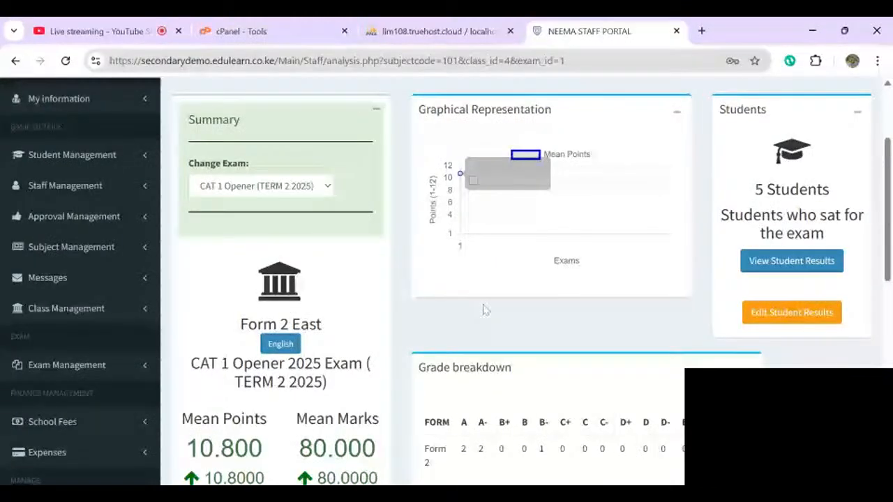
scroll(620, 318, down, 2)
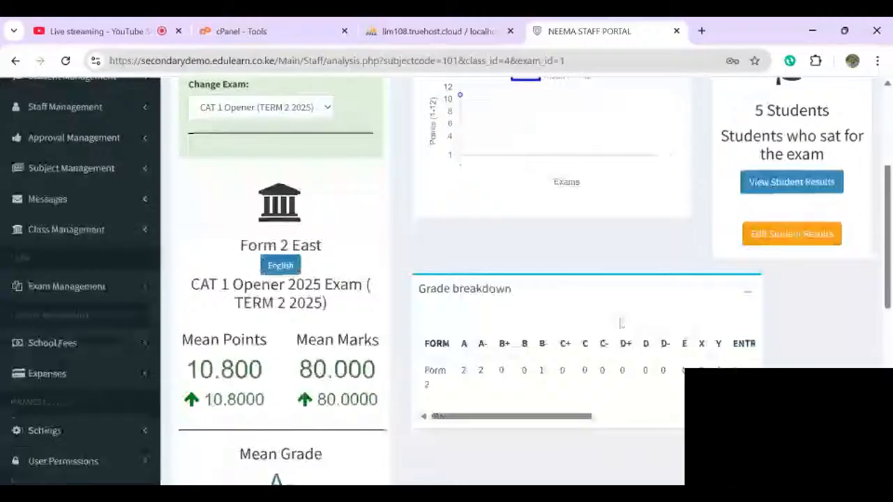
scroll(623, 323, right, 1)
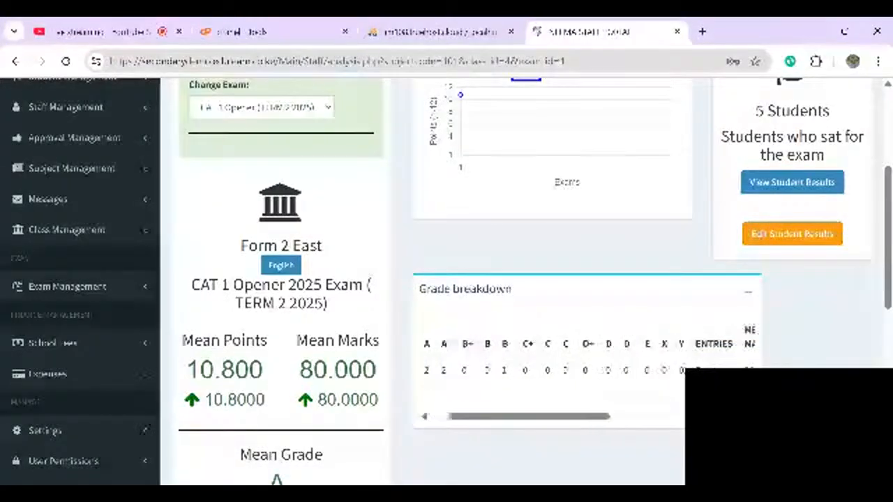
scroll(623, 324, left, 1)
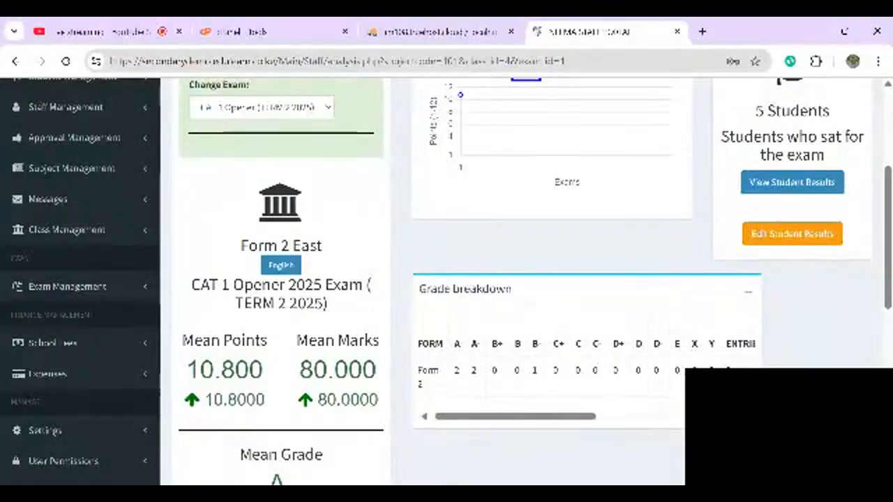
scroll(587, 380, right, 1)
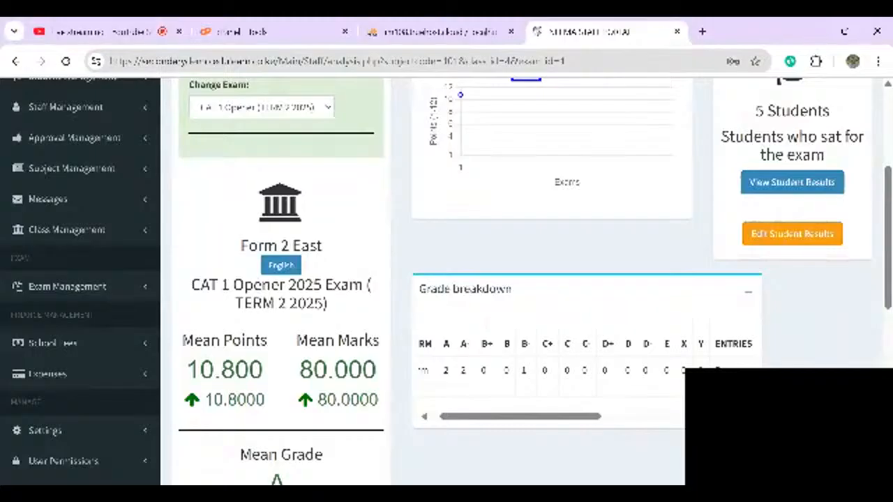
scroll(586, 356, right, 5)
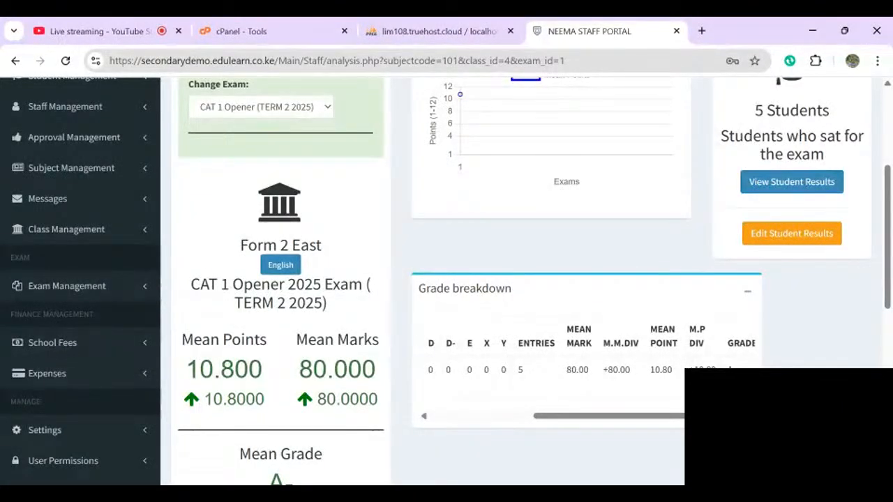
scroll(585, 356, right, 2)
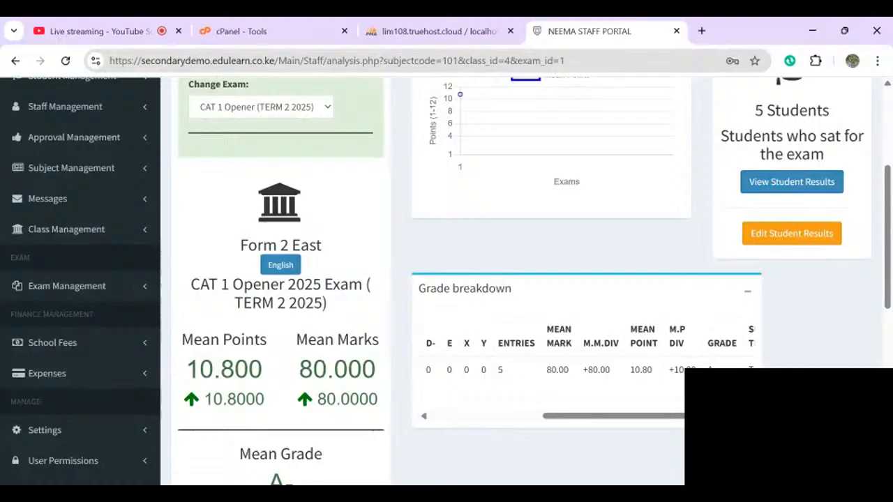
scroll(585, 356, right, 5)
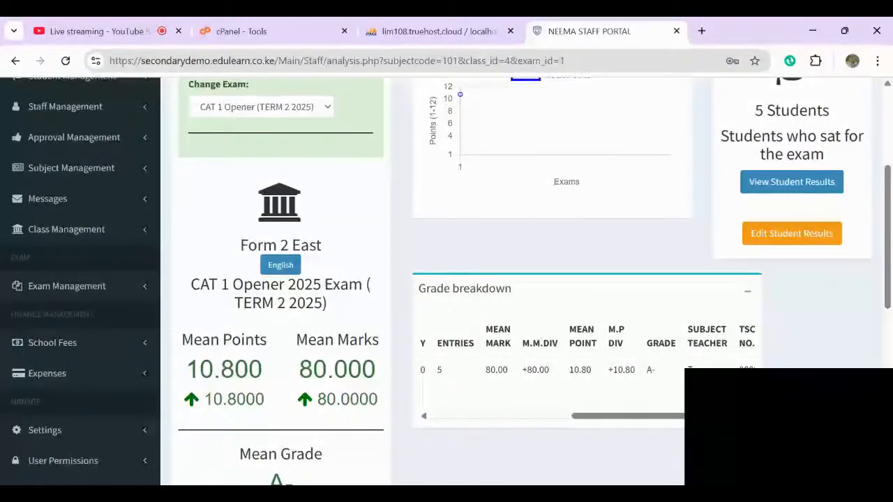
scroll(586, 369, right, 2)
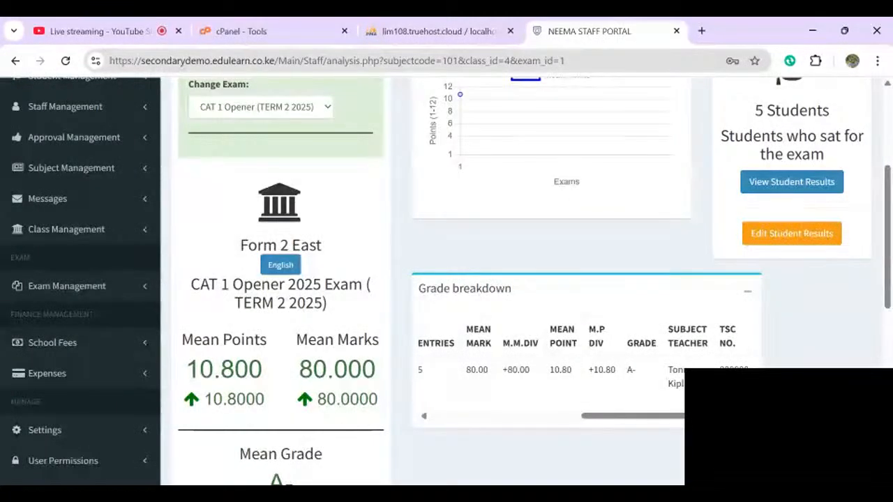
click(792, 233)
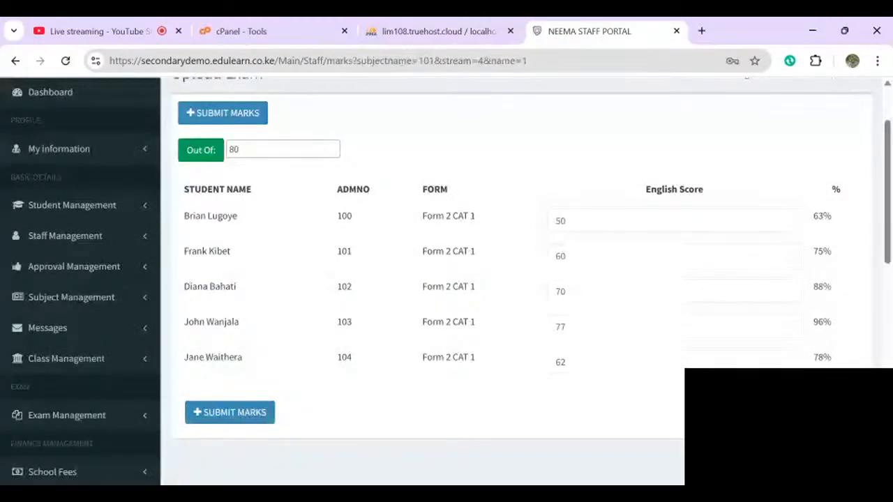
- Change the first student's English score from 50 to 67 and resubmit the class marks
click(566, 362)
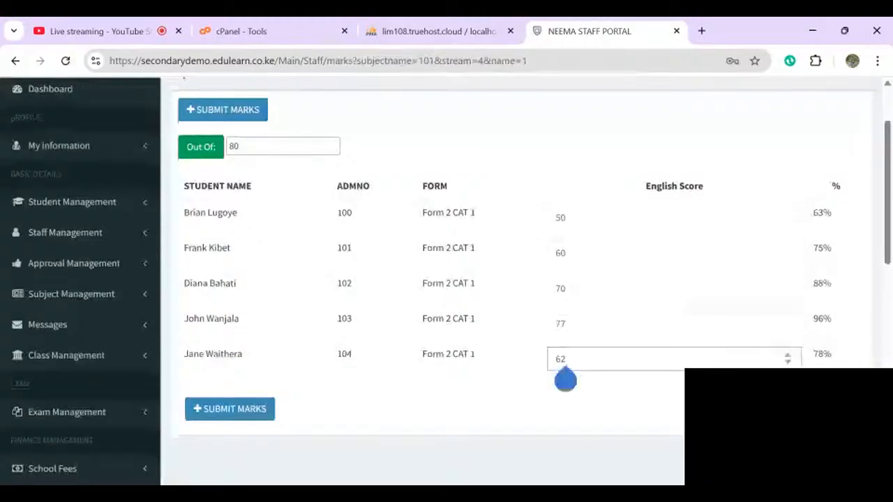
click(565, 217)
key(BackSpace)
key(BackSpace)
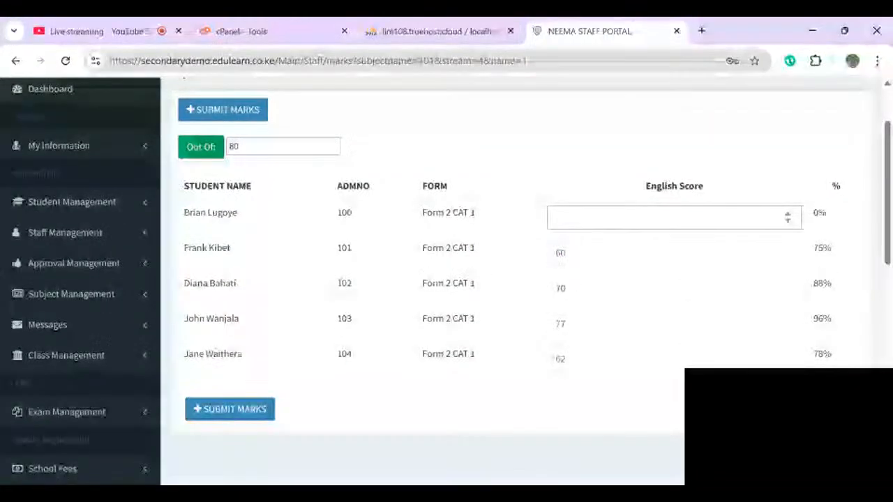
text(60)
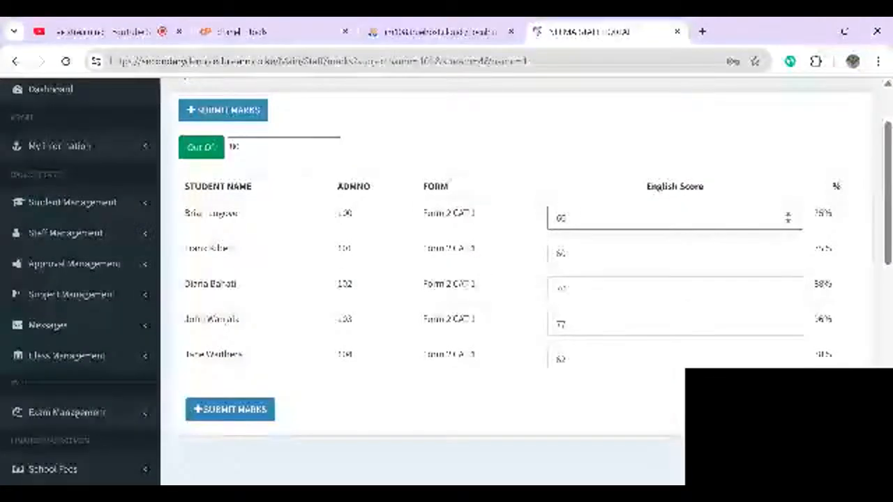
text(7)
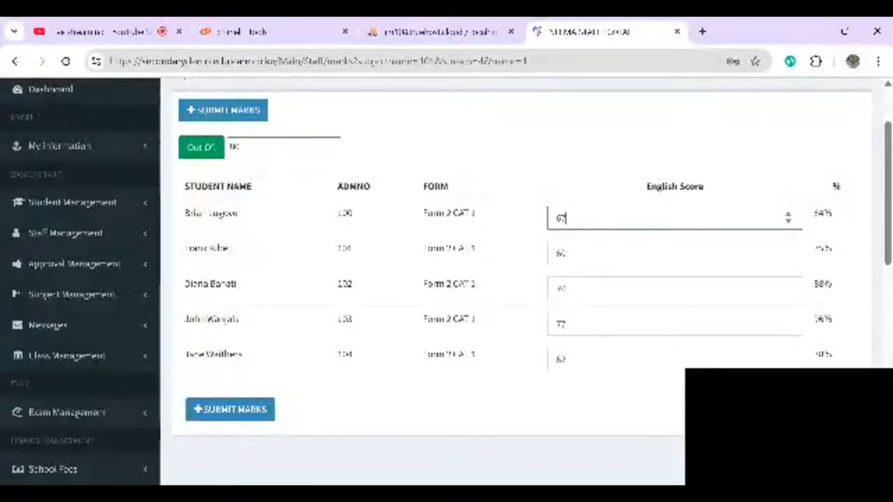
key(Return)
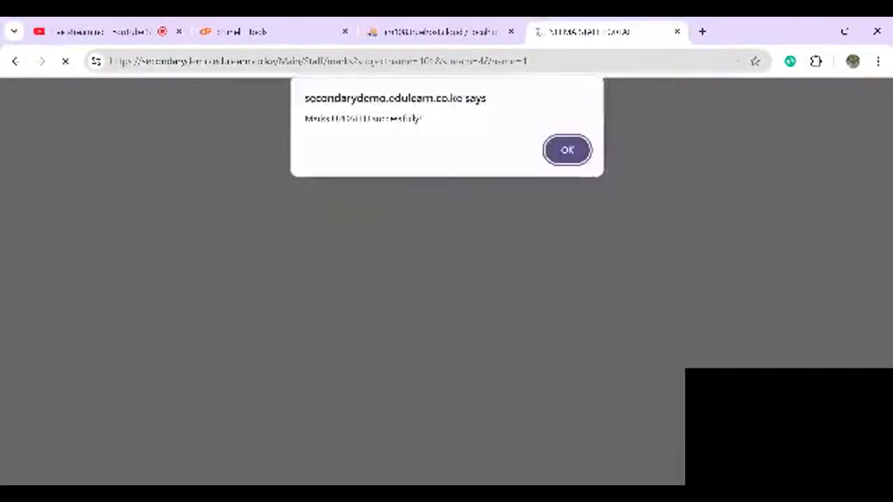
key(Return)
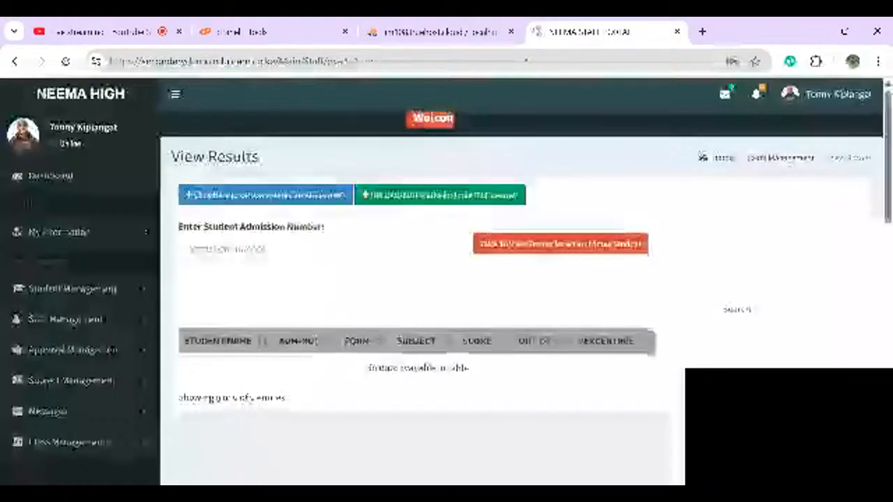
- Go to View My Subjects and launch Analyze on the Form 2 East English row
scroll(453, 270, down, 3)
click(71, 216)
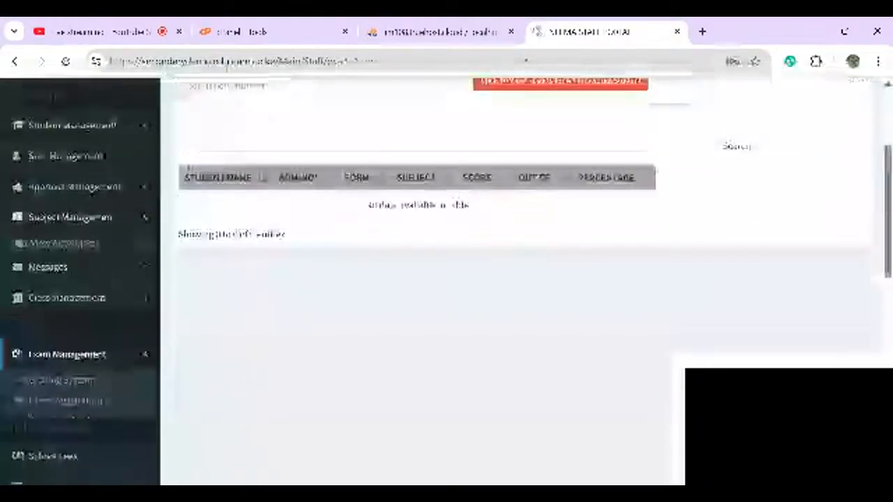
click(65, 264)
scroll(446, 279, down, 2)
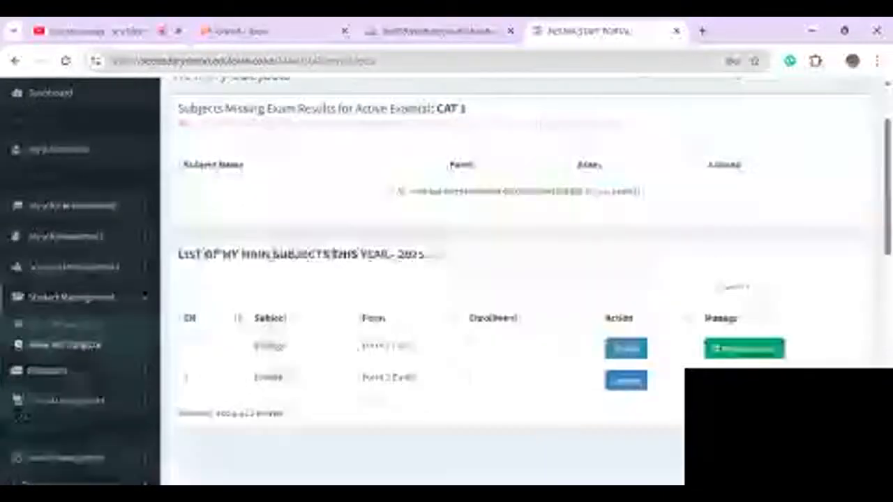
click(633, 381)
- Review the analysis showing mean marks 84.2 and grade A, then view student results
scroll(633, 381, down, 2)
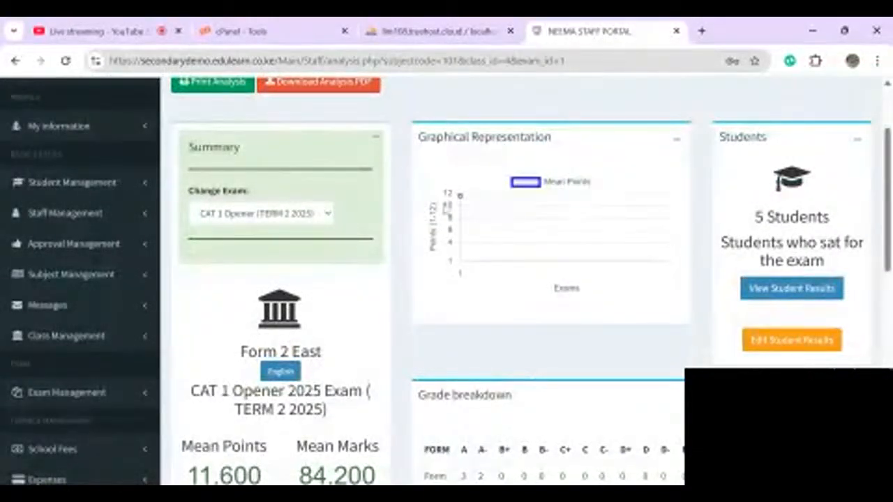
mouse_move(461, 196)
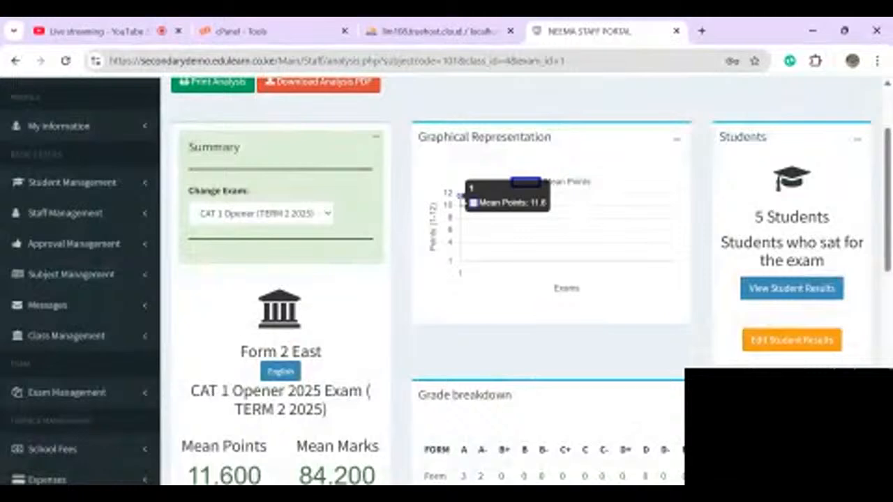
scroll(461, 196, down, 1)
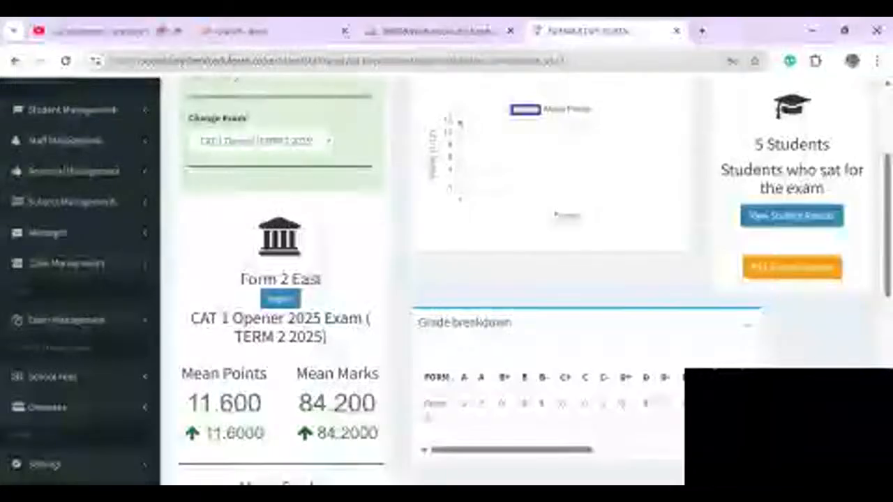
mouse_move(511, 450)
mouse_down()
mouse_move(663, 450)
mouse_move(511, 450)
mouse_up()
scroll(460, 279, down, 2)
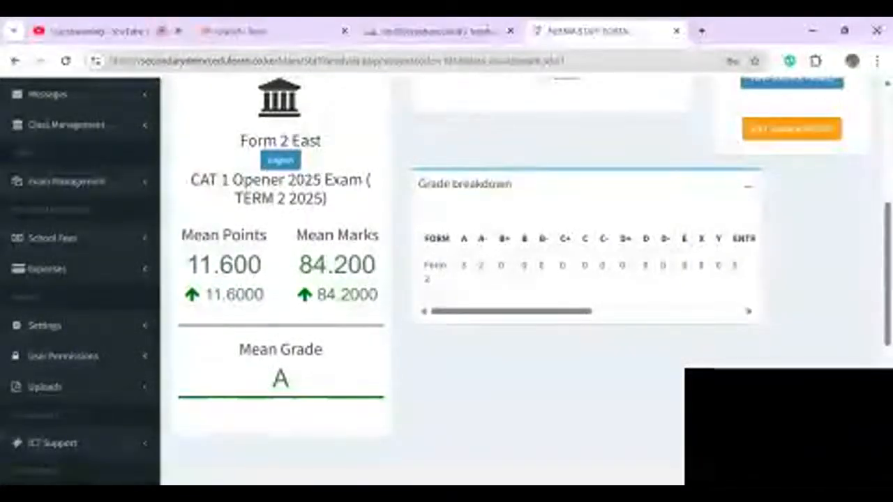
scroll(523, 279, down, 4)
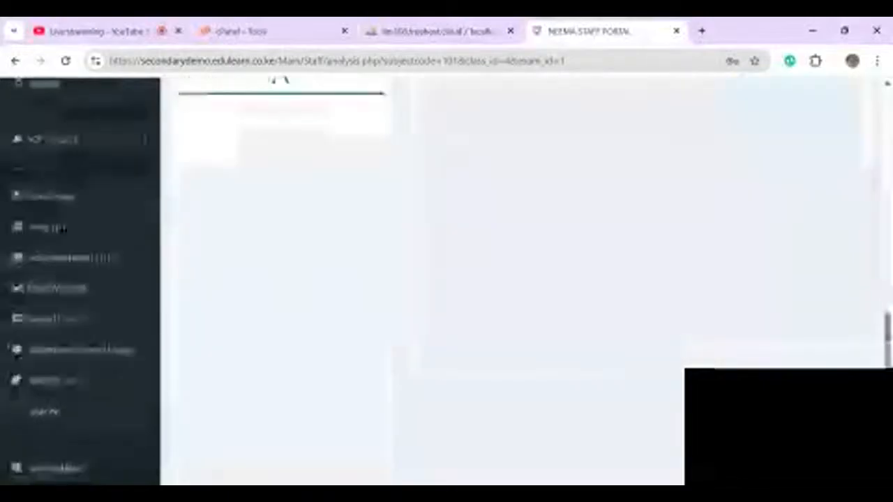
scroll(523, 279, up, 5)
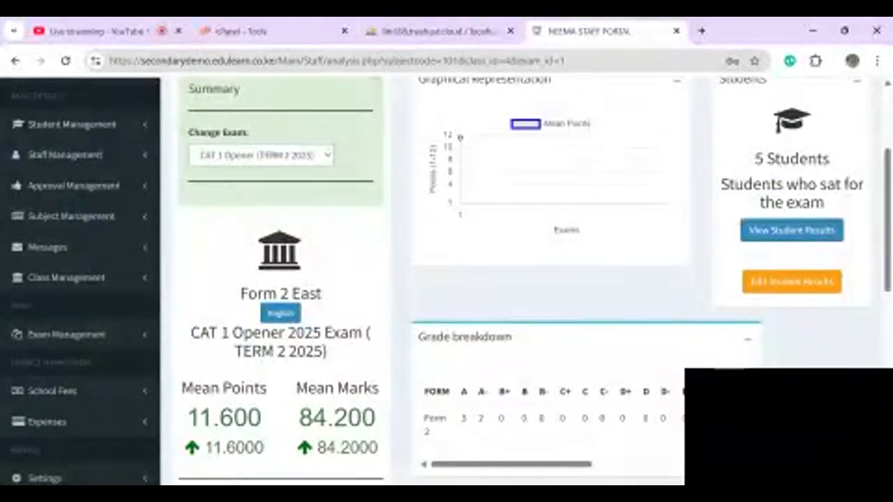
scroll(446, 279, up, 1)
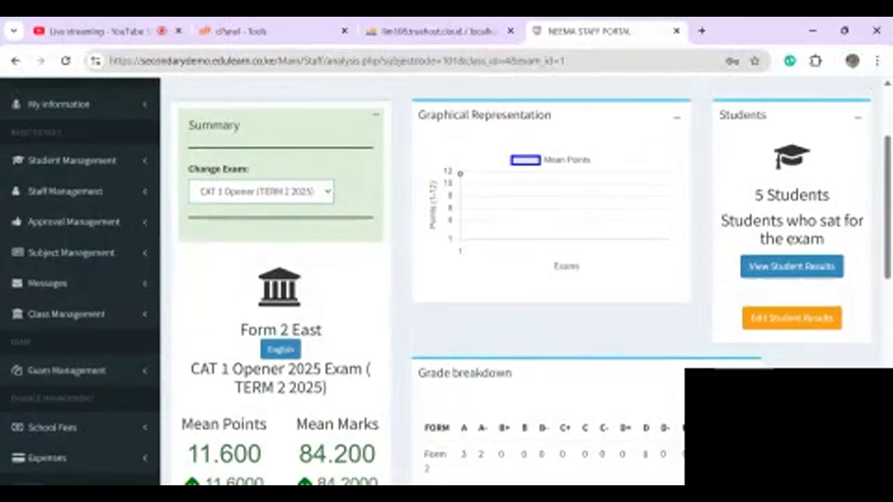
click(791, 266)
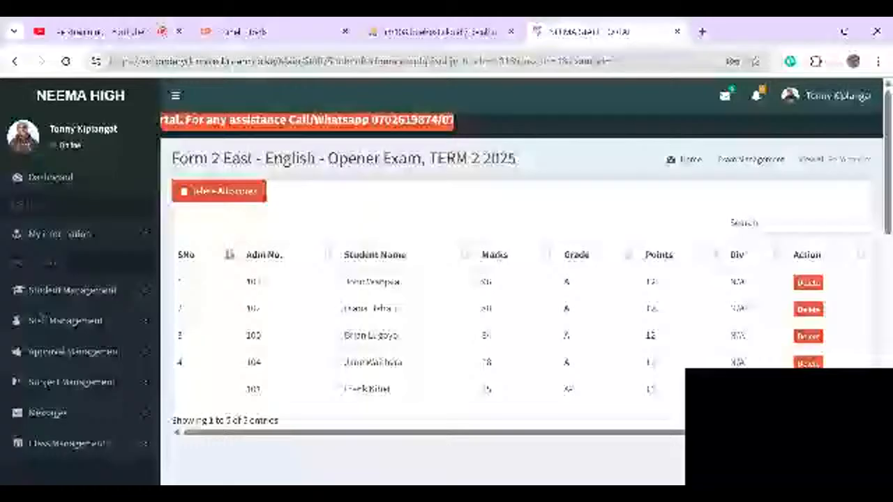
- Return to View My Subjects through Subject Management in the sidebar
click(71, 382)
click(66, 429)
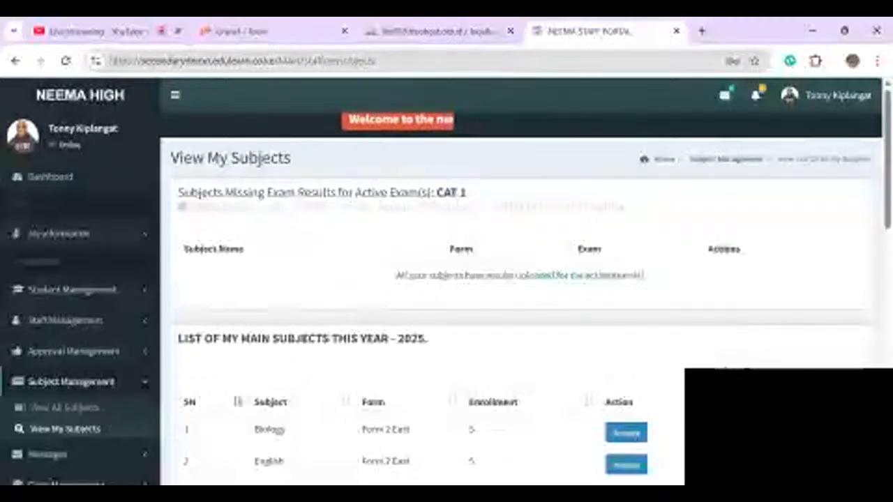
- Open the Employee List through Staff Management > View Staff
scroll(446, 279, down, 2)
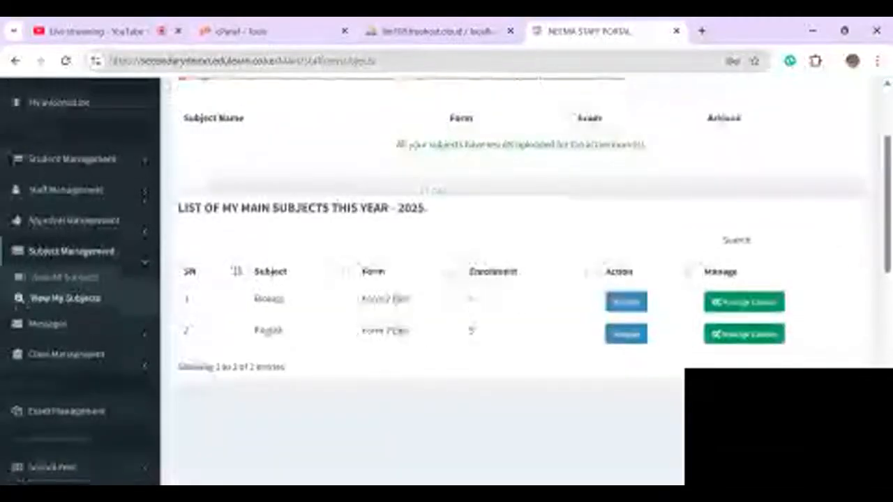
scroll(447, 279, down, 4)
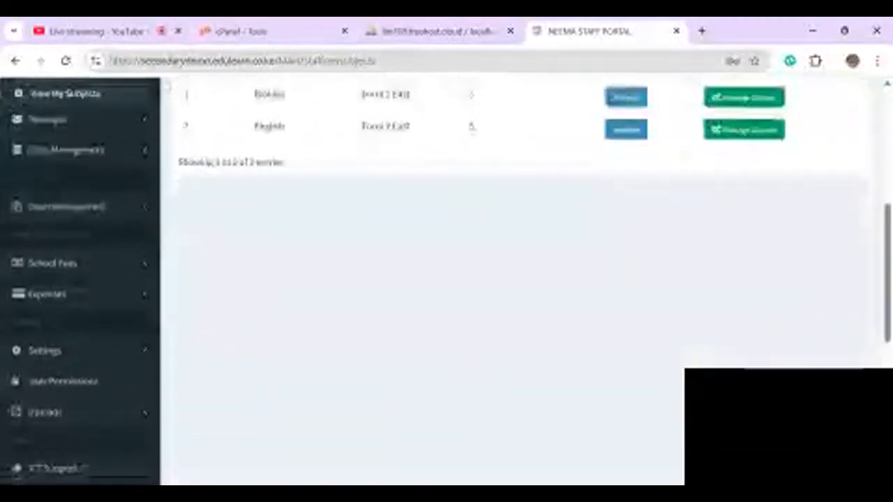
scroll(446, 279, down, 3)
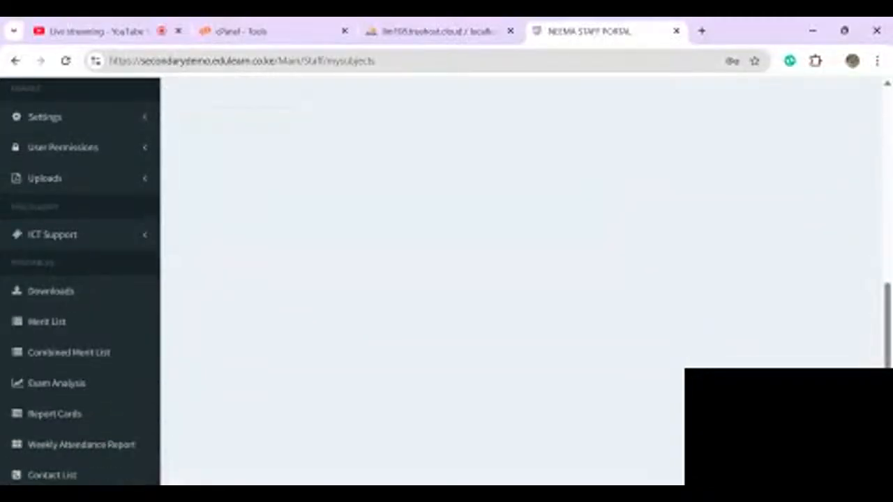
scroll(447, 279, up, 9)
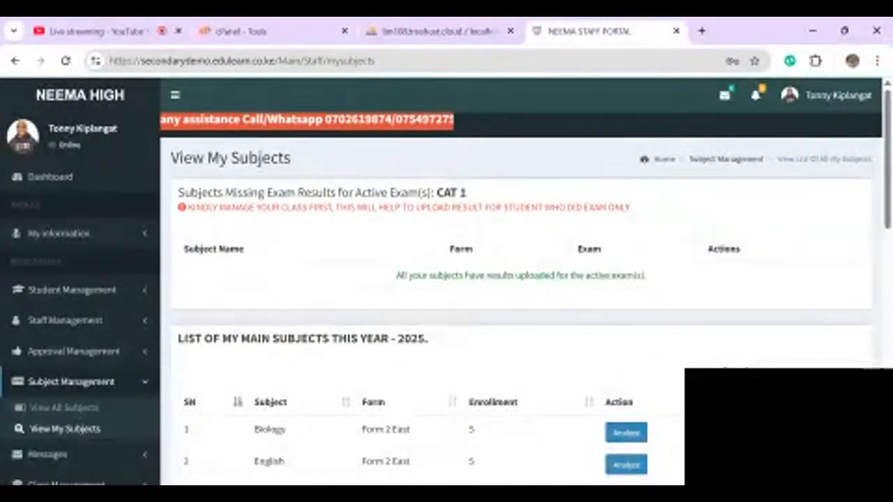
click(74, 351)
click(65, 320)
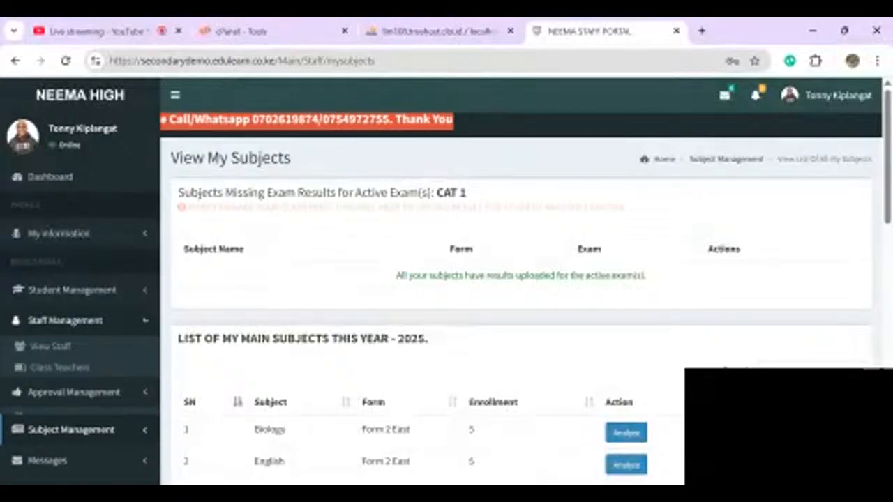
click(40, 353)
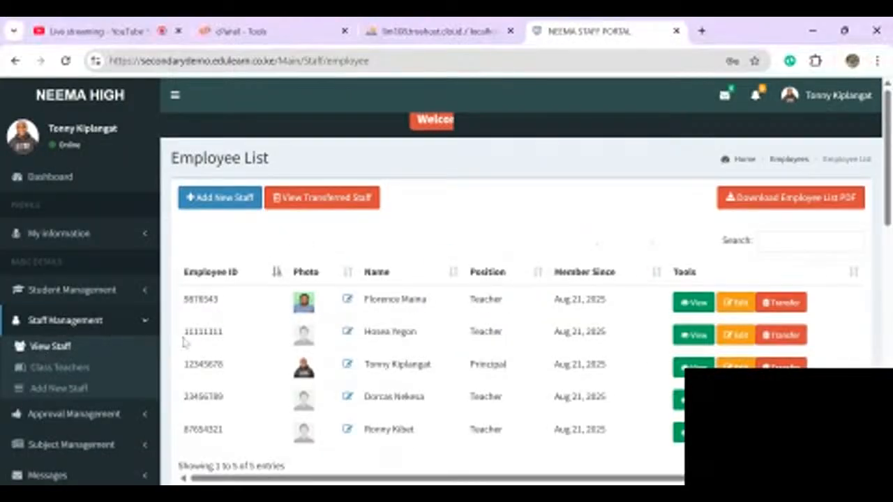
- Select an employee's ID number, then sign out of the staff portal
double_click(203, 396)
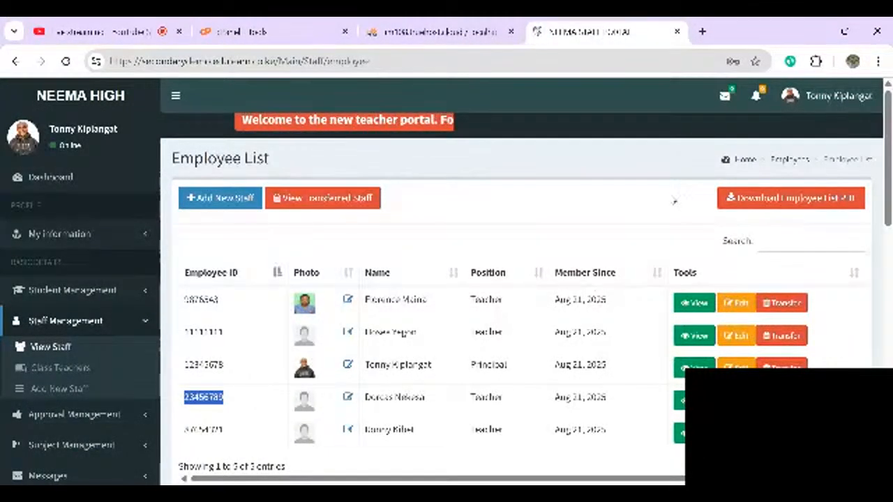
click(837, 96)
click(841, 254)
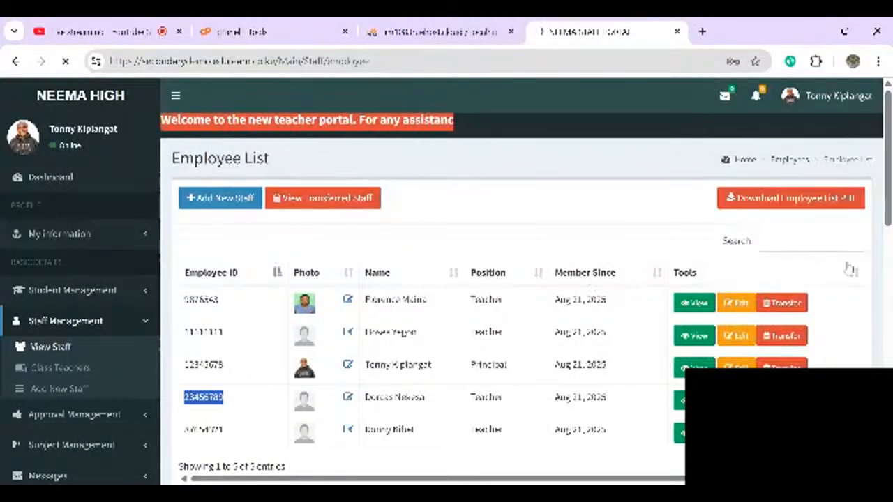
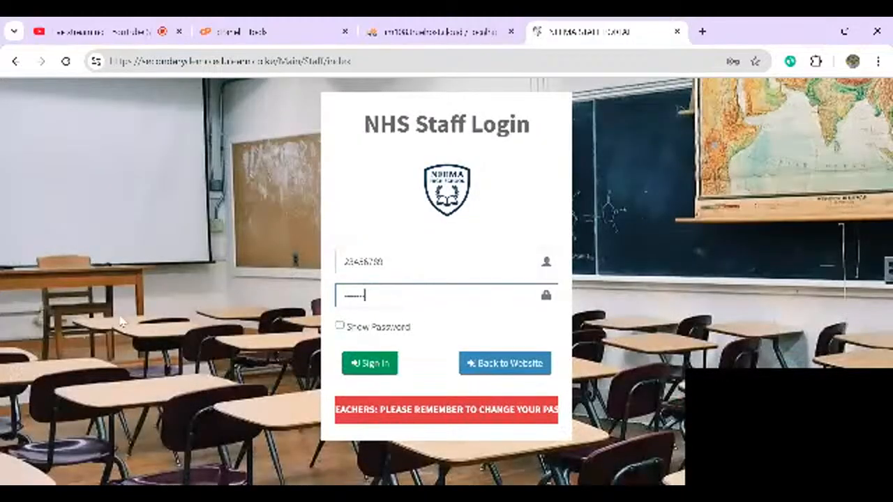
- Sign in to the NHS staff account to reach the Neema High dashboard
click(371, 365)
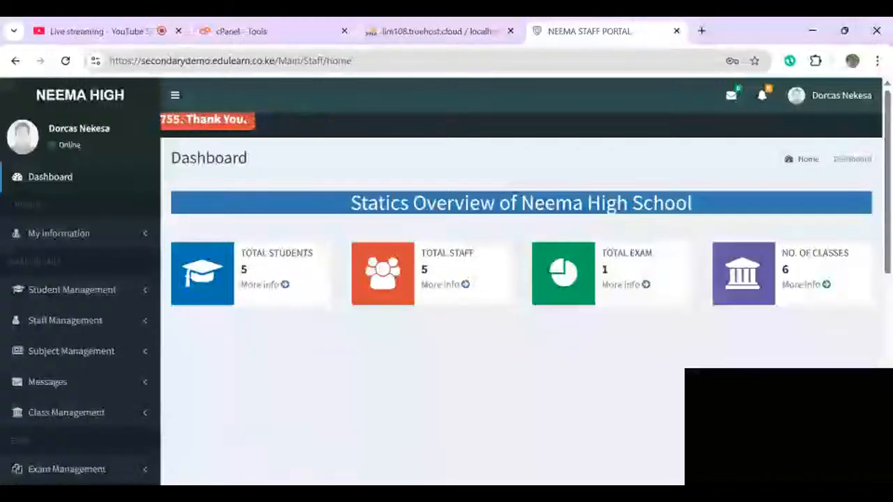
- Review the Form Details class teachers and classes supervised tables, then collapse Class Management
click(806, 285)
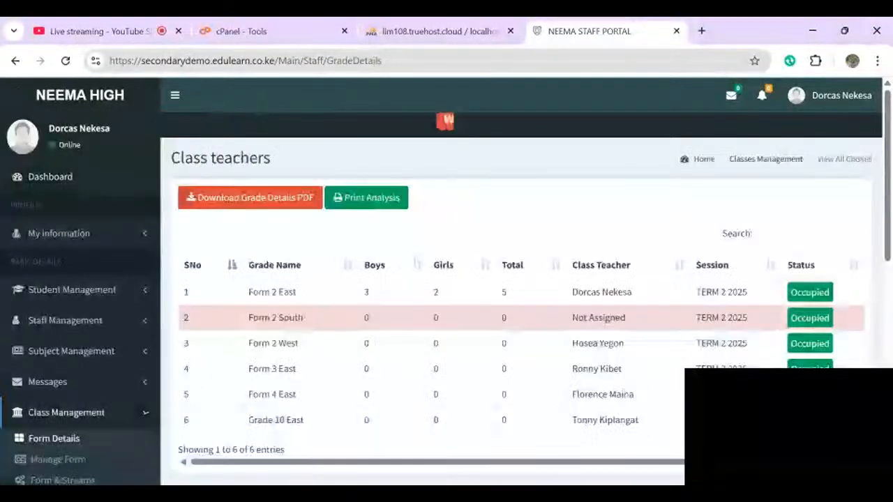
scroll(806, 285, down, 1)
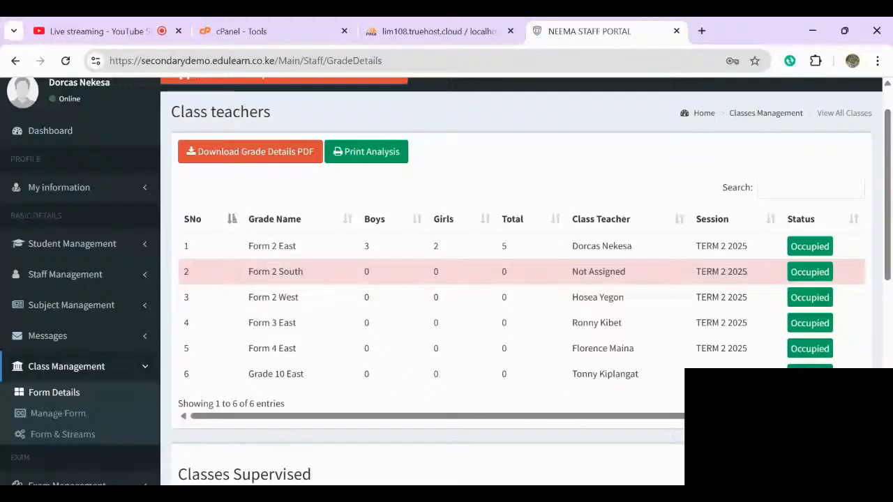
scroll(516, 281, down, 3)
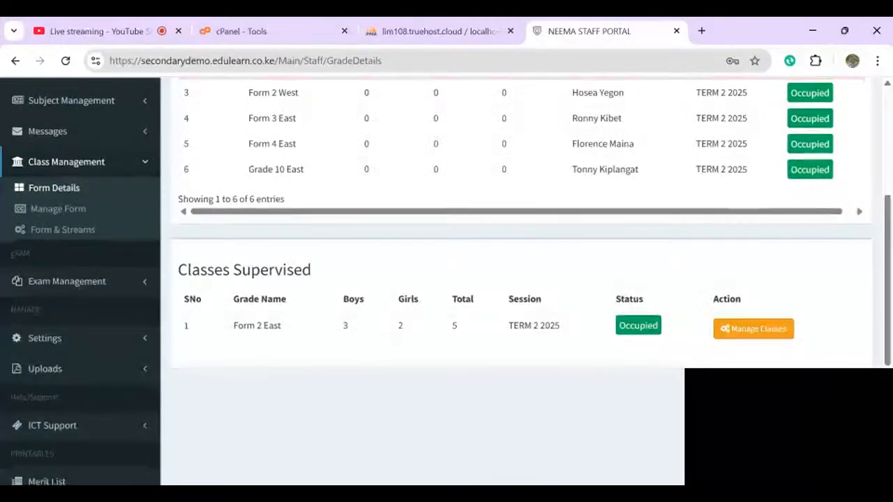
scroll(516, 282, up, 2)
scroll(516, 282, down, 6)
scroll(516, 282, up, 10)
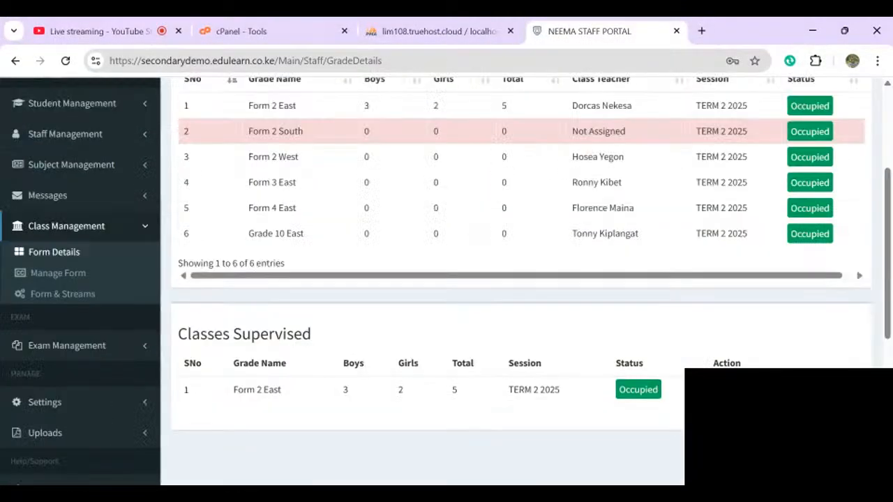
click(67, 412)
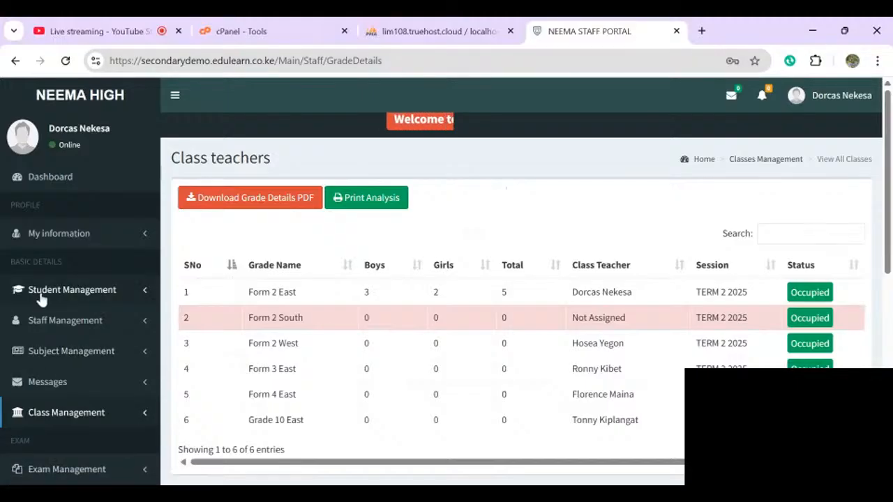
- Open View Student and look through the five Form 2 East students
click(42, 295)
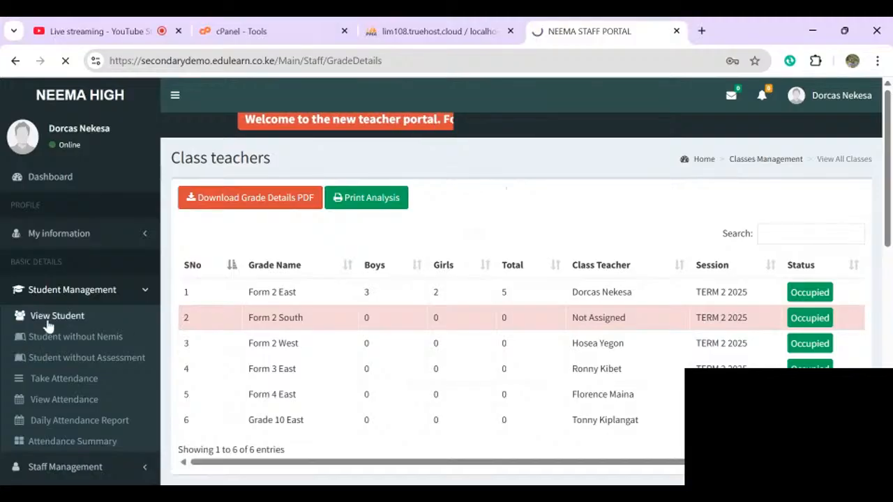
click(47, 321)
scroll(260, 321, down, 3)
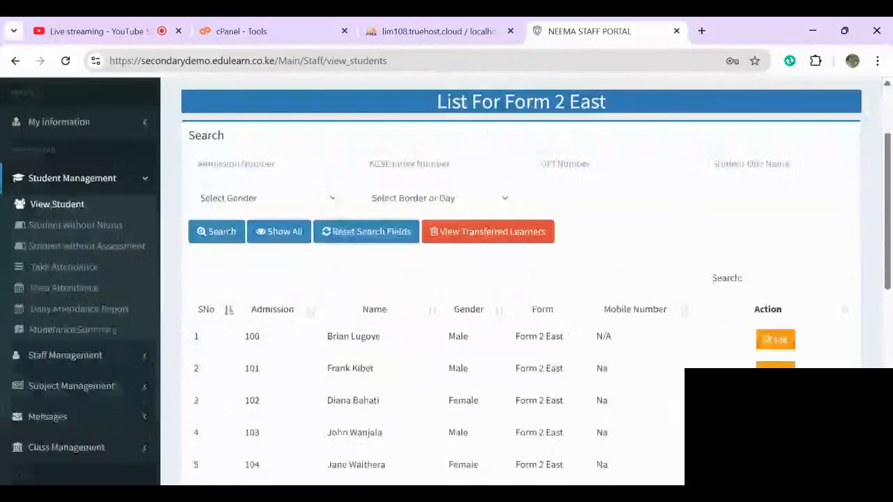
scroll(259, 322, up, 3)
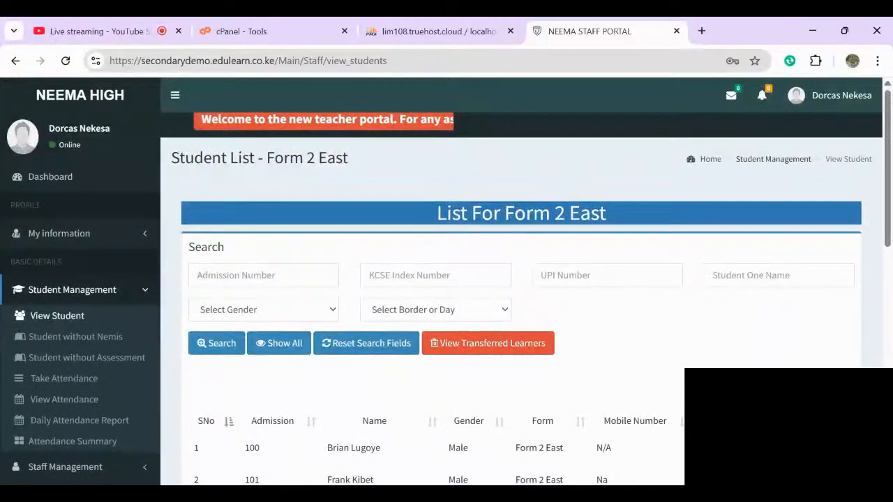
scroll(446, 279, down, 1)
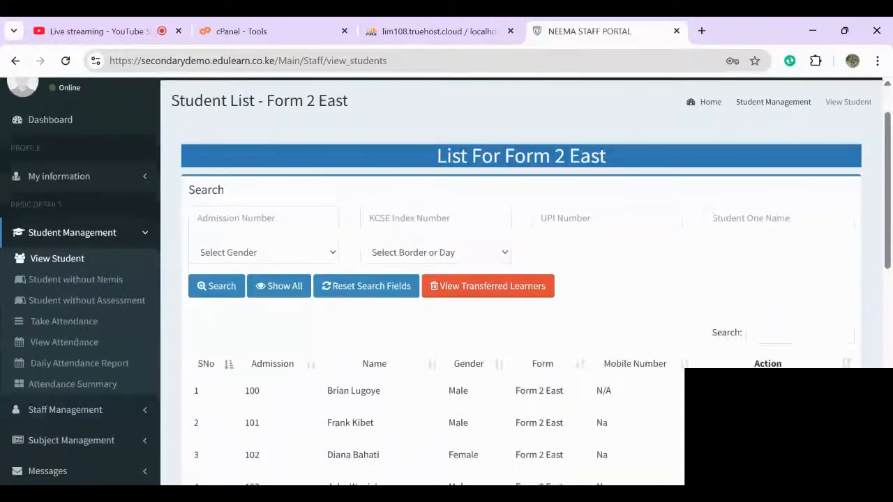
scroll(446, 279, down, 5)
scroll(447, 279, up, 2)
scroll(446, 307, right, 1)
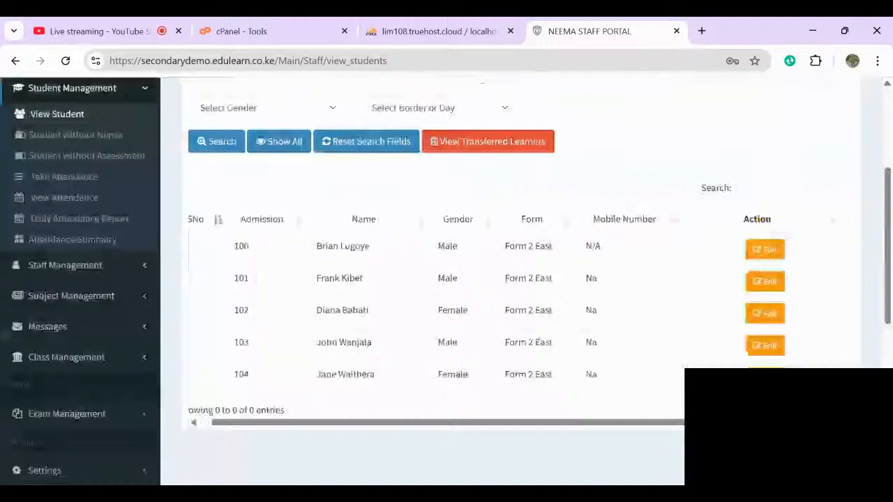
scroll(447, 307, left, 1)
scroll(447, 279, up, 1)
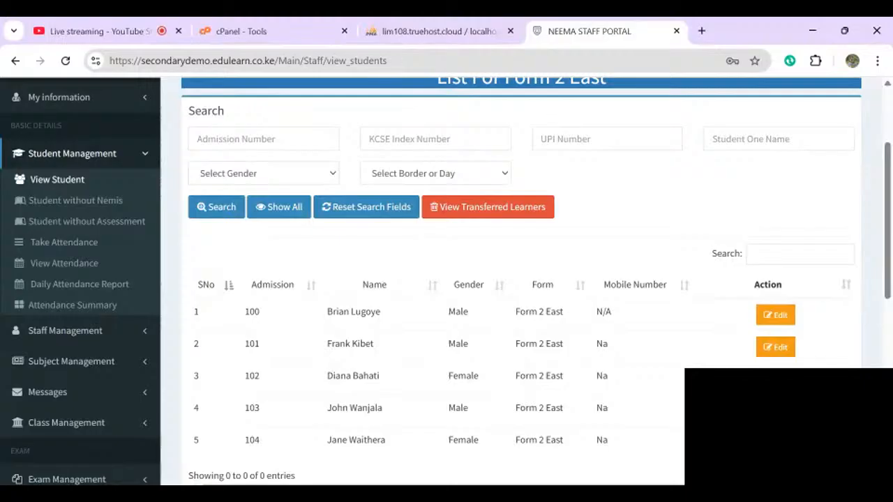
scroll(447, 279, down, 1)
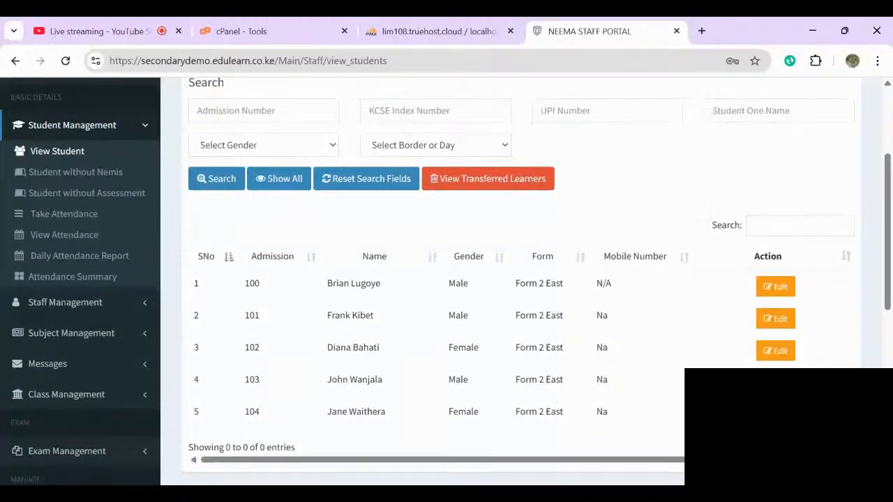
scroll(446, 279, up, 2)
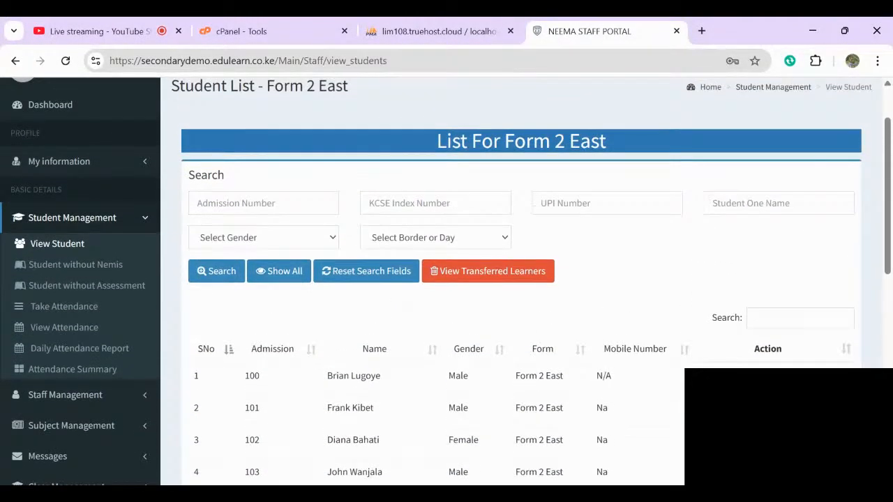
scroll(446, 279, up, 2)
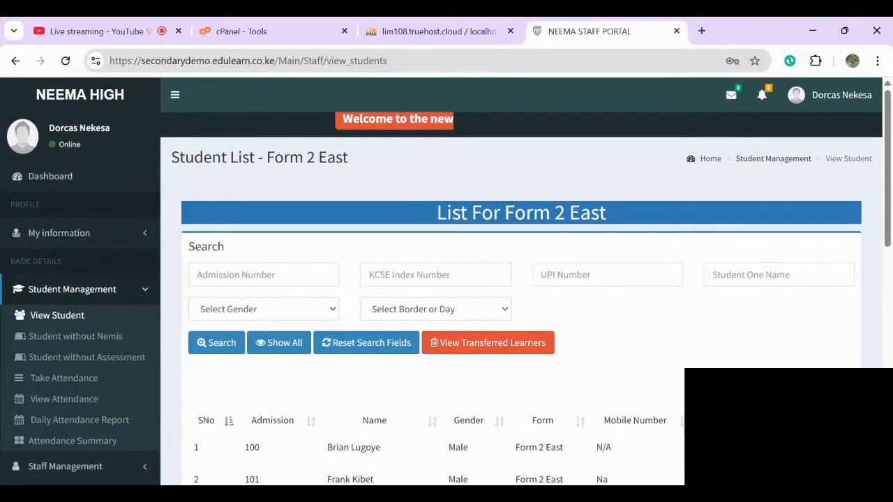
scroll(447, 279, down, 1)
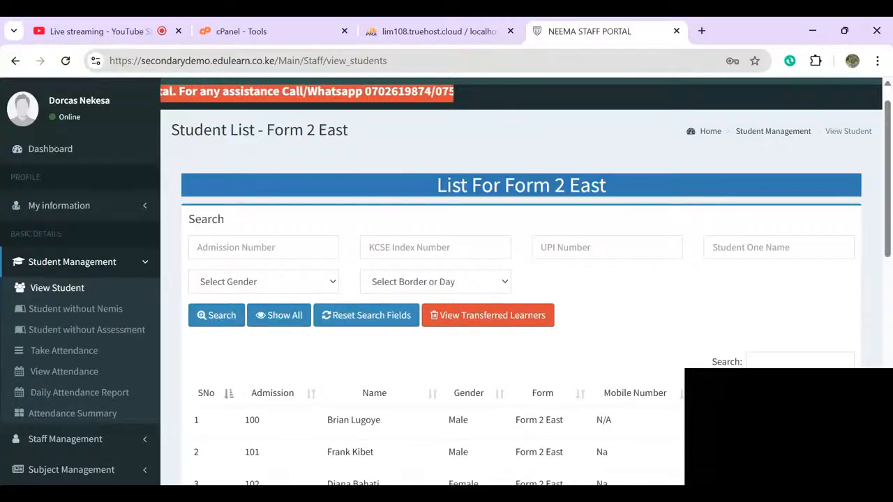
scroll(447, 279, up, 1)
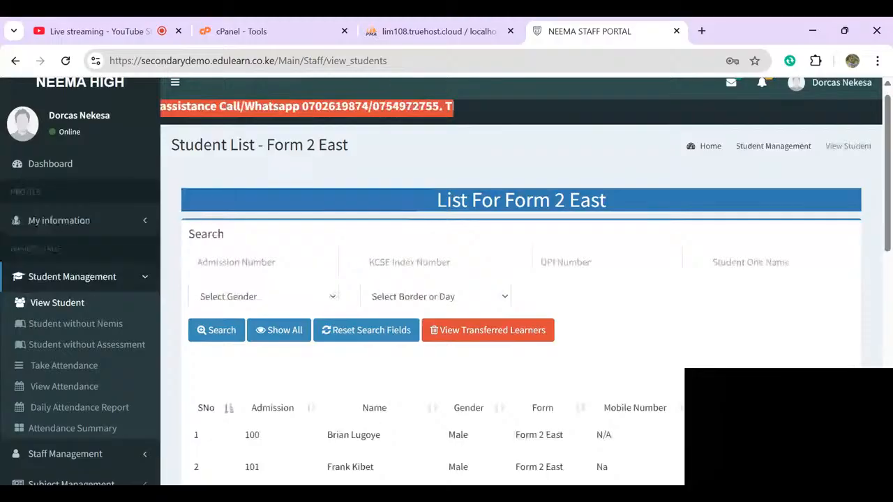
scroll(446, 279, down, 2)
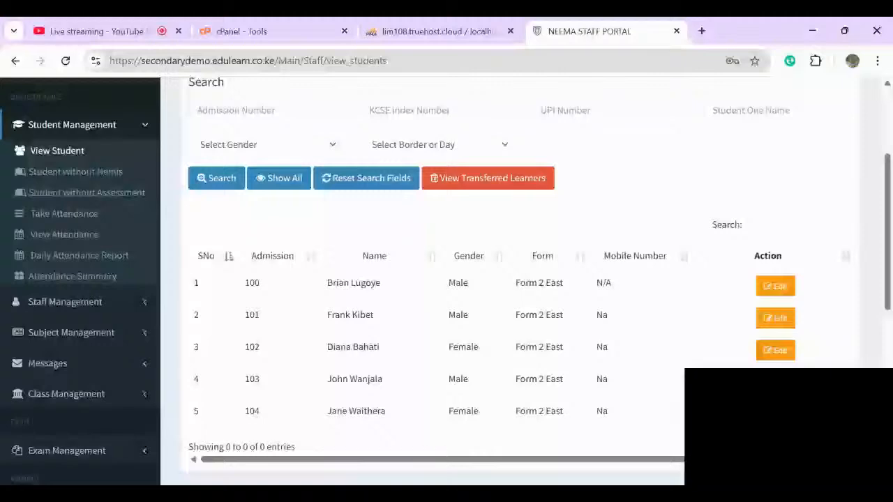
click(64, 215)
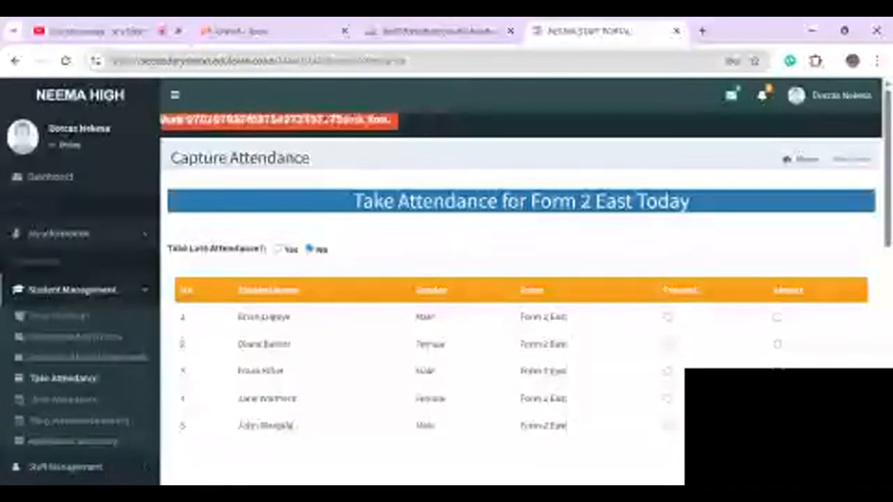
- Keep Late Attendance at No so the register is for today
click(278, 249)
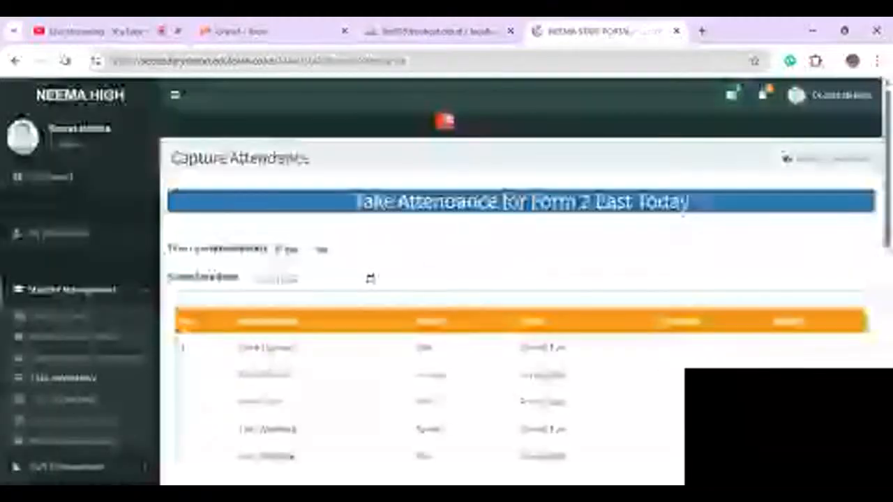
click(294, 279)
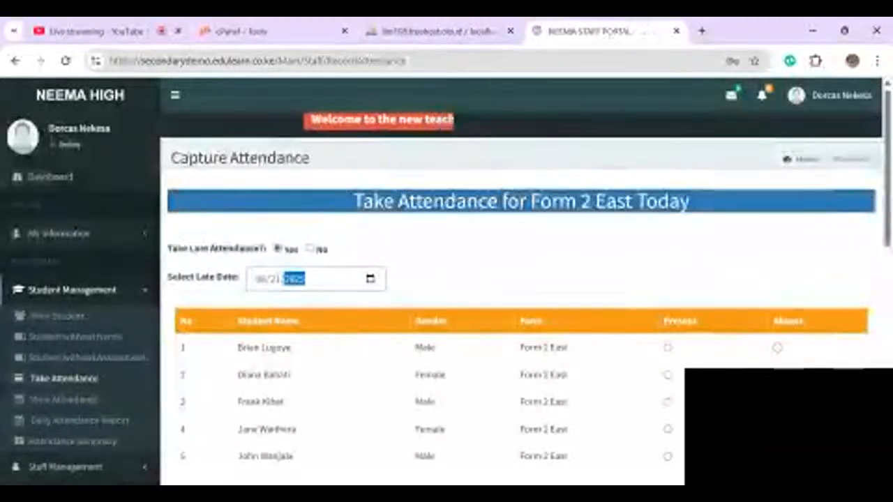
click(311, 249)
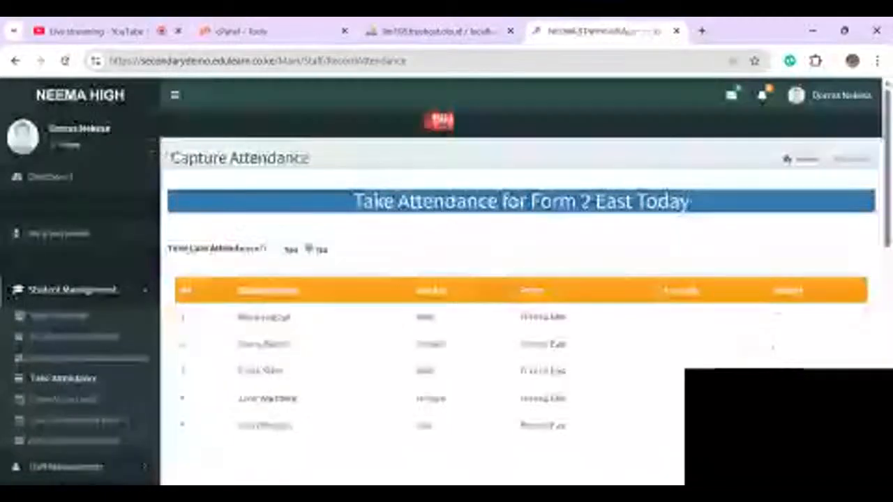
scroll(446, 279, down, 1)
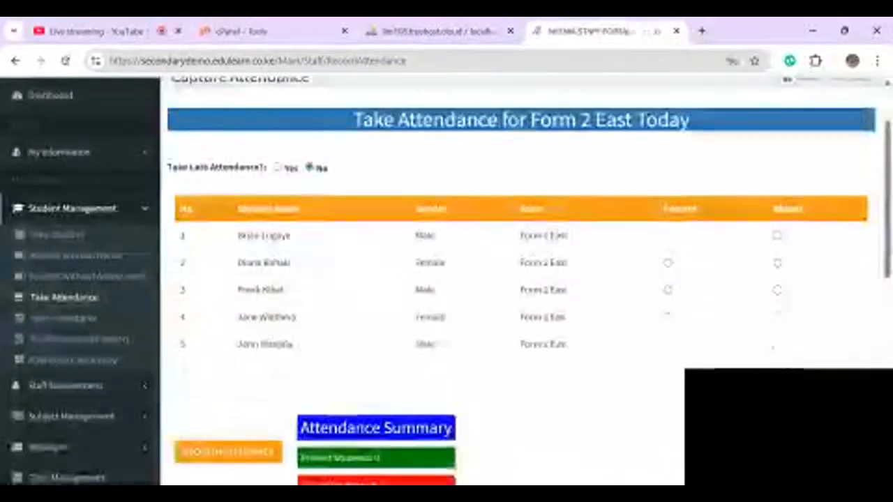
- Mark the first four students Present and the fifth Absent
click(668, 236)
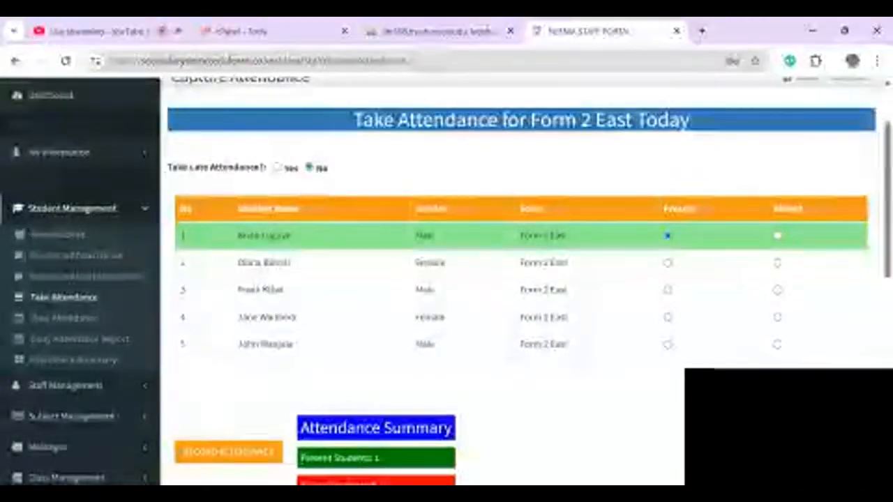
click(668, 263)
click(667, 289)
click(667, 316)
click(667, 344)
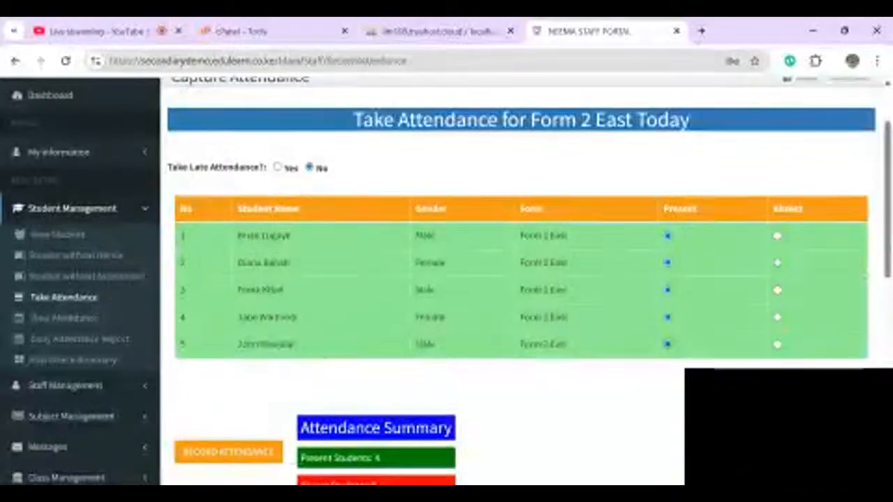
click(777, 344)
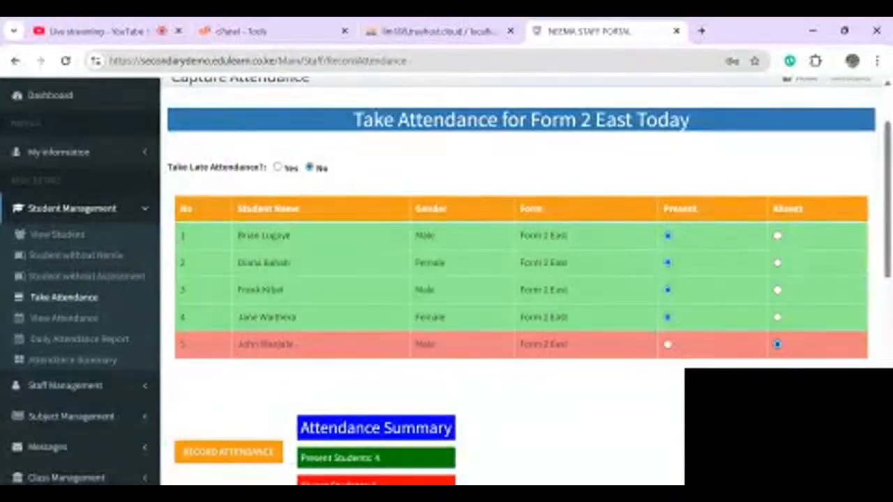
click(777, 317)
click(668, 316)
click(667, 344)
click(777, 344)
- Record the Form 2 East attendance and dismiss the saved confirmation
scroll(447, 279, down, 1)
scroll(447, 279, down, 3)
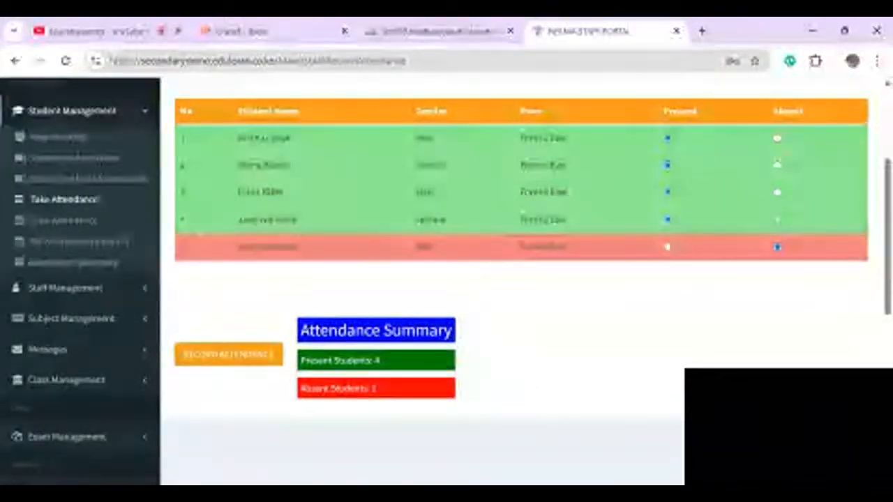
click(228, 355)
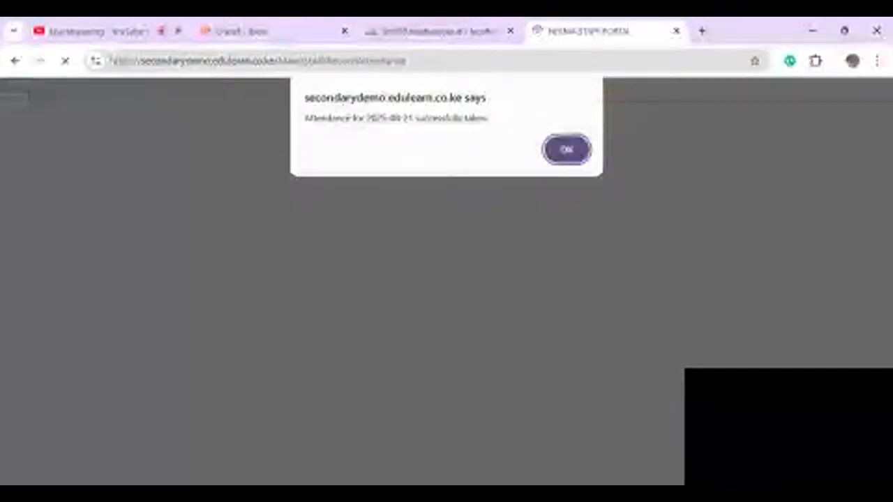
key(Return)
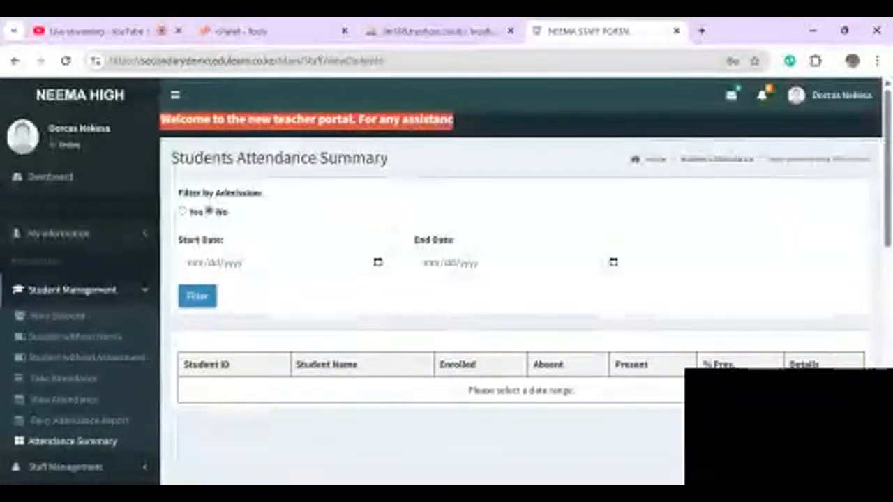
- Set the attendance summary date range starting 08/20/2025
click(259, 383)
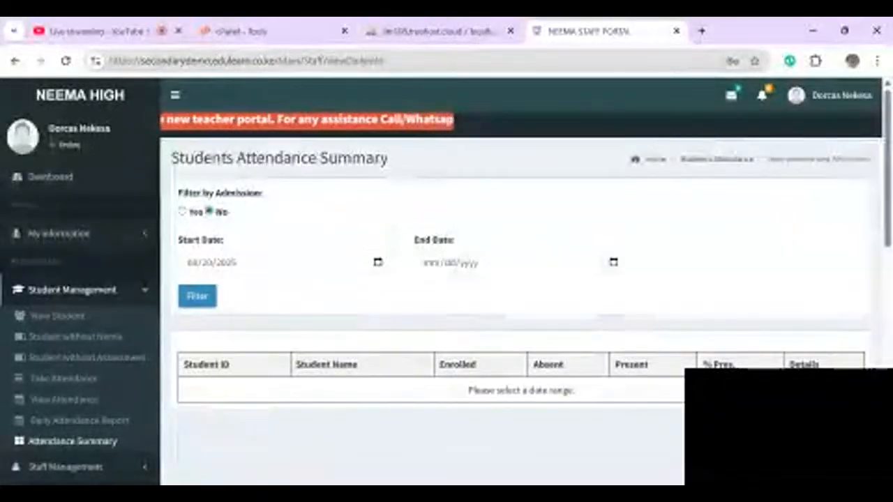
click(495, 383)
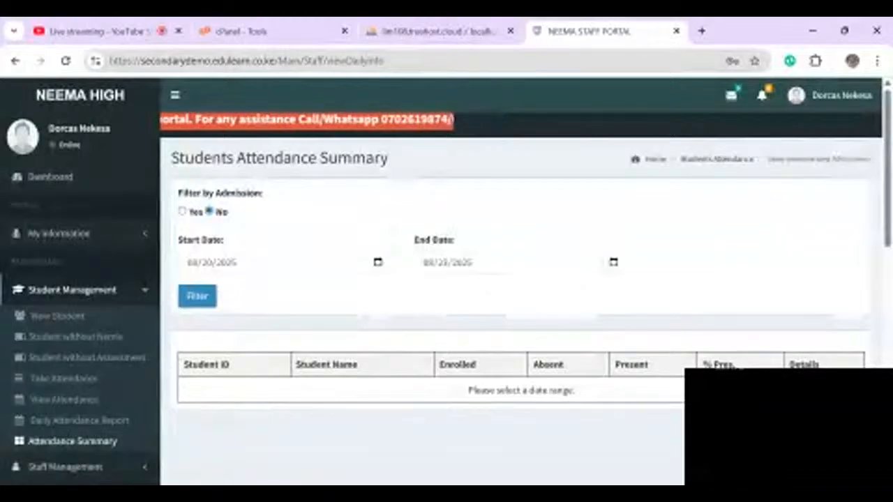
click(197, 296)
scroll(516, 279, down, 2)
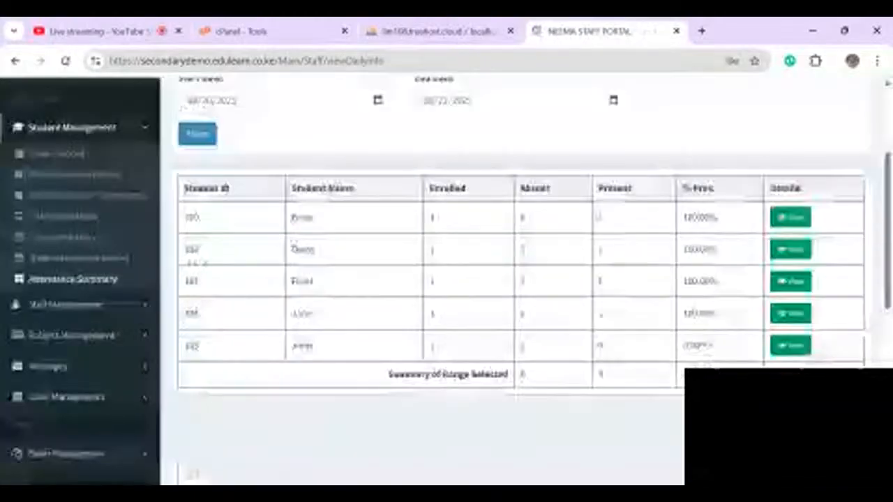
scroll(516, 279, up, 1)
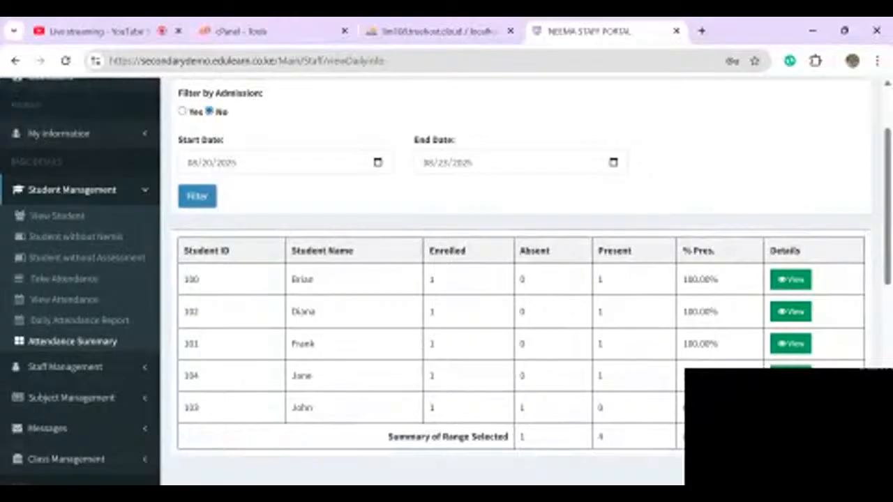
scroll(517, 279, up, 1)
scroll(516, 279, down, 2)
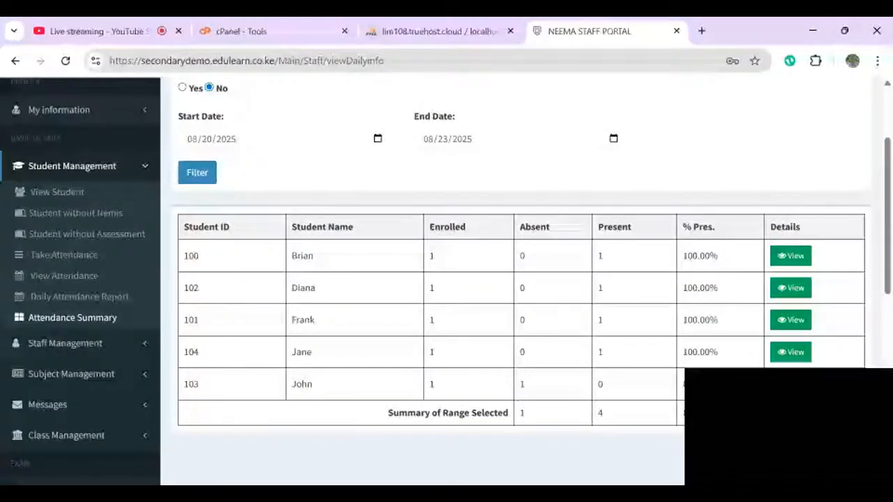
- View Brian's and Diana's attendance details, then expand Staff Management
click(790, 255)
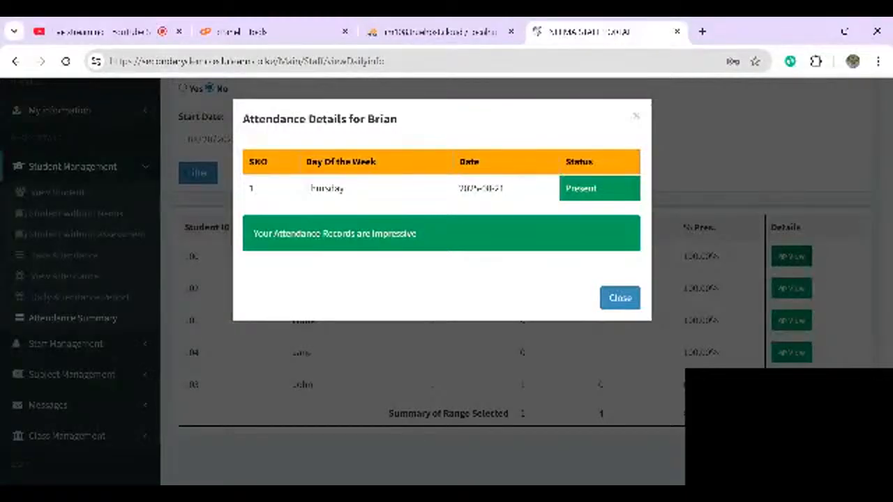
click(620, 298)
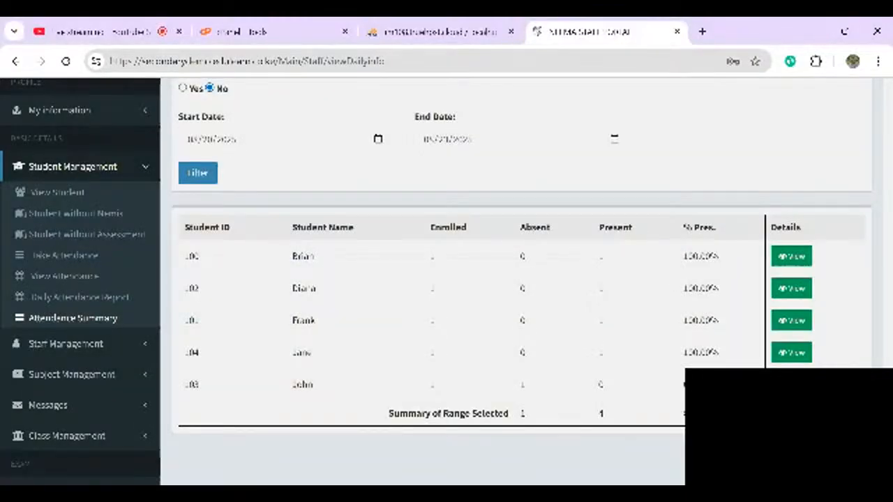
click(790, 288)
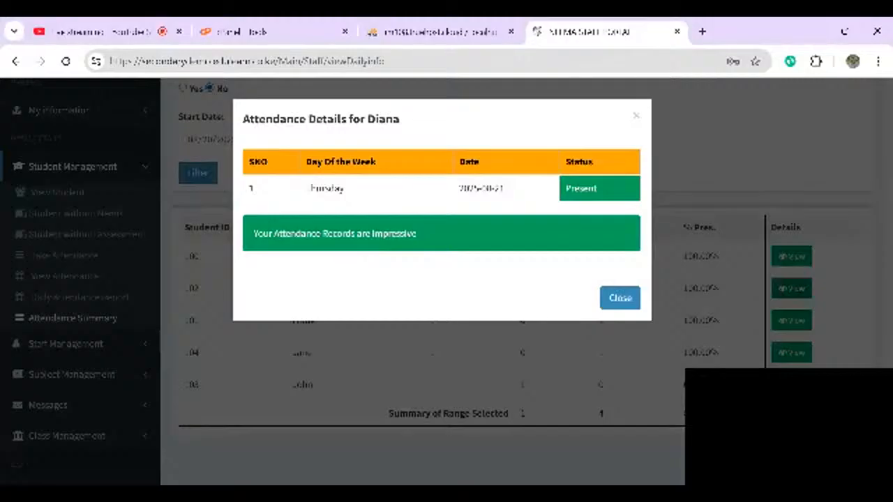
click(620, 298)
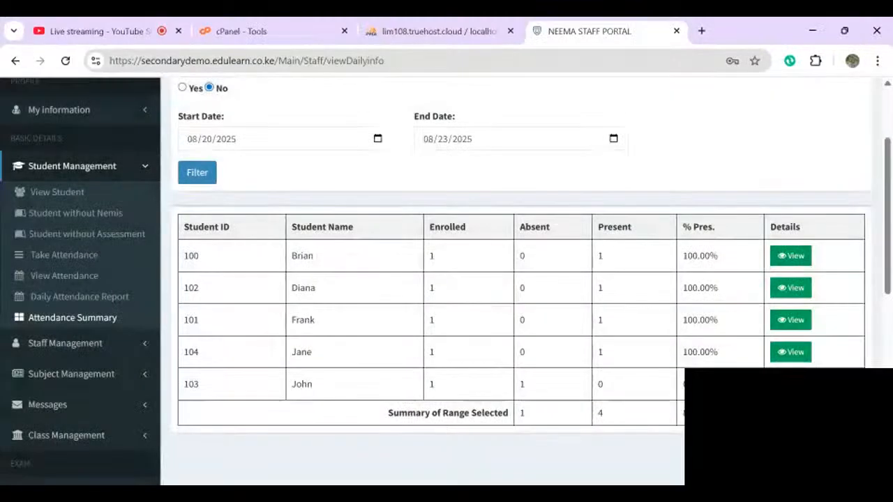
scroll(620, 298, up, 1)
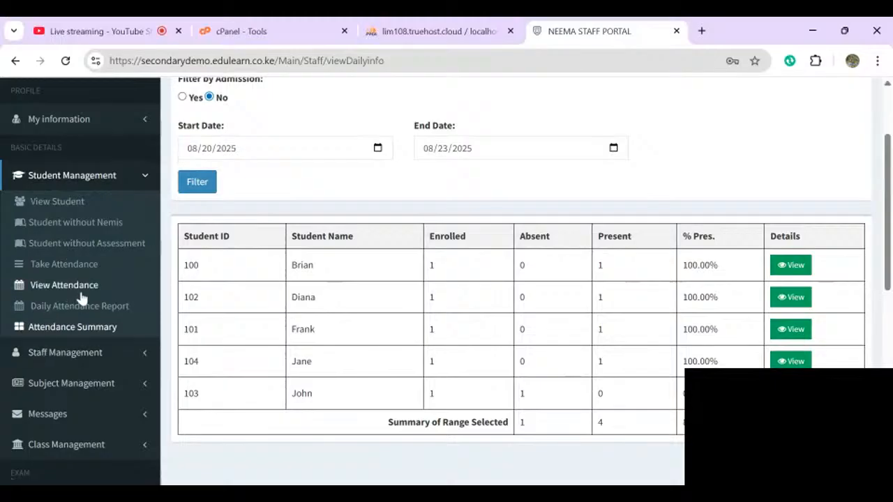
click(44, 354)
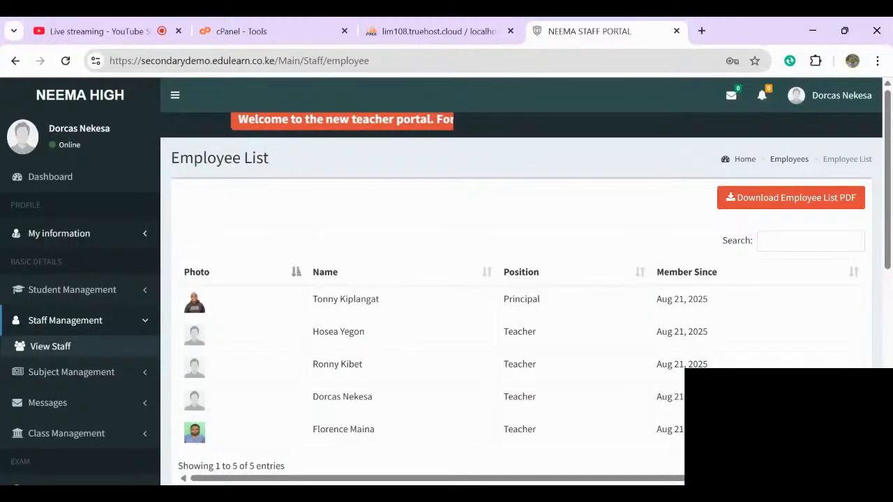
- Open View All Subjects under Subject Management
scroll(447, 279, down, 1)
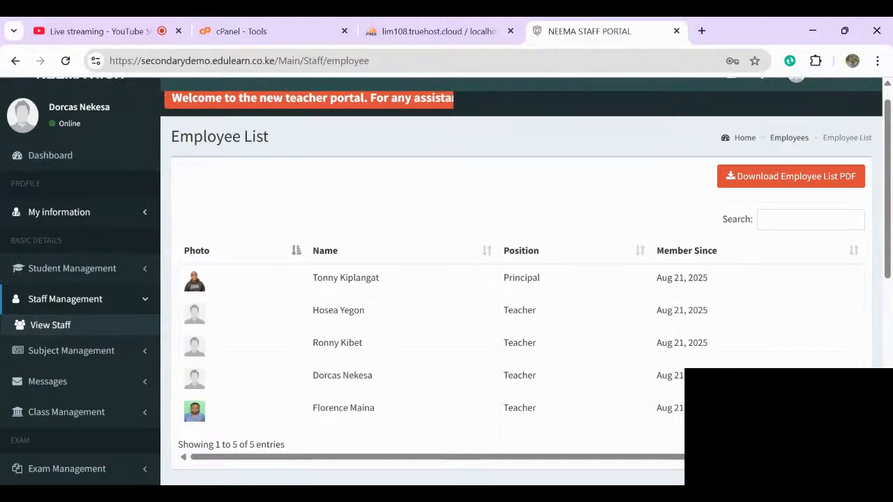
click(69, 350)
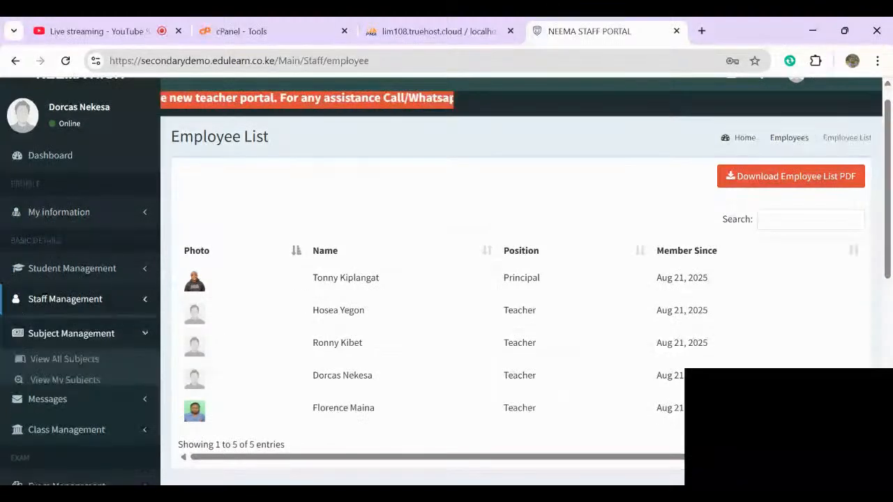
click(44, 357)
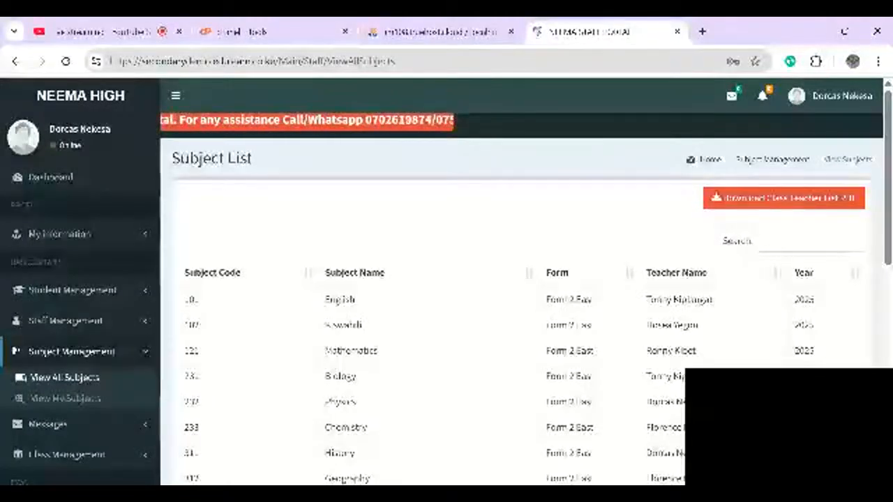
- Review my Form 2 East subjects and open Physics class management
click(65, 398)
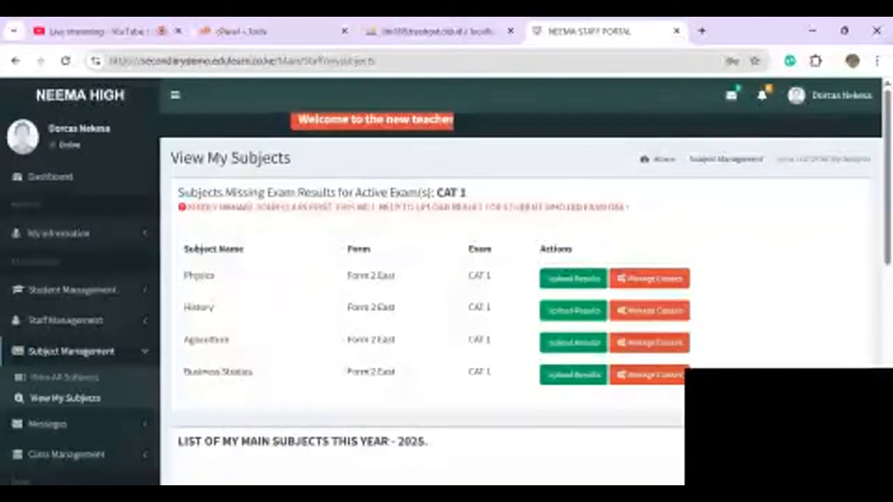
scroll(447, 279, down, 3)
scroll(446, 279, up, 3)
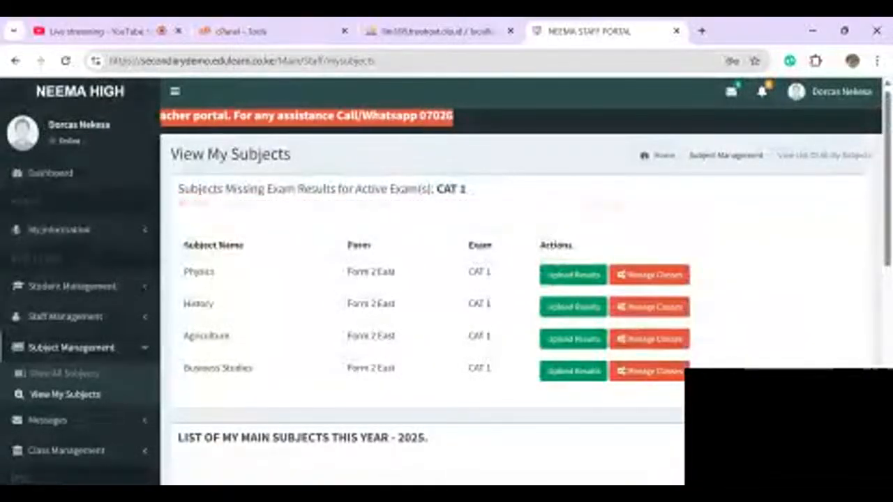
scroll(520, 279, down, 1)
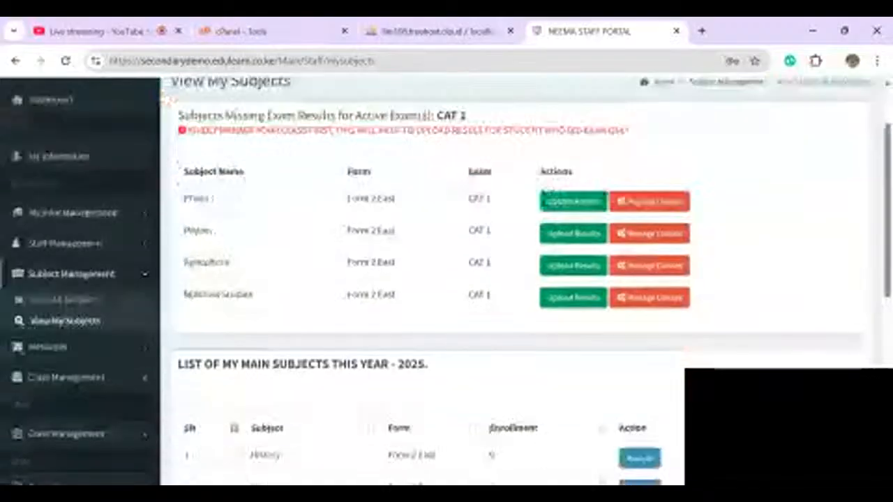
scroll(520, 279, down, 2)
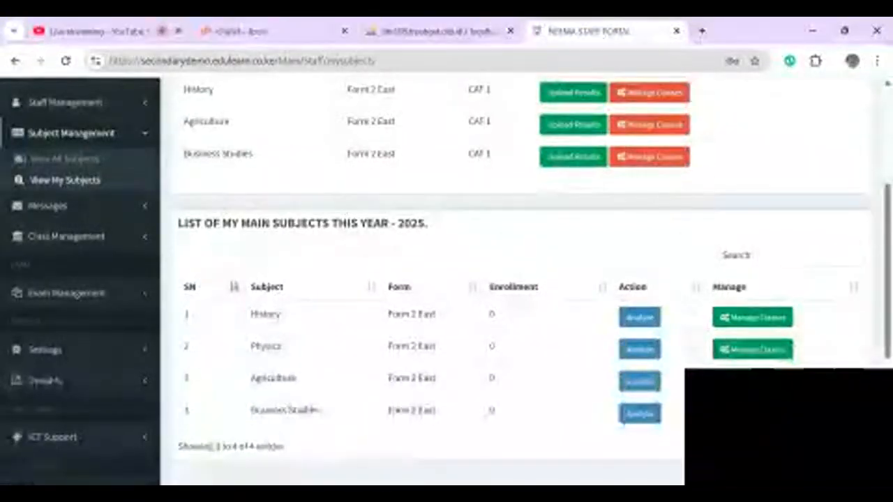
scroll(520, 279, up, 1)
scroll(520, 279, up, 2)
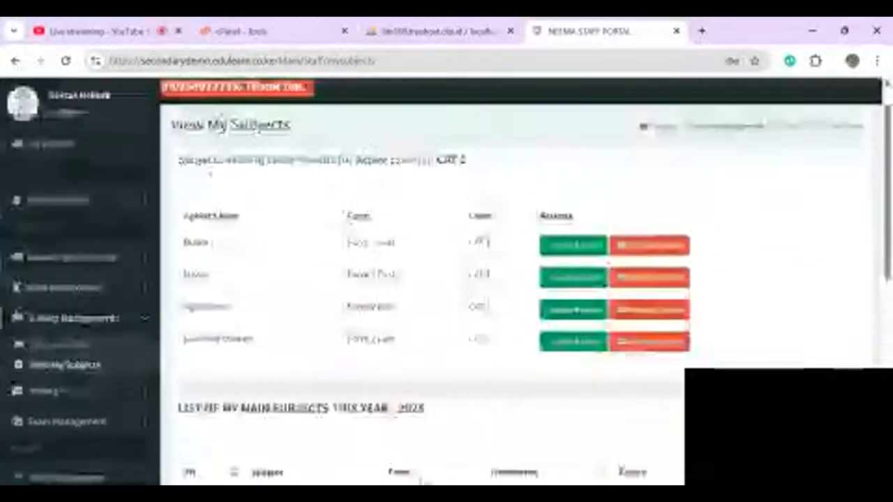
click(649, 246)
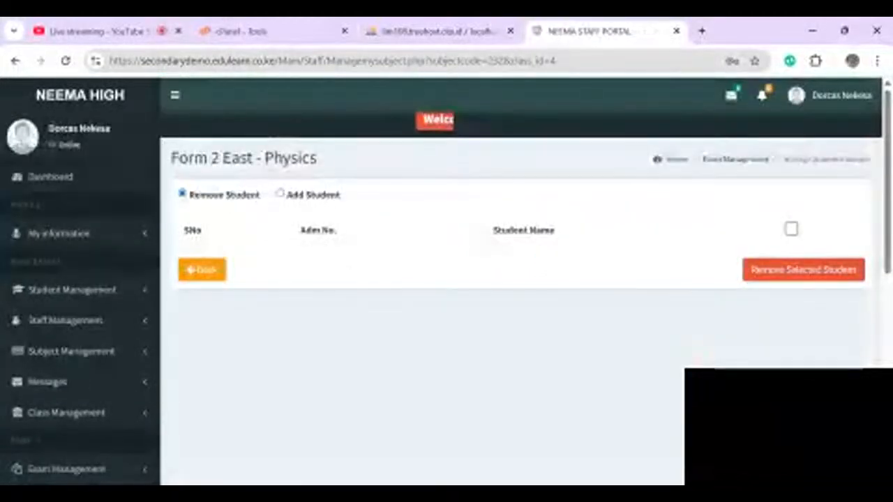
- Enrol all five Form 2 East students in Physics
click(281, 193)
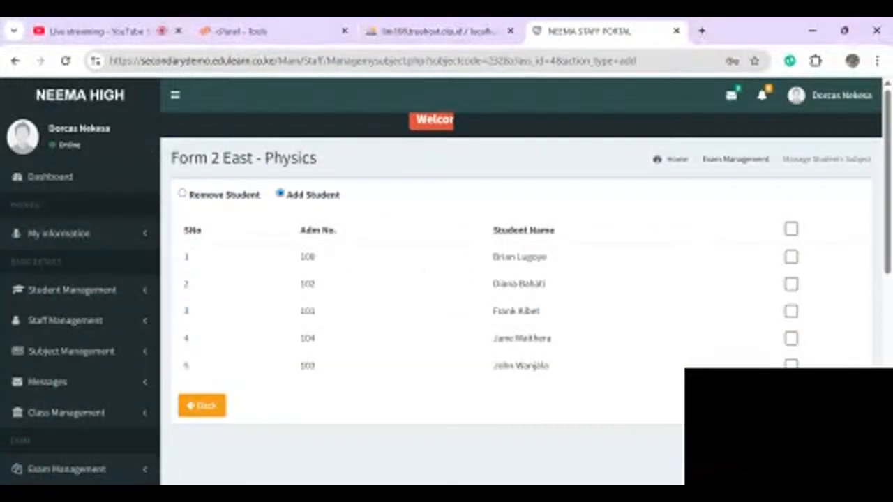
click(791, 229)
click(841, 405)
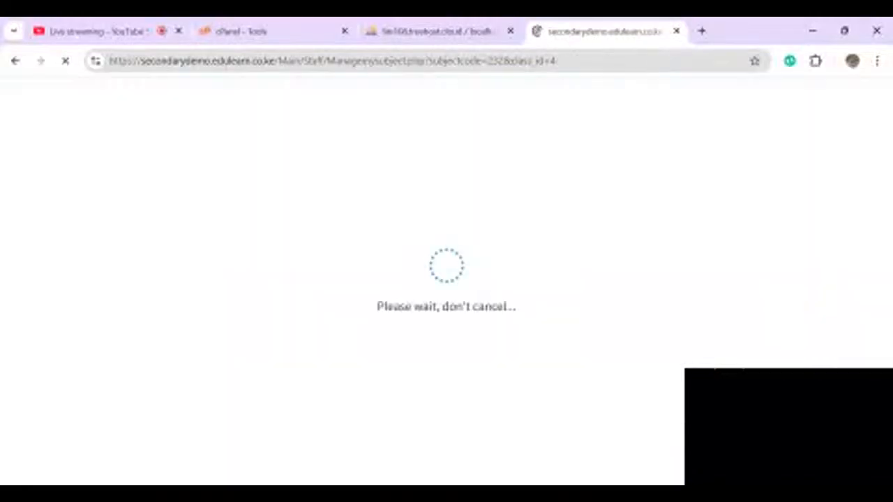
scroll(446, 279, down, 2)
click(202, 360)
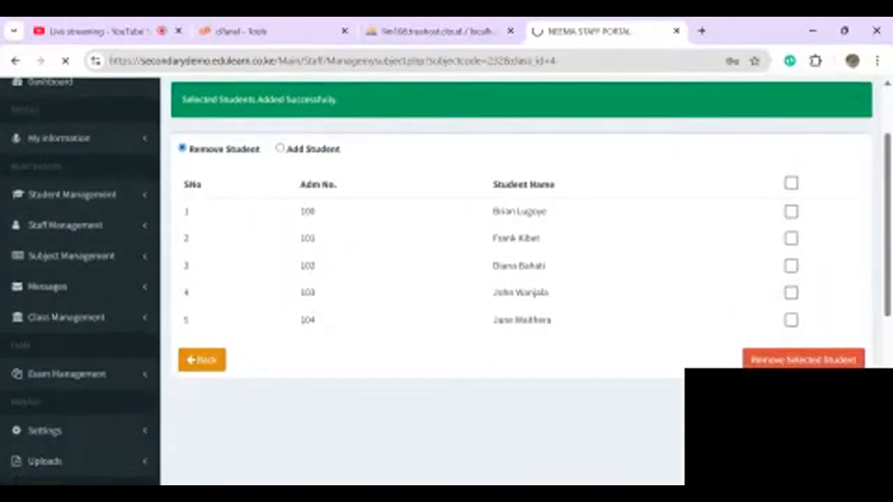
scroll(447, 279, down, 1)
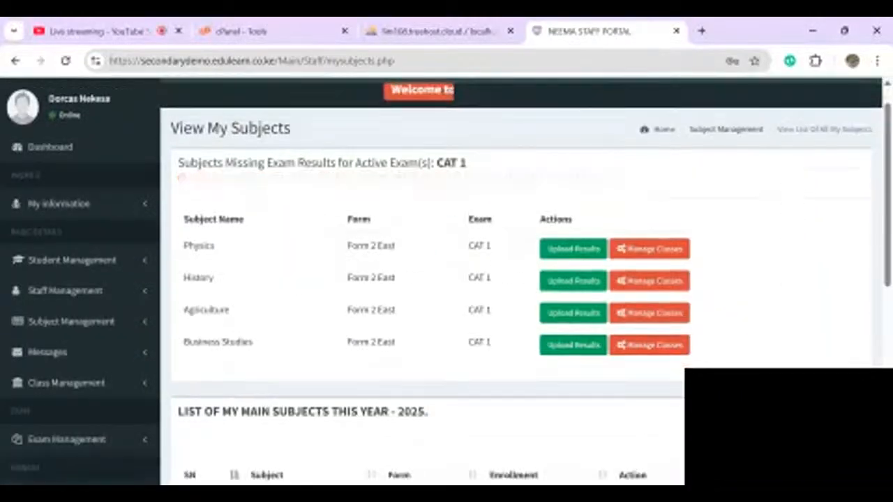
- Enrol all five students in History and Agriculture, then open Business Studies
click(650, 282)
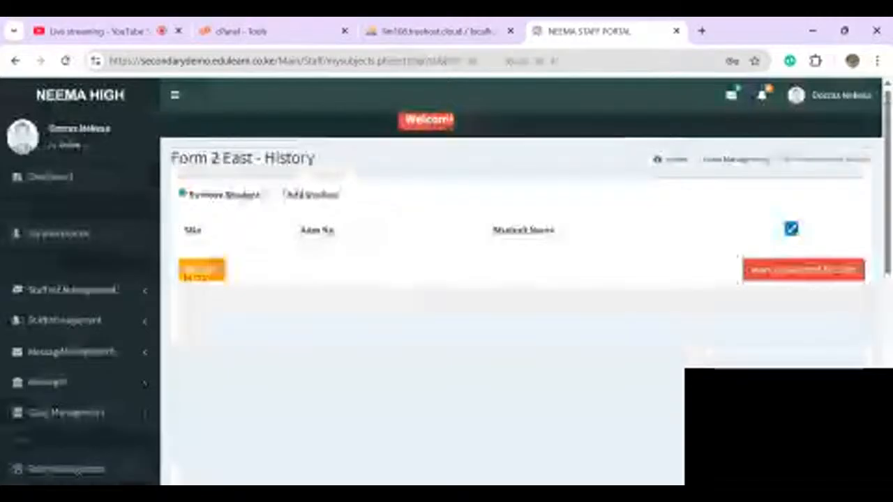
click(280, 194)
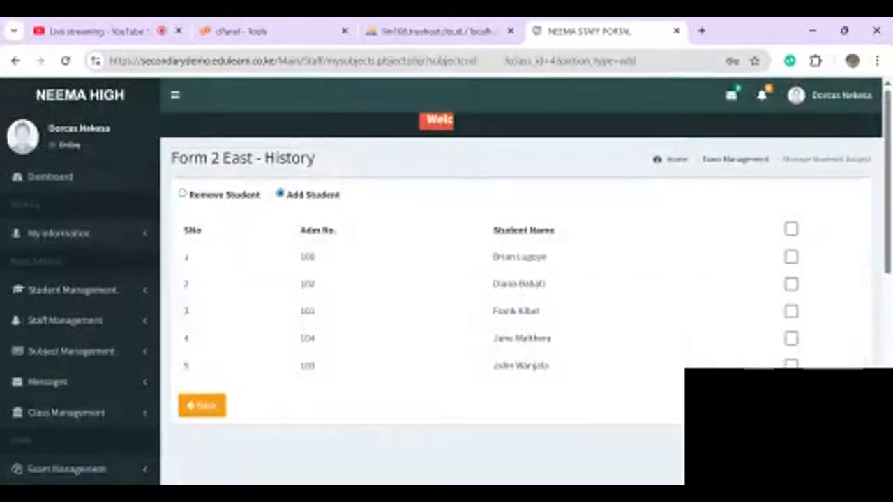
click(791, 229)
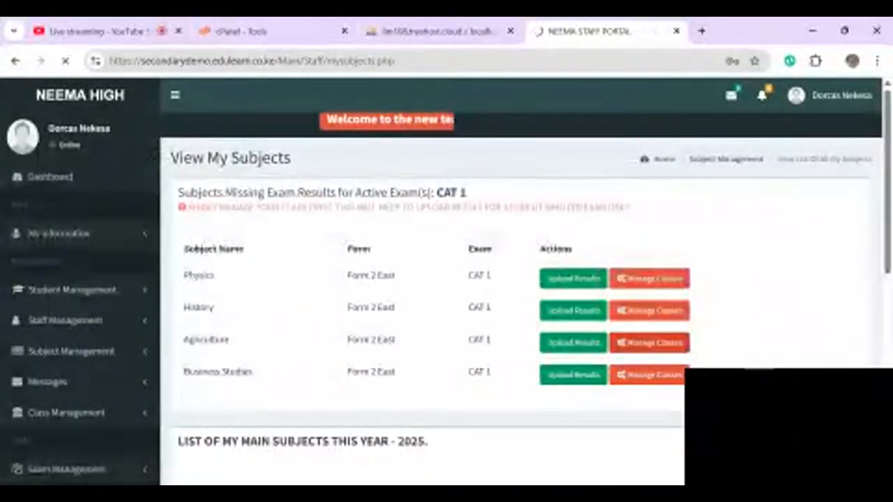
click(649, 343)
click(281, 194)
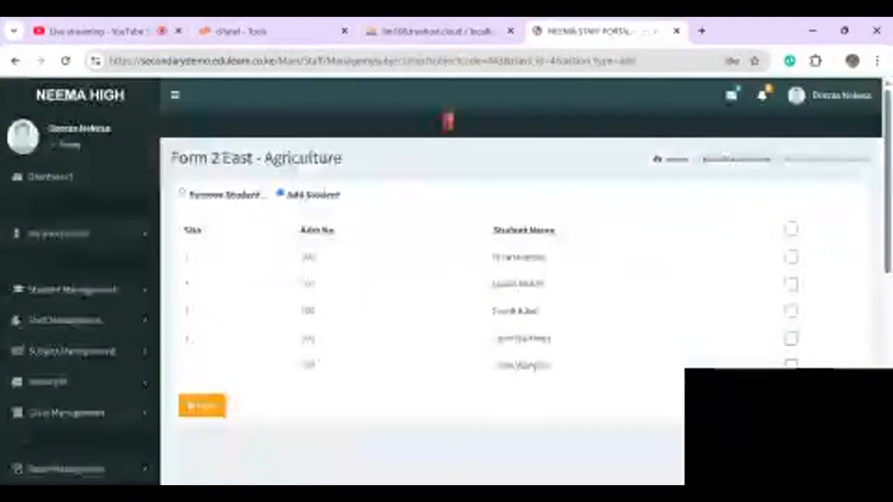
click(791, 229)
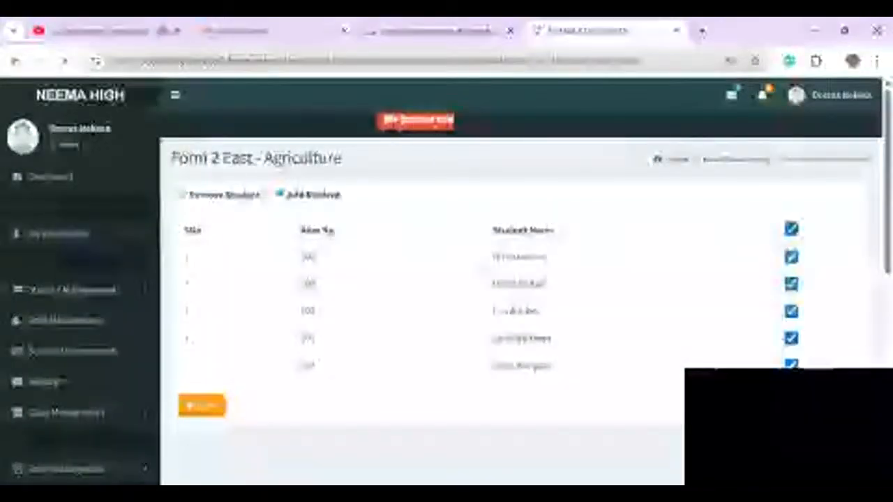
click(209, 406)
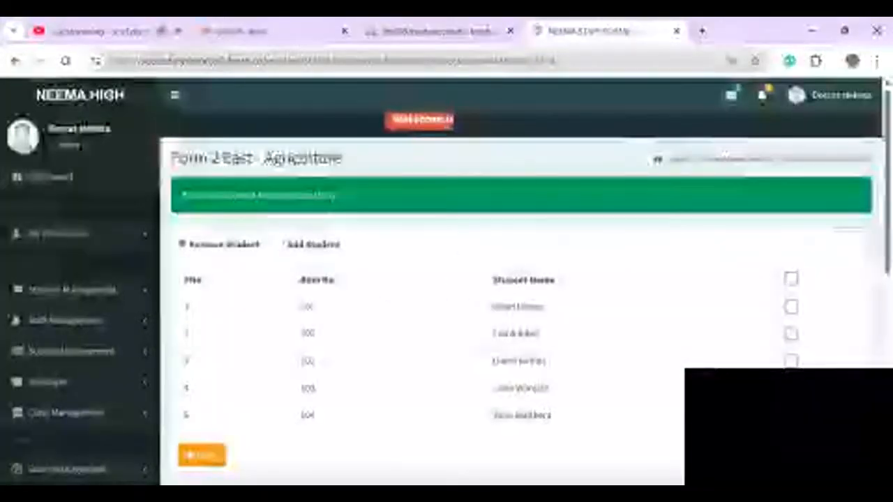
click(203, 455)
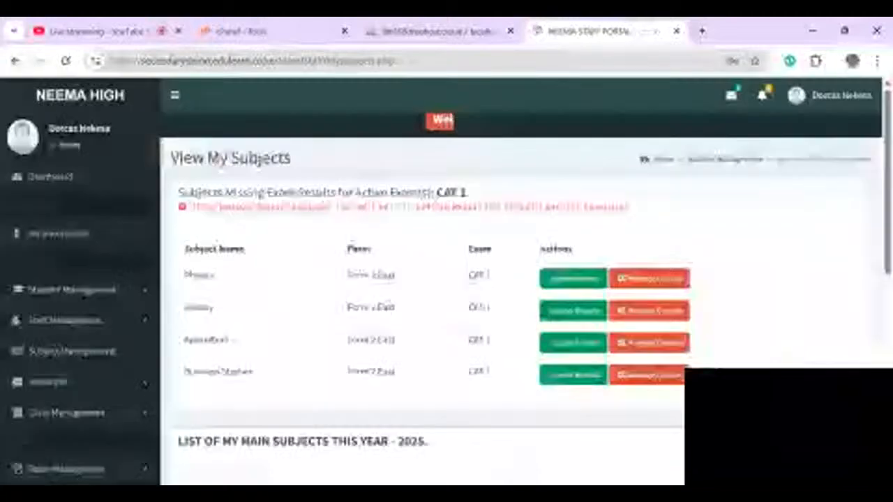
click(649, 375)
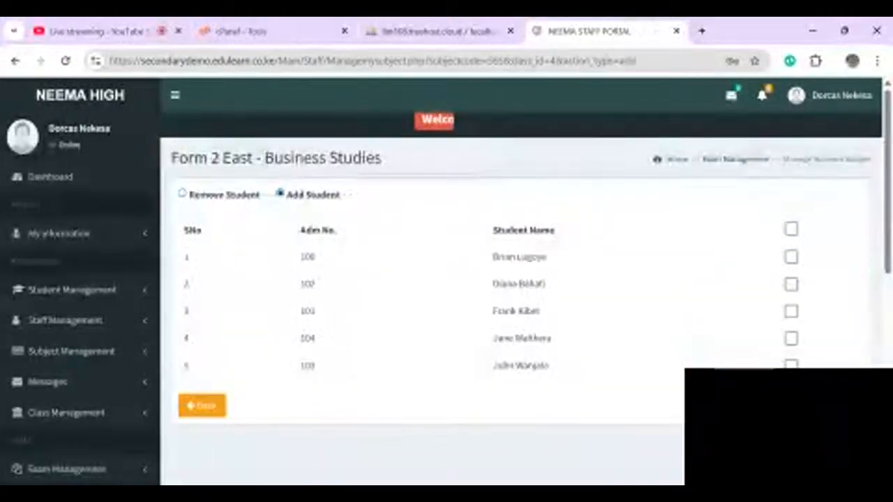
- Add the two missing students, admission numbers 103 and 104, to Business Studies
click(791, 229)
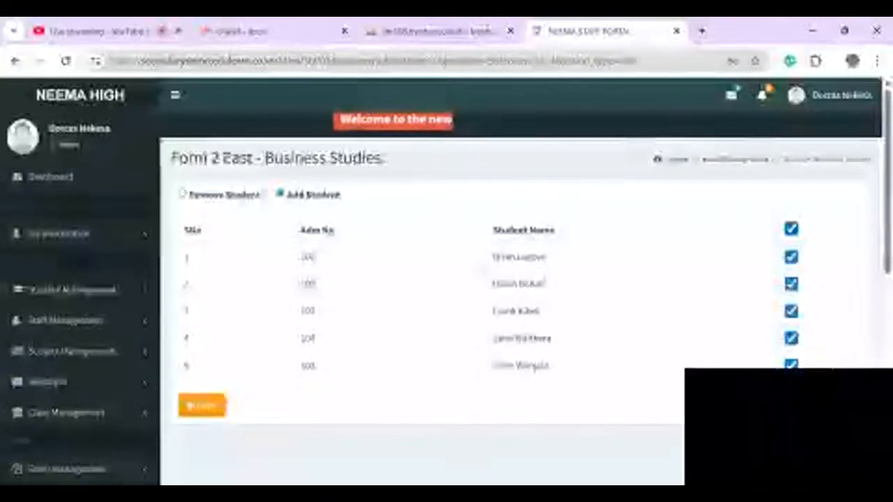
click(791, 339)
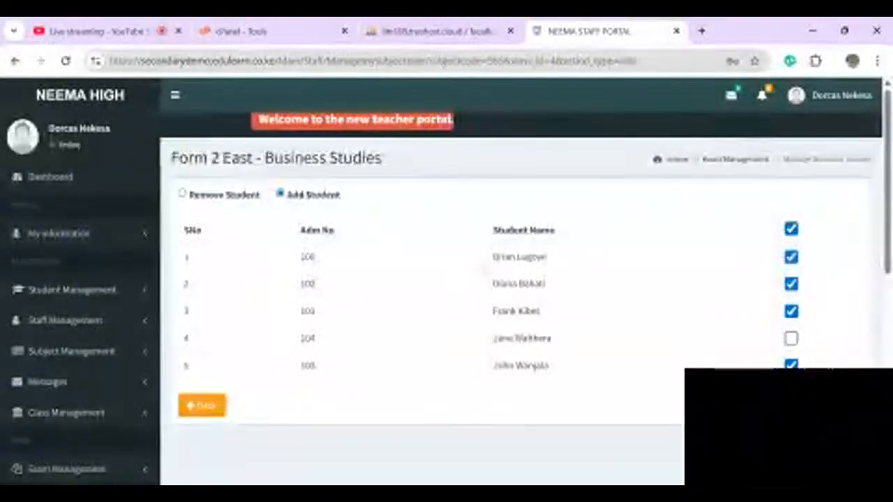
click(791, 365)
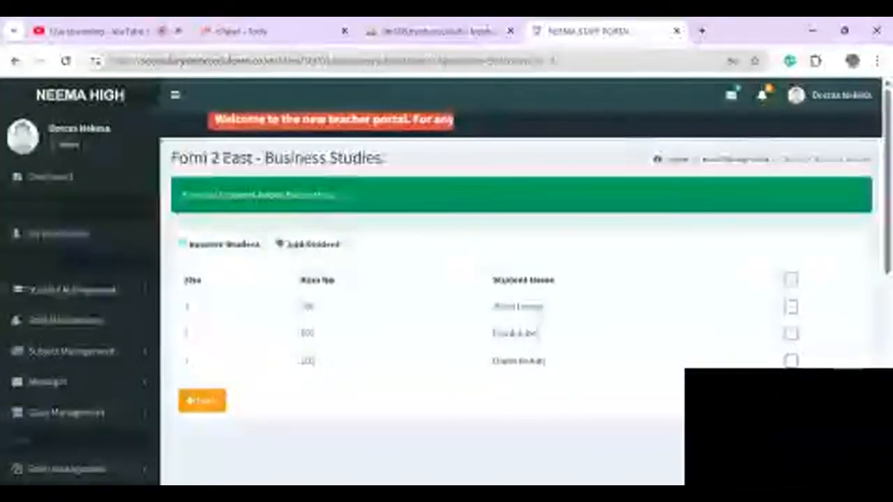
click(280, 244)
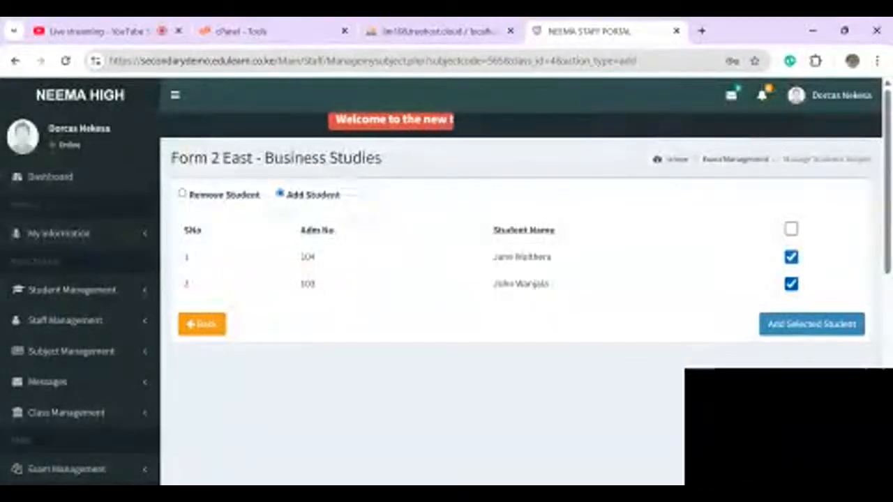
click(811, 324)
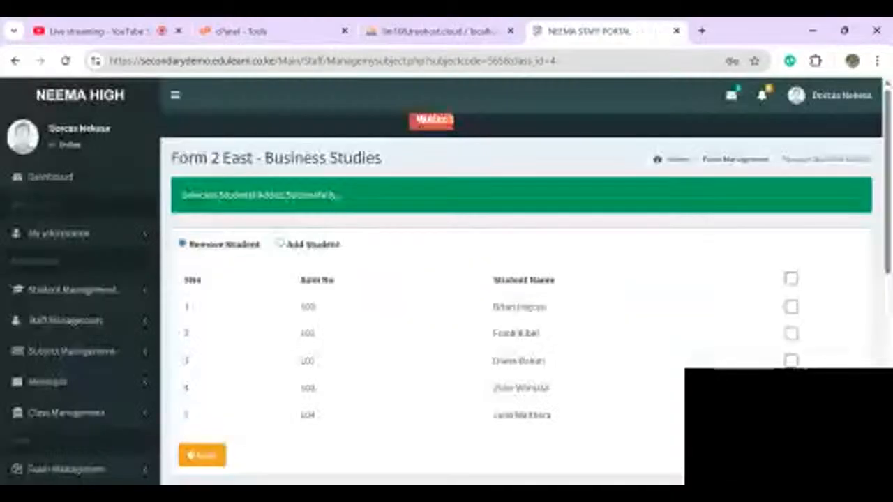
scroll(521, 293, down, 2)
scroll(521, 293, up, 1)
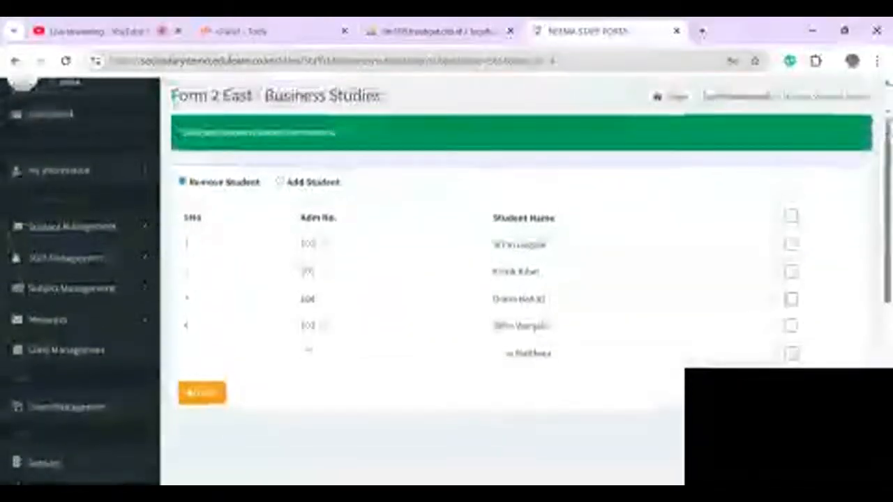
- Go back to View My Subjects and open the Physics CAT 1 upload form
click(202, 392)
scroll(390, 307, down, 3)
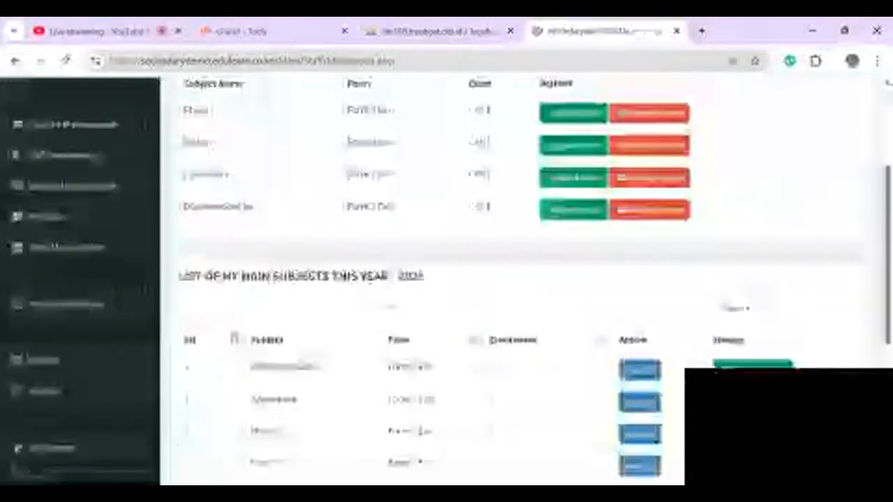
scroll(390, 307, down, 1)
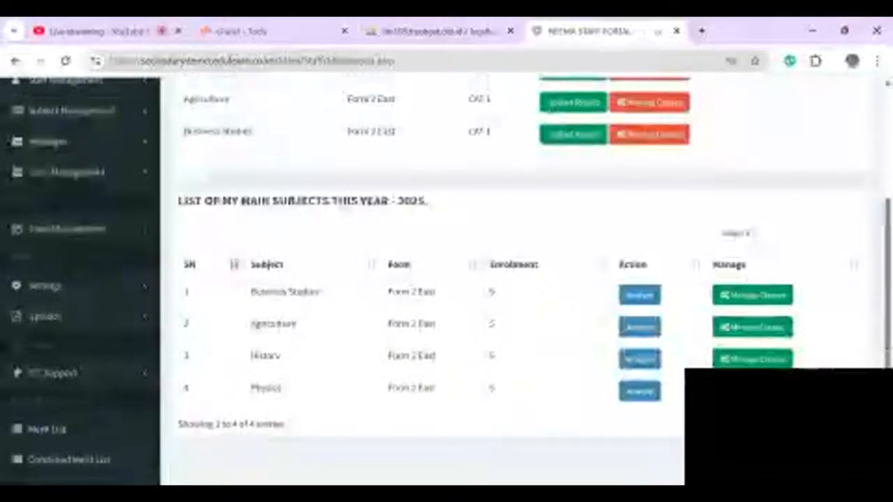
scroll(391, 307, up, 3)
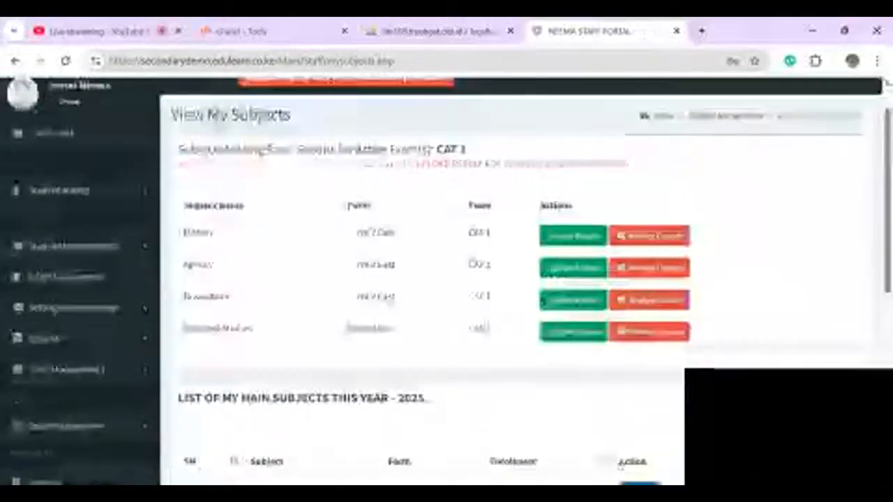
scroll(391, 307, down, 1)
click(573, 307)
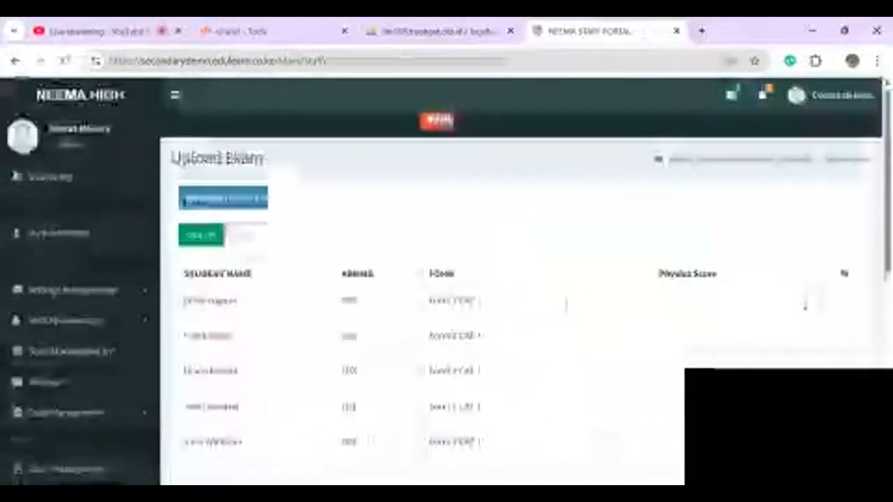
- Set Out Of to 100 and enter Physics scores 70, 90, 90, 76 and 90
text(66)
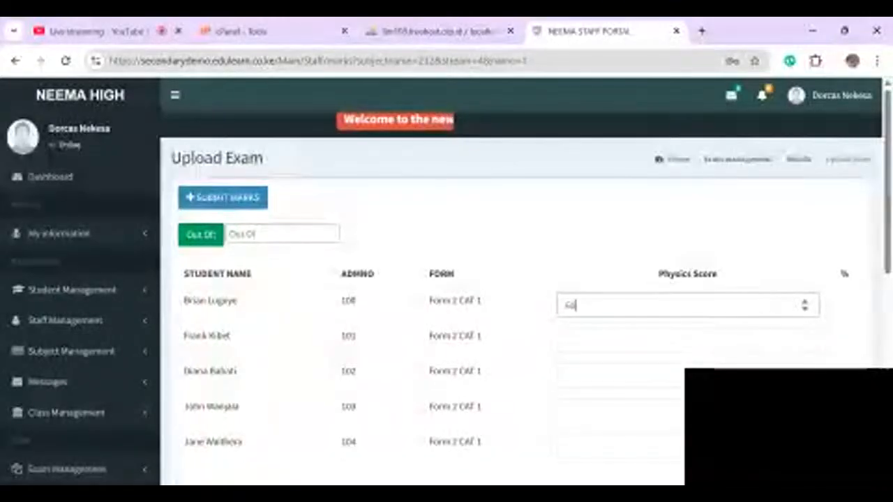
click(279, 235)
text(100)
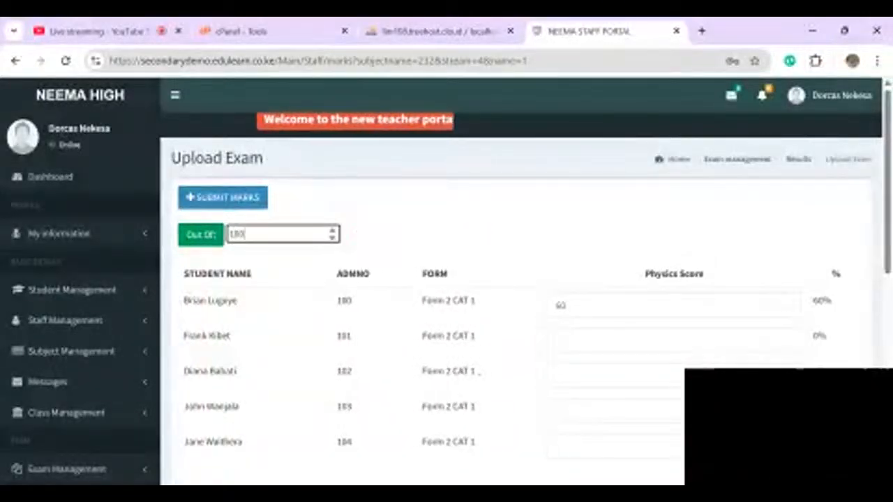
click(565, 307)
key(BackSpace)
key(BackSpace)
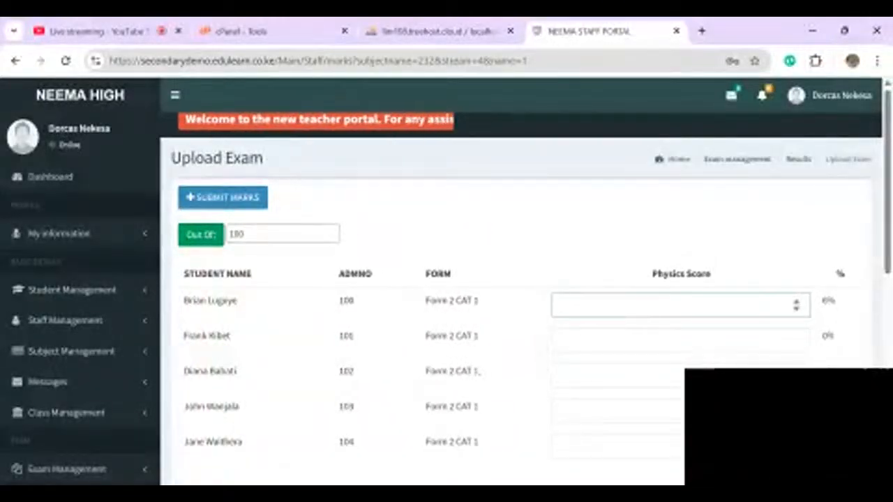
text(70)
key(Tab)
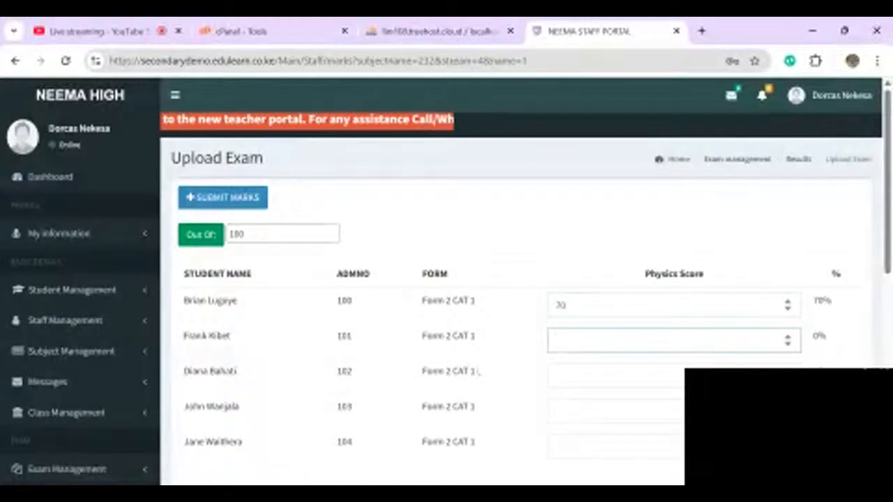
text(90)
key(Tab)
text(90)
key(Tab)
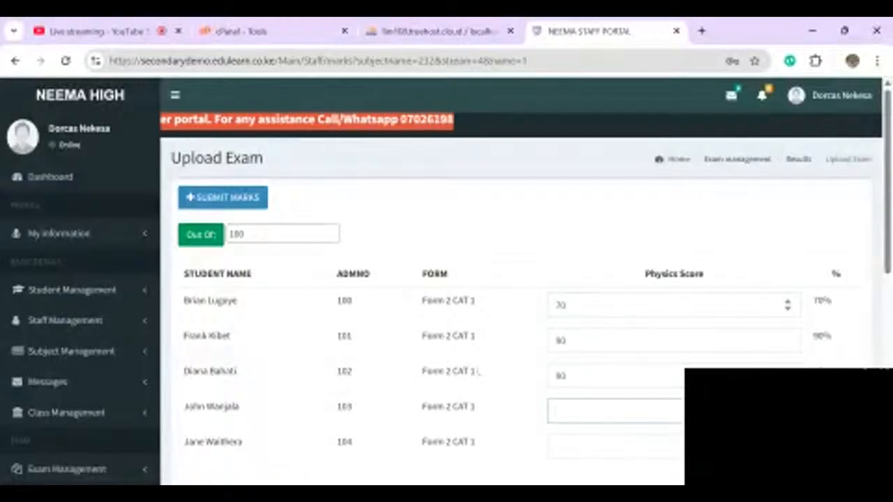
text(76)
key(Tab)
text(90)
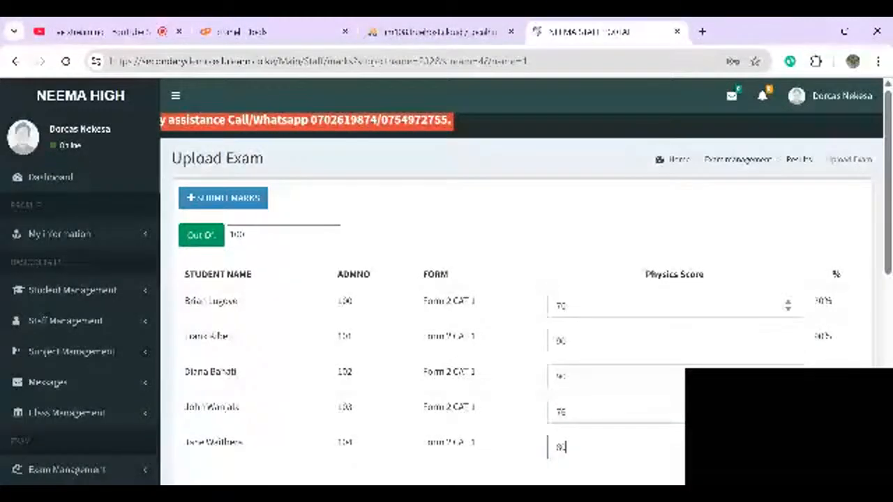
- Correct the last score to 80, submit the marks and dismiss the confirmation
scroll(447, 279, down, 1)
scroll(787, 282, down, 1)
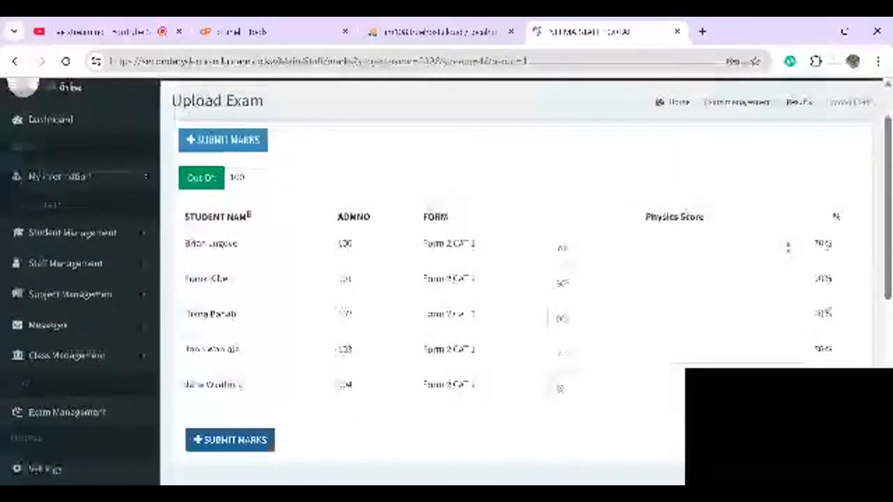
click(563, 394)
text(00)
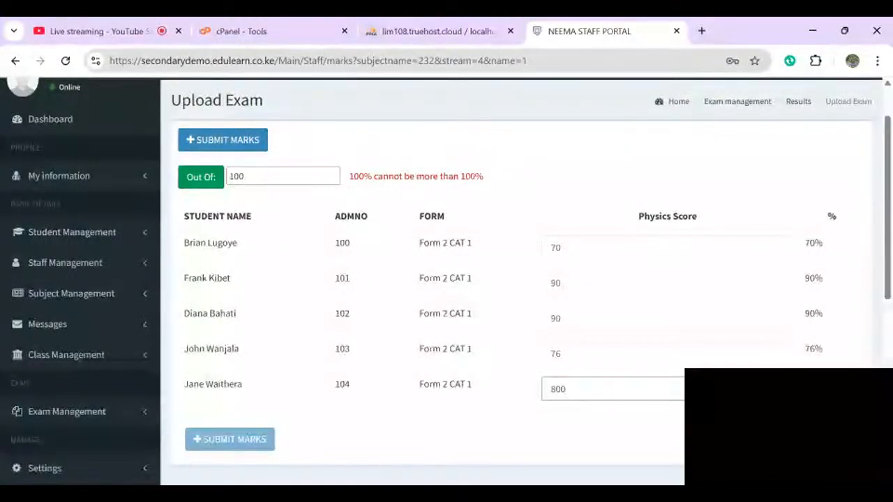
key(BackSpace)
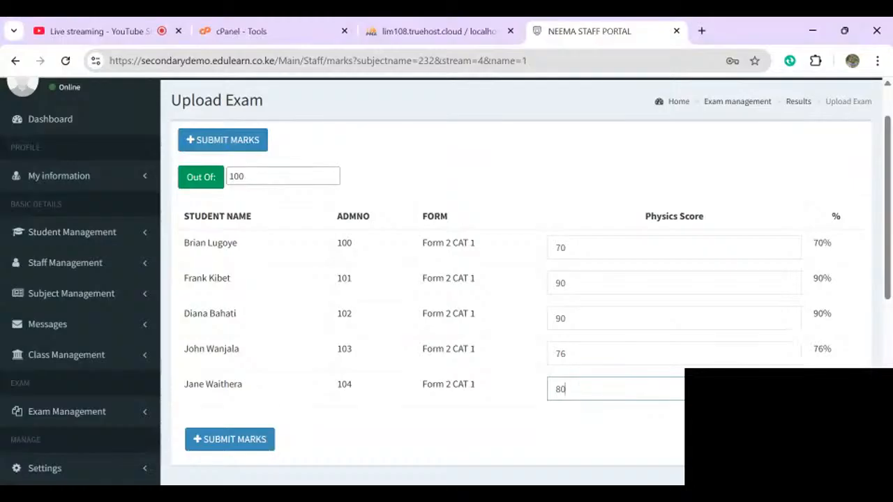
key(Return)
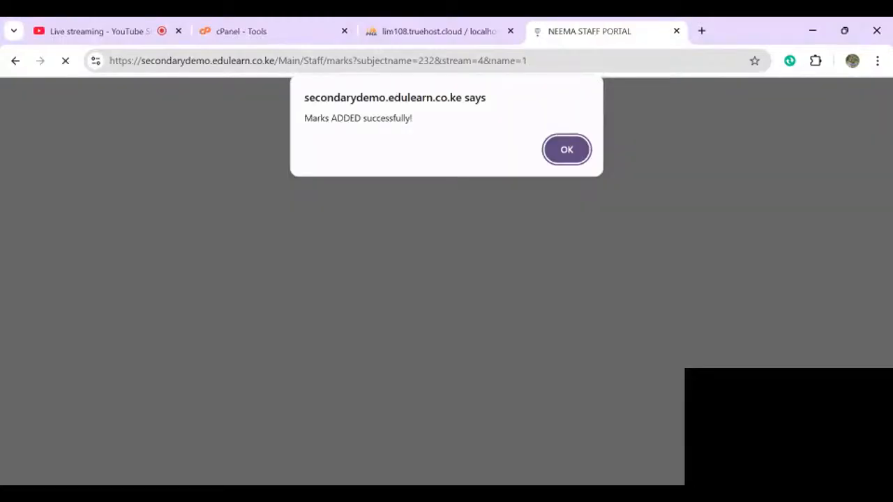
key(Return)
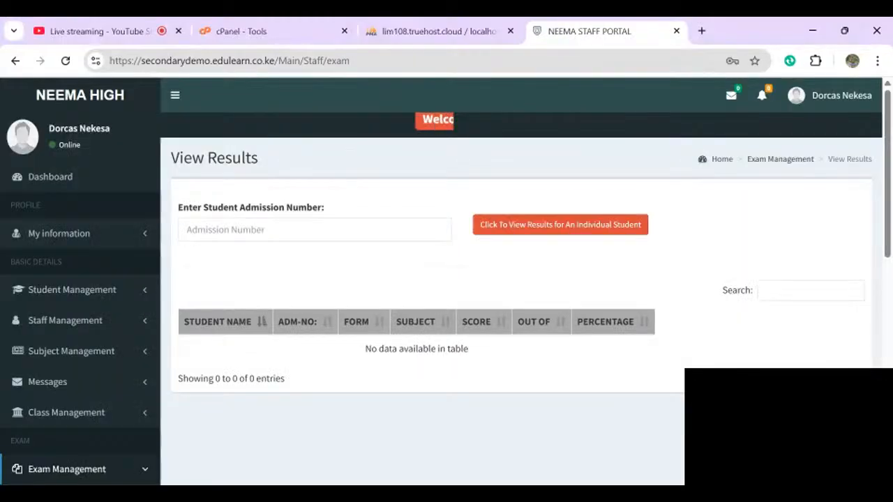
- Scroll through the posted Physics CAT 1 results
scroll(446, 282, down, 1)
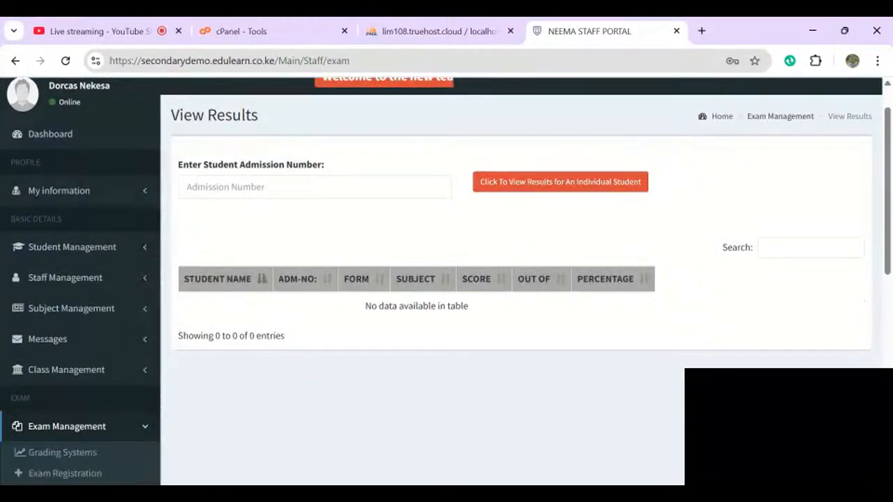
scroll(446, 282, down, 3)
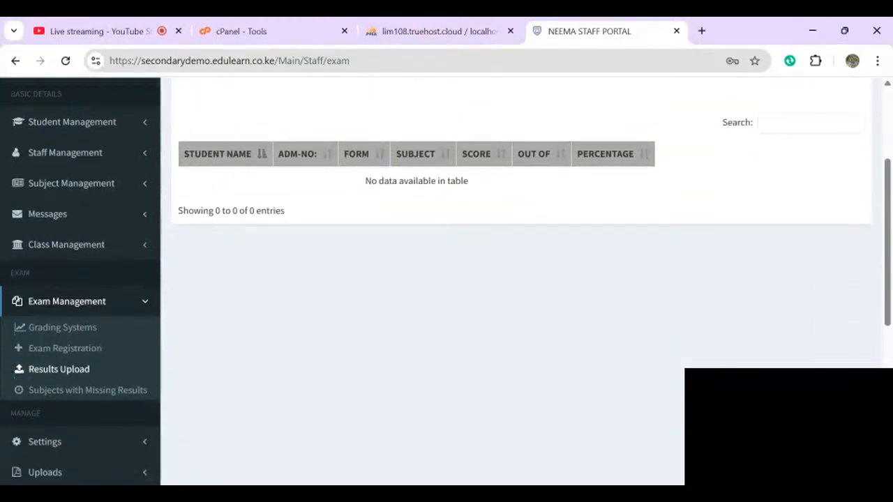
scroll(446, 282, down, 1)
scroll(446, 281, up, 2)
scroll(447, 282, down, 1)
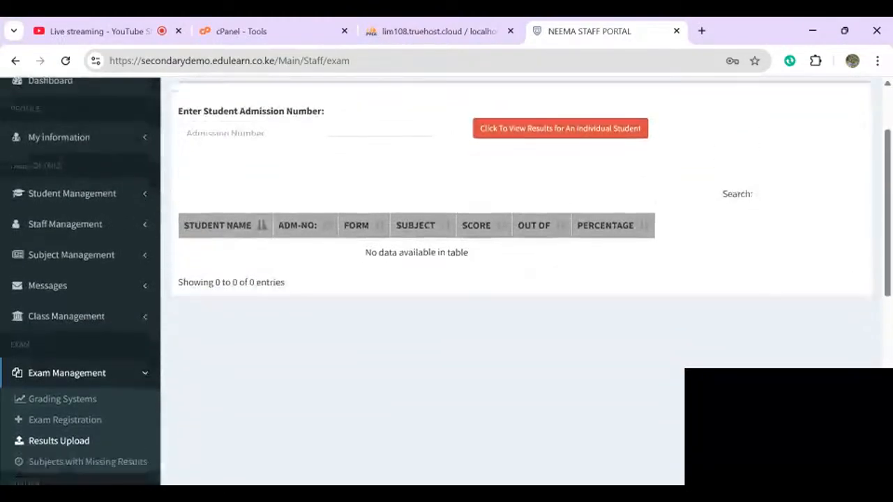
scroll(446, 282, down, 1)
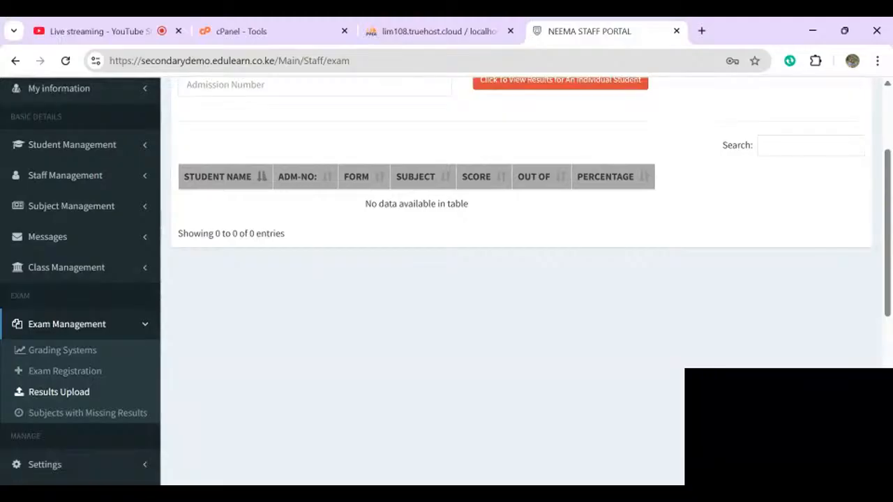
scroll(447, 282, up, 1)
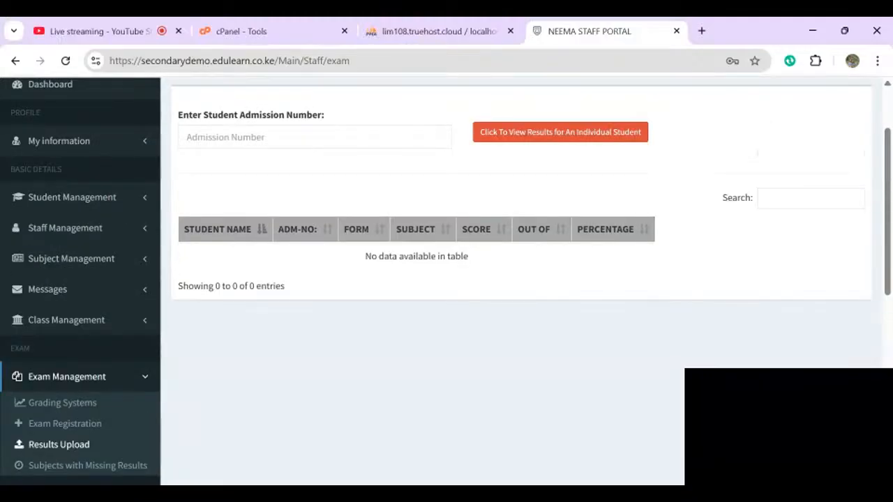
- Open the History CAT 1 upload form from View My Subjects
click(71, 259)
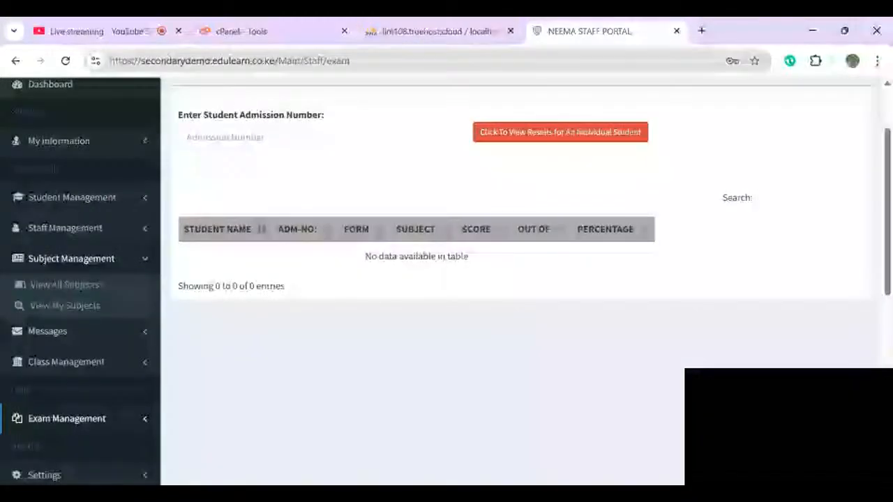
click(64, 305)
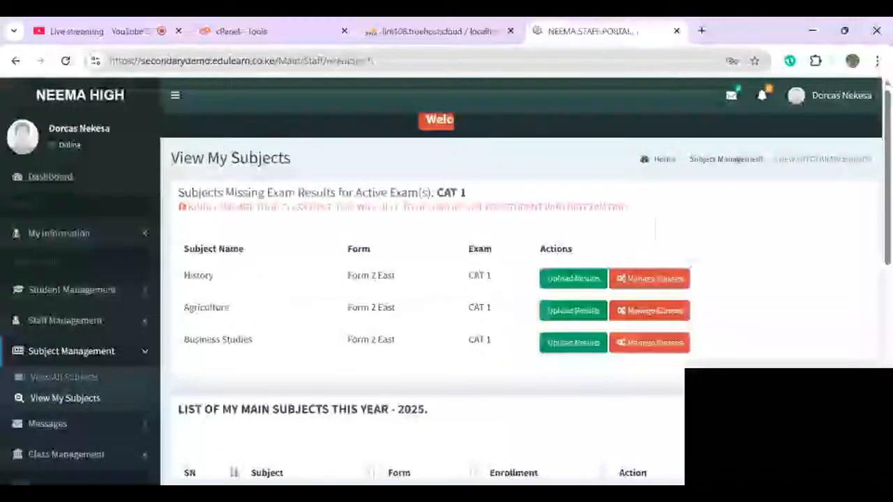
click(573, 278)
- Set the History marks out of 100 and enter 90 for the first student
click(279, 235)
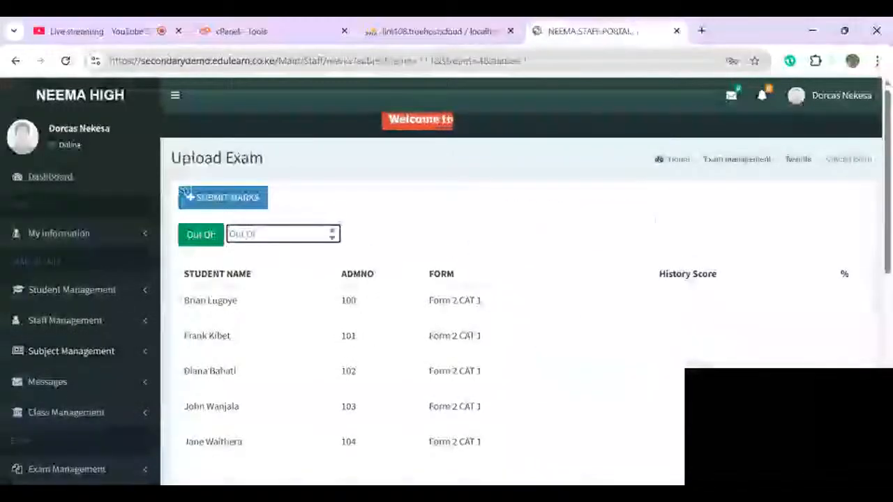
text(1000)
key(BackSpace)
click(680, 305)
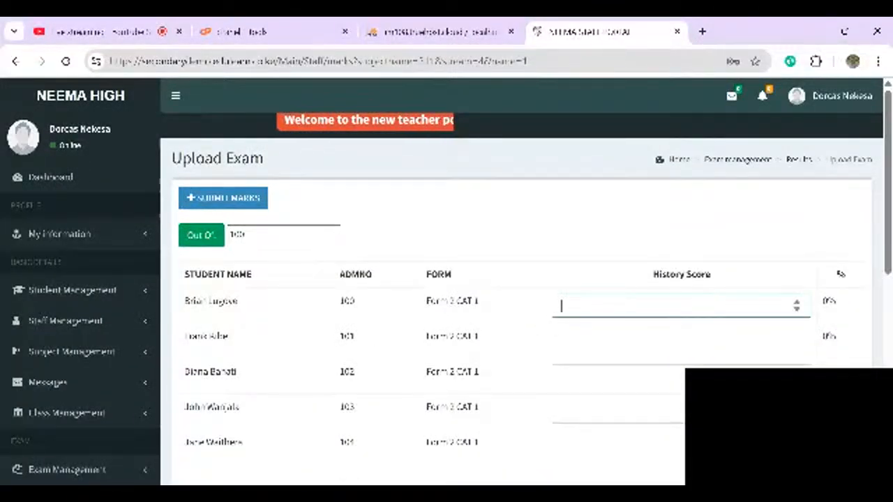
text(90)
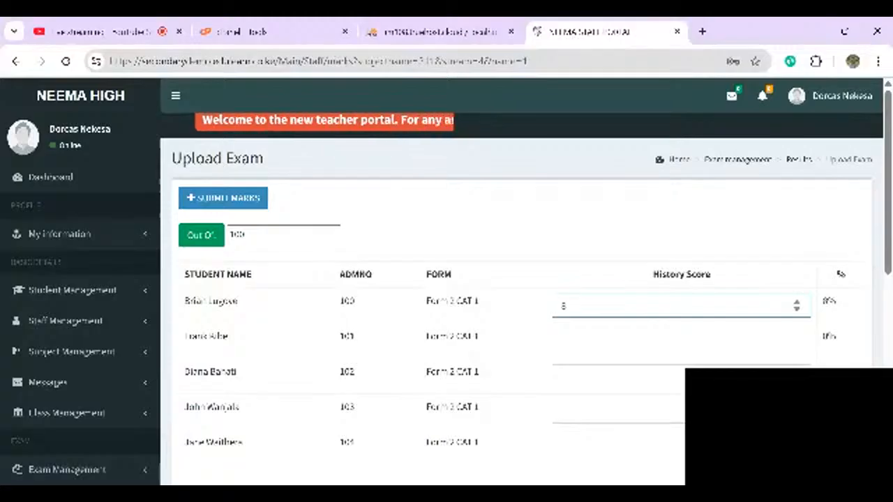
text(90)
key(BackSpace)
key(BackSpace)
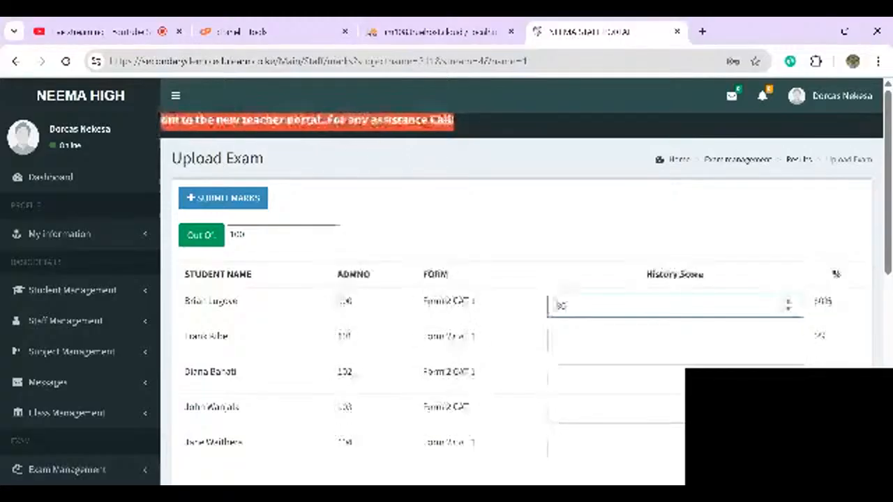
key(Tab)
text(90)
- Enter History scores 80, 78 and 55 for the remaining students and submit
key(Tab)
text(80)
key(Tab)
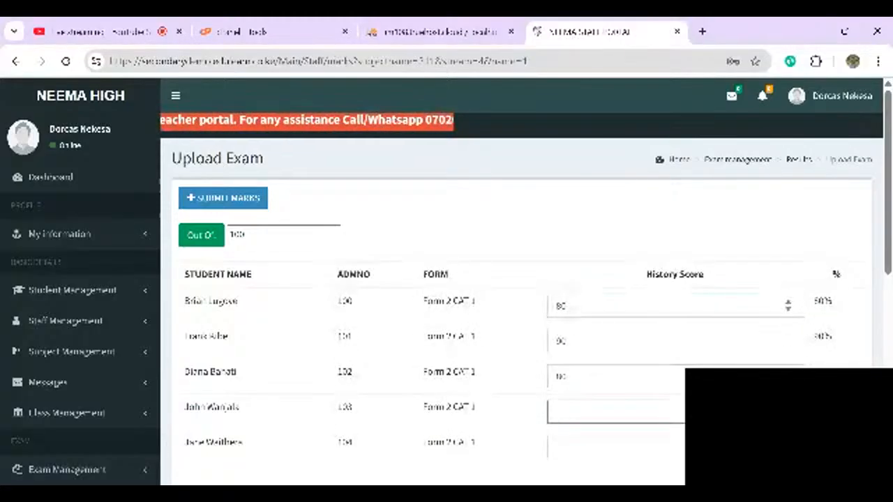
text(78)
key(Tab)
text(55)
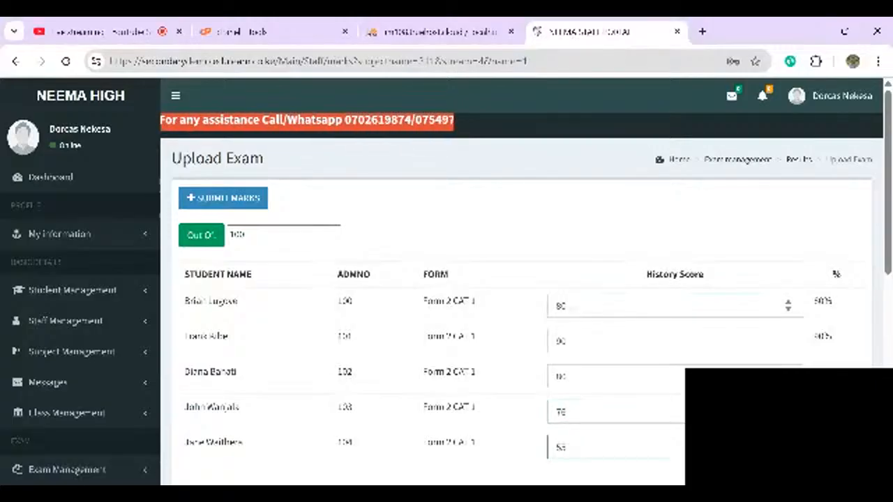
scroll(447, 284, down, 1)
scroll(447, 284, down, 1)
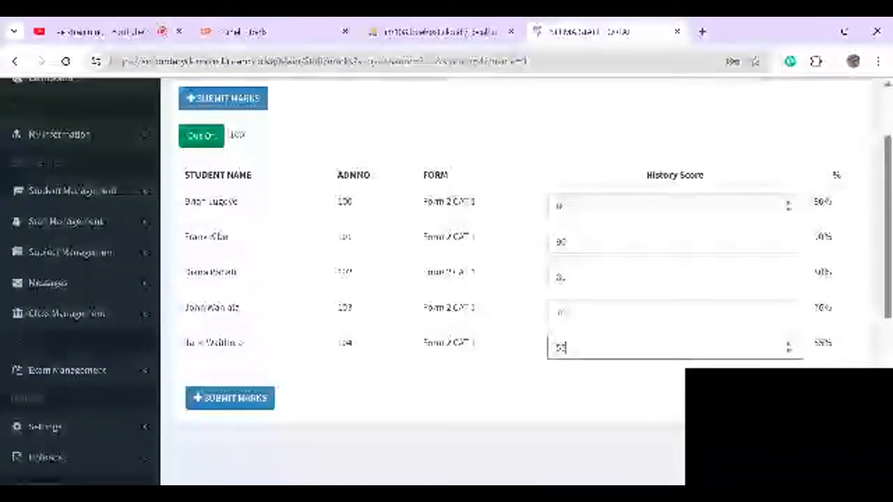
key(Return)
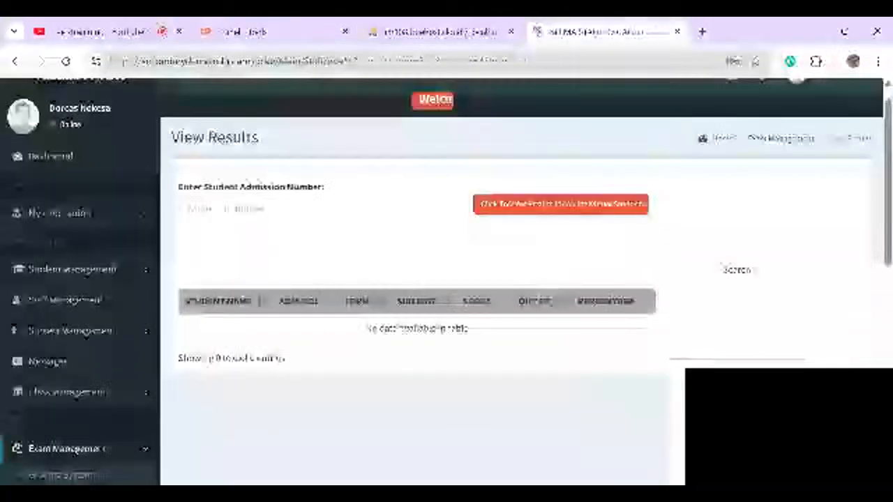
- Go to View My Subjects and start the Agriculture CAT 1 results upload
click(70, 321)
click(65, 345)
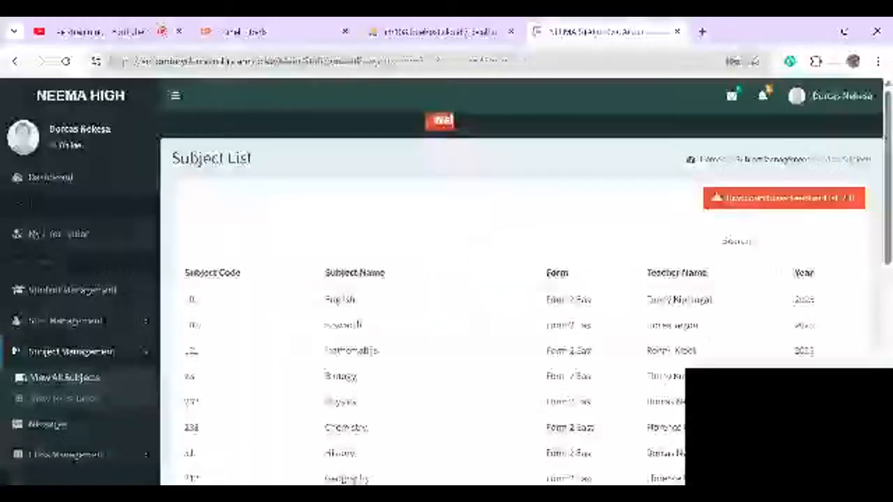
click(66, 399)
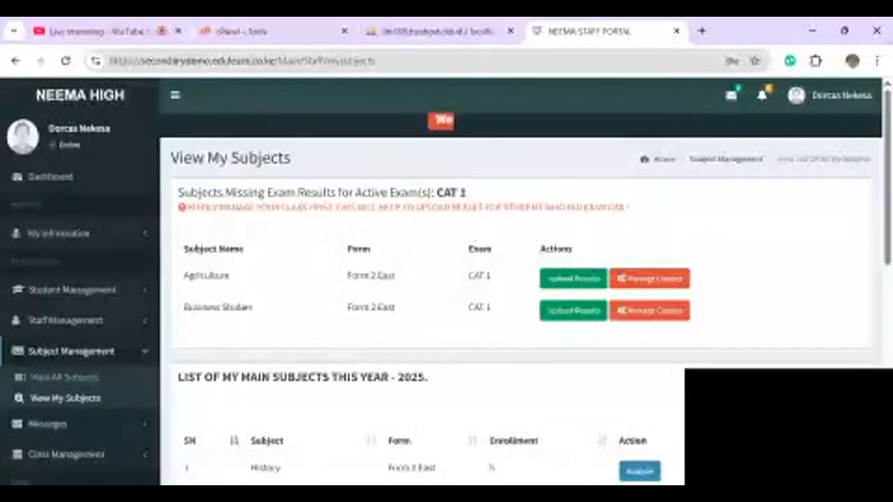
scroll(523, 279, down, 1)
scroll(523, 279, down, 1)
scroll(523, 279, up, 2)
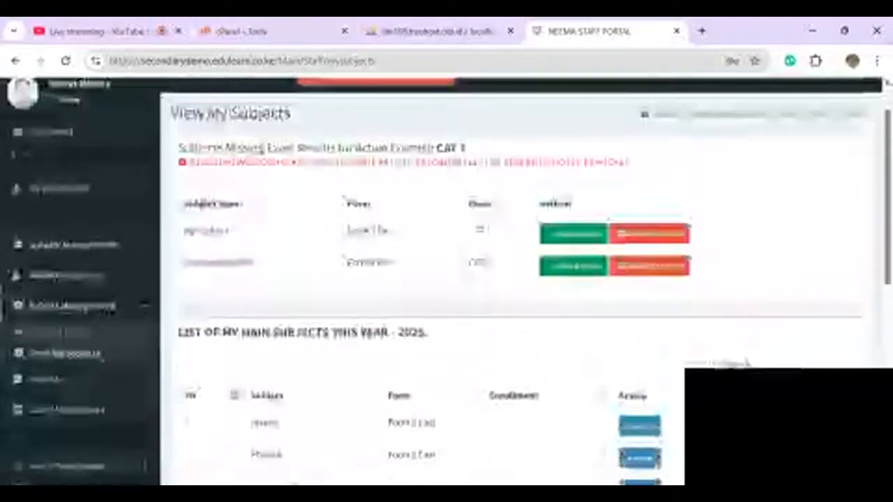
click(568, 231)
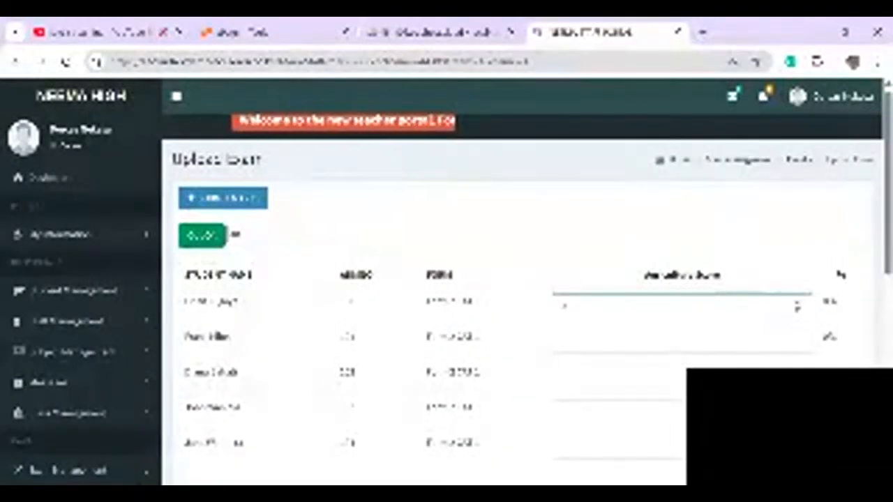
- Enter Agriculture scores 80, 60 and 70, clearing the invalid third and fifth entries
text(80)
click(556, 377)
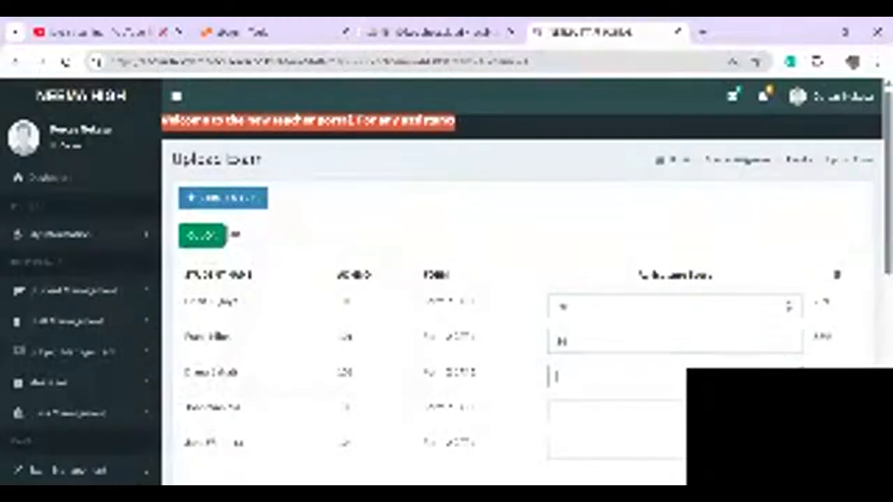
text(60)
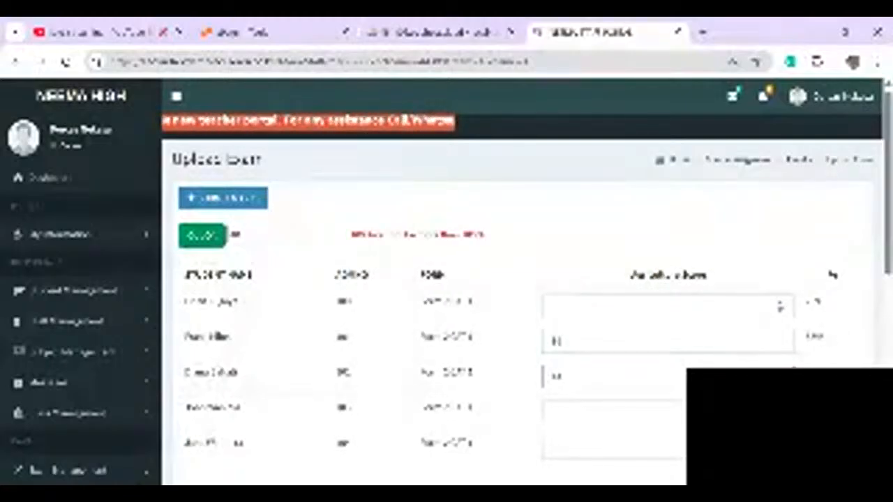
key(BackSpace)
key(BackSpace)
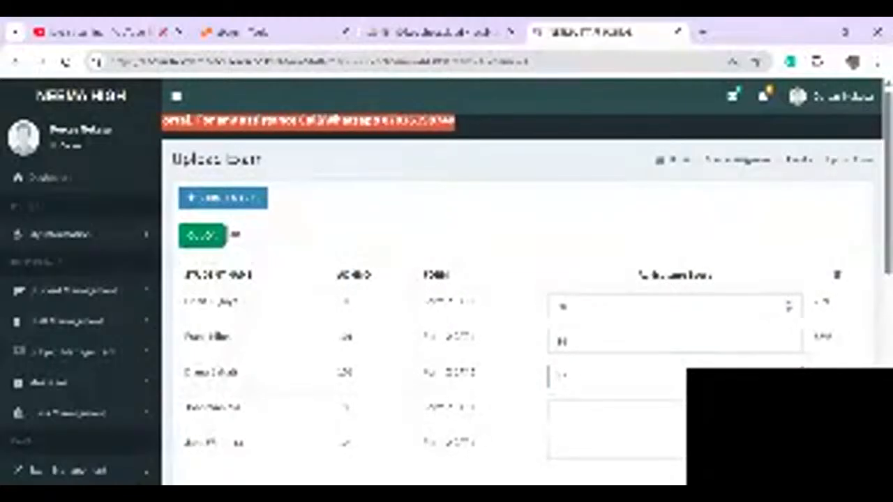
key(Tab)
text(70)
key(Tab)
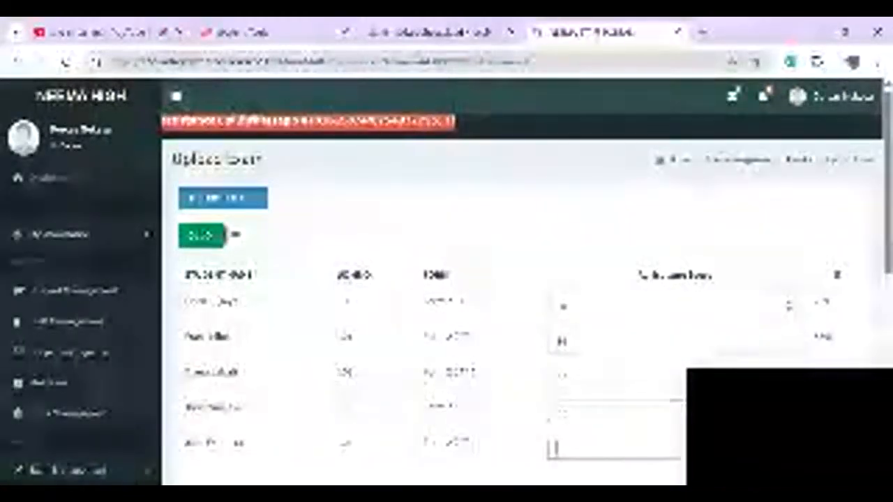
text(80)
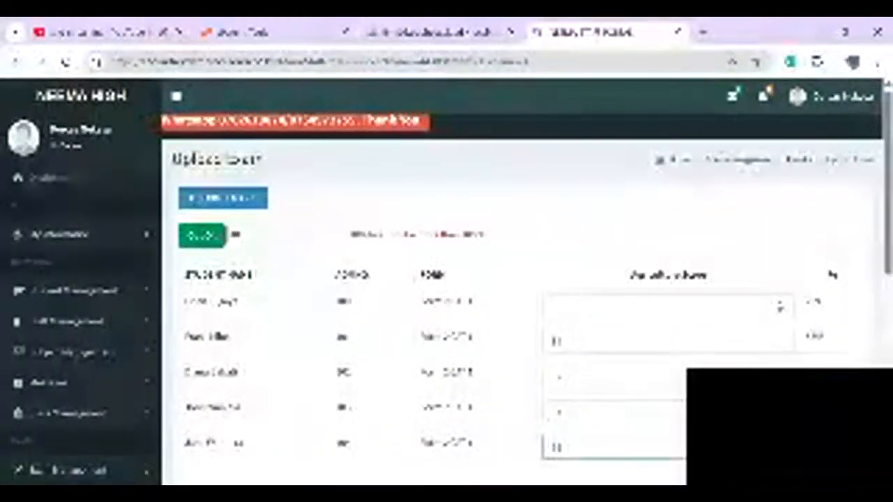
key(BackSpace)
key(BackSpace)
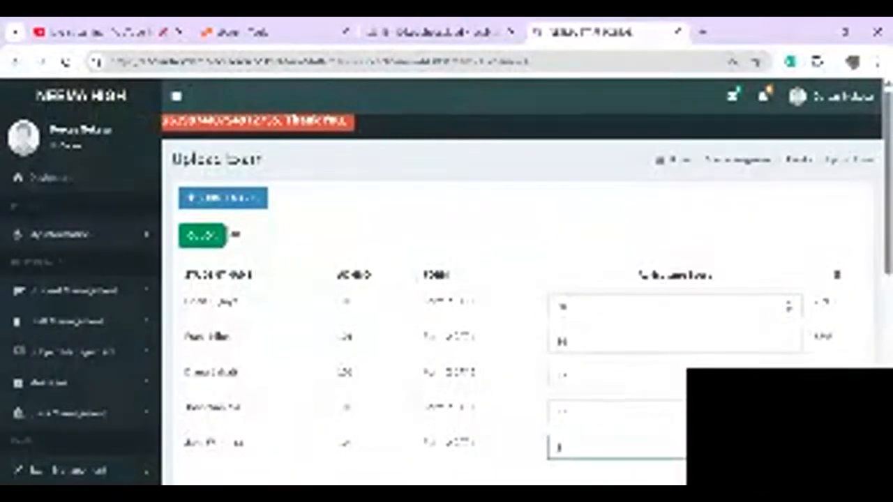
- Submit the Agriculture scores and dismiss the confirmation alert
scroll(675, 306, down, 1)
scroll(524, 279, down, 2)
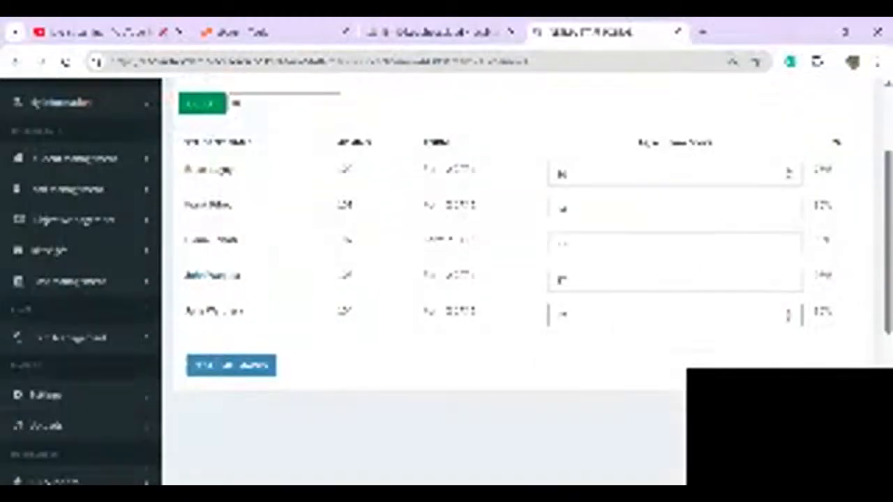
click(231, 365)
key(Return)
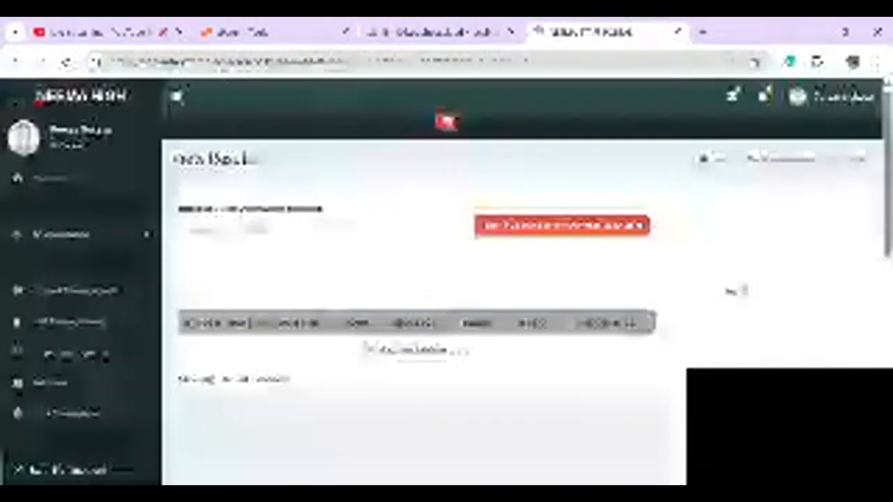
- Go to View My Subjects and start the Business Studies CAT 1 upload
scroll(432, 293, down, 2)
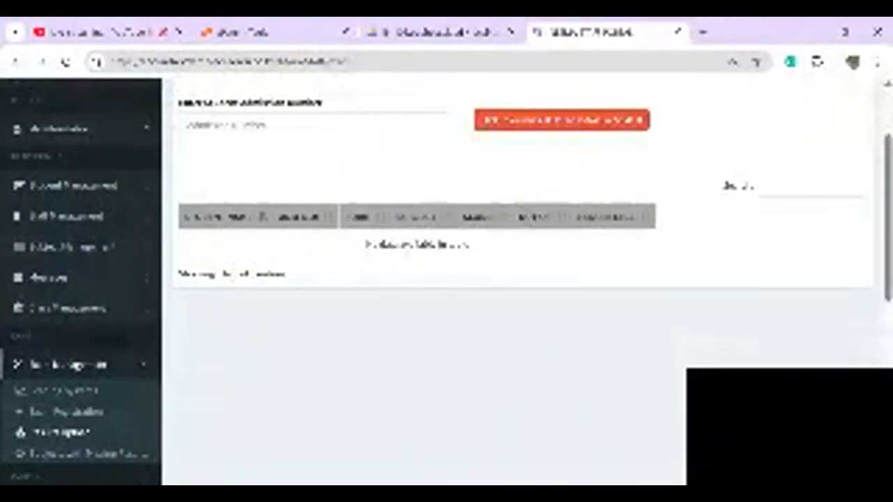
click(73, 247)
click(23, 294)
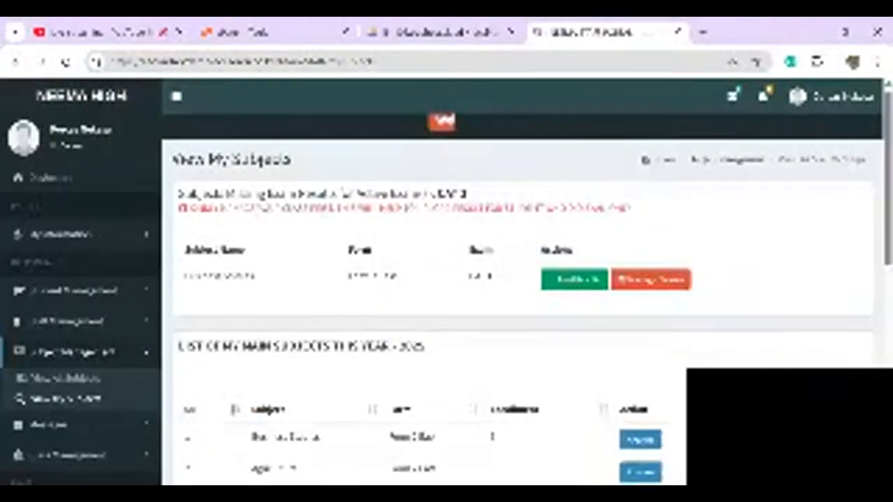
click(574, 279)
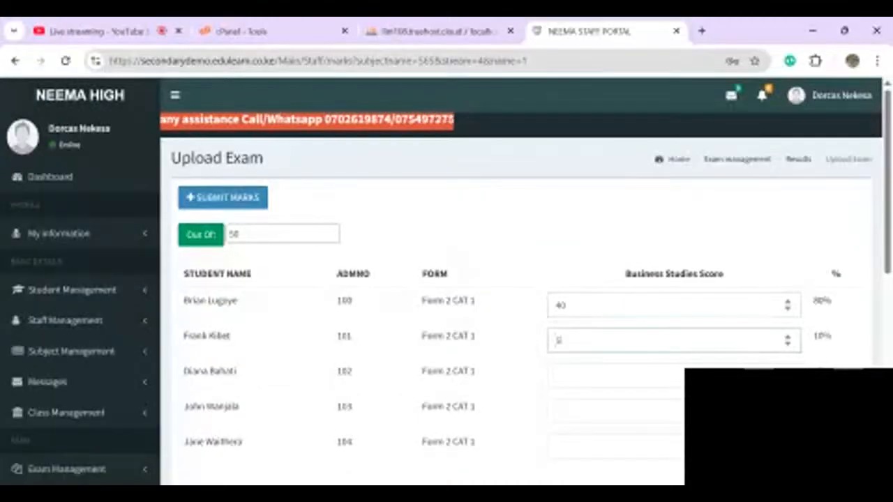
- Submit Business Studies scores 5, 45, 55 and 38, then return to View My Subjects
text(5)
key(Tab)
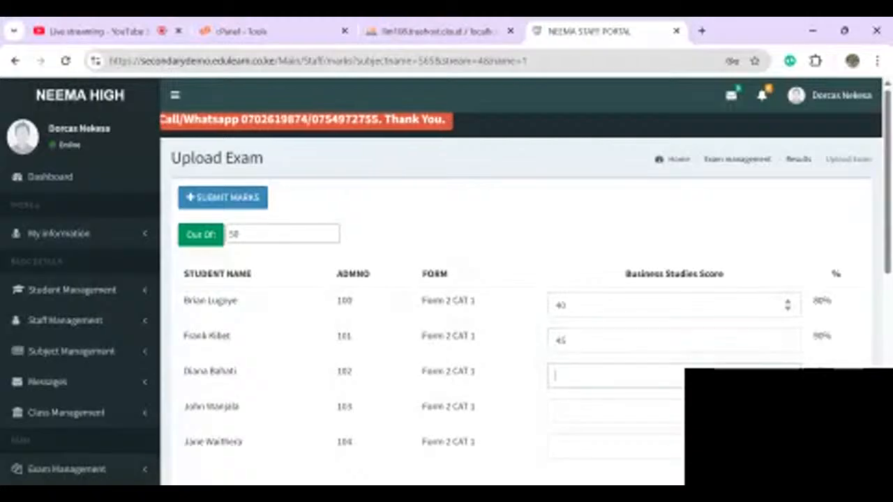
text(45)
key(Tab)
text(5)
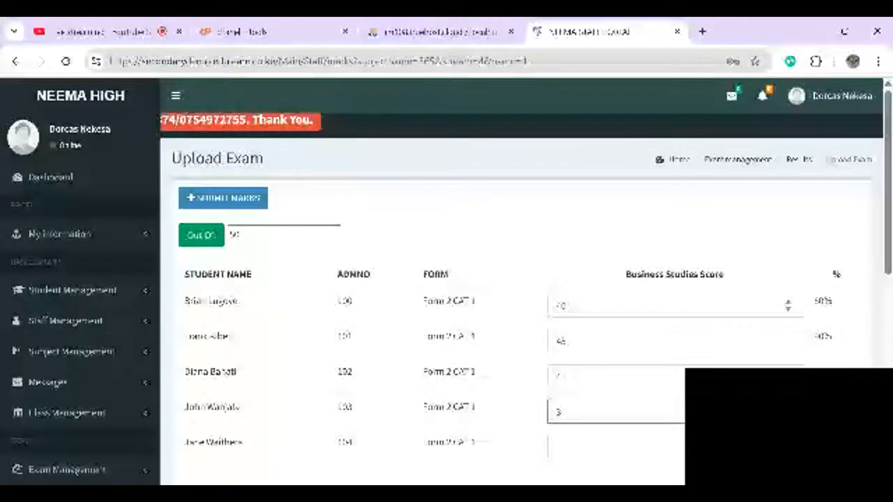
text(5)
key(Tab)
text(38)
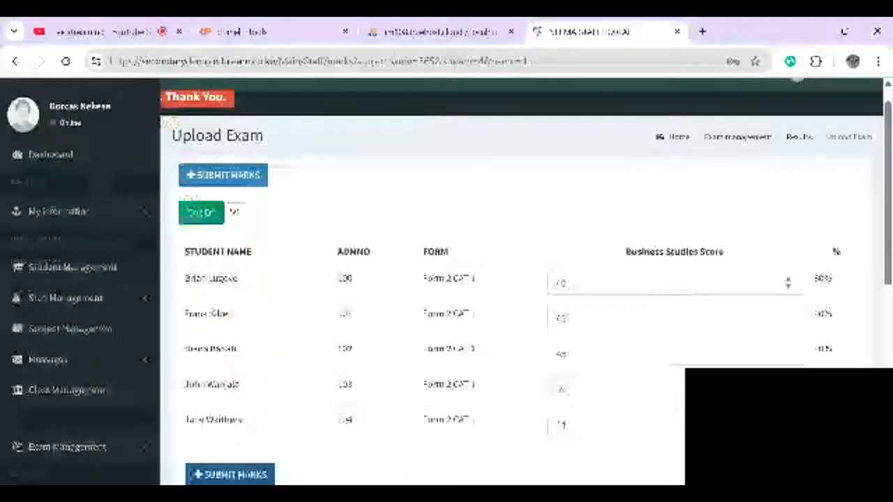
key(Return)
key(Return)
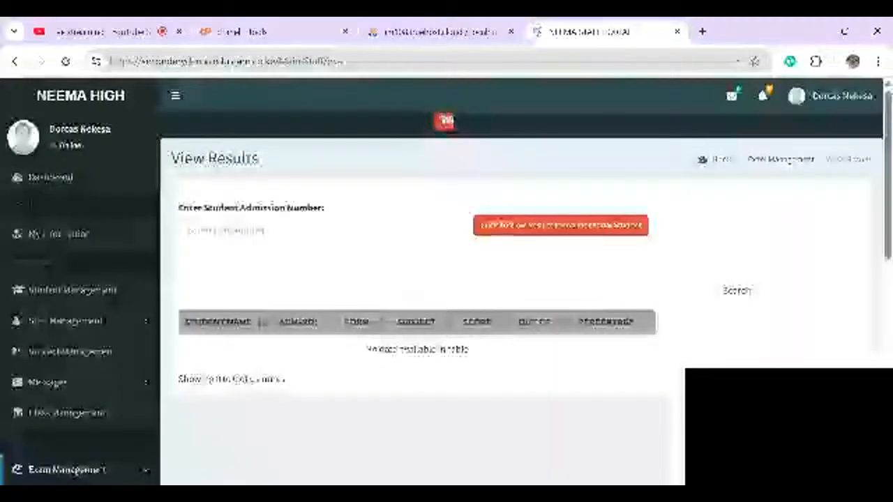
click(70, 351)
click(66, 399)
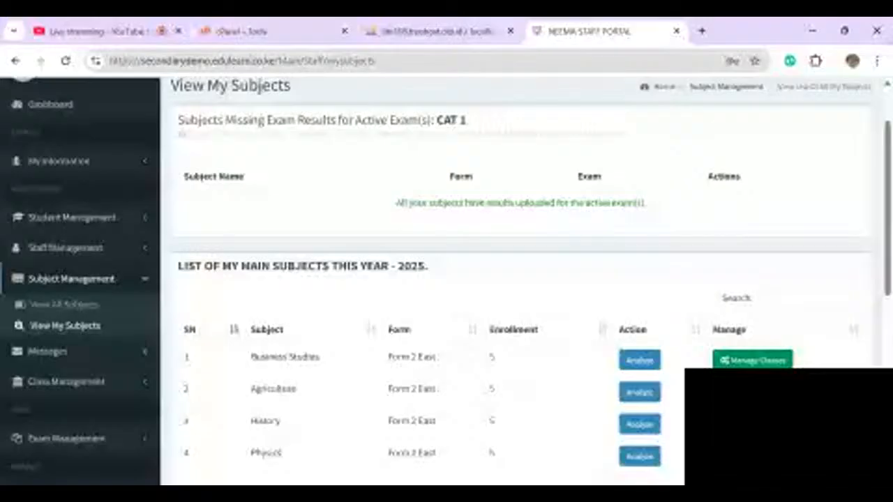
scroll(446, 279, down, 1)
click(639, 327)
scroll(446, 279, down, 1)
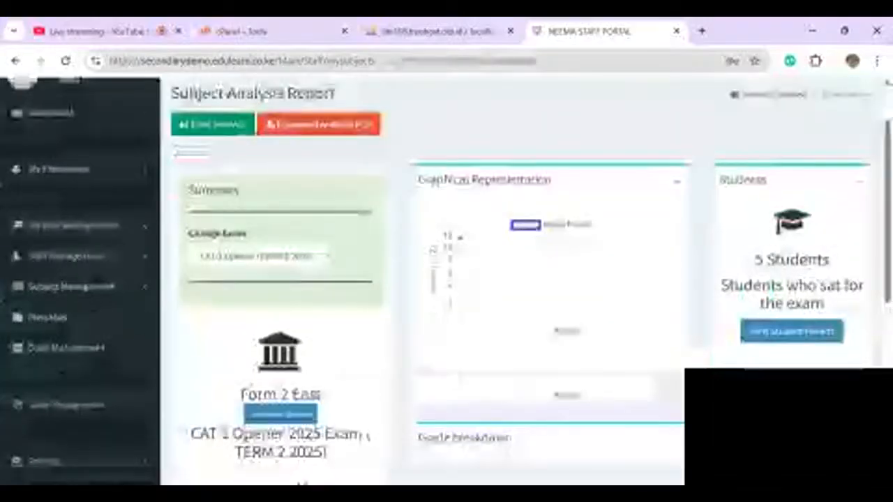
scroll(446, 279, down, 2)
scroll(447, 279, down, 2)
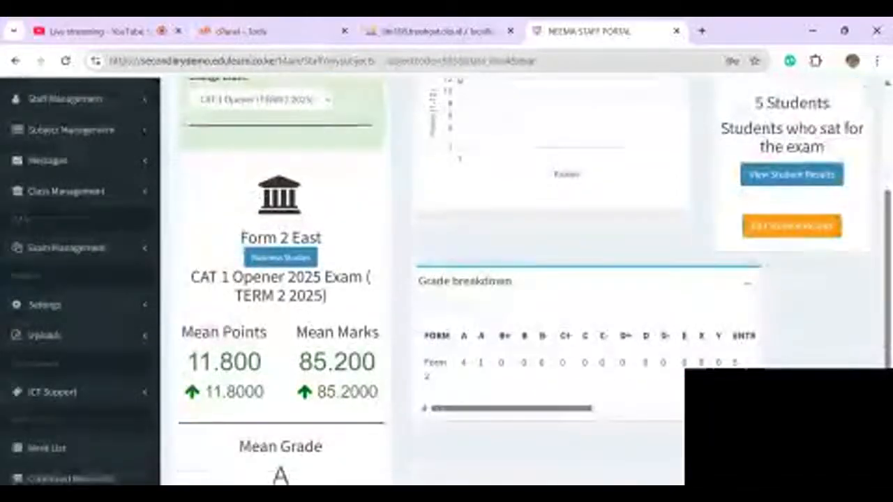
scroll(558, 356, right, 4)
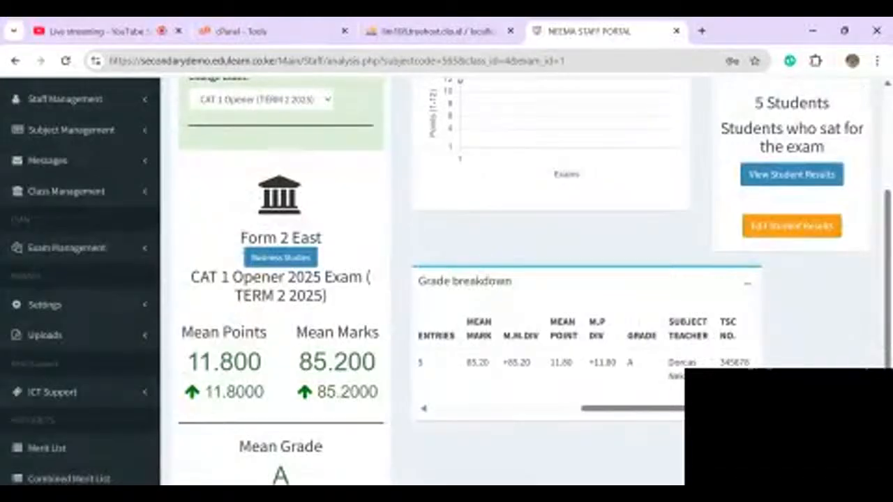
scroll(447, 279, down, 1)
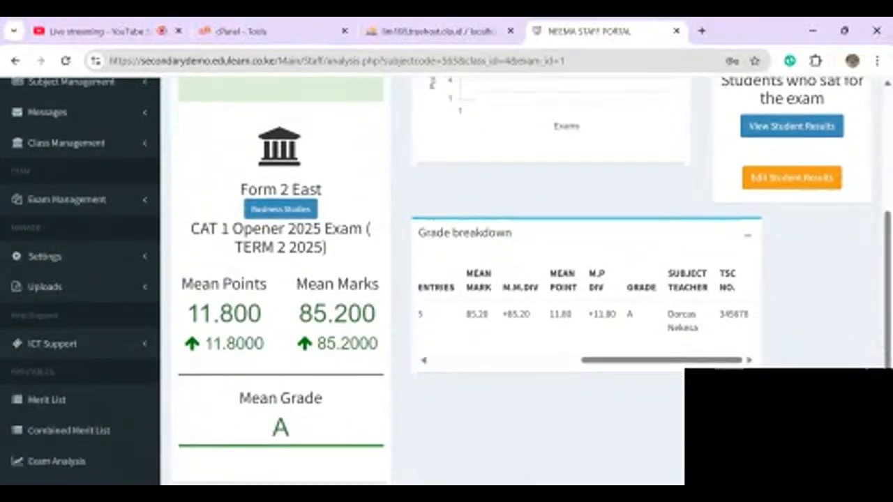
scroll(447, 279, up, 5)
scroll(85, 251, down, 2)
click(84, 246)
click(73, 291)
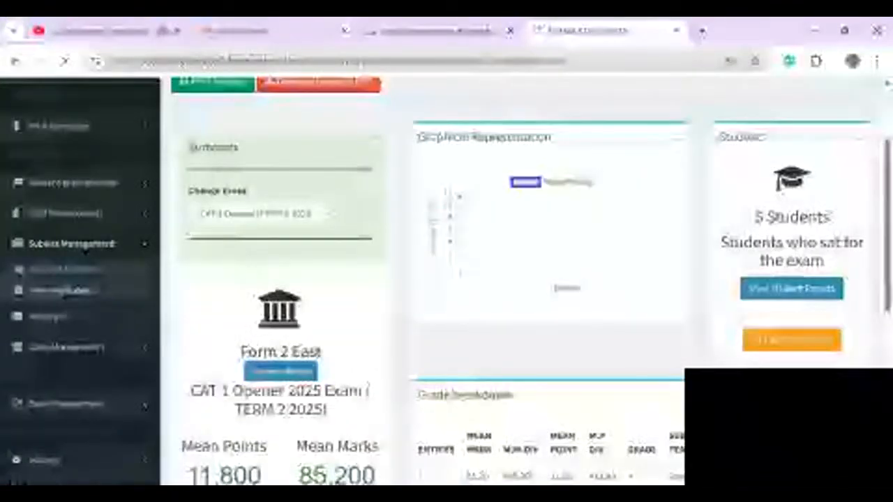
scroll(447, 279, down, 3)
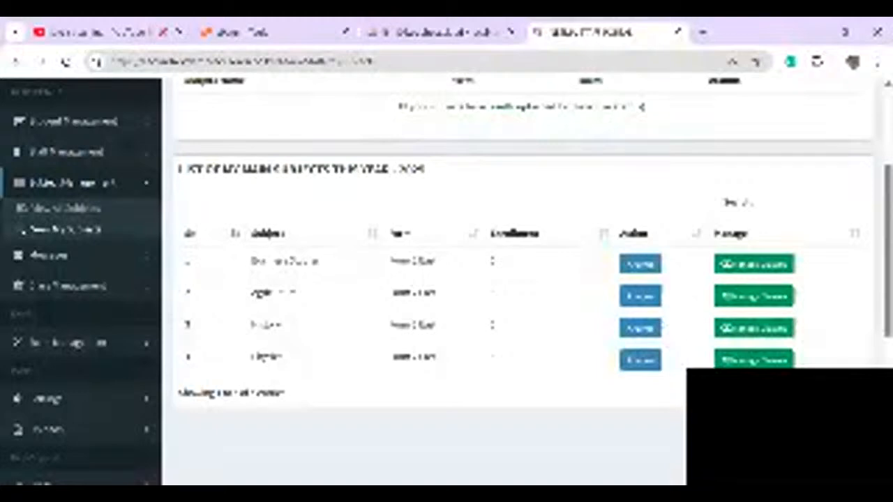
scroll(446, 279, up, 3)
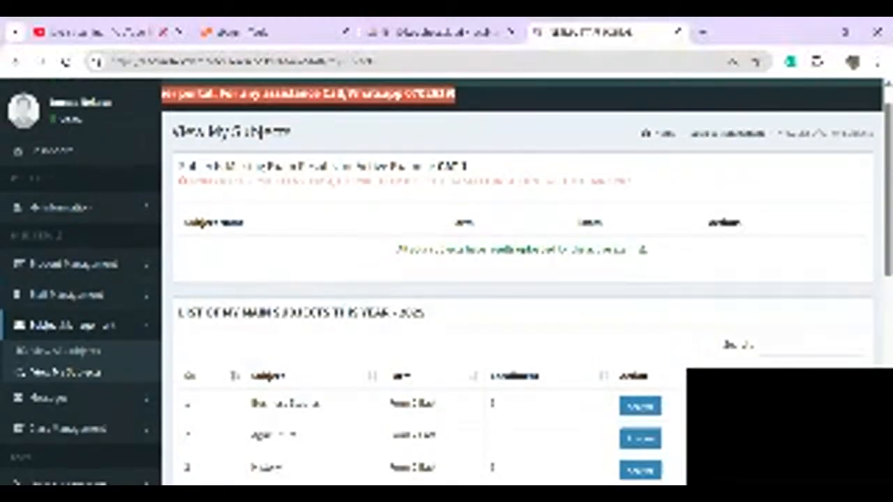
scroll(447, 279, up, 1)
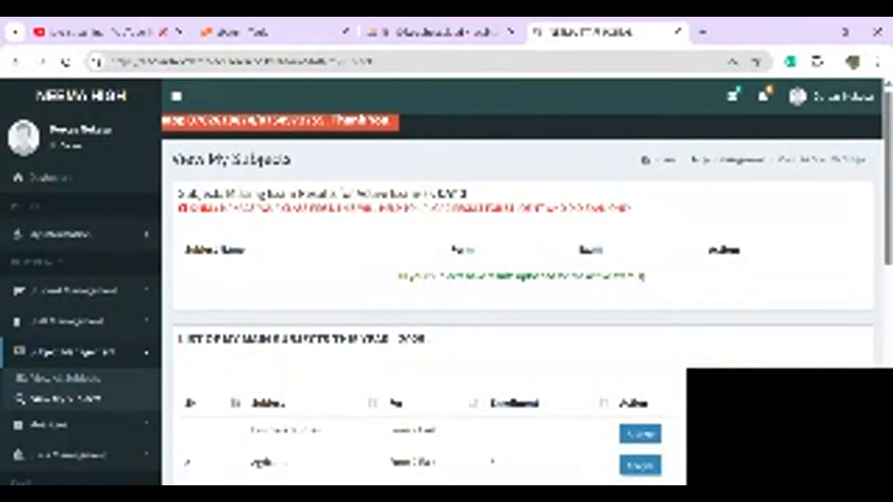
- Sign back in to the staff portal, dismissing the saved-passwords prompt
click(842, 97)
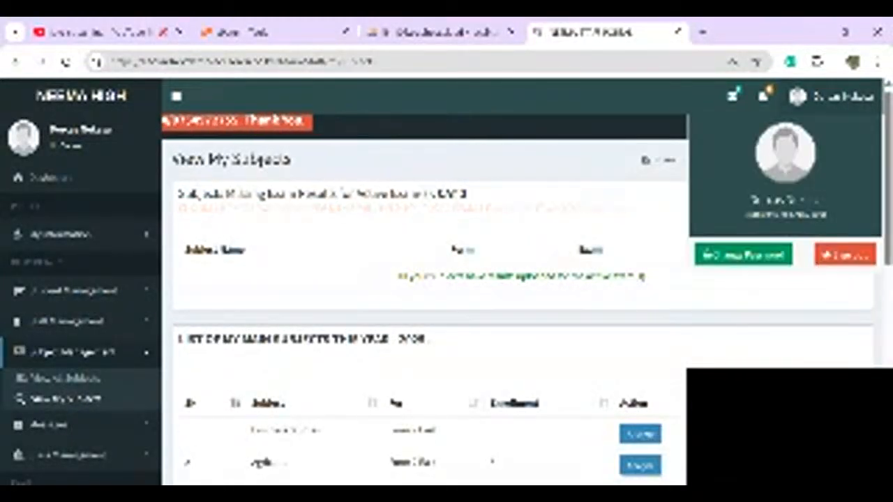
click(845, 255)
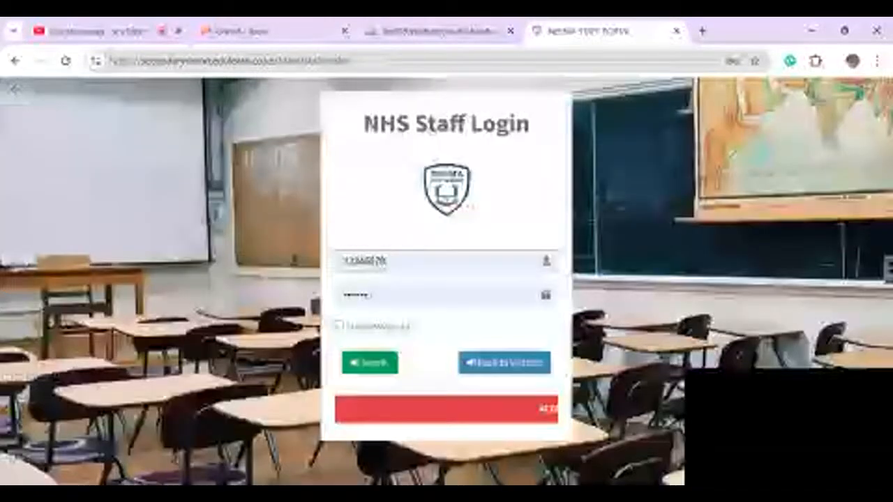
click(382, 262)
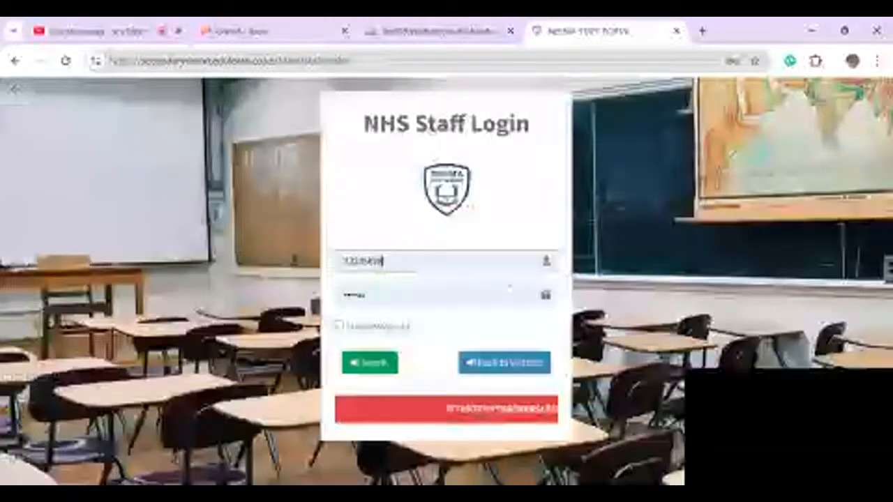
click(370, 363)
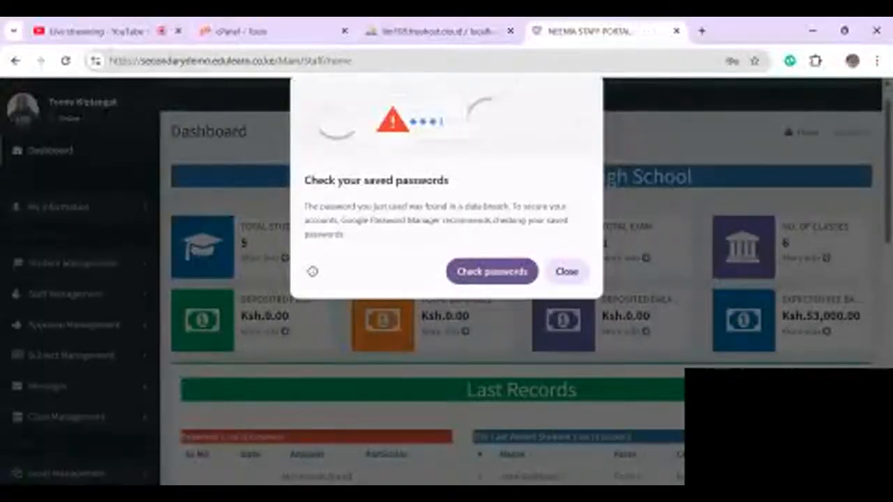
click(567, 271)
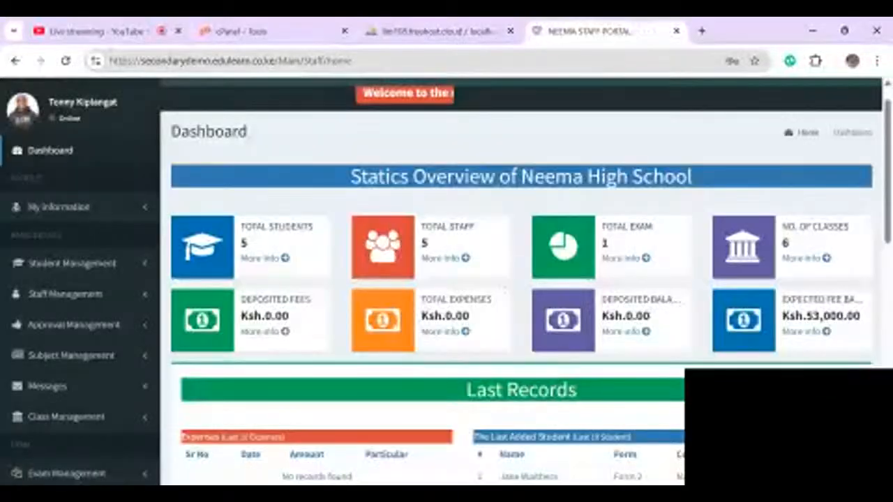
scroll(447, 279, down, 5)
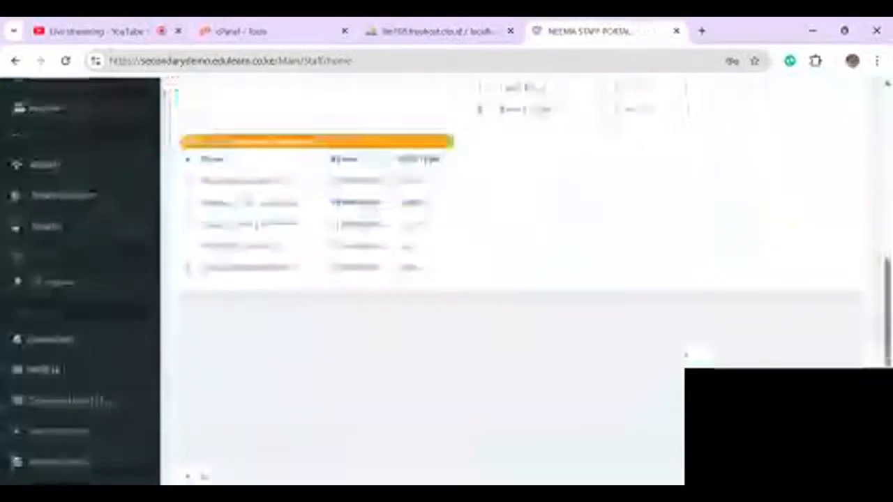
scroll(446, 279, up, 3)
- Open the Results Upload sheet for Form 2 East, CAT 1 Opener Exam, Kiswahili
click(67, 244)
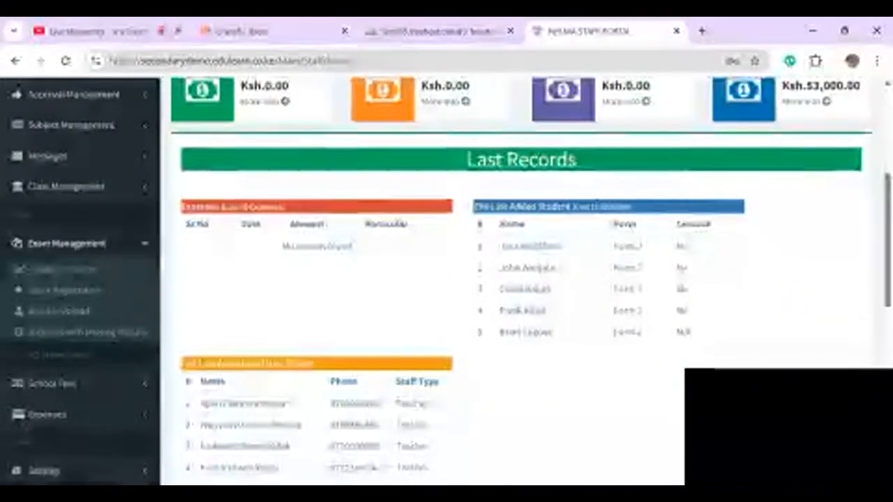
click(59, 312)
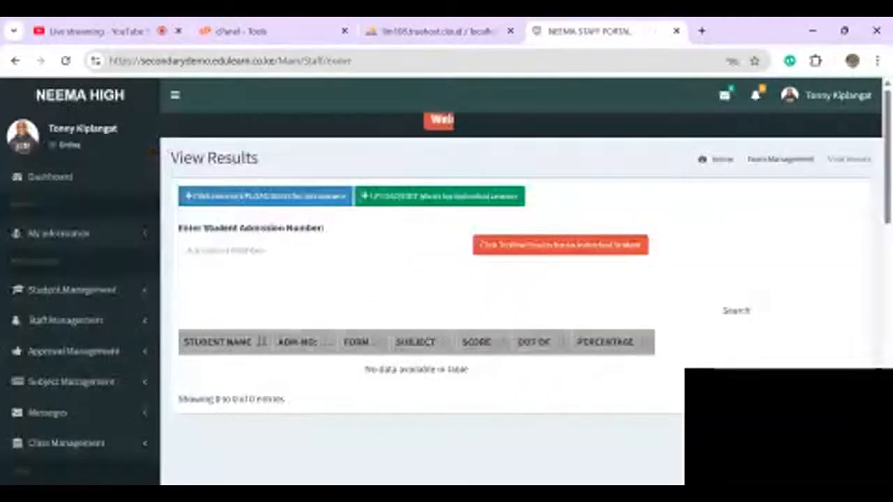
click(267, 196)
click(492, 160)
click(492, 200)
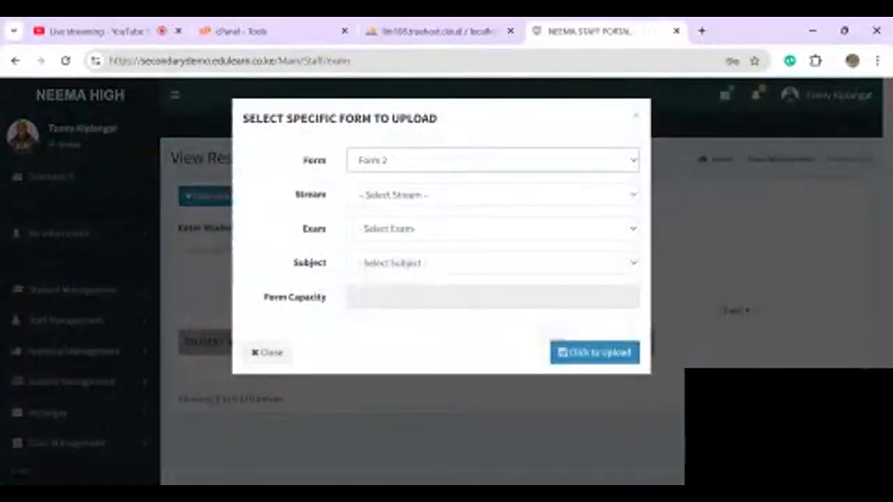
click(492, 195)
click(493, 223)
click(492, 229)
click(493, 258)
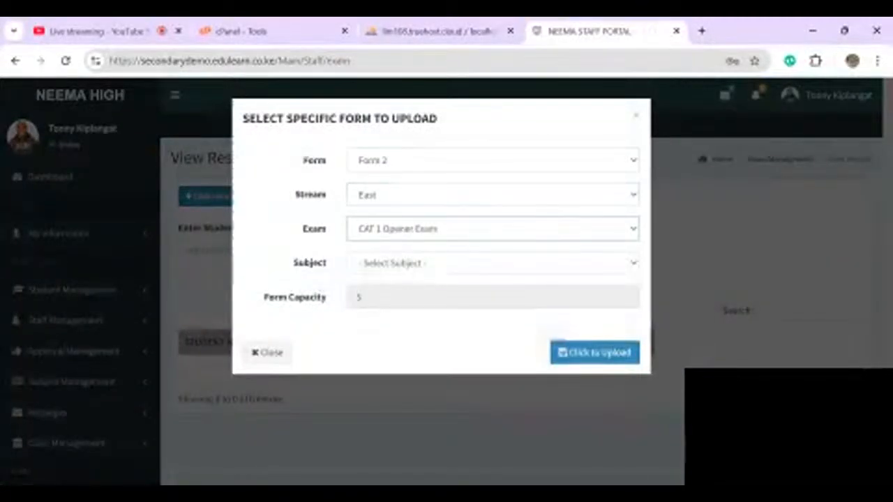
click(492, 263)
click(493, 300)
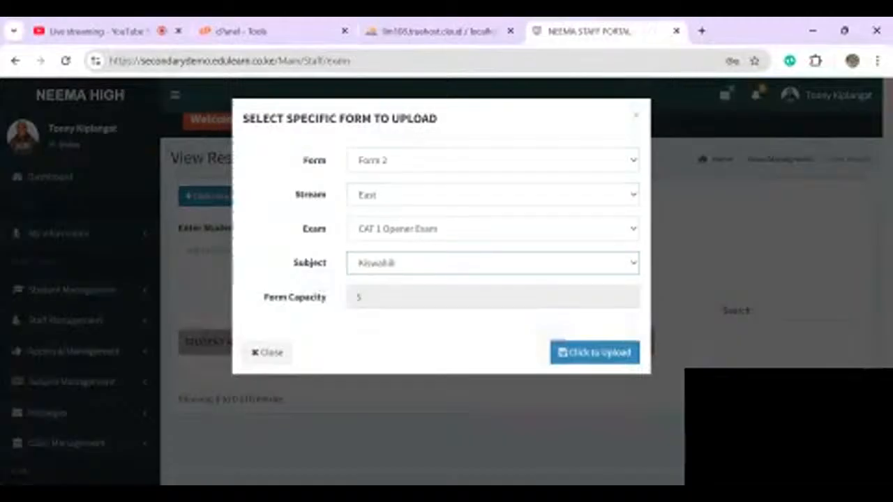
click(594, 352)
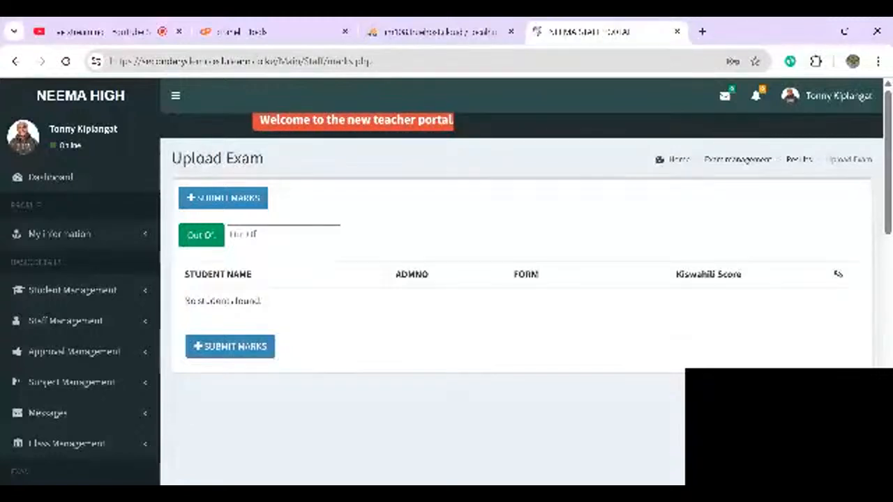
- Confirm the Kiswahili marks sheet lists no students and expand Subject Management
scroll(447, 279, down, 3)
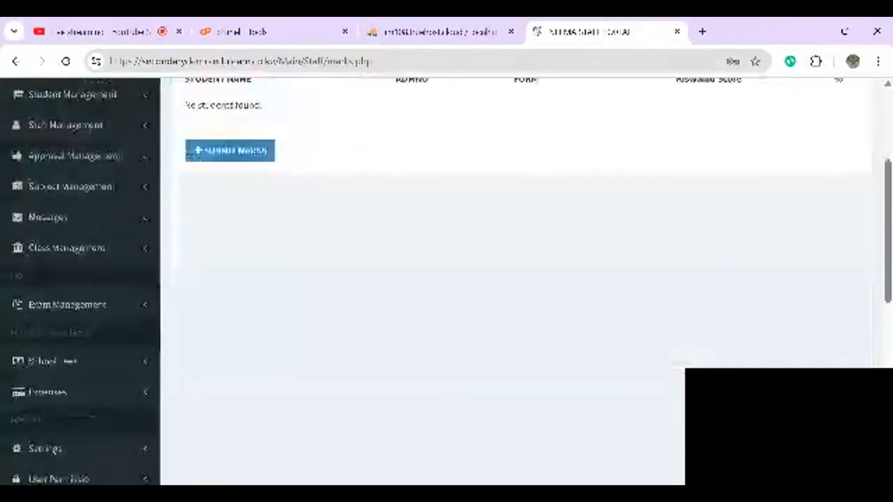
scroll(446, 279, up, 1)
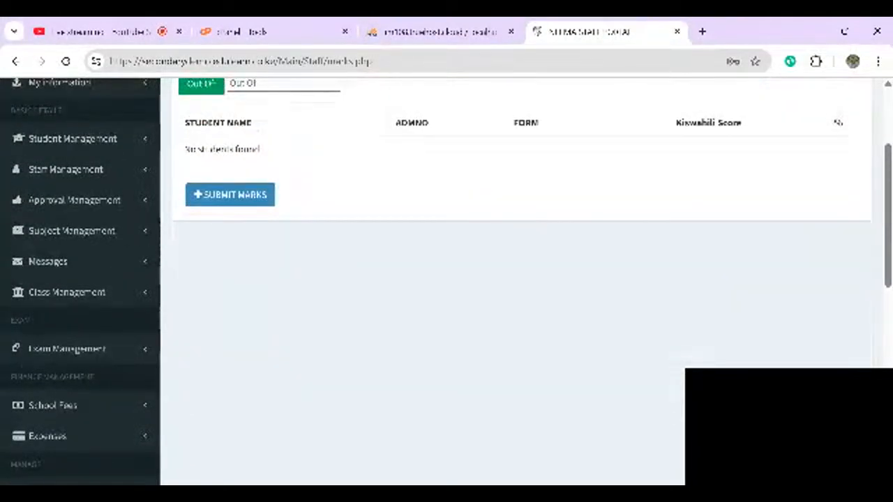
click(71, 231)
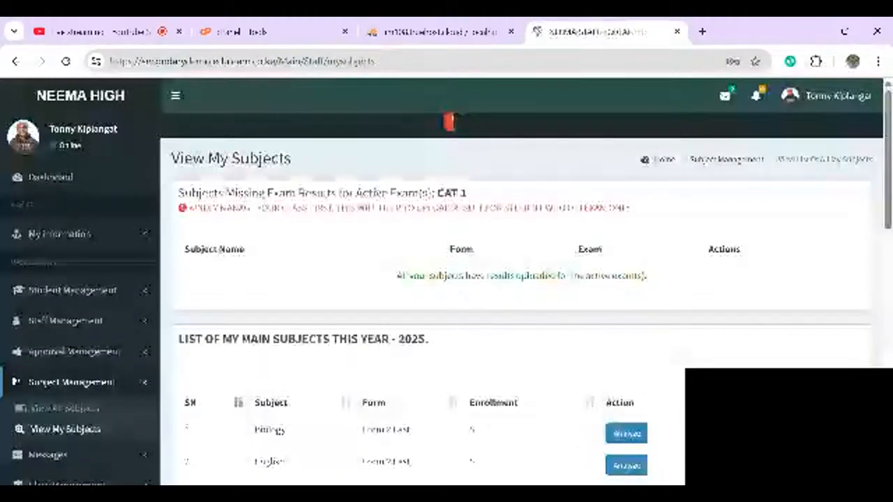
- Copy the last teacher's employee ID from the Employee List
scroll(446, 279, down, 2)
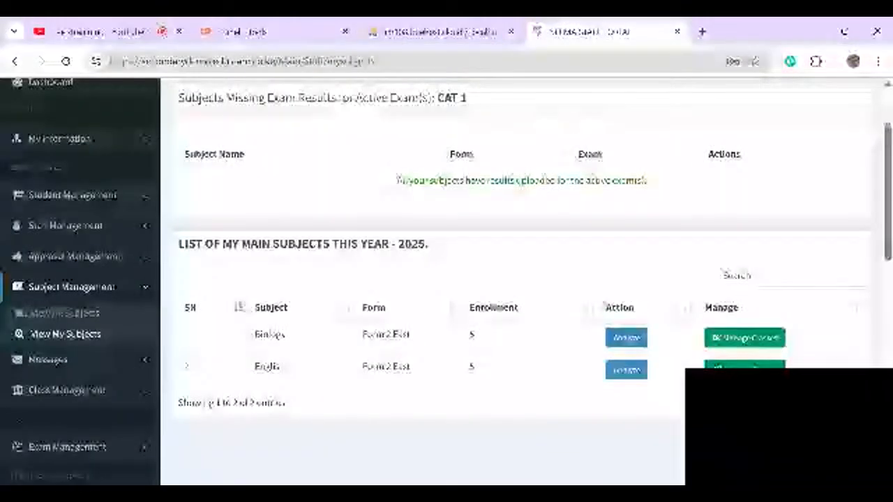
scroll(447, 279, up, 1)
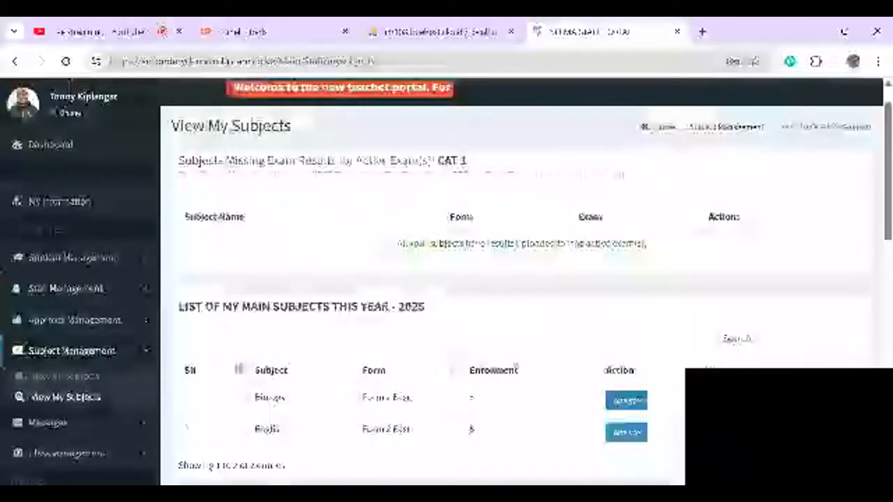
click(66, 289)
click(50, 314)
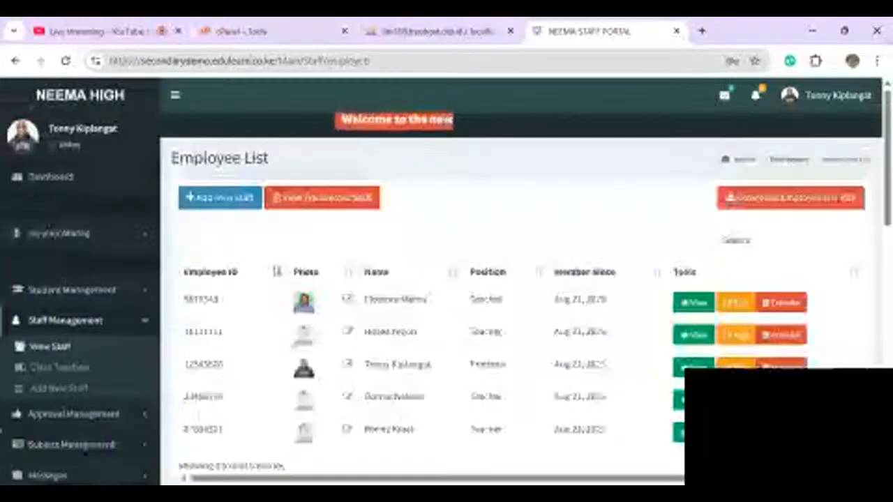
double_click(203, 429)
key(ctrl+c)
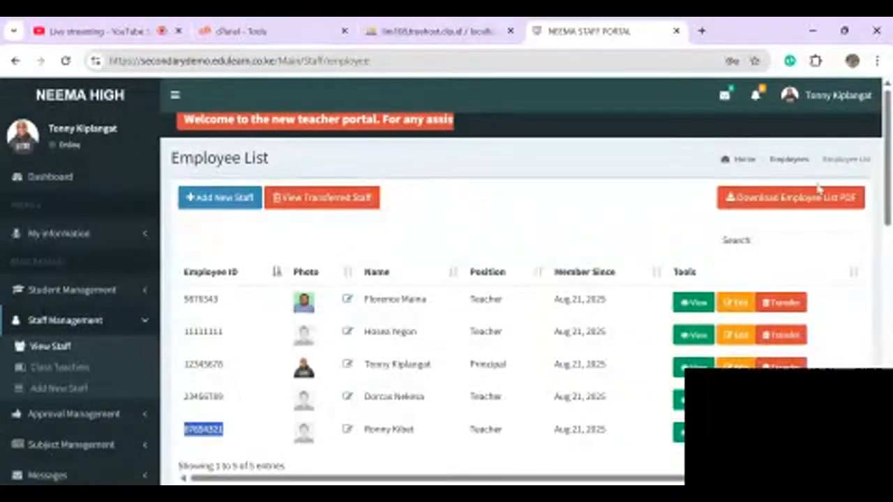
- Sign out and select the prefilled username on the login page
click(822, 98)
click(840, 255)
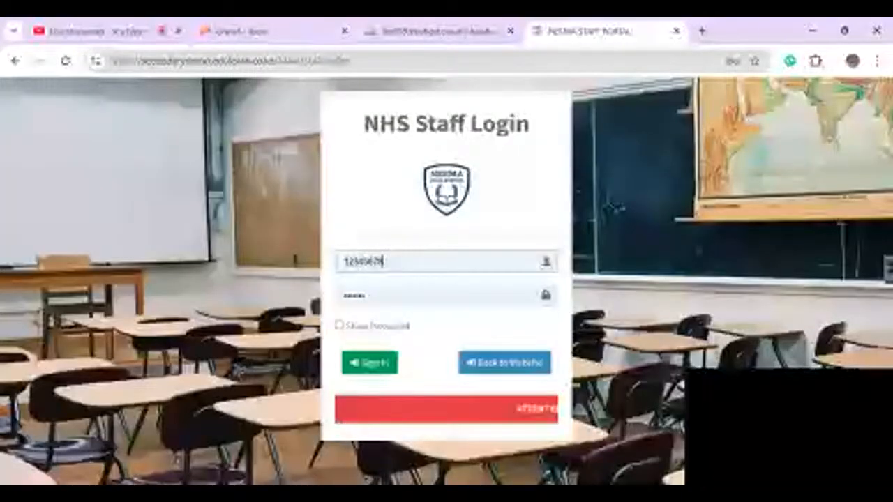
double_click(383, 261)
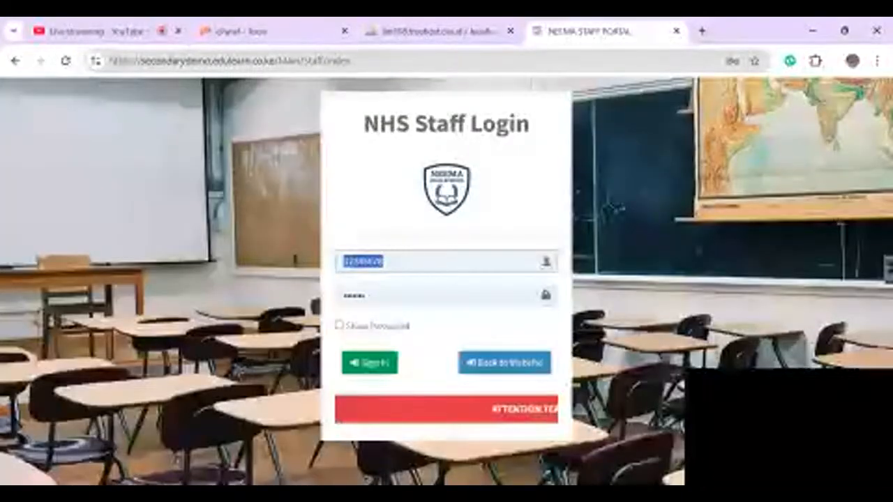
- Sign in as the other teacher using the pasted employee ID
key(BackSpace)
key(ctrl+v)
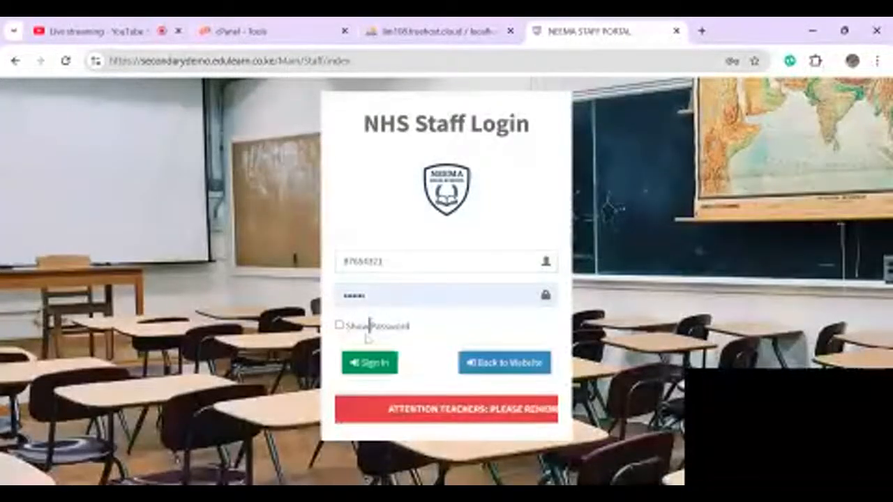
click(360, 362)
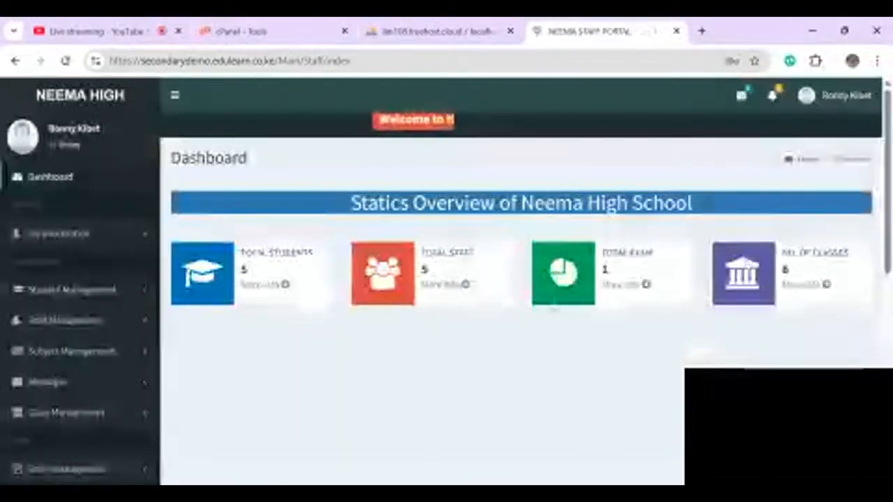
scroll(460, 422, down, 3)
scroll(447, 279, up, 2)
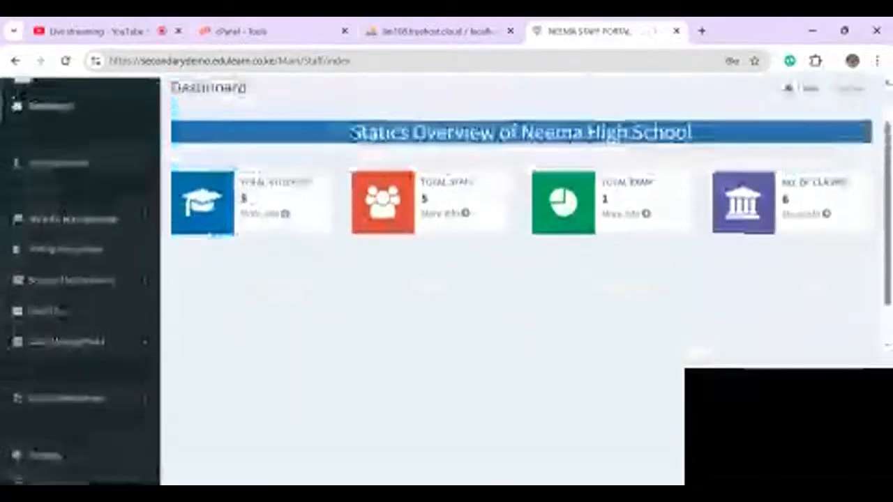
- Enrol all five Form 2 East students in Mathematics and open its marks upload
click(71, 290)
click(65, 338)
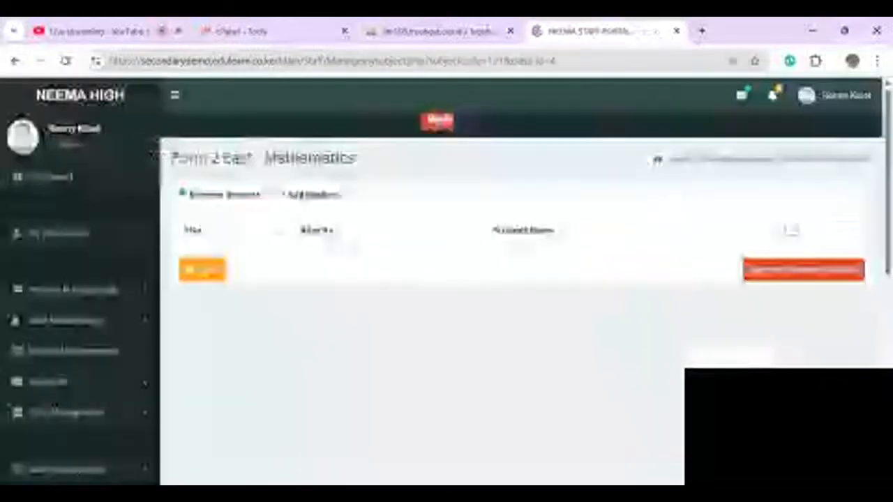
click(281, 195)
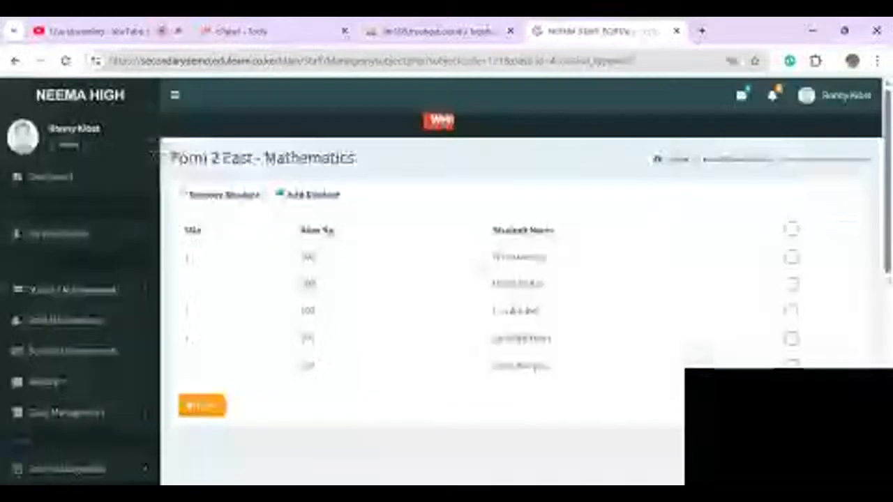
click(791, 229)
click(203, 406)
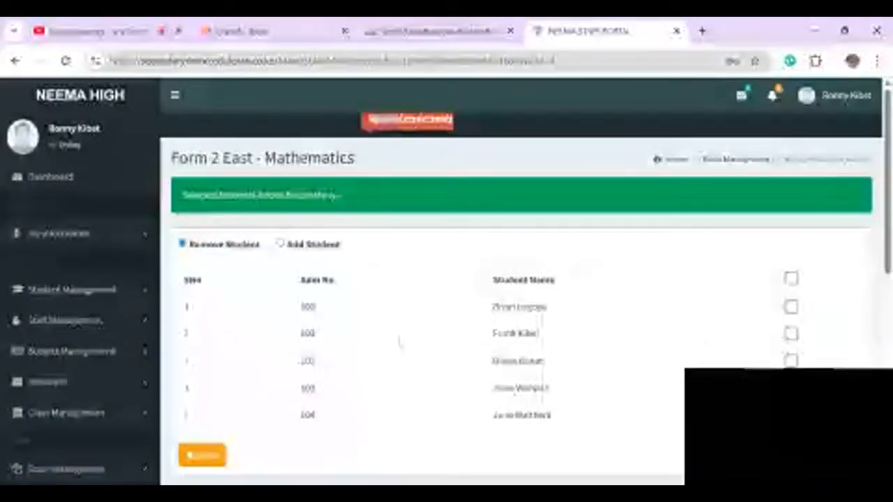
click(202, 457)
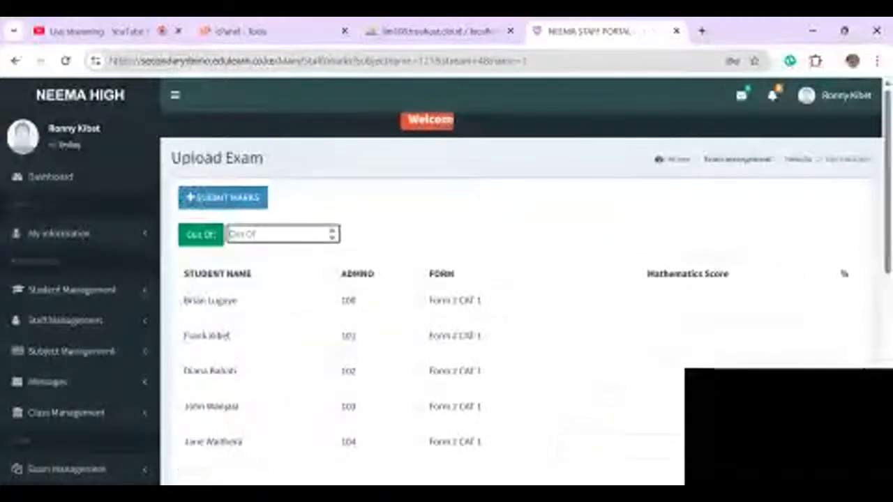
- Set Mathematics marks out of 80 and enter scores 78, 60, 72, 56 and 58
text(80)
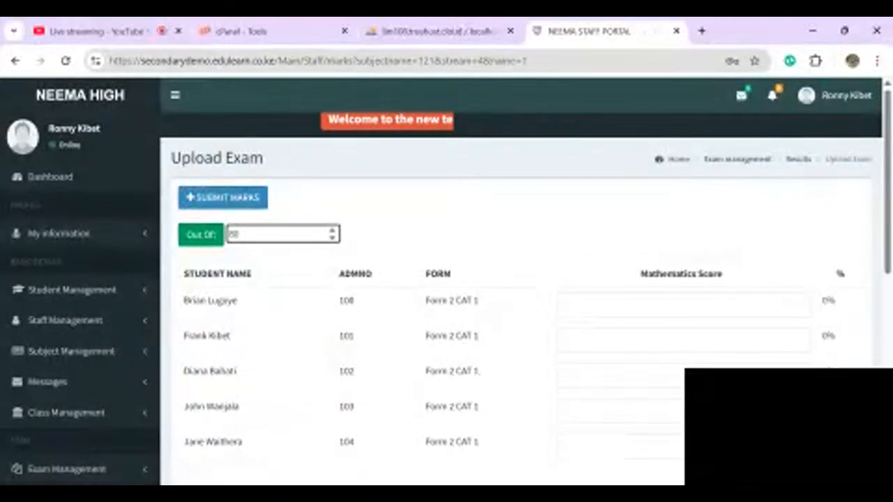
key(Tab)
text(7)
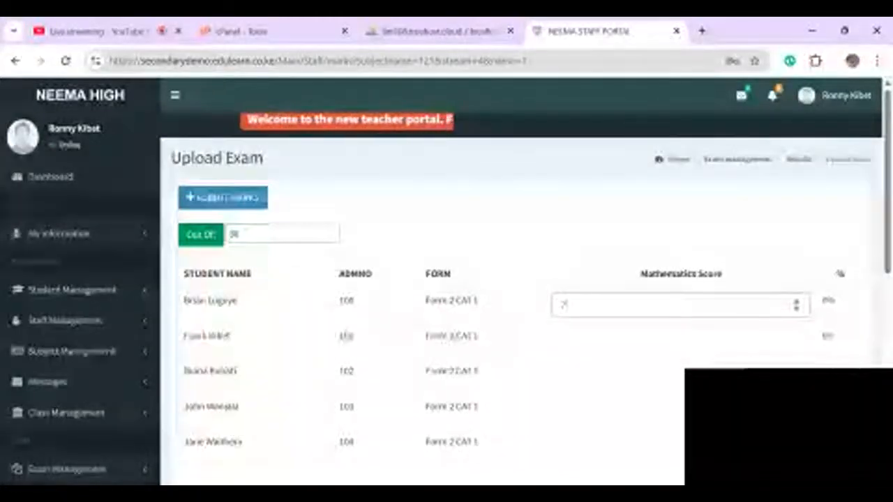
text(8)
key(Tab)
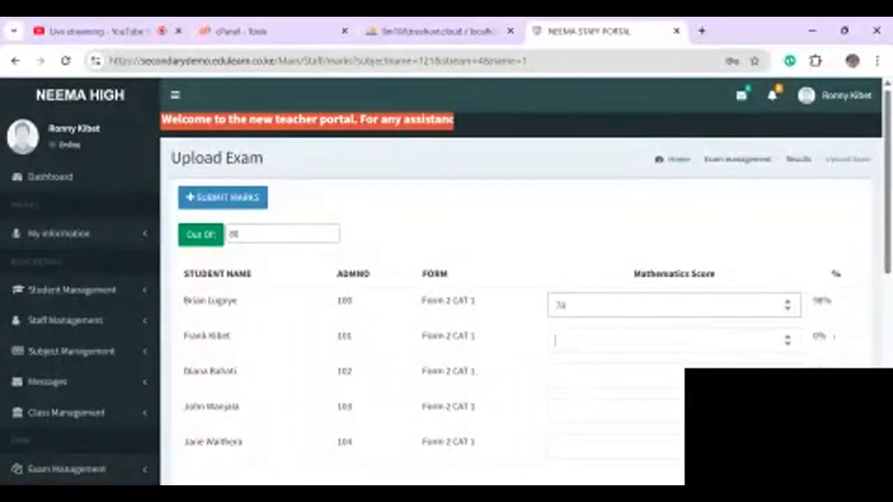
text(60)
key(Tab)
text(72)
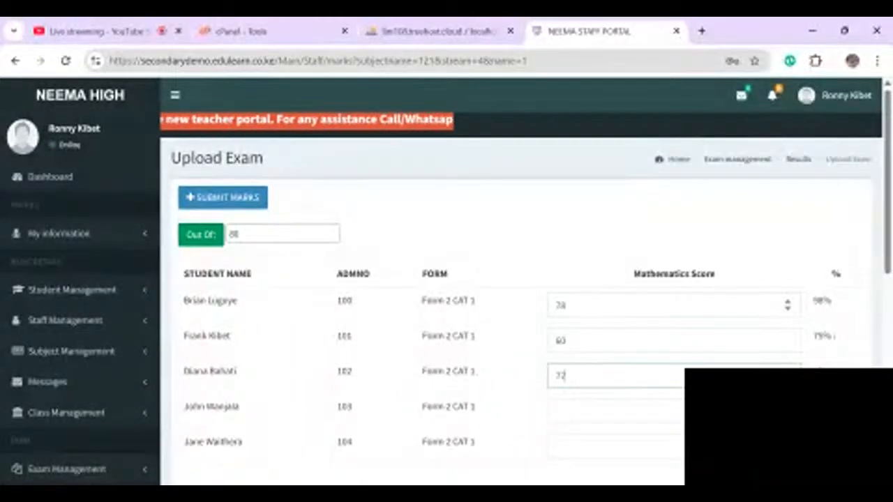
key(Tab)
text(56)
key(Tab)
text(5)
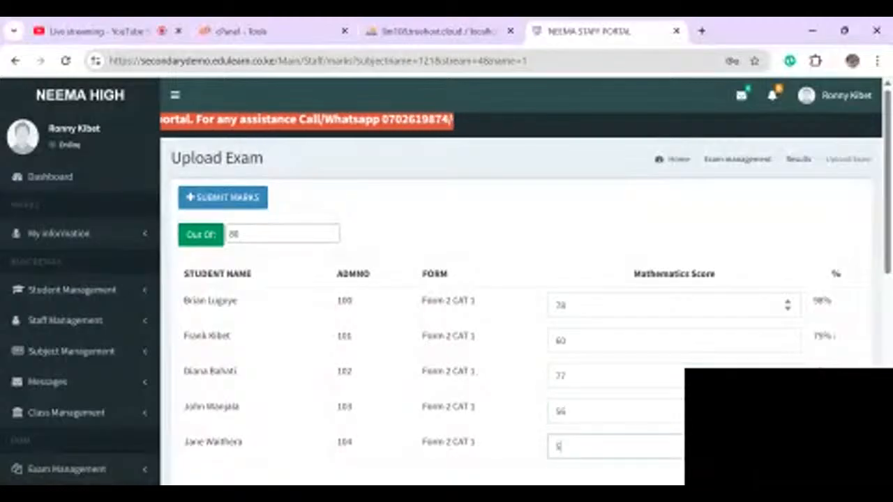
text(8)
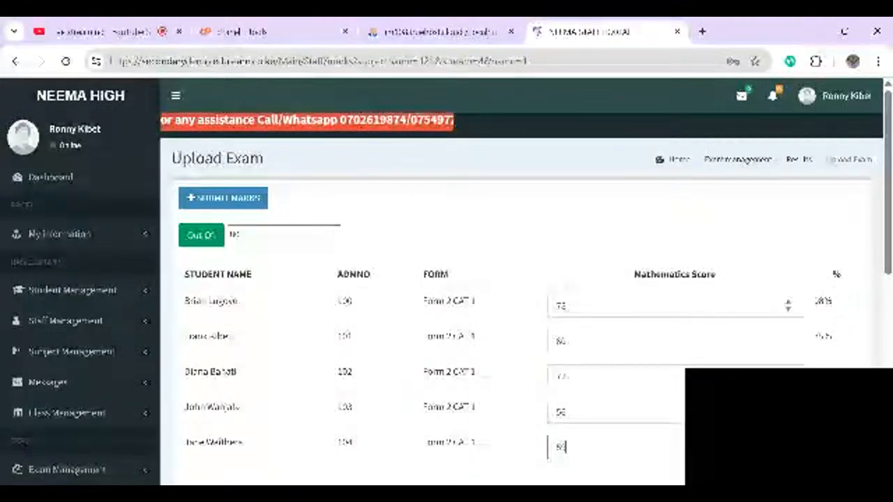
- Submit the Mathematics marks, dismiss the success alert and reload the View Results page
key(Tab)
key(Return)
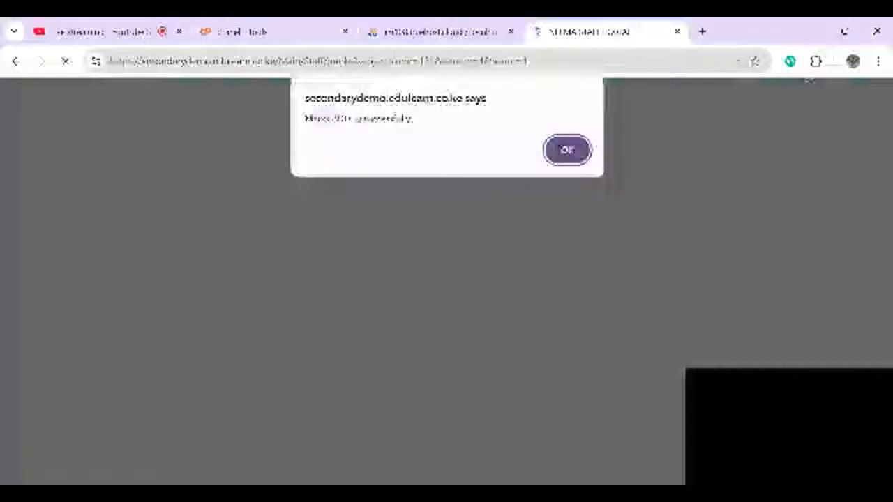
key(Return)
scroll(447, 279, down, 2)
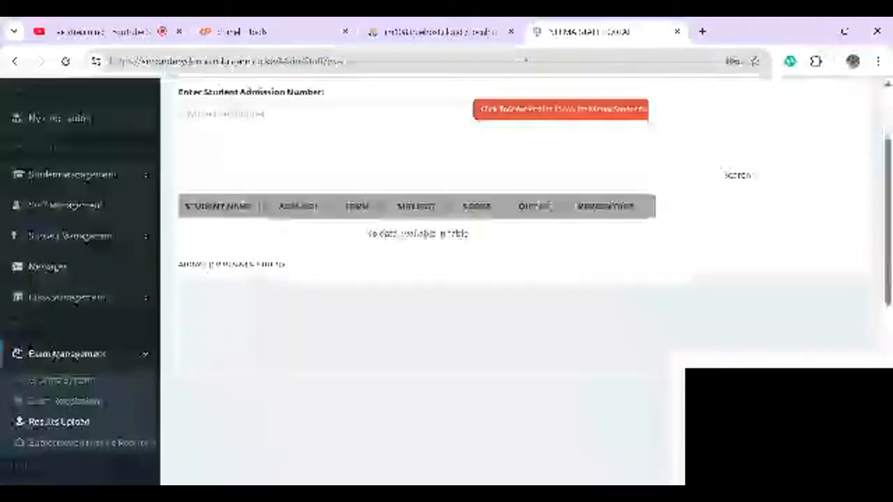
scroll(446, 279, down, 1)
scroll(447, 279, up, 1)
key(F5)
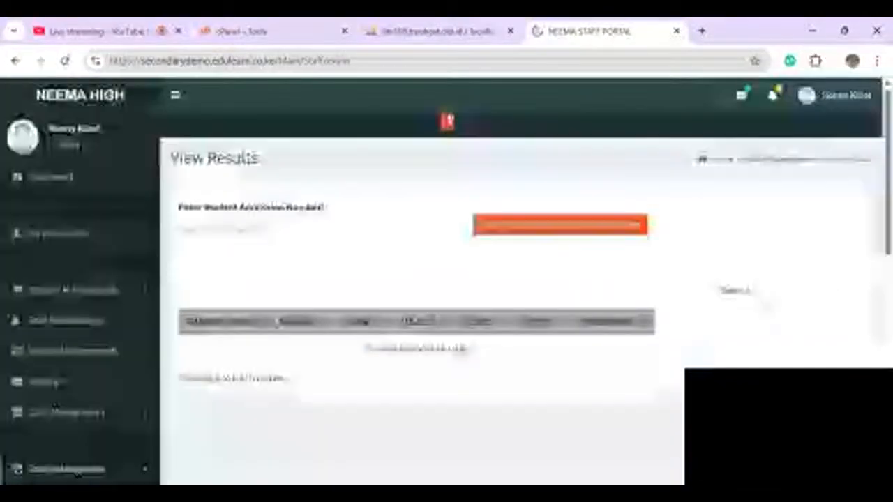
scroll(446, 279, down, 2)
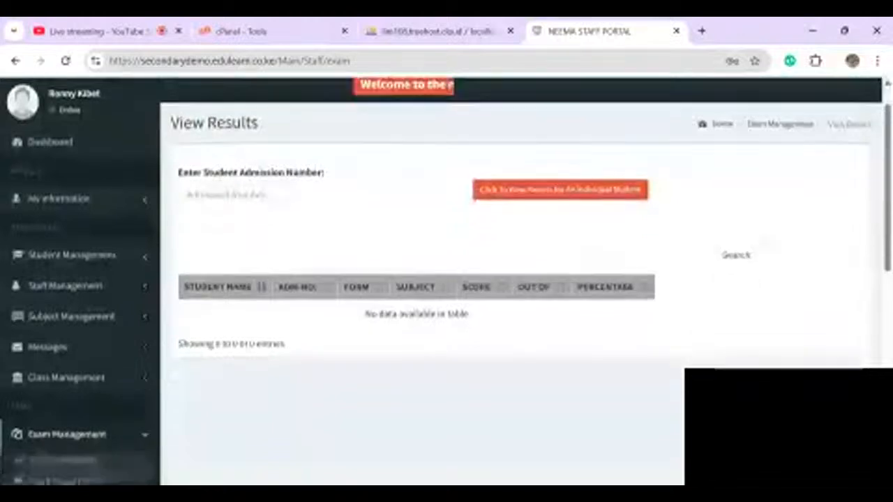
scroll(447, 279, up, 1)
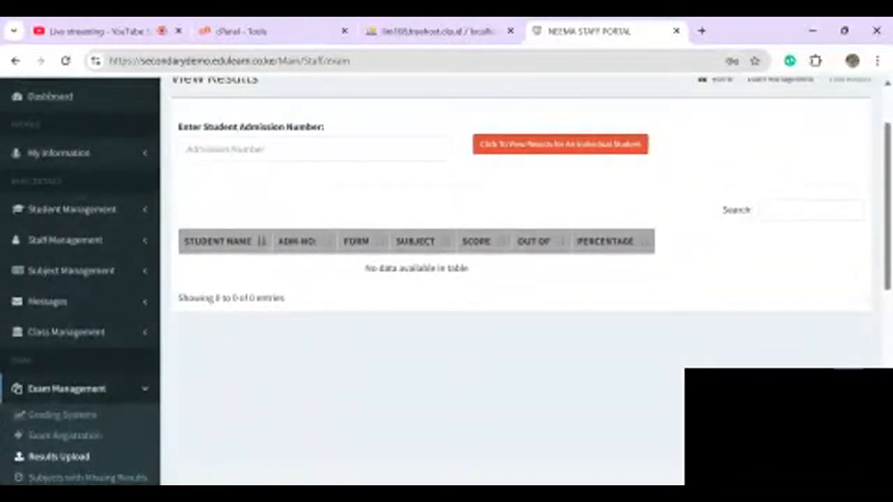
scroll(446, 279, up, 2)
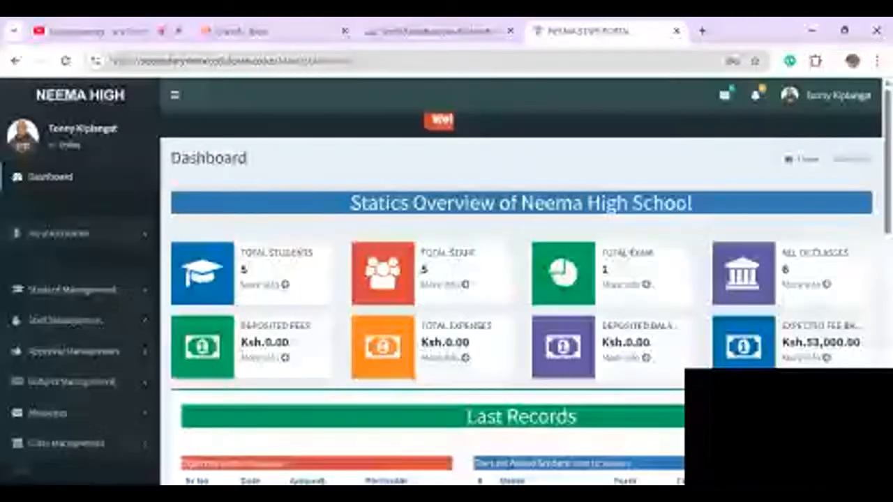
scroll(446, 279, down, 2)
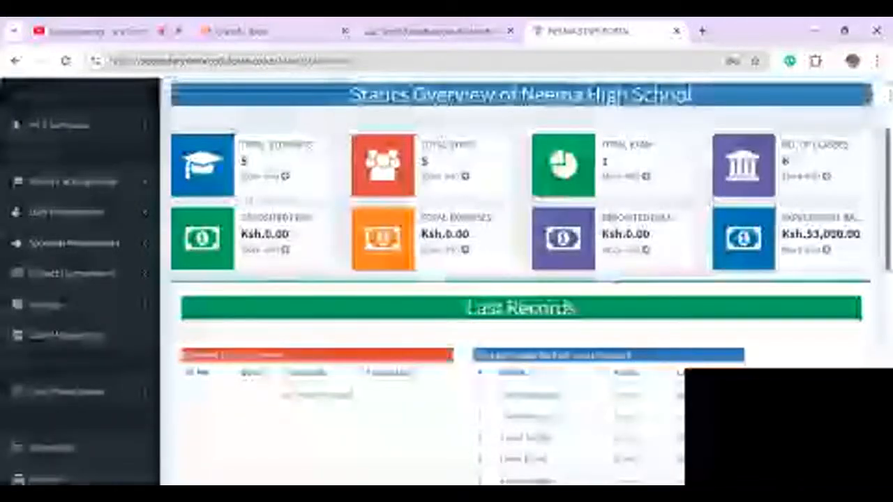
- Copy the second teacher's employee ID from the staff list
click(67, 212)
click(49, 238)
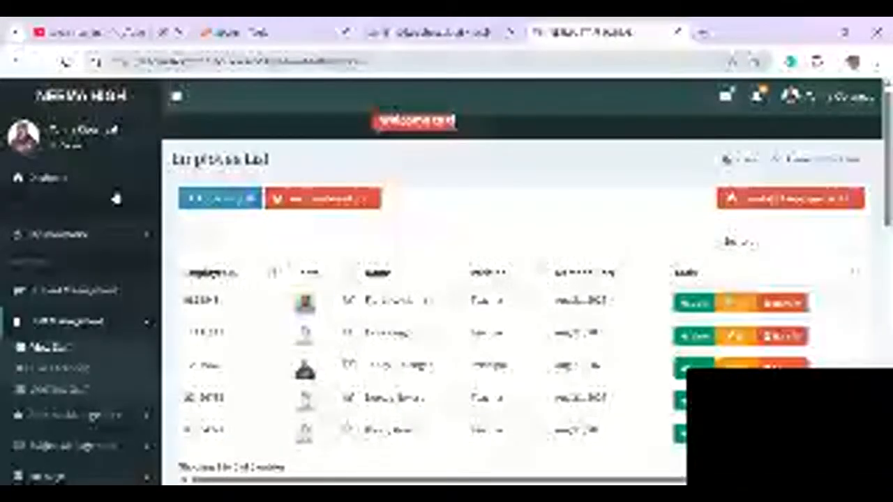
double_click(204, 332)
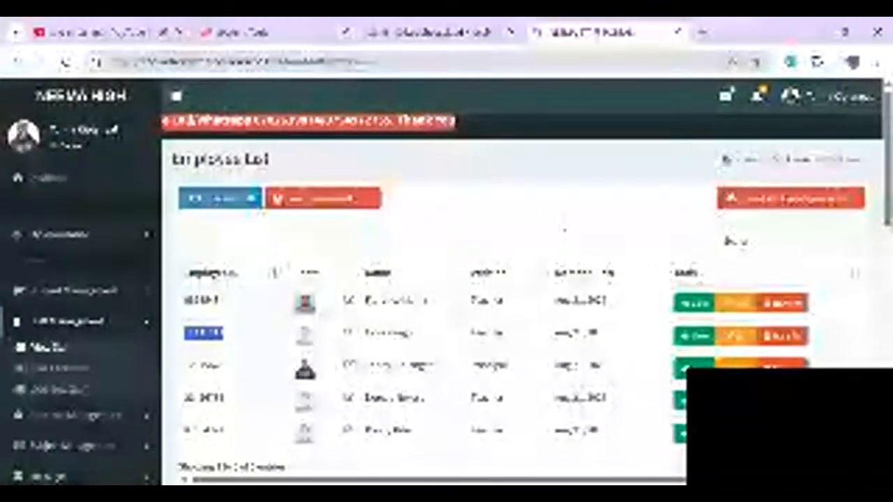
- Log out and clear the username field on the login page
click(841, 98)
click(840, 255)
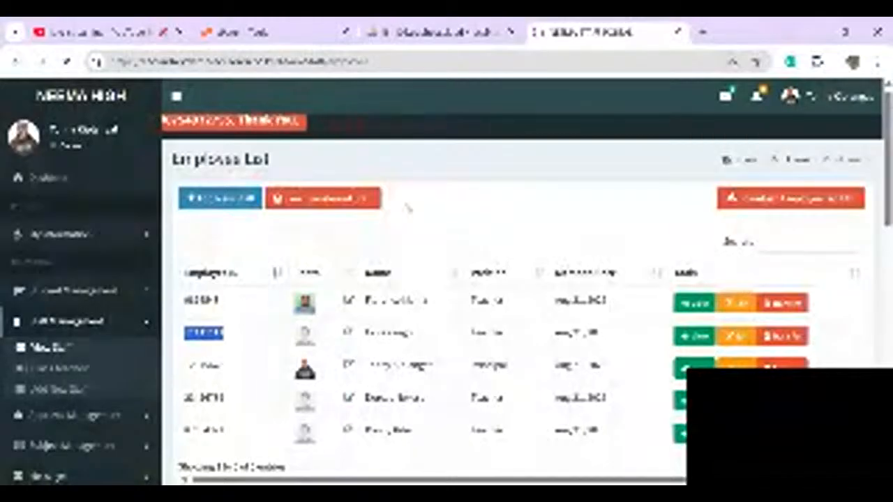
key(ctrl+a)
key(BackSpace)
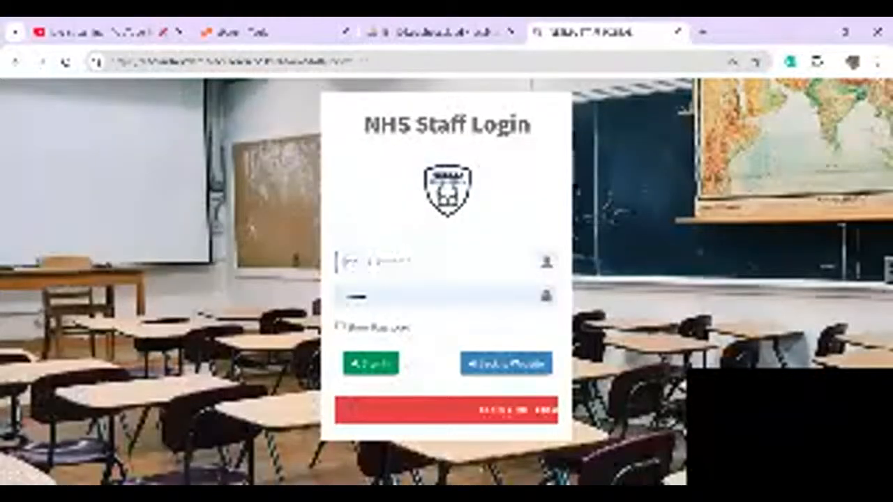
- Sign in to the portal as the Kiswahili teacher
text(admin)
key(Tab)
key(Return)
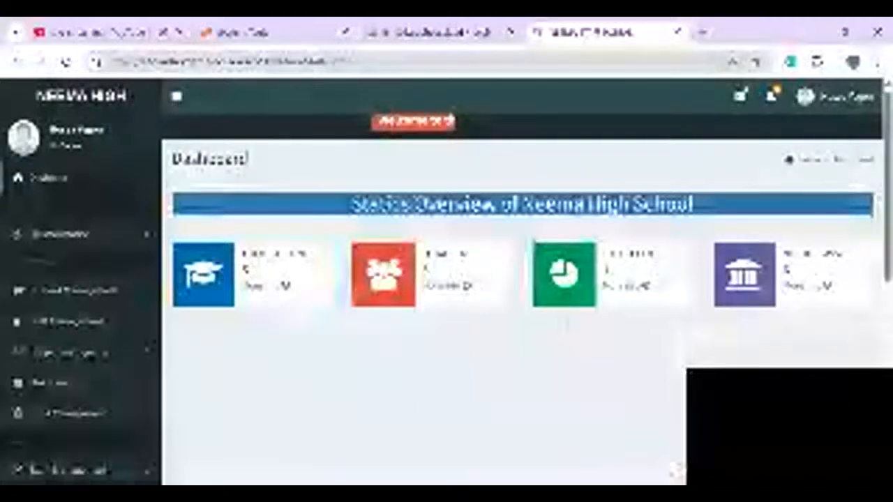
scroll(567, 322, down, 1)
- Enrol all Form 2 East students in Kiswahili through Manage Class
click(73, 322)
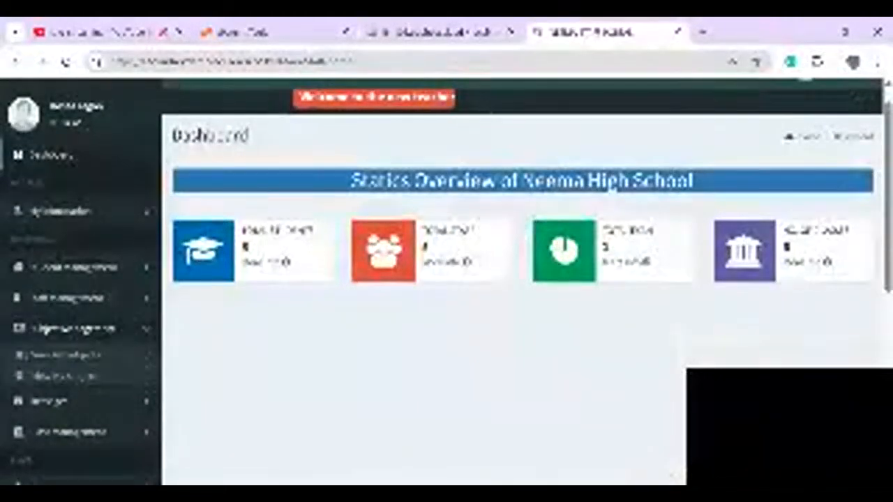
click(24, 356)
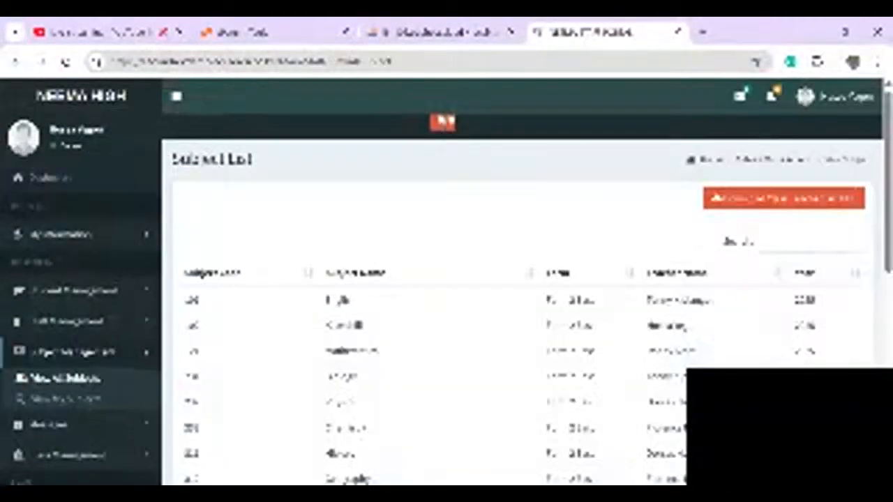
click(22, 399)
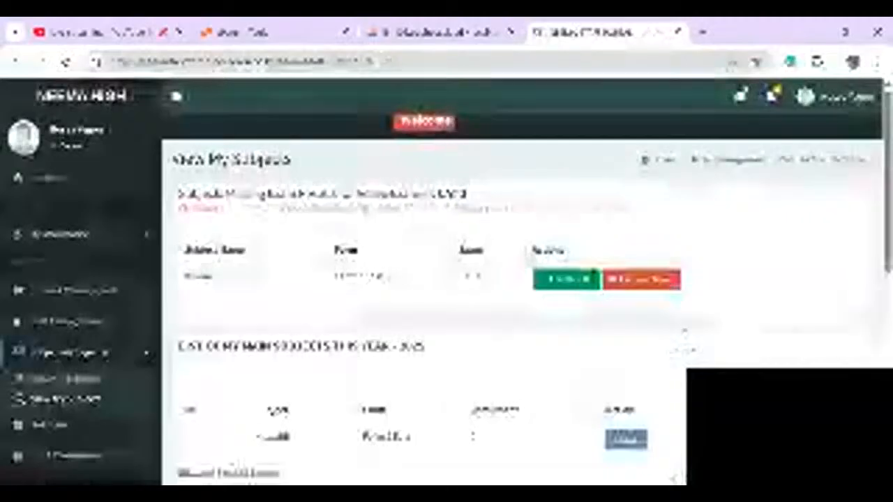
click(643, 280)
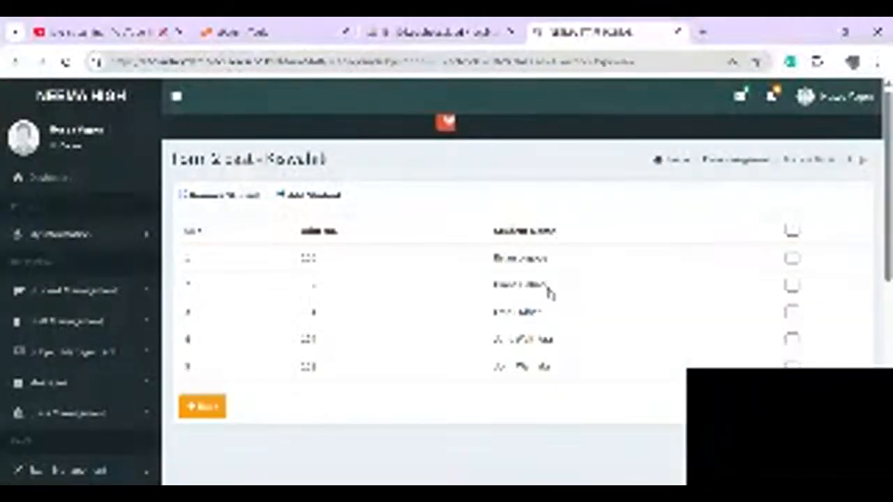
click(792, 231)
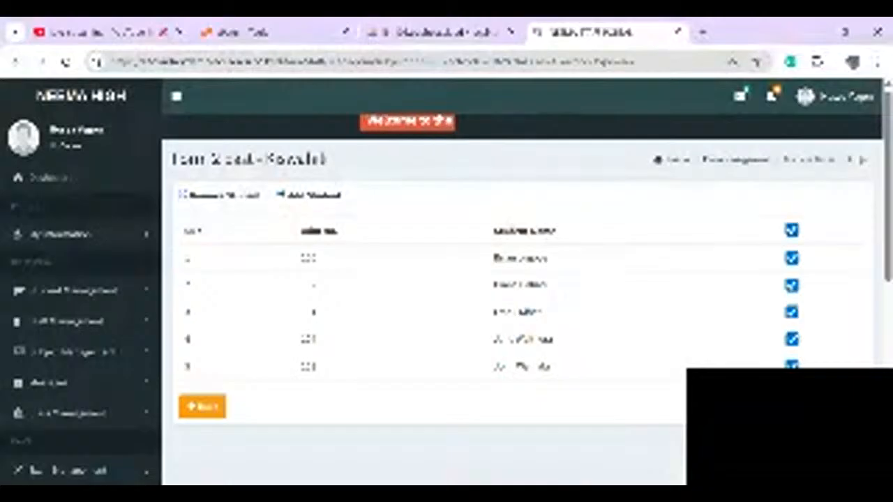
click(202, 406)
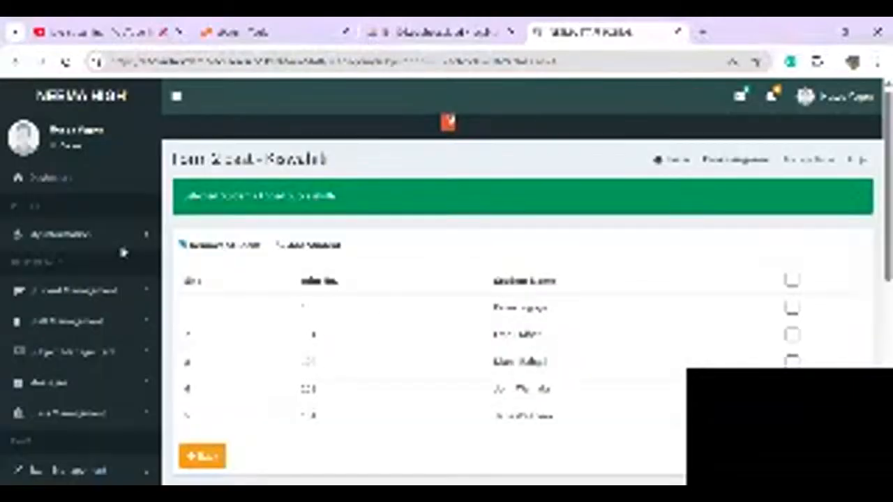
- Return to the Subject Management list of all subjects
scroll(418, 362, down, 1)
scroll(417, 362, up, 1)
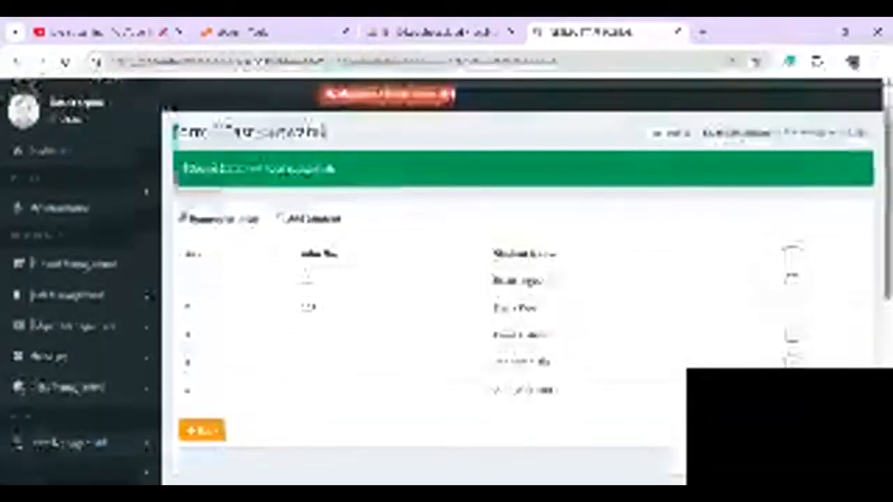
click(66, 325)
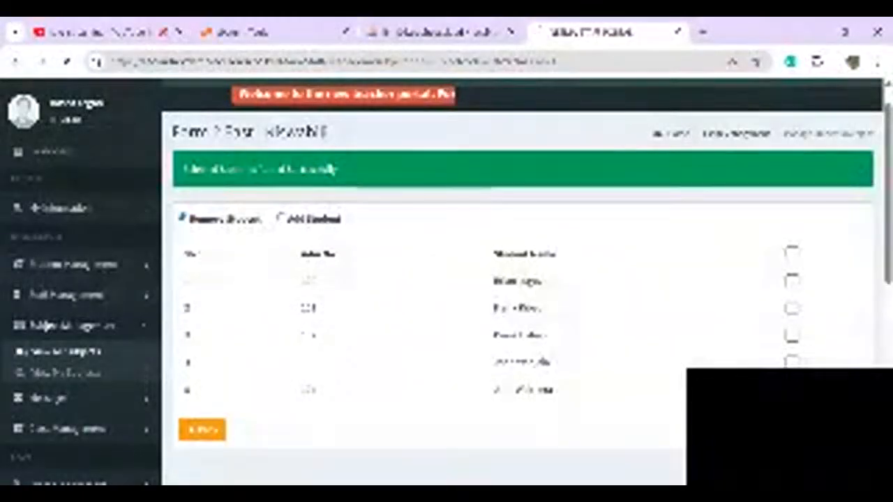
click(63, 353)
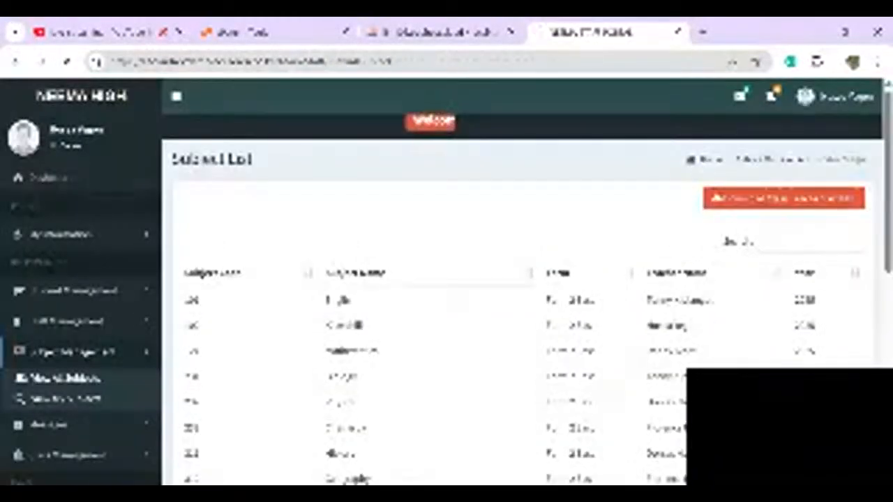
- Open Kiswahili's results upload and enter 70 for each of the first two students
click(65, 399)
click(561, 285)
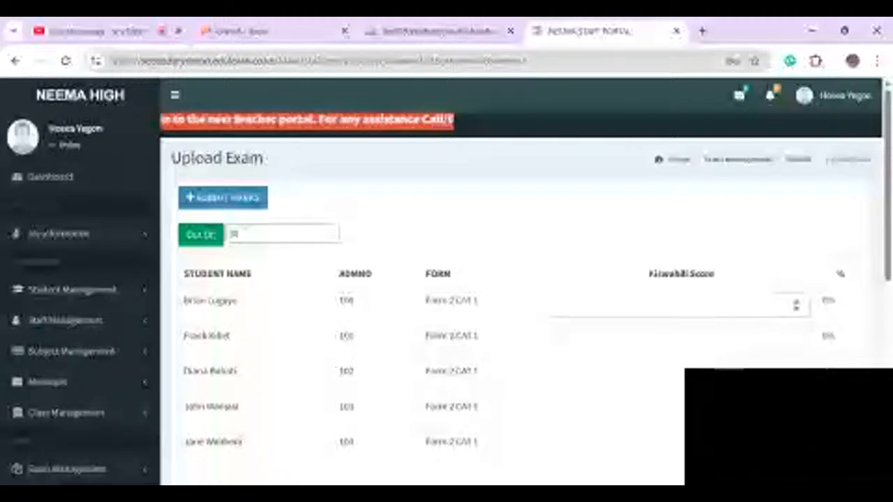
text(7)
key(Tab)
click(568, 305)
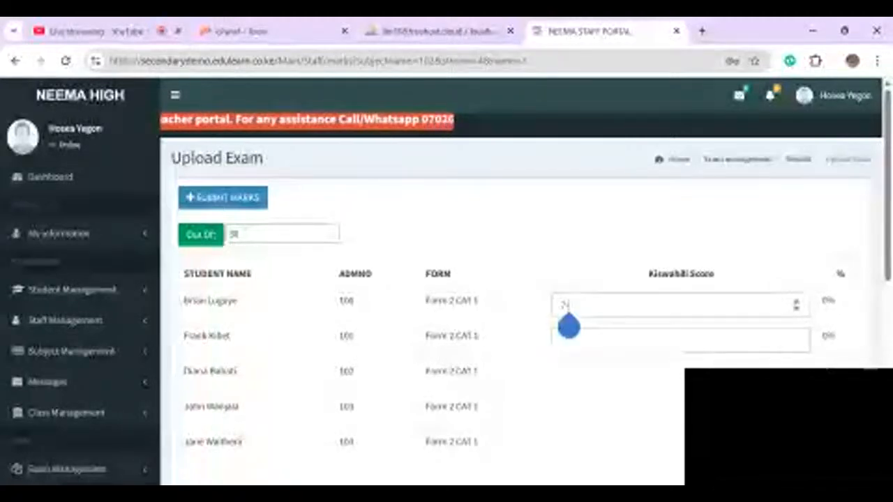
text(0)
key(Tab)
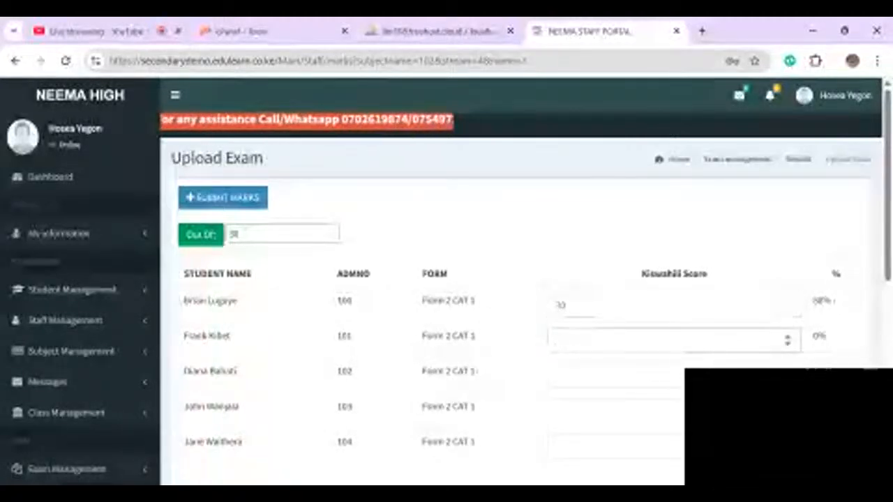
text(70)
key(Tab)
- Enter 66, 65 and 50 for the remaining students and submit the Kiswahili marks
text(6)
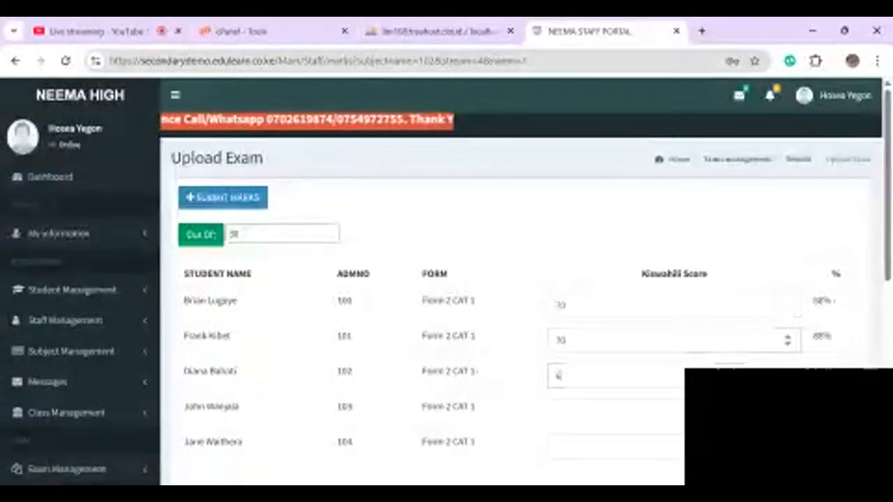
text(6)
key(Tab)
text(6)
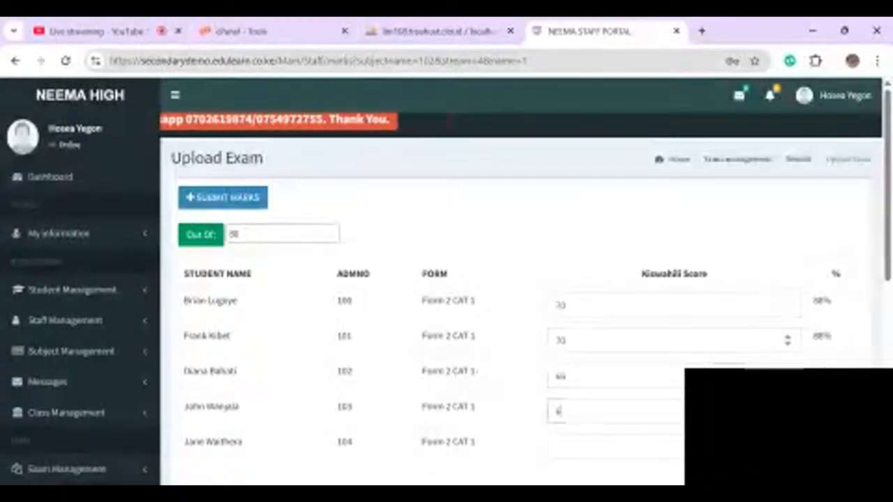
text(5)
key(Tab)
text(50)
scroll(674, 335, down, 2)
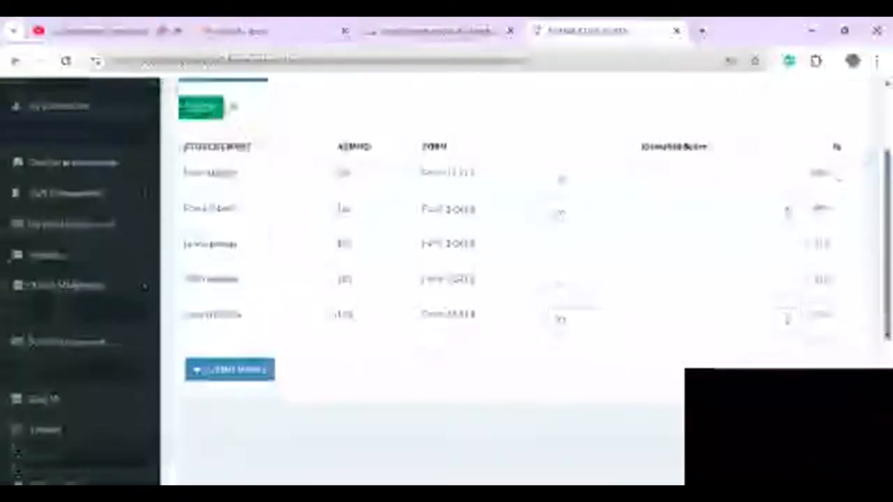
key(Return)
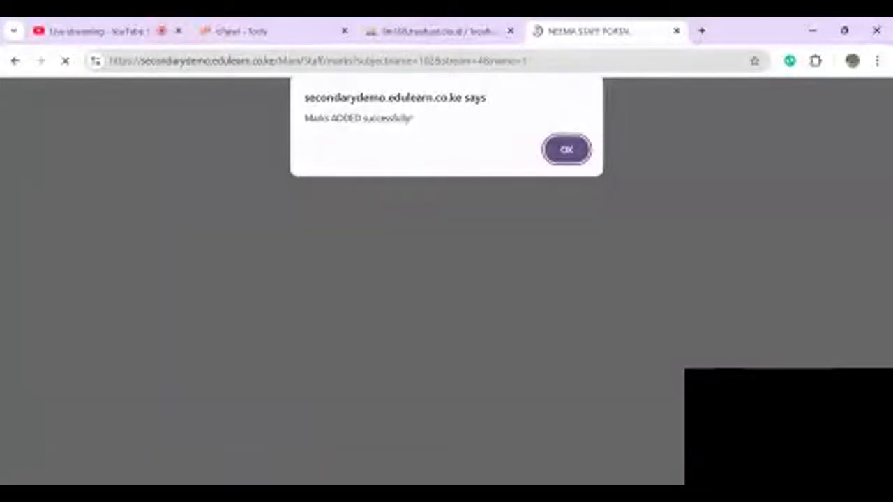
key(Return)
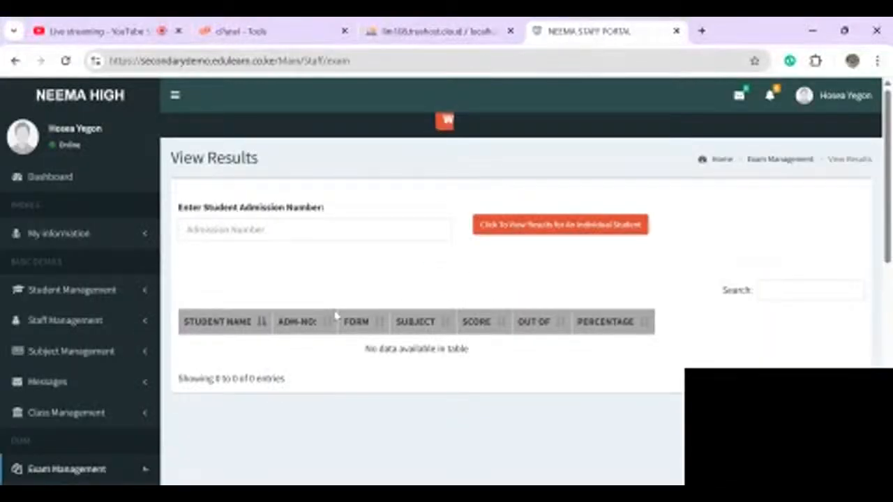
- Check the Kiswahili teacher's subjects, then sign out and return to sign-in
click(71, 352)
click(65, 399)
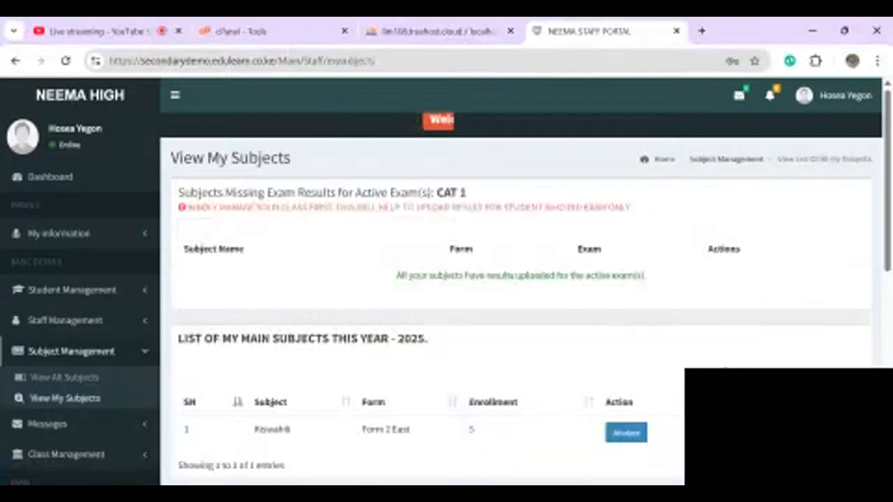
scroll(516, 293, down, 2)
scroll(516, 293, up, 2)
click(848, 103)
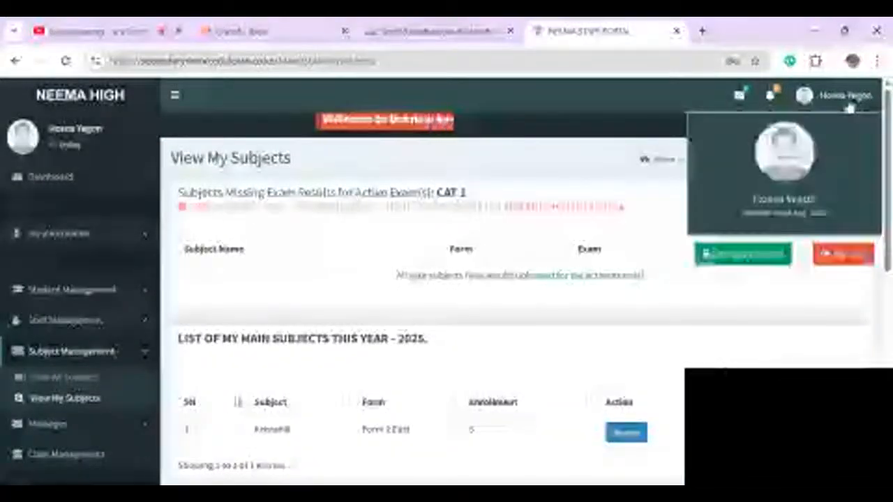
click(843, 253)
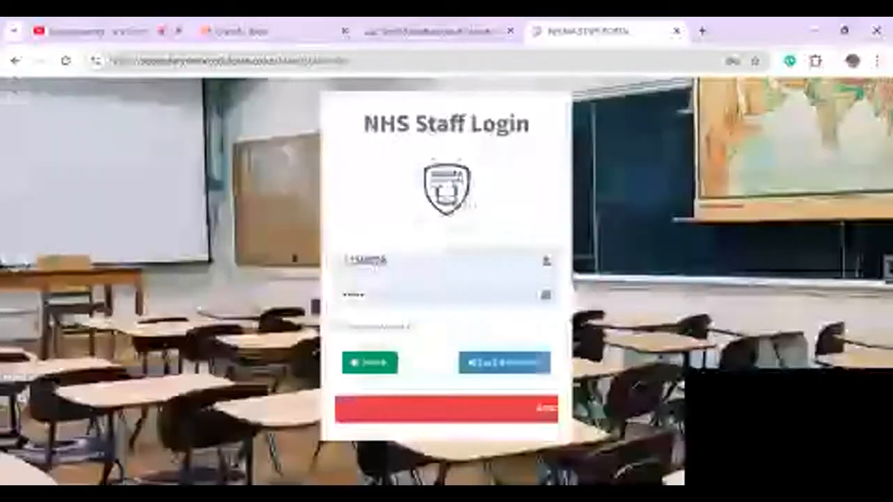
click(373, 366)
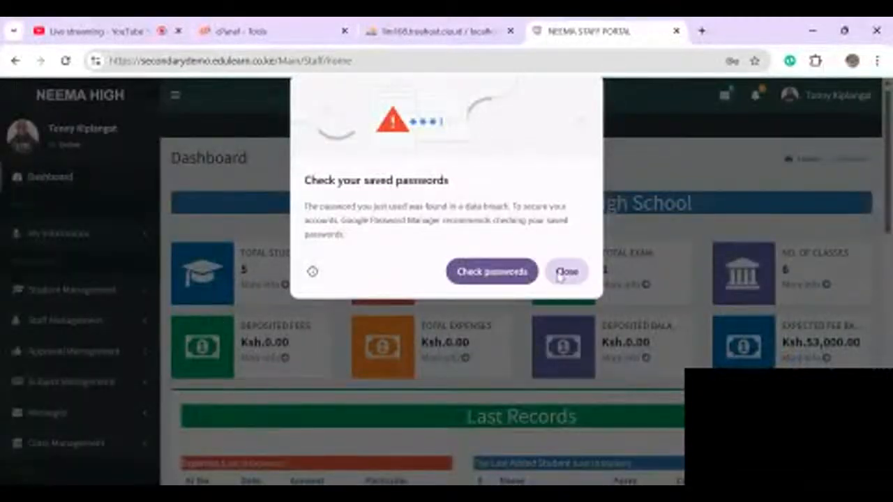
- Dismiss the saved-passwords warning and copy the first teacher's Employee ID from View Staff
click(566, 272)
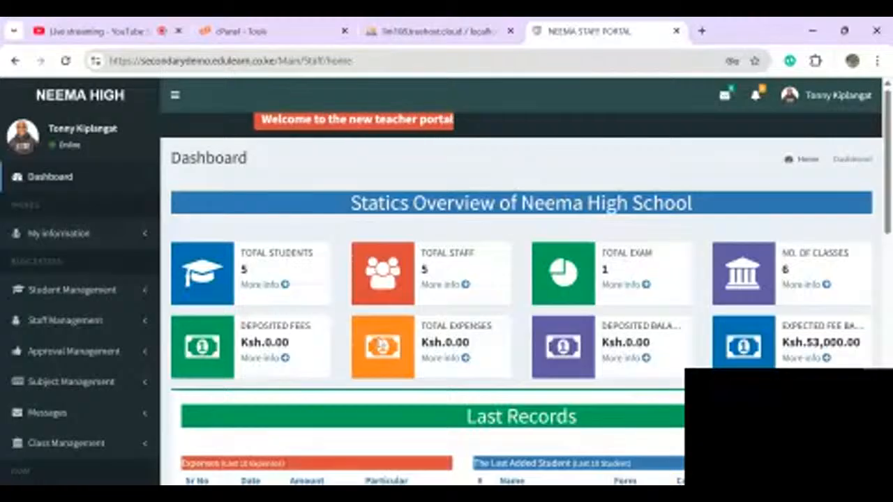
scroll(447, 279, down, 1)
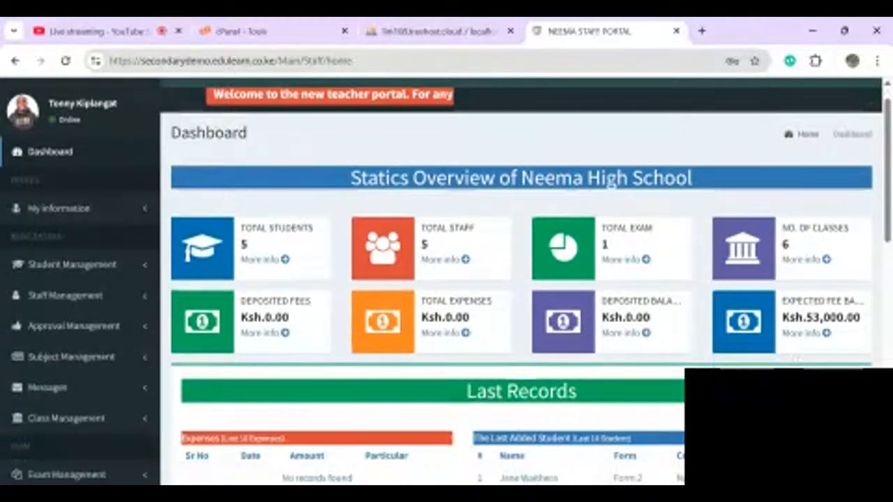
scroll(286, 315, down, 1)
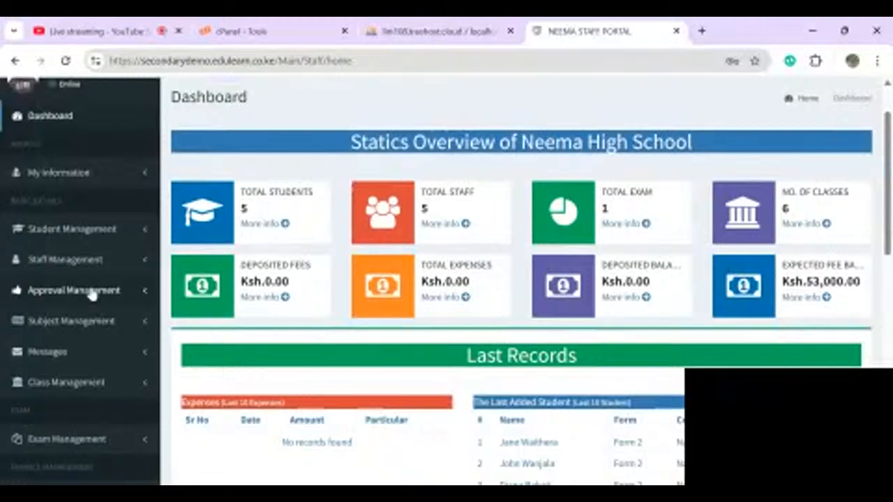
click(63, 268)
click(53, 286)
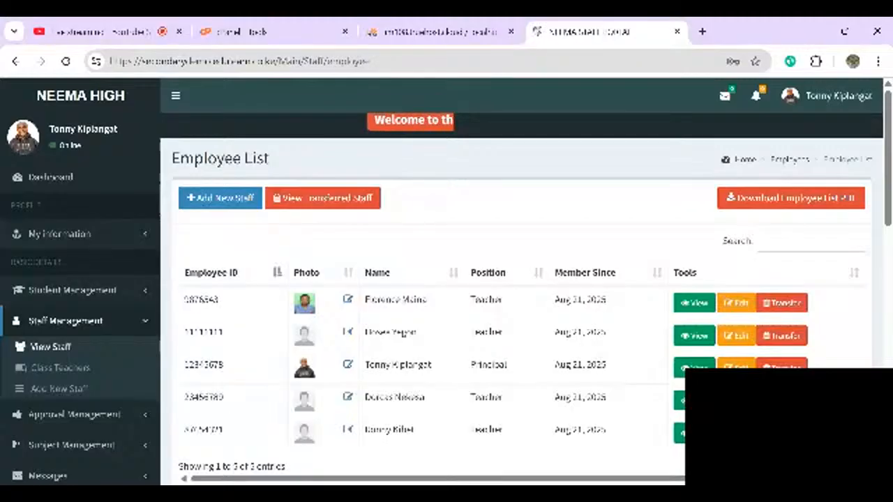
double_click(201, 300)
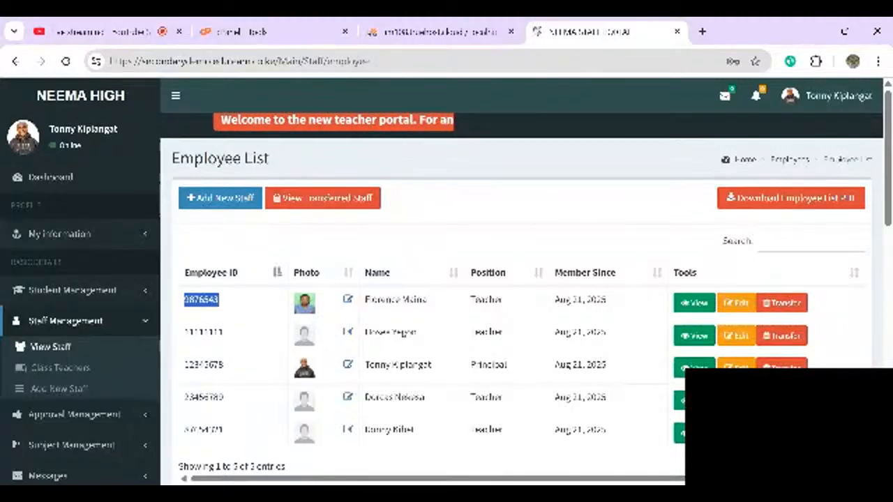
- Sign out of the principal's account and sign in as that teacher
click(832, 101)
click(843, 257)
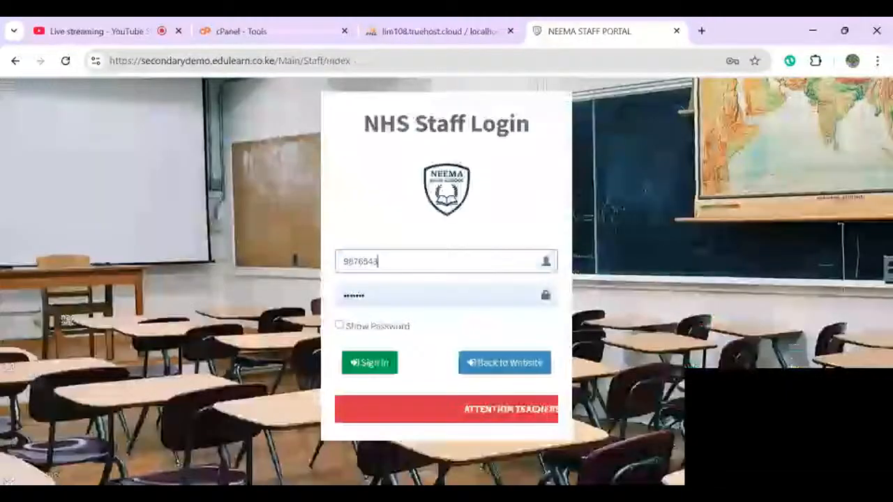
click(365, 361)
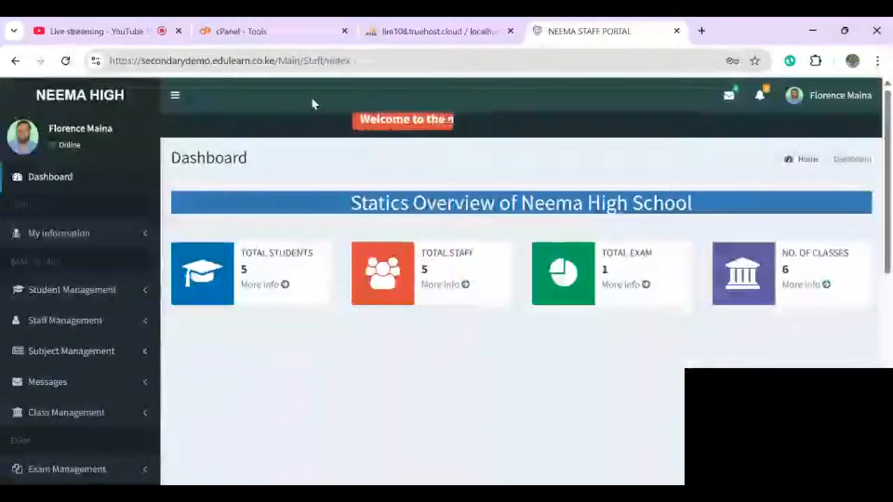
- Go to the teacher's View My Subjects list under Subject Management
click(830, 96)
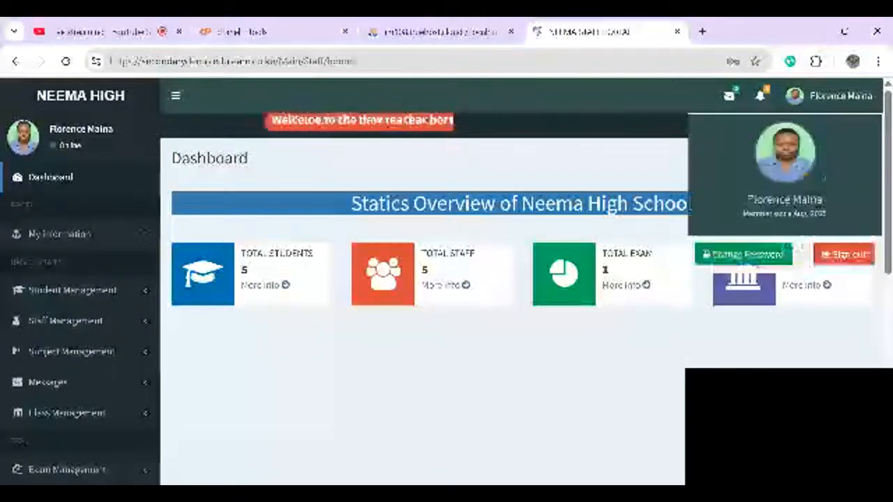
click(830, 96)
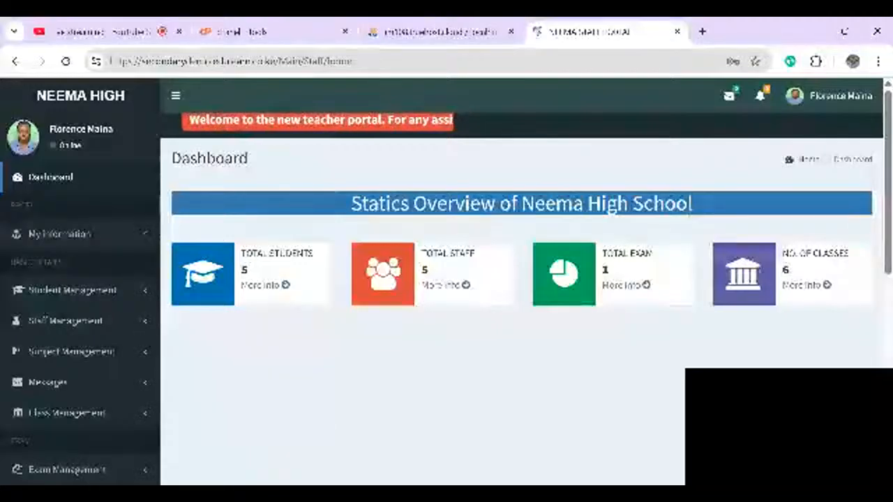
scroll(447, 279, down, 1)
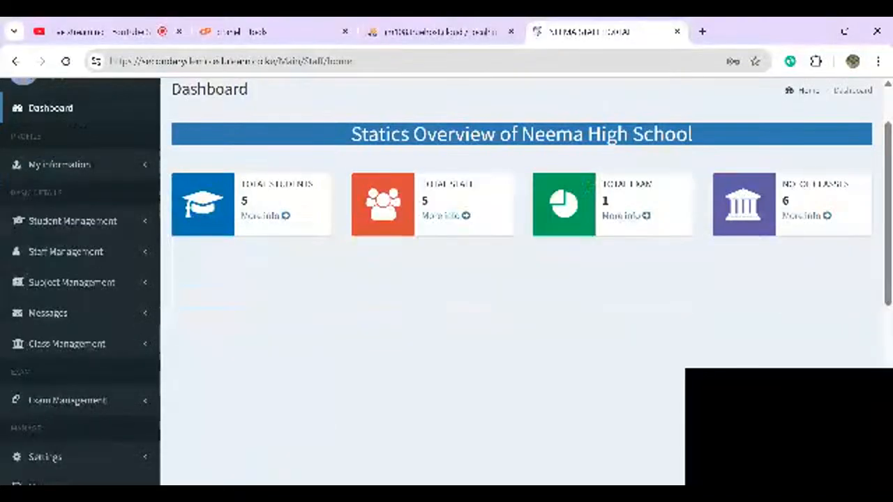
scroll(447, 279, down, 1)
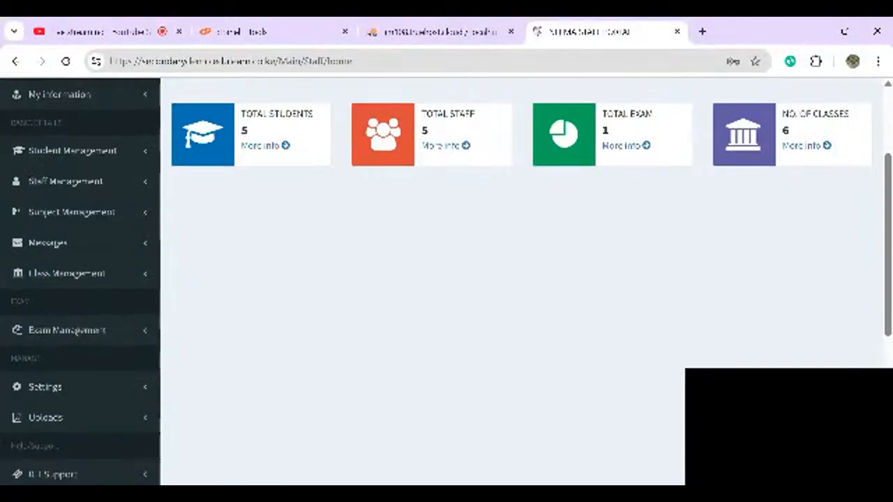
click(72, 204)
click(67, 296)
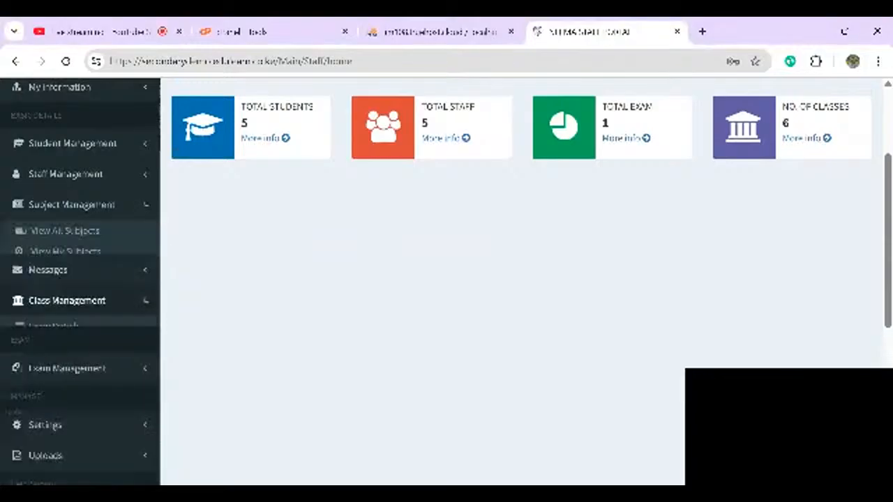
click(67, 271)
click(67, 268)
click(67, 269)
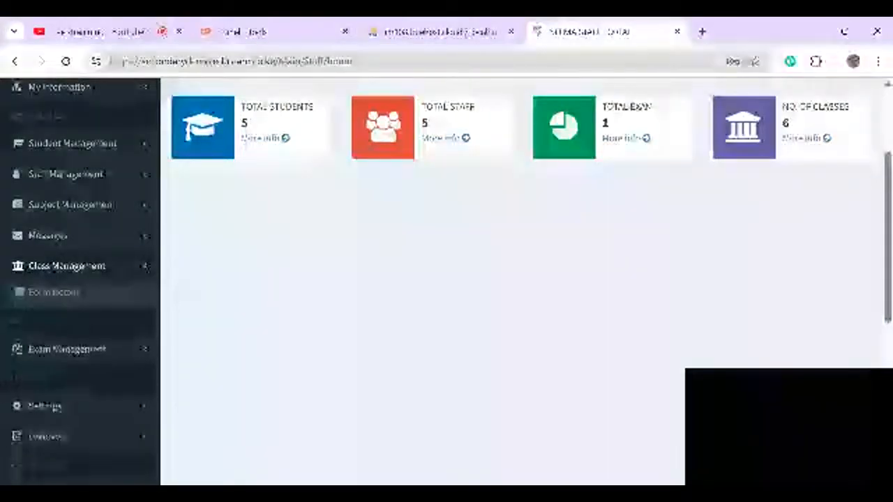
click(72, 205)
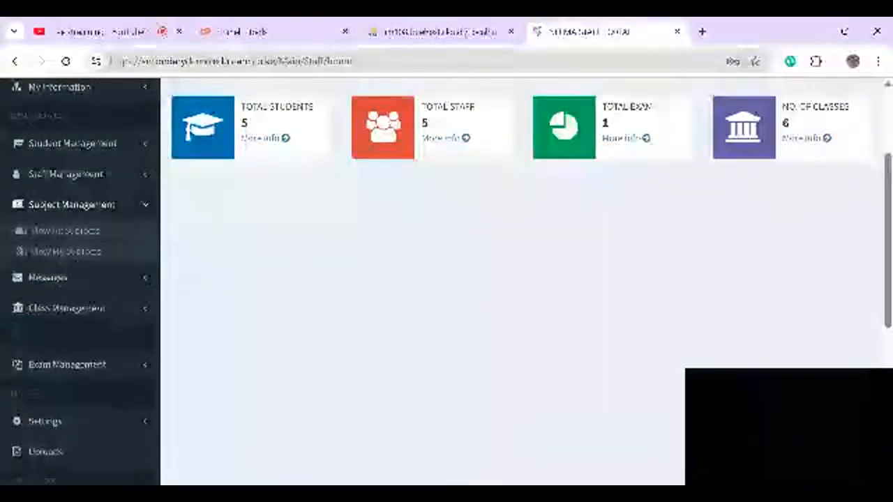
click(65, 252)
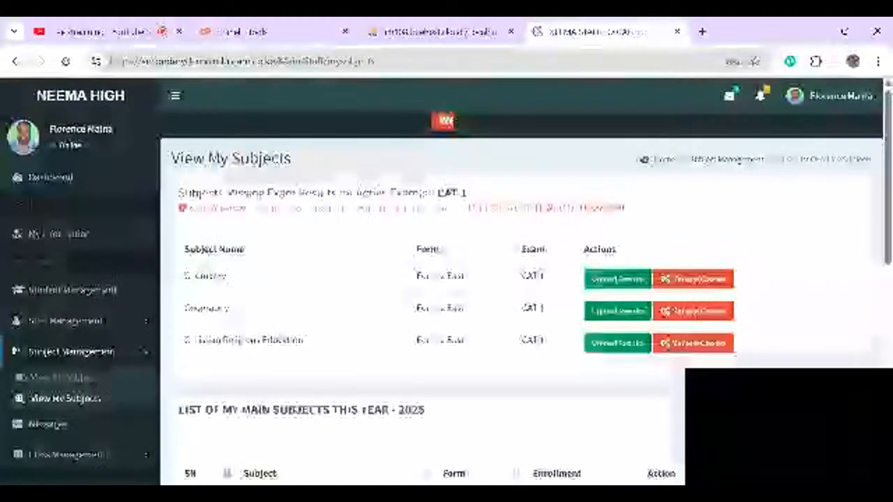
- Enrol all Form 2 East students in Chemistry and return to the subjects list
scroll(588, 245, down, 1)
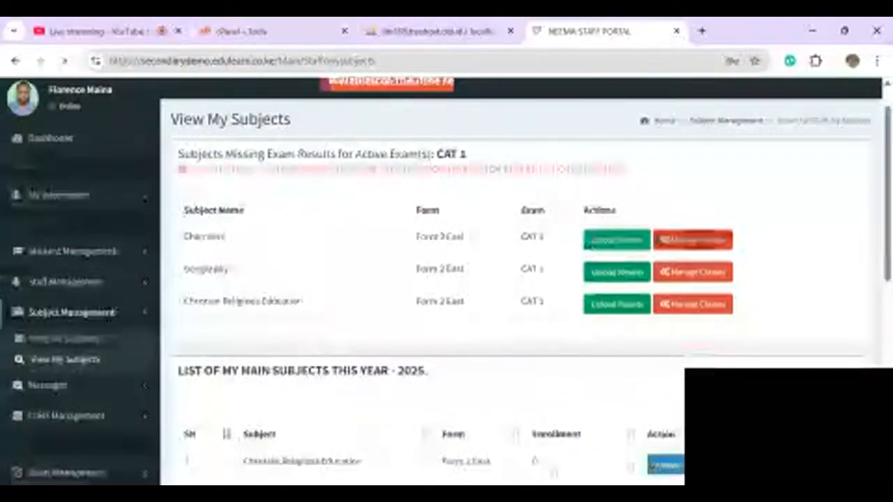
click(588, 240)
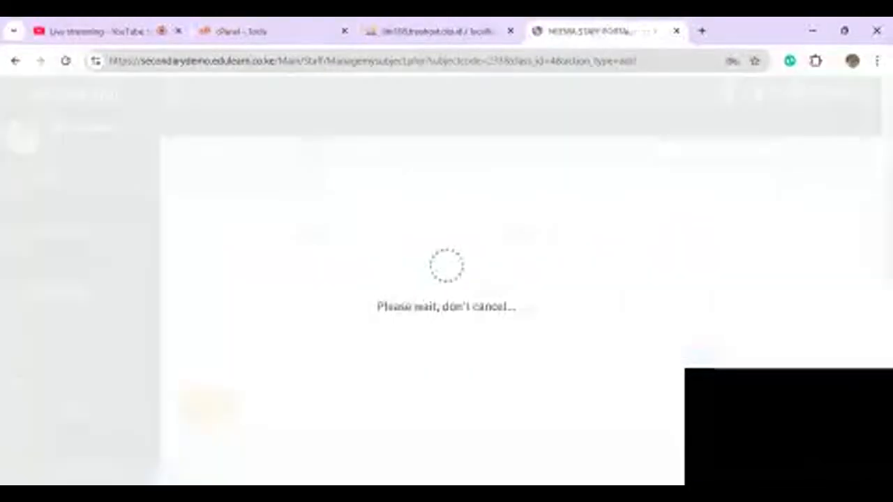
click(791, 228)
click(833, 405)
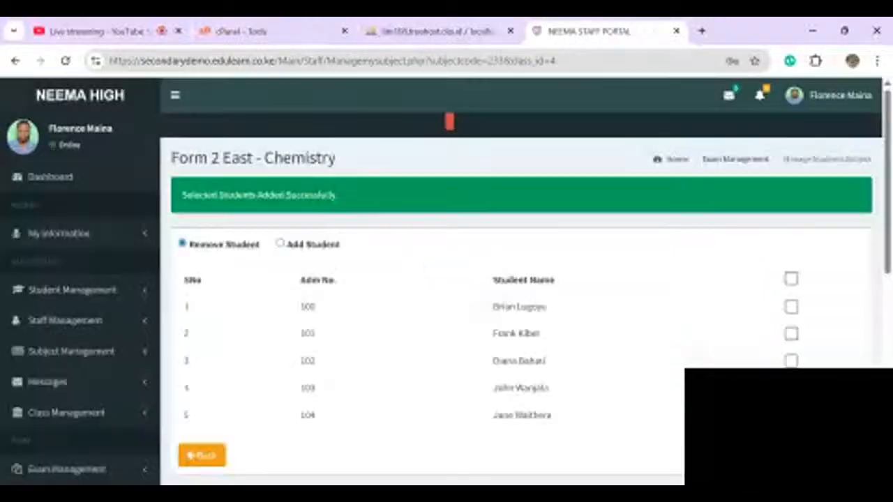
click(201, 455)
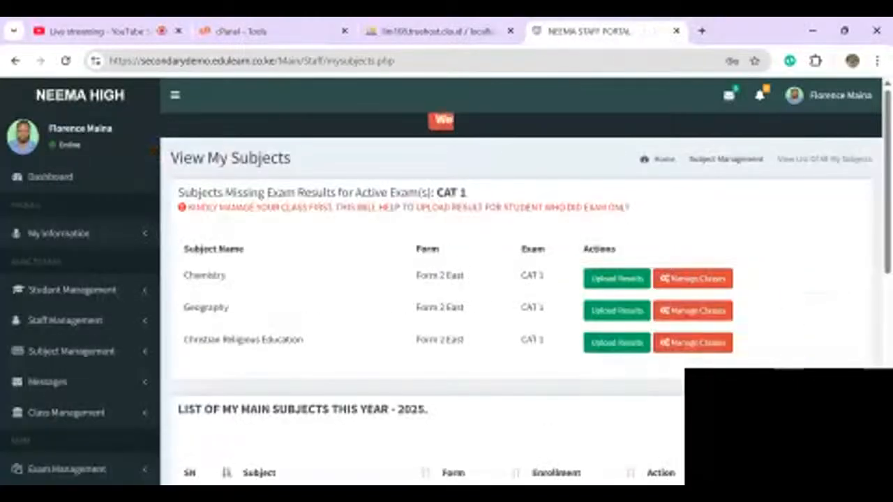
- Add the Form 2 East students to Geography and Christian Religious Education
click(692, 310)
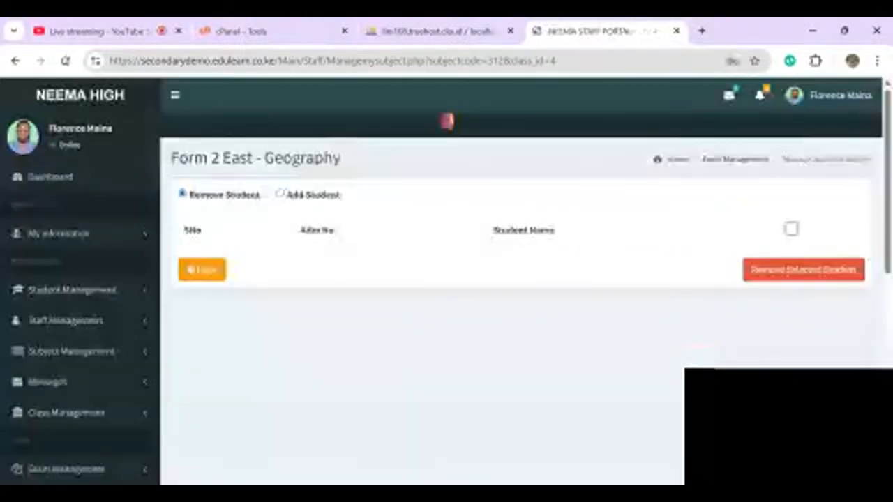
click(279, 194)
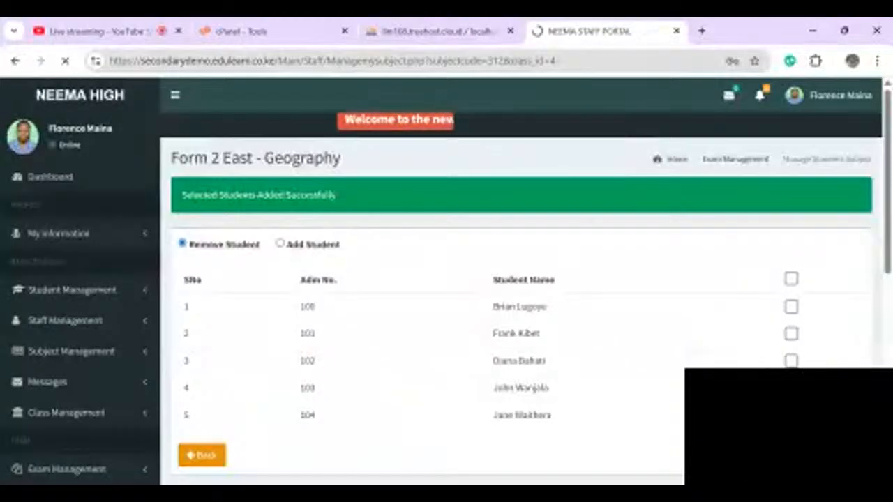
click(693, 343)
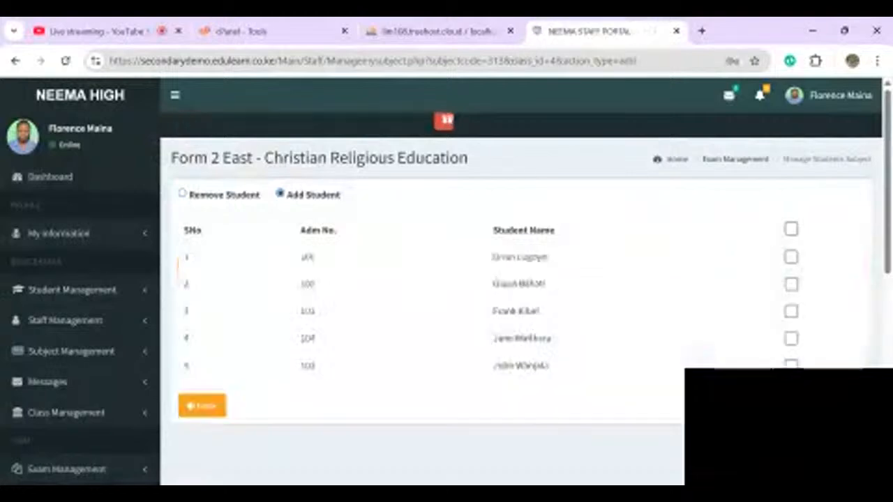
click(791, 229)
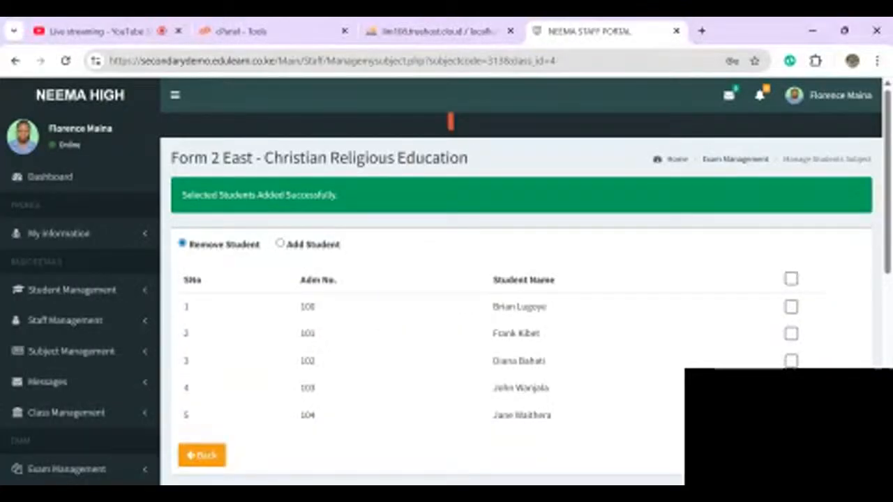
scroll(523, 279, down, 1)
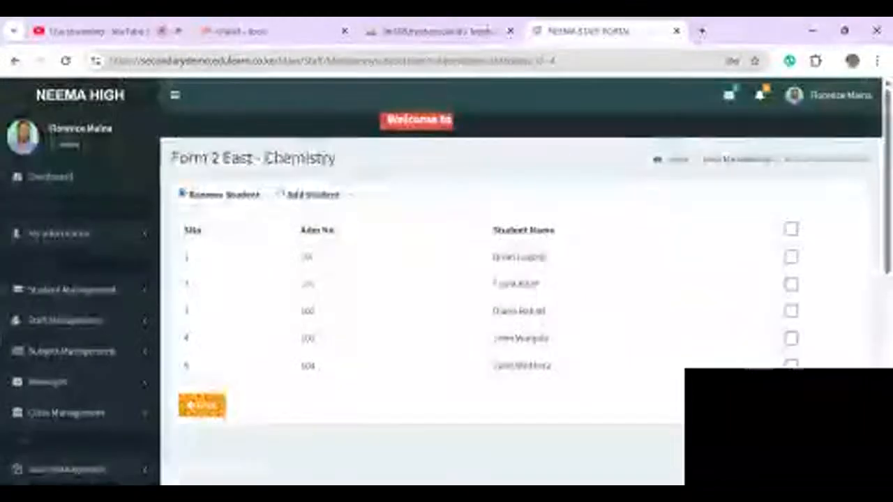
- Return to View My Subjects and open Chemistry's results upload page
click(70, 349)
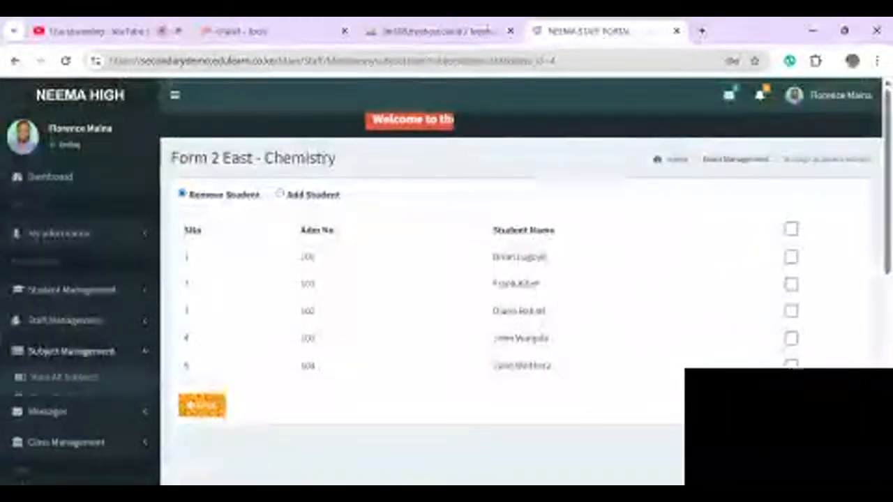
click(63, 397)
click(615, 277)
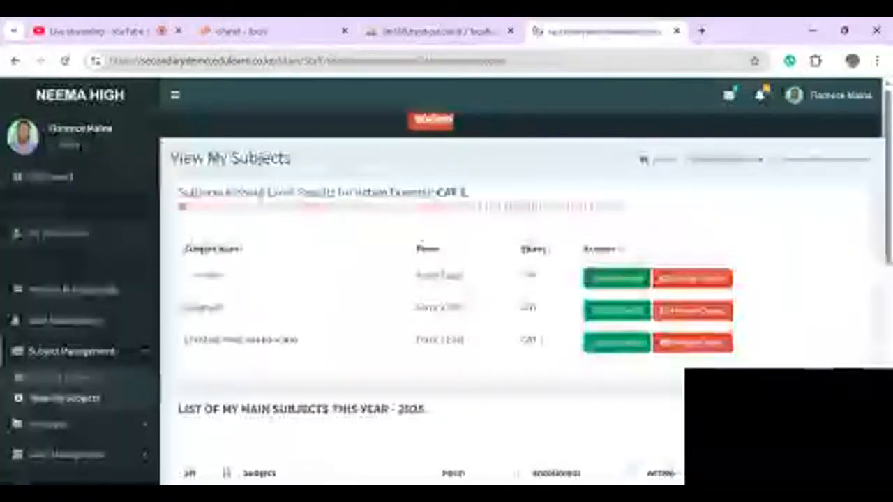
- Set Out Of to 100 and enter 90 for the first Chemistry student
click(242, 234)
text(5)
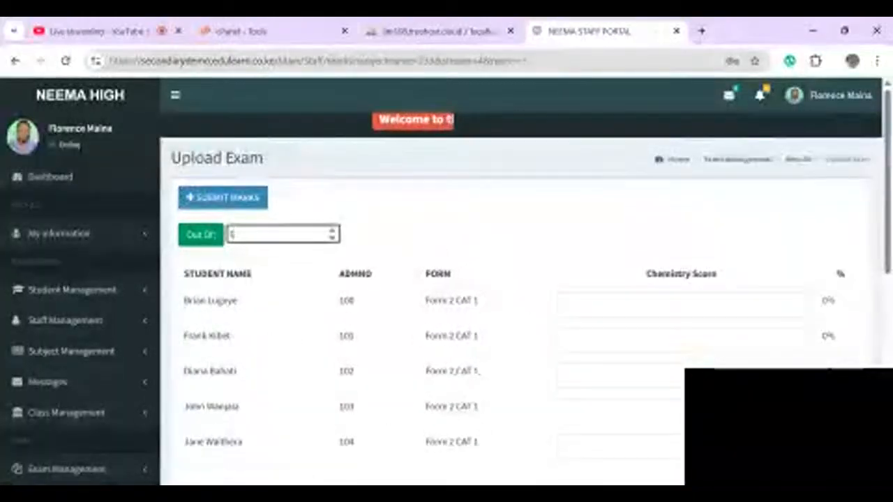
key(Tab)
text(9)
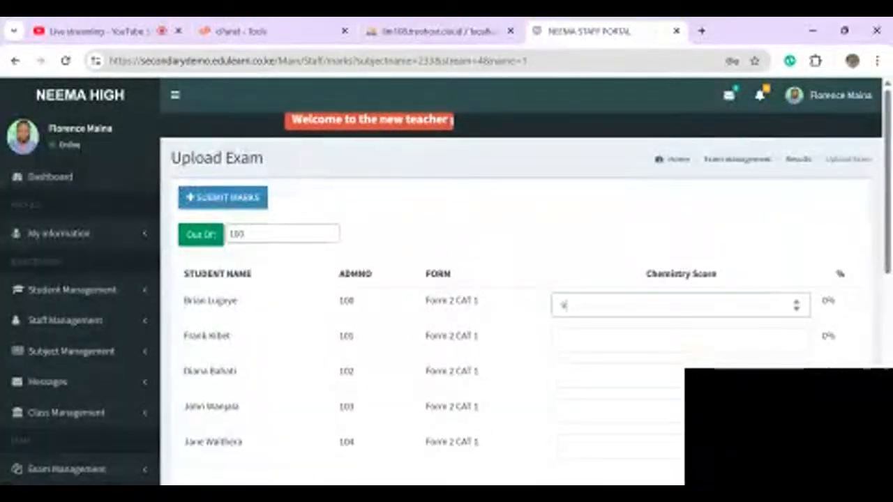
text(0)
key(Tab)
- Enter the remaining Chemistry scores: 90, 77 and 78
text(90)
key(Tab)
text(90)
key(Tab)
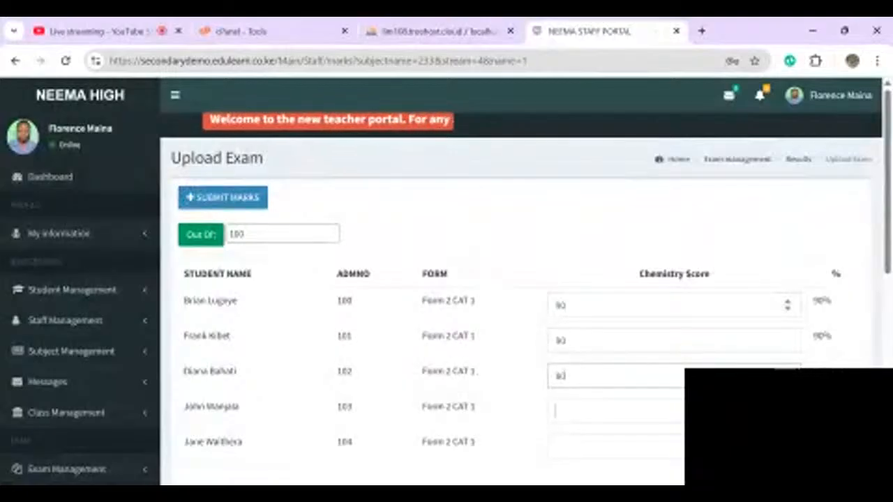
text(77)
key(Tab)
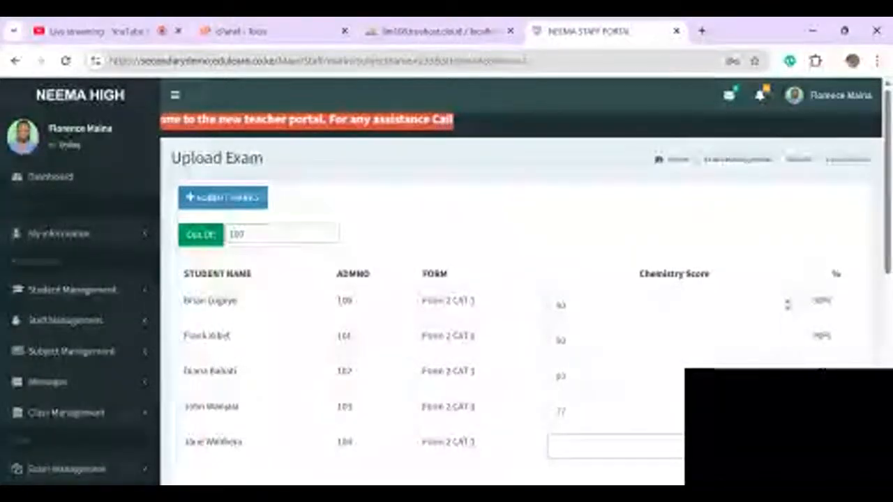
text(78)
key(Tab)
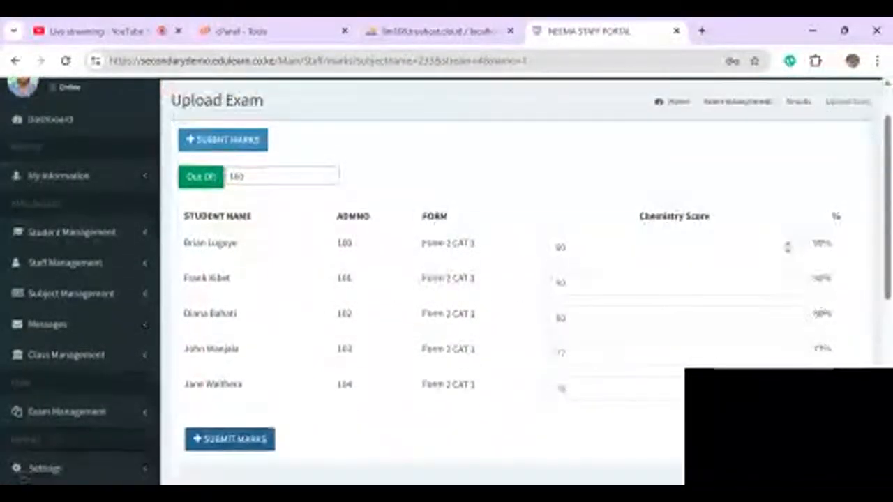
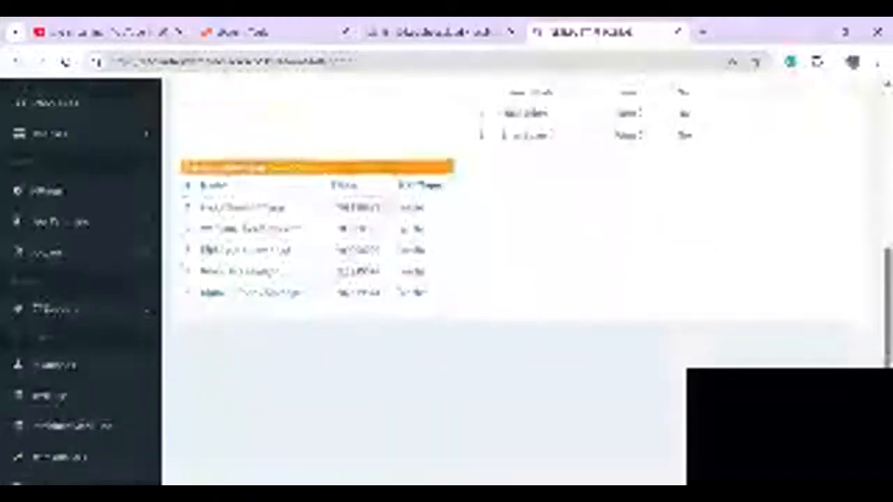
scroll(201, 246, up, 5)
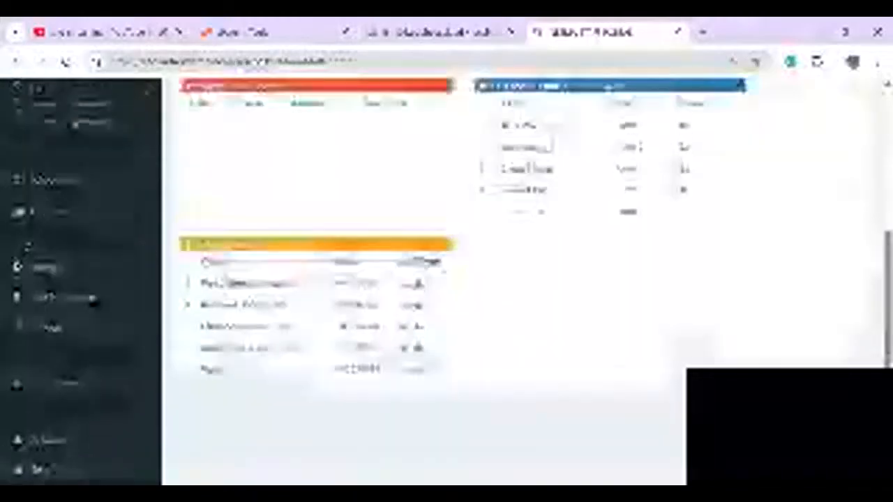
scroll(201, 246, down, 3)
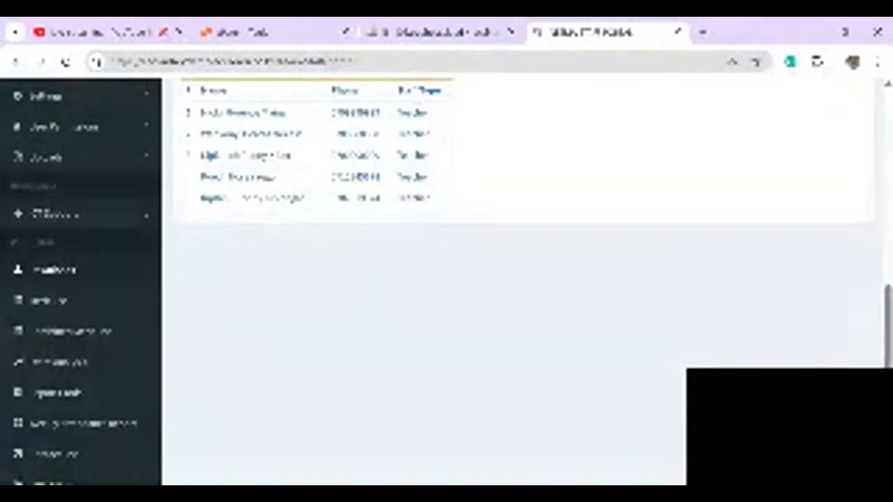
- Generate the merit list for Form 2 East, 2025, CAT 1 Opener exam
click(39, 308)
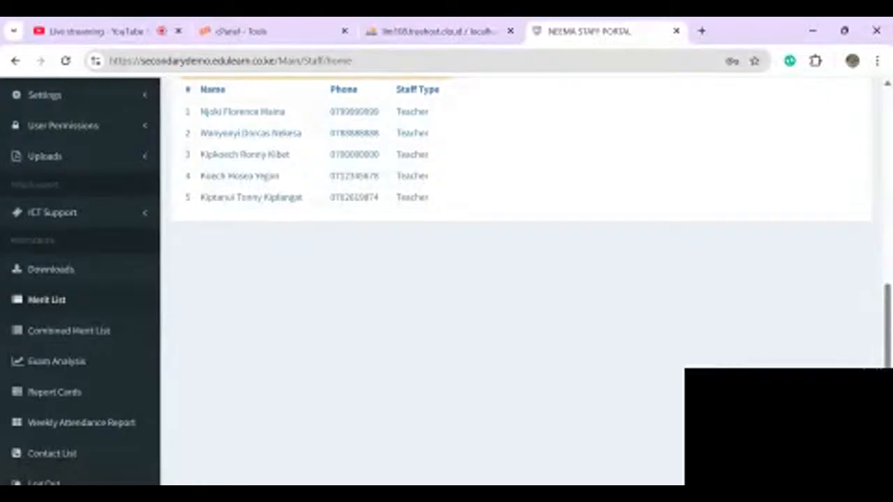
click(40, 309)
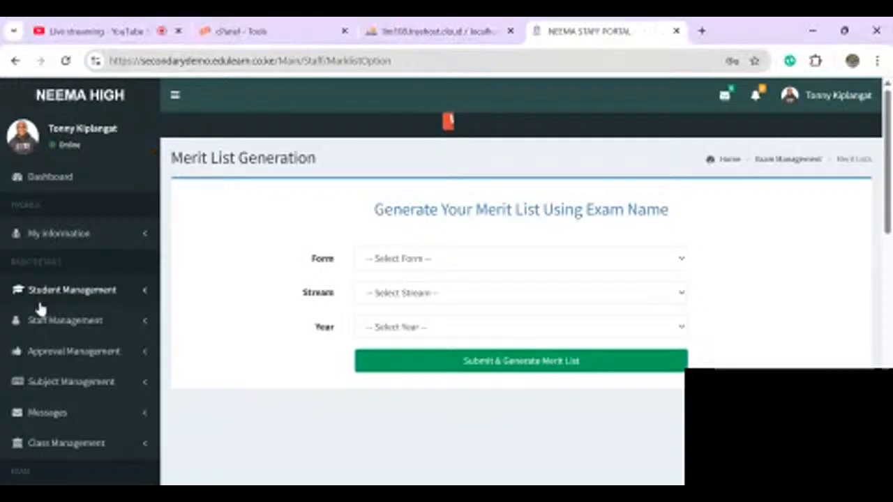
click(519, 258)
click(398, 289)
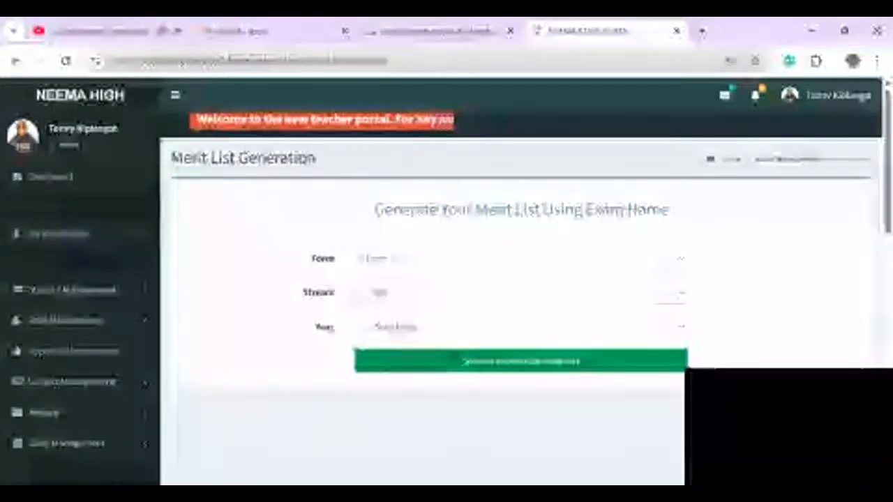
click(388, 329)
click(380, 371)
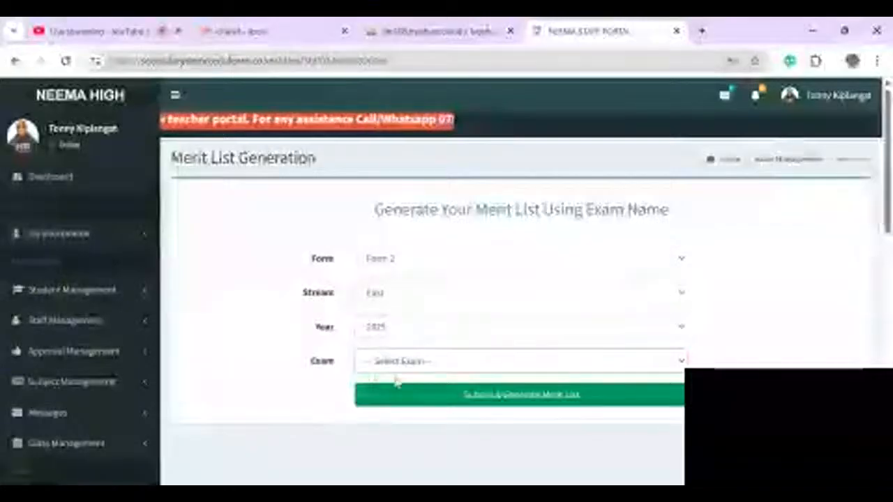
click(389, 403)
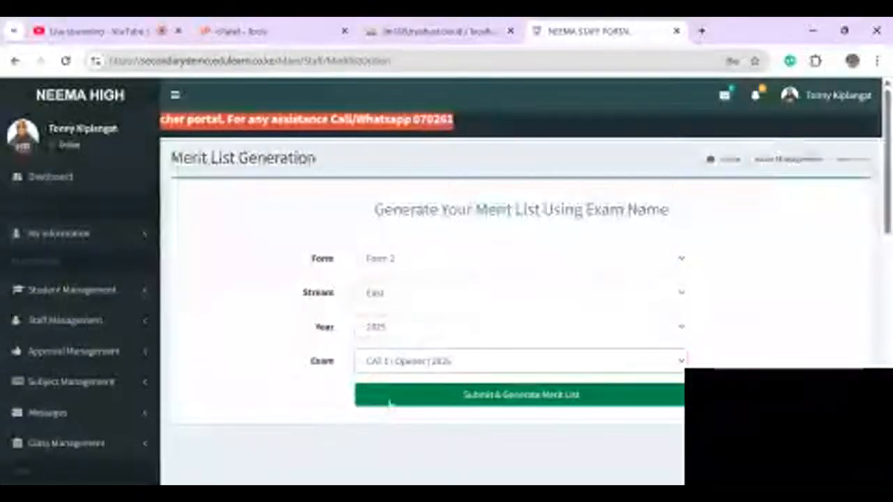
click(431, 396)
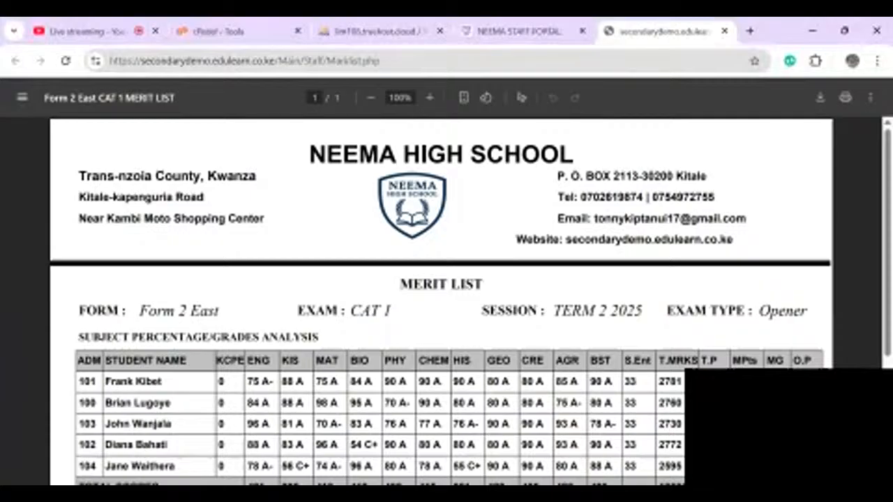
- Review the merit list PDF, then return to the staff portal's merit list form
scroll(441, 300, down, 2)
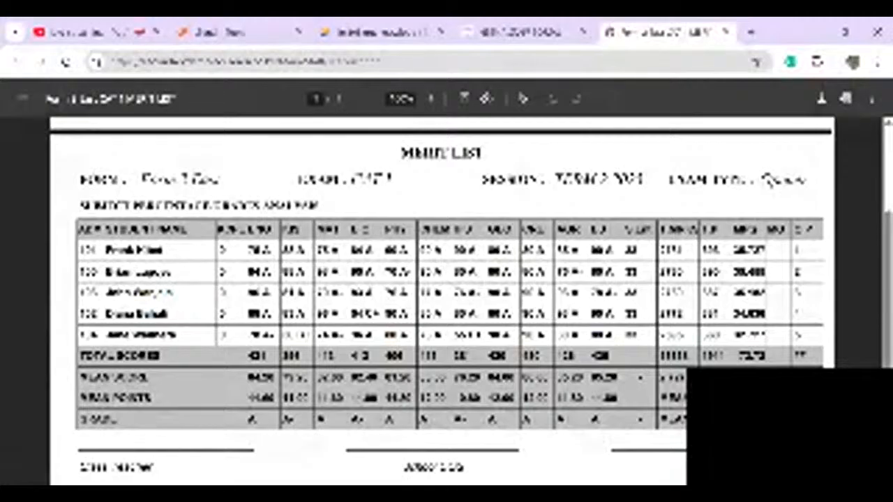
scroll(441, 300, up, 1)
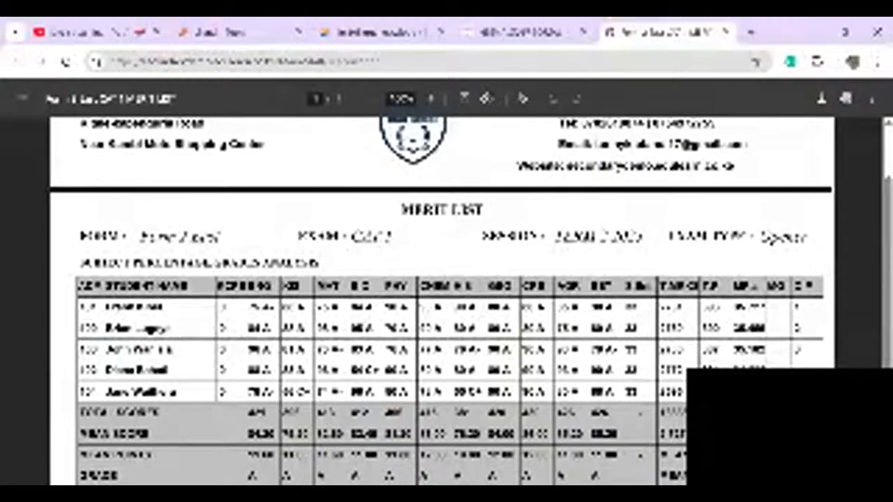
scroll(447, 299, down, 1)
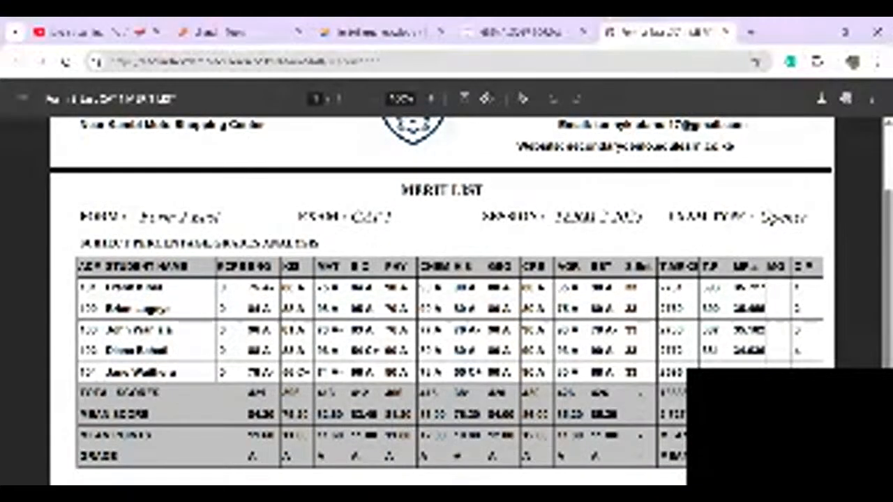
scroll(447, 300, down, 2)
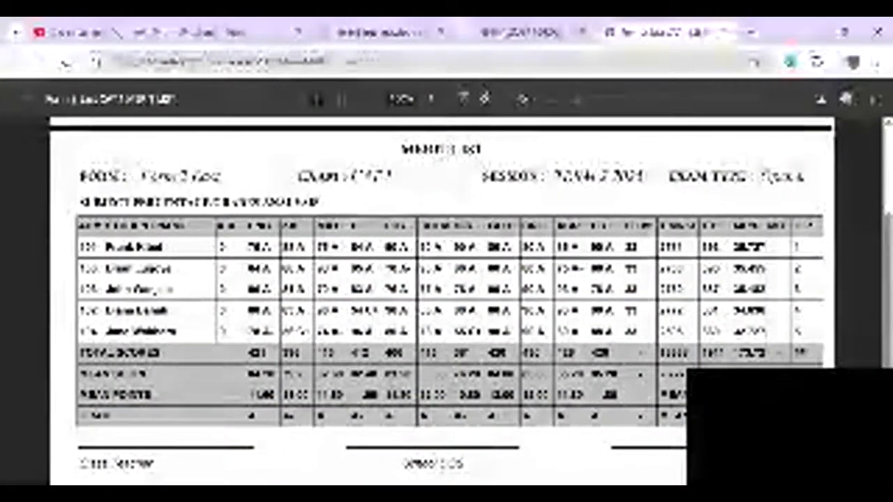
scroll(440, 300, up, 4)
scroll(441, 300, down, 4)
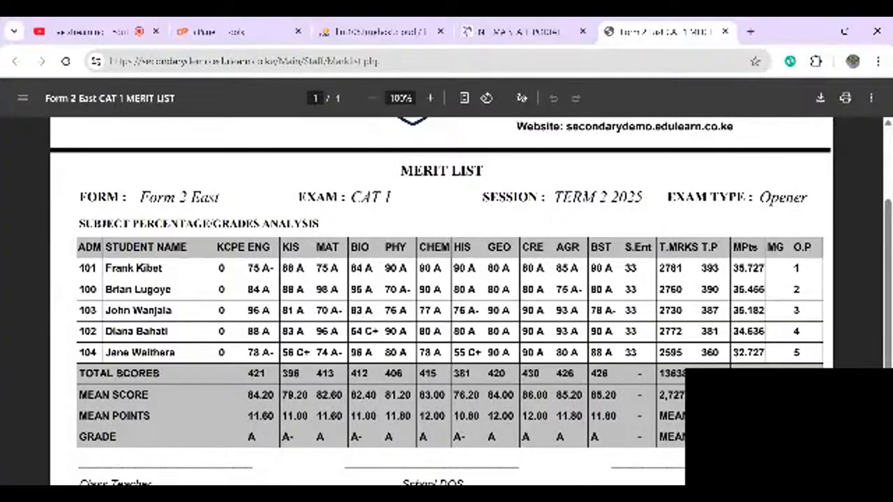
scroll(441, 300, up, 1)
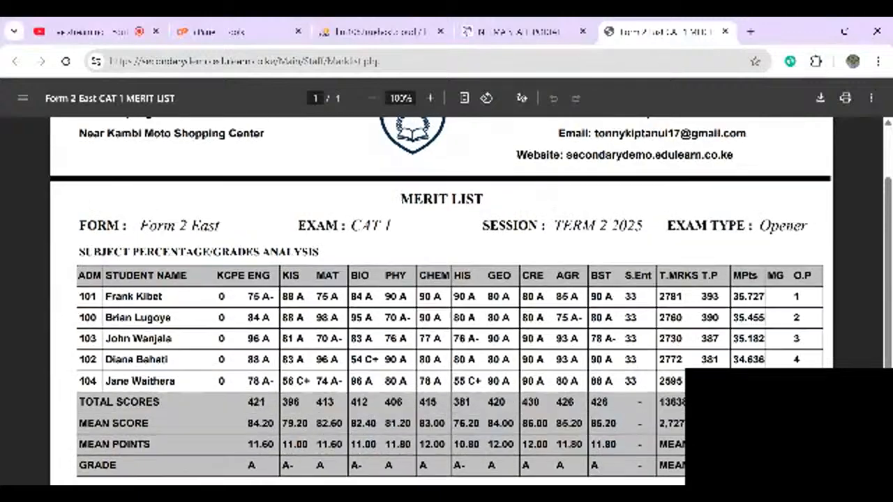
scroll(441, 300, up, 1)
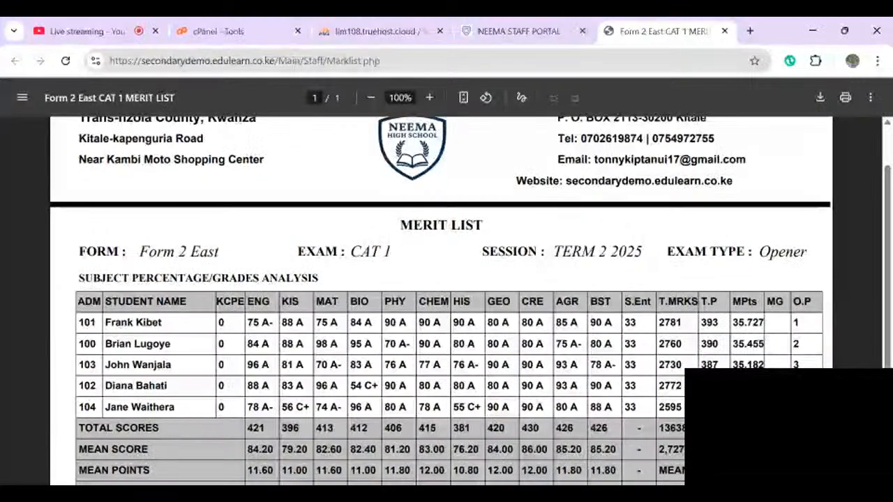
click(519, 32)
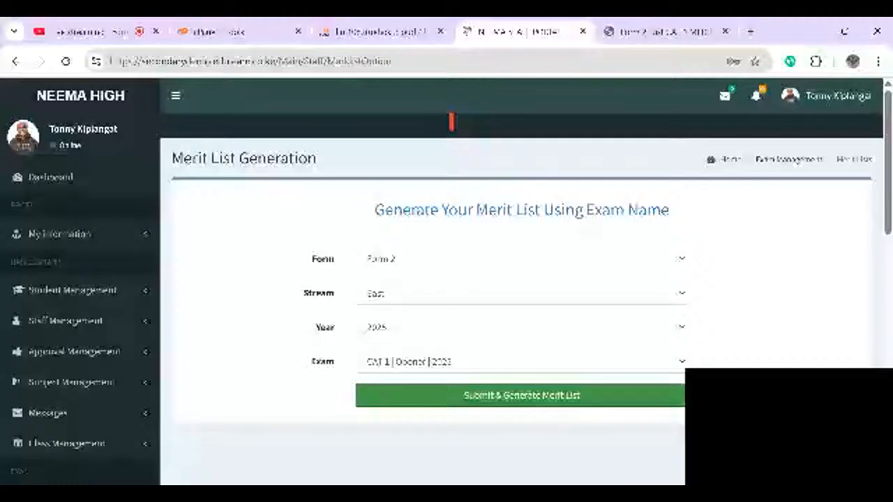
scroll(68, 281, down, 9)
- Generate the combined merit list for Form 2, East stream, Term 2 2025 session
click(69, 280)
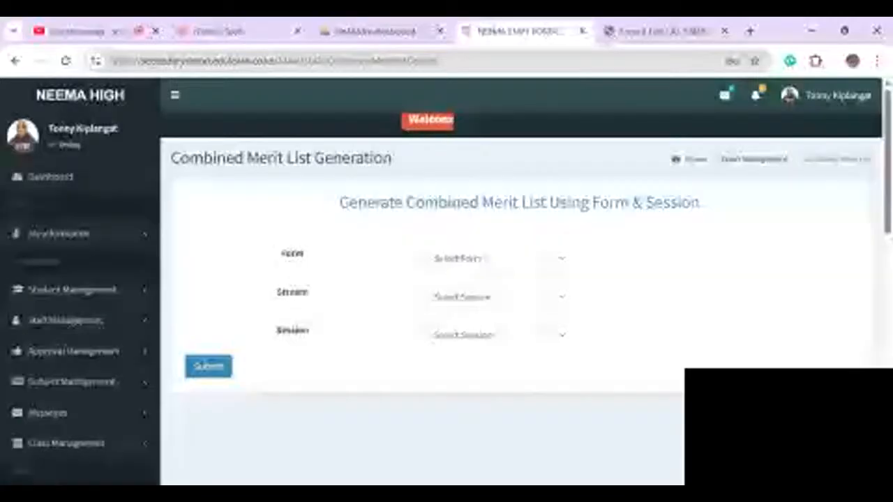
click(493, 259)
click(453, 302)
click(492, 297)
click(453, 328)
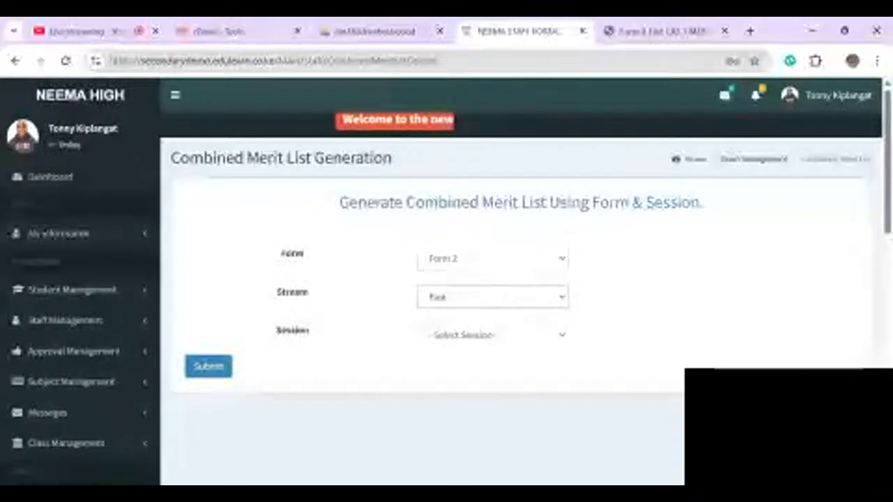
click(492, 335)
click(453, 366)
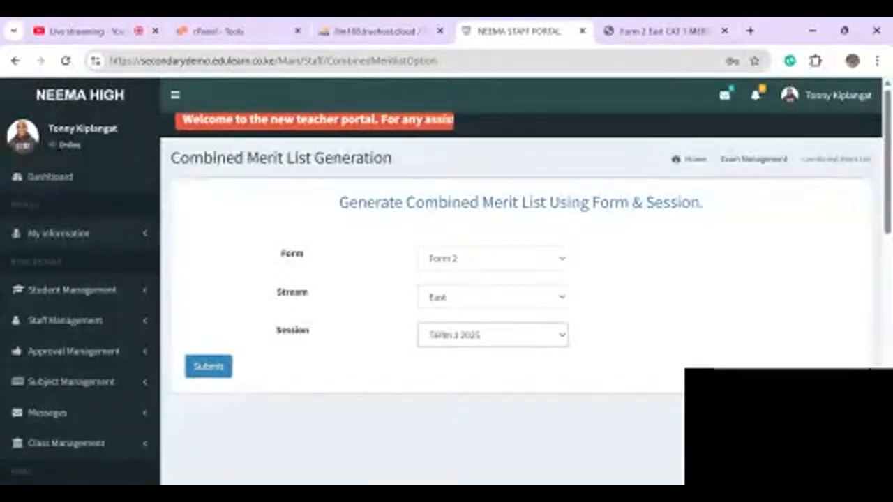
click(208, 366)
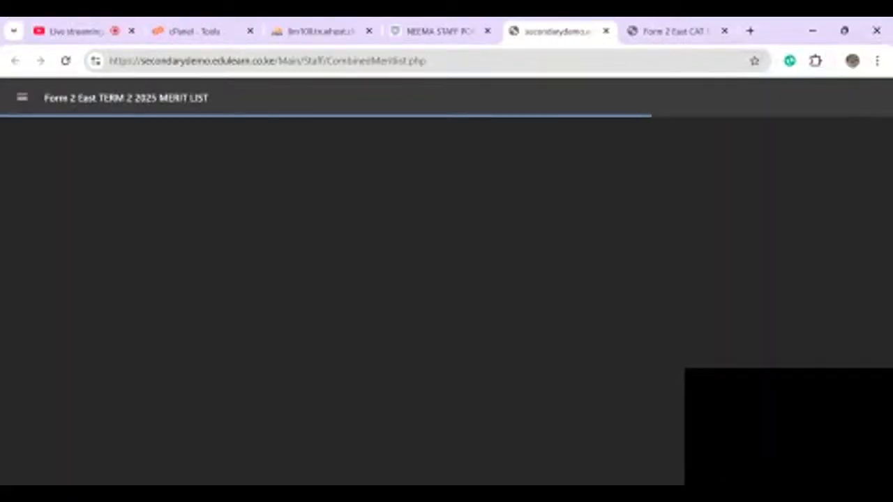
- Scroll through the combined merit list PDF, then switch back to the staff portal
scroll(441, 300, down, 2)
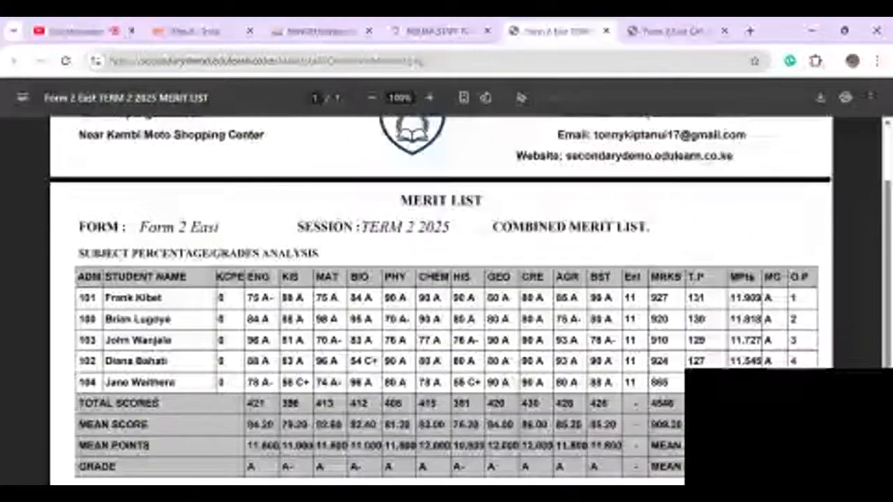
scroll(441, 300, down, 1)
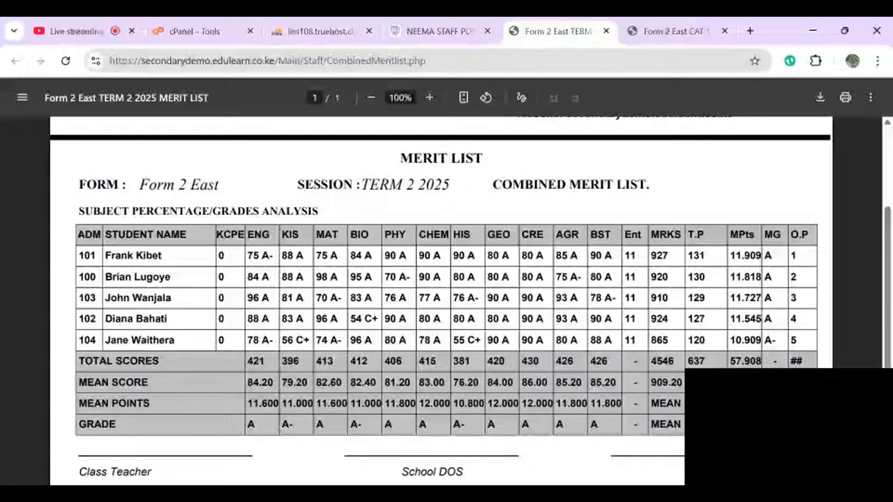
key(ctrl+shift+Tab)
- Generate the exam performance summary PDF for Form 2 East, 2025, CAT 1 Opener
scroll(446, 279, down, 10)
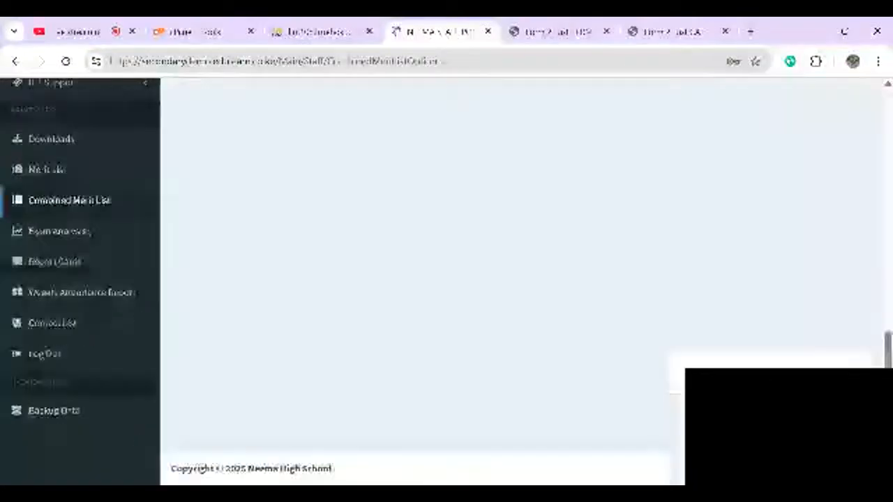
scroll(59, 270, up, 1)
click(60, 270)
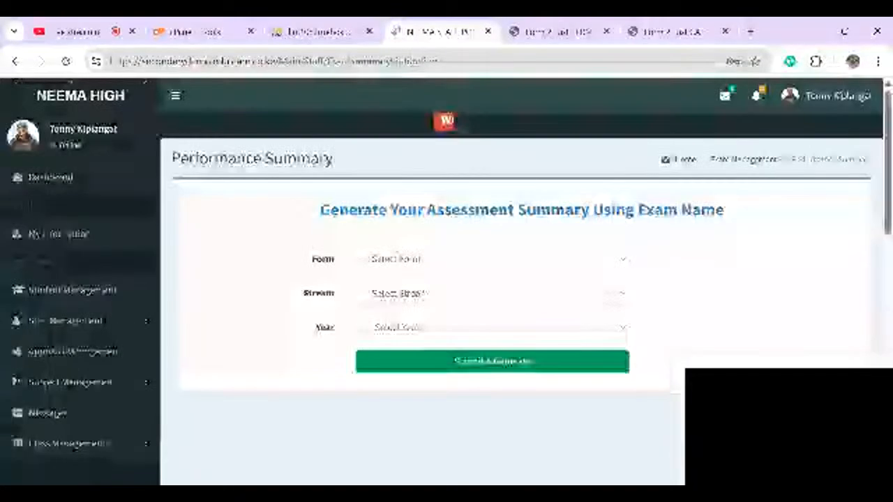
click(492, 259)
click(418, 302)
click(493, 293)
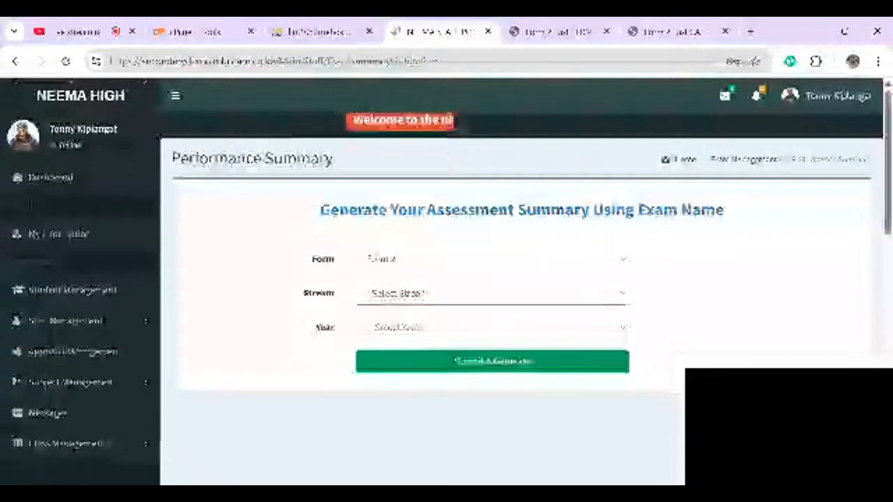
click(419, 324)
click(492, 327)
click(418, 358)
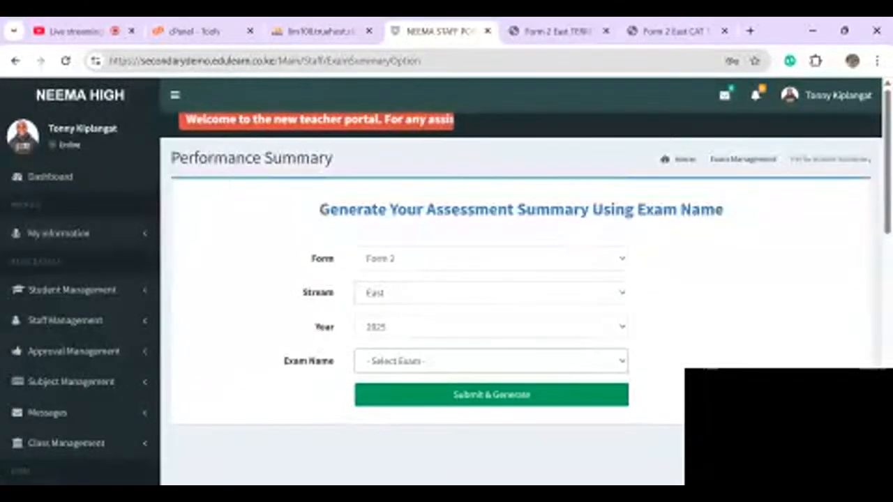
click(418, 392)
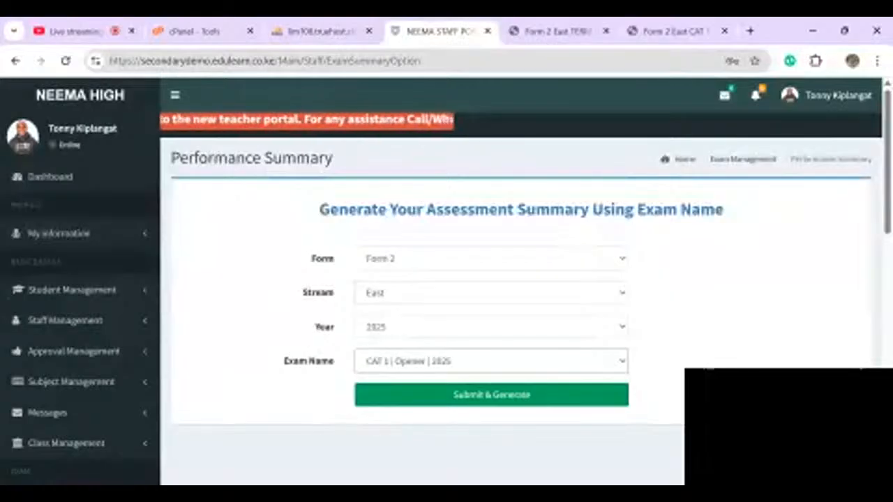
click(491, 395)
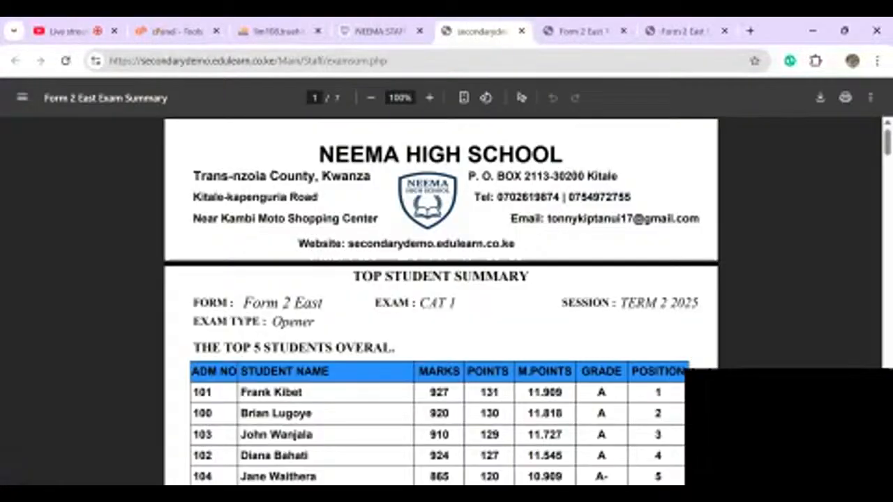
- Scroll through the Subject Summary, Subject Champions and Most Improved pages, then back to page 1
scroll(441, 300, down, 1)
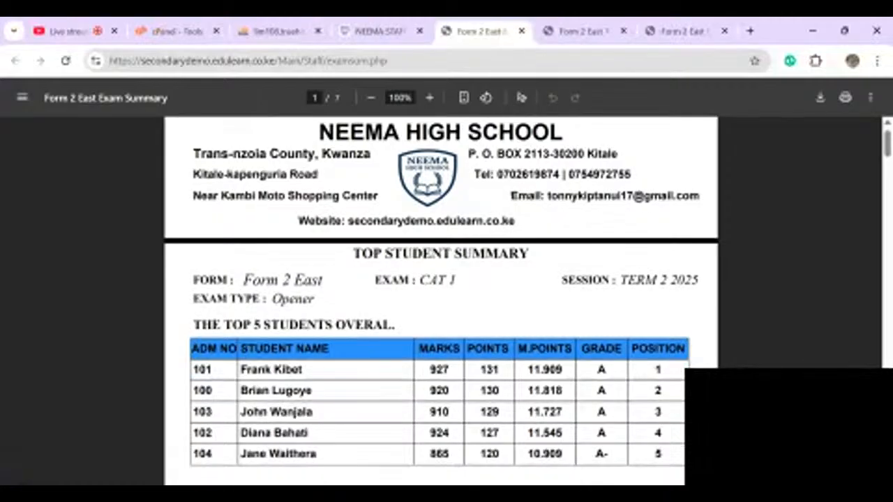
scroll(440, 300, down, 1)
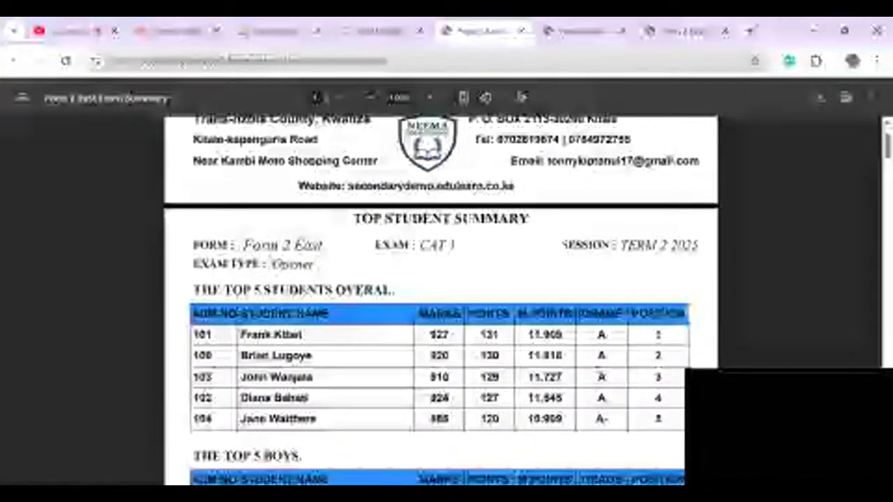
scroll(441, 300, down, 1)
scroll(441, 300, down, 7)
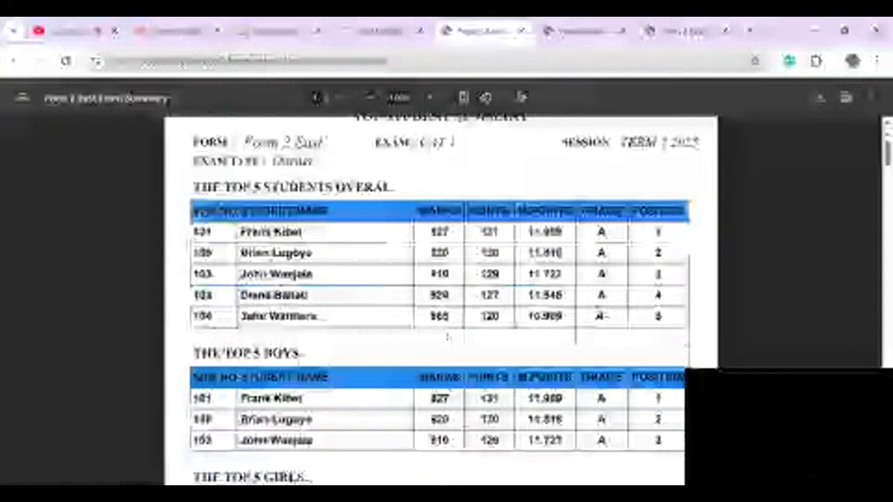
scroll(441, 300, down, 6)
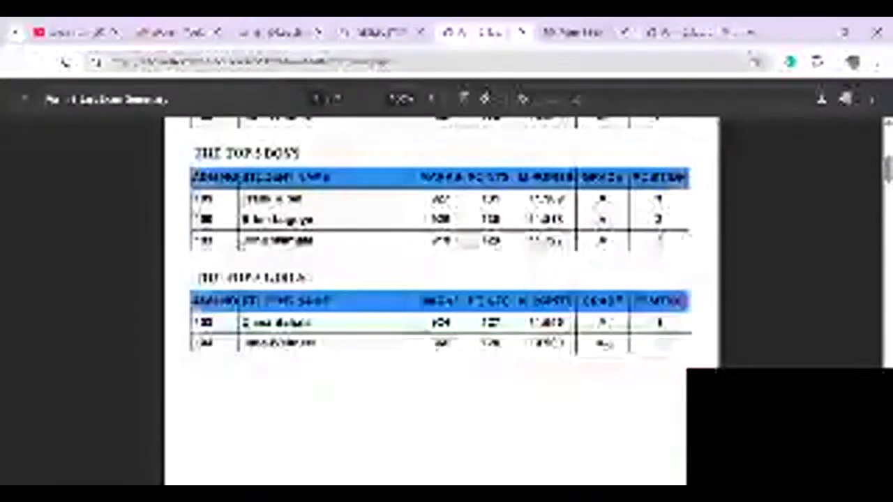
scroll(441, 300, down, 2)
scroll(441, 300, up, 2)
scroll(441, 300, down, 2)
scroll(441, 300, down, 7)
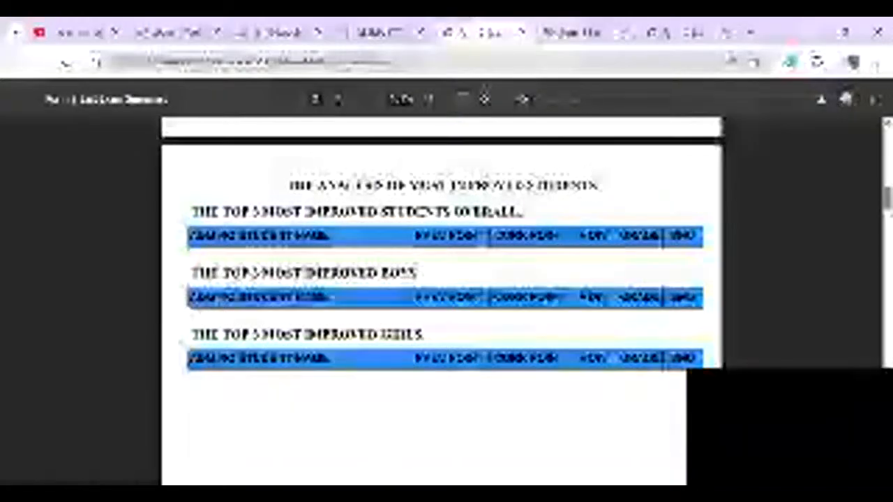
scroll(441, 300, down, 3)
scroll(447, 293, down, 5)
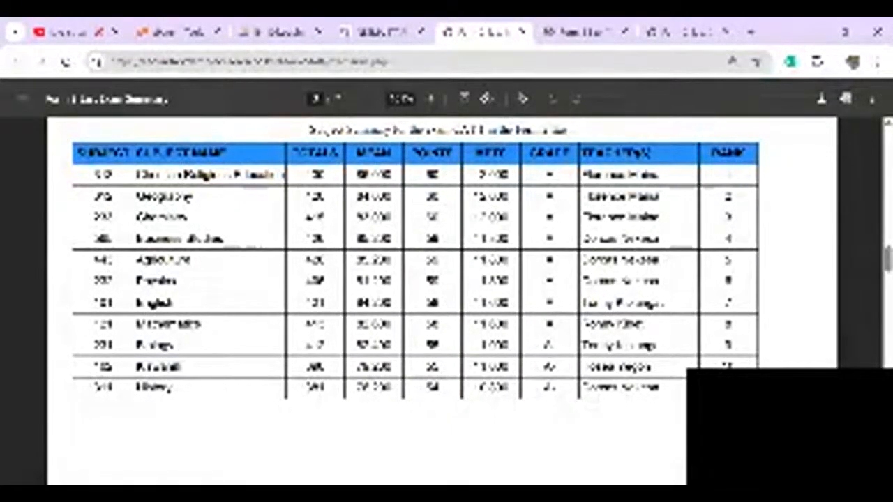
scroll(442, 300, down, 1)
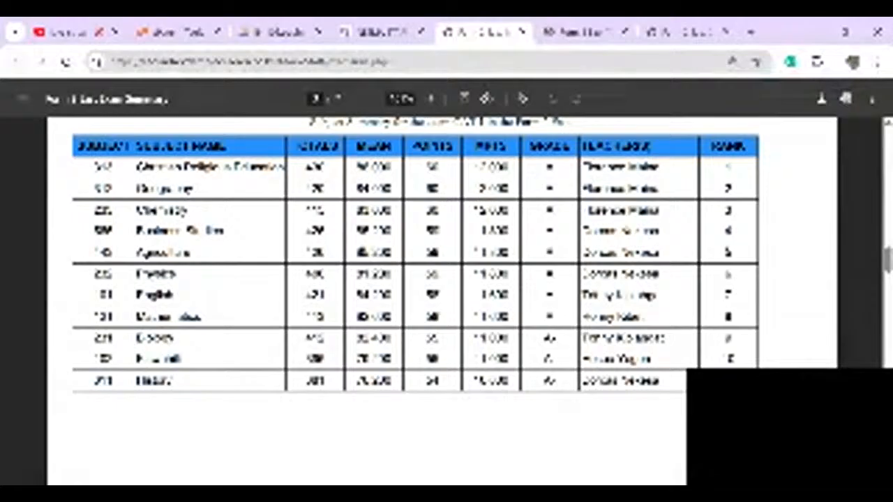
scroll(442, 300, down, 5)
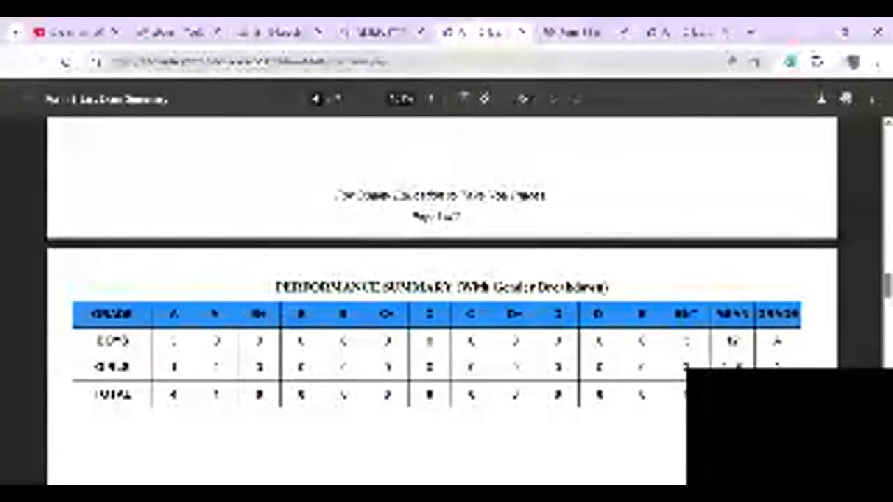
scroll(443, 300, down, 2)
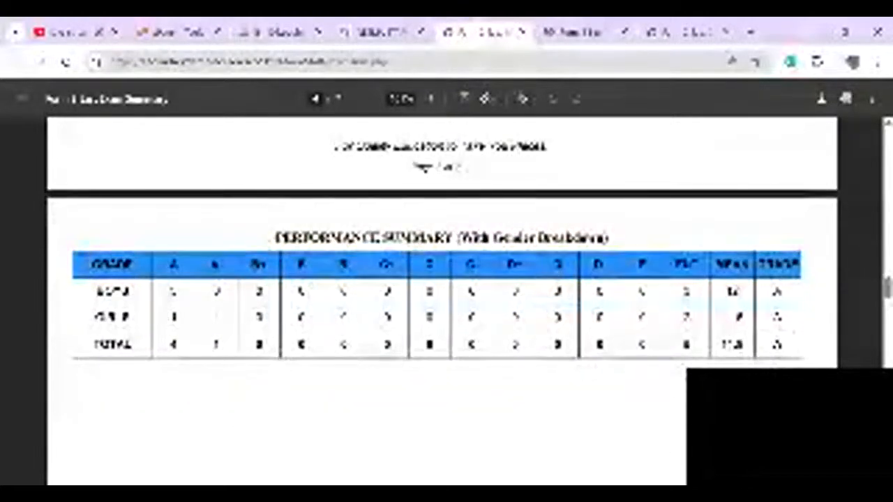
scroll(443, 300, down, 1)
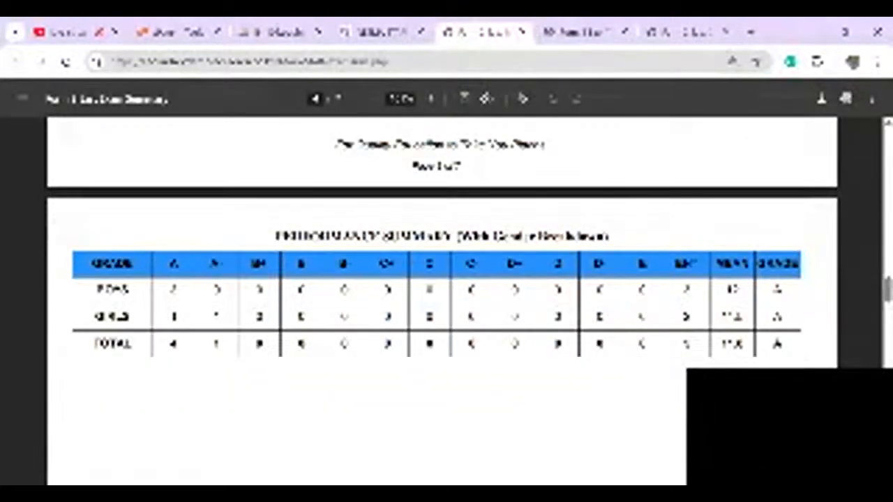
scroll(442, 300, down, 2)
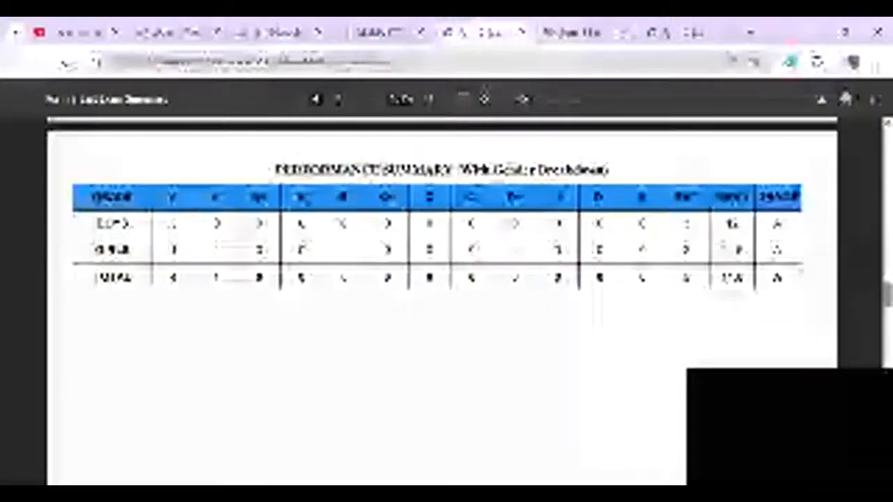
scroll(442, 300, down, 3)
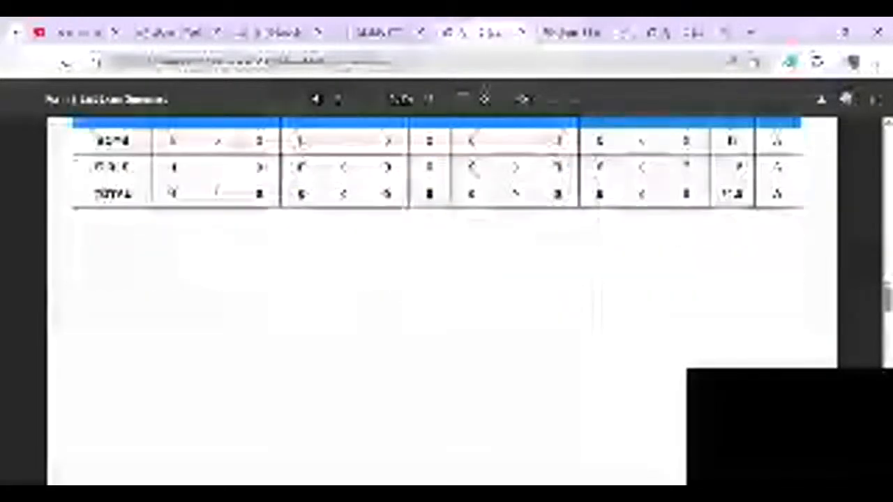
scroll(442, 300, down, 6)
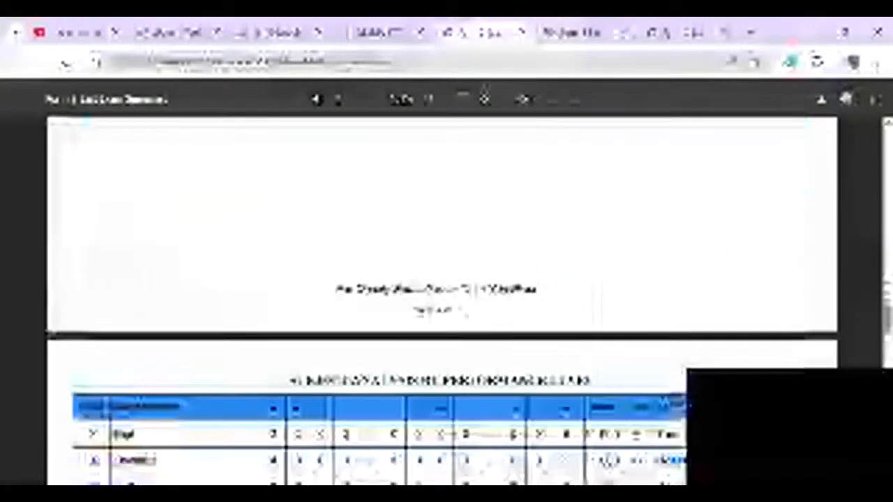
scroll(442, 300, down, 5)
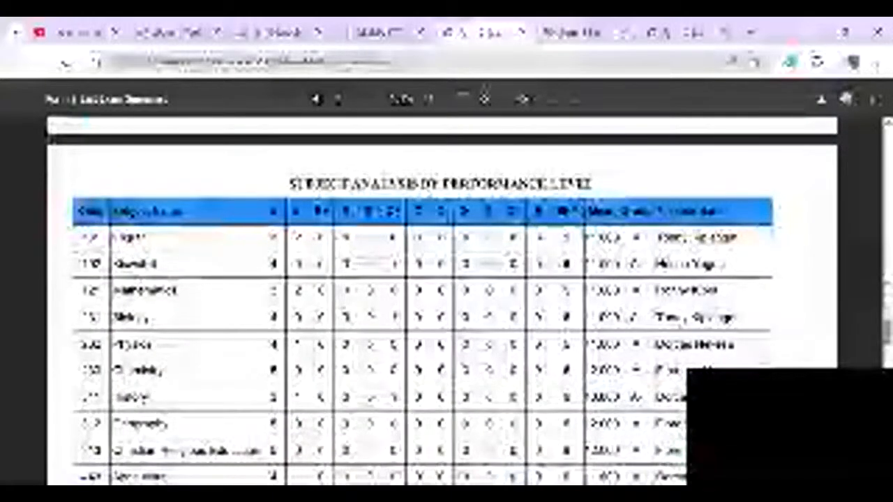
scroll(442, 300, down, 2)
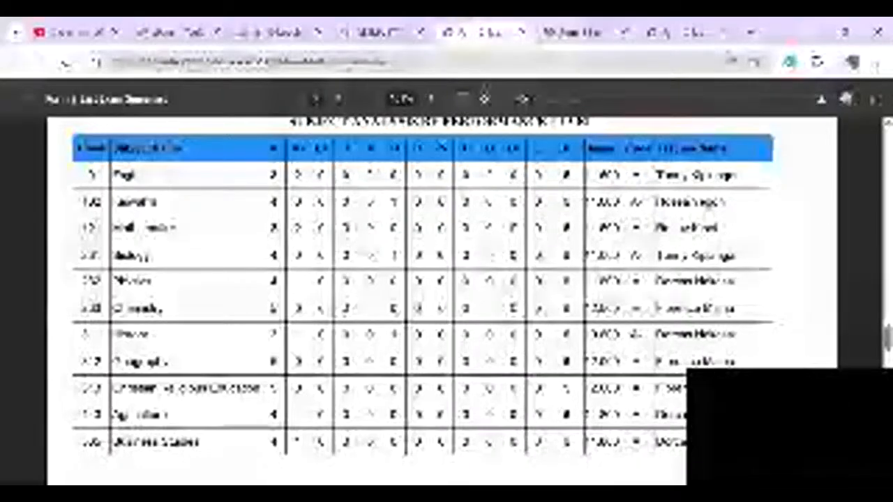
scroll(442, 300, up, 2)
scroll(442, 300, down, 2)
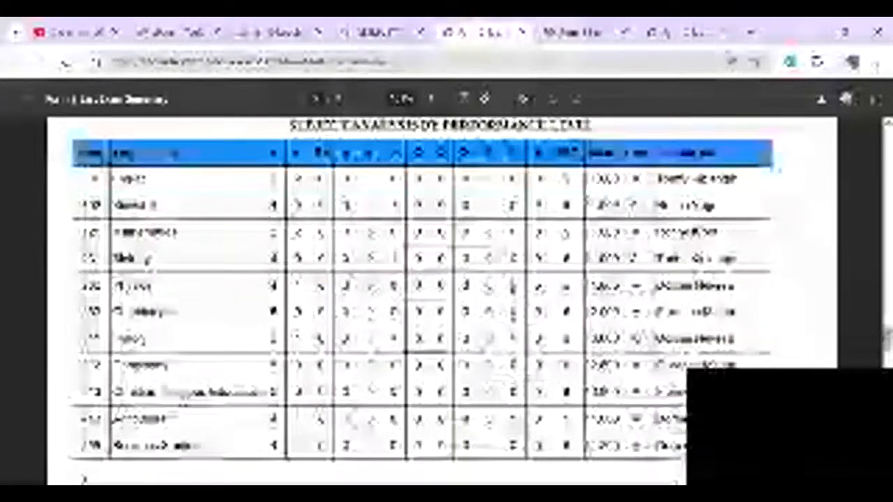
scroll(442, 300, down, 1)
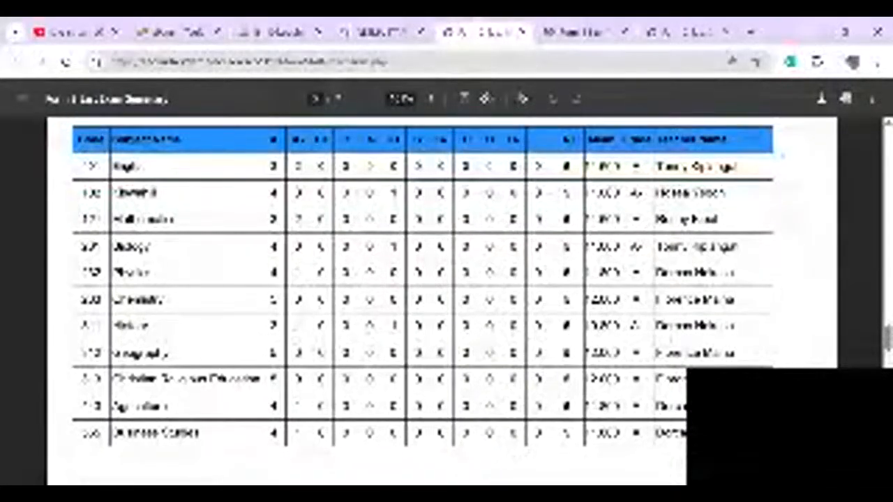
scroll(442, 300, down, 3)
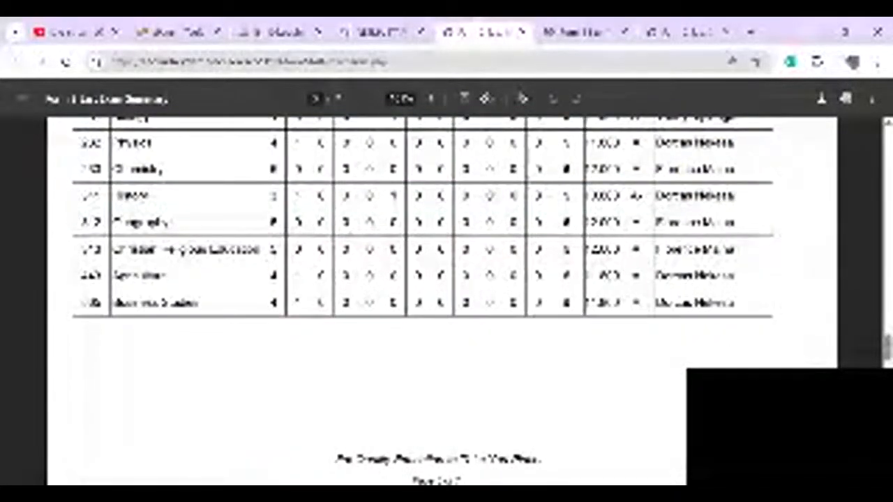
scroll(442, 300, down, 8)
scroll(442, 300, up, 3)
scroll(442, 300, down, 4)
scroll(442, 300, down, 10)
scroll(442, 300, down, 6)
scroll(442, 300, up, 2)
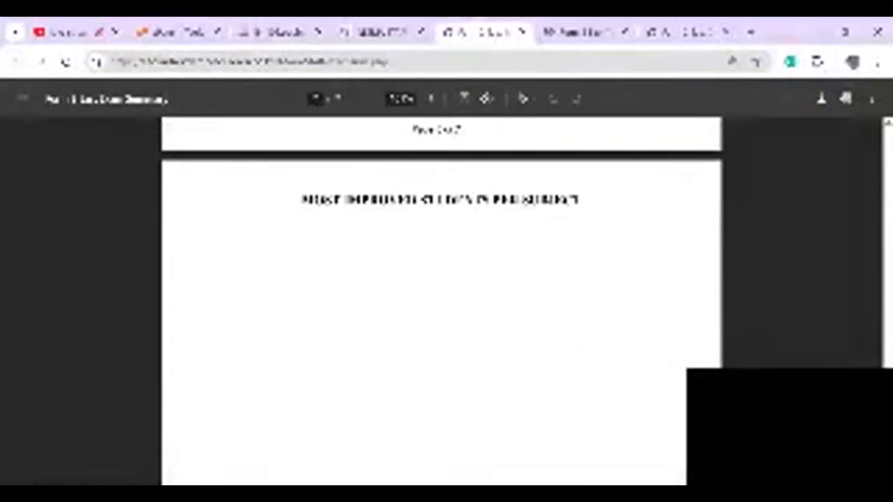
scroll(442, 300, down, 4)
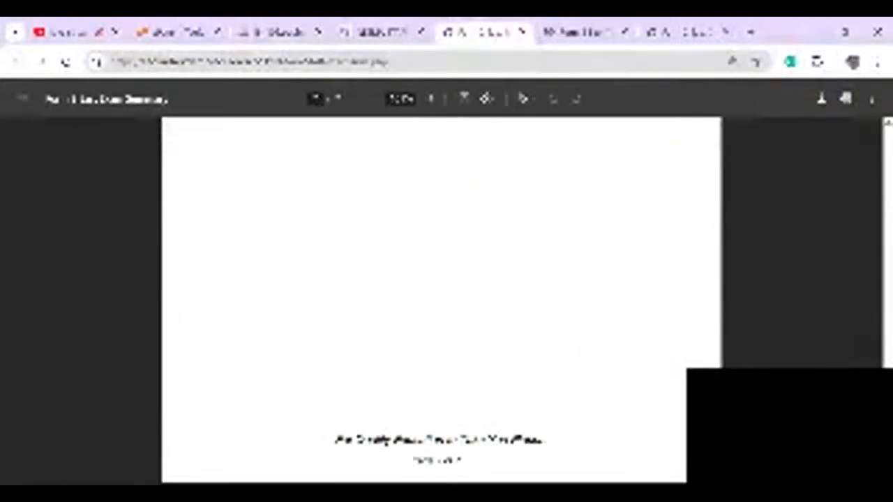
scroll(442, 300, up, 1)
scroll(442, 300, down, 5)
scroll(443, 300, up, 3)
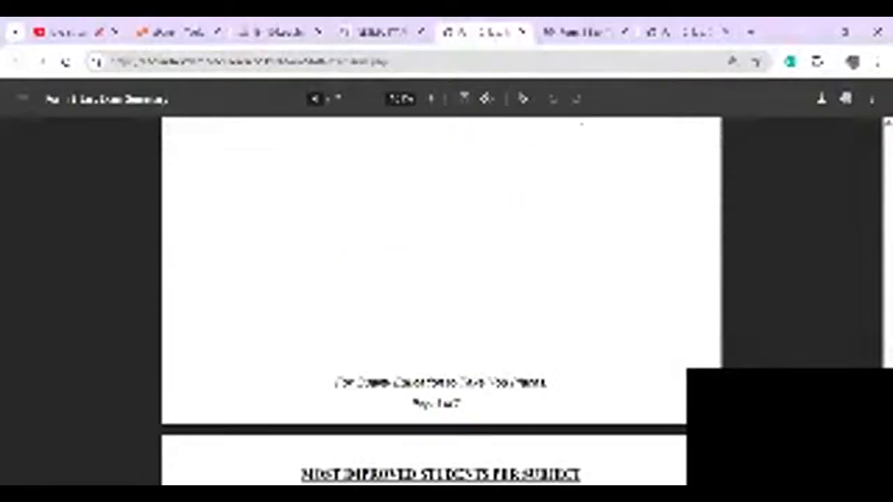
scroll(442, 300, down, 10)
scroll(442, 299, up, 2)
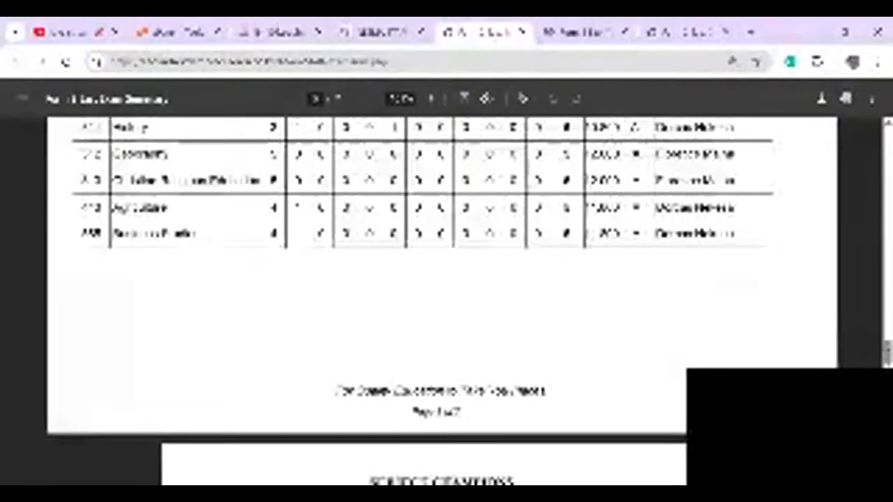
scroll(442, 300, up, 1)
scroll(443, 300, down, 8)
scroll(442, 300, up, 3)
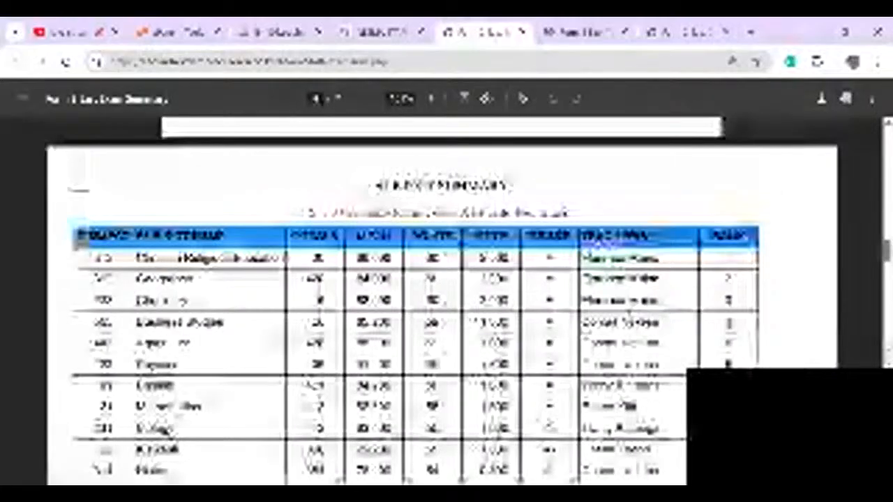
scroll(442, 300, up, 20)
scroll(442, 300, up, 1)
scroll(442, 300, down, 2)
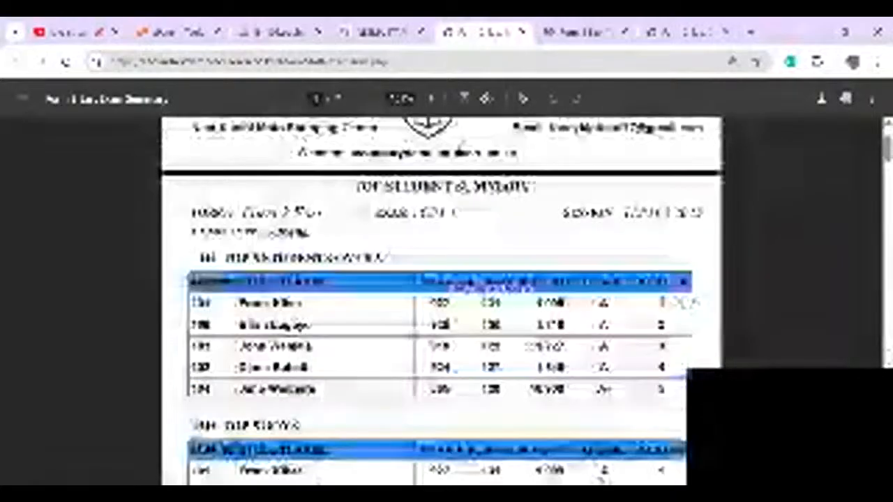
scroll(443, 300, up, 2)
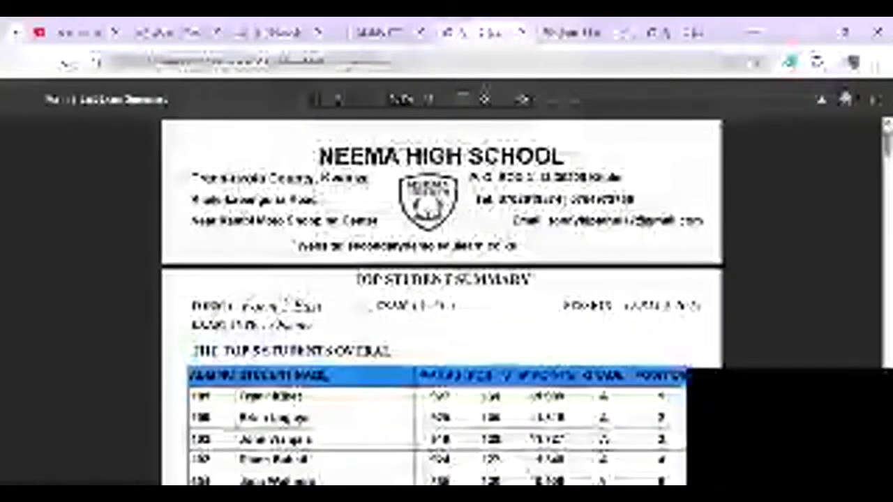
click(382, 32)
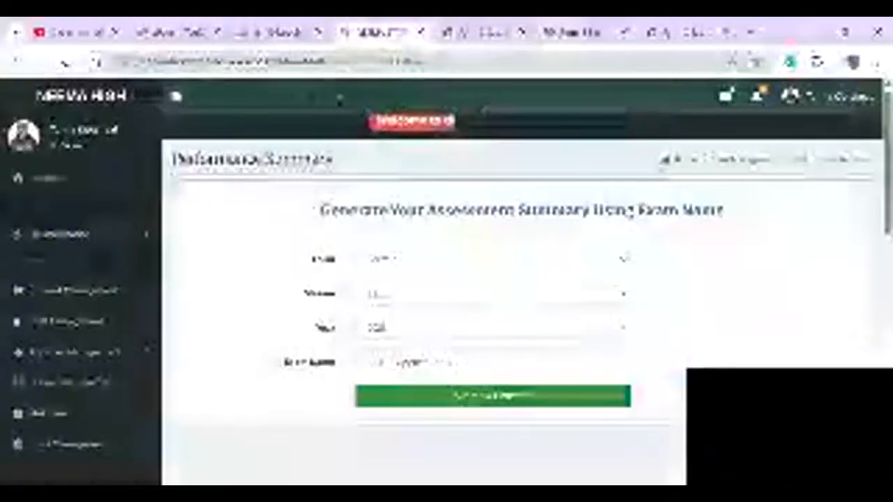
- Generate Form 2 East 2025 report cards for the TERM 2 2025 session
scroll(622, 296, down, 1)
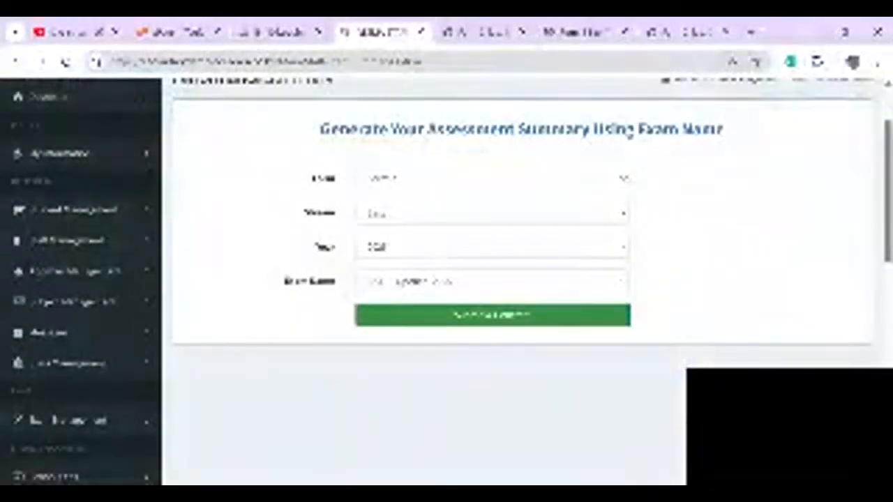
scroll(516, 279, down, 4)
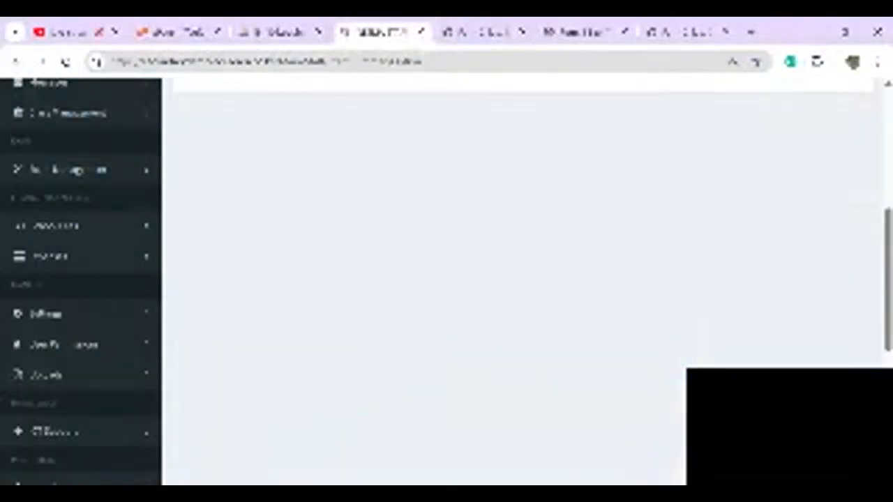
scroll(516, 279, down, 5)
click(59, 278)
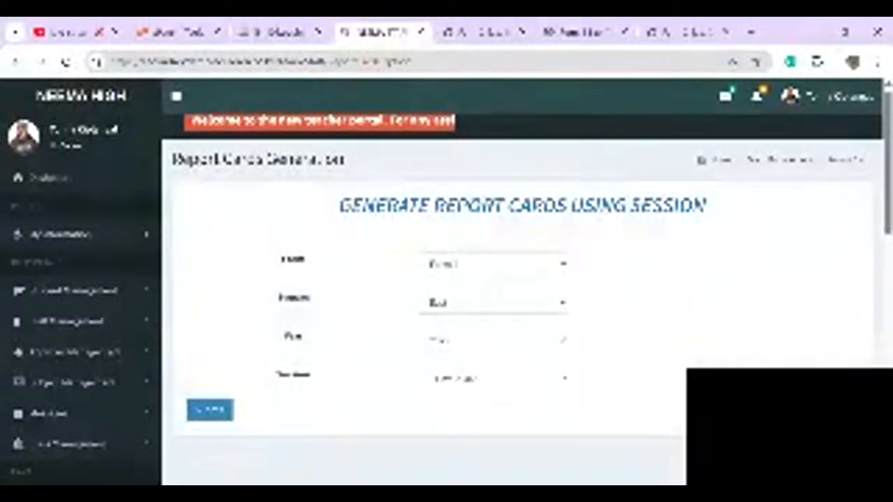
click(209, 410)
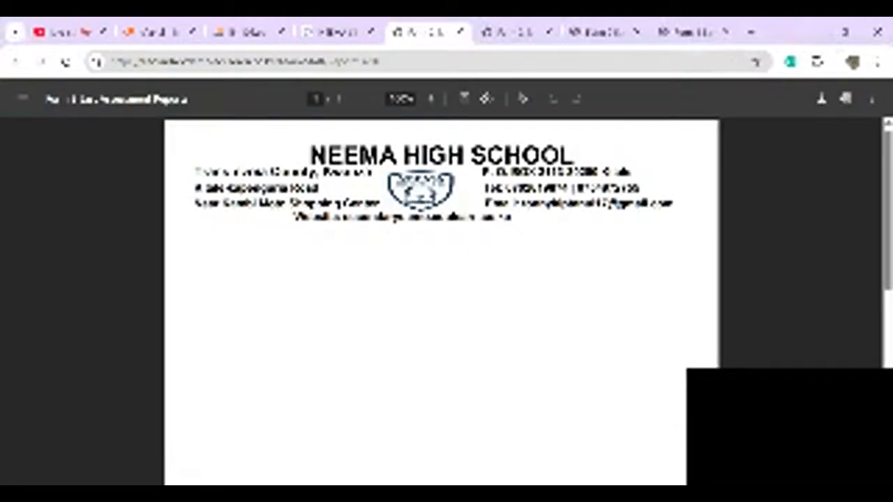
- Generate the Form 2 East report cards again for the Term 1 2025 session
scroll(440, 301, down, 6)
scroll(441, 301, up, 6)
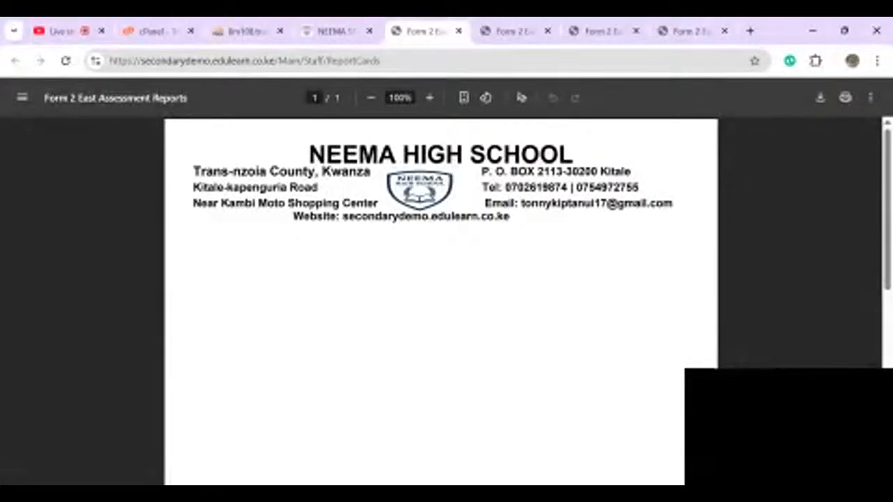
key(ctrl+shift+Tab)
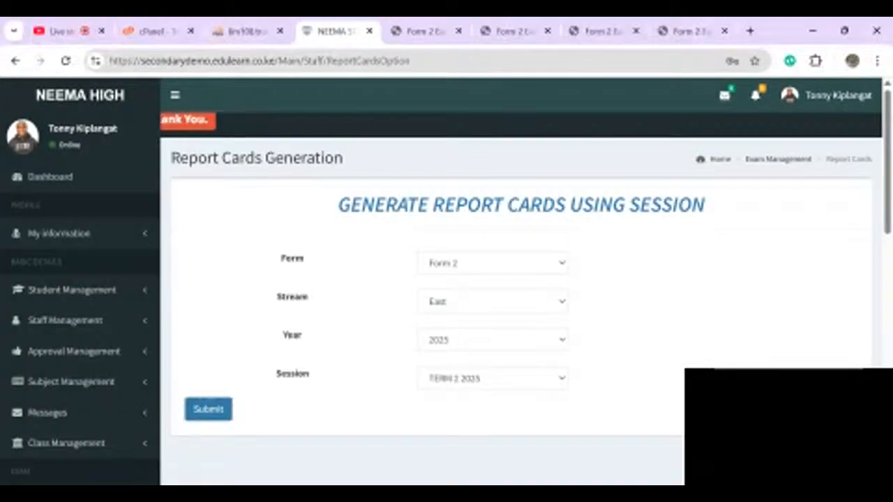
scroll(516, 279, down, 2)
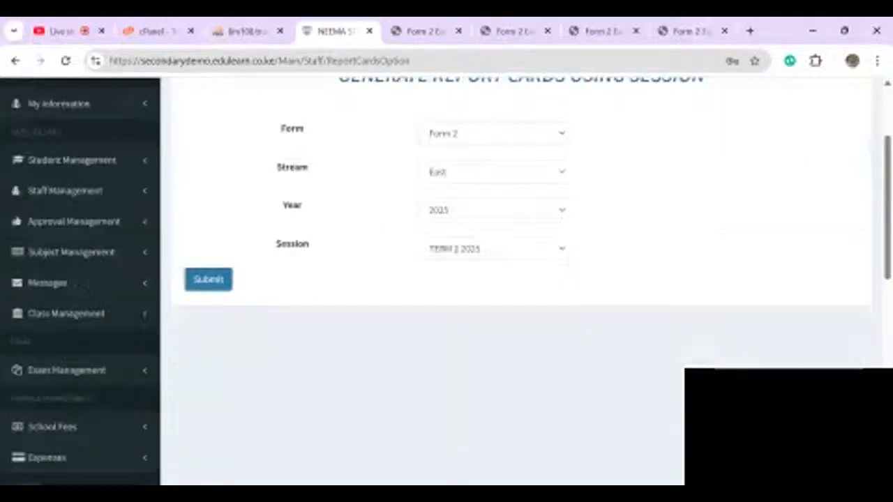
click(493, 249)
click(474, 279)
click(208, 279)
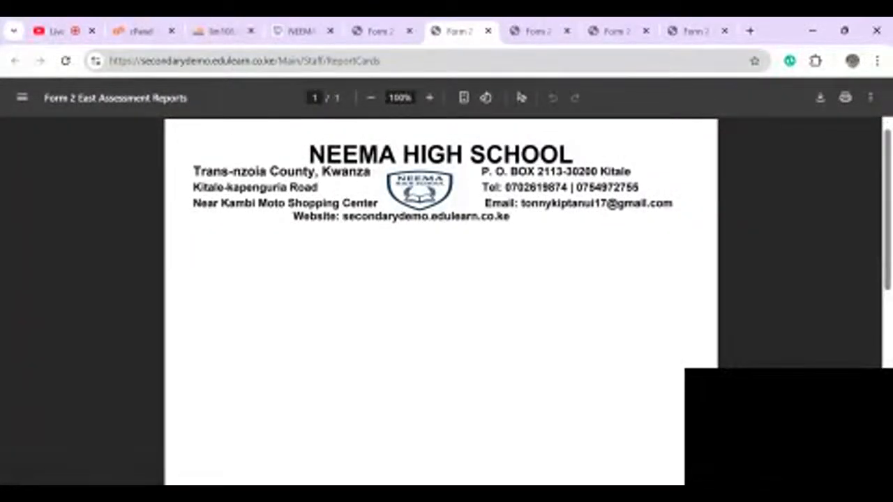
click(410, 31)
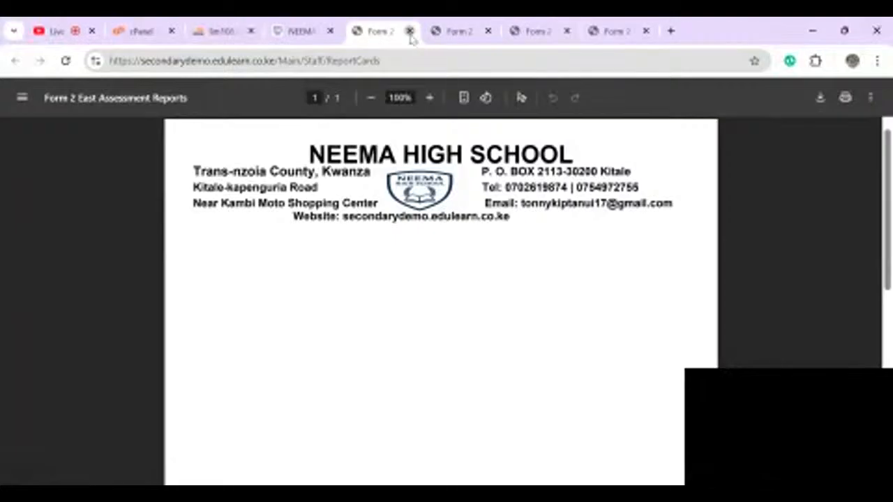
- Close the Form 2 East Assessment Reports and Exam Summary PDF tabs
click(410, 31)
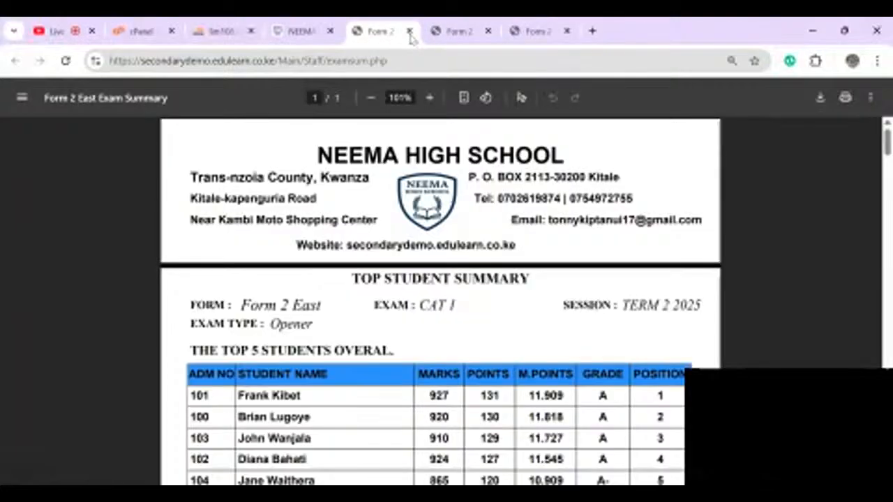
click(410, 31)
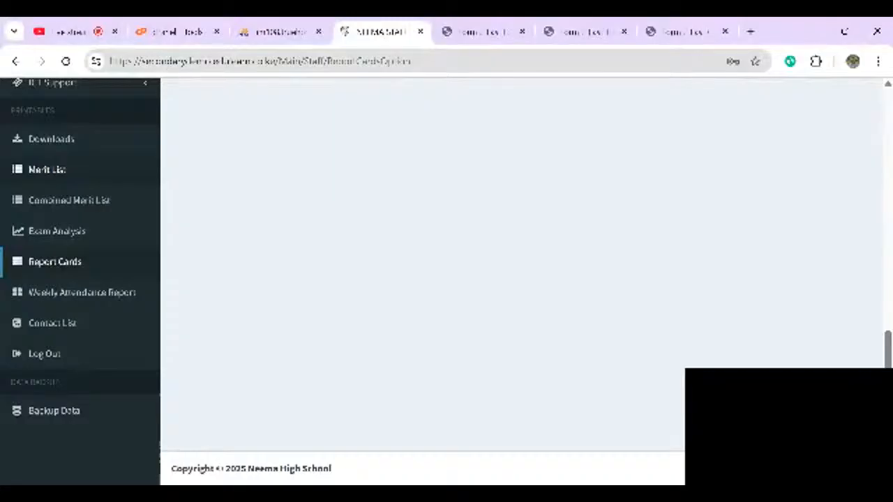
- Switch to the YouTube Studio live stream tab
click(50, 33)
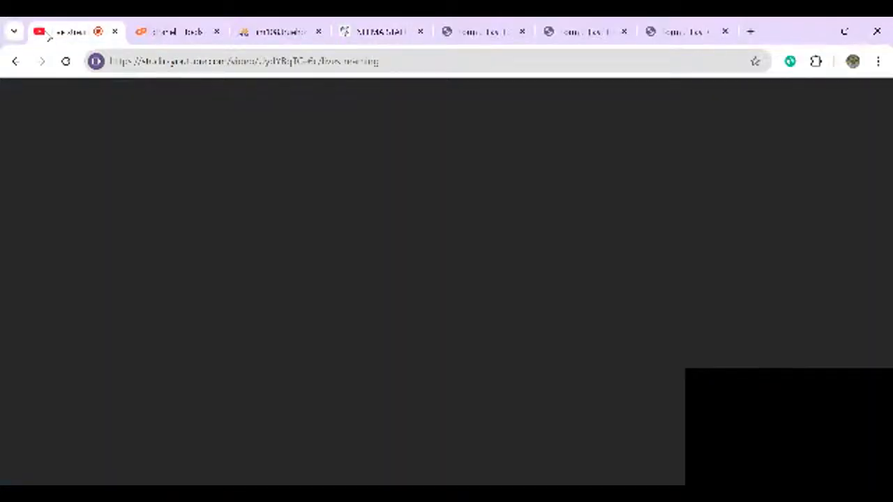